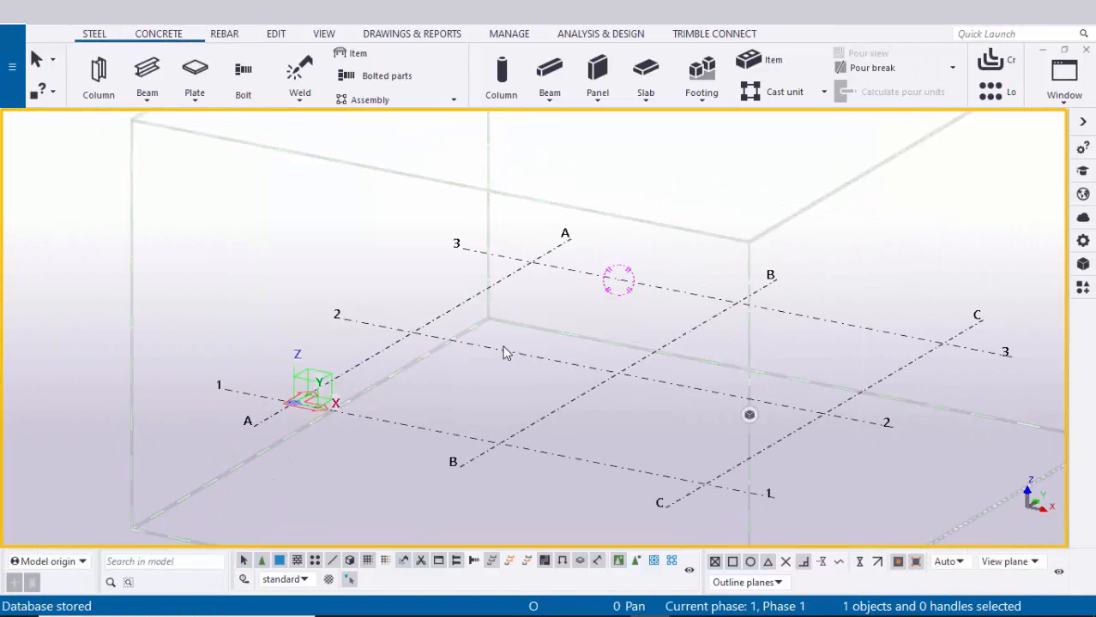
- Place a steel column at the intersection of grid lines A and 1, and end the column command
scroll(504, 350, down, 5)
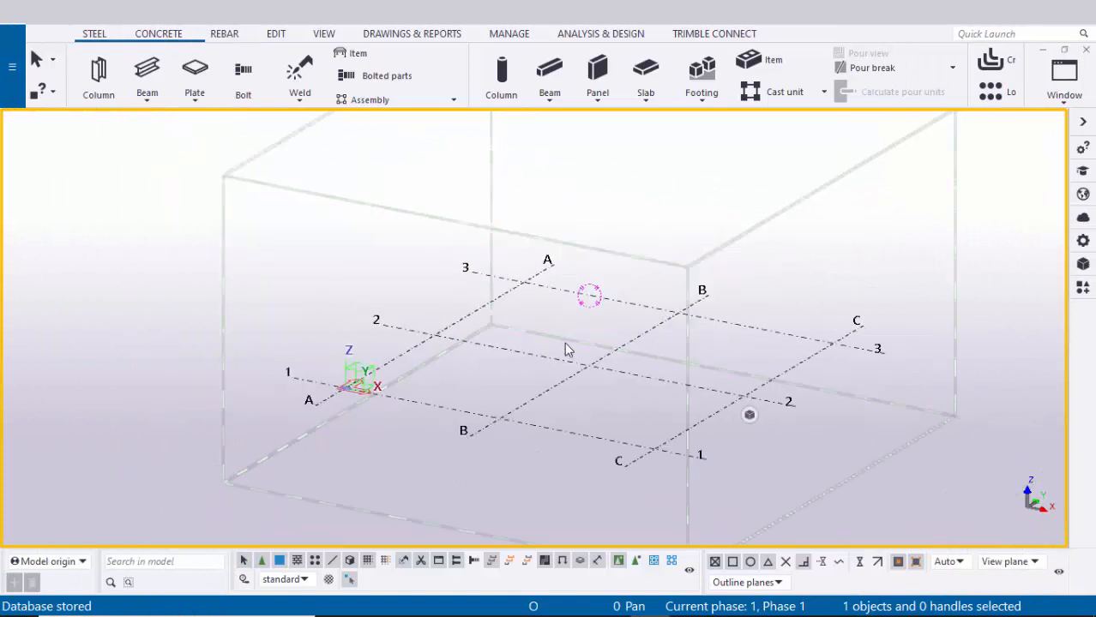
scroll(502, 356, up, 2)
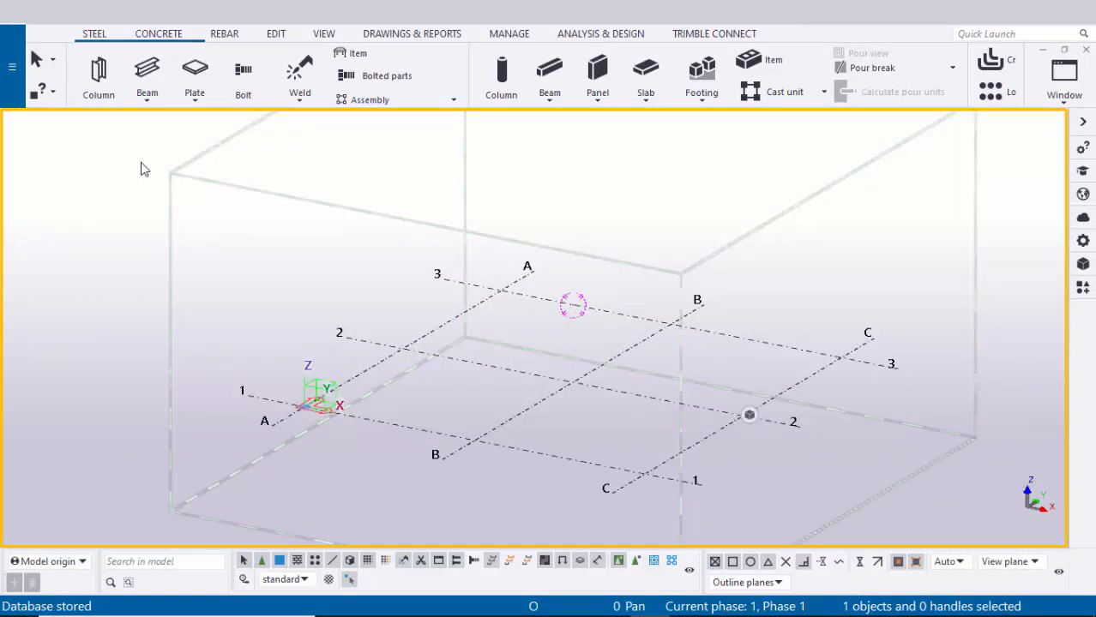
click(94, 34)
click(99, 73)
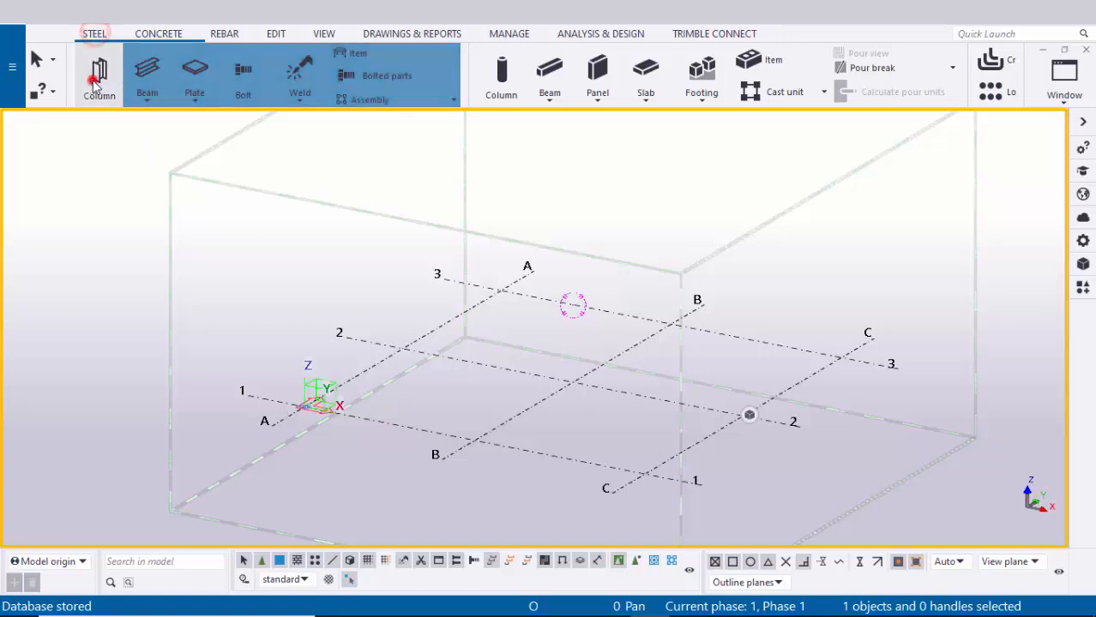
click(303, 405)
right_click(251, 275)
click(275, 288)
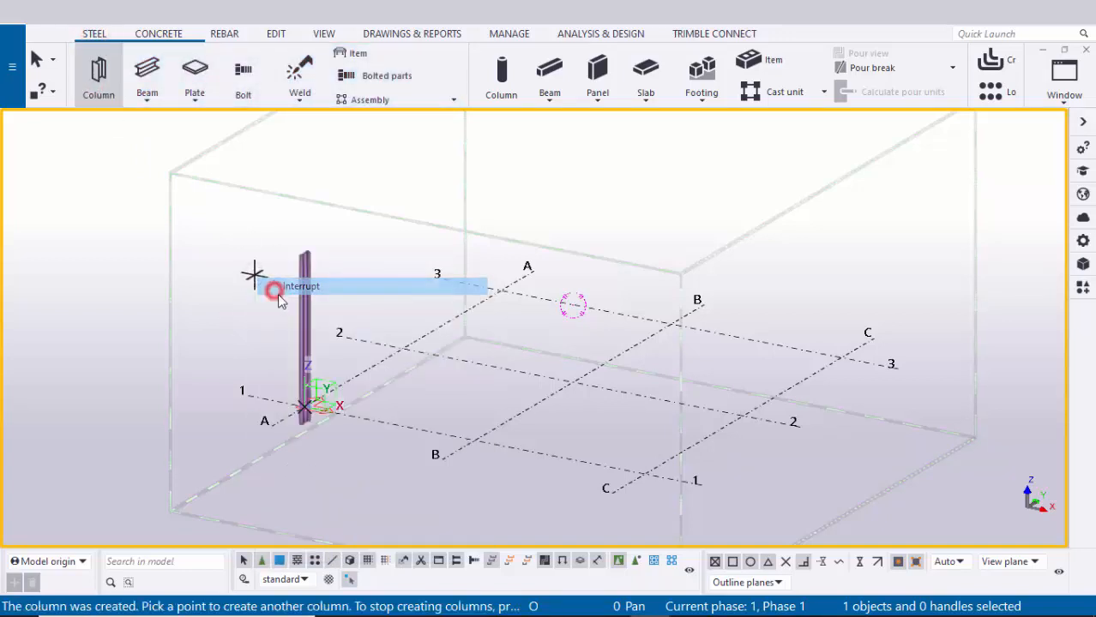
- Set the column's top level to 4000 mm and its bottom level to 0, and apply the change
scroll(323, 323, up, 3)
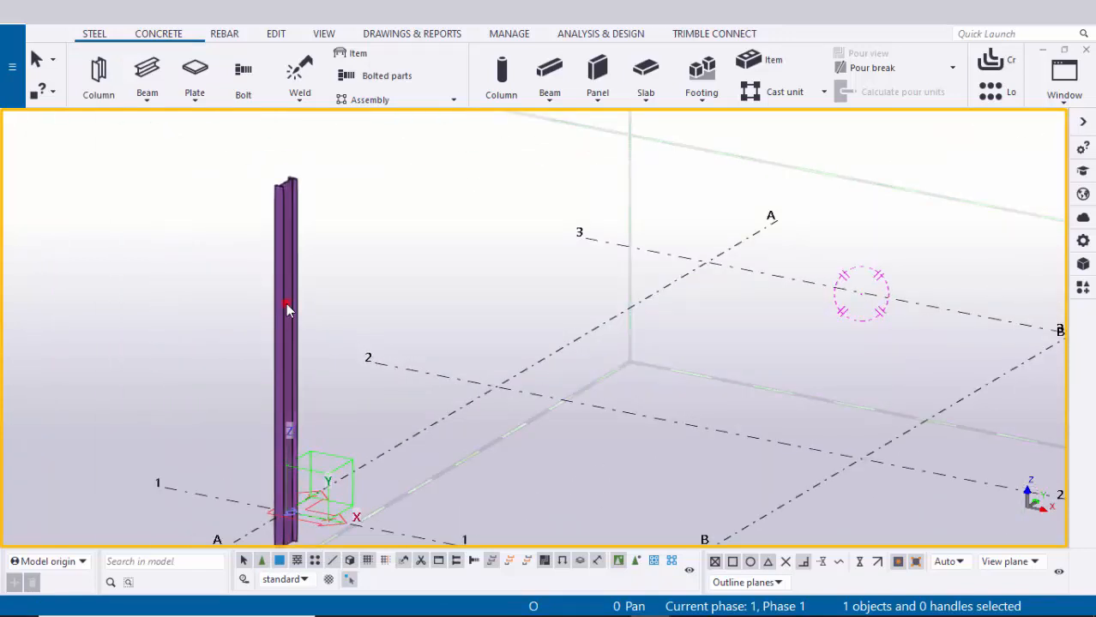
double_click(288, 306)
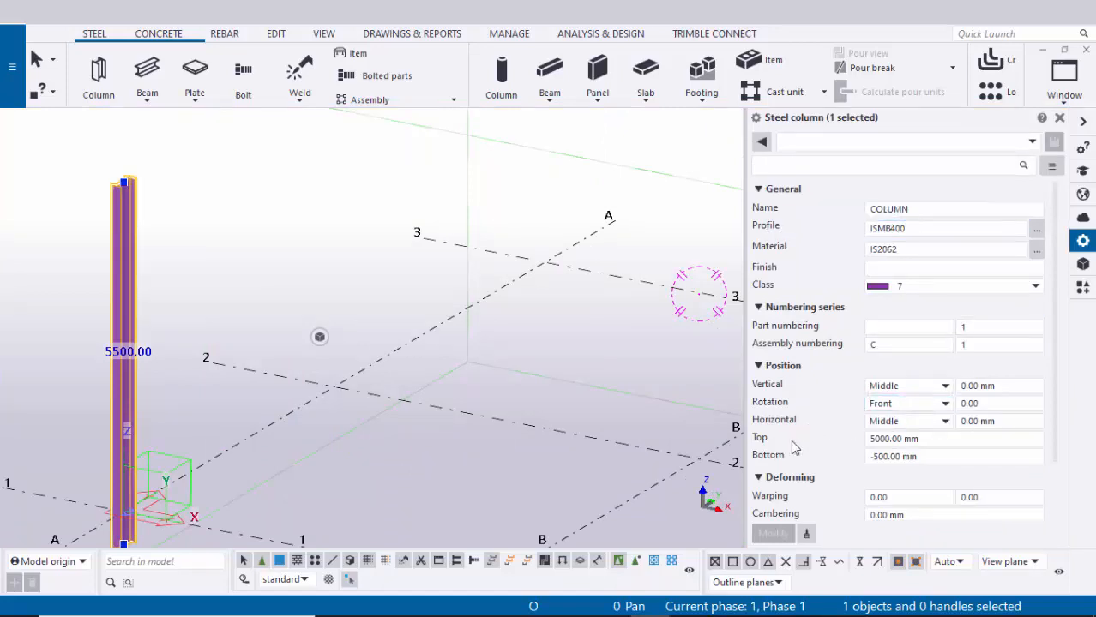
double_click(937, 441)
text(40)
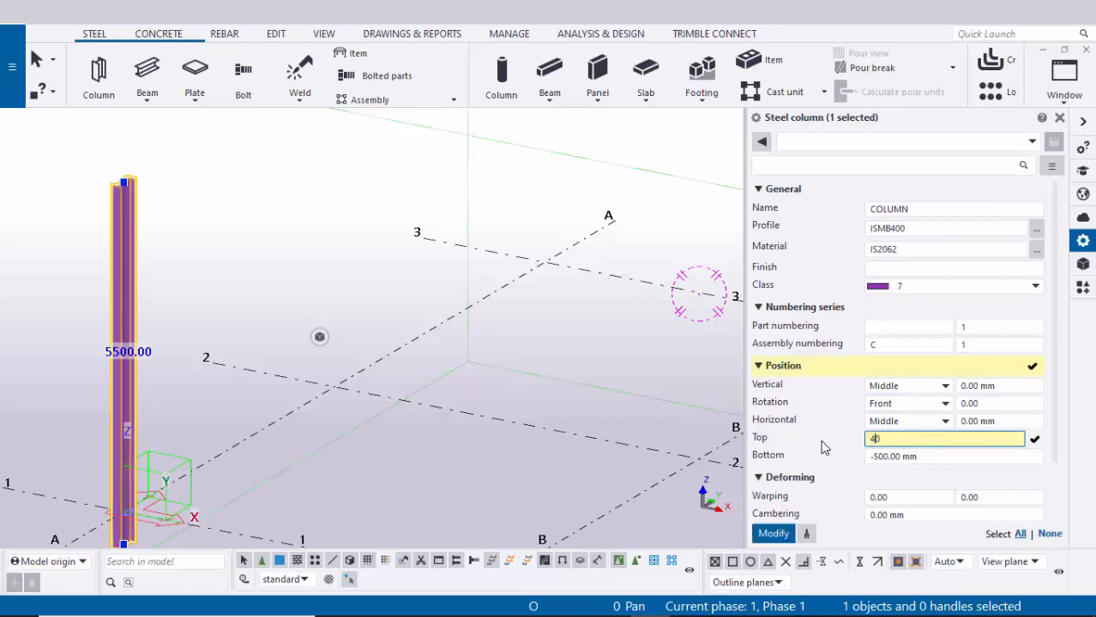
text(00)
click(926, 456)
double_click(920, 456)
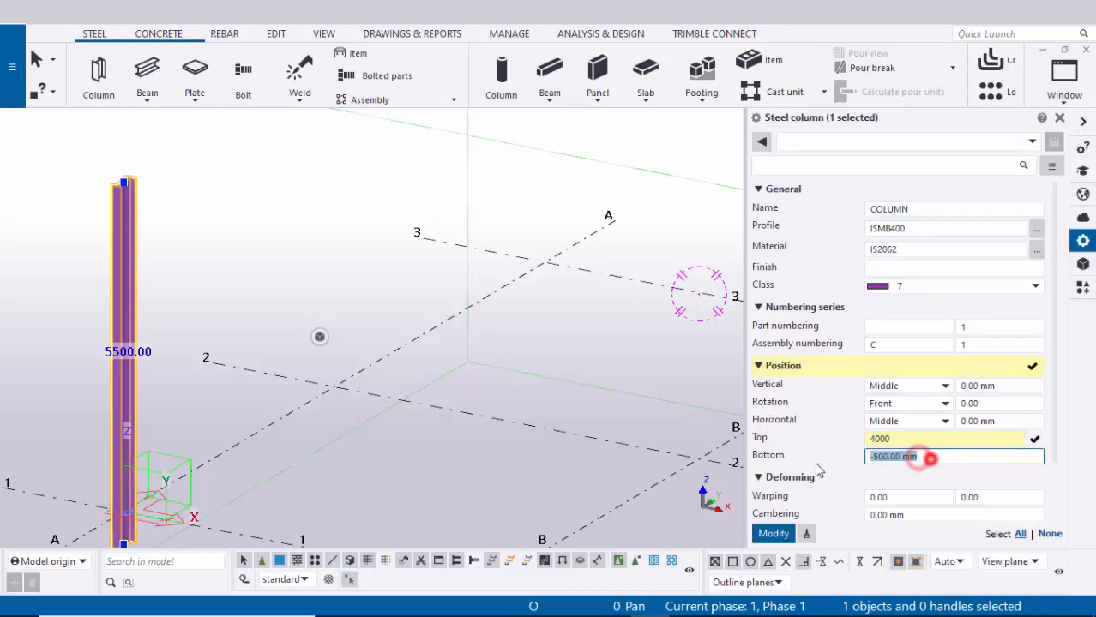
text(0)
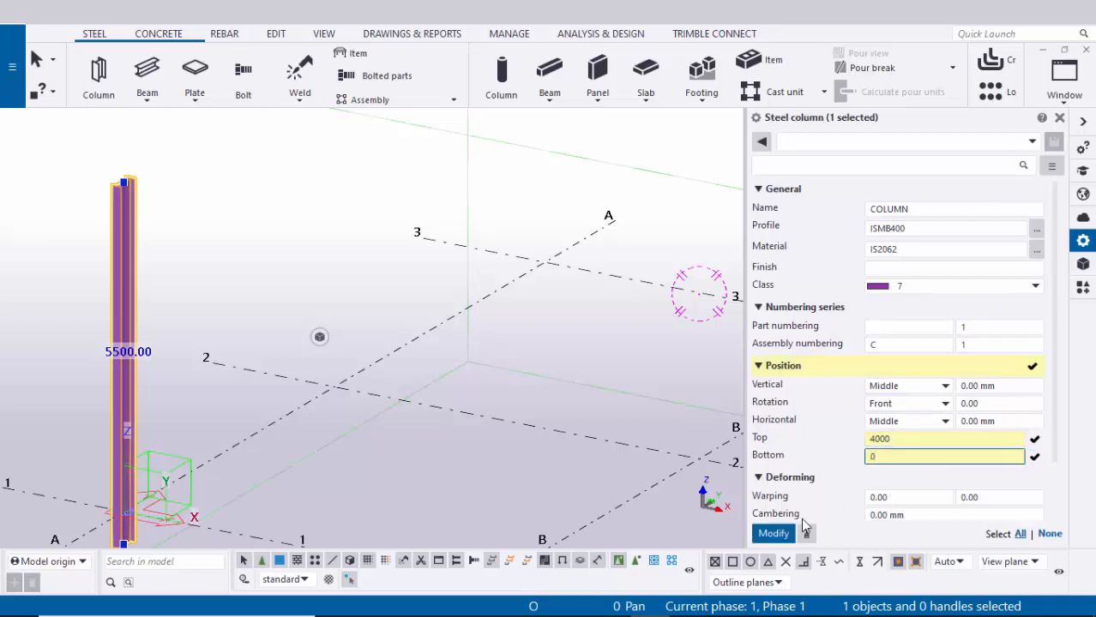
click(774, 534)
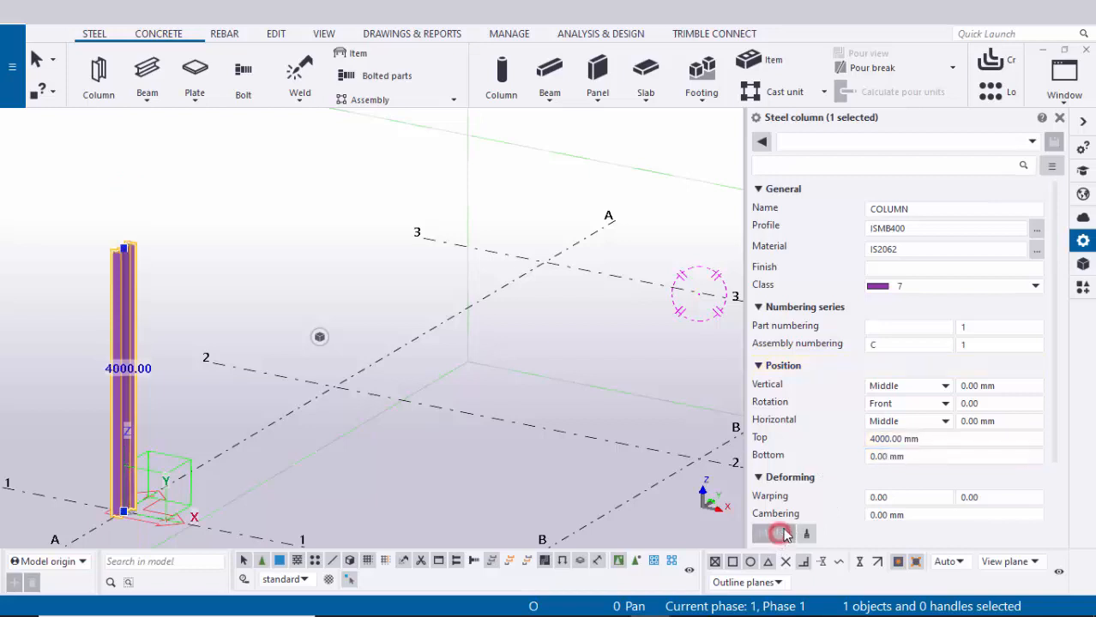
click(1061, 118)
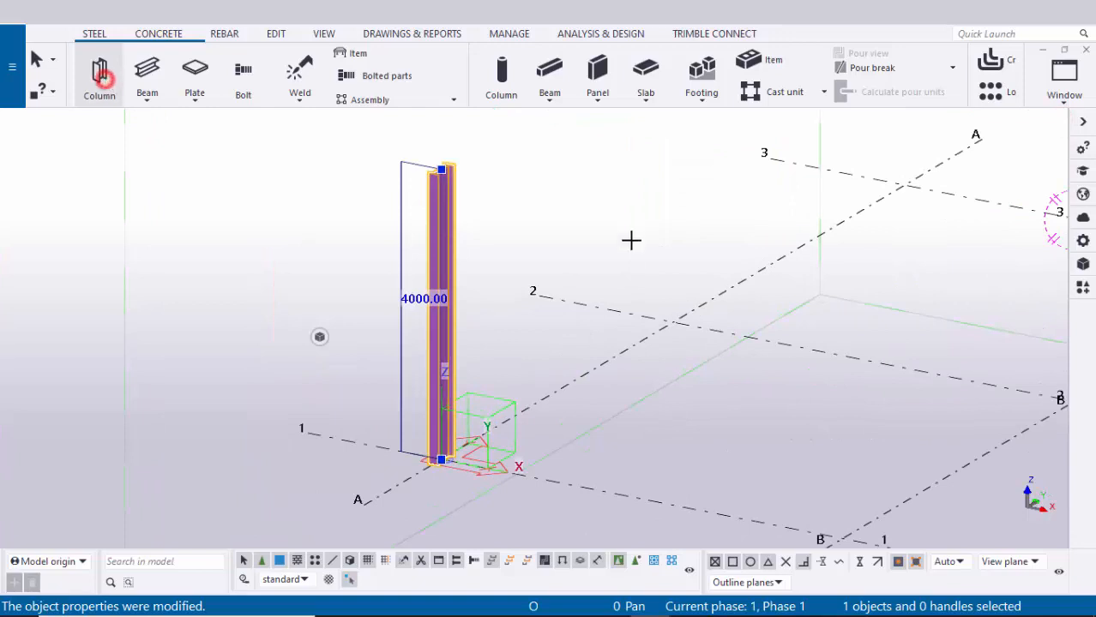
- Add steel columns at grid intersection A-2 and at the midpoint between grids 1 and 2 on line A
click(100, 77)
click(652, 334)
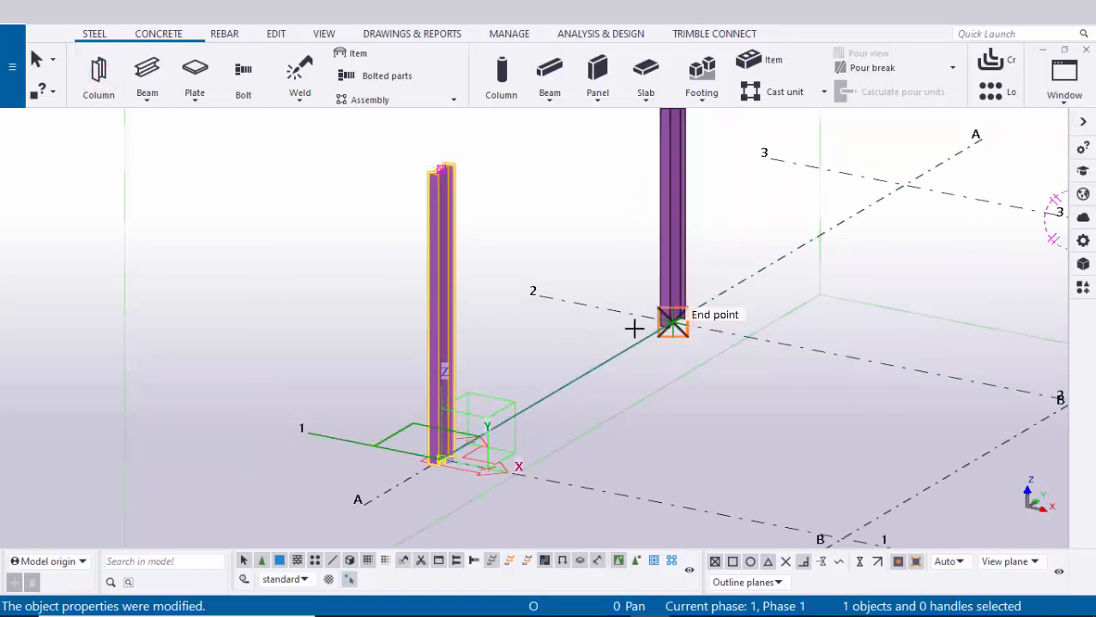
scroll(634, 326, down, 5)
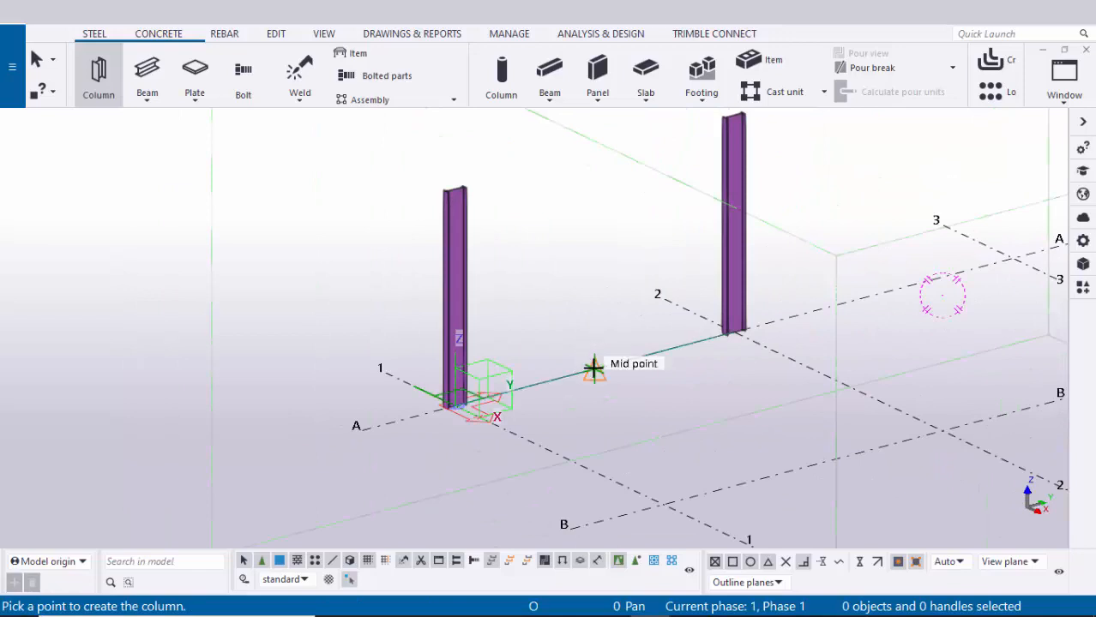
click(594, 371)
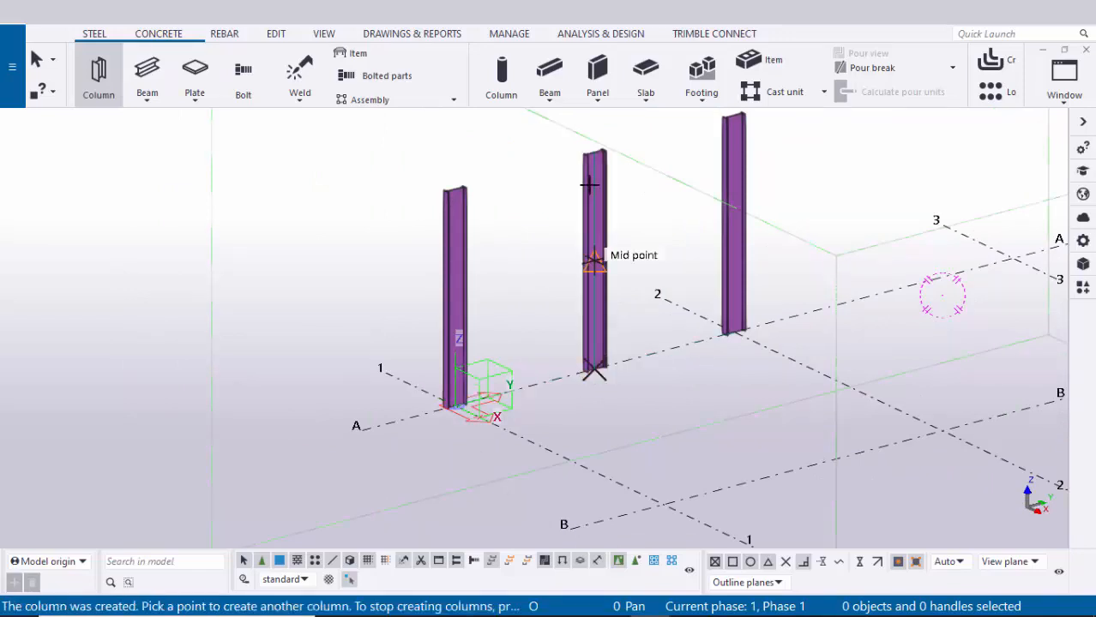
right_click(519, 184)
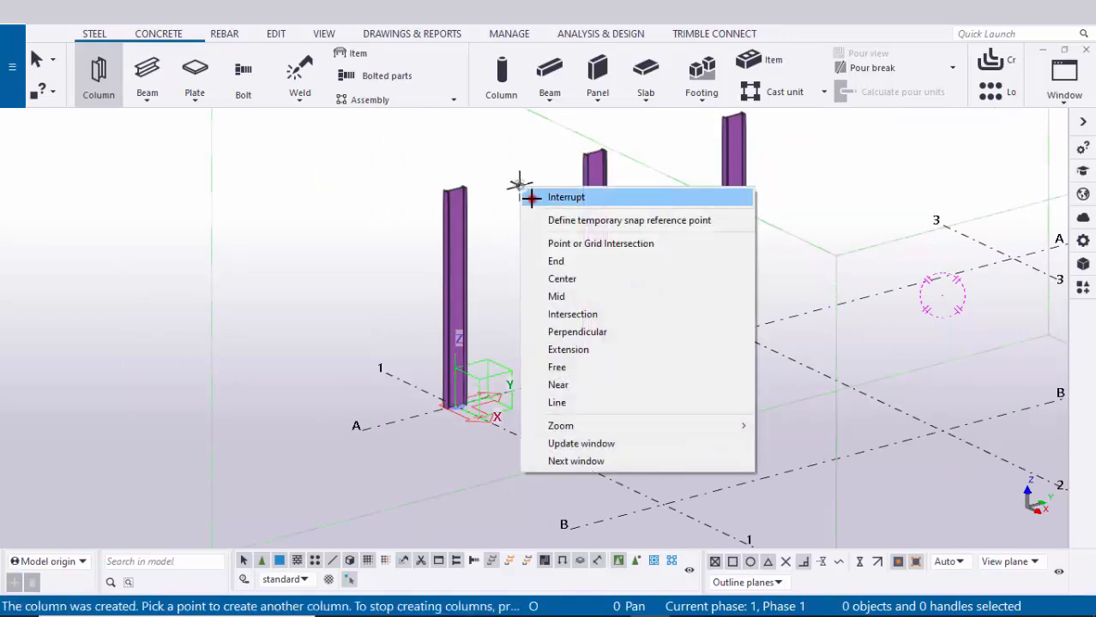
click(530, 194)
- Change the middle column's profile to ISMB250 from the profile catalog and apply it
scroll(541, 258, up, 1)
scroll(562, 297, up, 1)
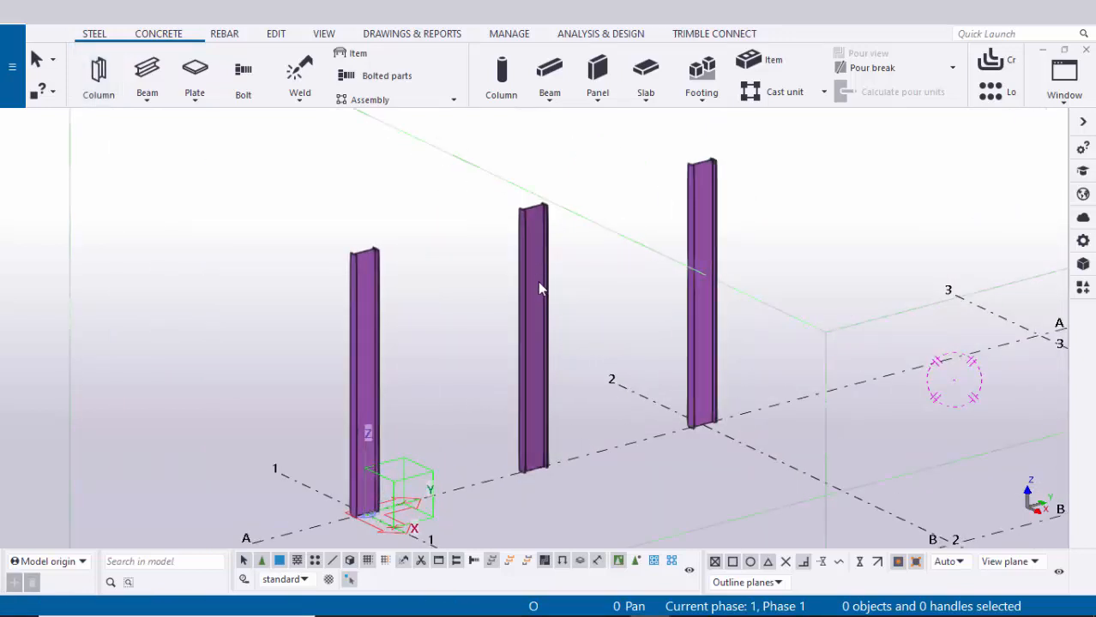
double_click(534, 288)
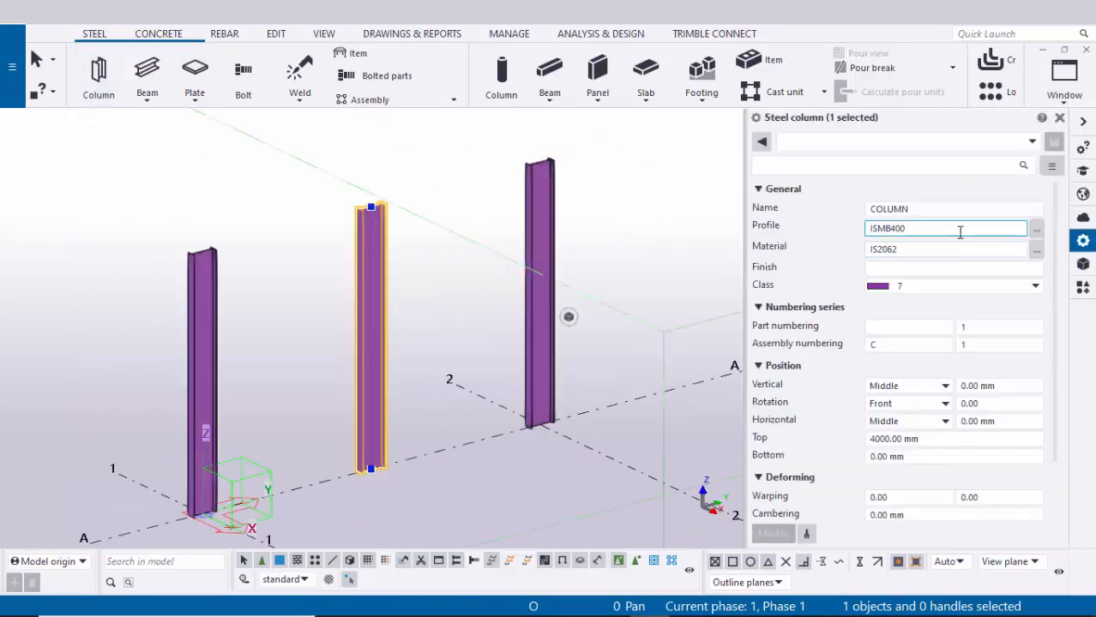
click(1035, 229)
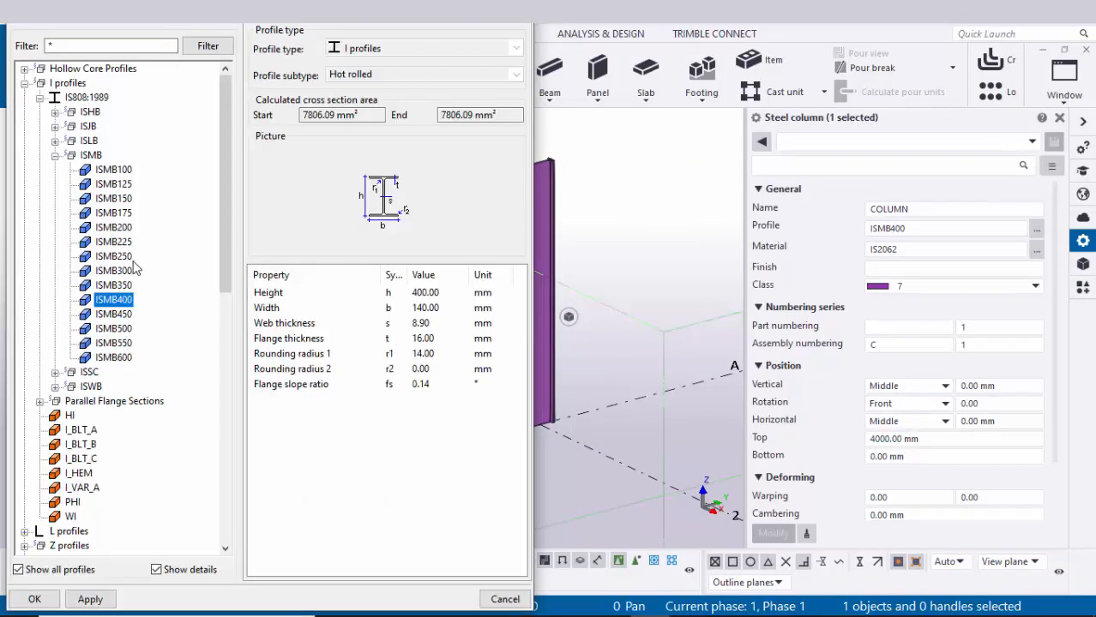
click(120, 256)
click(90, 599)
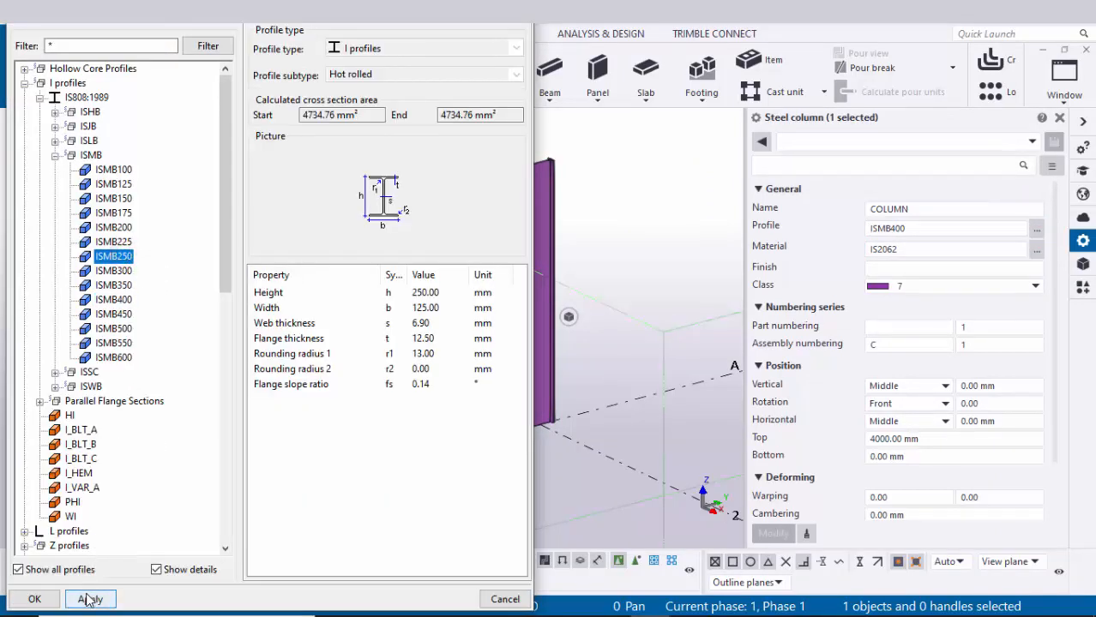
click(34, 599)
click(772, 533)
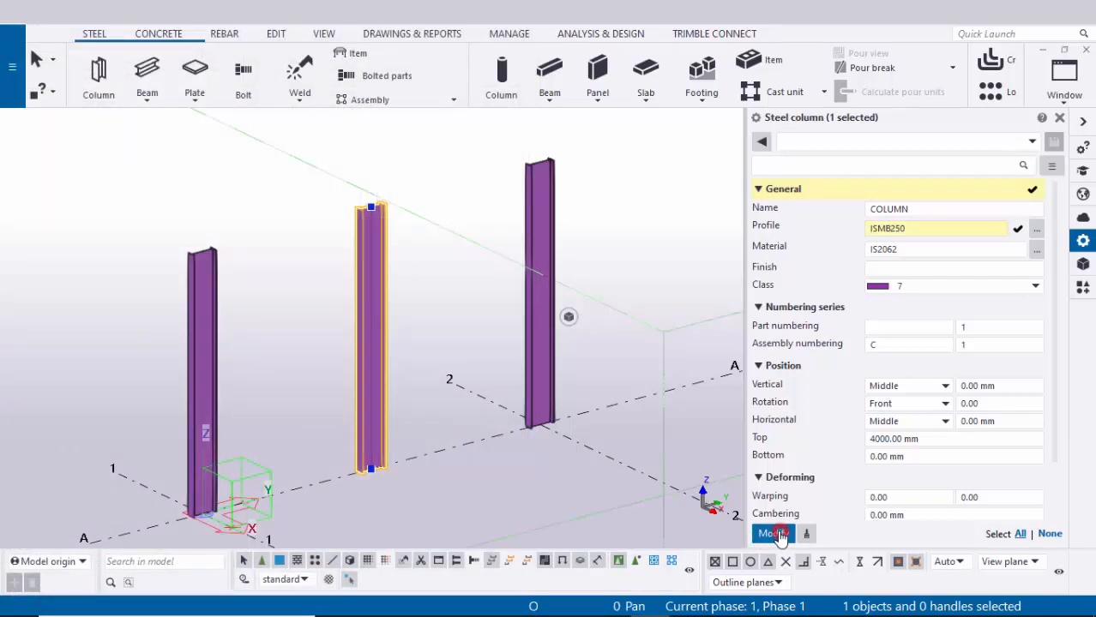
middle_drag(384, 280, 409, 378)
scroll(409, 378, up, 3)
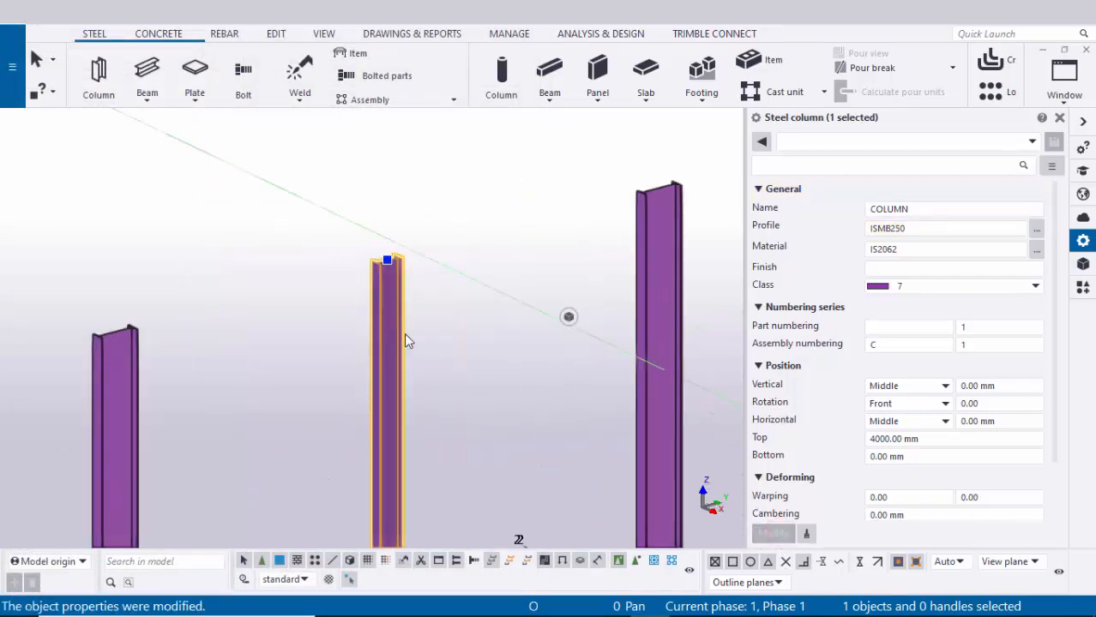
click(1060, 121)
scroll(656, 257, down, 2)
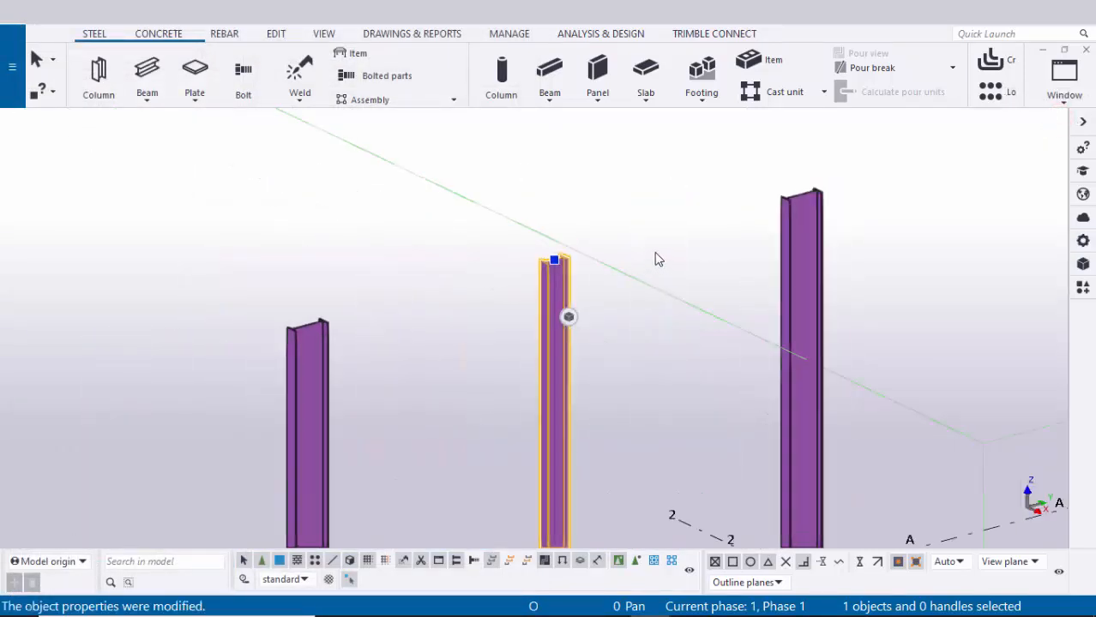
- Create a steel beam between the top end points of the two outer columns on grid line A
scroll(677, 256, down, 1)
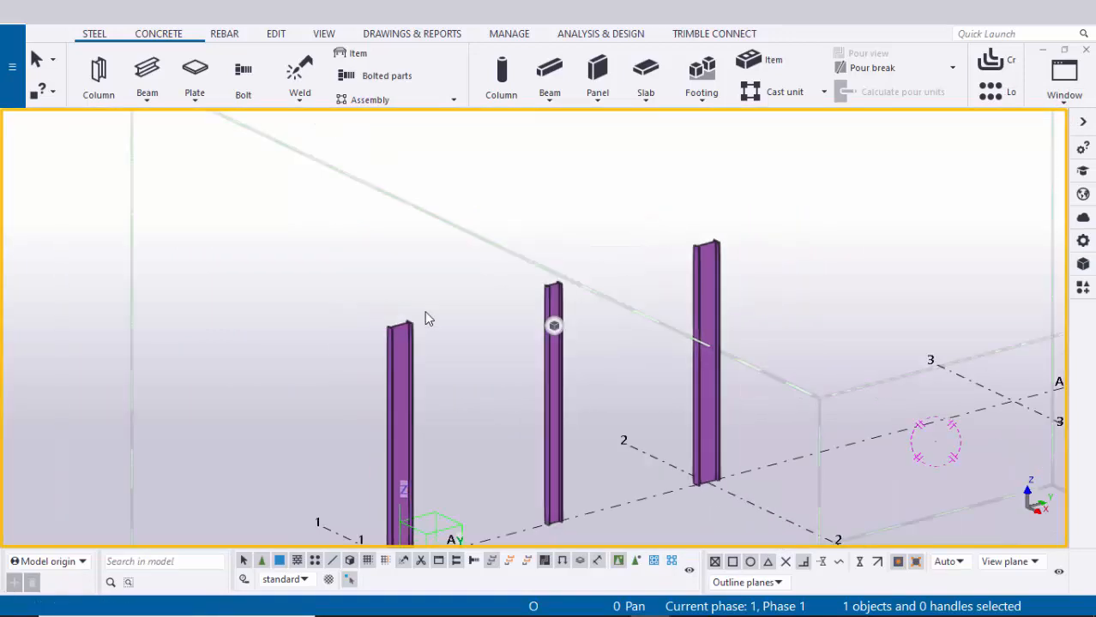
scroll(424, 312, down, 2)
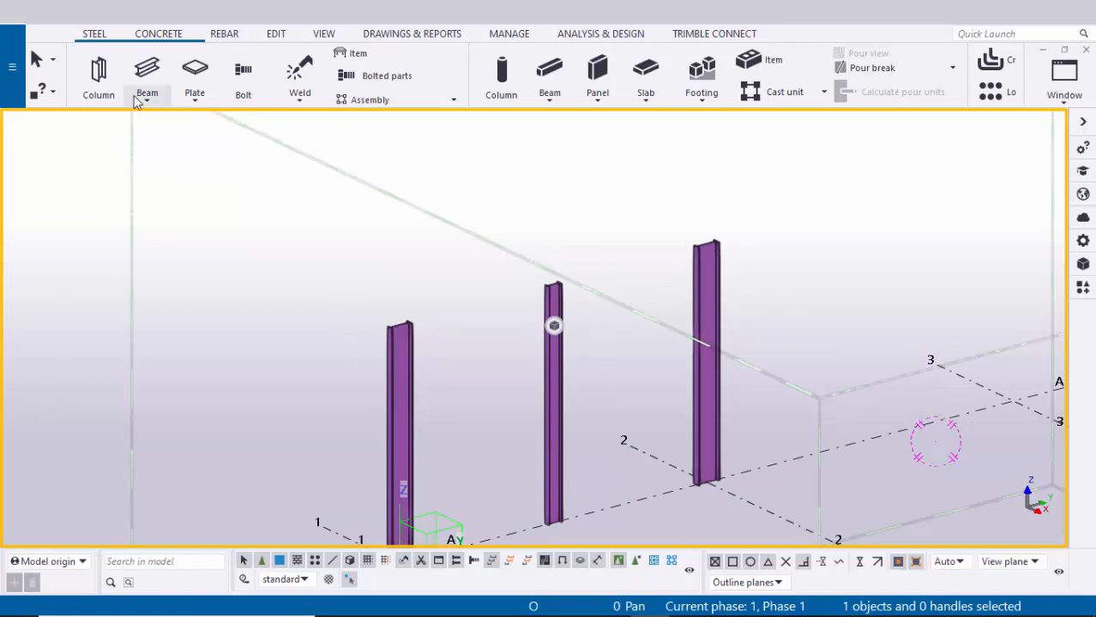
click(147, 72)
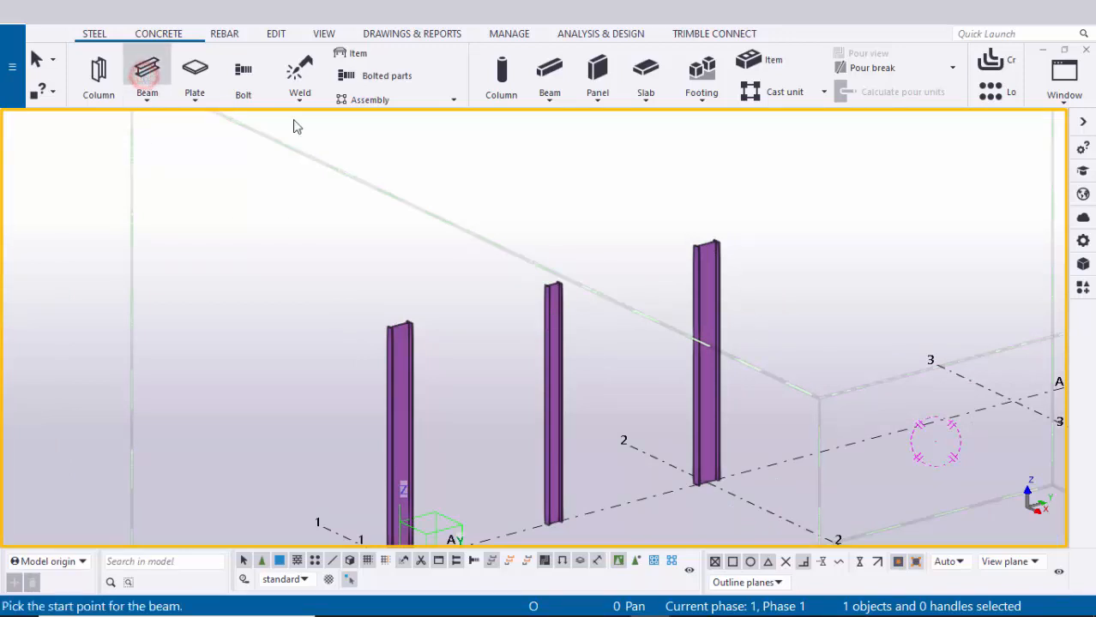
click(400, 326)
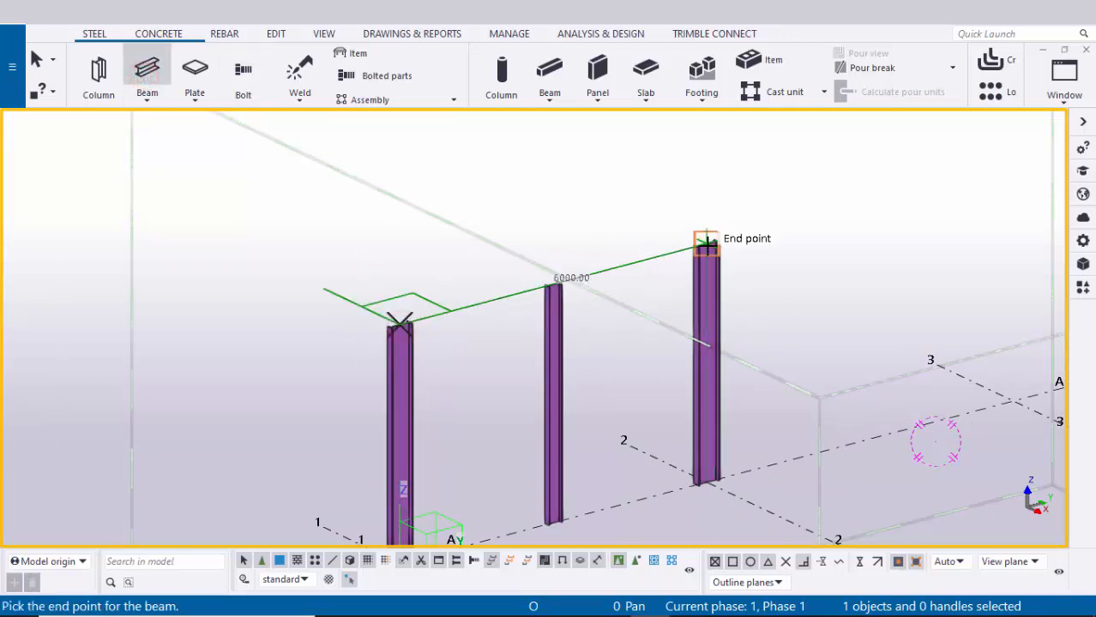
click(706, 246)
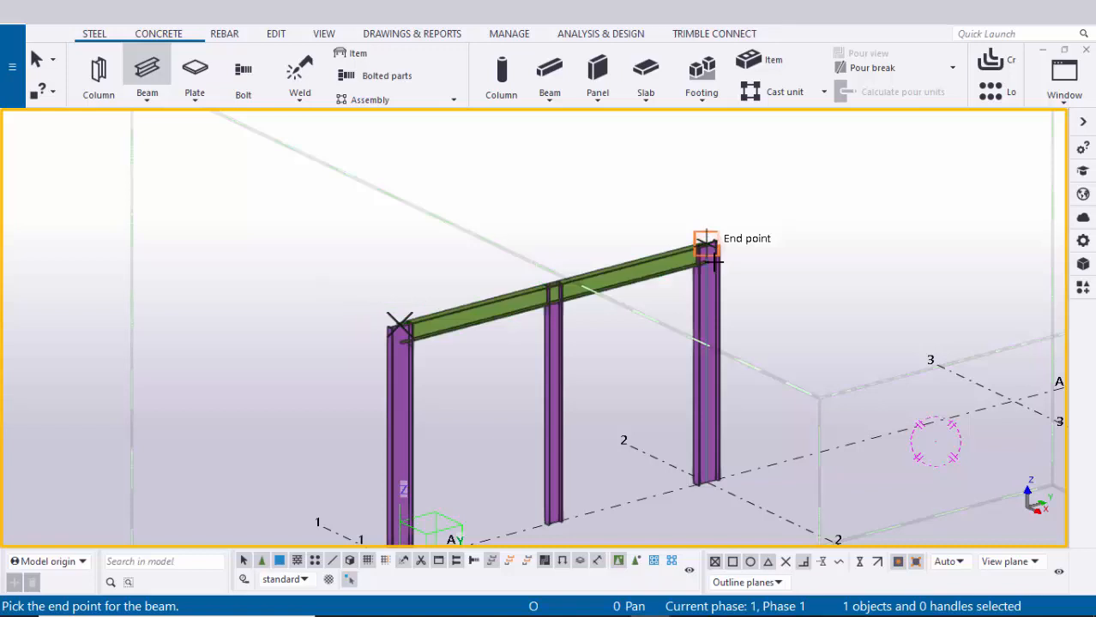
right_click(636, 164)
click(651, 173)
- Set the beam's part numbering prefix to p and apply the change
scroll(444, 321, up, 5)
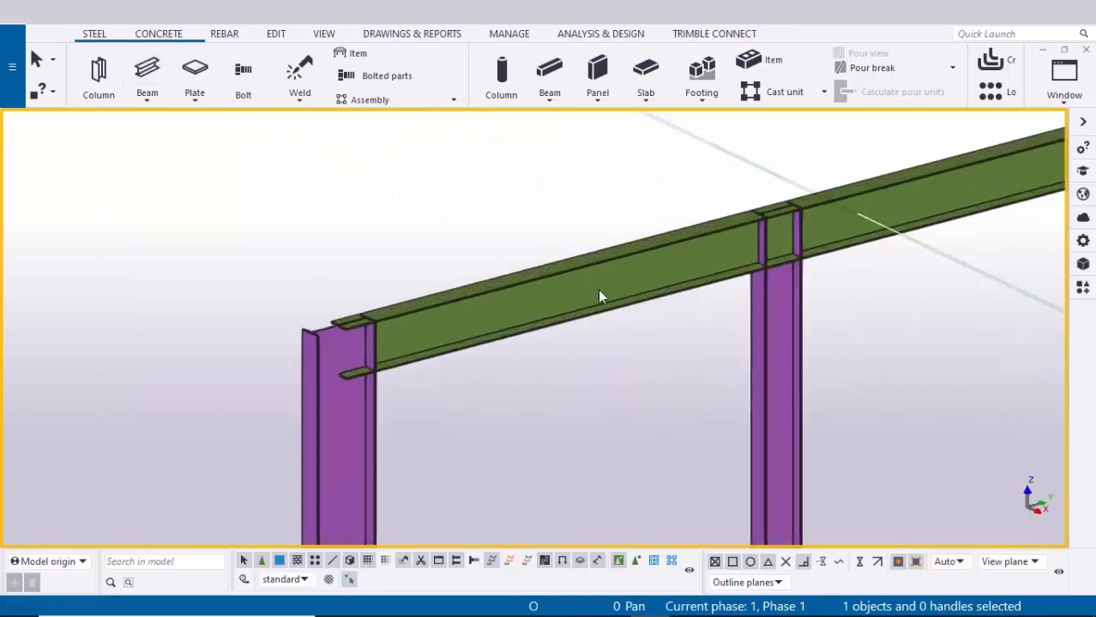
scroll(542, 311, down, 3)
scroll(558, 308, up, 1)
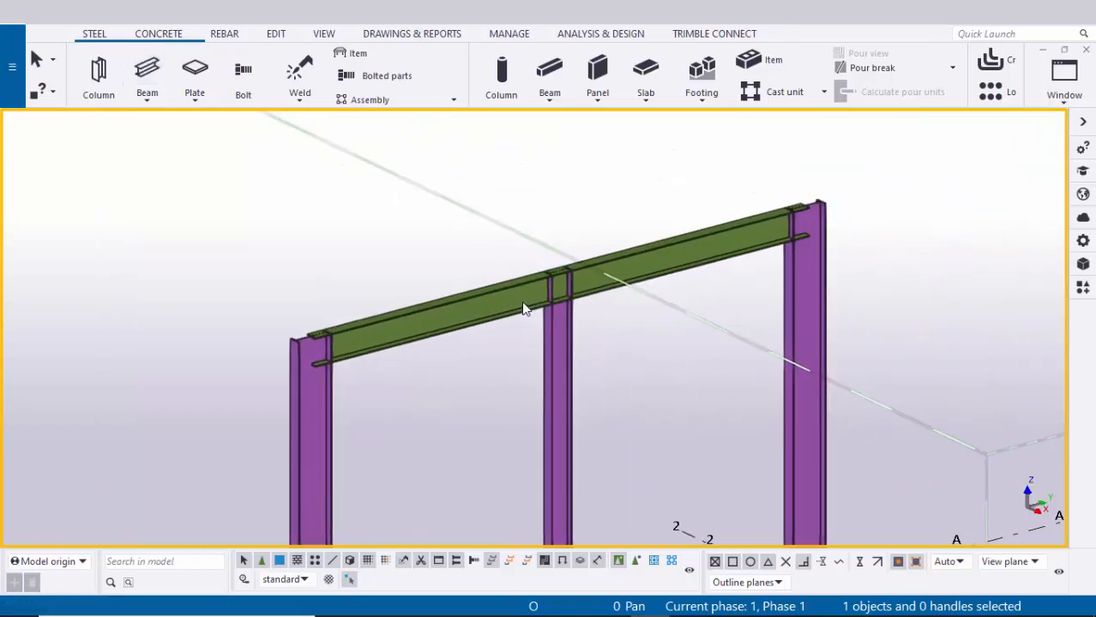
double_click(470, 313)
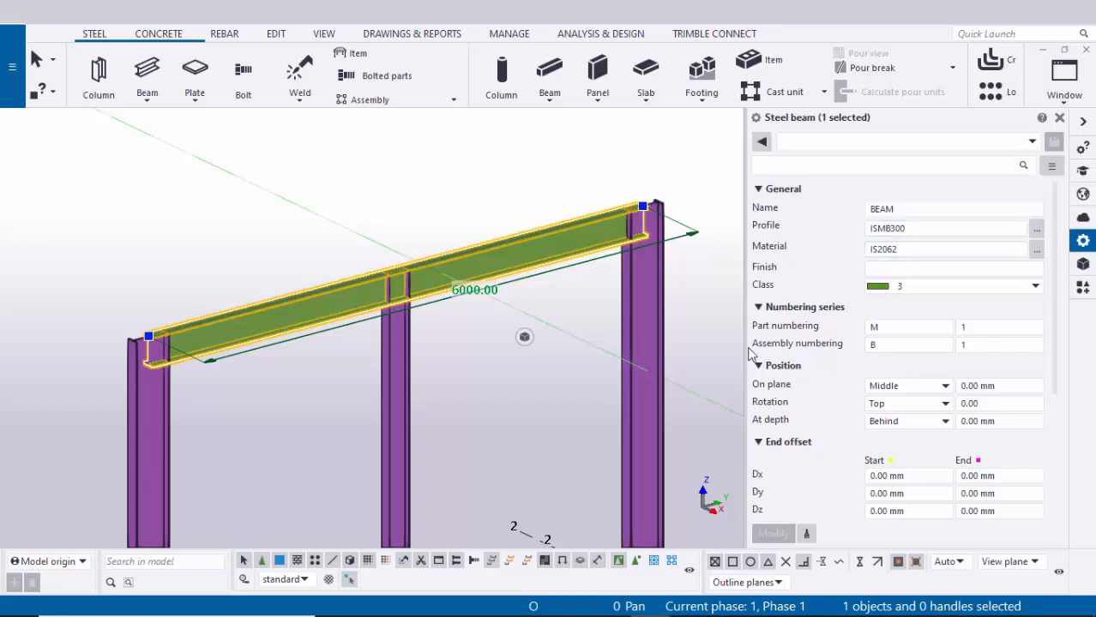
click(881, 326)
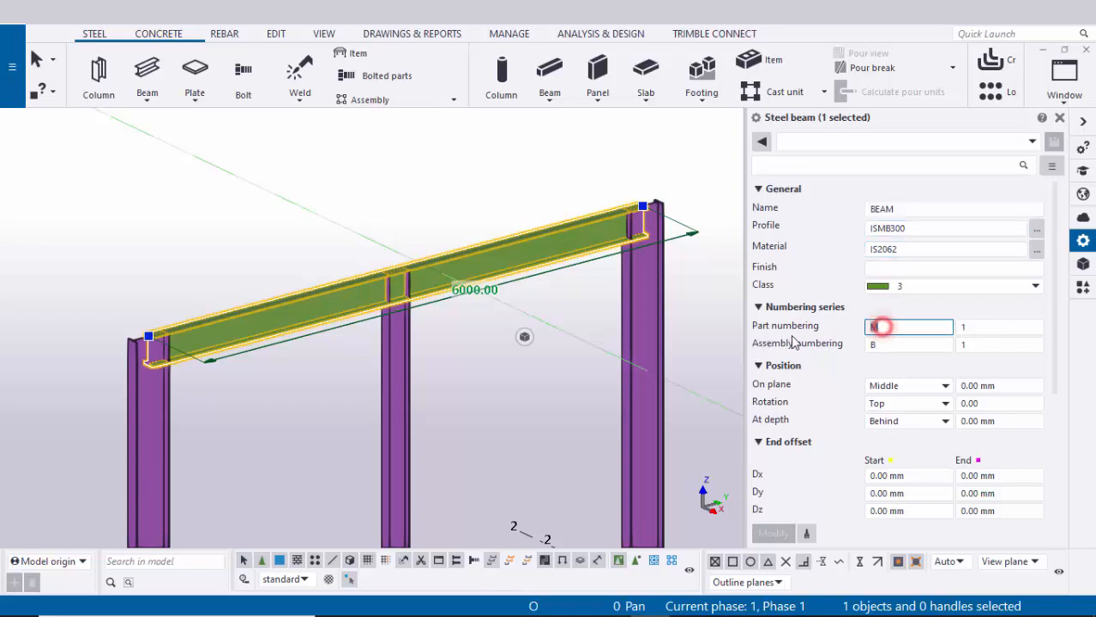
text(p)
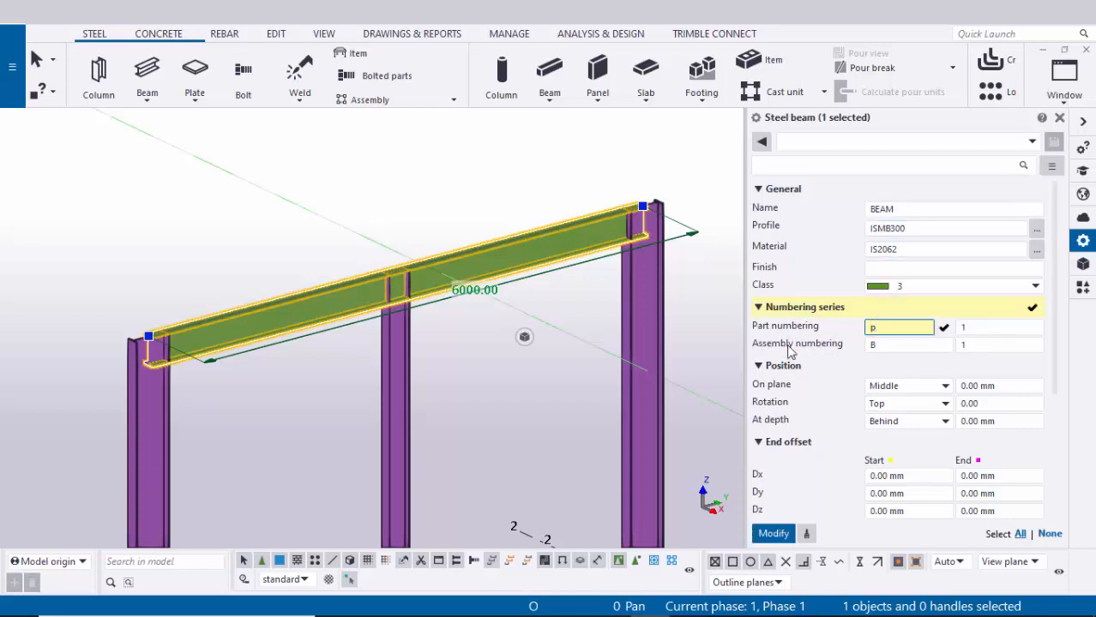
click(882, 346)
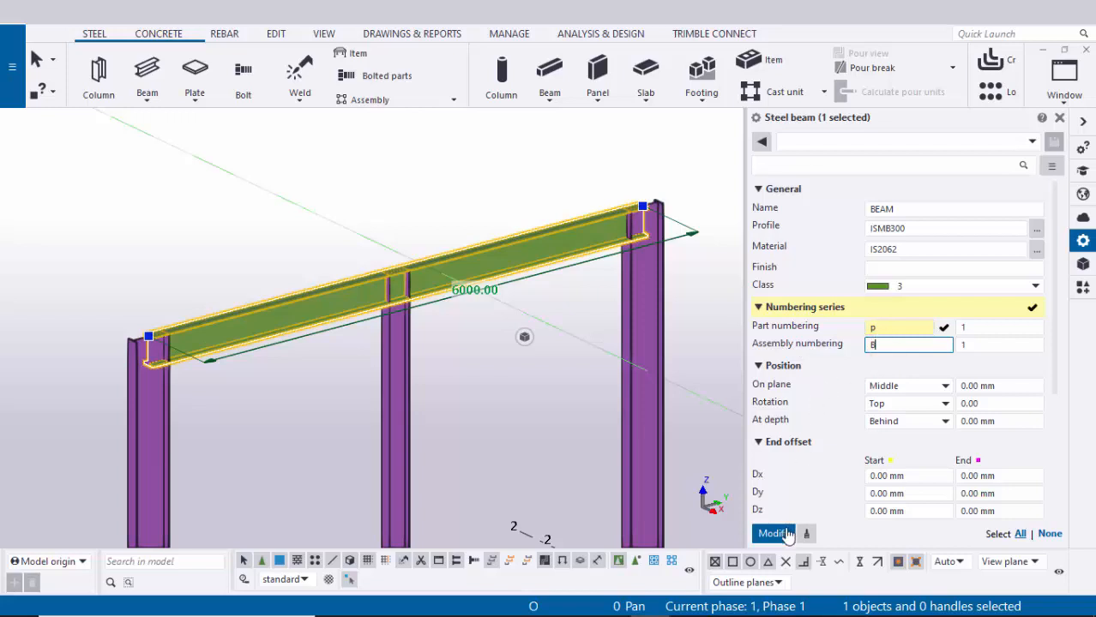
click(785, 533)
click(1060, 117)
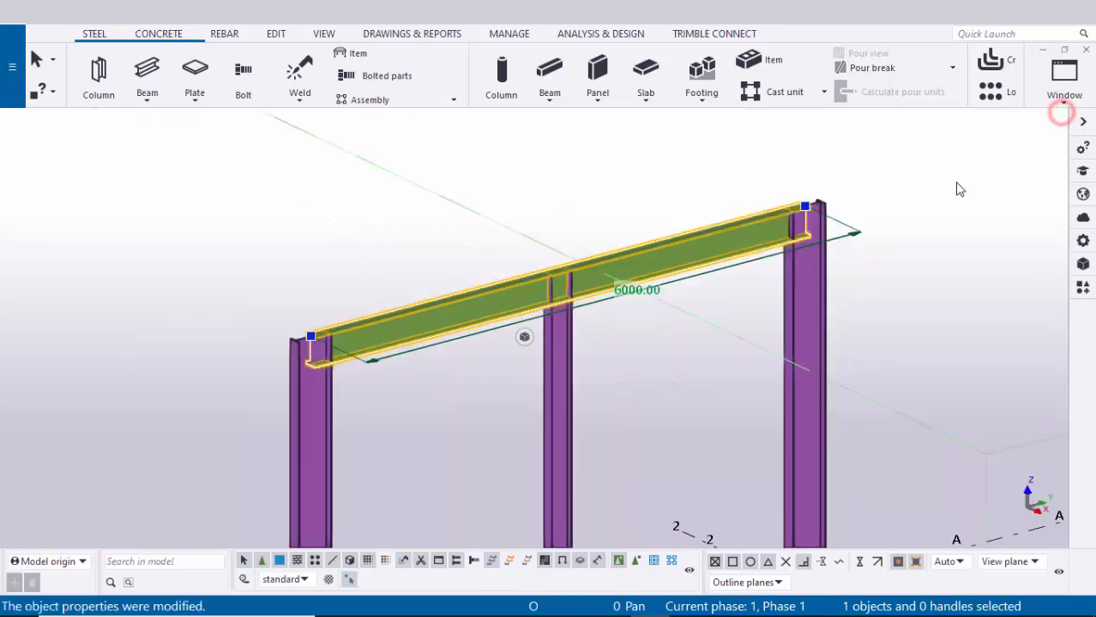
right_click(442, 221)
click(483, 153)
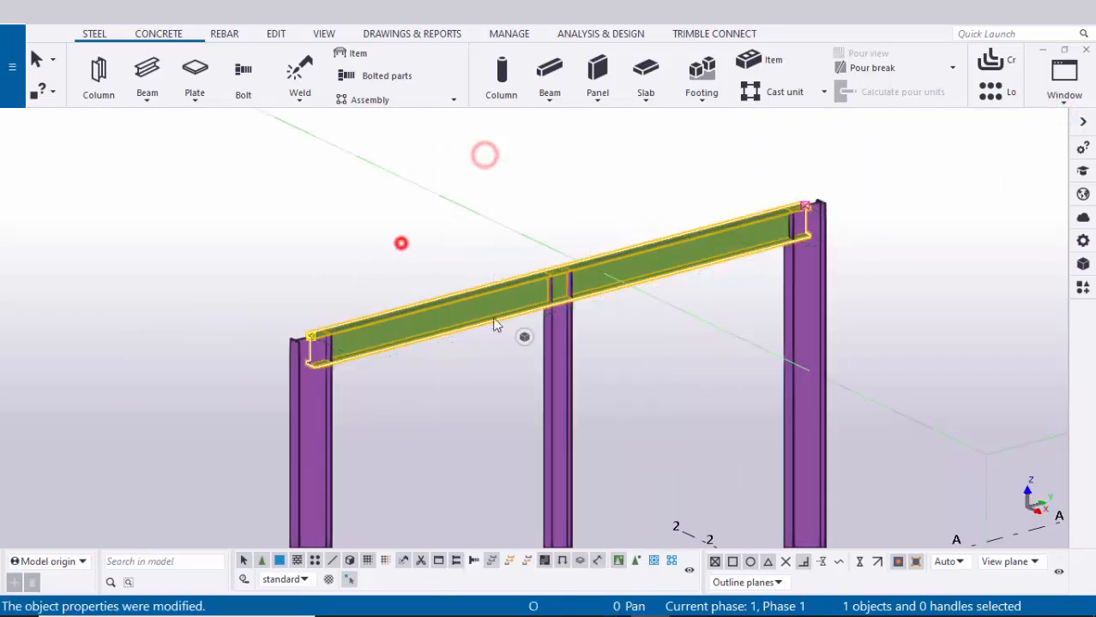
- Open the applications and components catalog and search it for component 144
click(401, 243)
scroll(474, 378, up, 3)
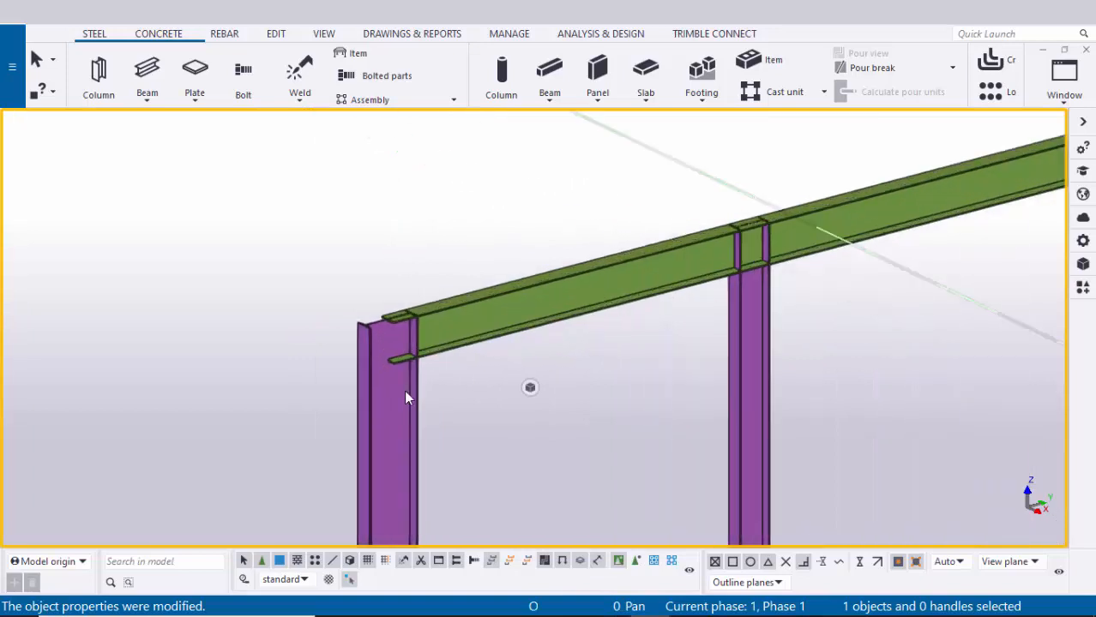
scroll(405, 397, up, 1)
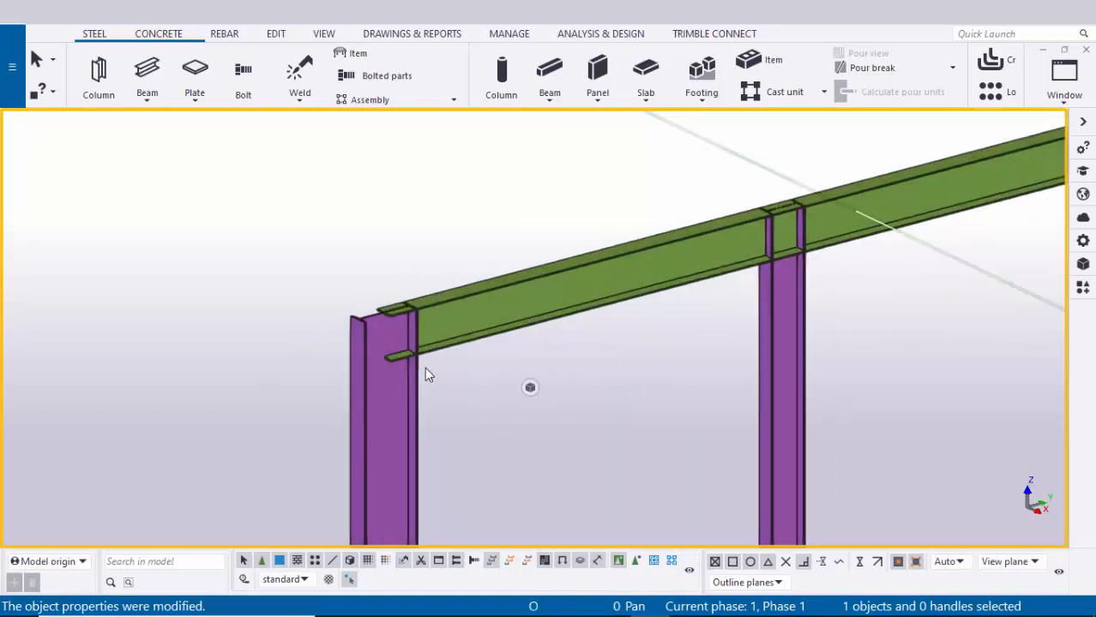
key(ctrl+f)
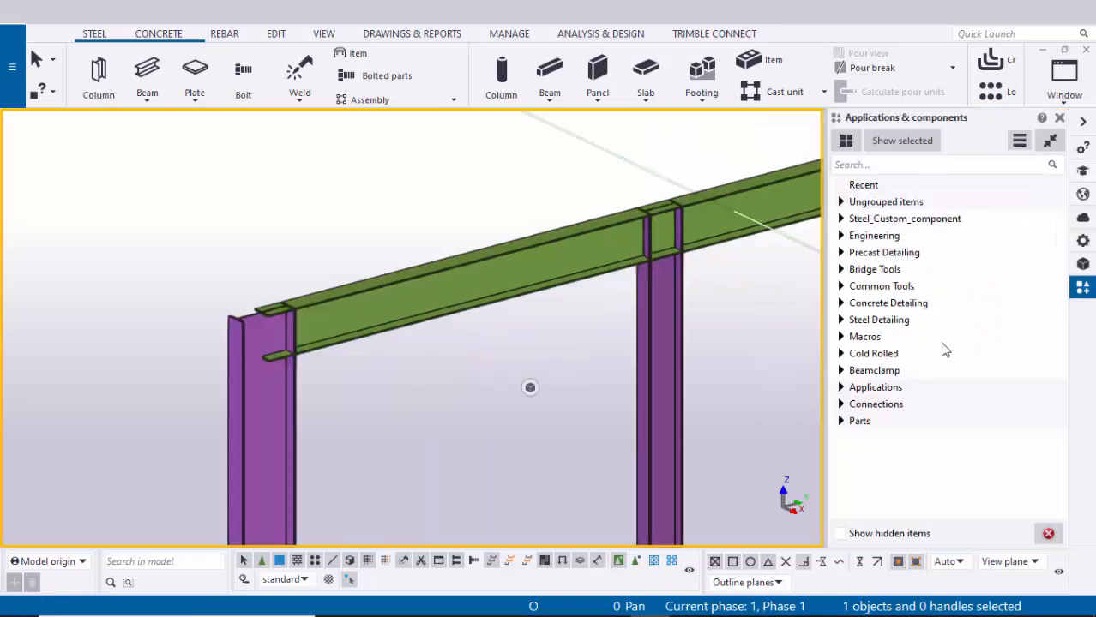
click(877, 163)
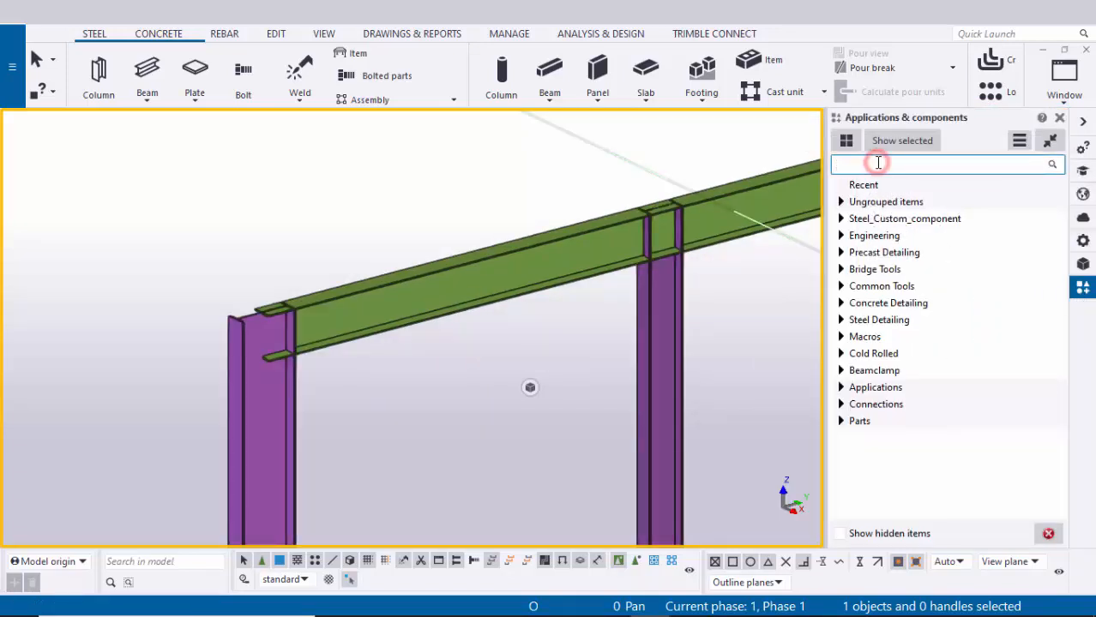
text(144)
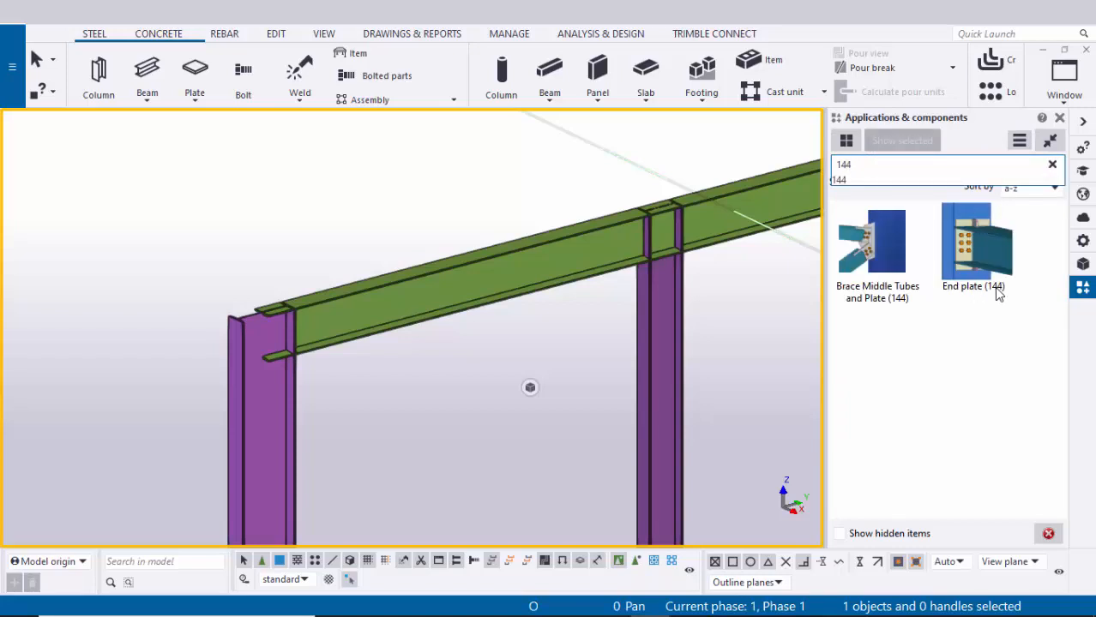
- Add an End plate (144) connection with the left outer column as main part and the top beam as secondary part
click(977, 253)
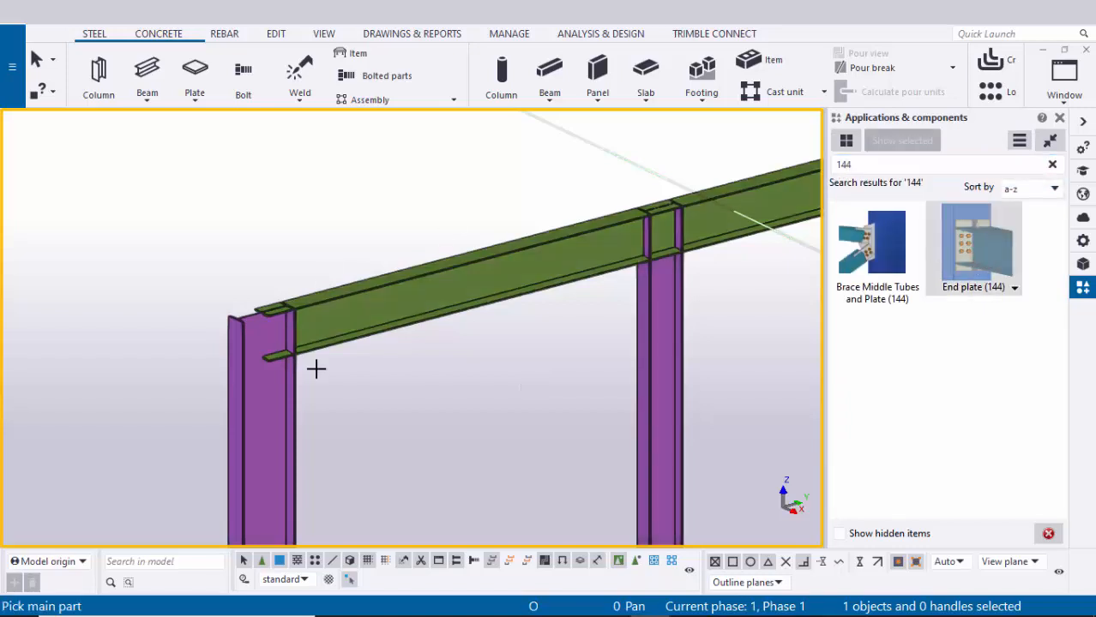
click(263, 416)
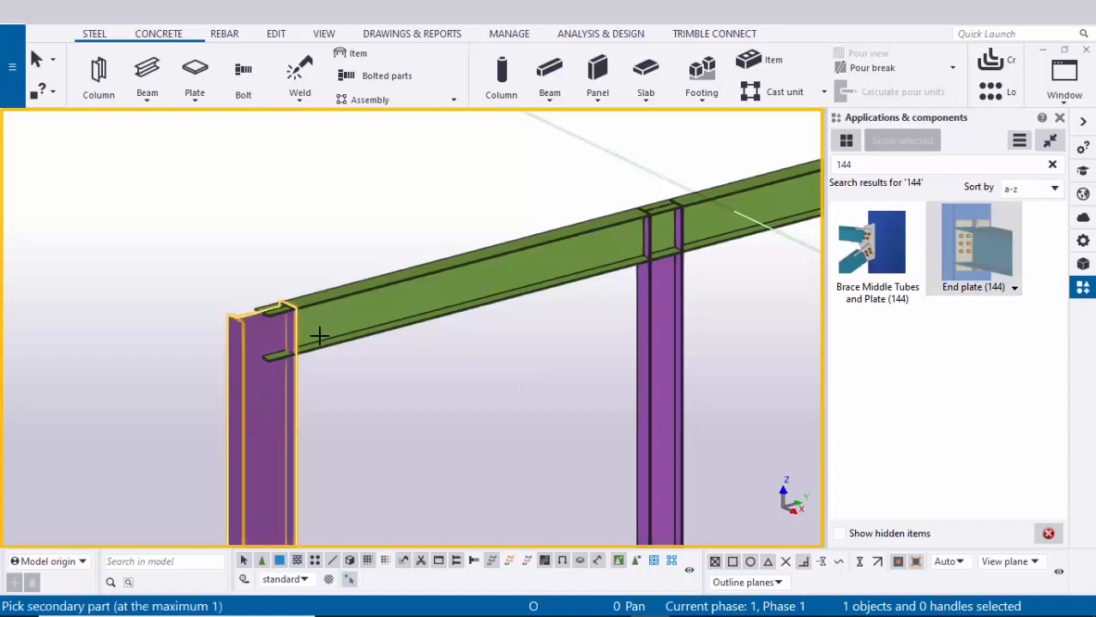
click(358, 319)
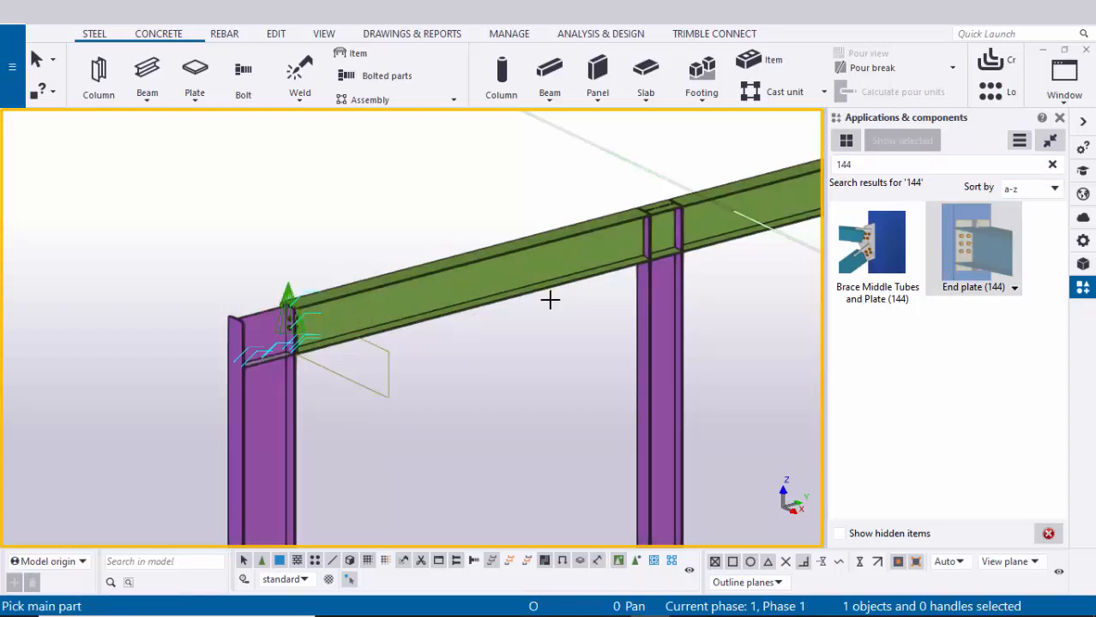
click(1062, 121)
right_click(362, 198)
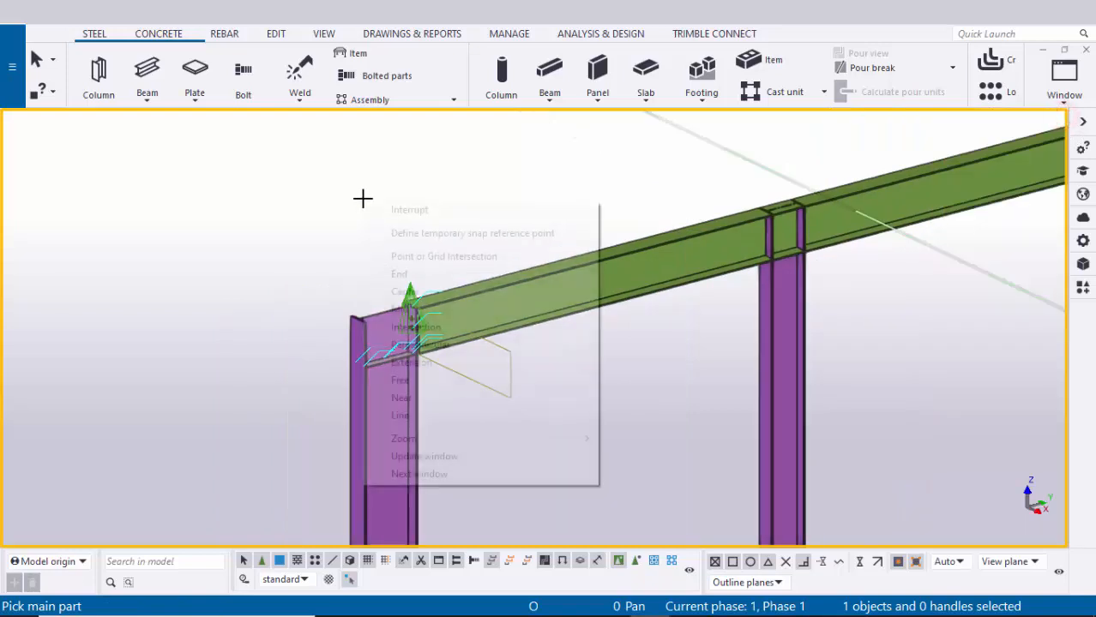
click(377, 207)
right_click(396, 178)
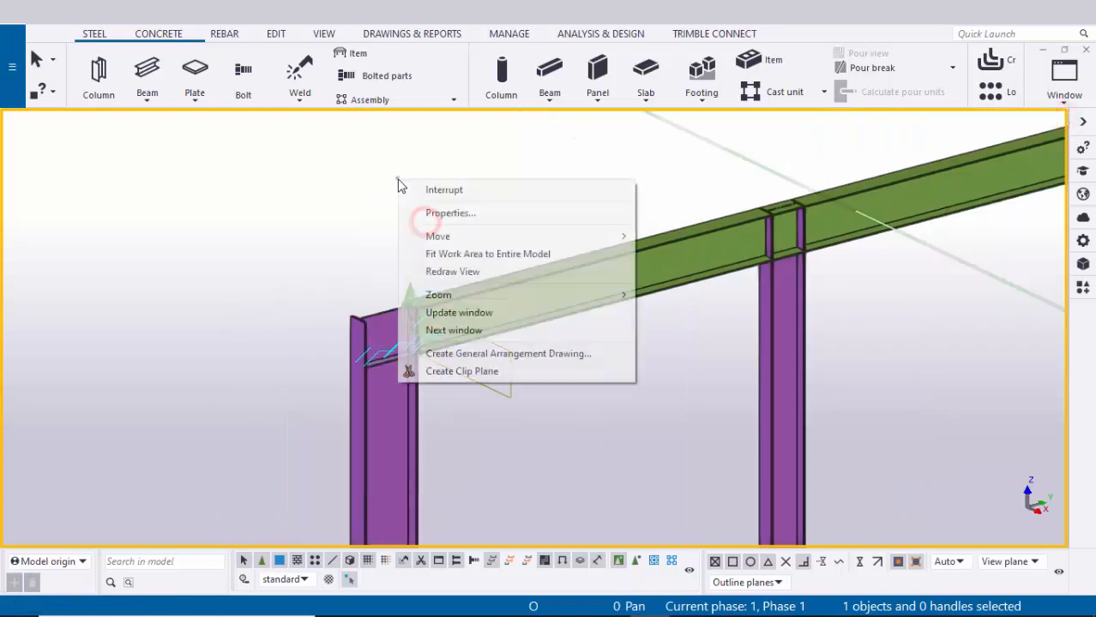
click(448, 270)
- Open the properties of the end plate connection joining the left outer column and the beam
scroll(426, 343, up, 6)
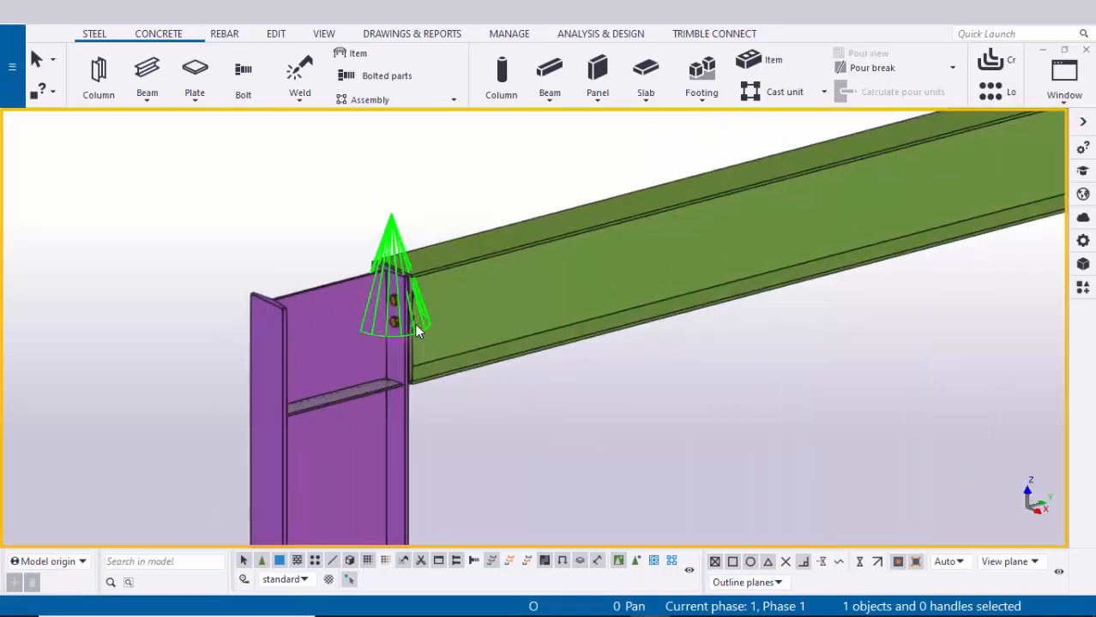
scroll(427, 315, down, 3)
scroll(428, 315, up, 3)
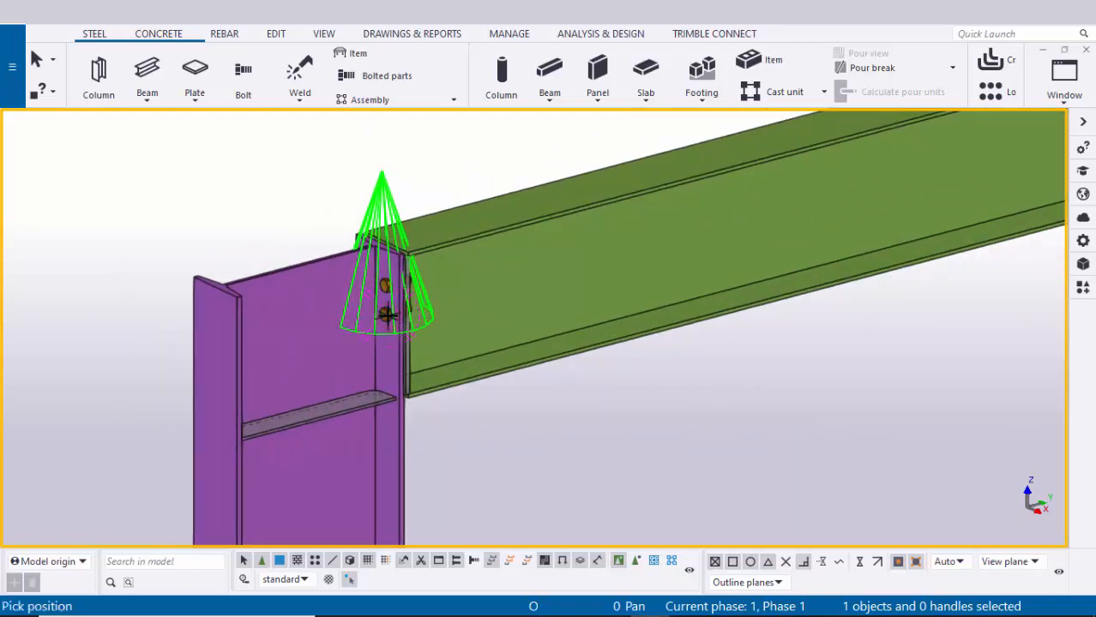
ctrl+middle_drag(304, 338, 86, 335)
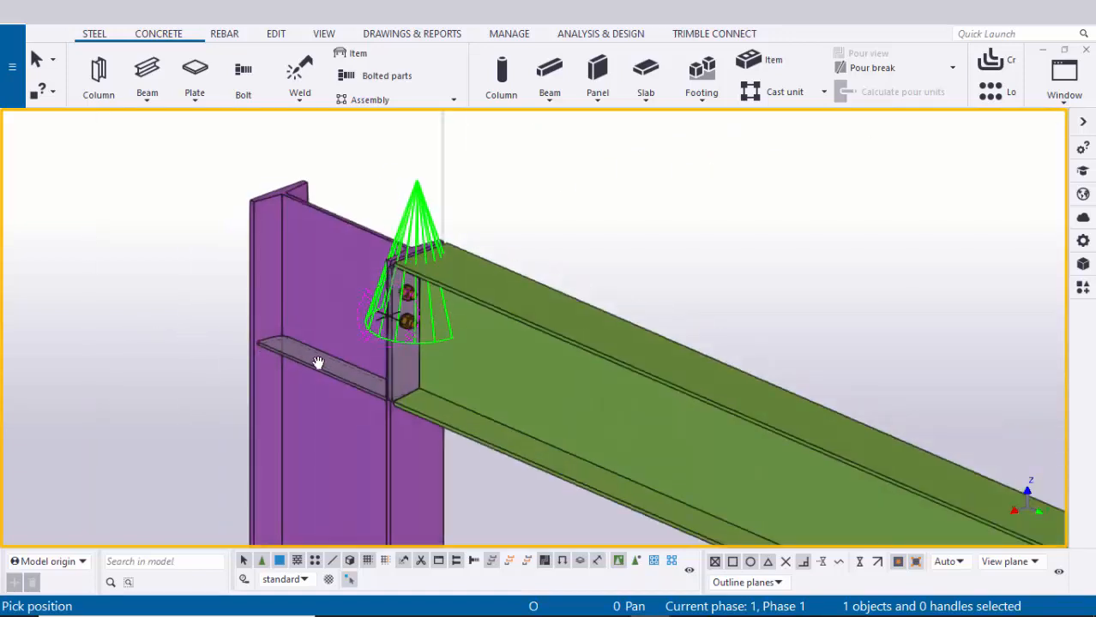
right_click(567, 189)
click(573, 194)
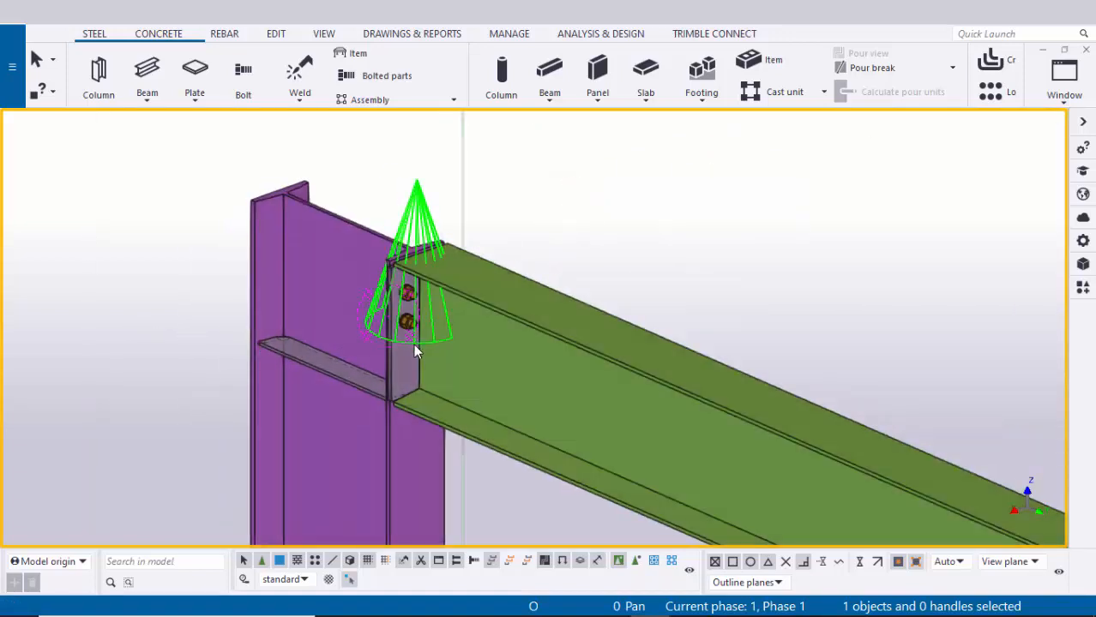
scroll(412, 349, up, 3)
scroll(411, 349, up, 1)
click(382, 346)
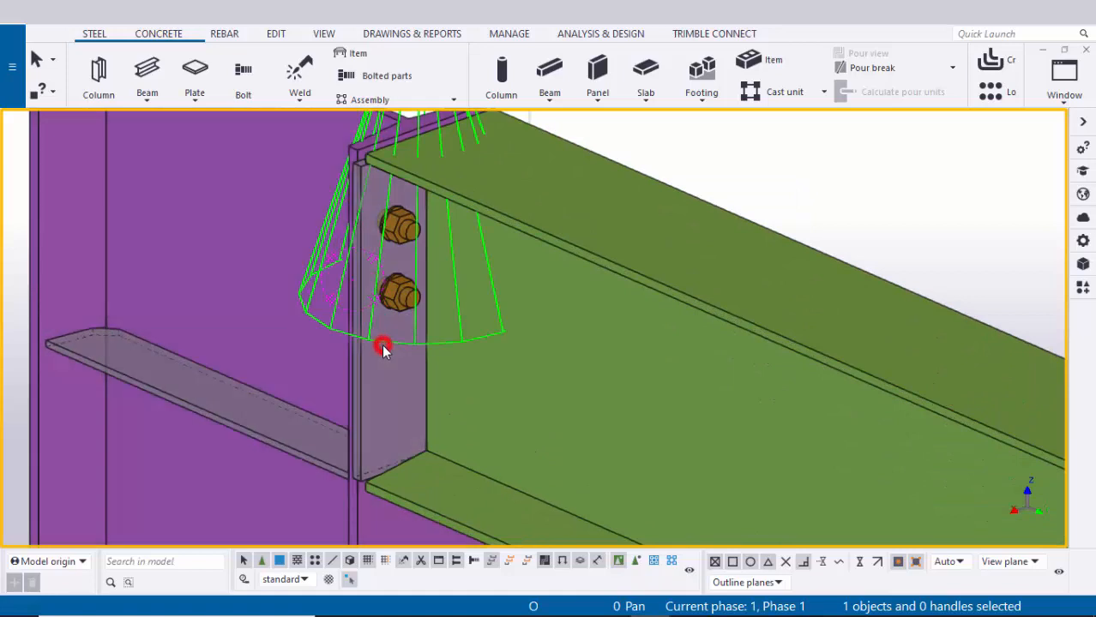
double_click(405, 352)
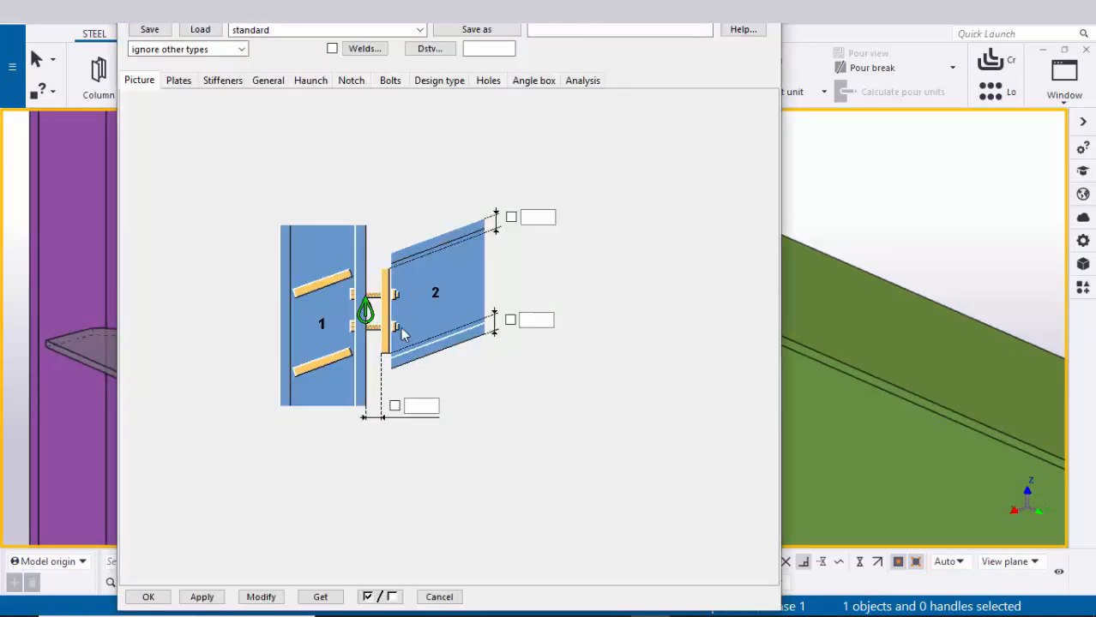
- Set the connection's end plate thickness to 12 and apply the modification
click(180, 80)
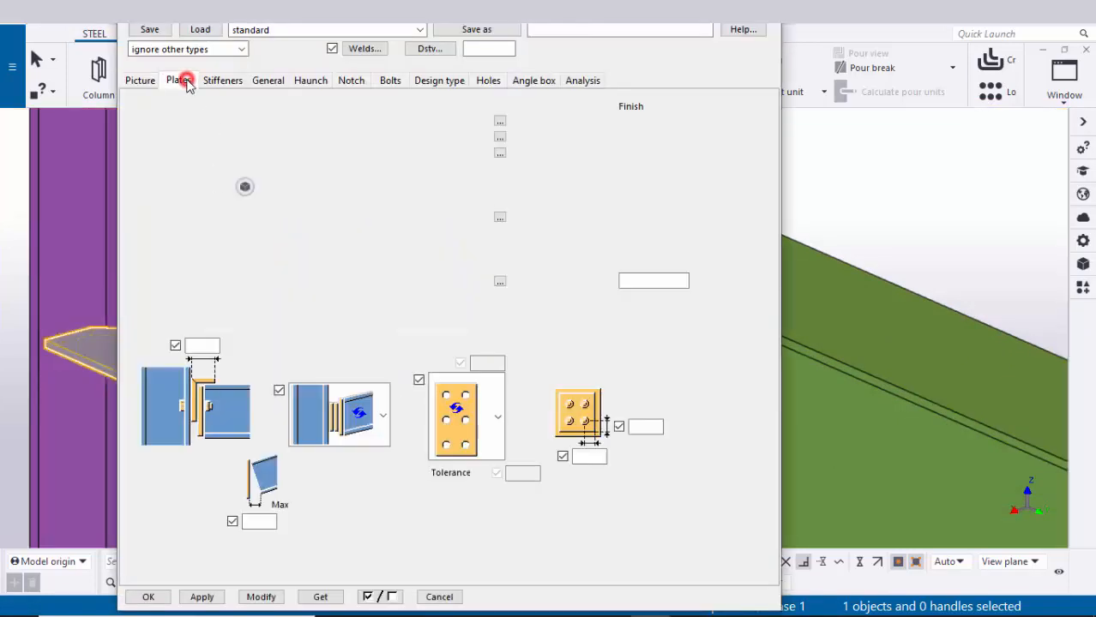
scroll(923, 257, down, 5)
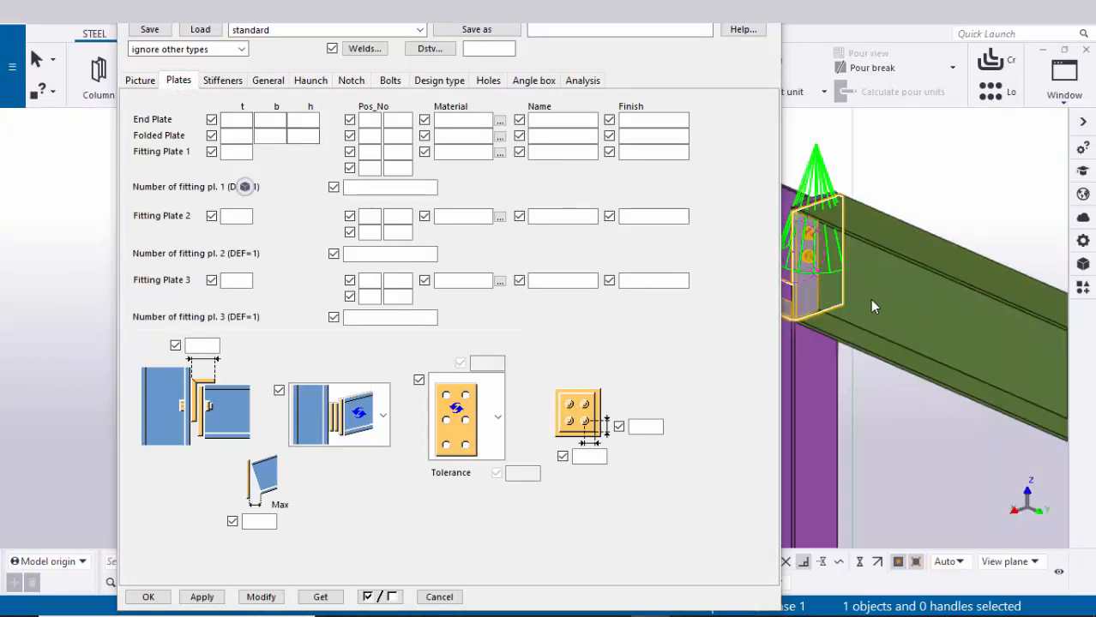
middle_drag(810, 291, 855, 293)
scroll(899, 282, up, 3)
scroll(903, 284, up, 2)
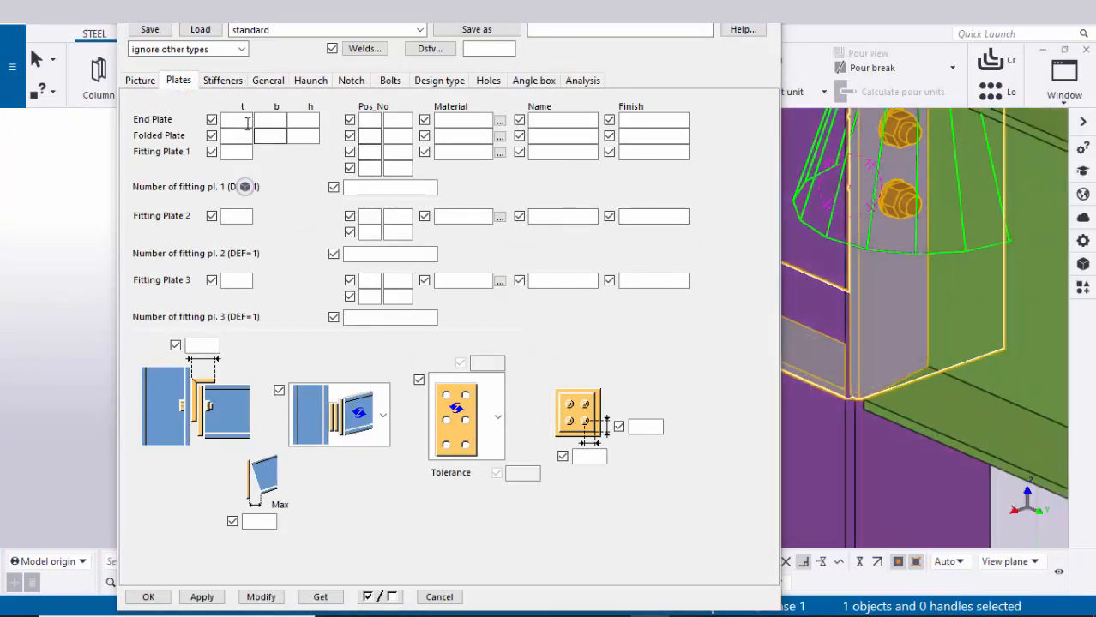
click(244, 122)
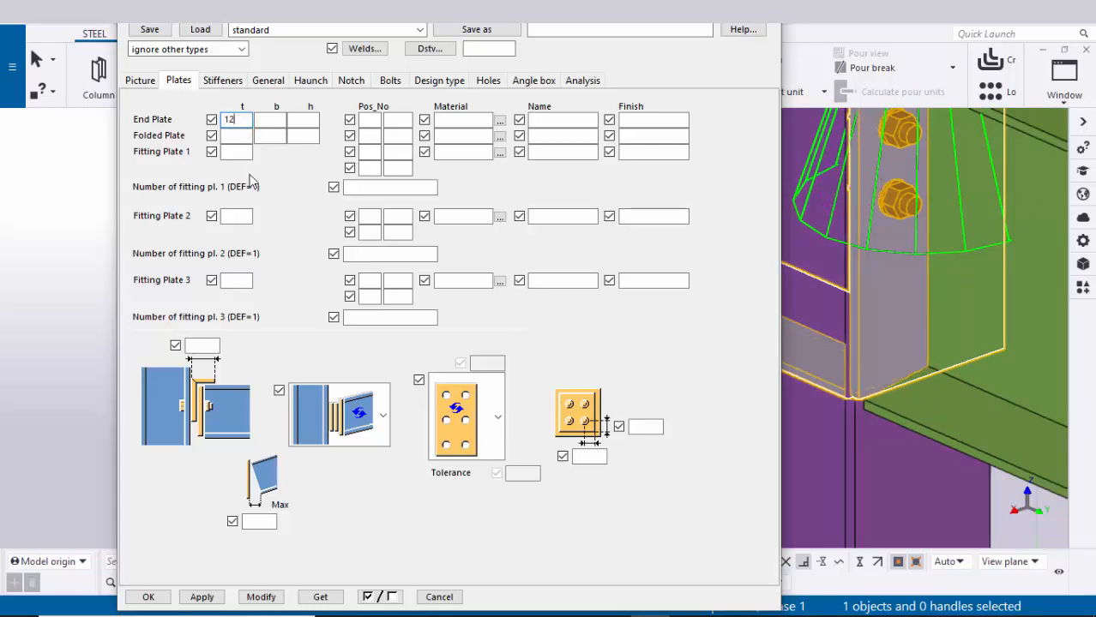
text(12)
click(262, 598)
scroll(860, 369, up, 2)
middle_drag(859, 335, 955, 355)
scroll(895, 336, down, 3)
scroll(892, 335, down, 1)
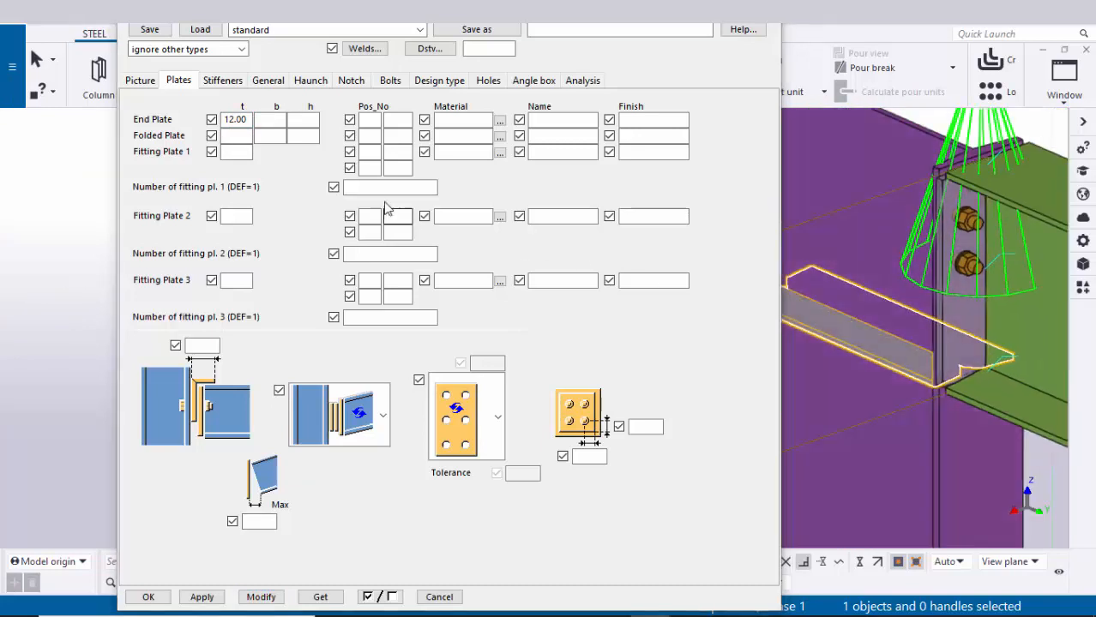
scroll(951, 269, up, 4)
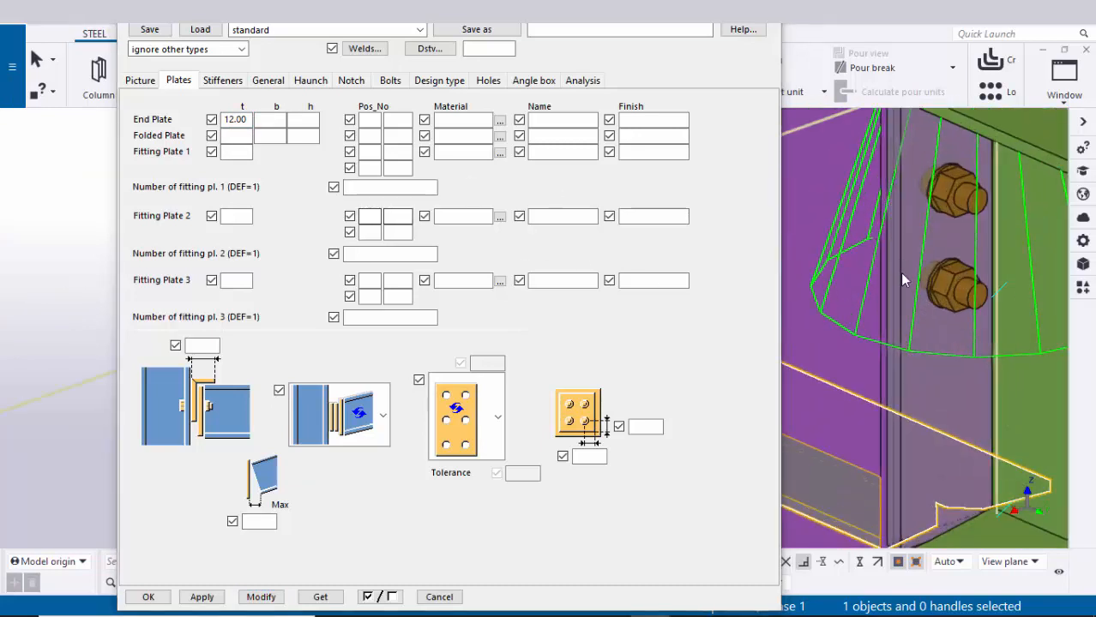
- Set the end plate's position number to prefix p and start number 1, and apply the modification
click(369, 121)
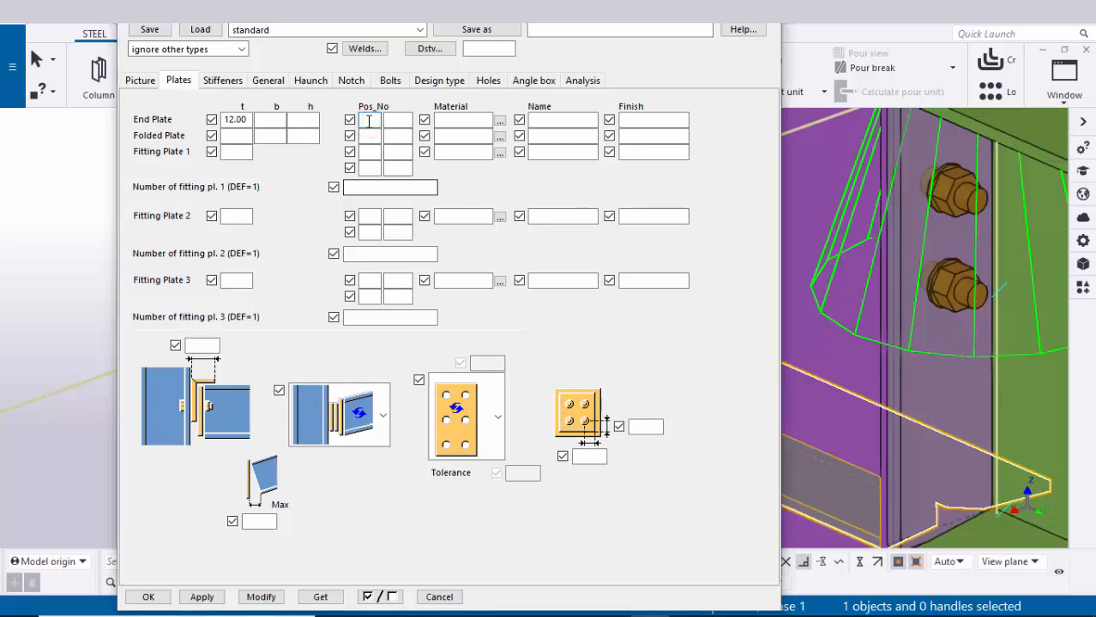
click(395, 128)
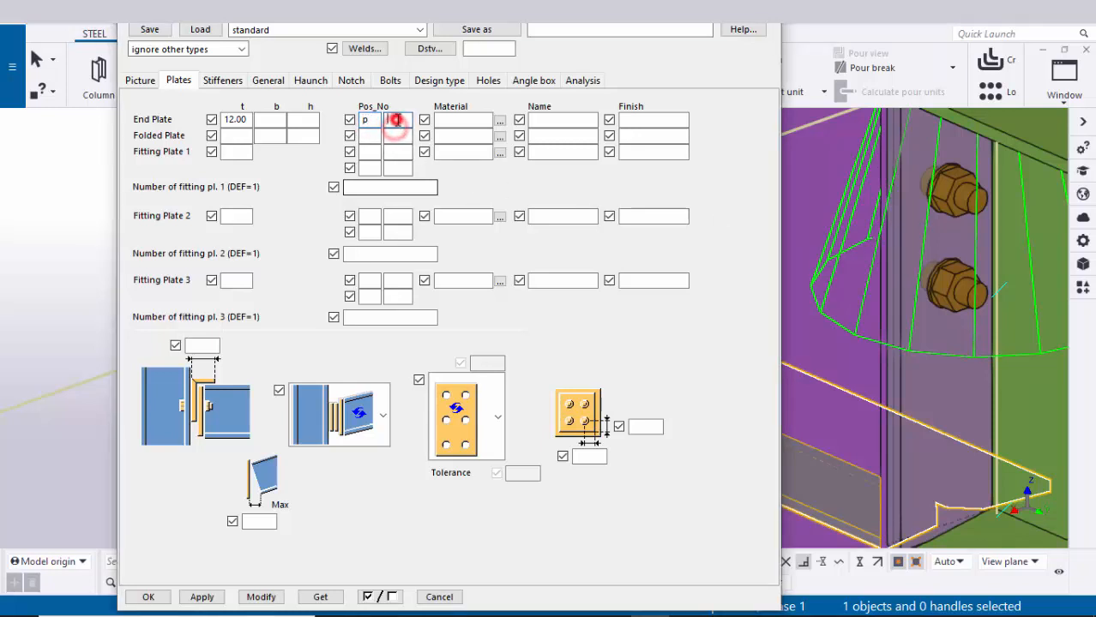
text(1)
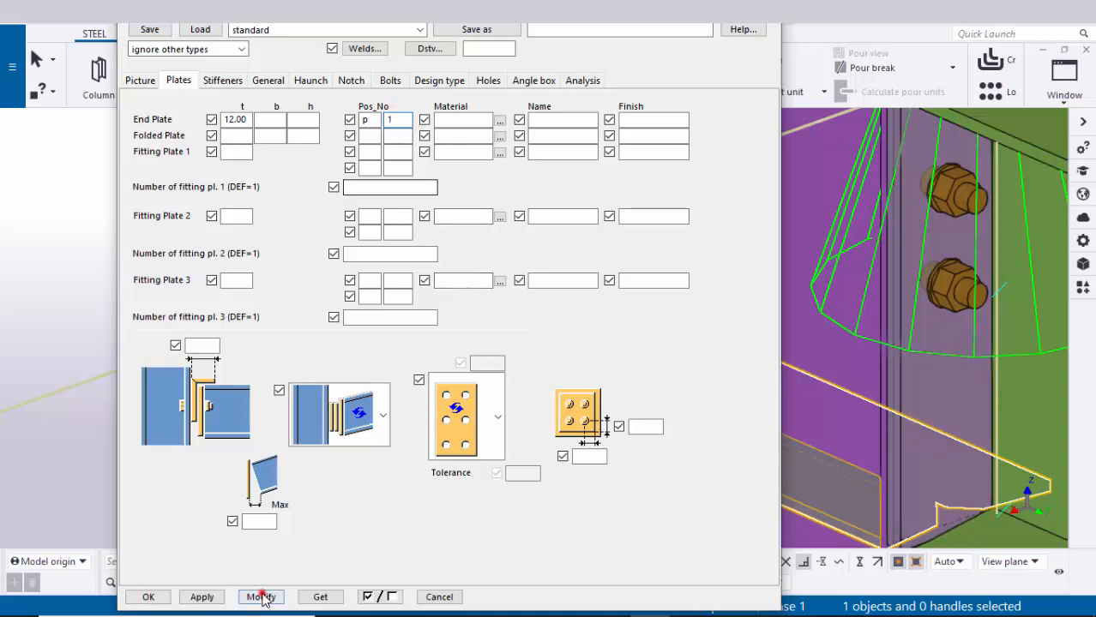
click(262, 598)
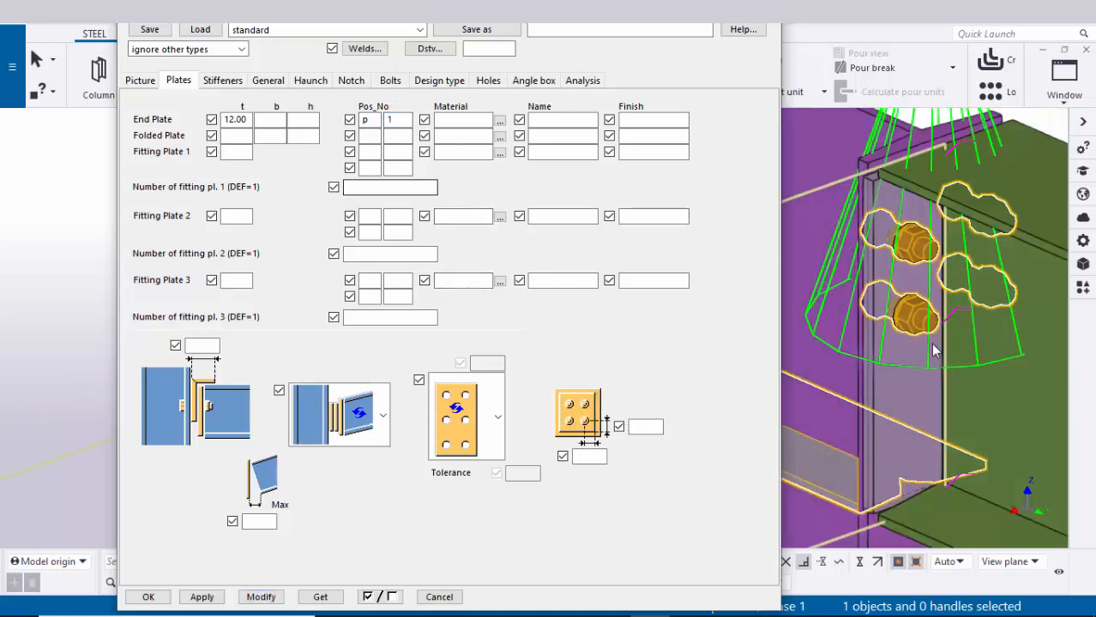
scroll(1013, 394, down, 3)
scroll(883, 269, up, 2)
scroll(903, 344, up, 2)
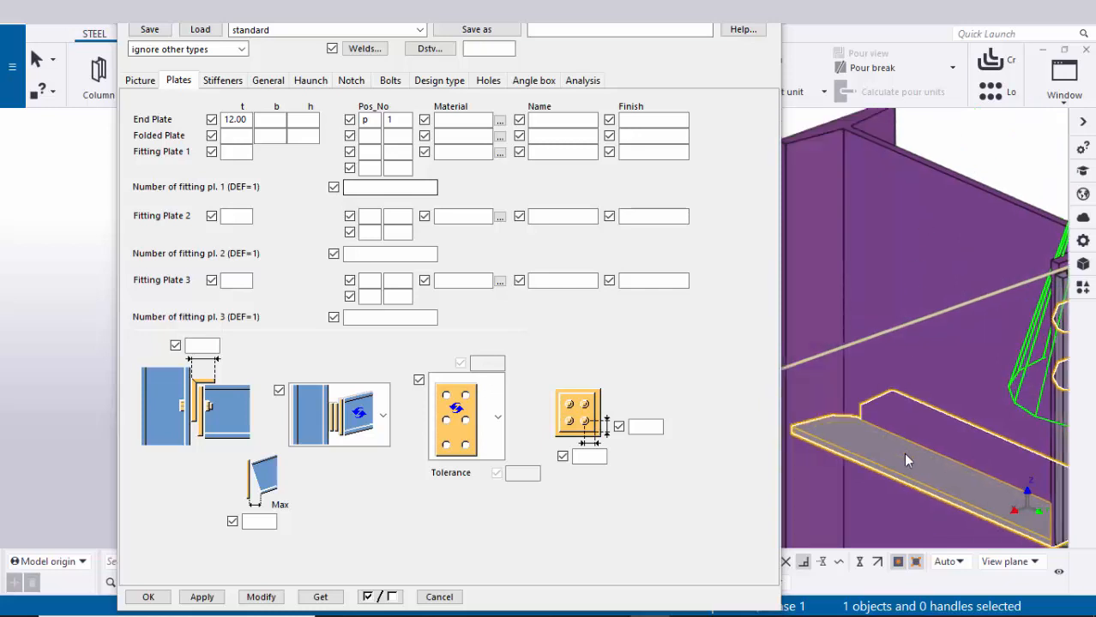
- Give all four top and bottom stiffeners thickness 6, position prefix p and start number 1, and apply the modification
click(222, 80)
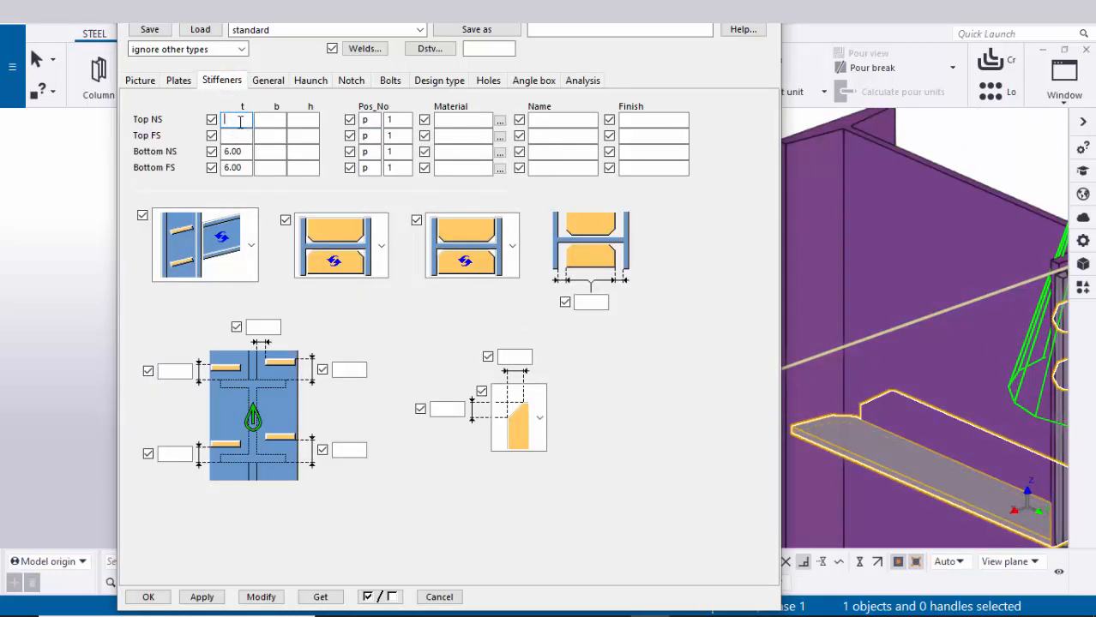
click(240, 150)
click(238, 169)
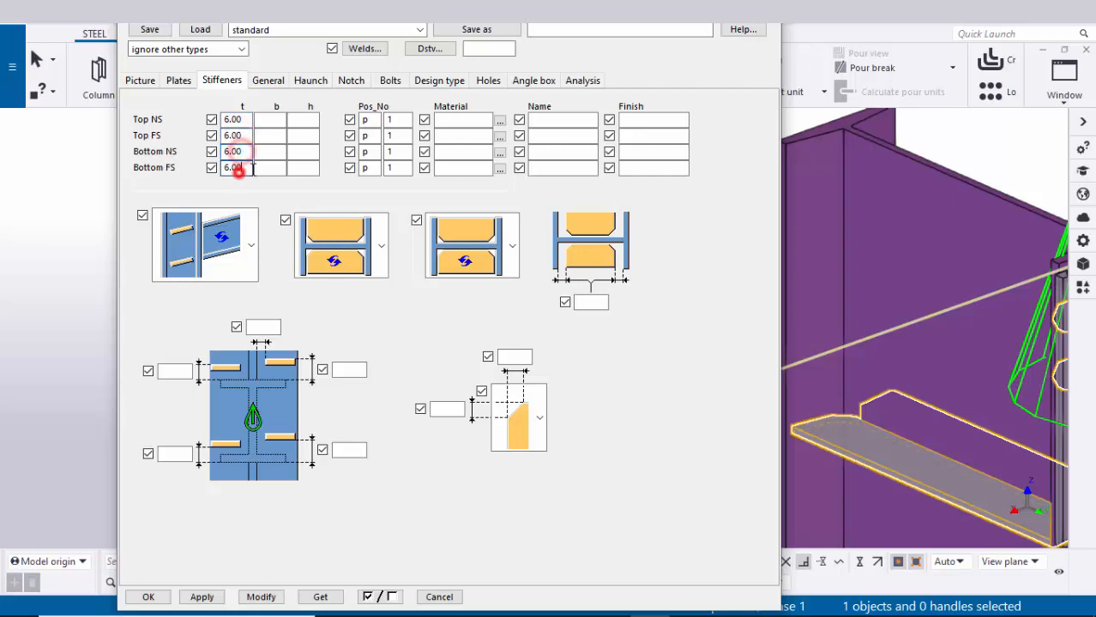
click(370, 122)
click(370, 135)
click(369, 152)
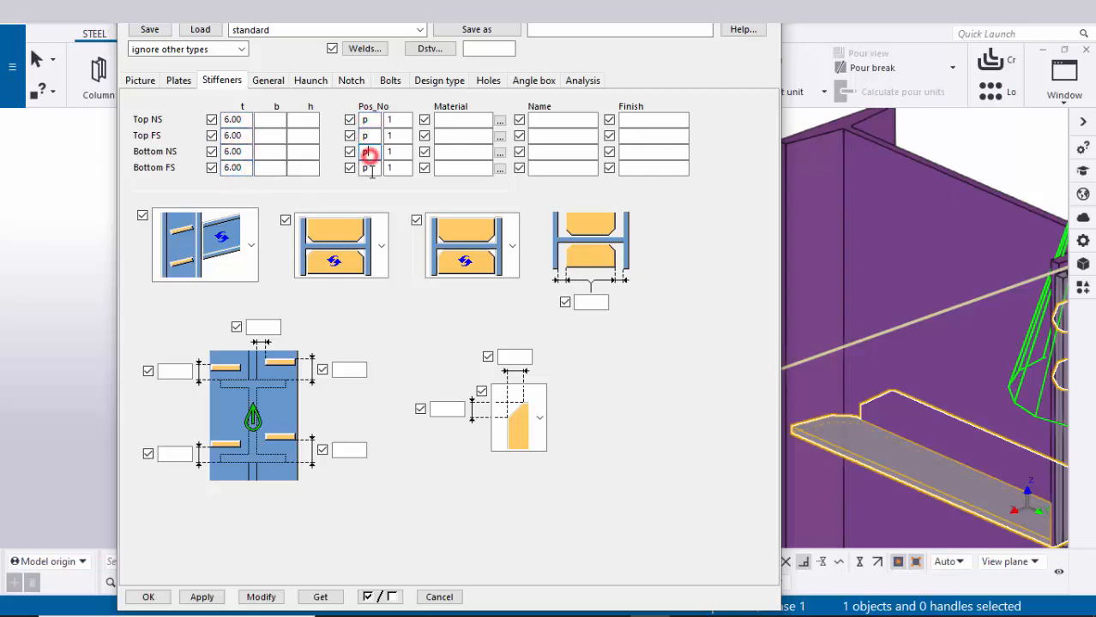
click(370, 167)
click(393, 121)
click(394, 137)
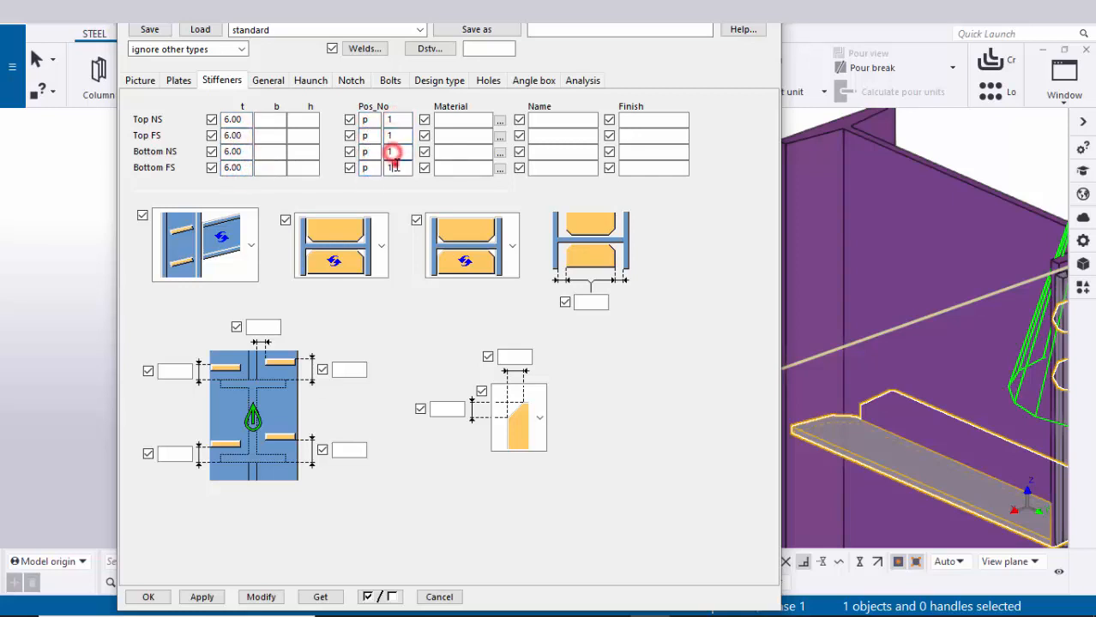
click(394, 167)
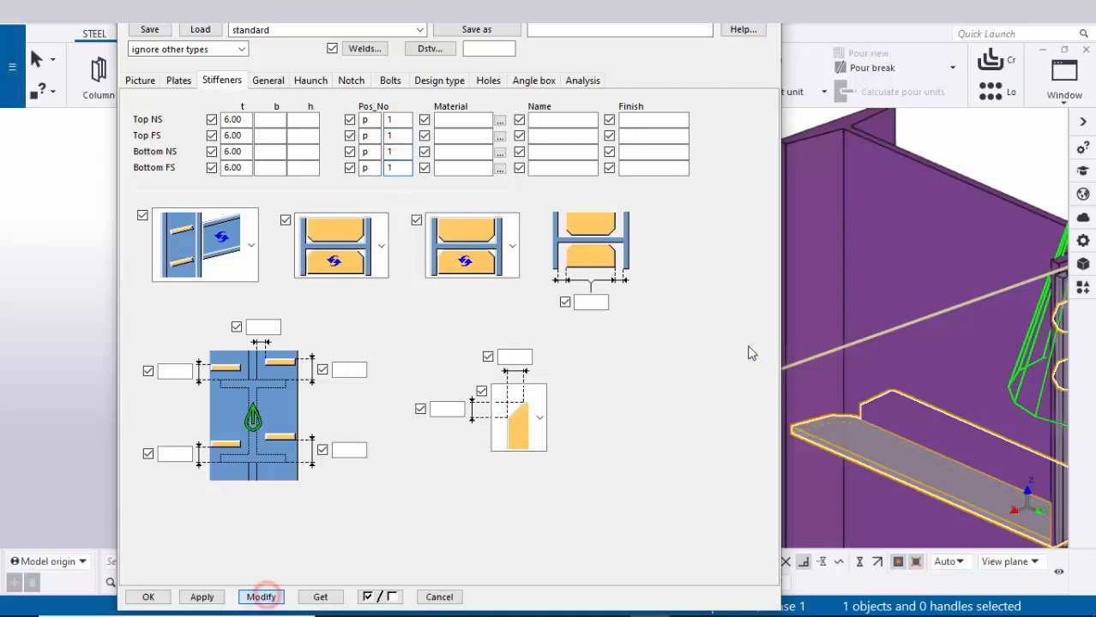
scroll(858, 326, down, 3)
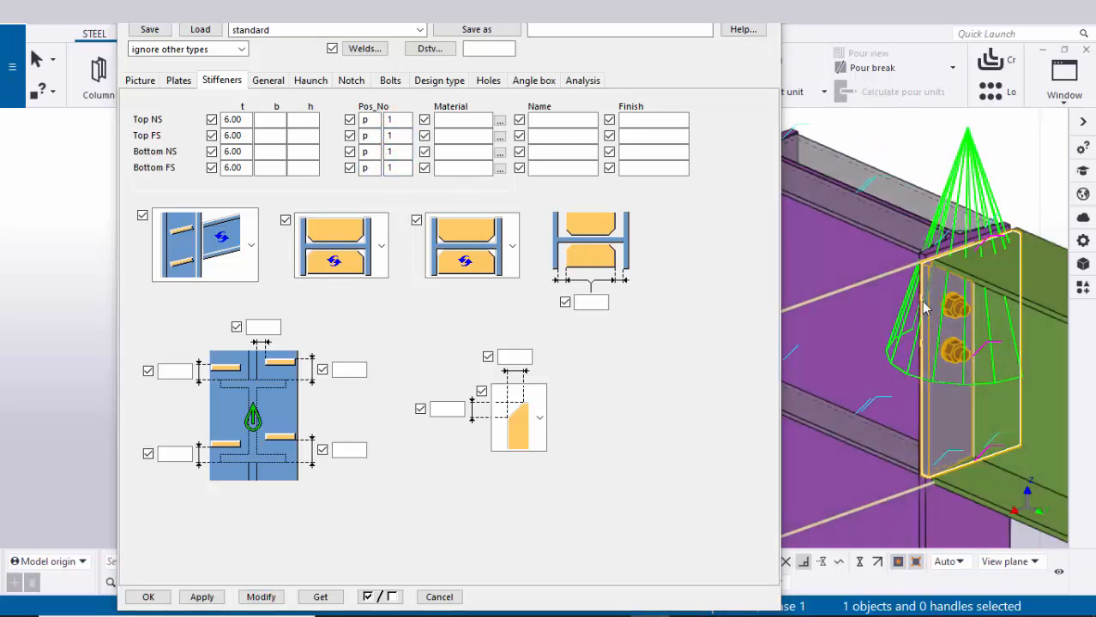
scroll(892, 289, down, 3)
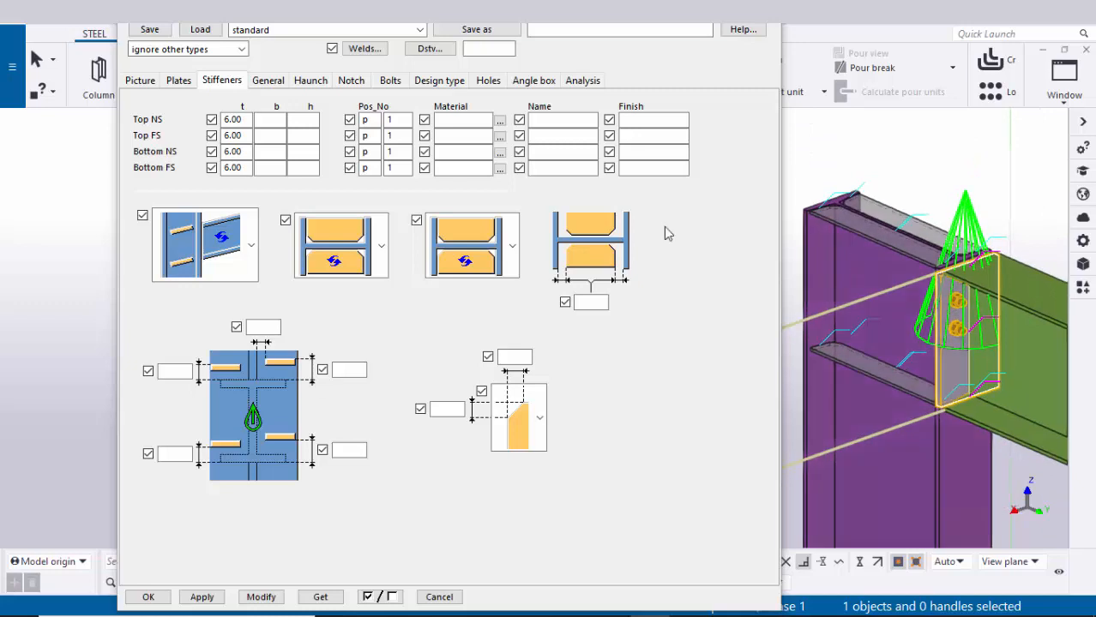
- Set the end plate connection's bolt size to 20 and tolerance to 2, and apply the modification
click(390, 80)
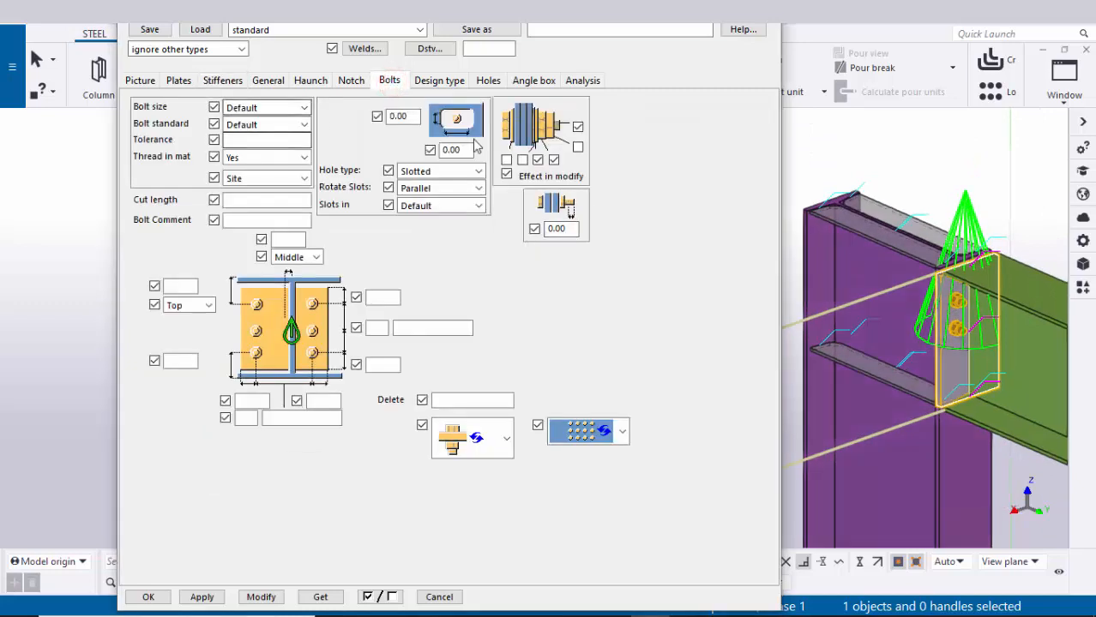
scroll(963, 294, up, 2)
click(249, 107)
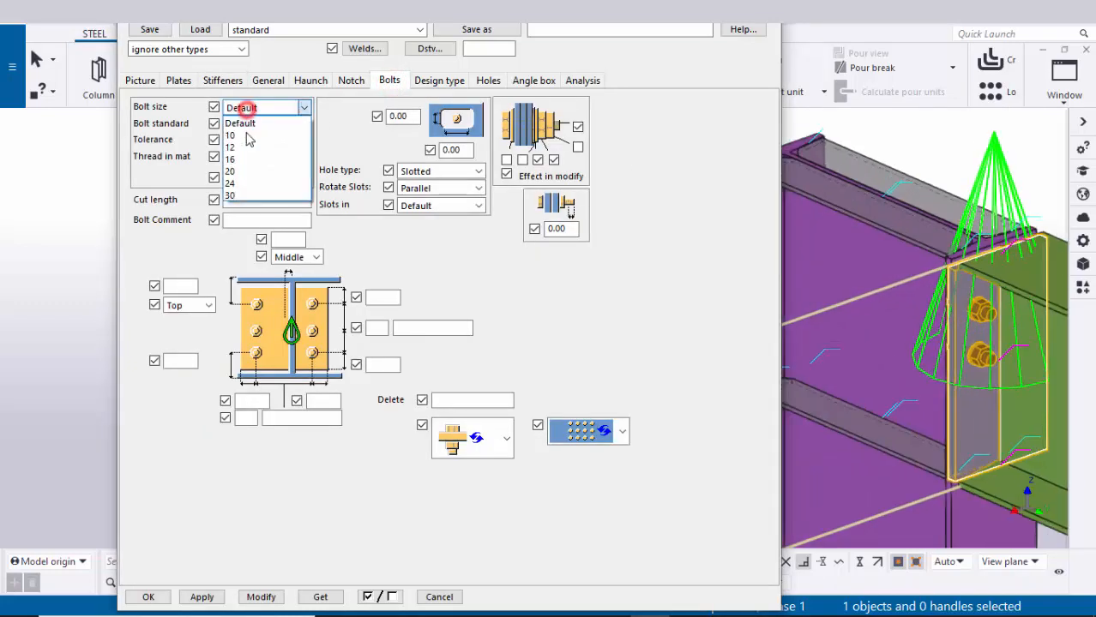
click(242, 171)
click(244, 138)
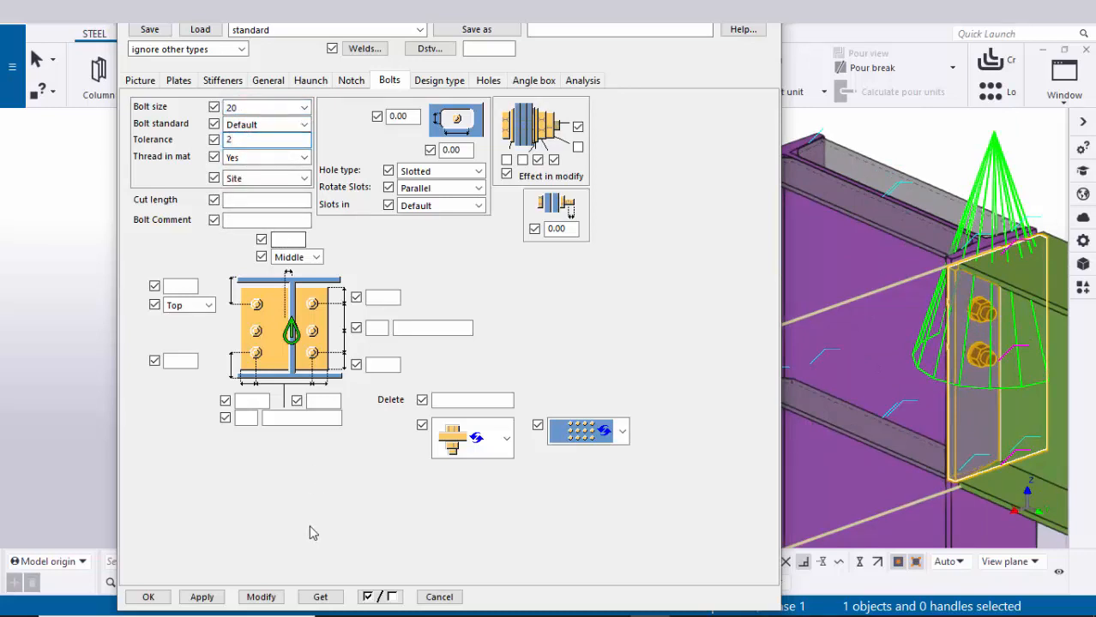
click(260, 597)
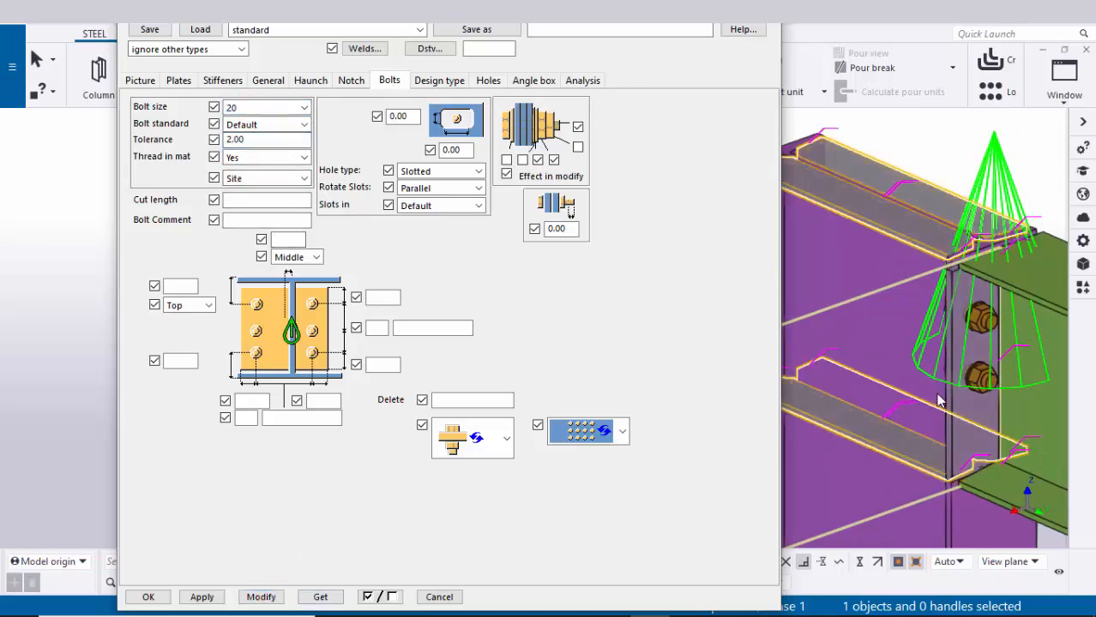
- Set the vertical position reference of the bolt group to Middle, keeping the horizontal reference at Middle
scroll(941, 330, up, 2)
middle_drag(972, 360, 934, 289)
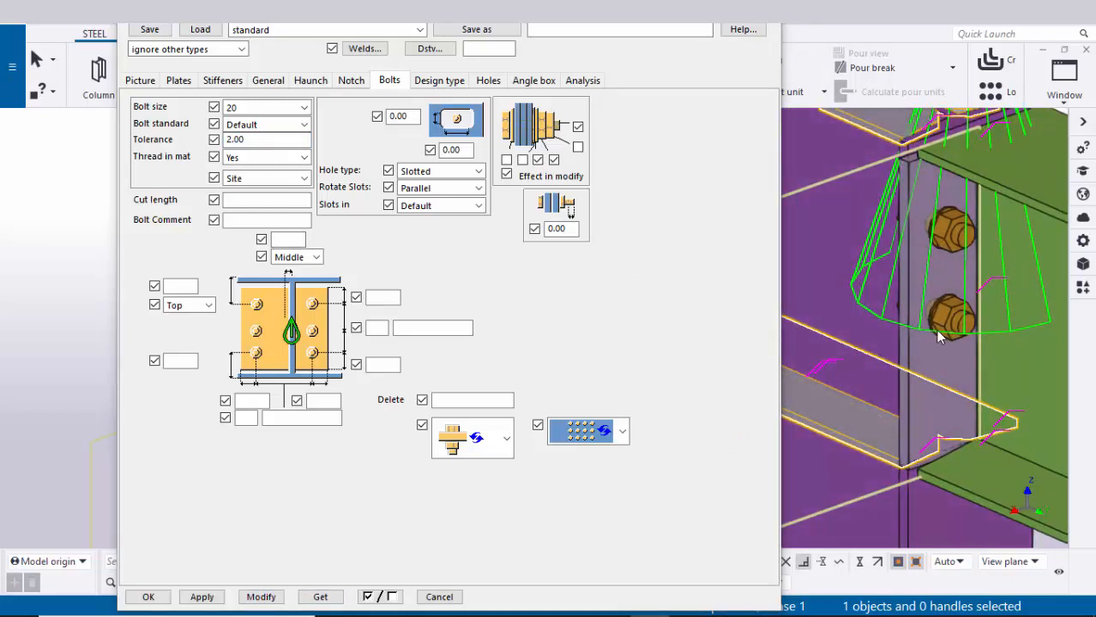
click(209, 305)
click(189, 357)
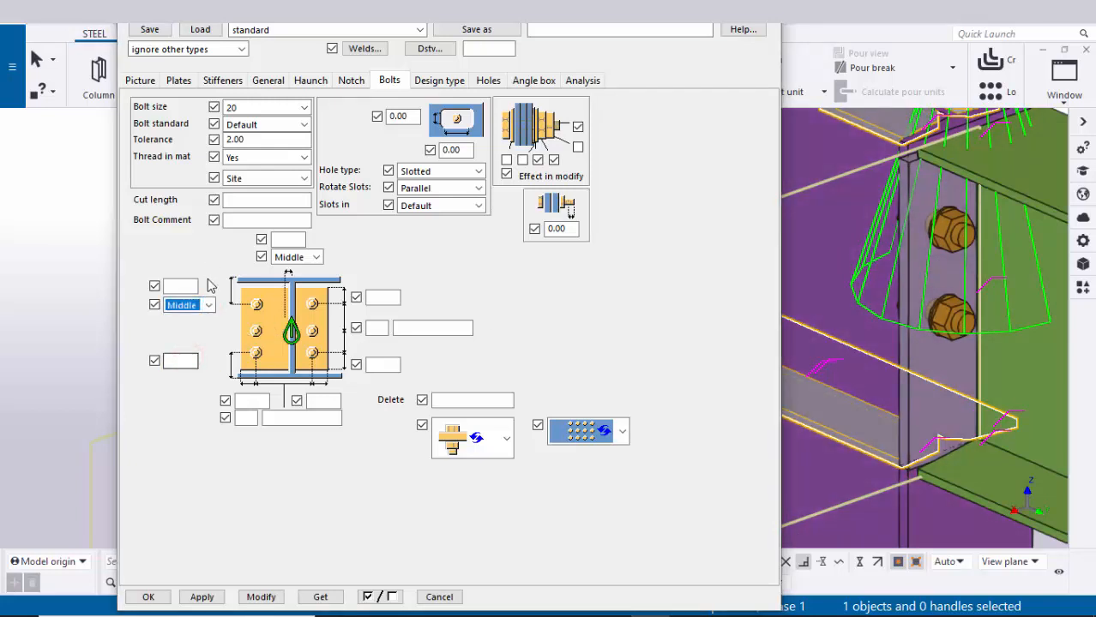
click(316, 258)
click(314, 256)
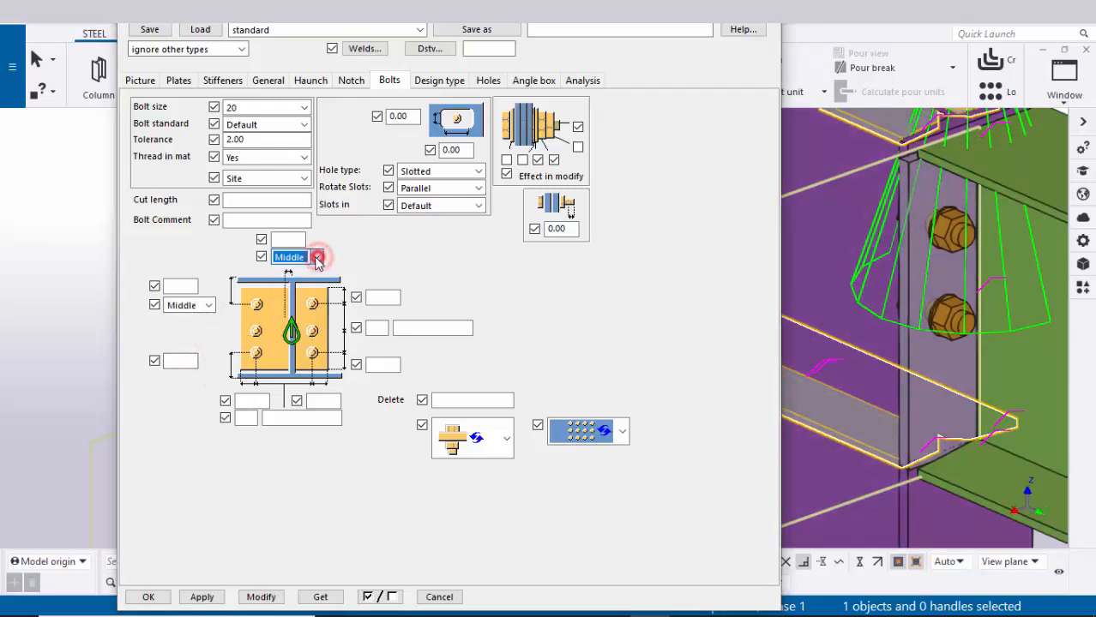
- Set the top and bottom bolt edge distances to 100, with 2 bolt rows spaced 110 apart, and apply the modification
click(391, 297)
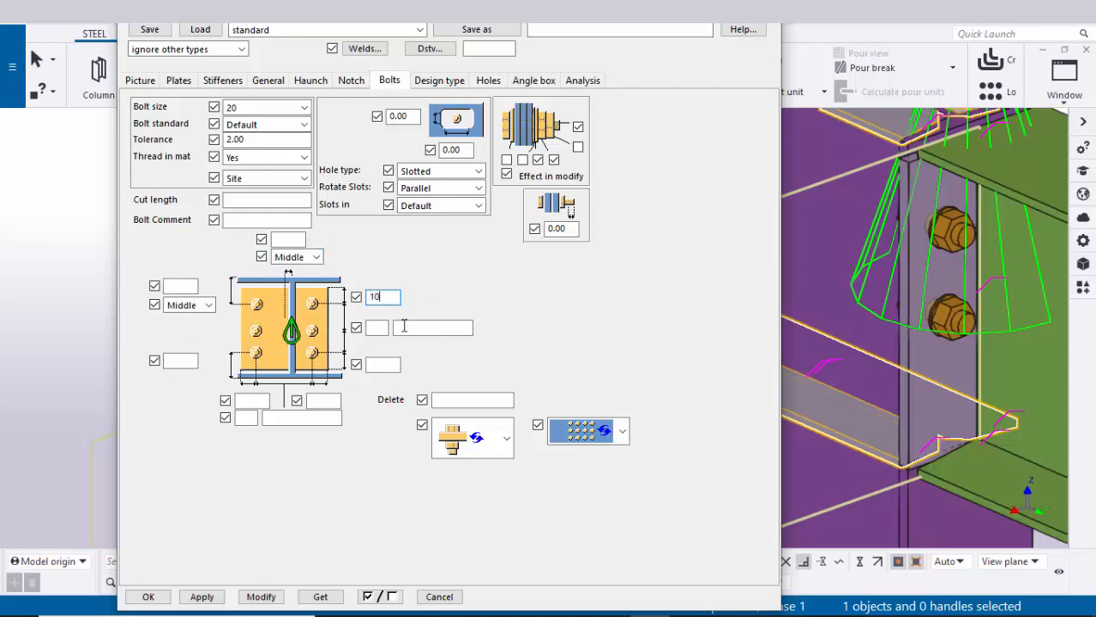
text(0)
click(379, 364)
text(100)
click(379, 327)
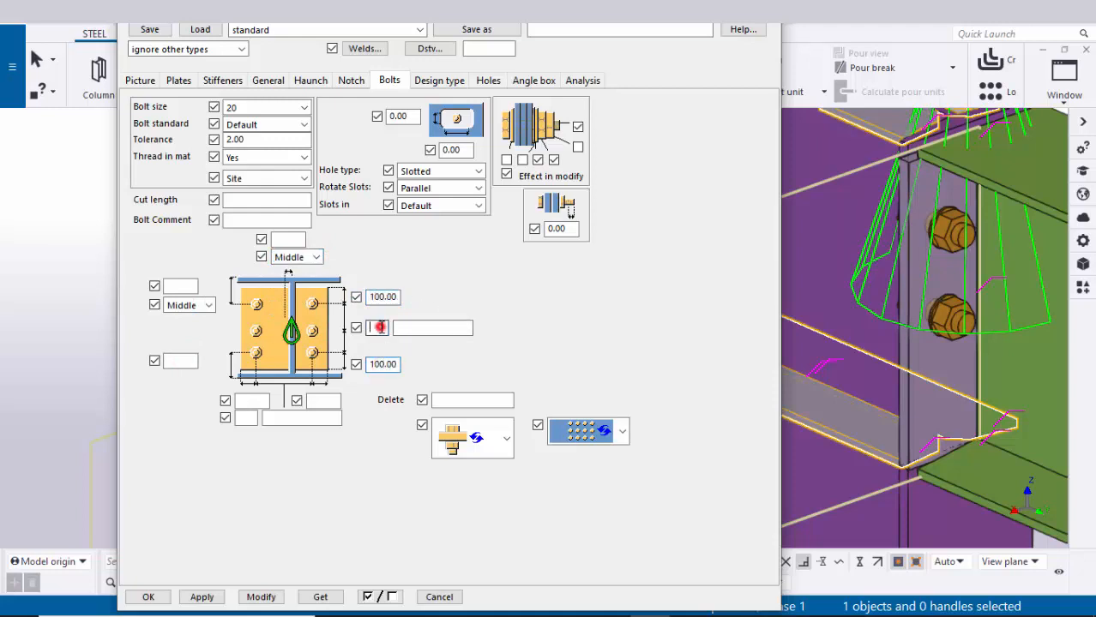
text(2)
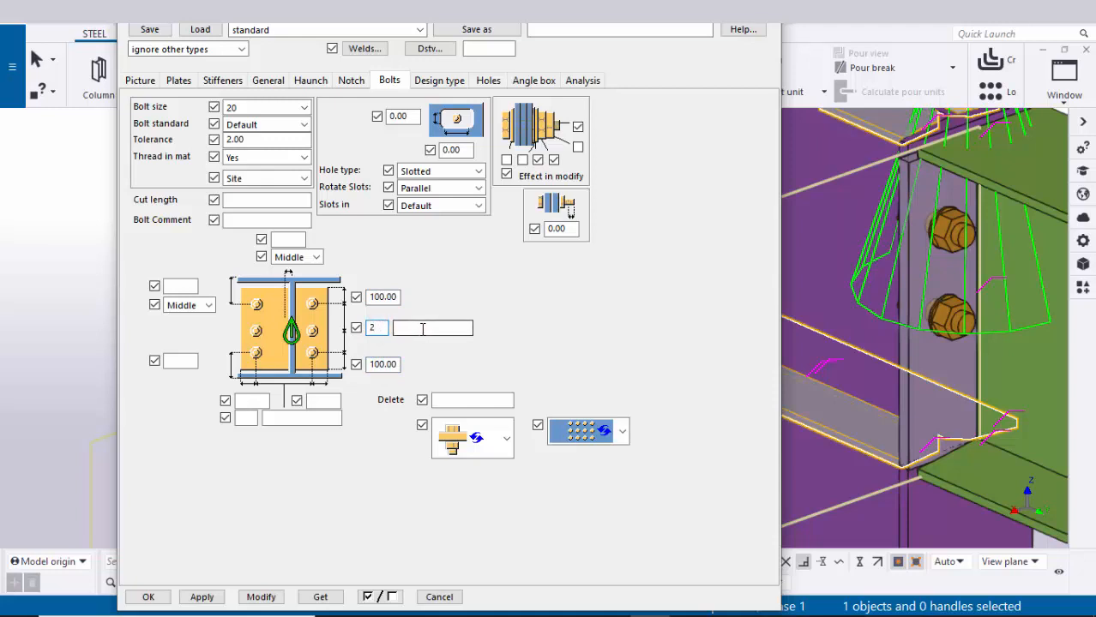
click(420, 327)
click(266, 597)
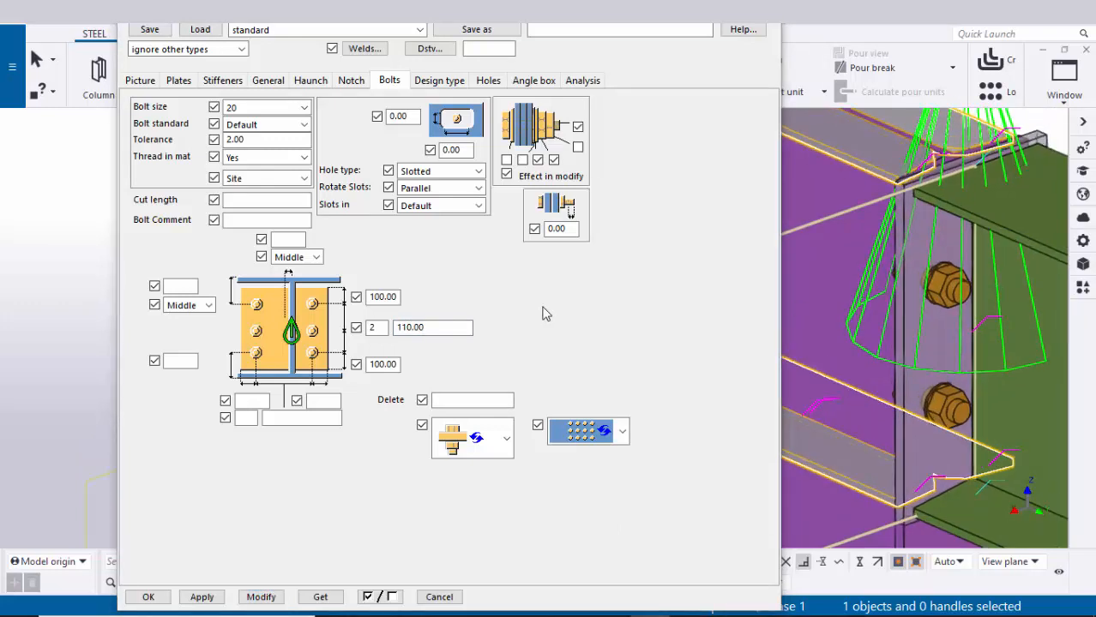
click(367, 296)
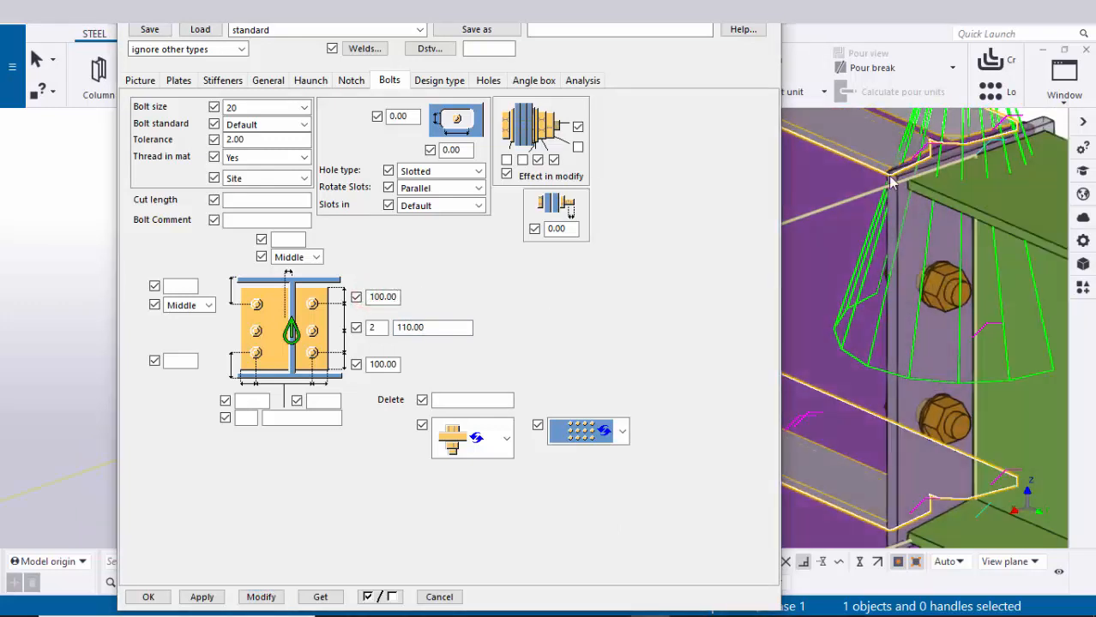
click(374, 326)
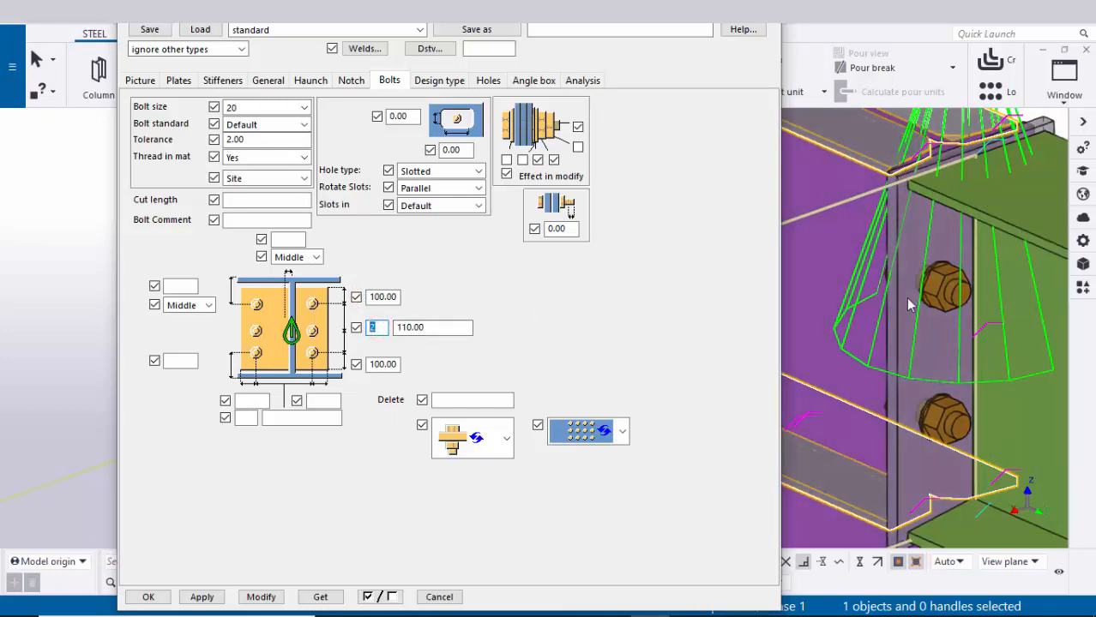
double_click(467, 327)
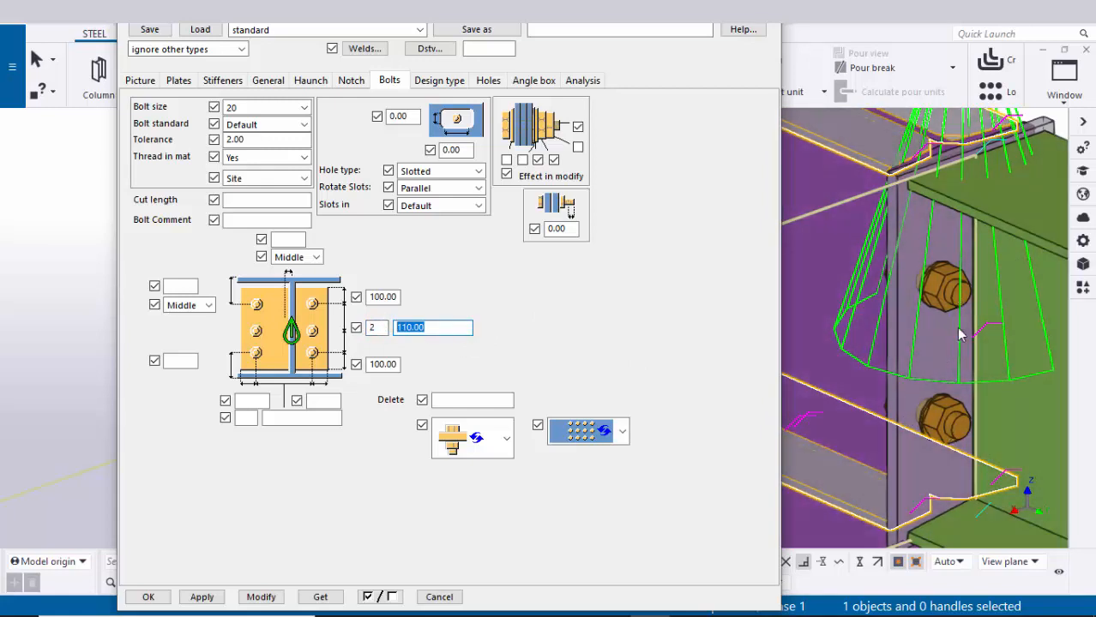
- Set both horizontal bolt edge distances to 40, with 2 bolt columns spaced 80 apart, and apply the modification
scroll(966, 312, down, 1)
middle_drag(965, 319, 901, 378)
click(261, 401)
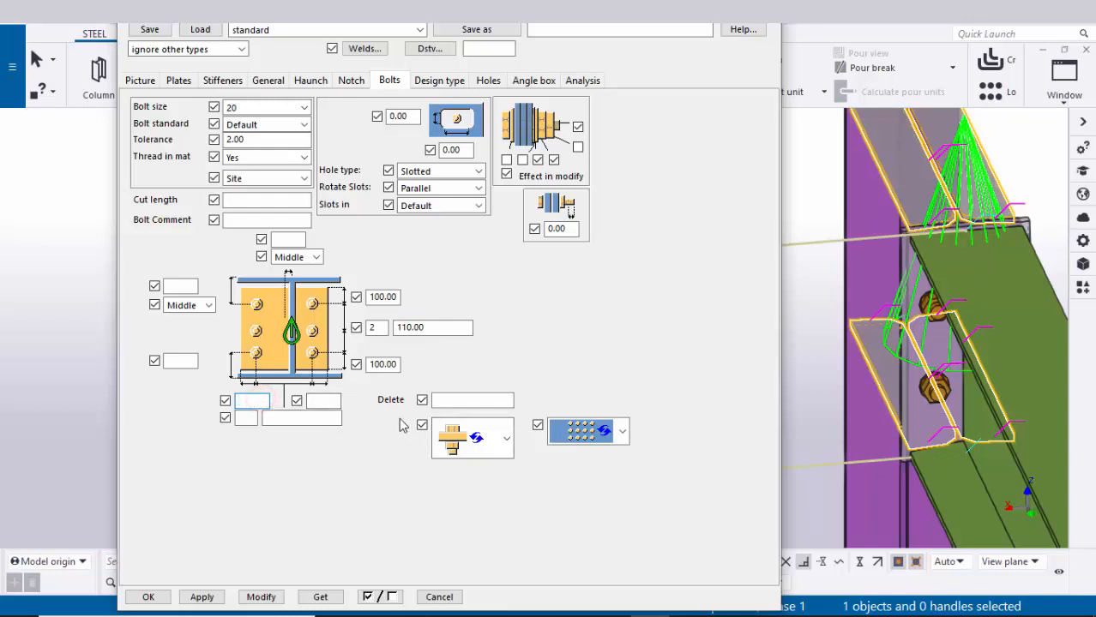
text(40)
click(322, 401)
text(40)
click(246, 418)
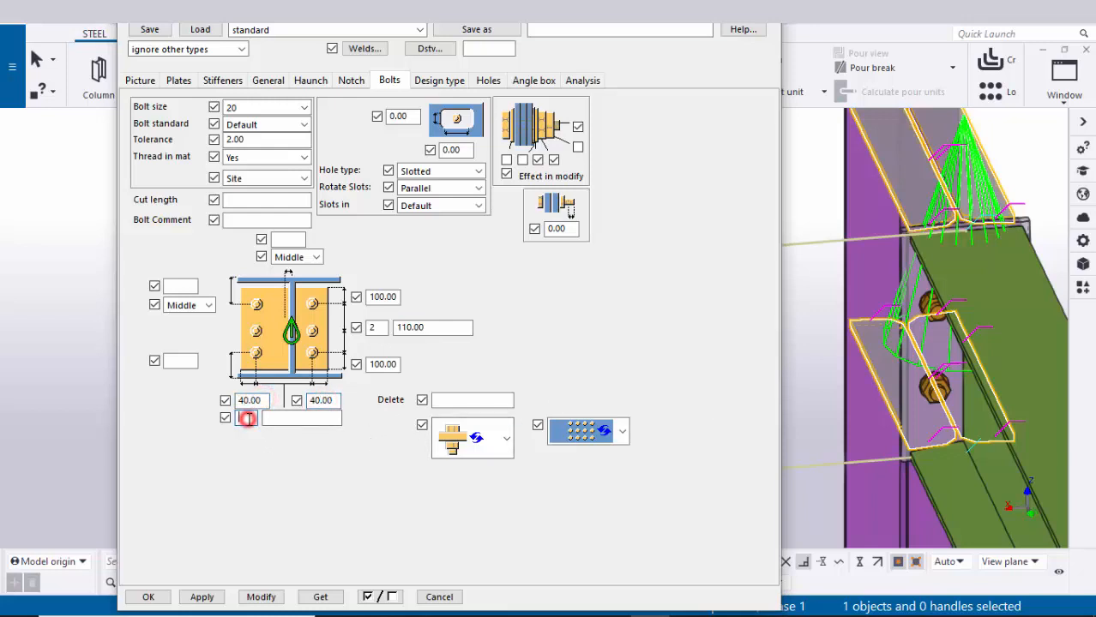
text(2)
click(277, 419)
text(80)
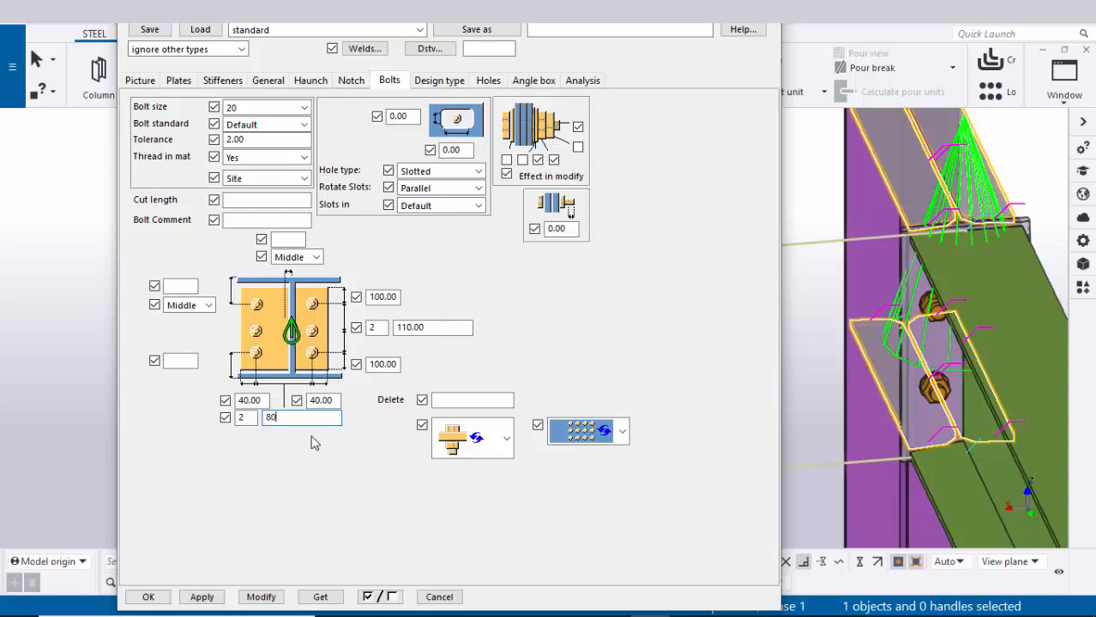
click(261, 596)
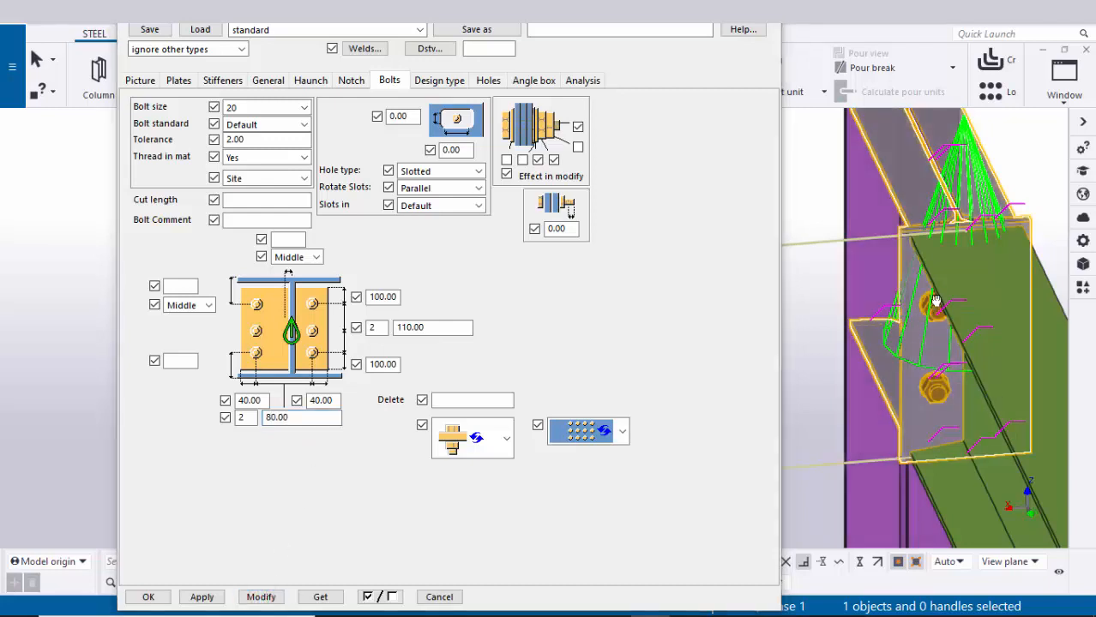
- Check the modified end plate, reapply the settings, close the connection properties and deselect the connection
scroll(930, 304, up, 5)
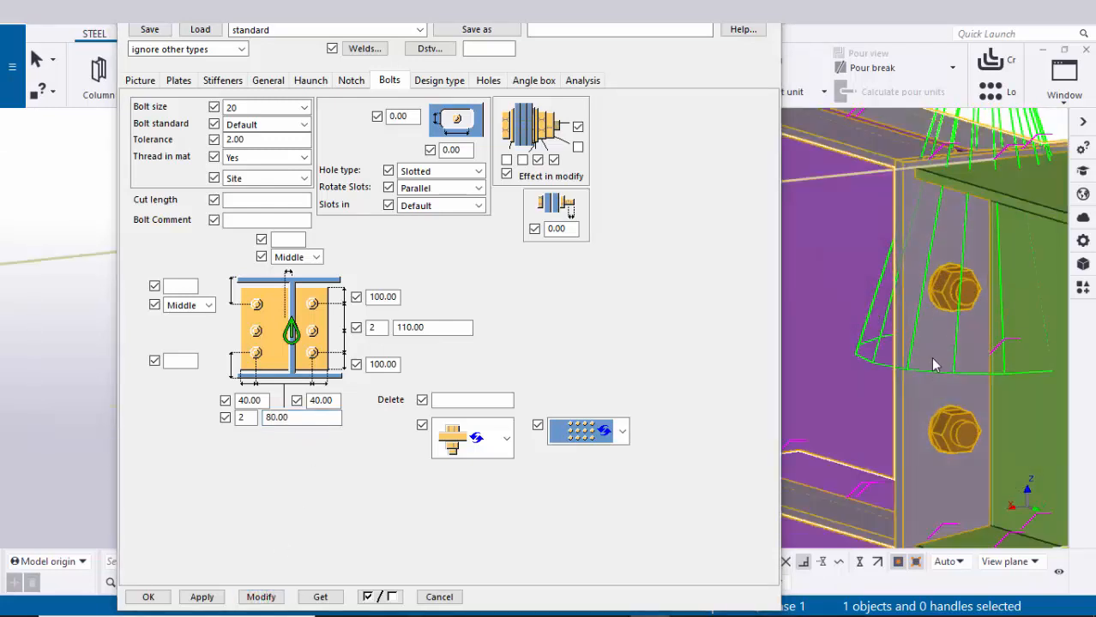
scroll(934, 365, down, 5)
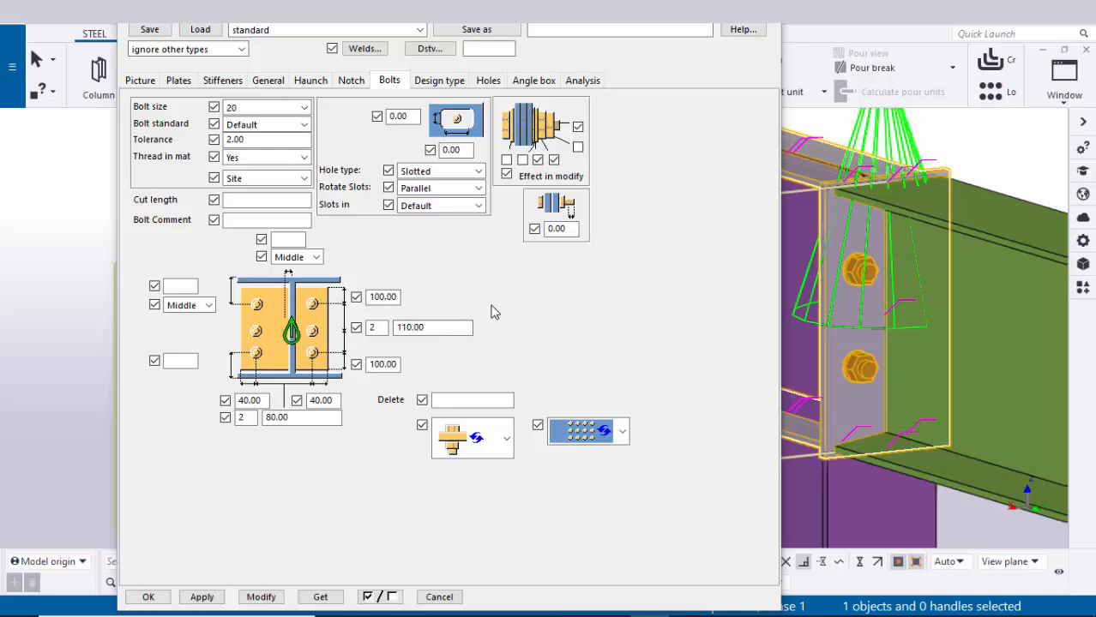
click(260, 597)
click(151, 597)
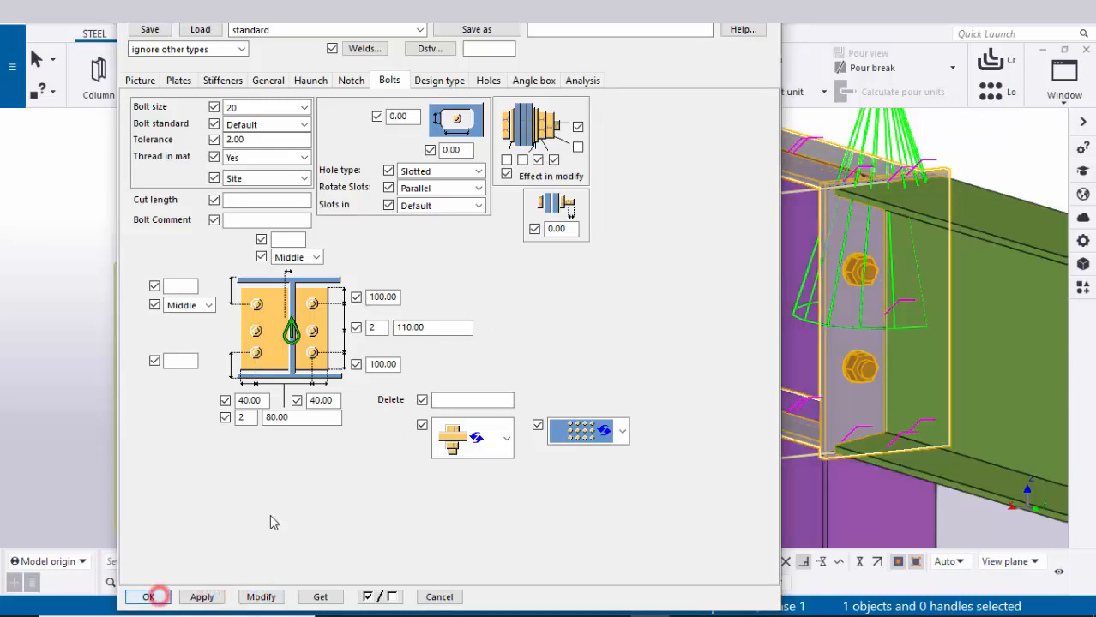
click(319, 324)
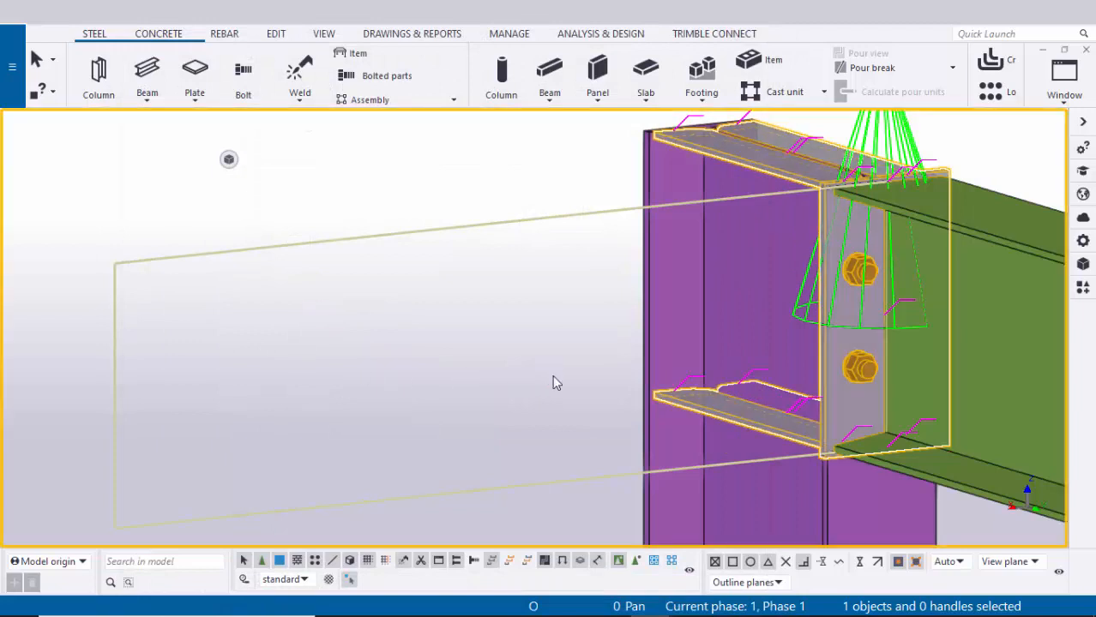
- Create an End plate (144) connection with the other outer column as main part and the beam as secondary part
scroll(557, 381, down, 5)
ctrl+middle_drag(566, 404, 952, 441)
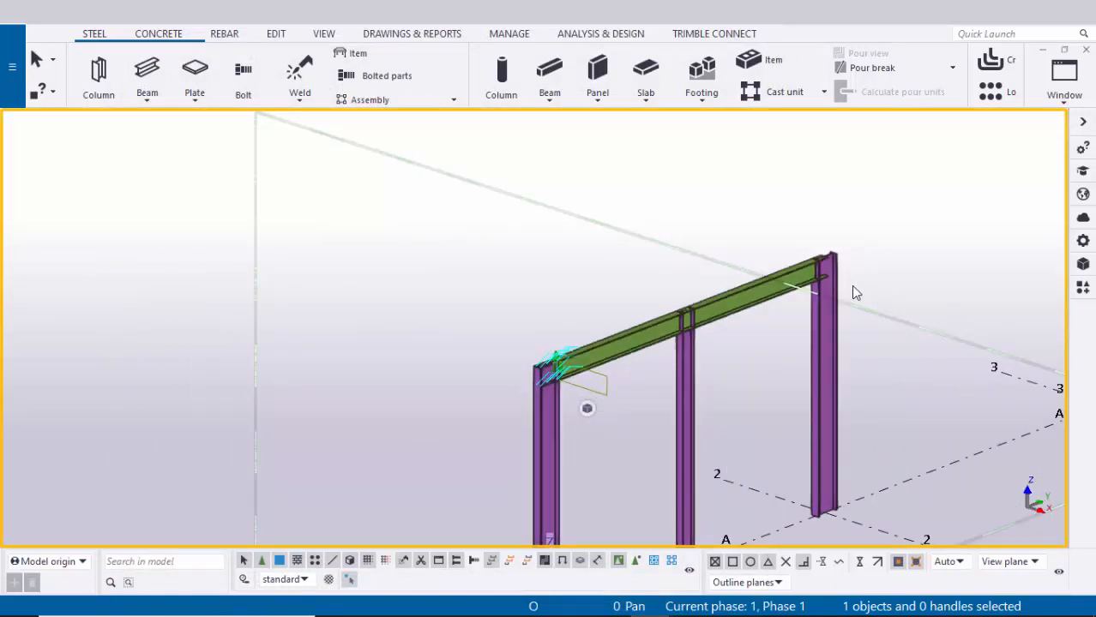
scroll(803, 270, up, 5)
ctrl+middle_drag(814, 312, 823, 323)
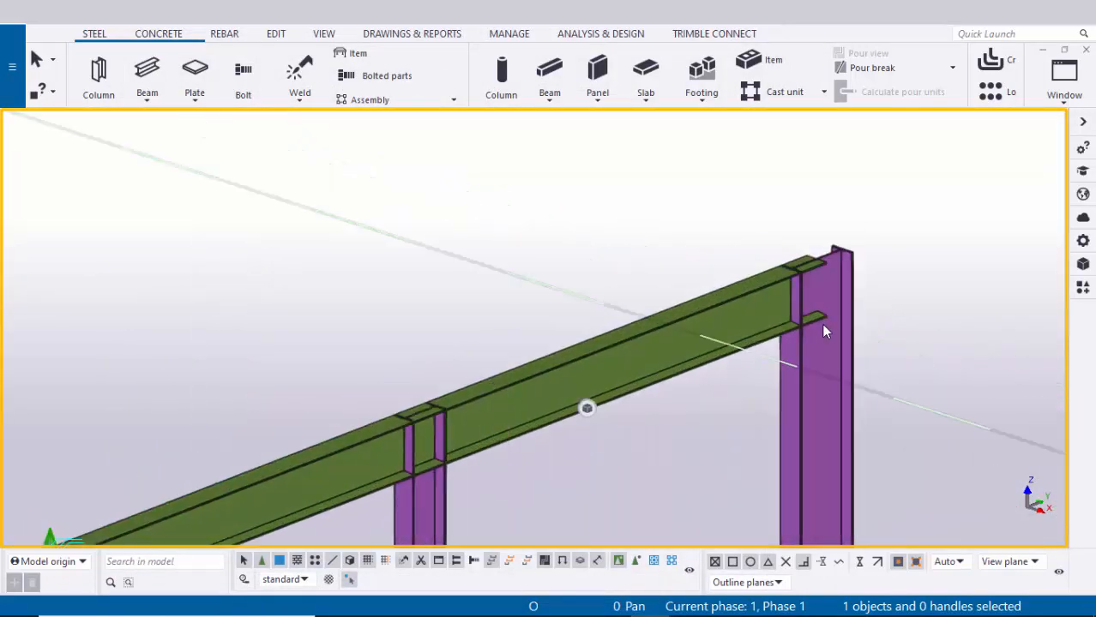
key(ctrl+f)
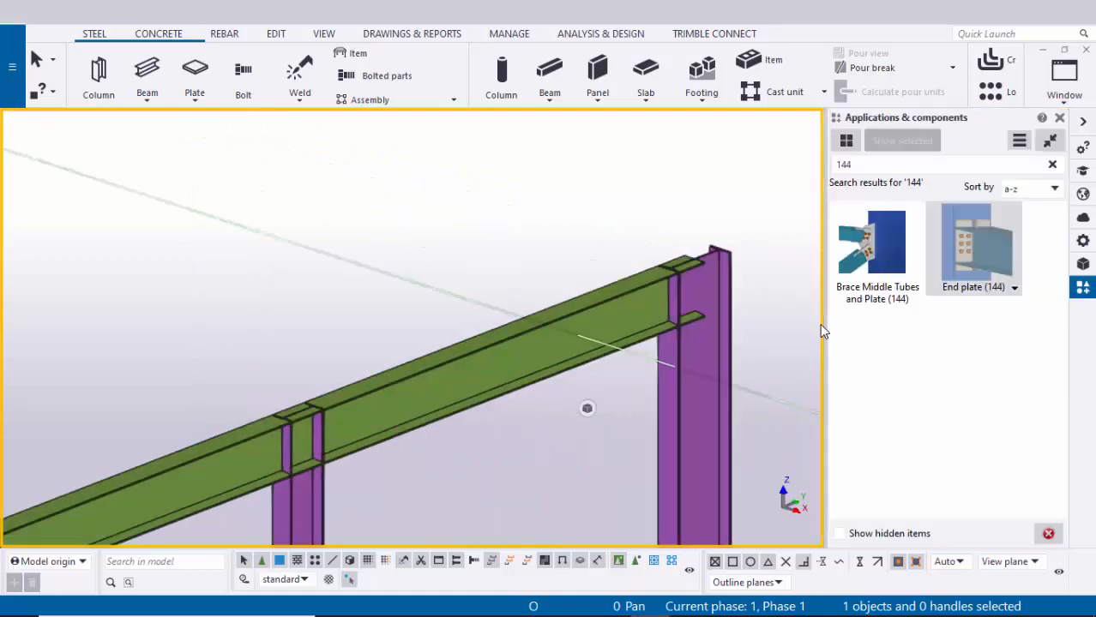
click(973, 257)
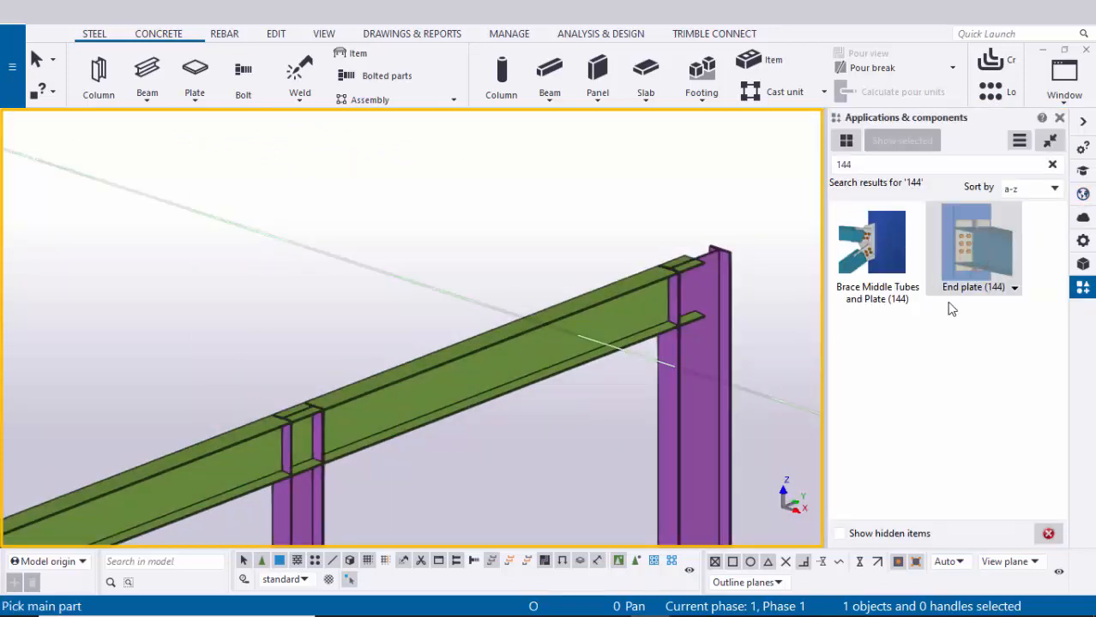
click(692, 370)
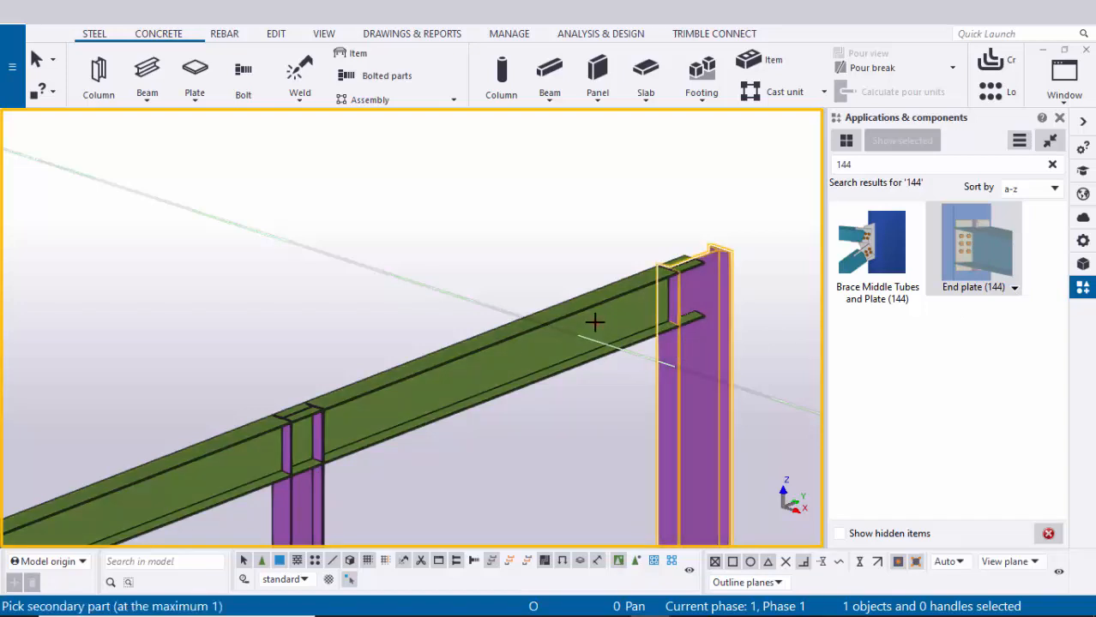
click(597, 329)
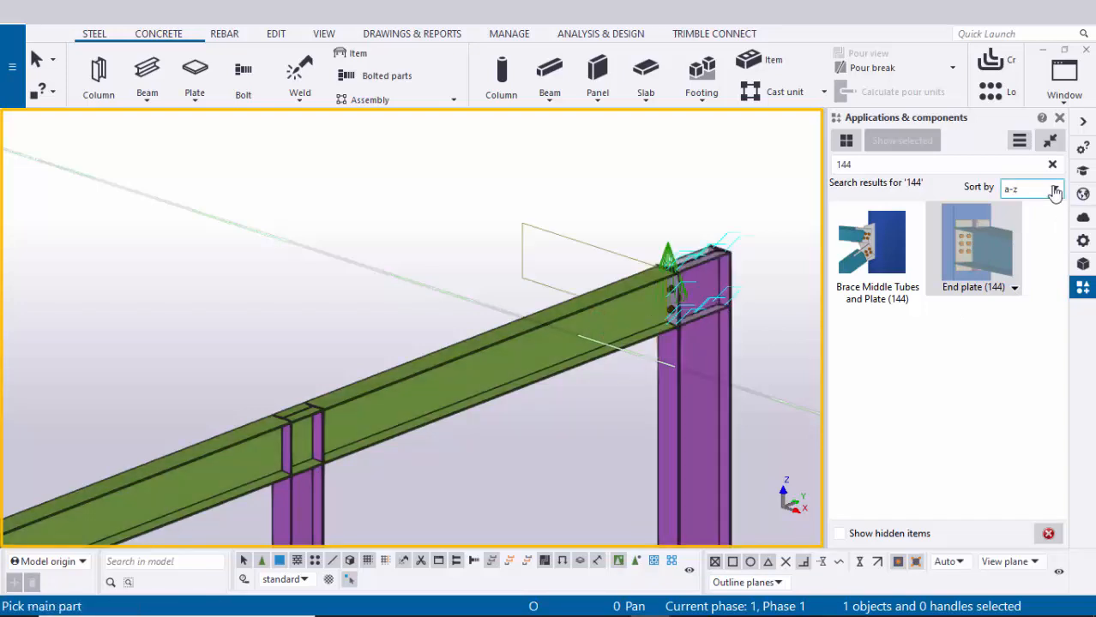
click(1059, 116)
right_click(904, 209)
click(900, 213)
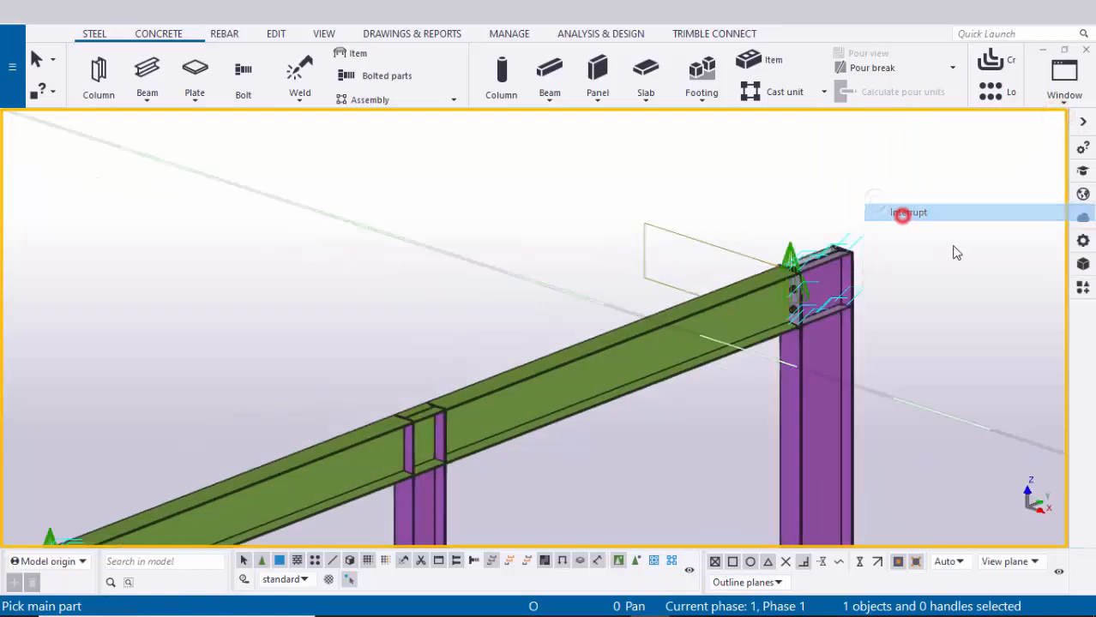
right_click(906, 190)
click(943, 282)
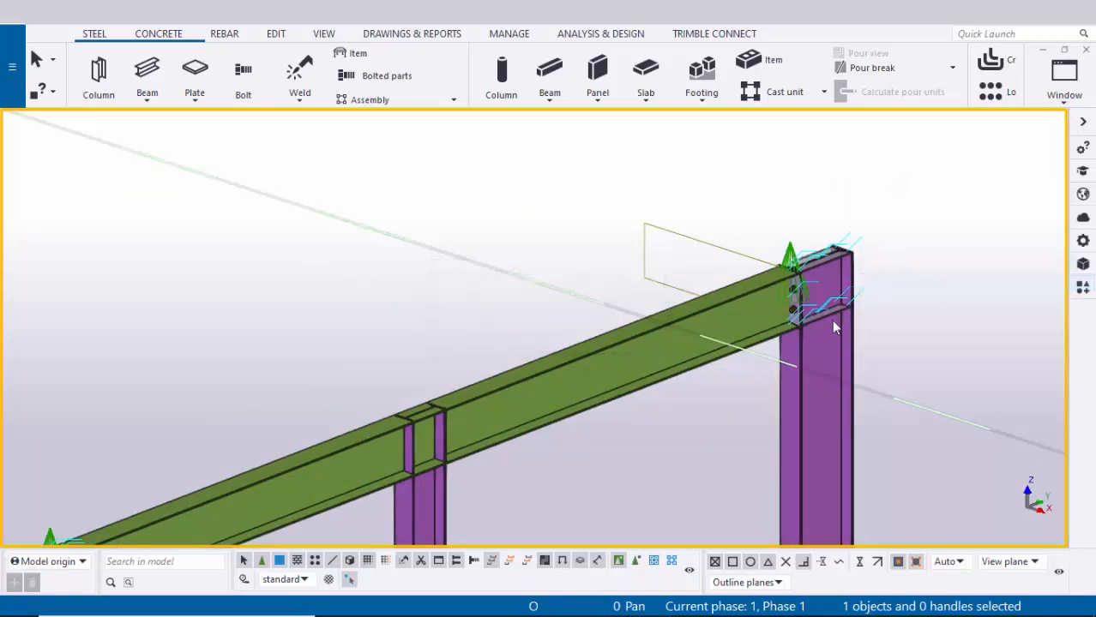
- Examine the end plates, bolts and stiffeners of the beam connections at both outer columns
scroll(810, 283, up, 5)
scroll(805, 266, down, 5)
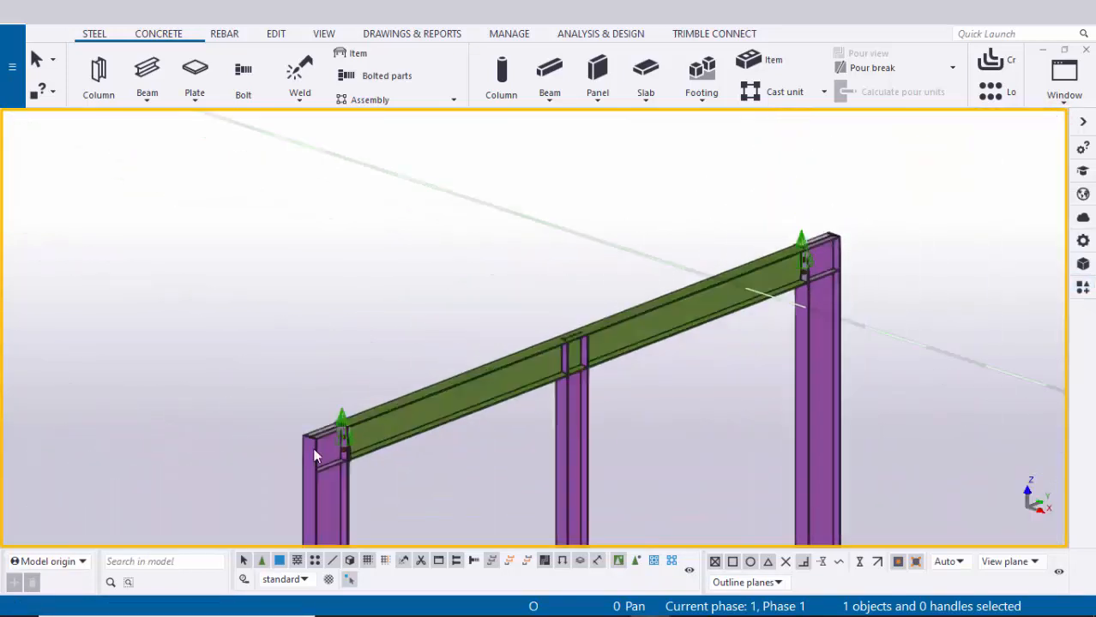
scroll(366, 436, up, 4)
scroll(366, 435, up, 2)
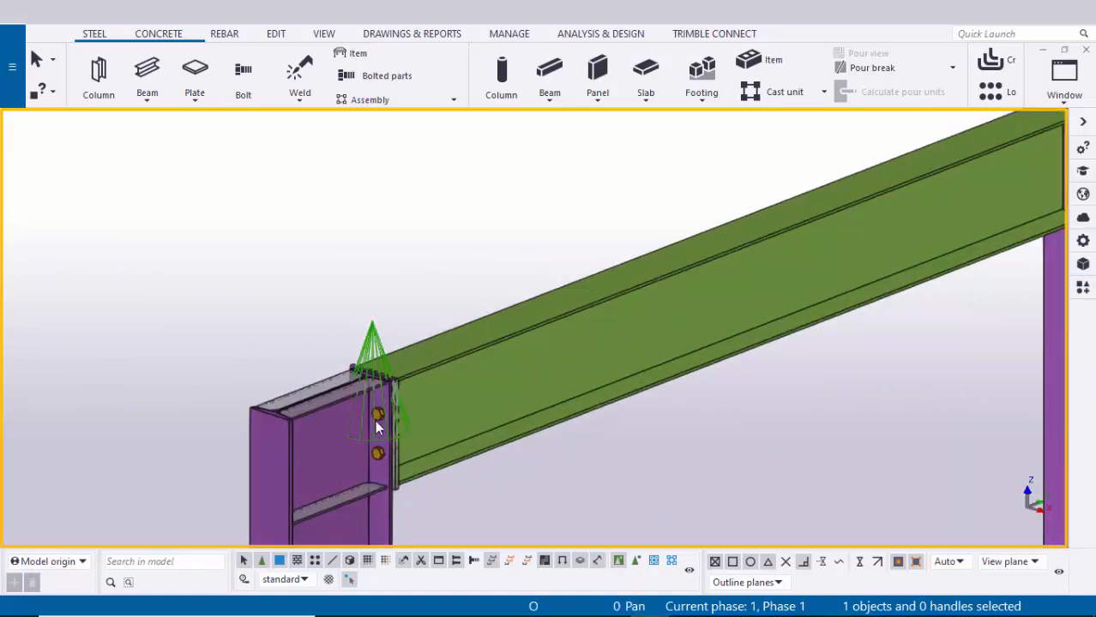
scroll(365, 433, down, 5)
scroll(716, 309, up, 4)
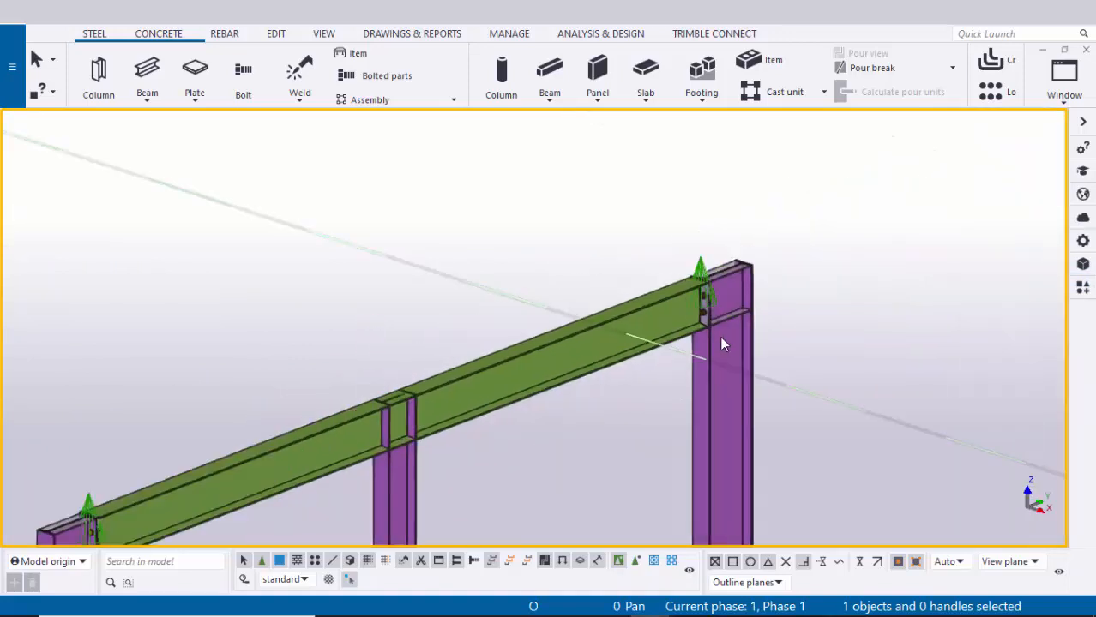
scroll(703, 266, up, 3)
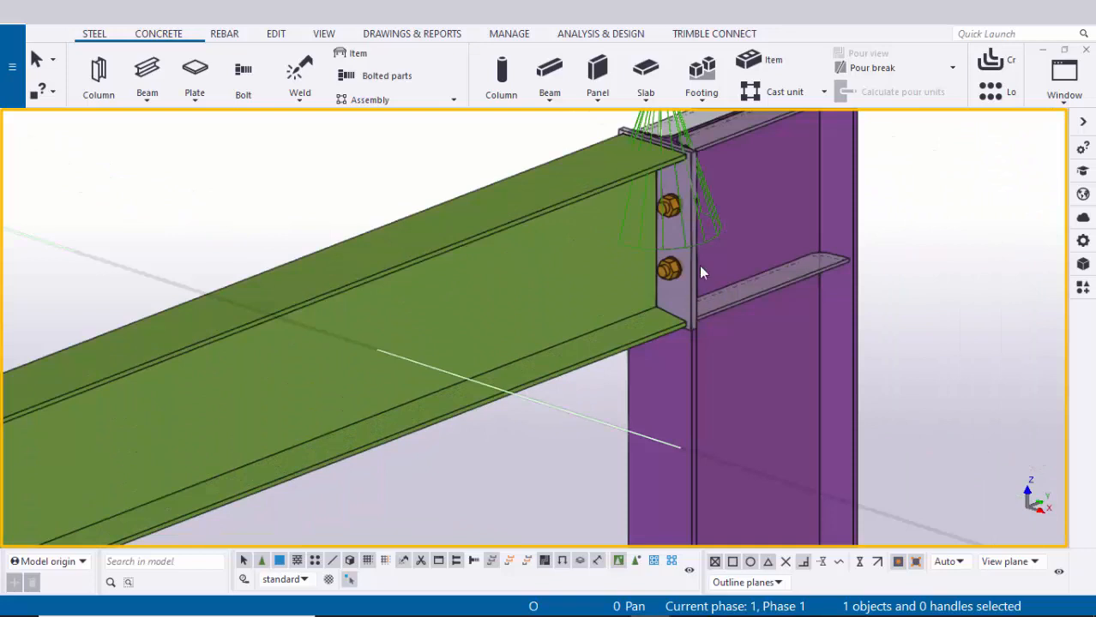
scroll(690, 280, up, 1)
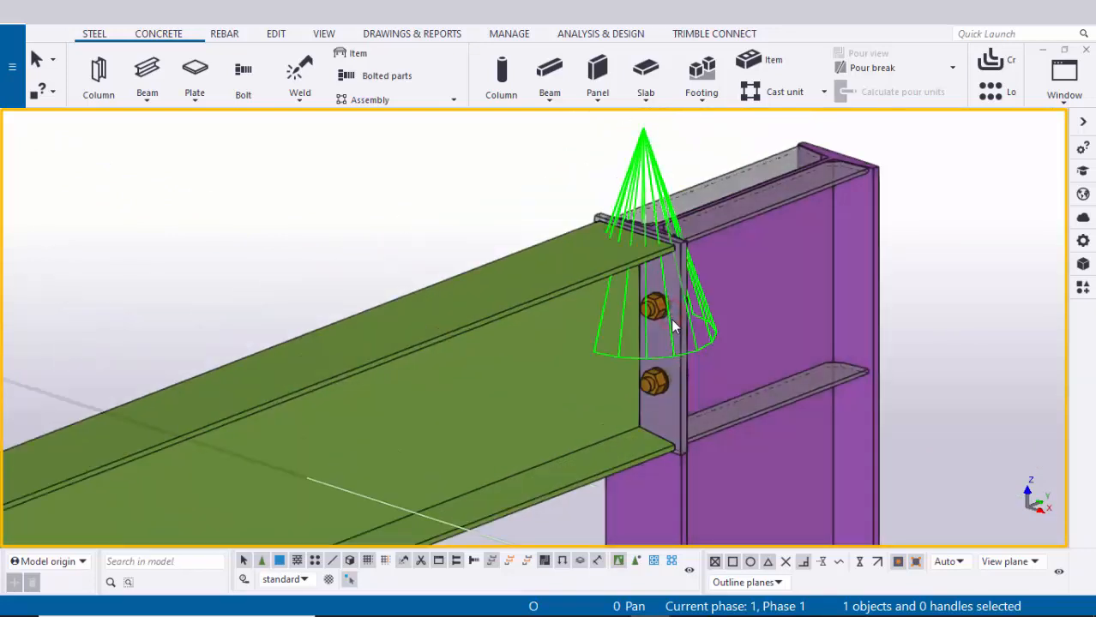
- Review the end plate and bolt settings of the outer column's End plate (144) connection, and close its properties
double_click(673, 328)
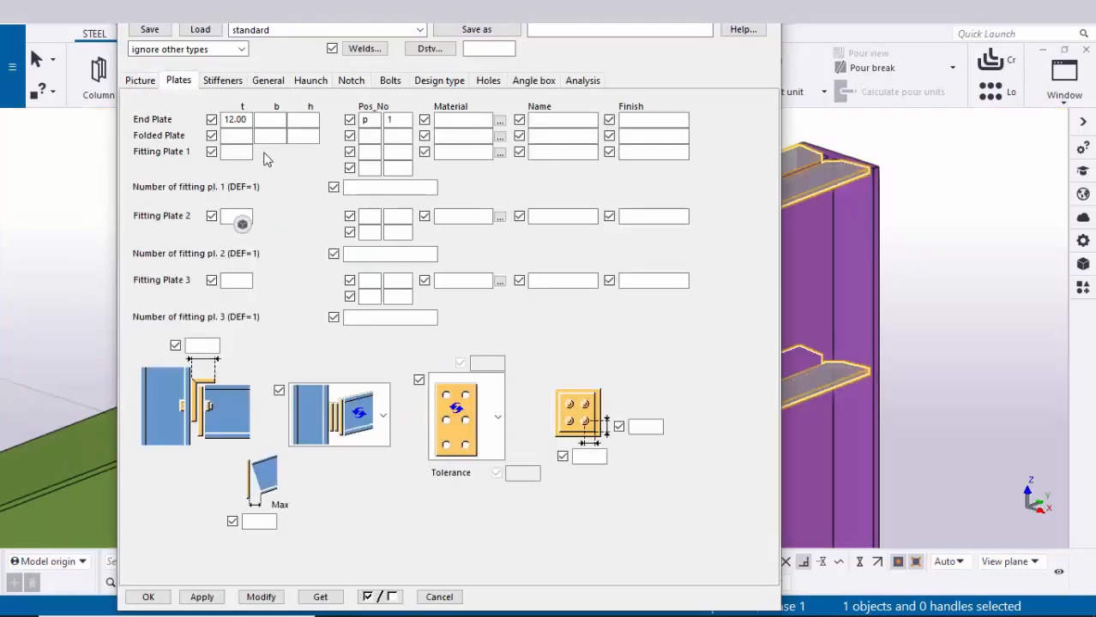
drag(225, 118, 267, 122)
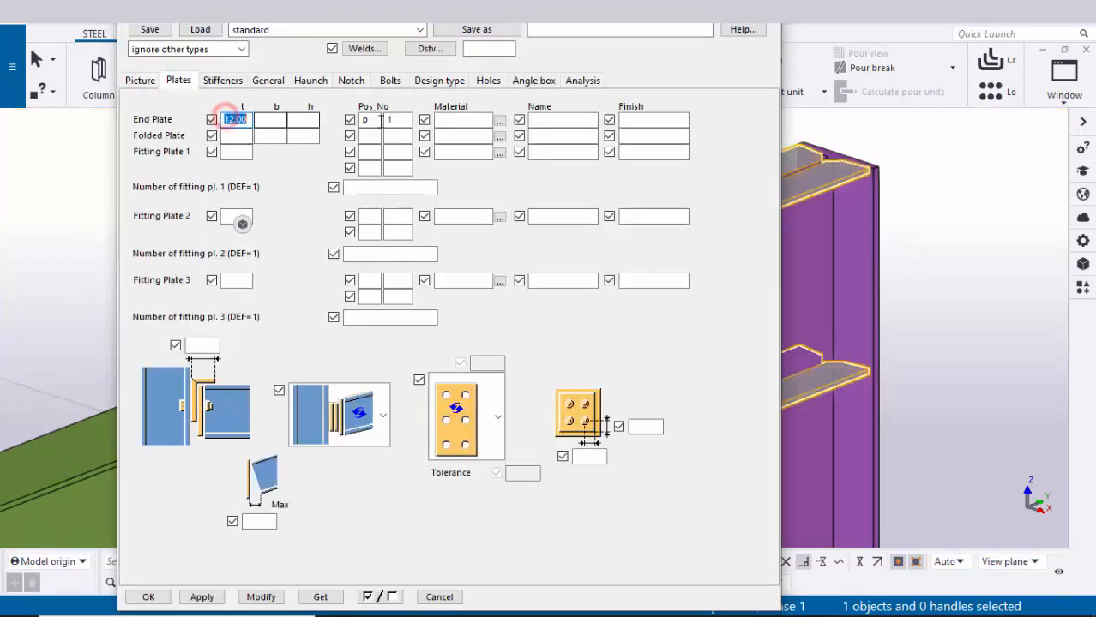
click(373, 120)
click(394, 121)
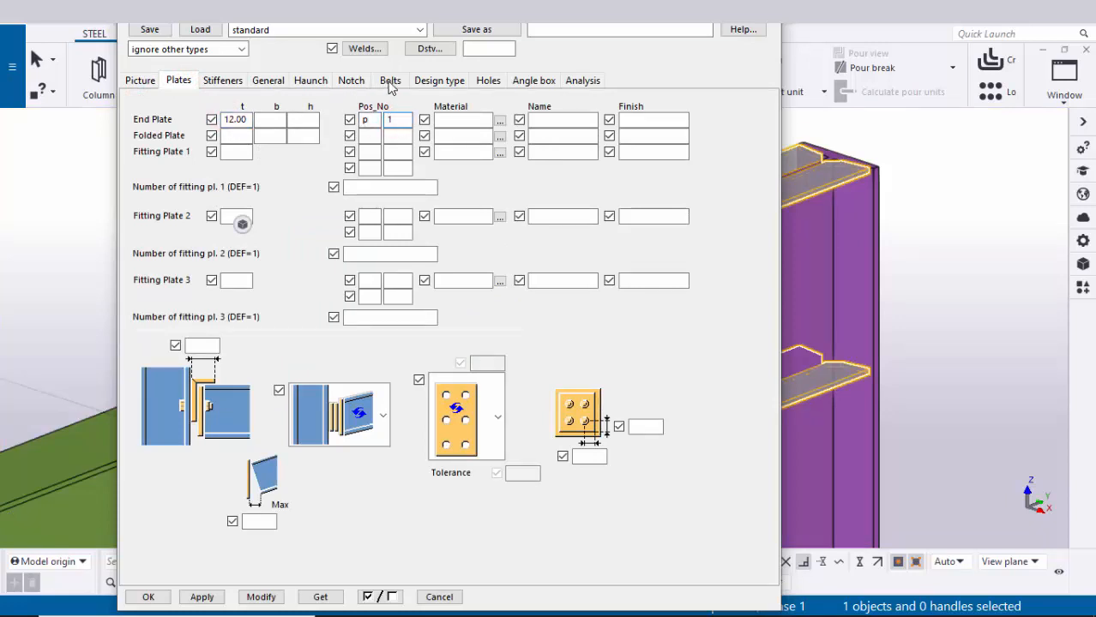
click(389, 80)
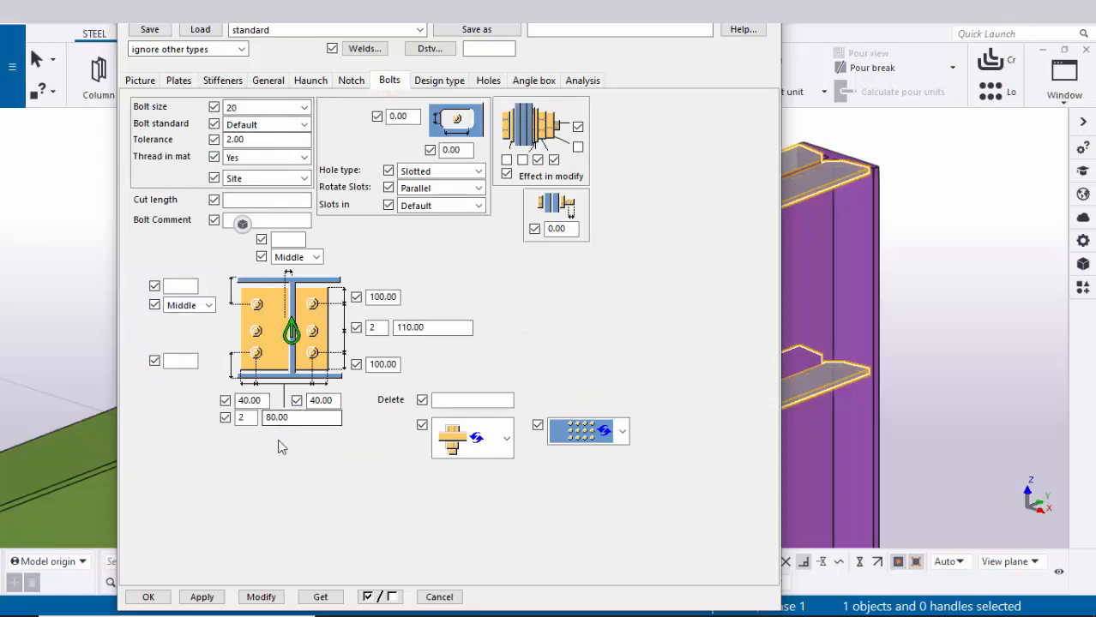
click(167, 595)
- Search the component catalog for connection 39 to use where the beam crosses the middle column
scroll(715, 364, down, 6)
middle_drag(586, 375, 640, 367)
scroll(641, 373, up, 5)
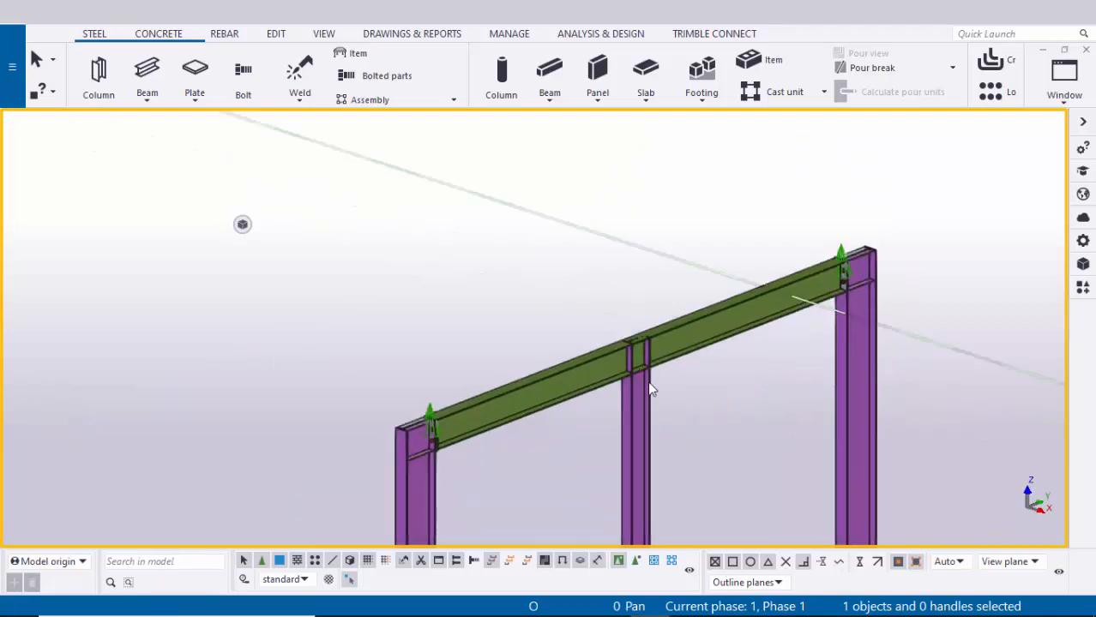
scroll(616, 381, up, 2)
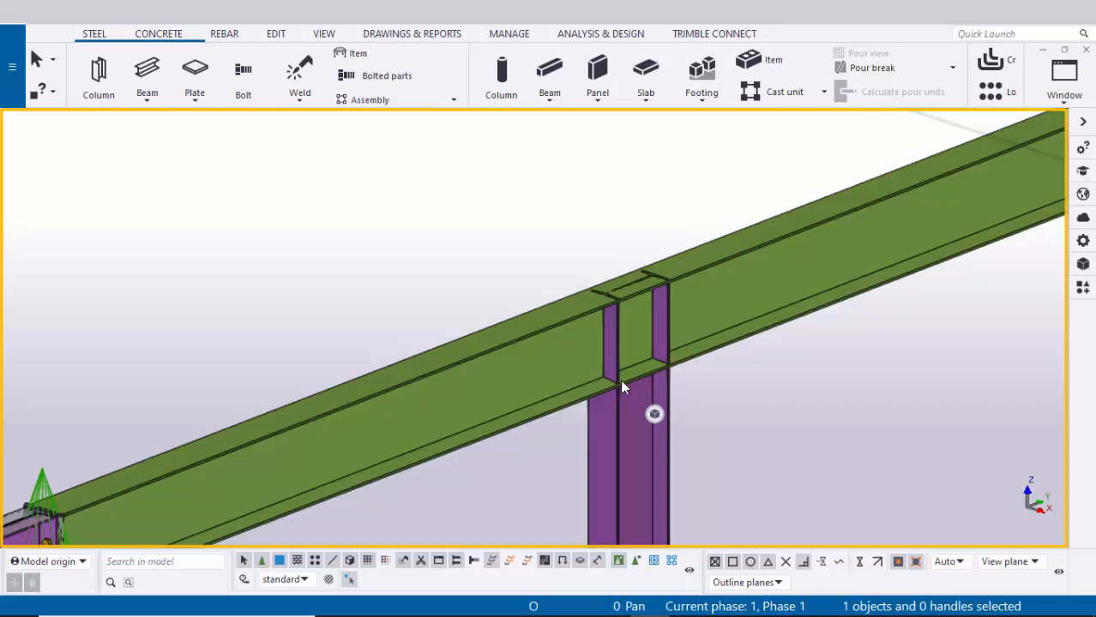
key(ctrl+f)
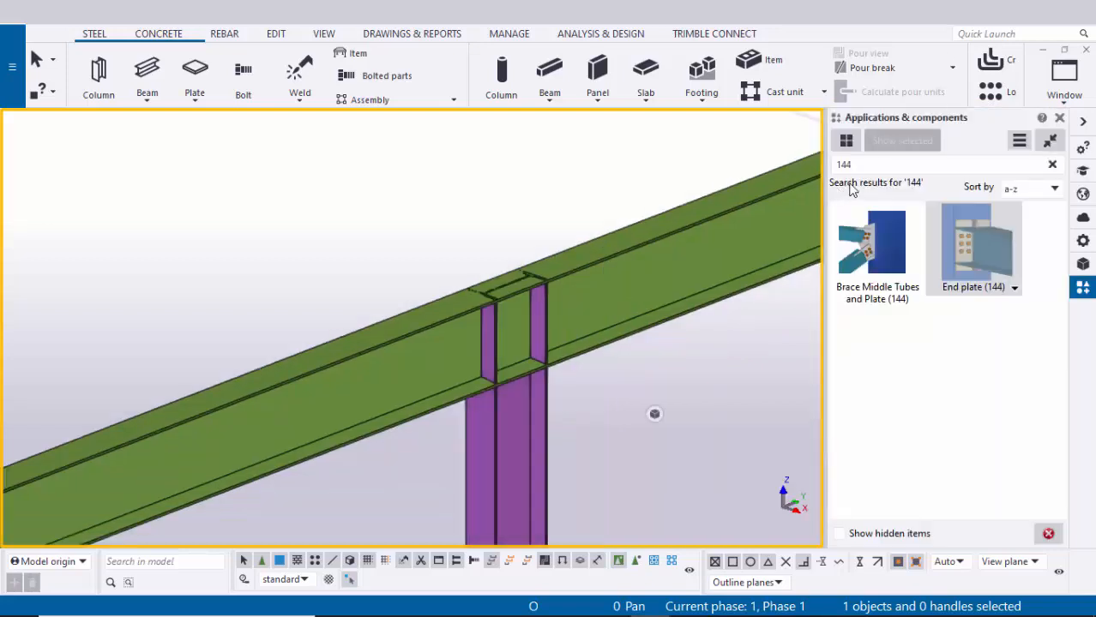
click(863, 167)
key(BackSpace)
key(BackSpace)
key(BackSpace)
text(3)
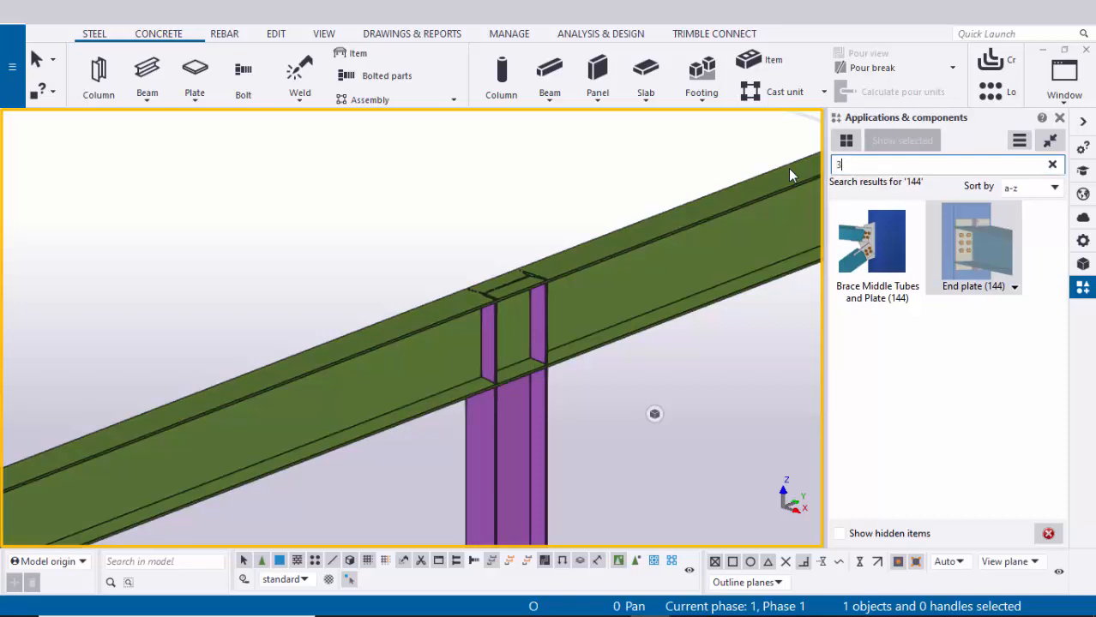
text(9)
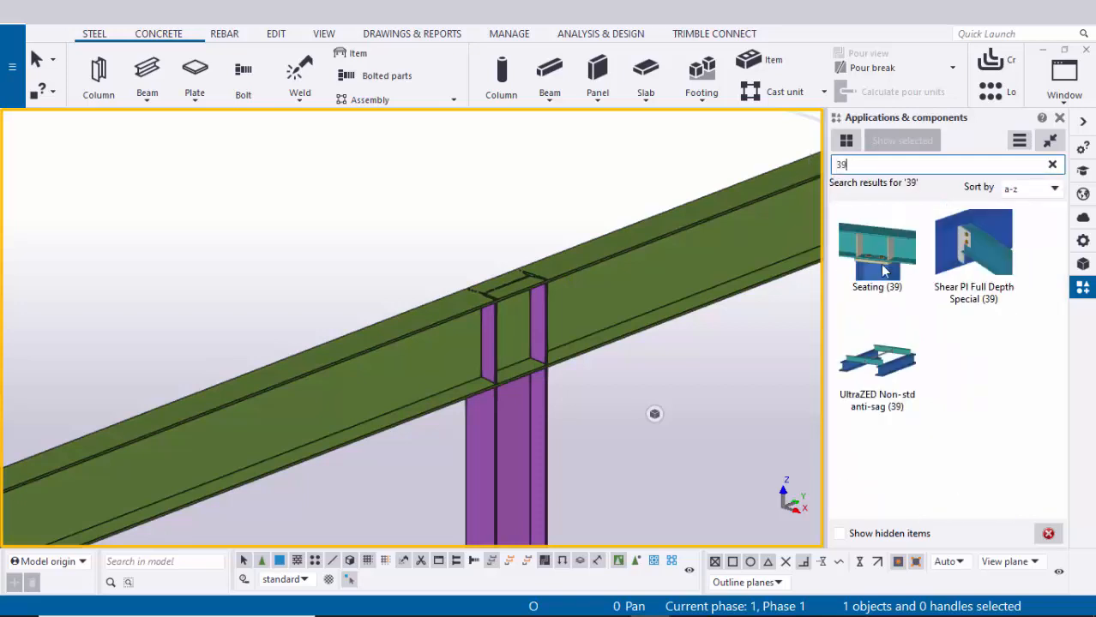
- Create a Seating (39) connection with the middle column as main part and the beam as secondary part, and end the command
click(876, 302)
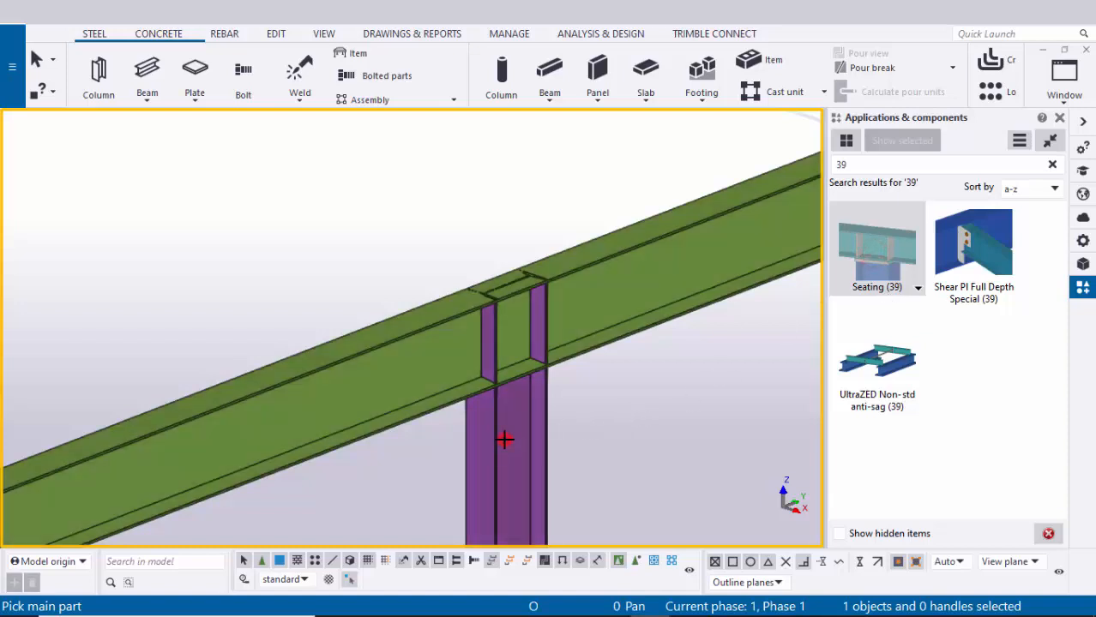
click(481, 388)
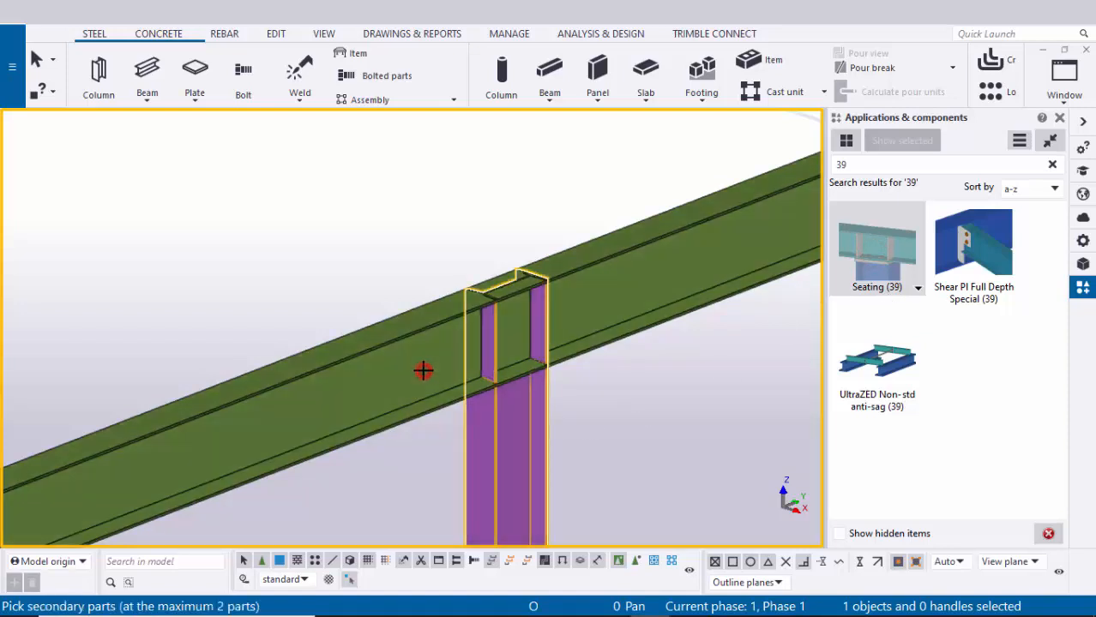
click(423, 369)
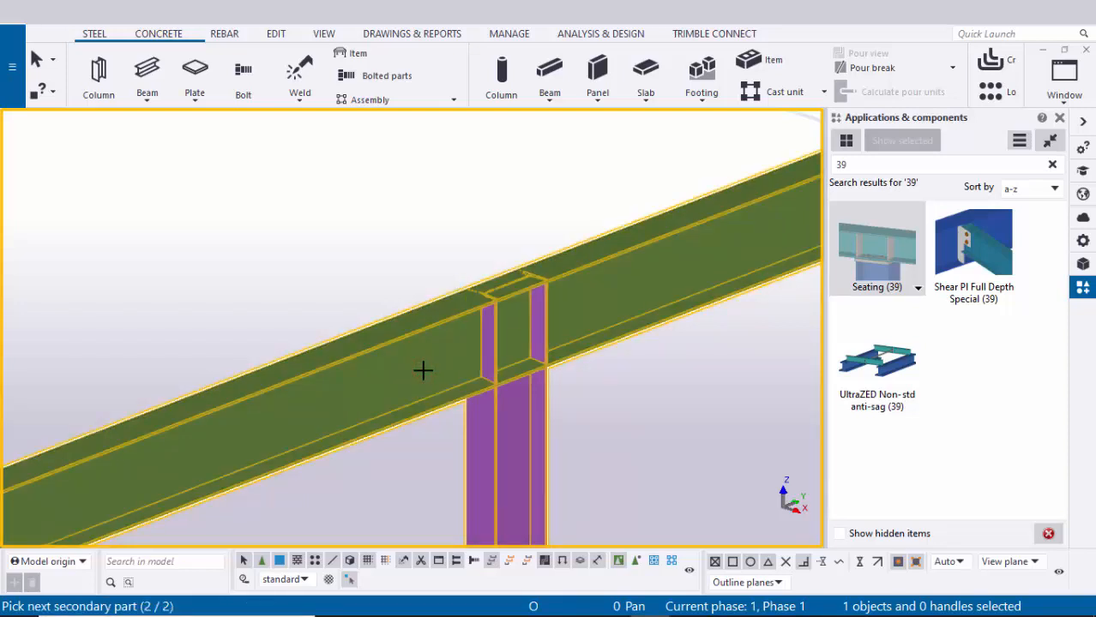
middle_click(474, 372)
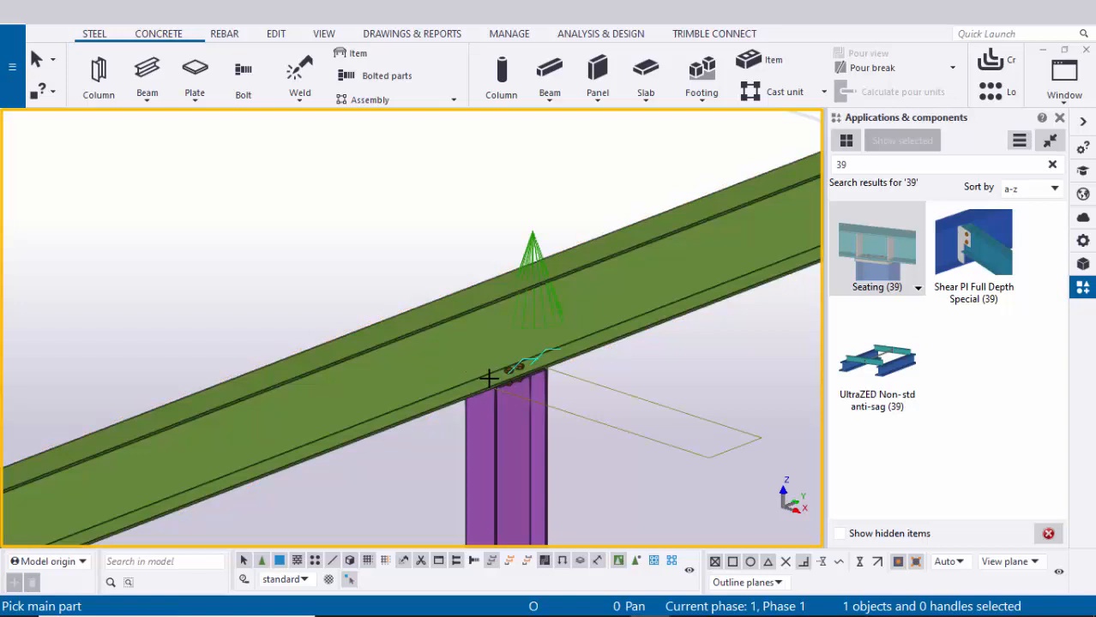
click(1060, 118)
right_click(325, 208)
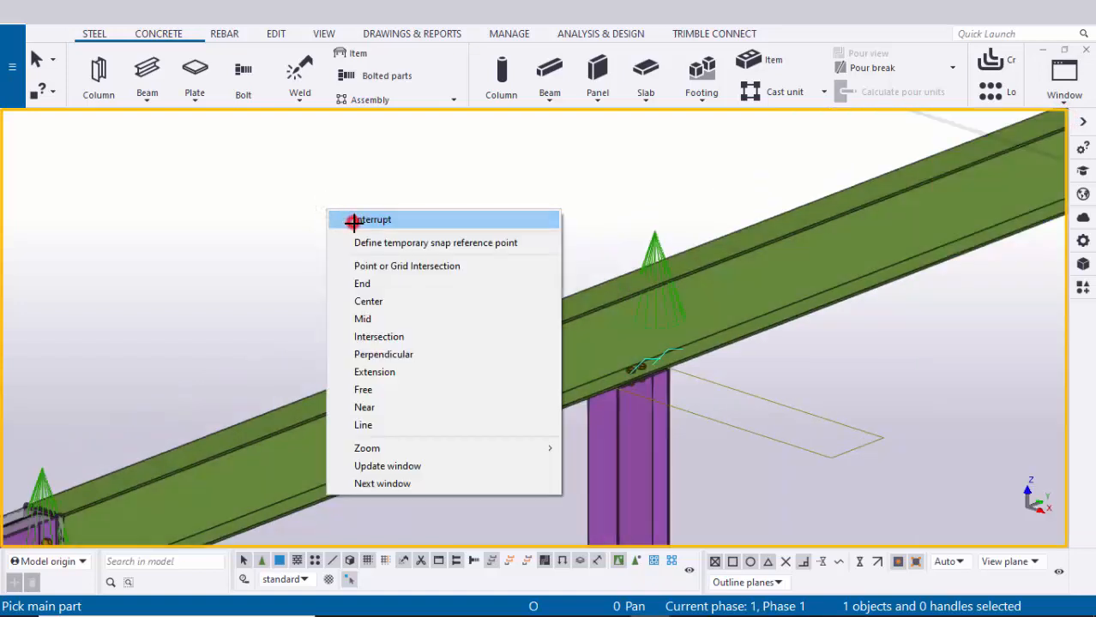
click(352, 218)
- Redraw the view and examine the seating plate and bolts under the beam at the middle column
right_click(403, 221)
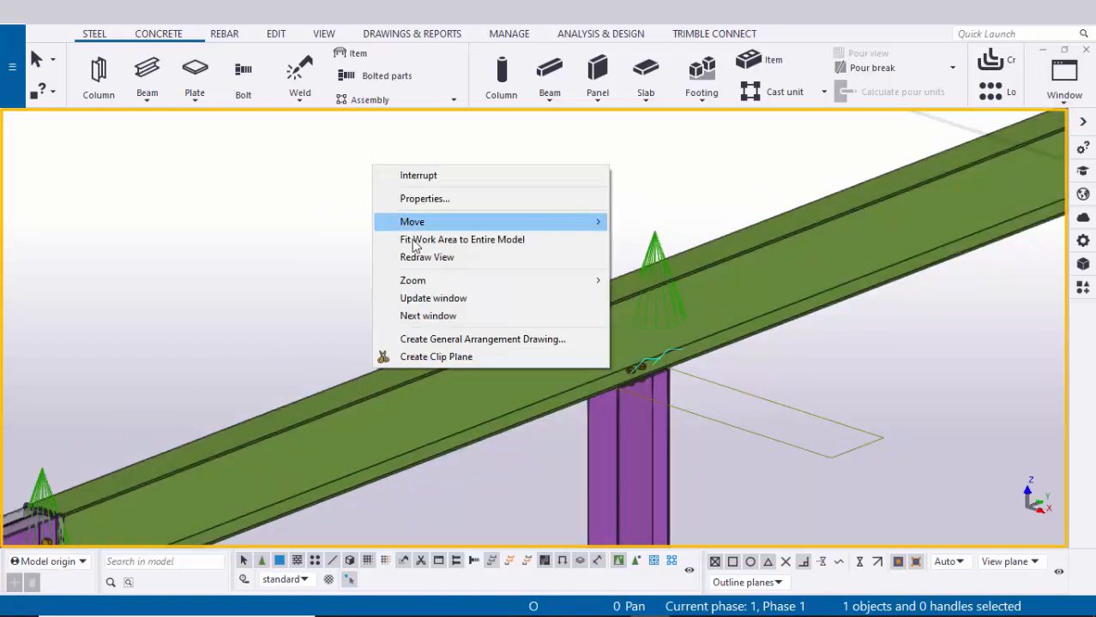
click(417, 259)
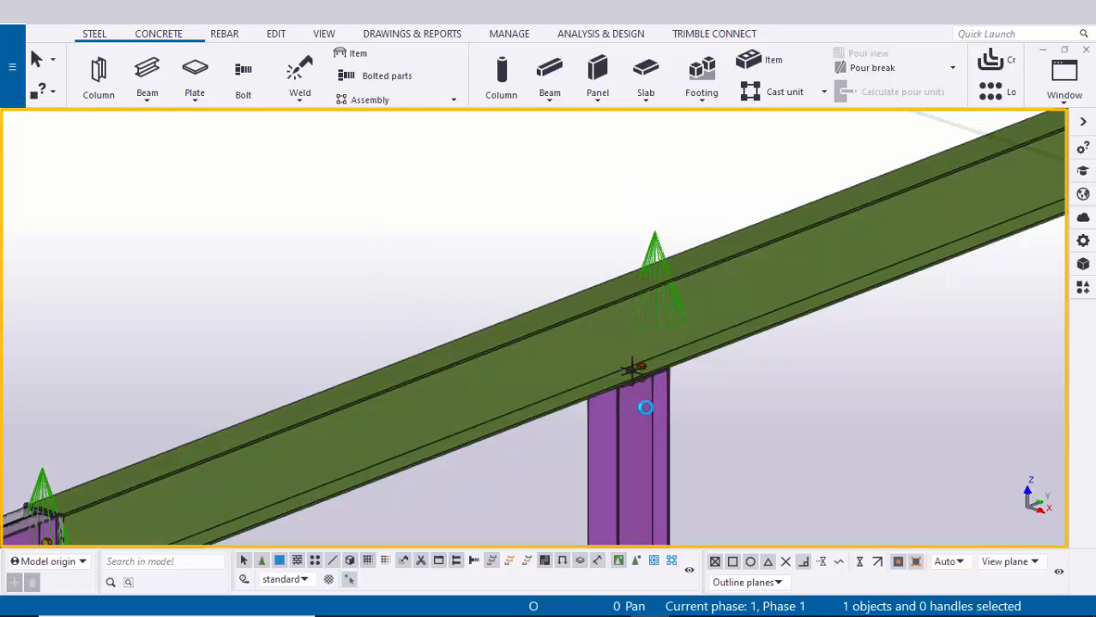
ctrl+middle_drag(605, 338, 654, 395)
scroll(653, 395, up, 2)
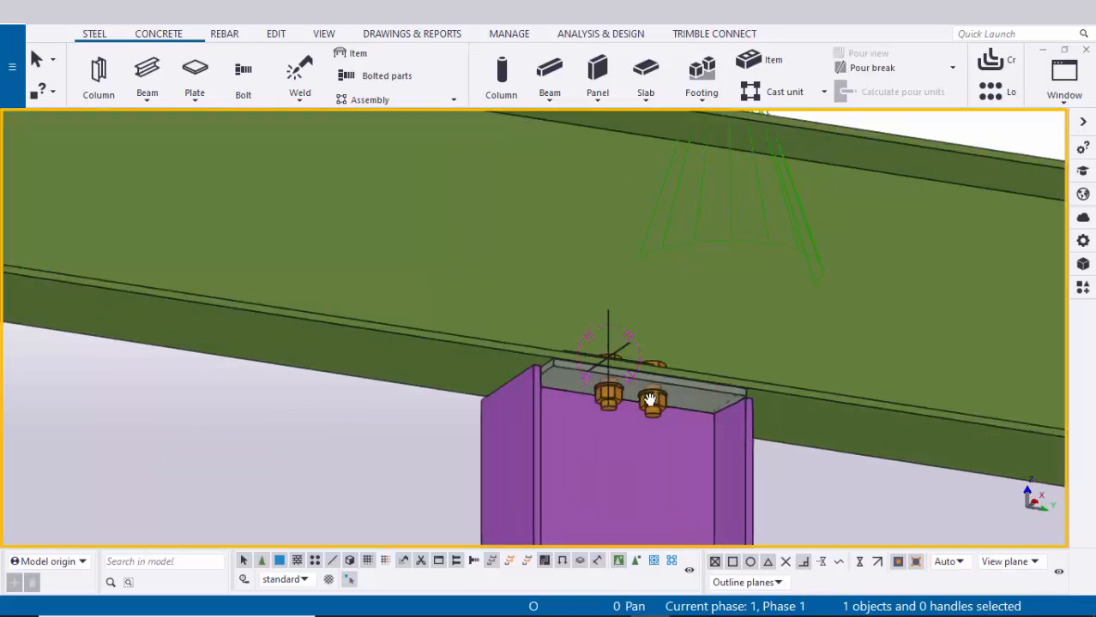
scroll(642, 400, up, 1)
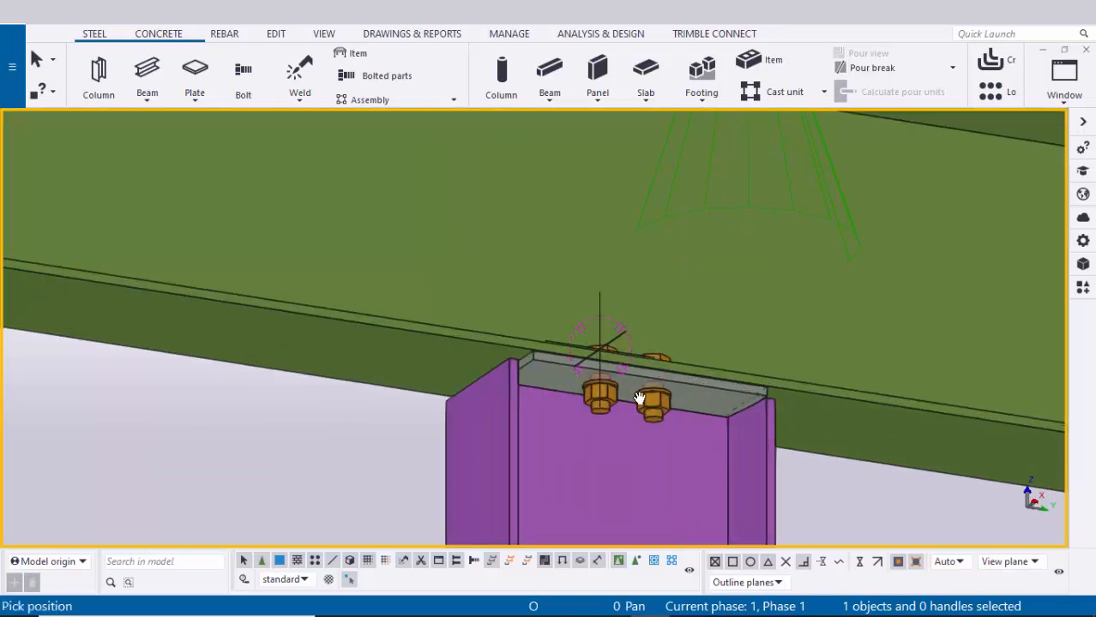
right_click(689, 249)
click(705, 250)
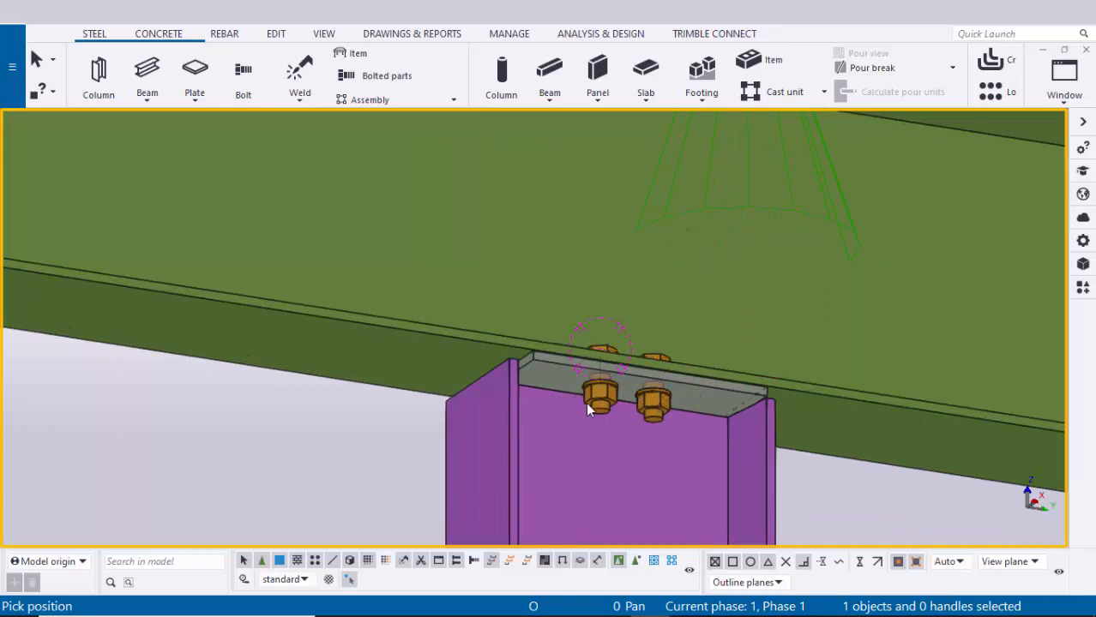
scroll(600, 399, up, 2)
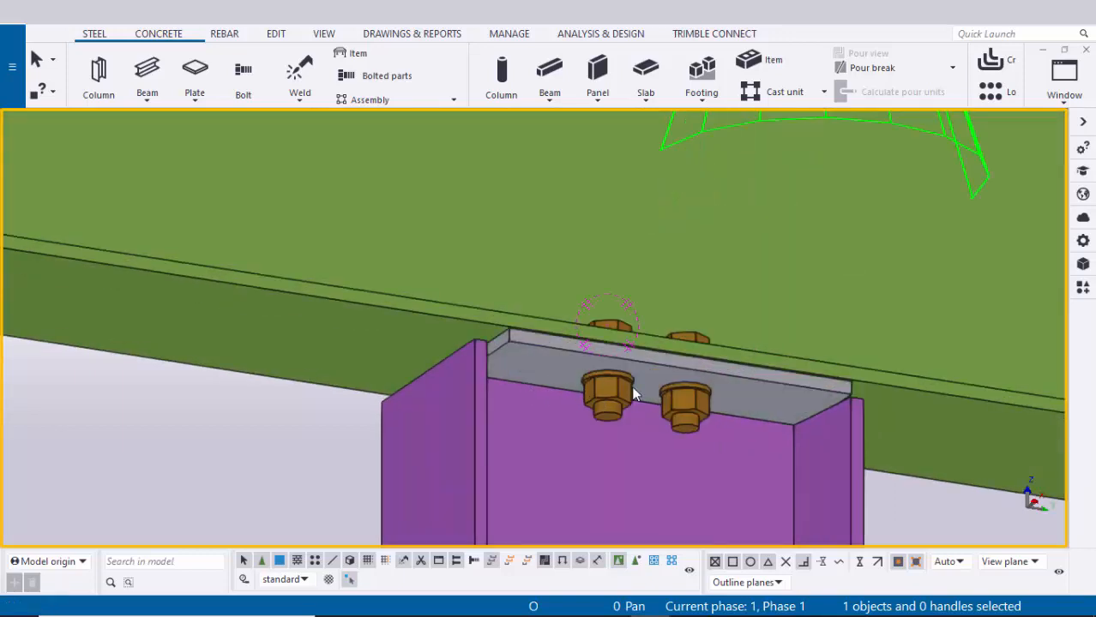
- Set the column seating's end plate thickness to 12 and its position number to p 1, and modify the connection
double_click(580, 378)
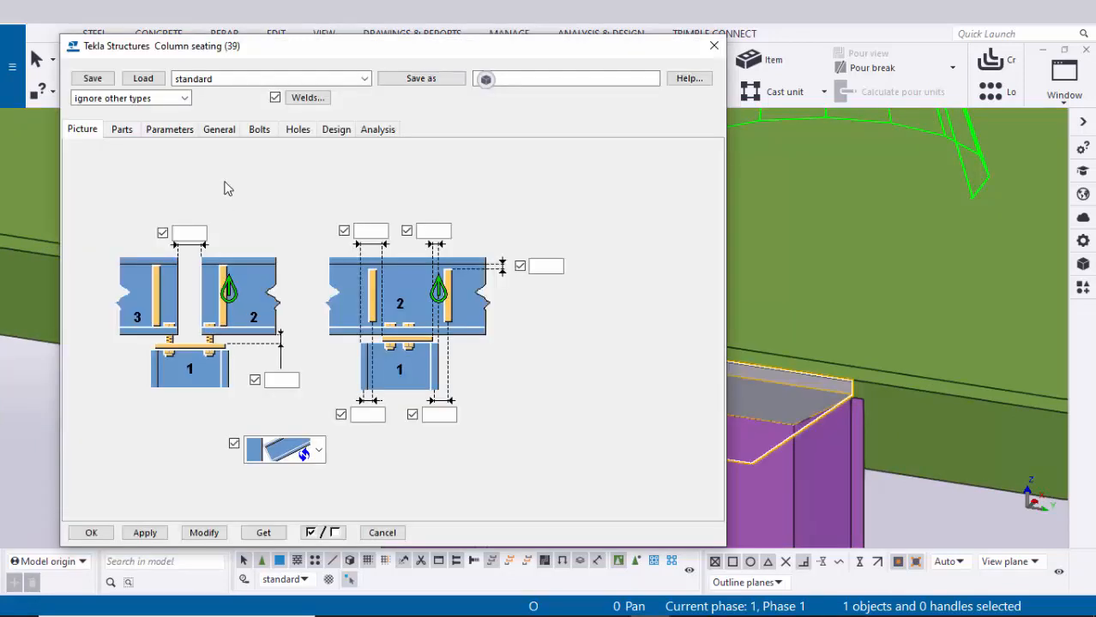
click(121, 129)
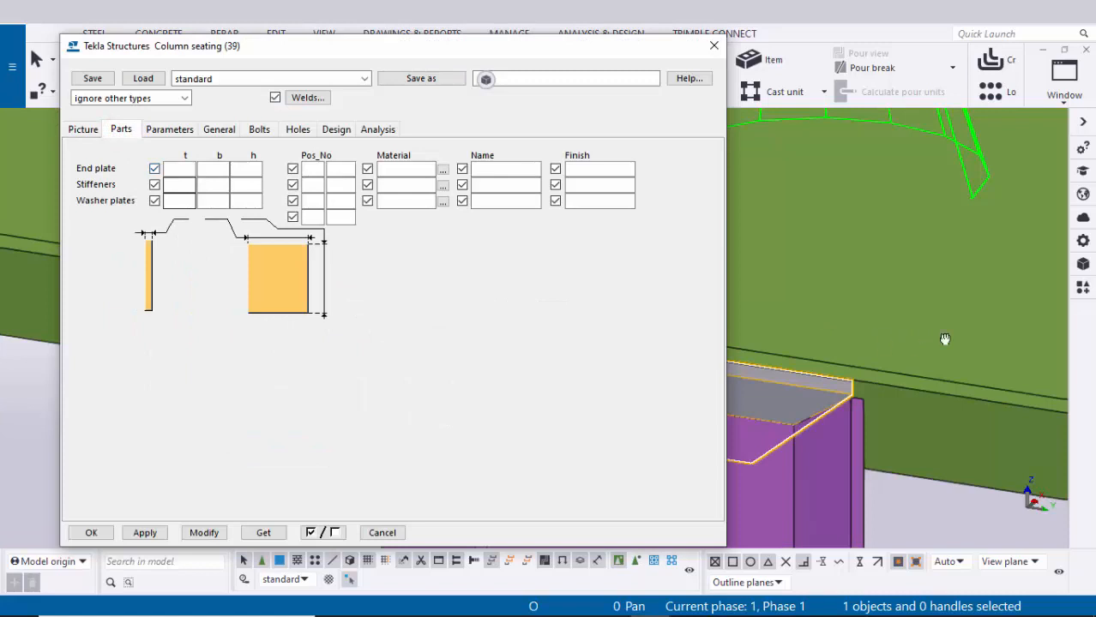
middle_drag(945, 340, 976, 344)
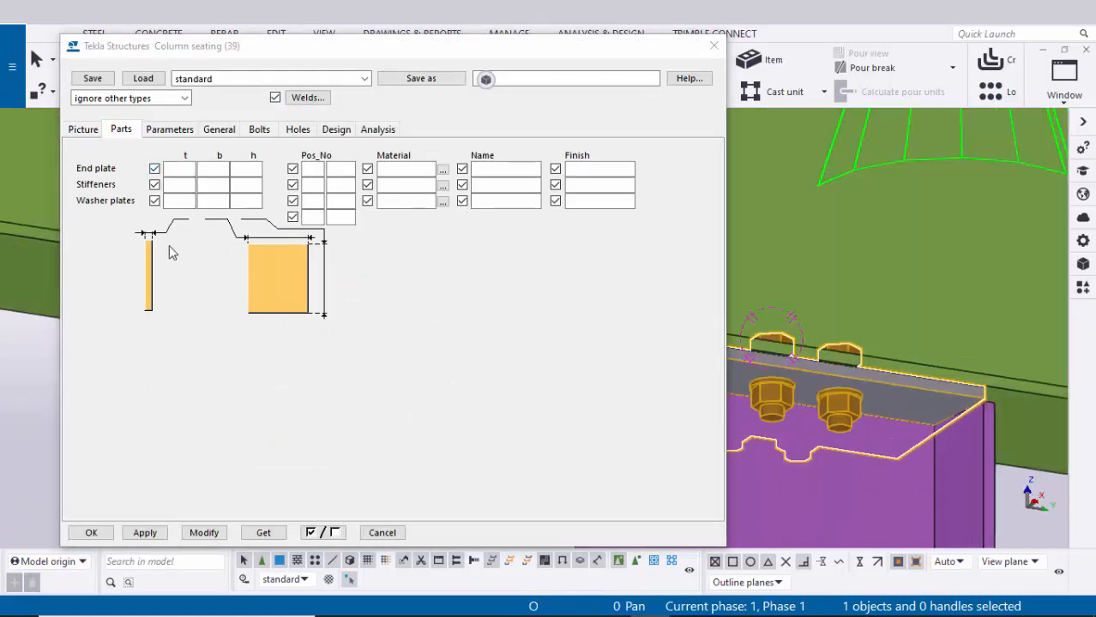
click(188, 172)
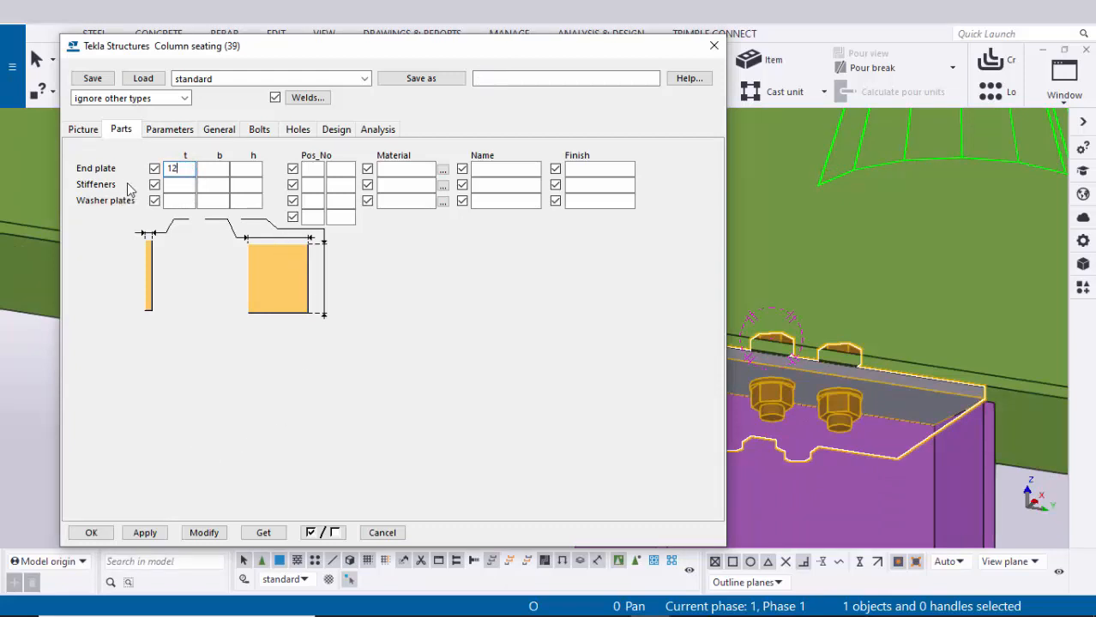
text(12)
click(310, 170)
text(p)
click(334, 169)
text(1)
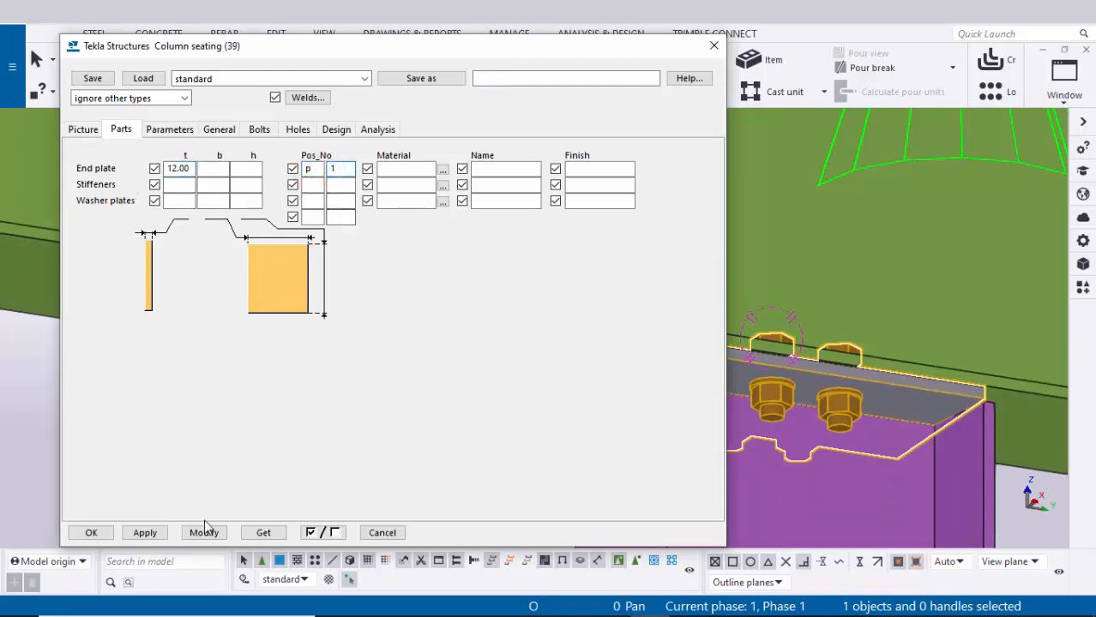
click(204, 533)
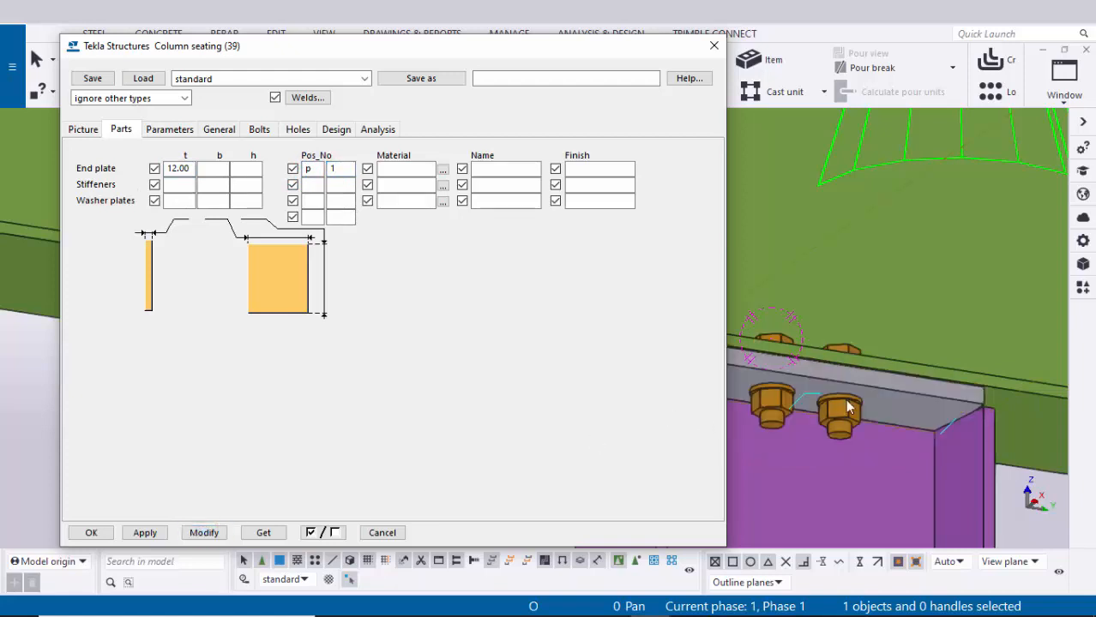
- Set the column seating's bolt size to 16 and the bolt tolerance to 2
scroll(832, 404, down, 1)
middle_drag(831, 403, 860, 410)
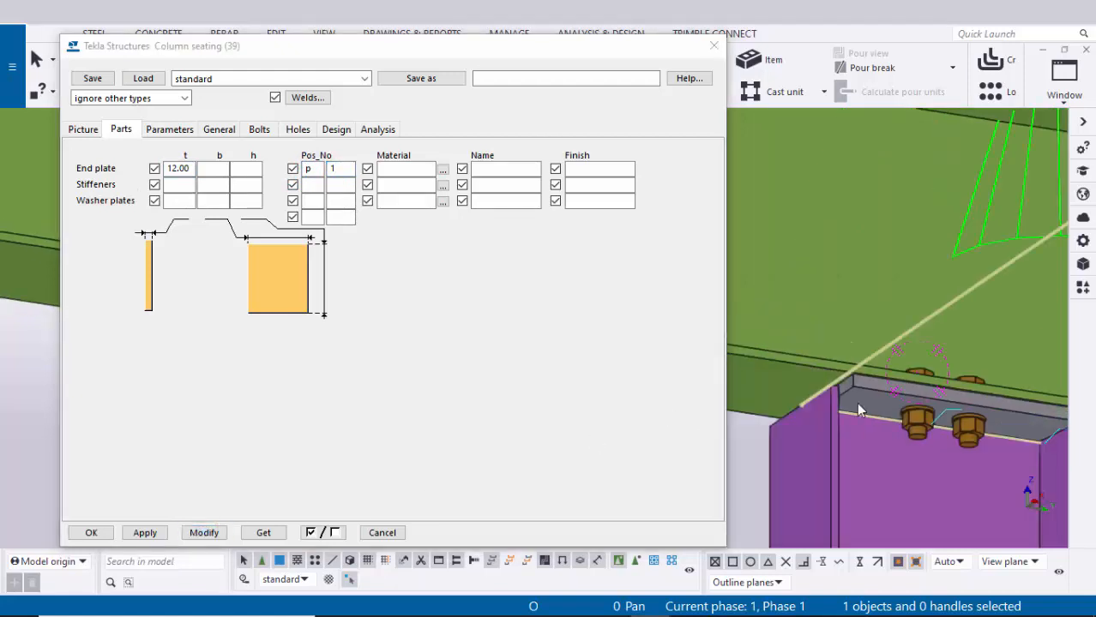
click(258, 129)
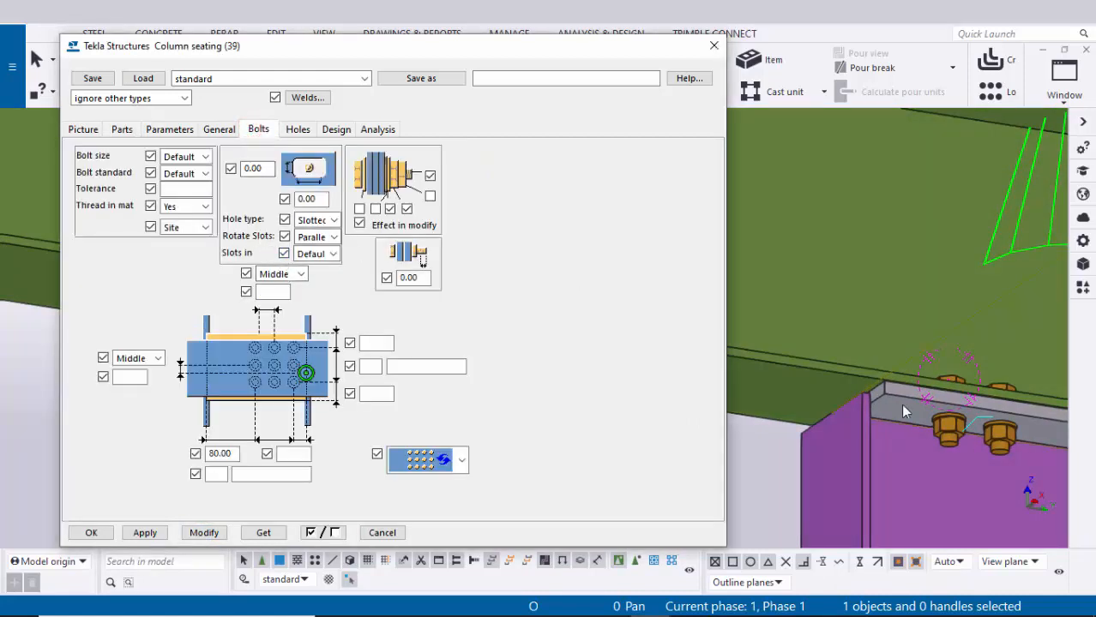
click(178, 156)
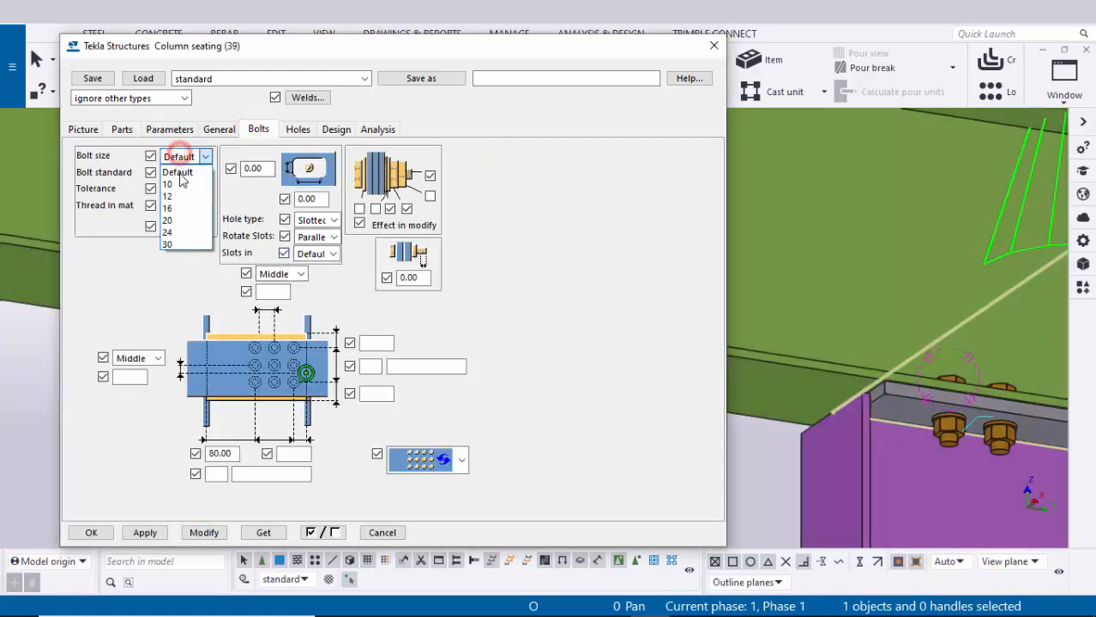
click(180, 209)
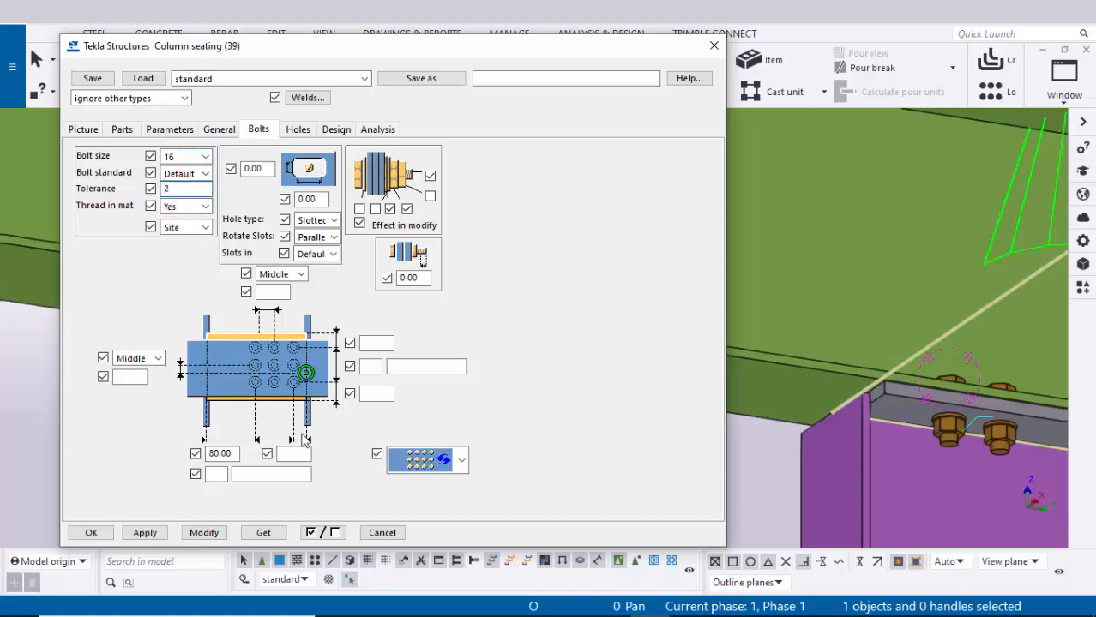
- Set the seating bolts along the beam to 2 rows spaced 100 with 80 edge distances at both ends, and modify the connection
click(237, 453)
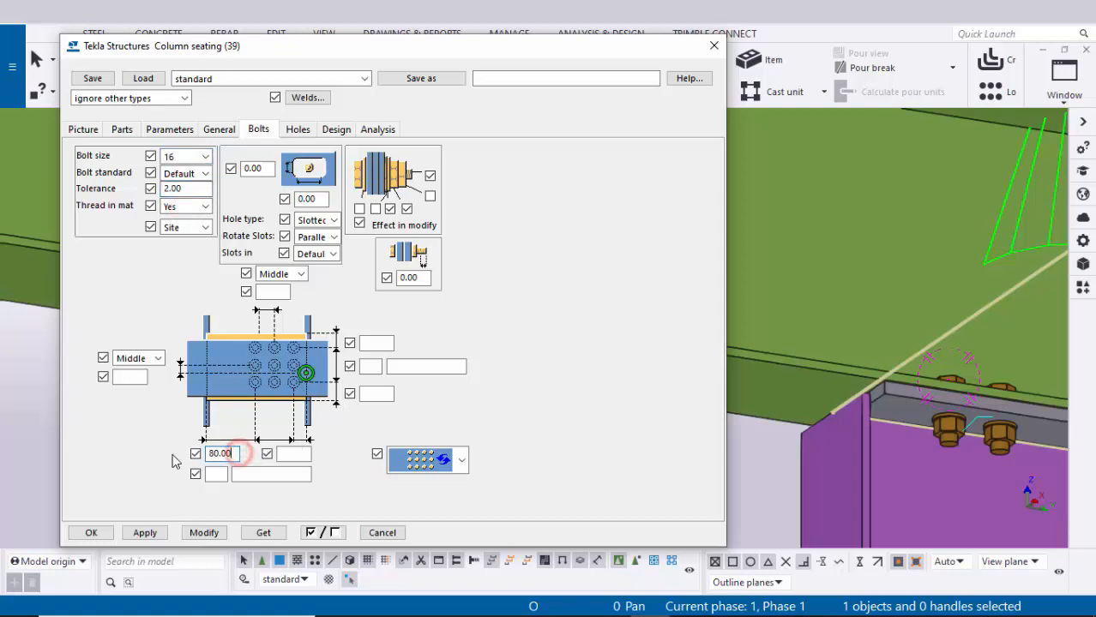
drag(238, 452, 160, 452)
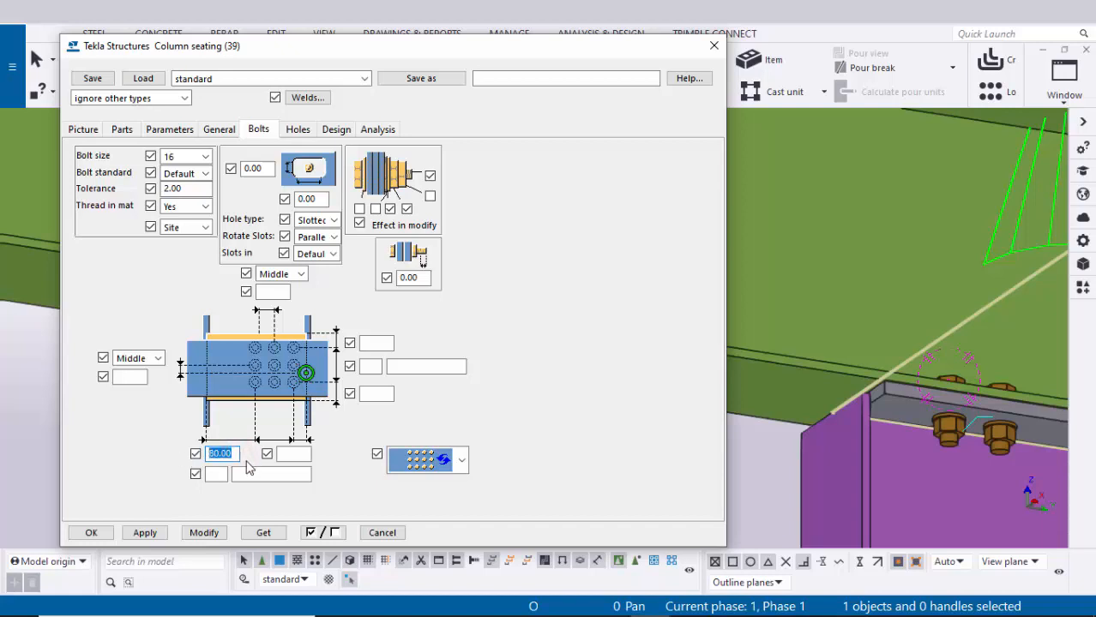
text(80)
click(285, 454)
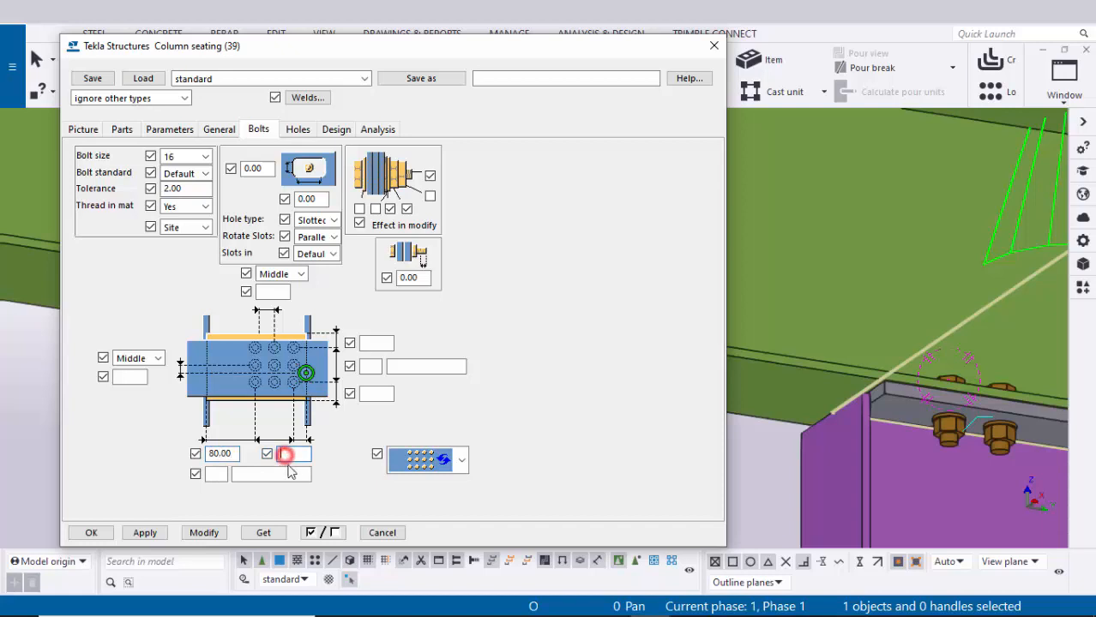
text(80)
click(214, 475)
text(2)
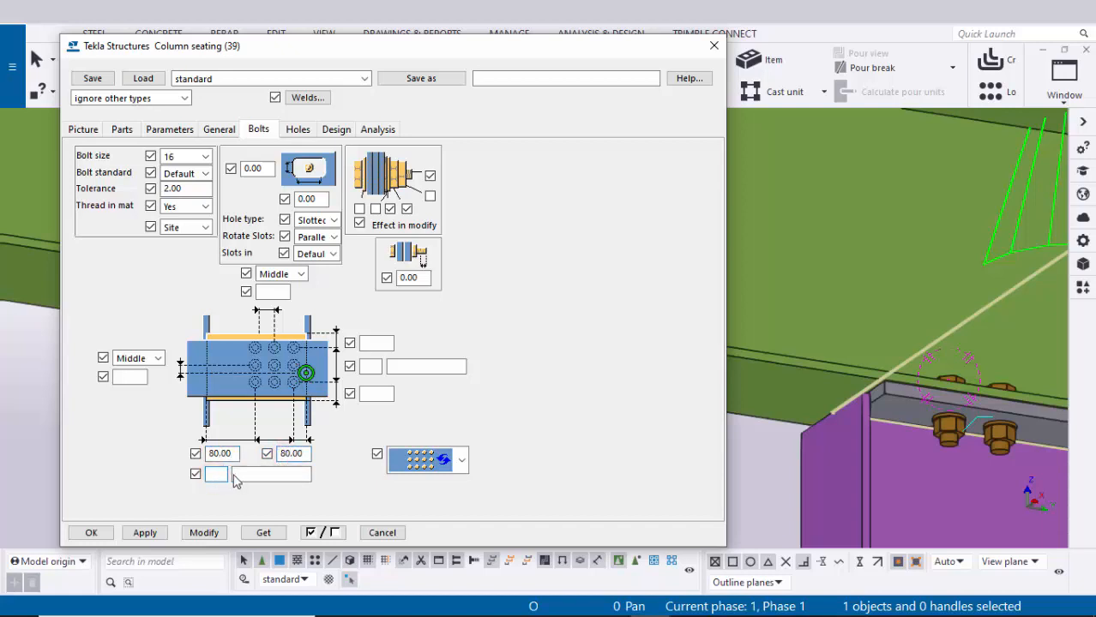
click(255, 475)
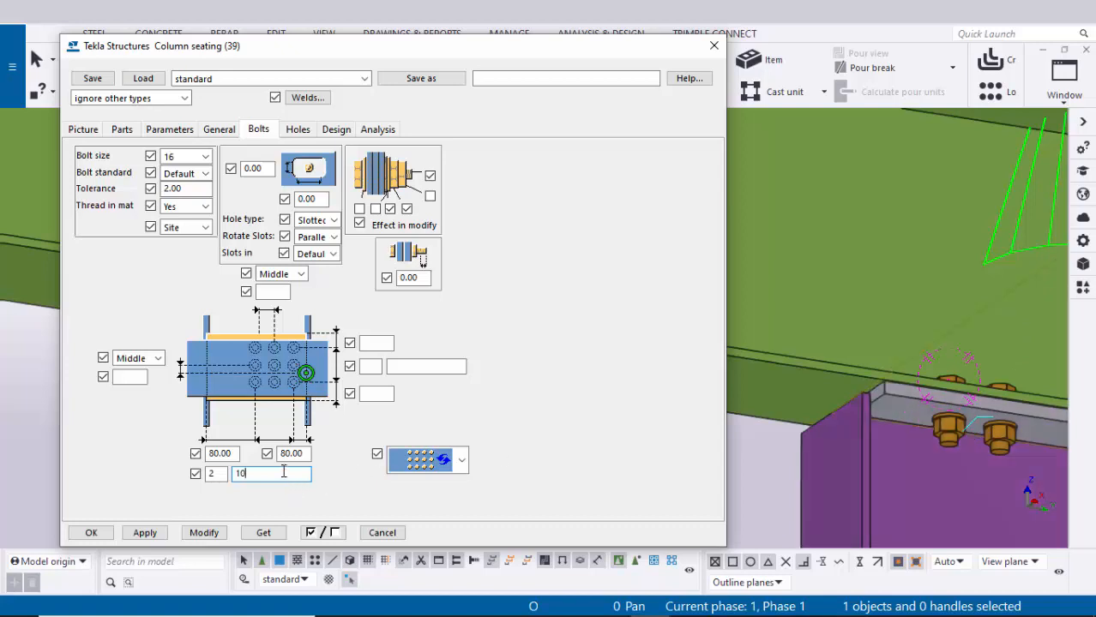
text(100)
click(201, 532)
- Set both edge distances of the seating bolts across the beam to 40
middle_drag(949, 458, 824, 437)
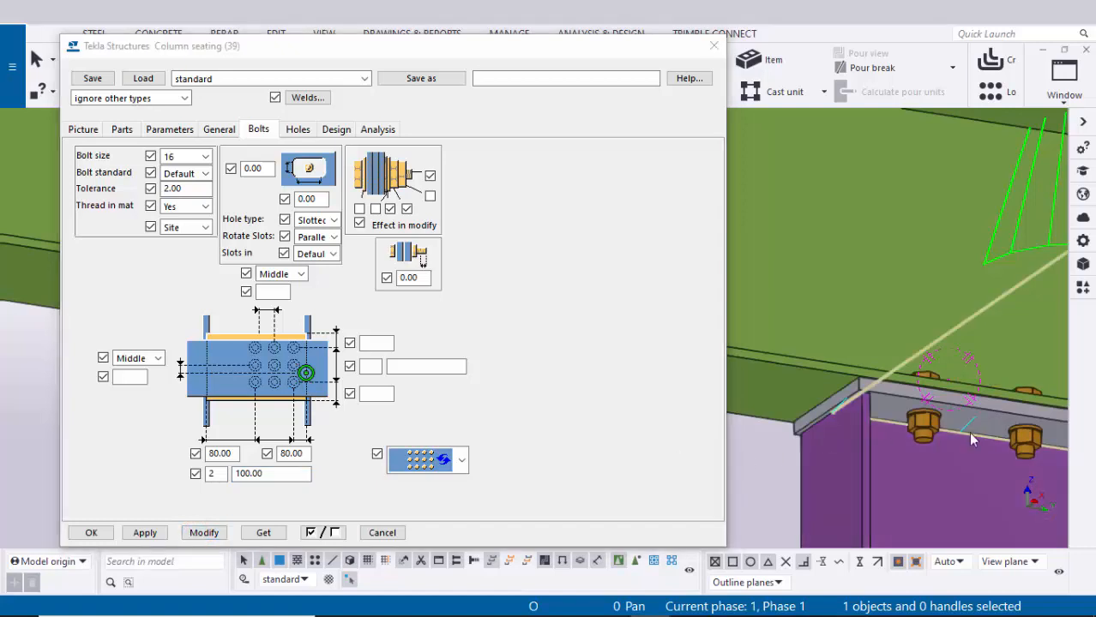
click(380, 342)
text(40)
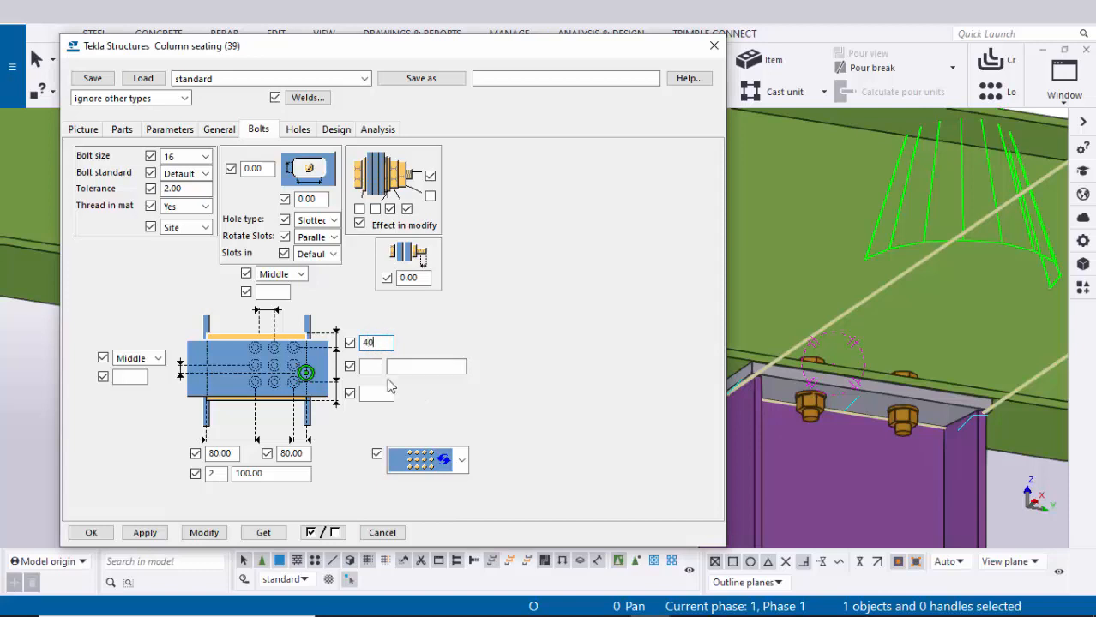
click(384, 393)
text(40)
- Set the seating bolts across the beam to 2 spaced 80 with edge distances of 30 on both sides, and modify the connection
double_click(387, 343)
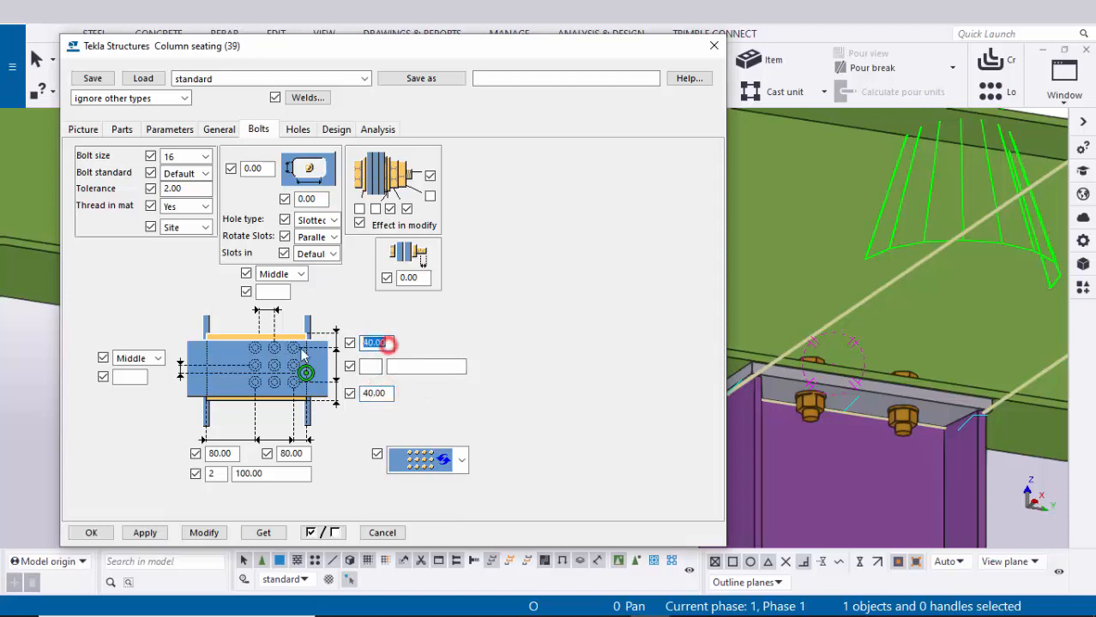
text(30)
double_click(388, 394)
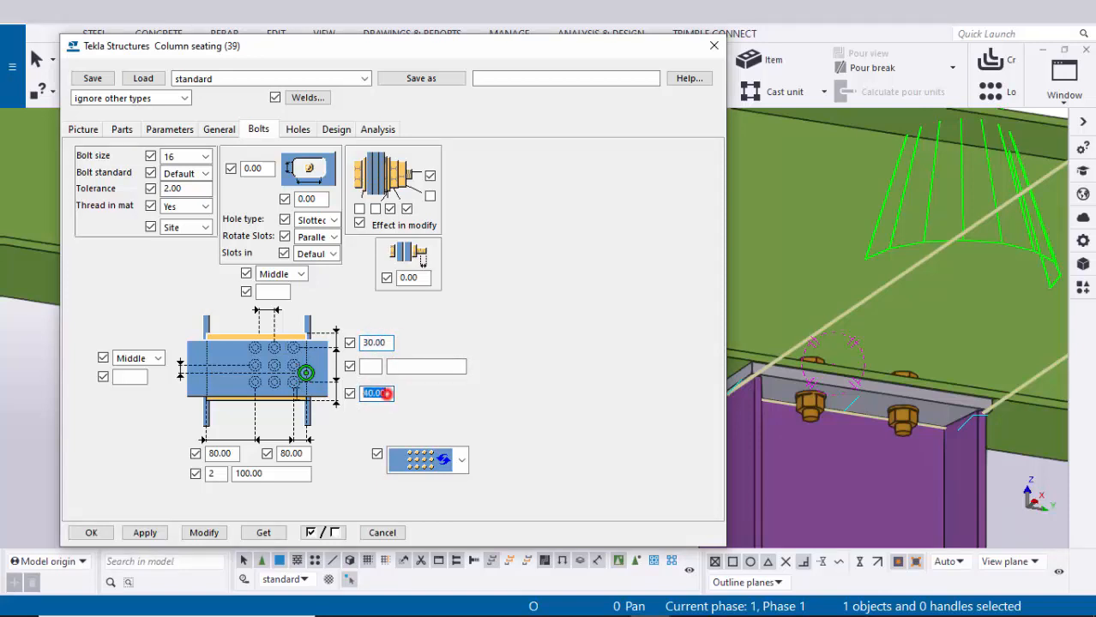
text(30)
click(370, 367)
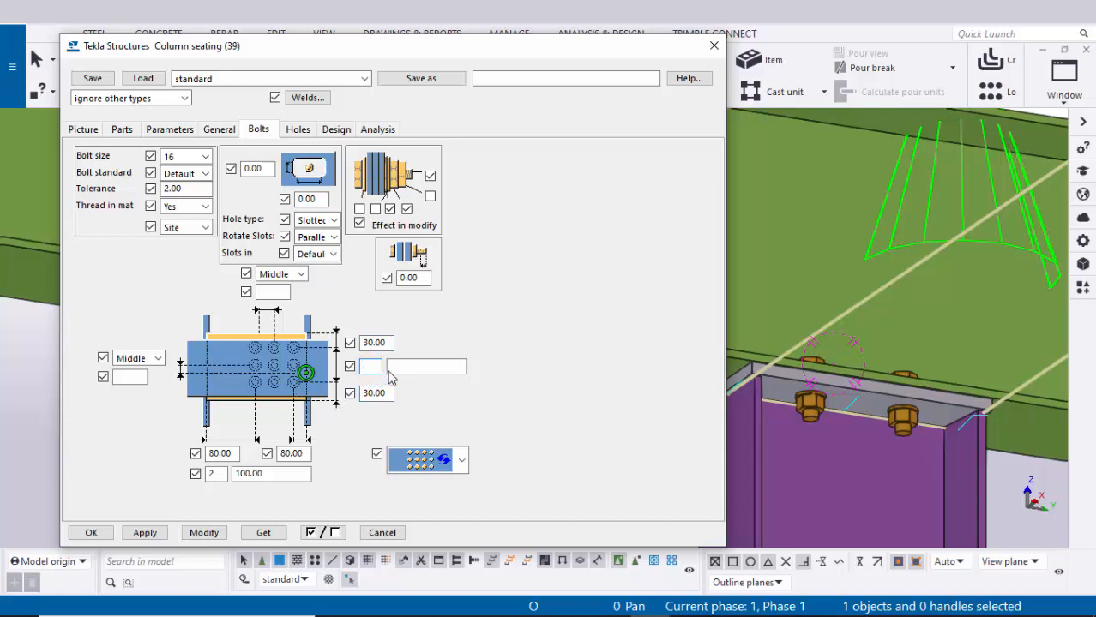
text(2)
click(410, 366)
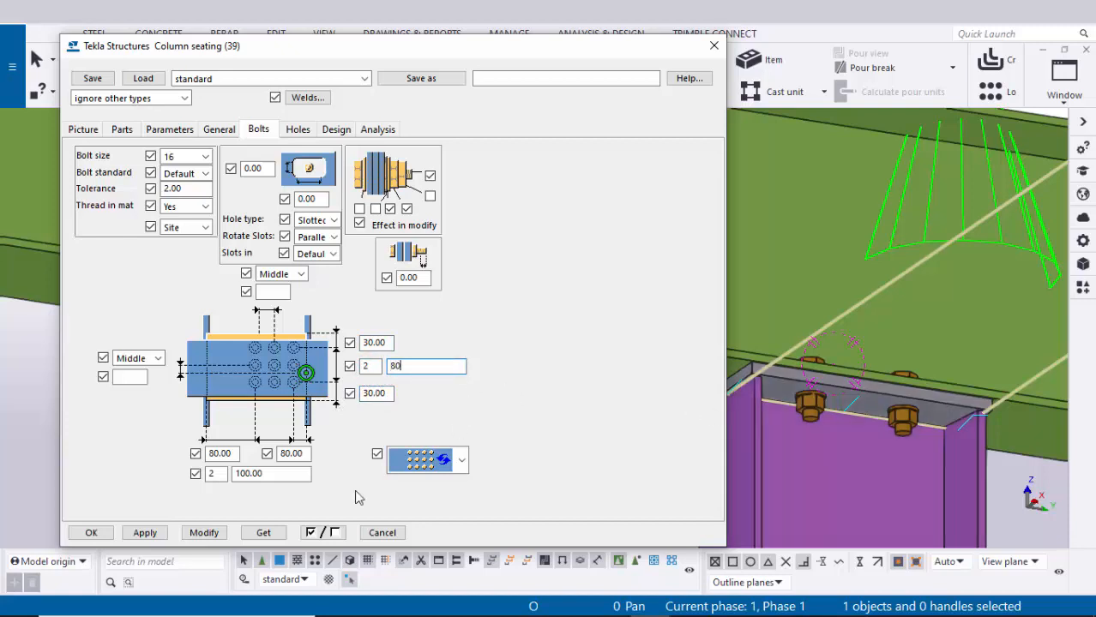
click(210, 533)
- Show the parts as transparent and examine the seating bolts' edge distances and spacing in both directions against the bolt settings
scroll(839, 457, down, 3)
middle_drag(839, 459, 888, 463)
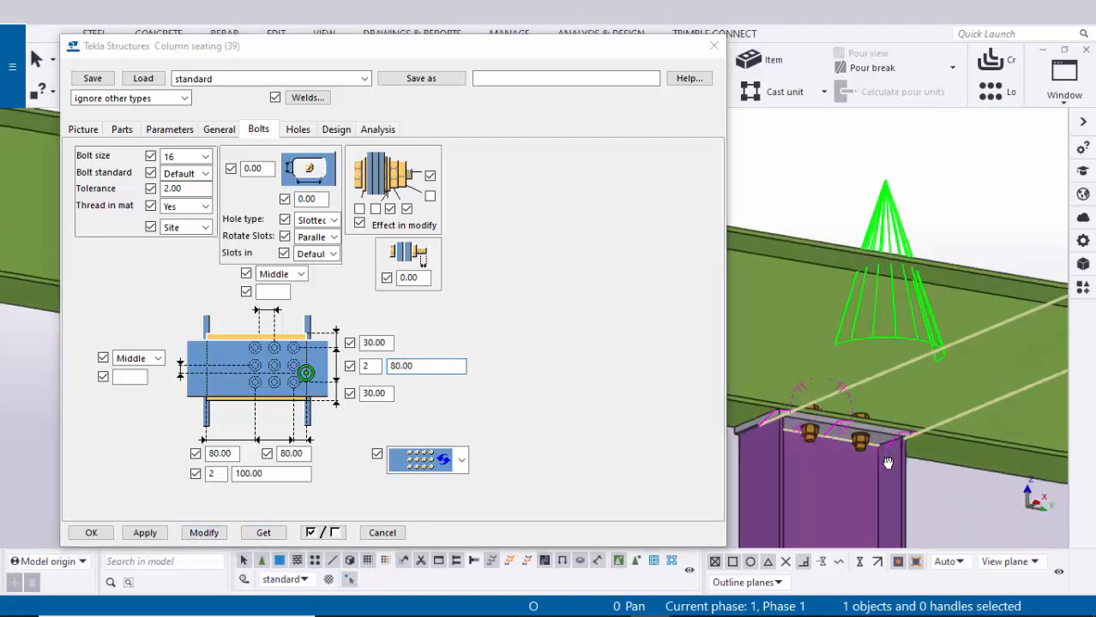
scroll(812, 450, up, 3)
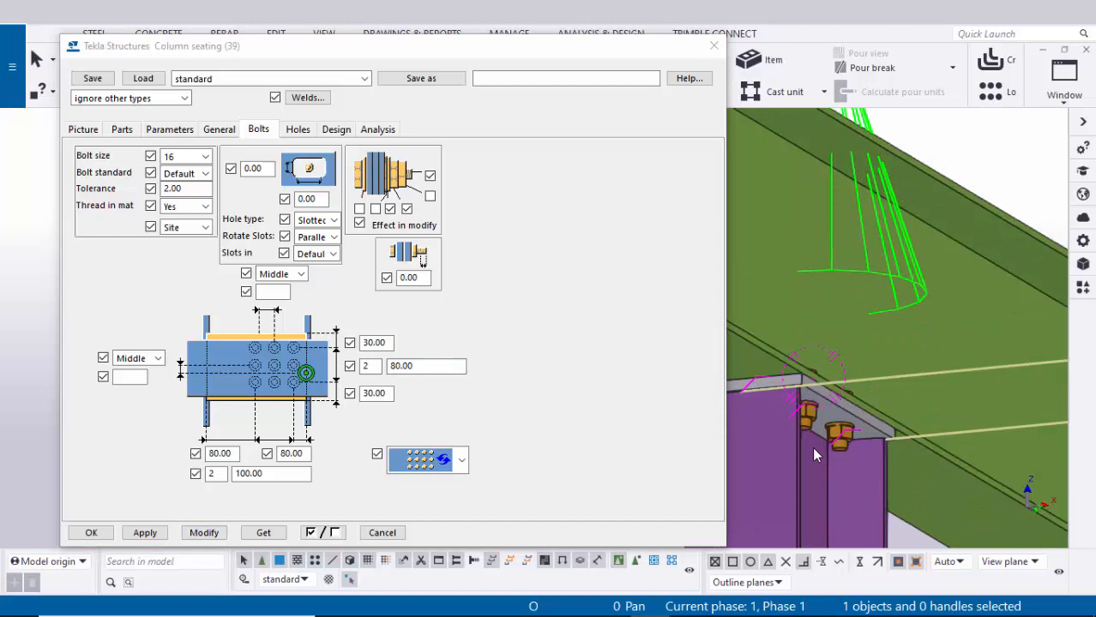
key(ctrl+2)
middle_drag(900, 461, 1008, 468)
double_click(387, 343)
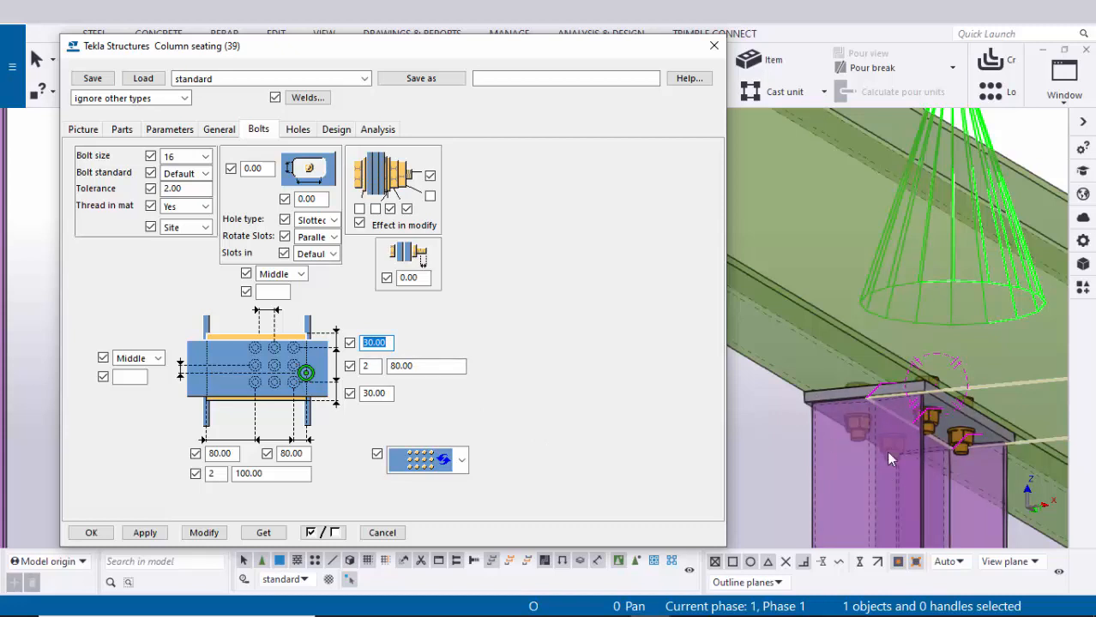
click(428, 366)
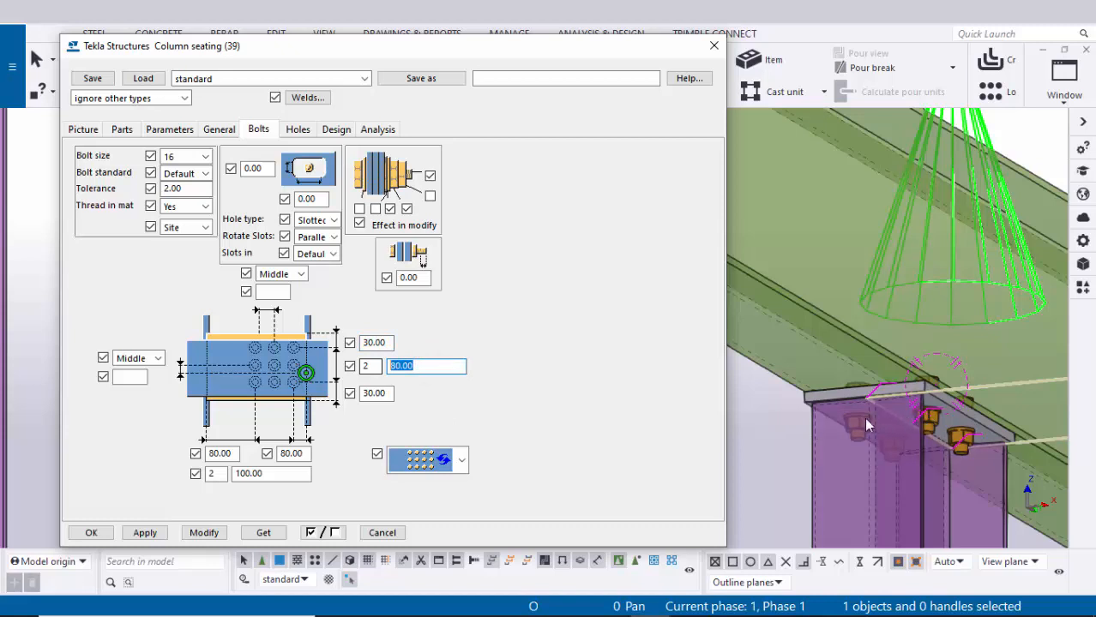
ctrl+middle_drag(849, 453, 245, 458)
click(237, 452)
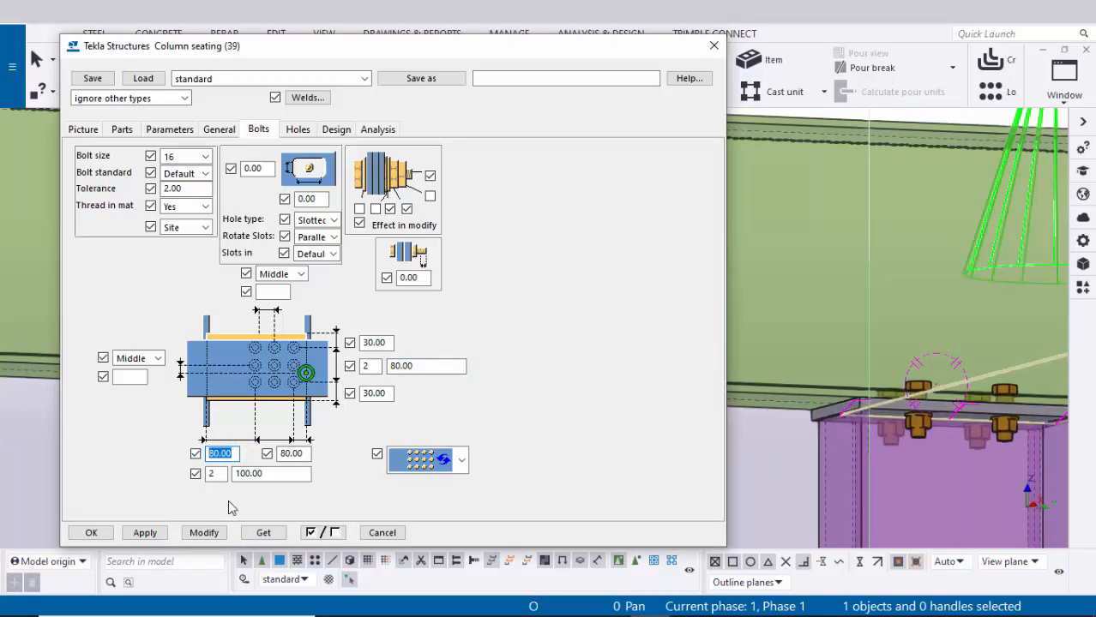
click(257, 473)
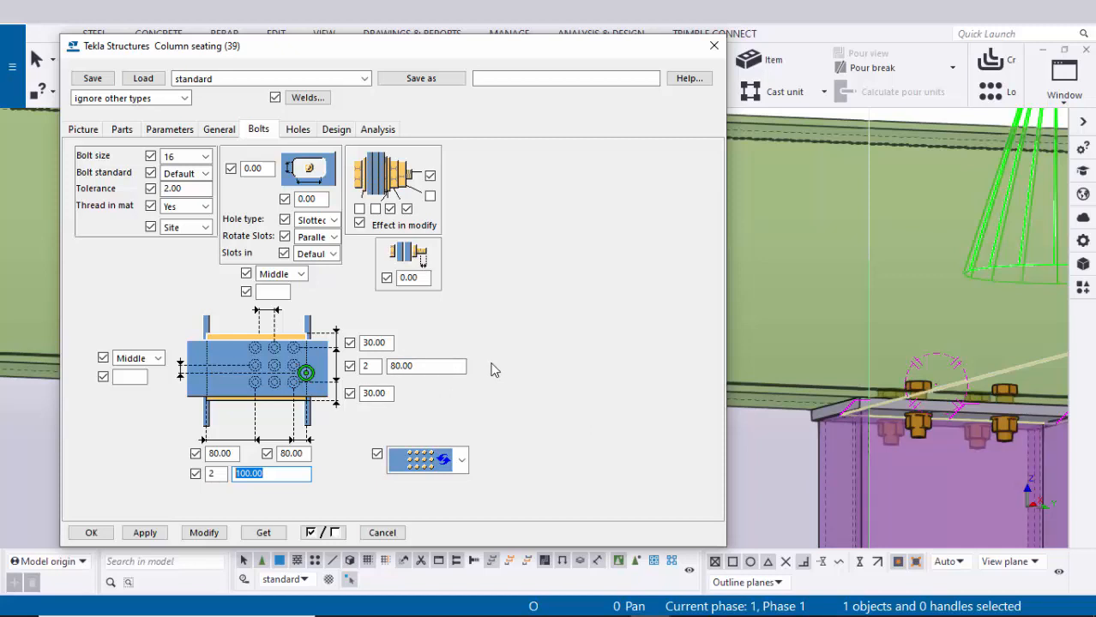
scroll(936, 301, down, 3)
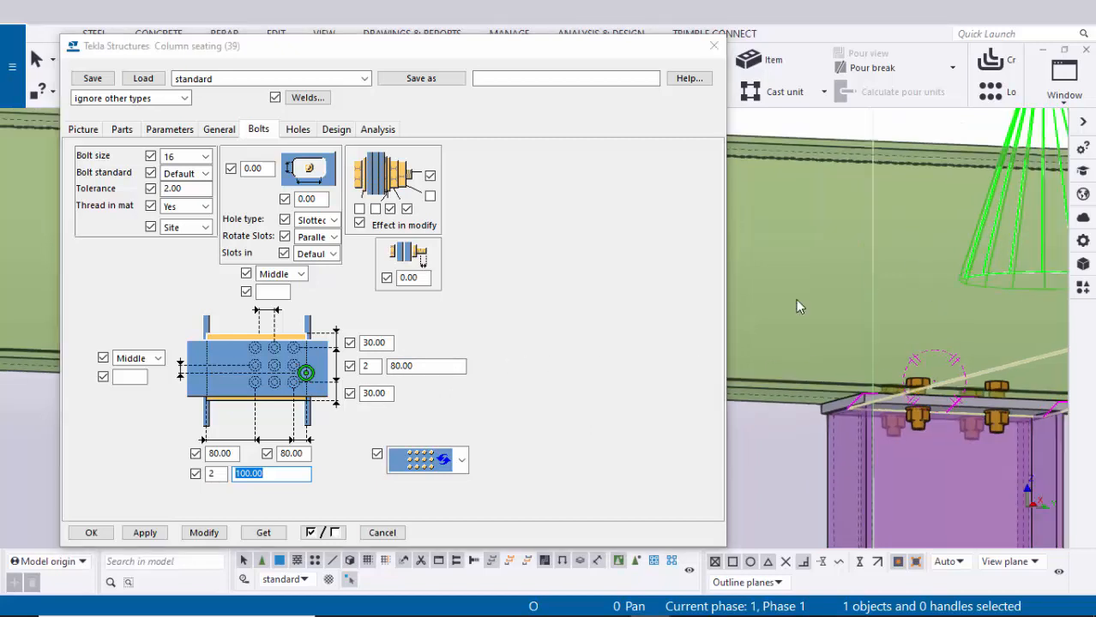
- Set the column seating's stiffener thickness to 6 and position number to p 1, modify the connection and close its properties
click(122, 129)
click(188, 182)
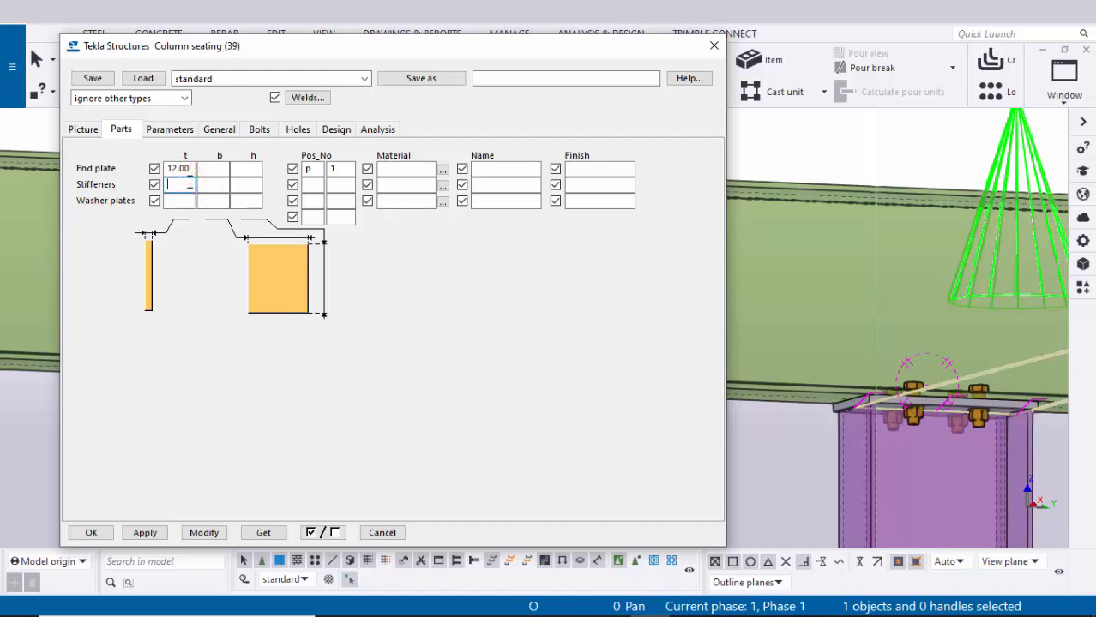
click(314, 185)
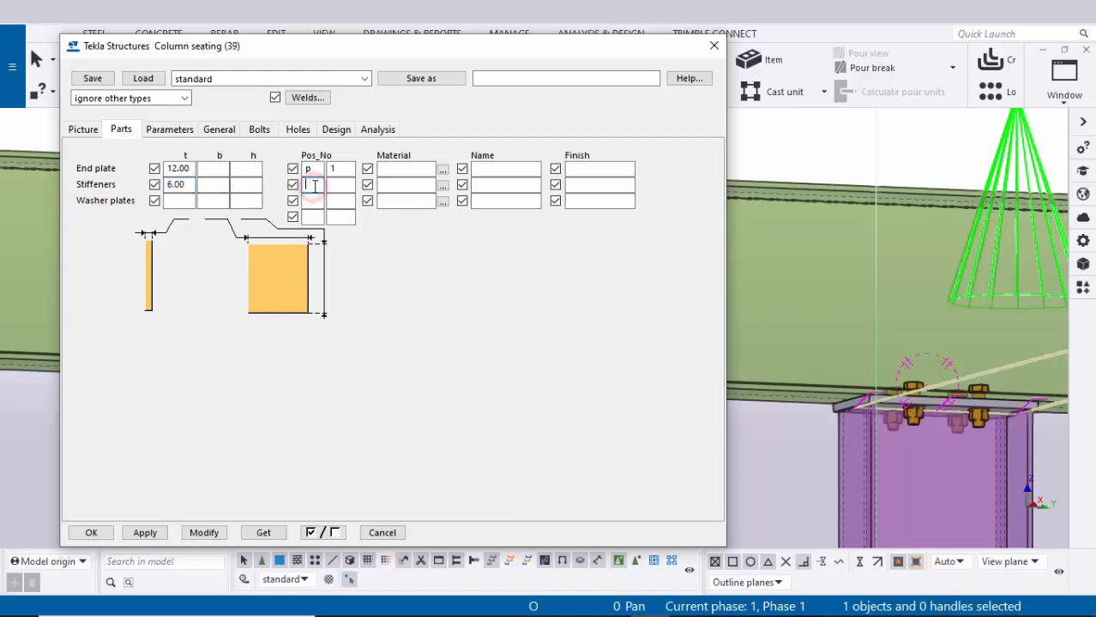
text(p)
text(1)
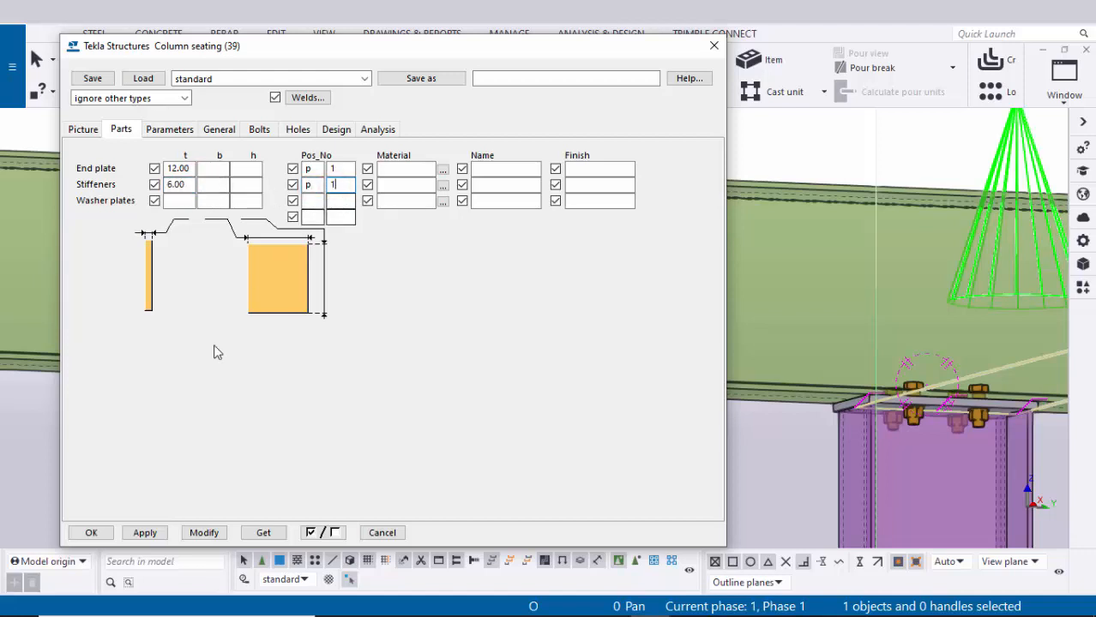
click(206, 532)
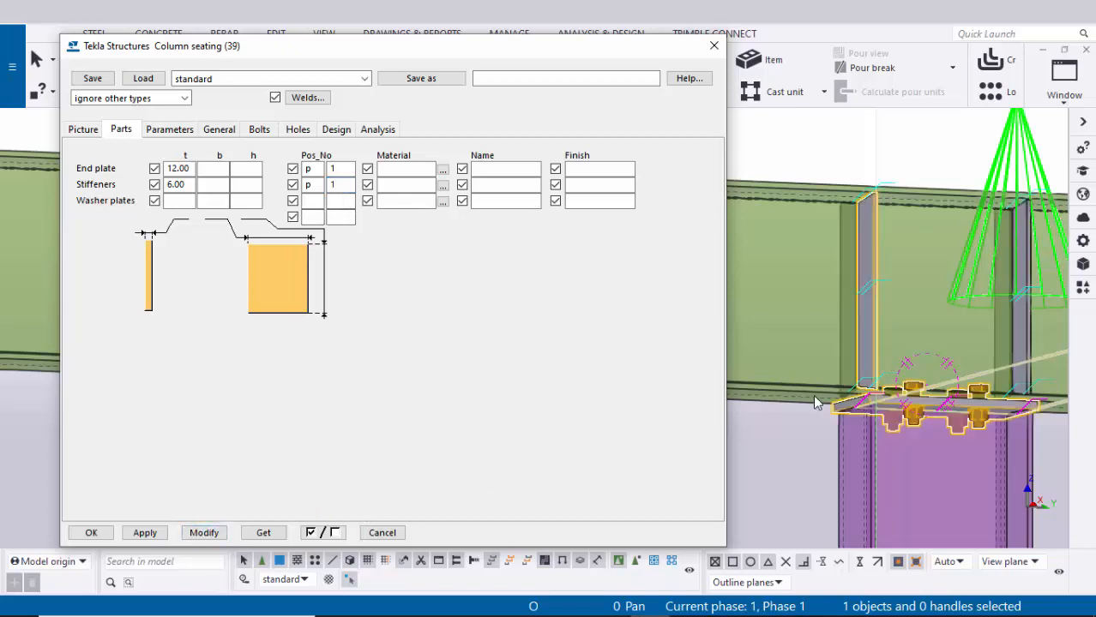
click(868, 348)
scroll(948, 307, up, 1)
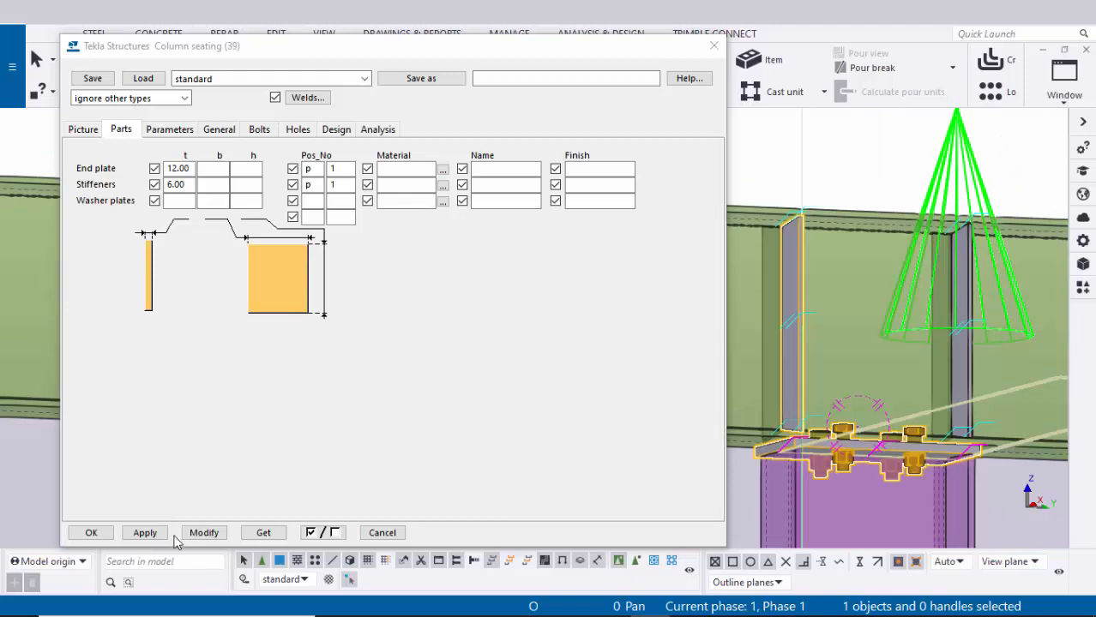
click(204, 532)
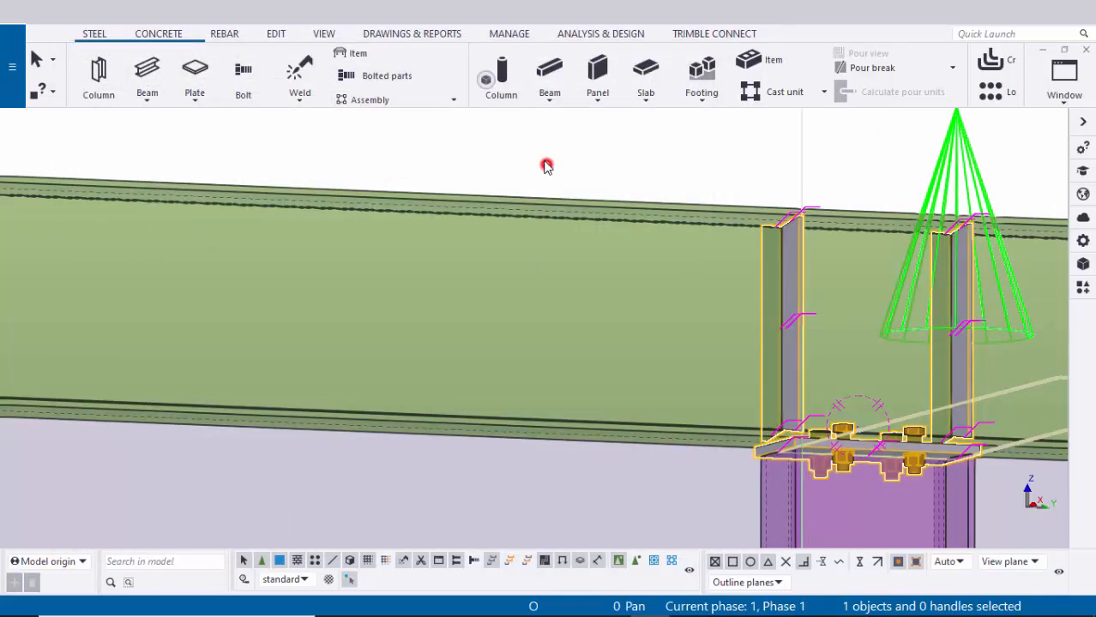
- Redraw the view, return the parts to opaque shading, and examine the stiffeners at the middle column and the frame's connections
click(546, 167)
right_click(537, 154)
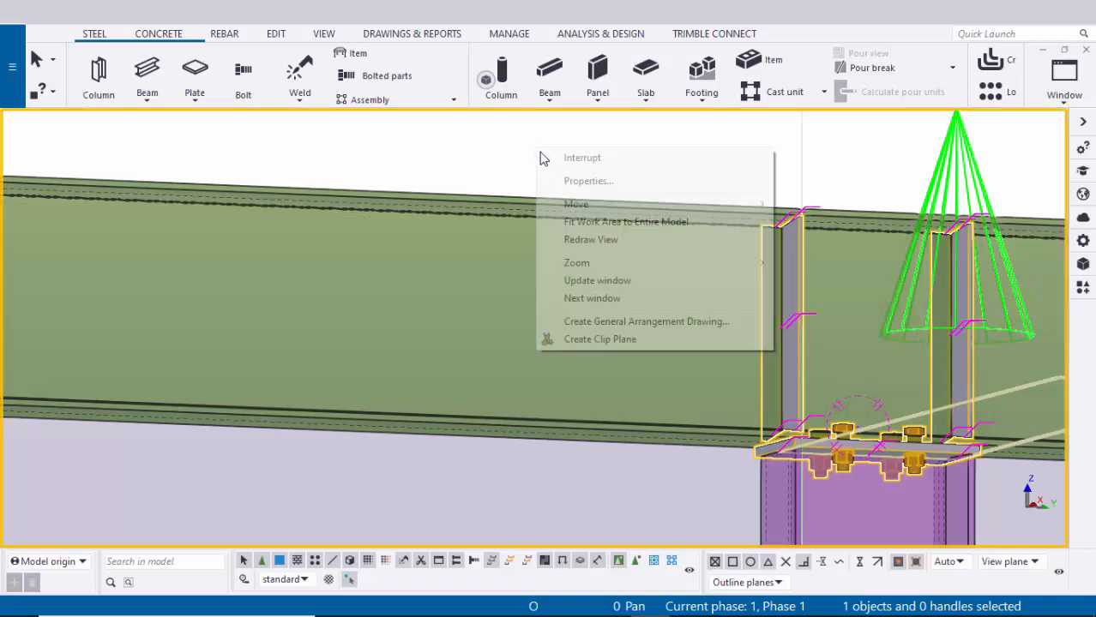
click(582, 242)
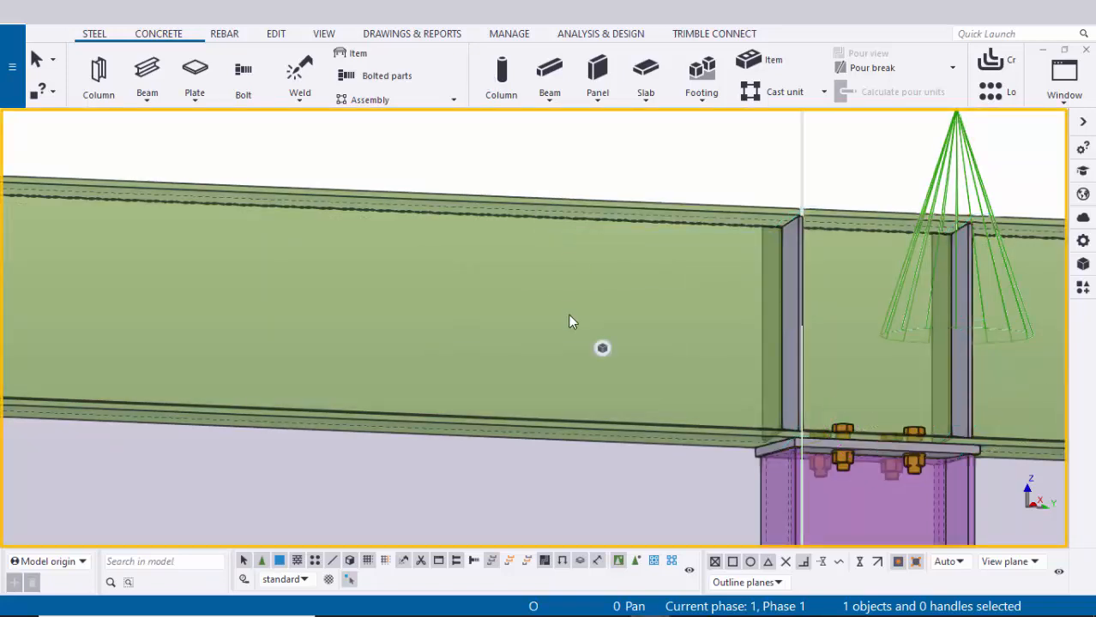
key(ctrl+4)
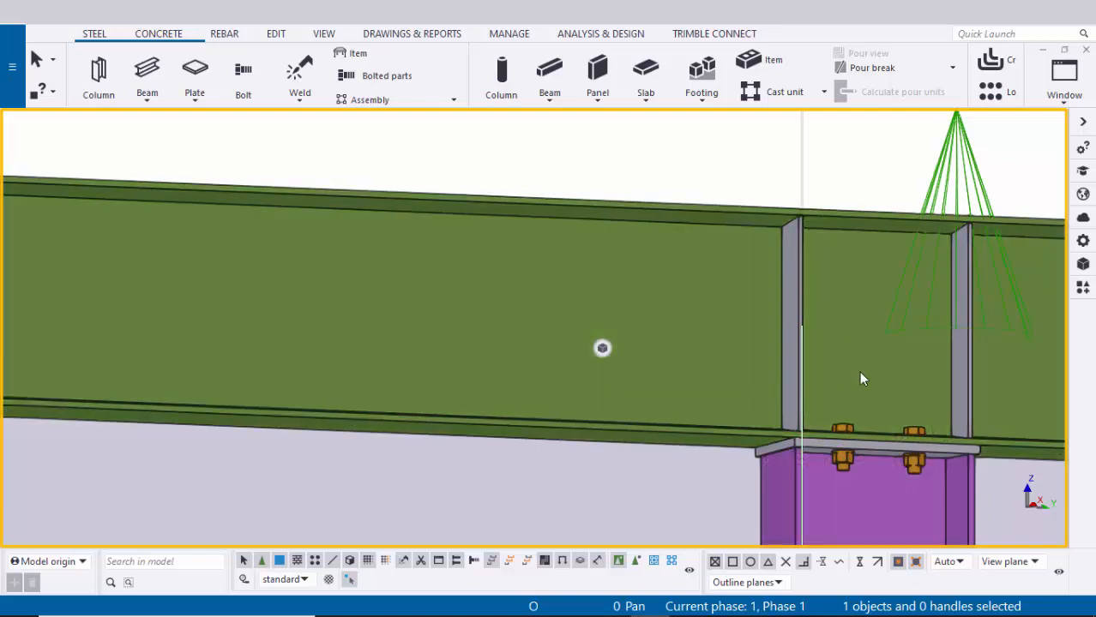
ctrl+middle_drag(722, 459, 843, 406)
scroll(811, 401, down, 5)
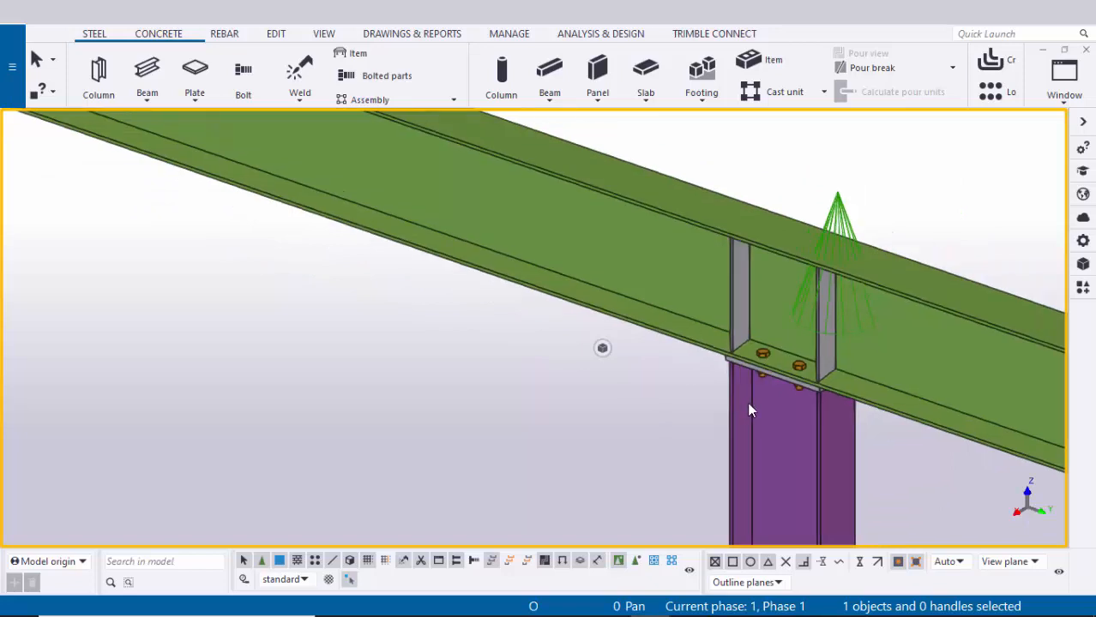
ctrl+middle_drag(747, 410, 480, 409)
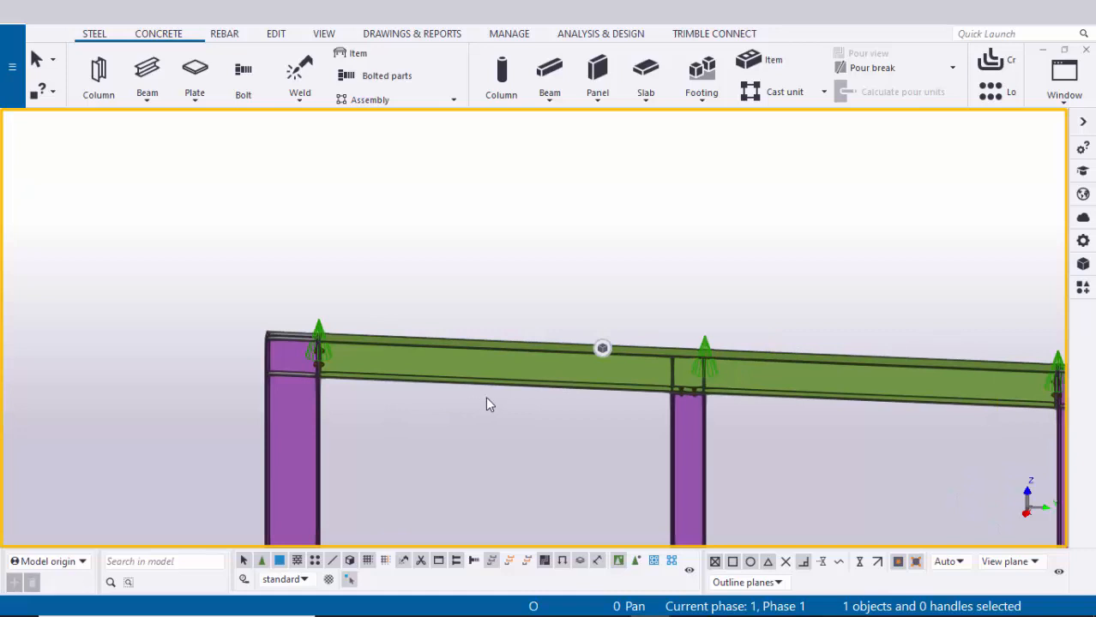
- Number the series of the selected beam with its connected parts and save the numbers
click(396, 36)
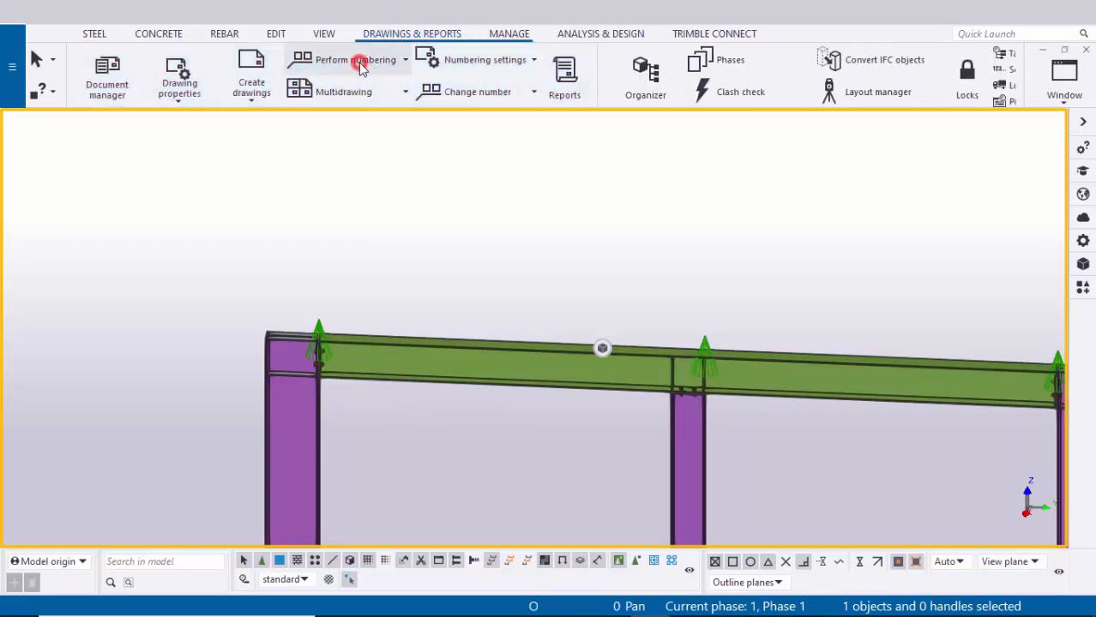
click(359, 64)
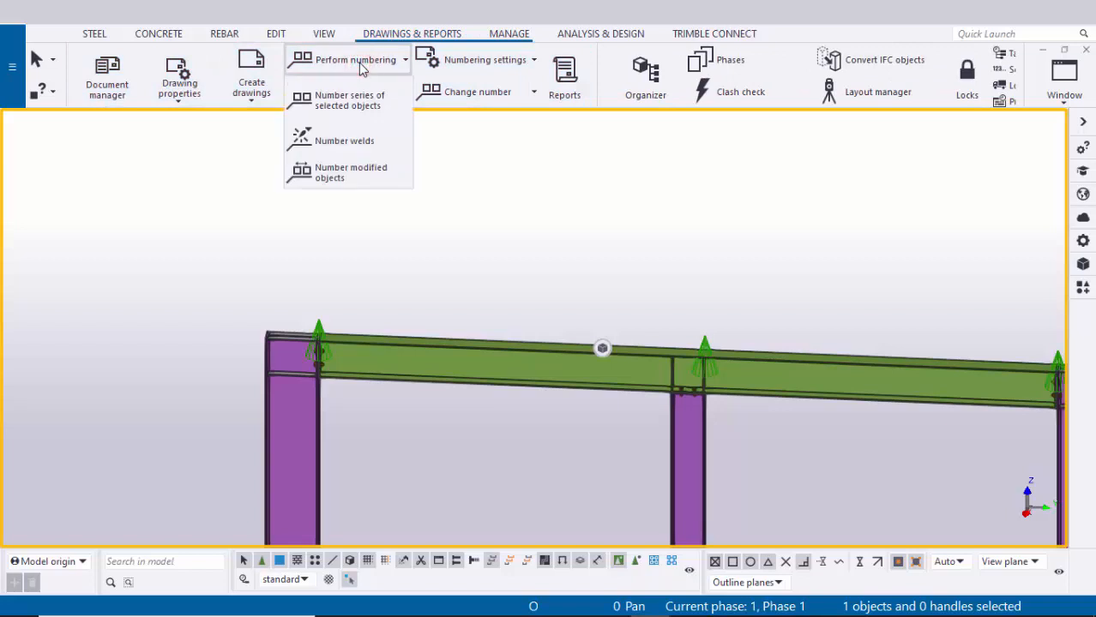
click(550, 376)
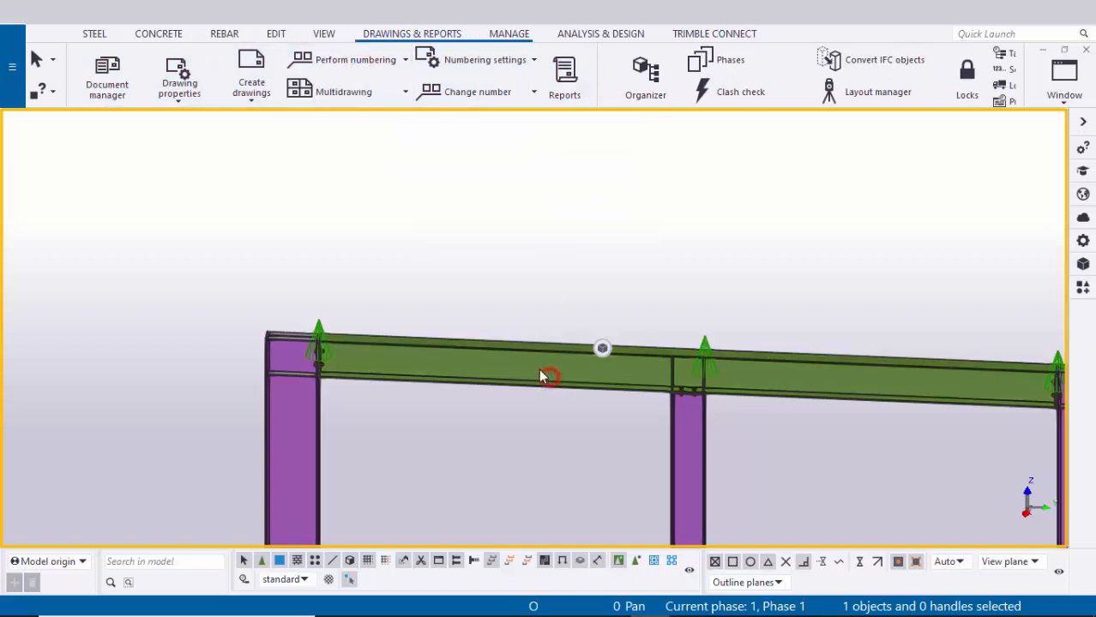
click(370, 64)
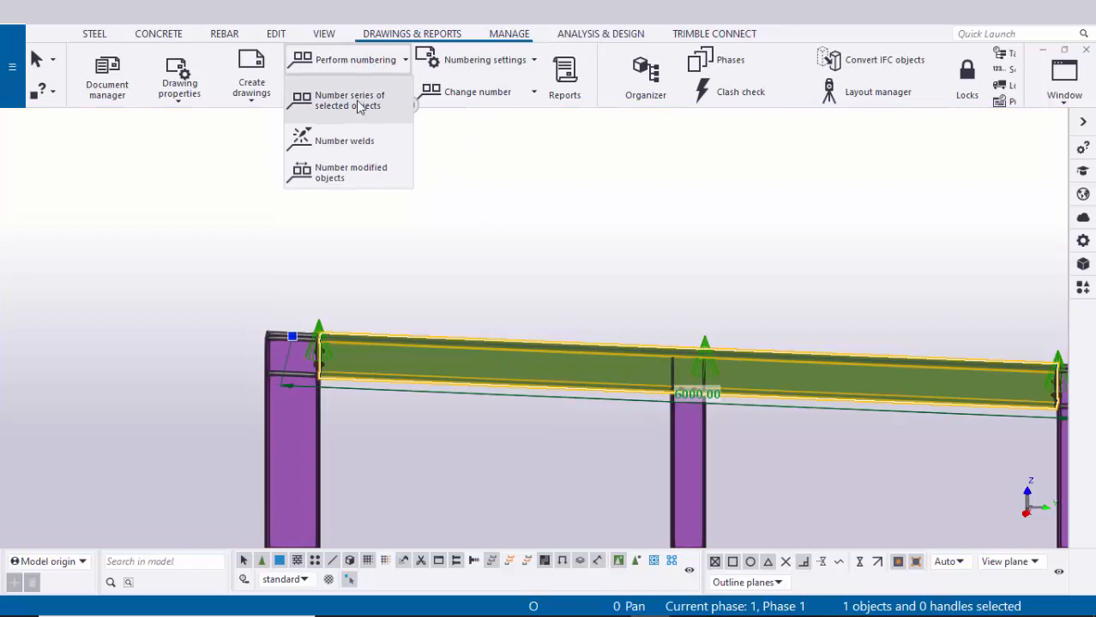
click(370, 106)
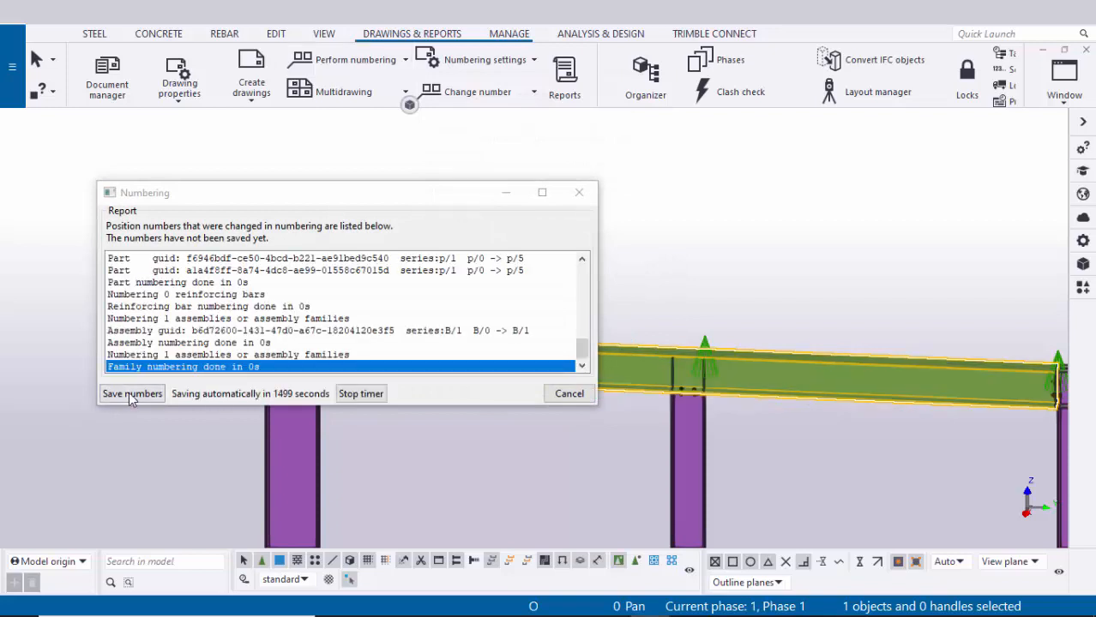
click(129, 394)
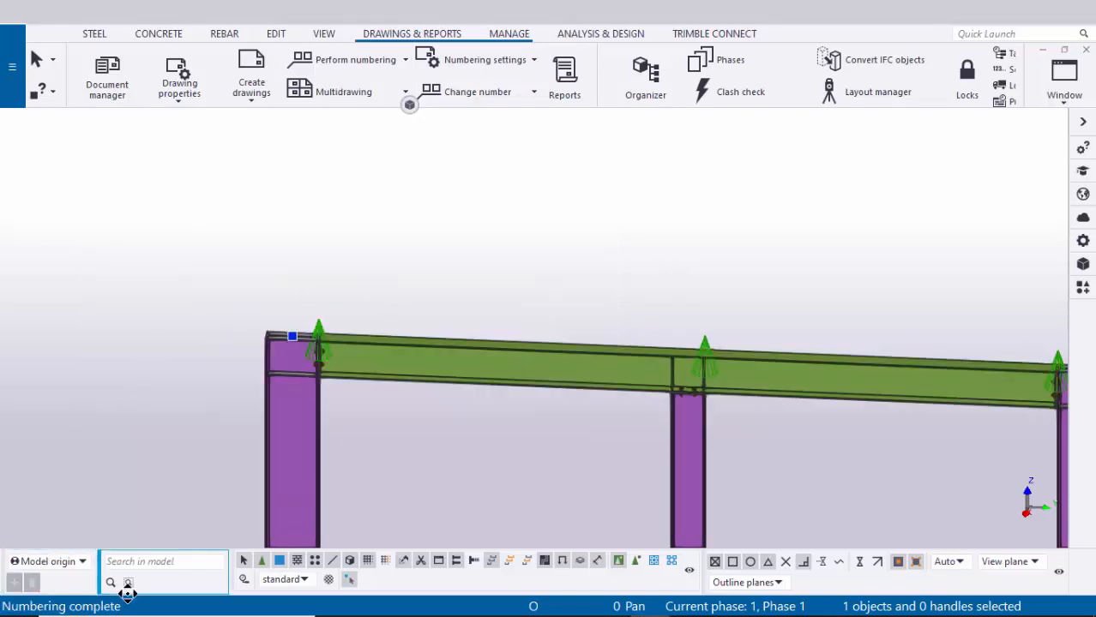
- Create an assembly drawing of the horizontal beam spanning between the two outer columns
click(498, 289)
click(490, 293)
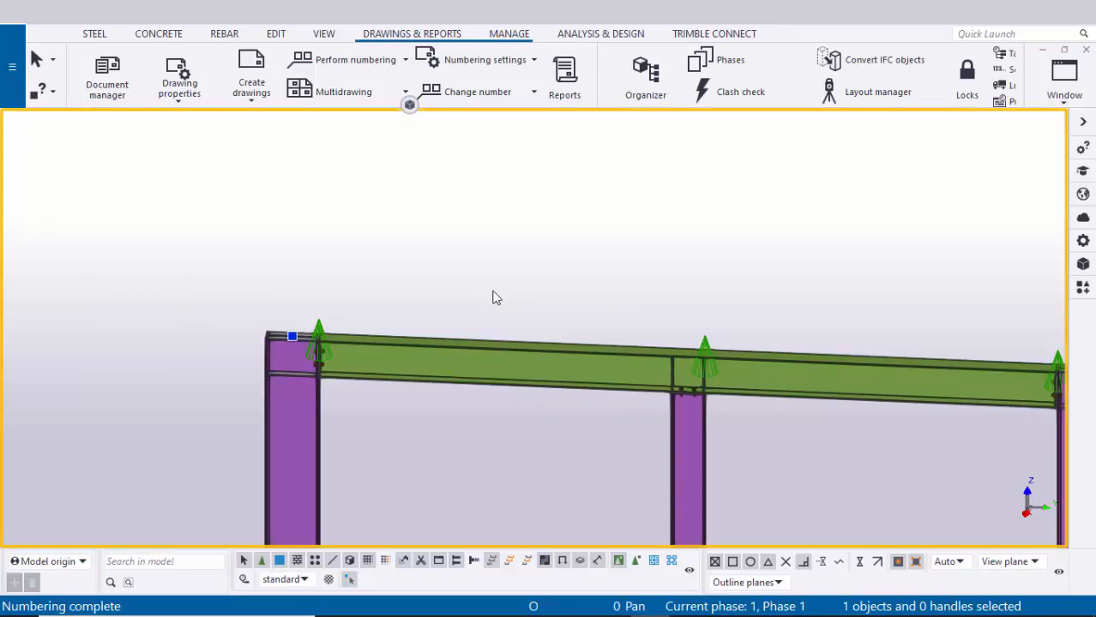
middle_drag(494, 299, 417, 364)
click(396, 367)
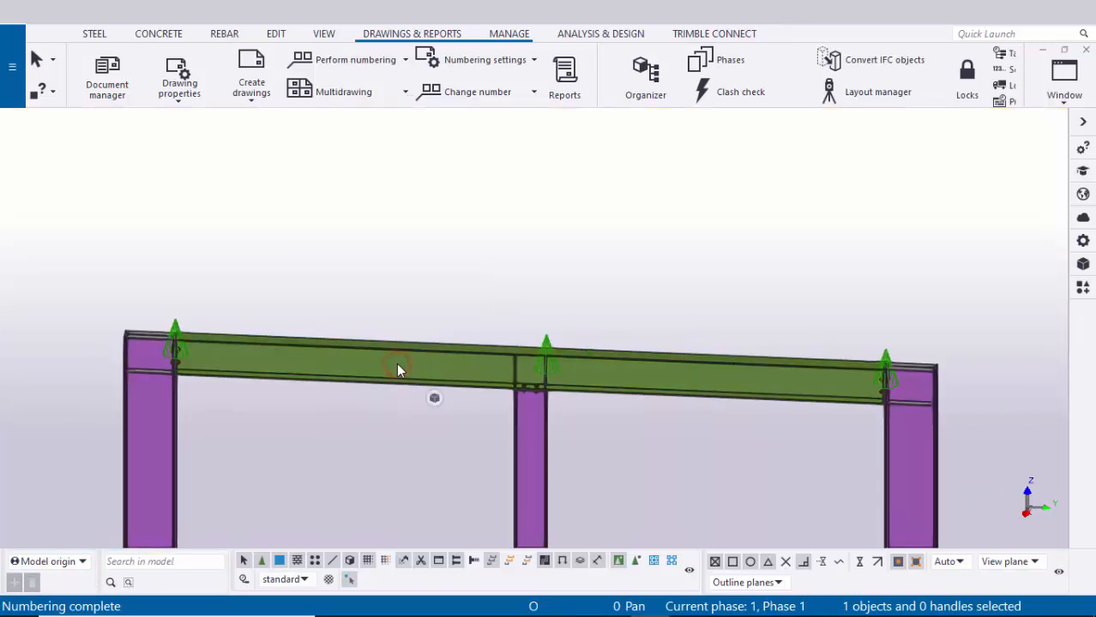
right_click(397, 371)
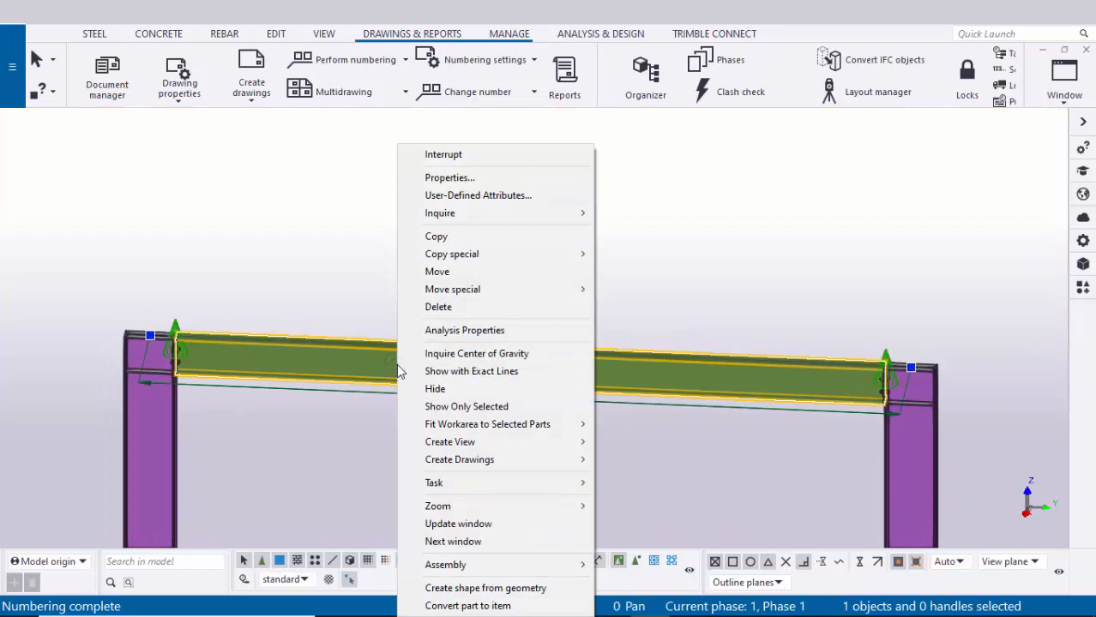
mouse_move(476, 460)
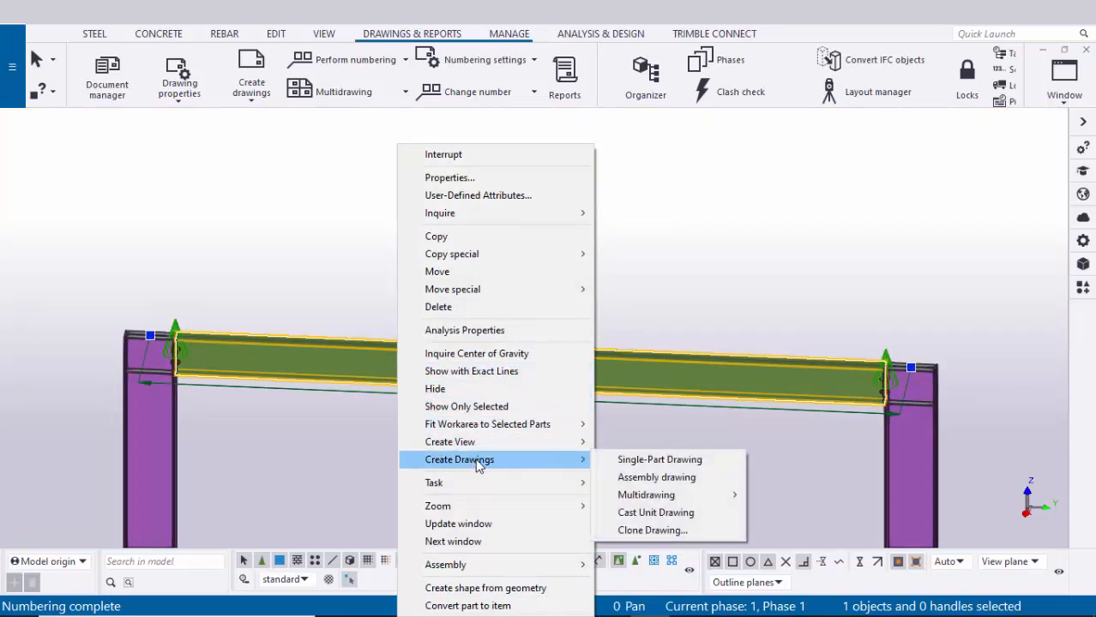
click(687, 477)
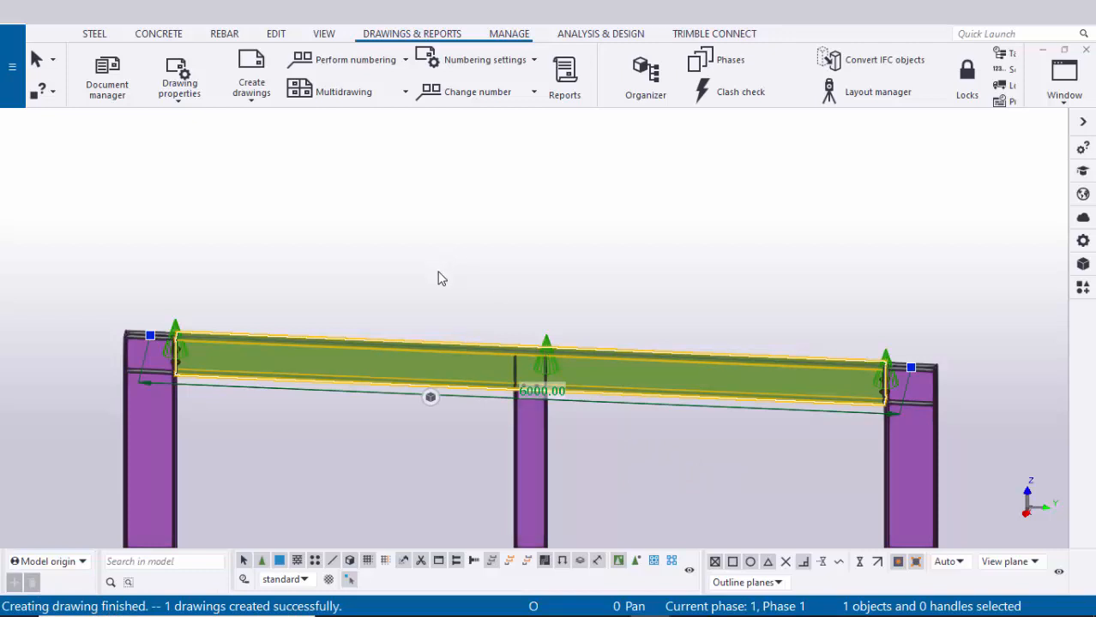
- List the model's documents, open the assembly drawing marked B.1 and close the document list
key(ctrl+l)
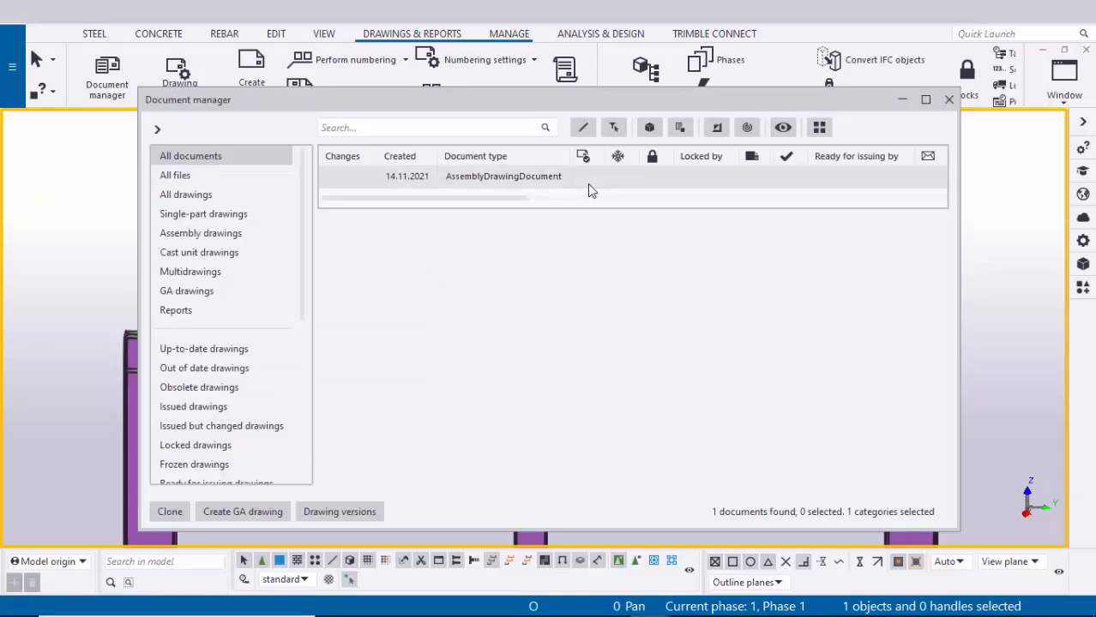
scroll(588, 183, right, 3)
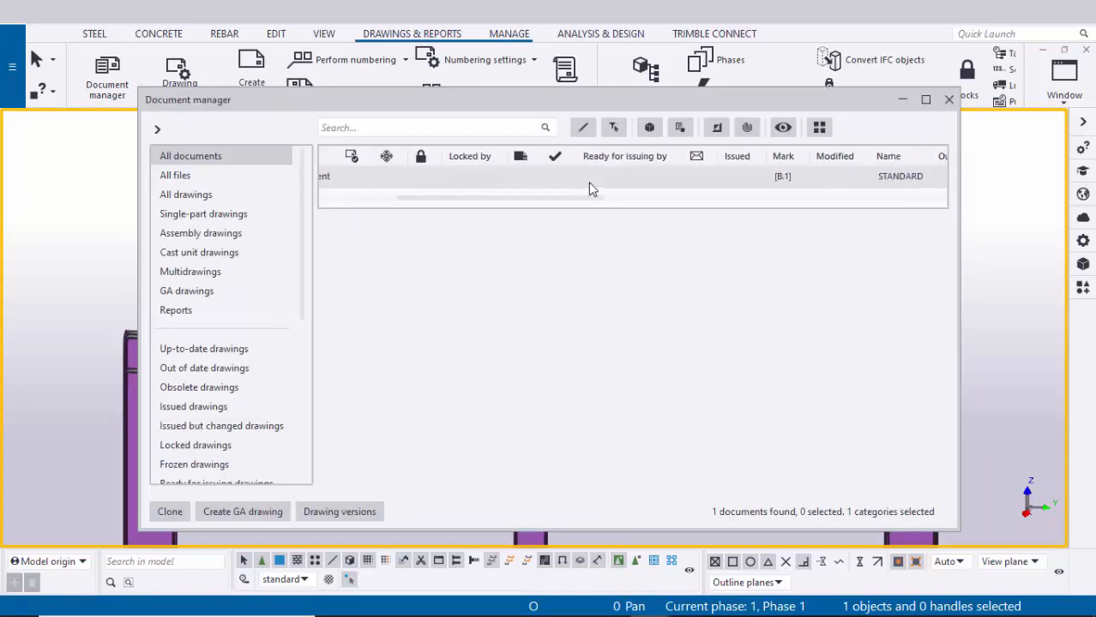
click(783, 177)
click(768, 179)
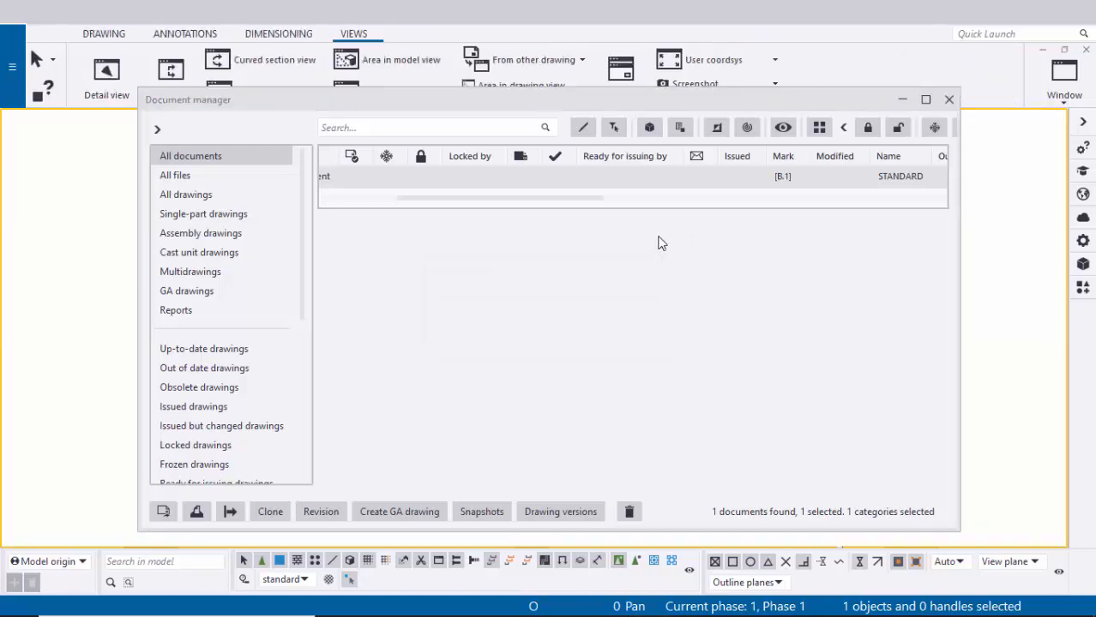
click(950, 100)
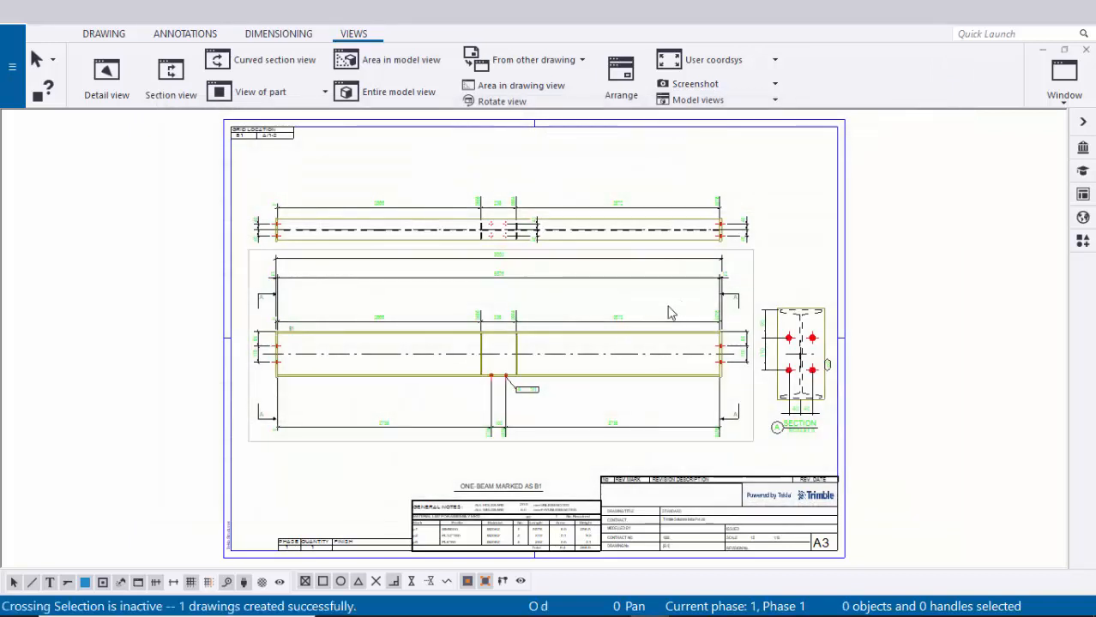
- Delete the beam's top view and the section A view from the drawing, keeping the front view
scroll(567, 360, up, 1)
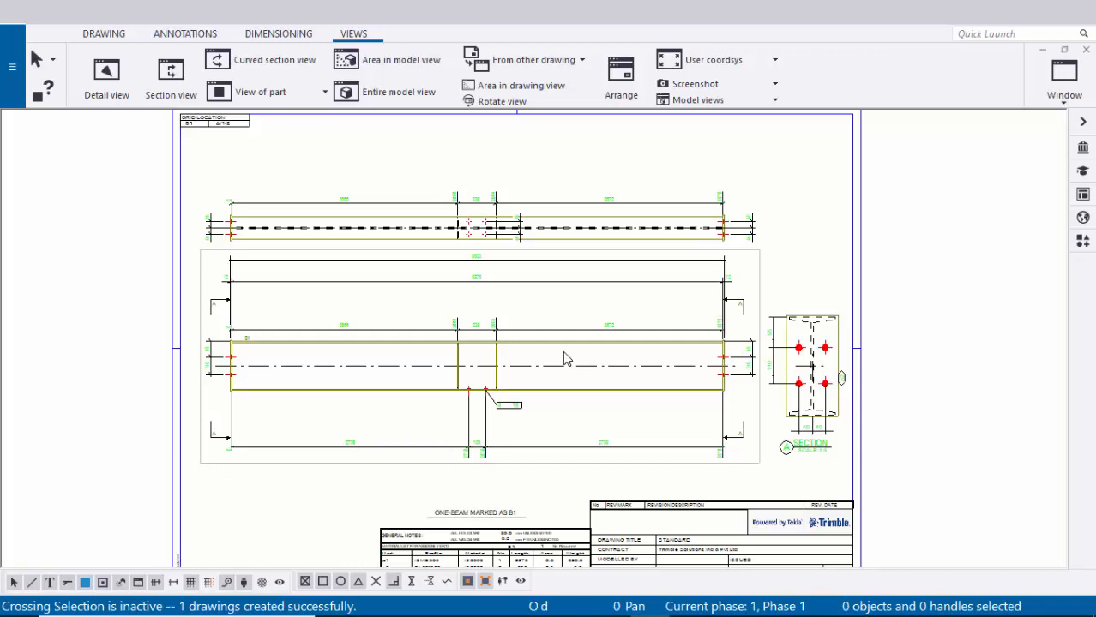
scroll(738, 275, up, 3)
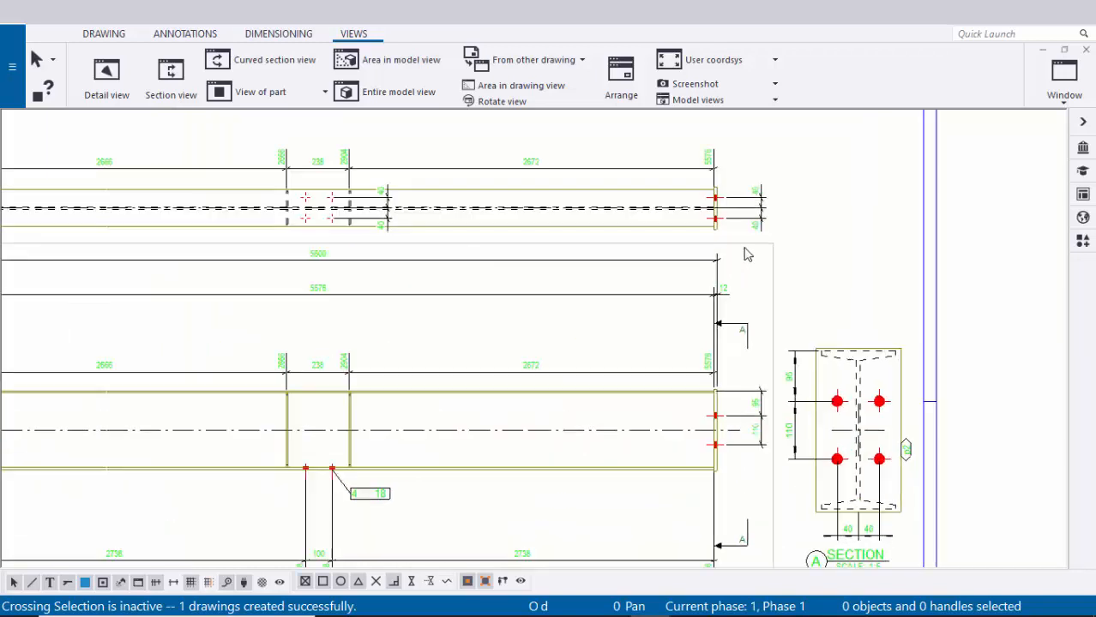
click(629, 181)
key(Delete)
scroll(762, 255, down, 4)
middle_drag(806, 340, 724, 235)
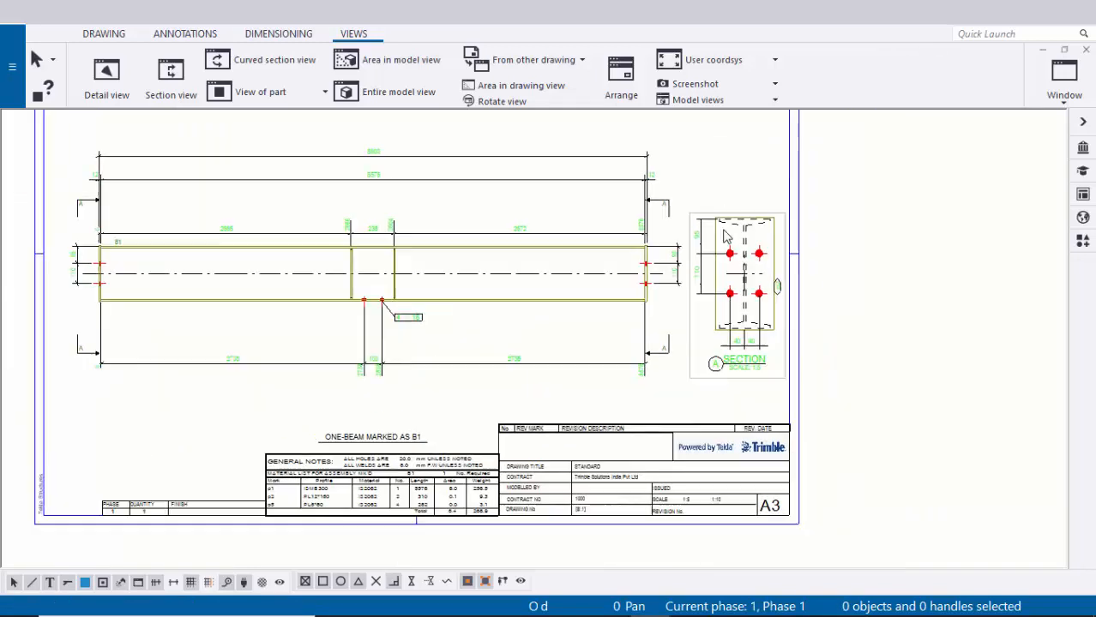
scroll(753, 360, up, 7)
click(751, 414)
key(Delete)
scroll(747, 360, down, 4)
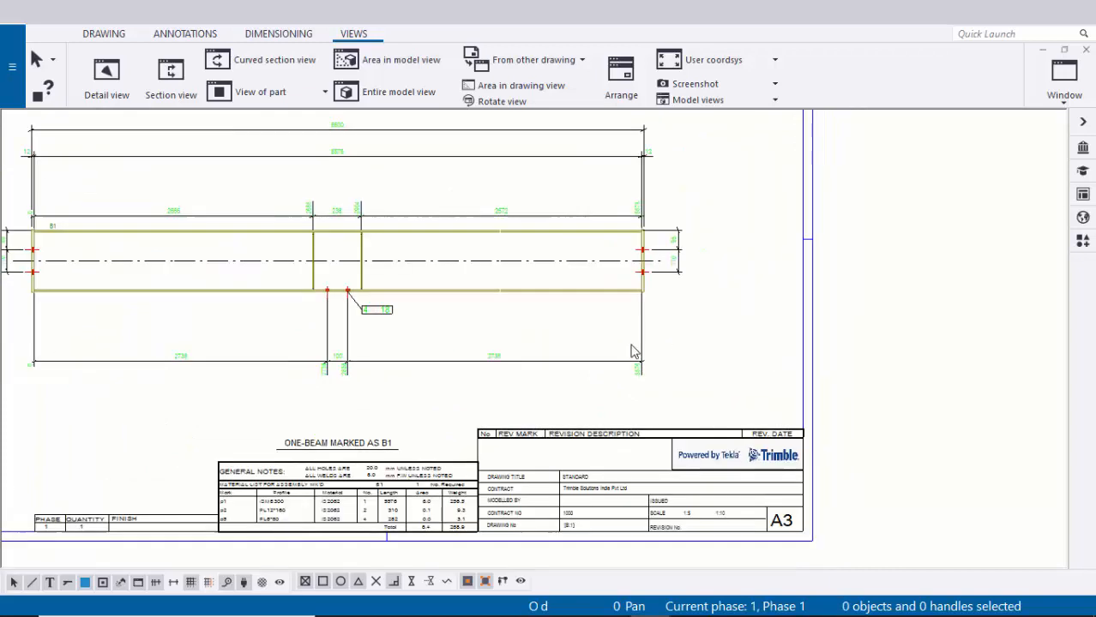
mouse_move(633, 350)
middle_down()
mouse_move(739, 348)
mouse_move(786, 394)
middle_up()
mouse_move(560, 361)
middle_down()
mouse_move(569, 374)
mouse_move(554, 305)
middle_up()
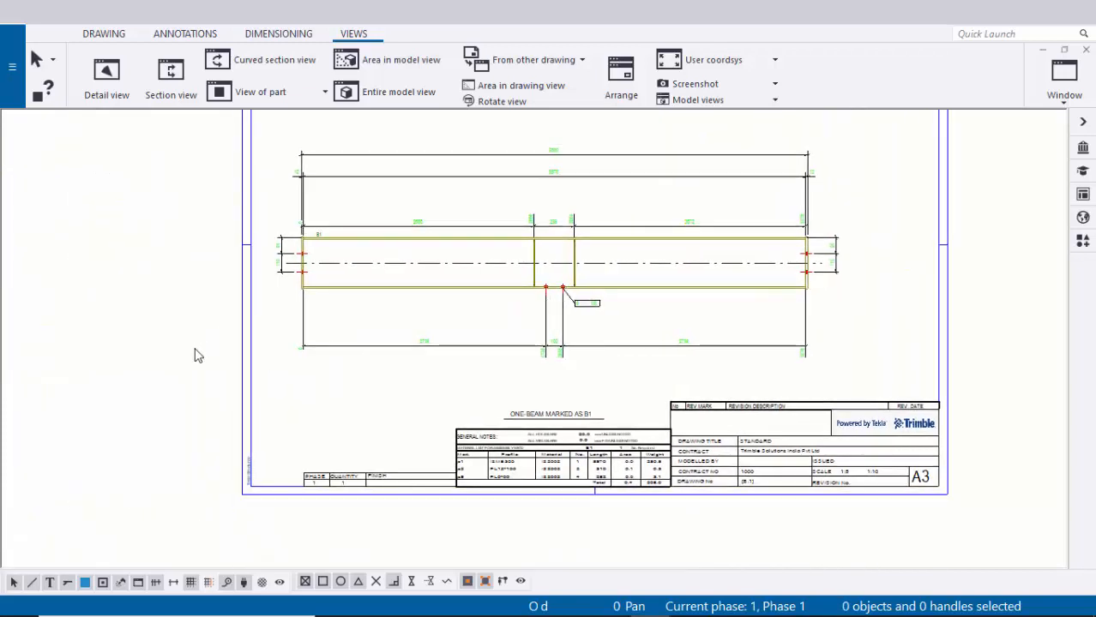
- Restrict selection to dimensions, window-select every dimension around the front view and delete them
click(155, 585)
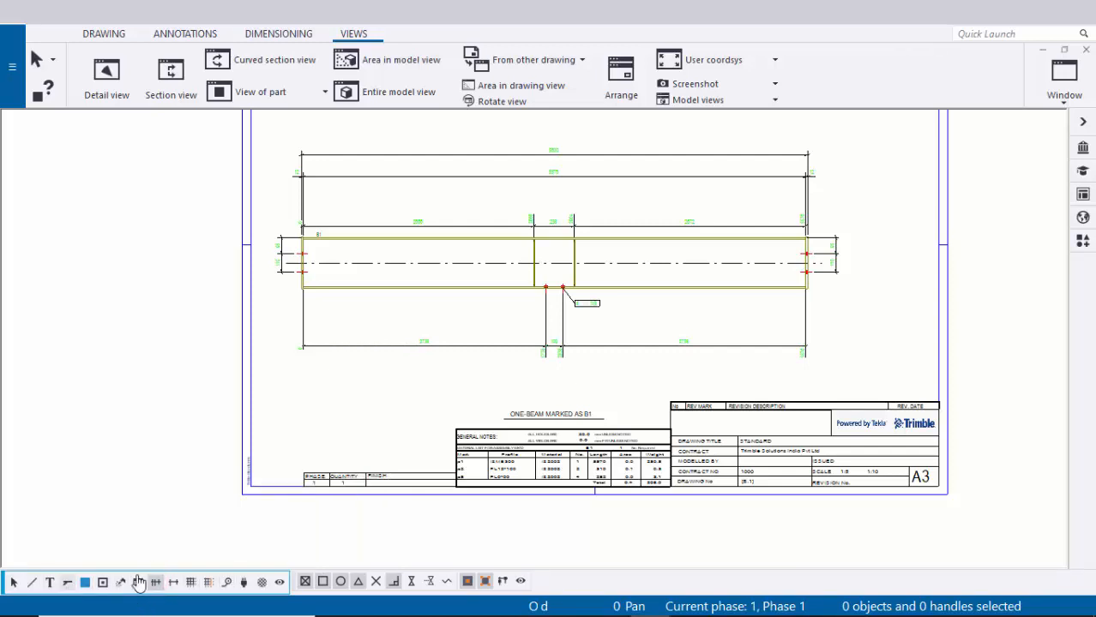
scroll(320, 403, down, 2)
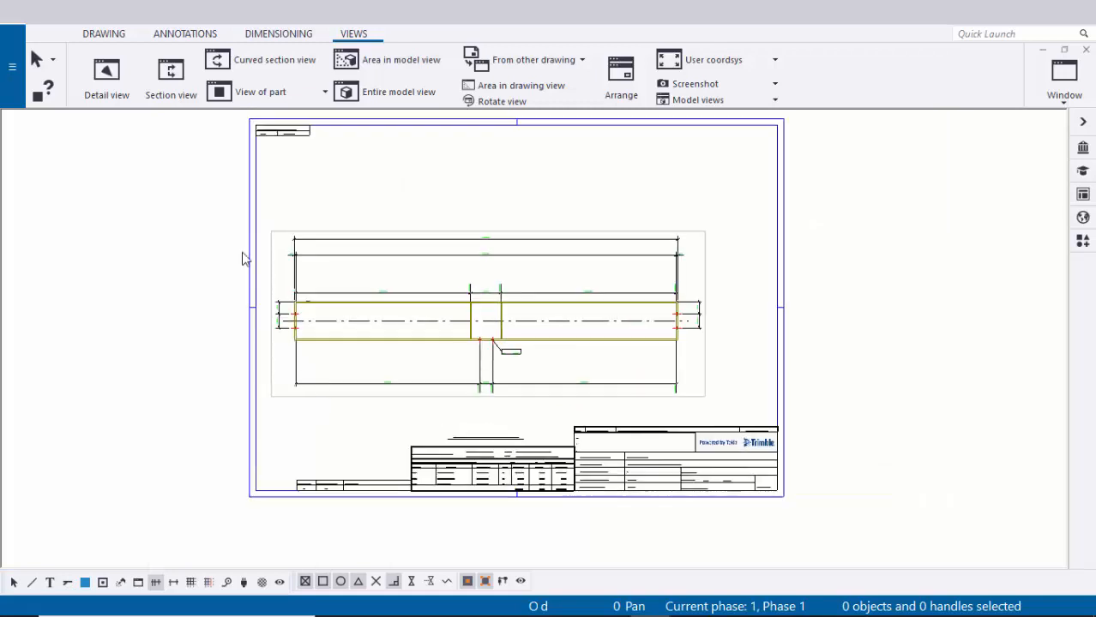
drag(201, 193, 746, 413)
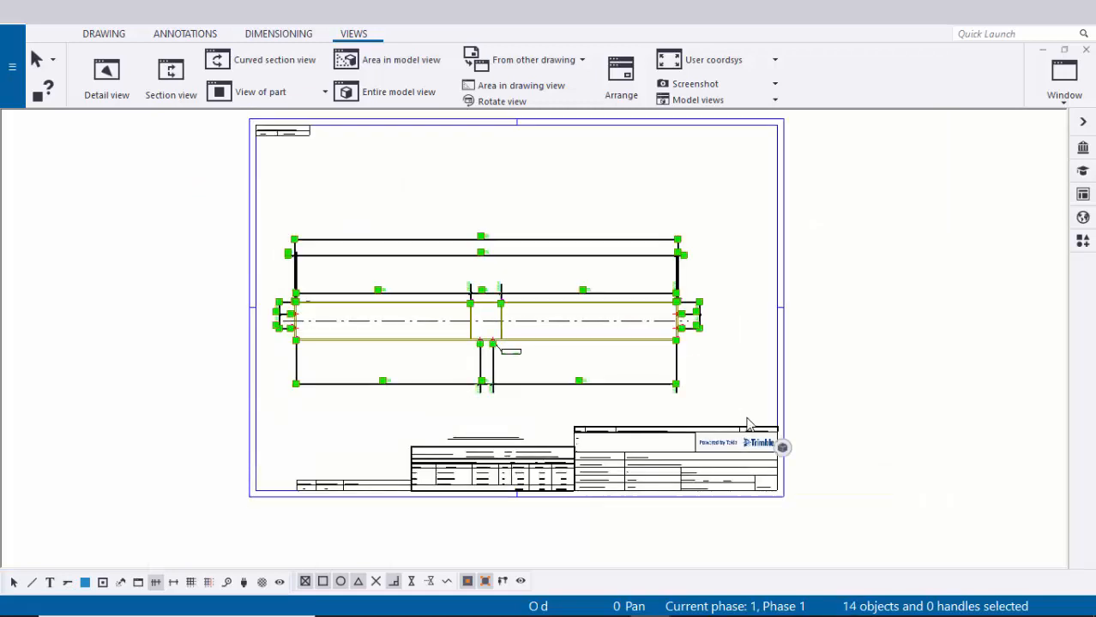
key(Delete)
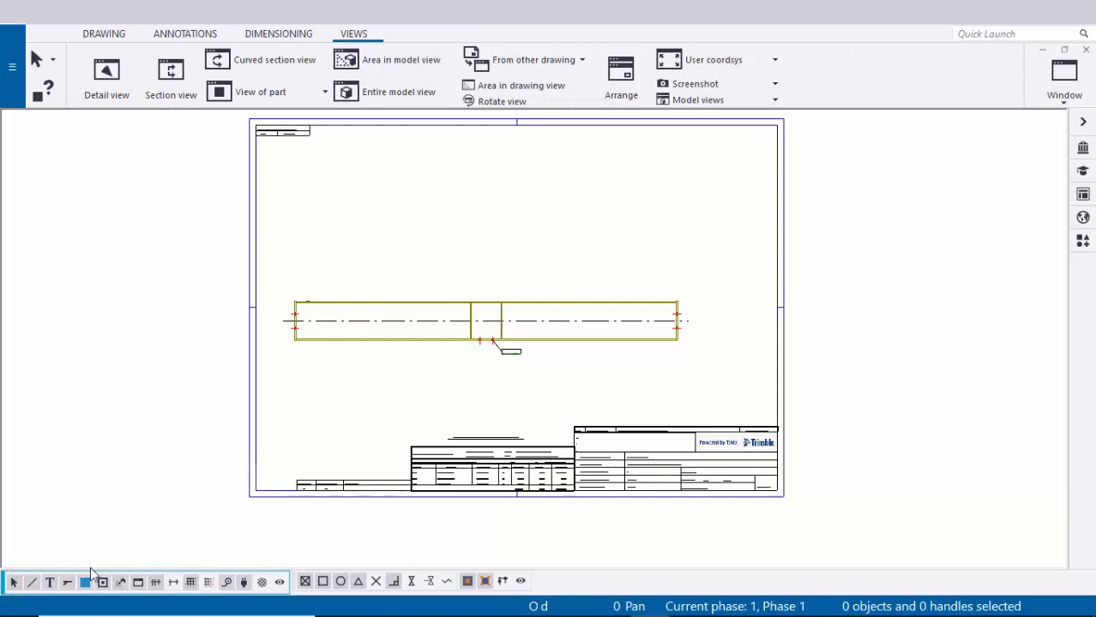
- Delete the bolt mark below the stiffeners and the B1 mark near the beam's left end
scroll(452, 392, up, 6)
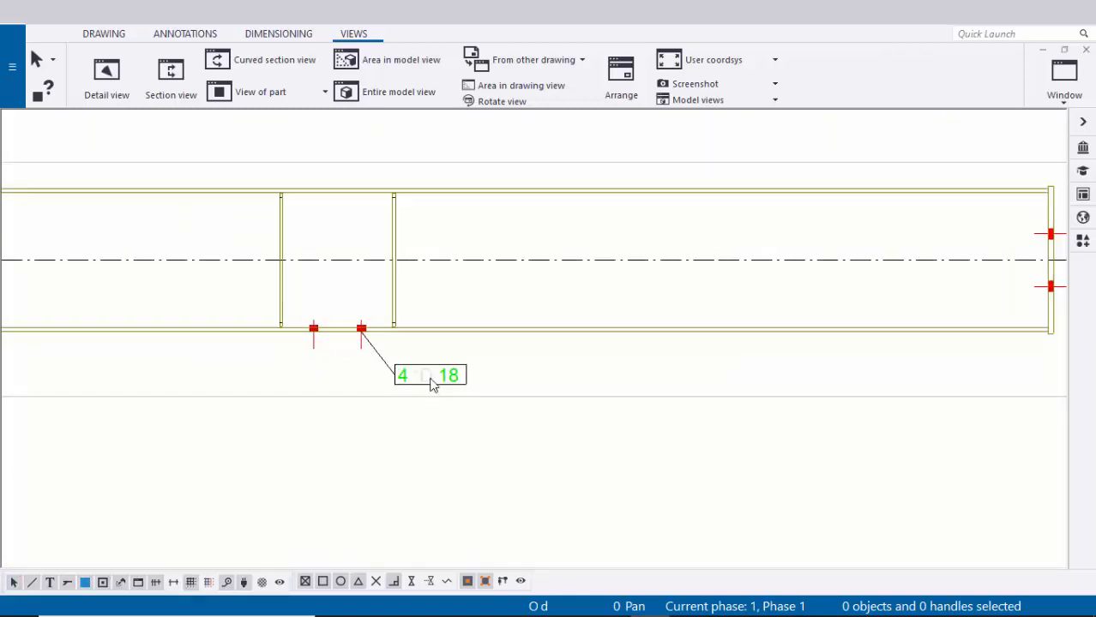
click(431, 382)
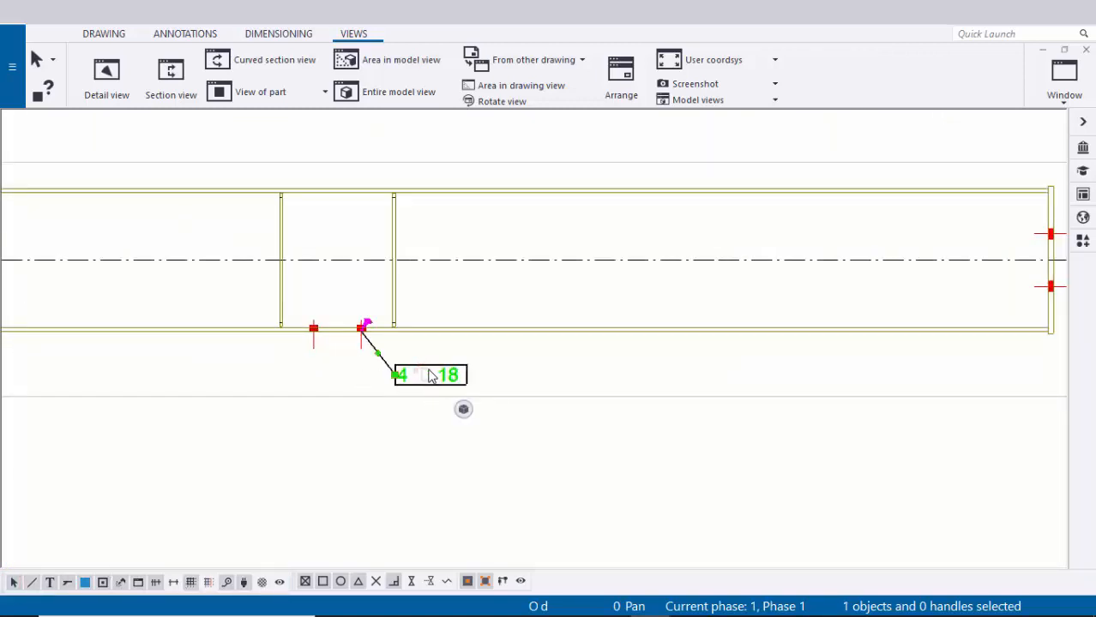
key(Delete)
scroll(333, 387, down, 5)
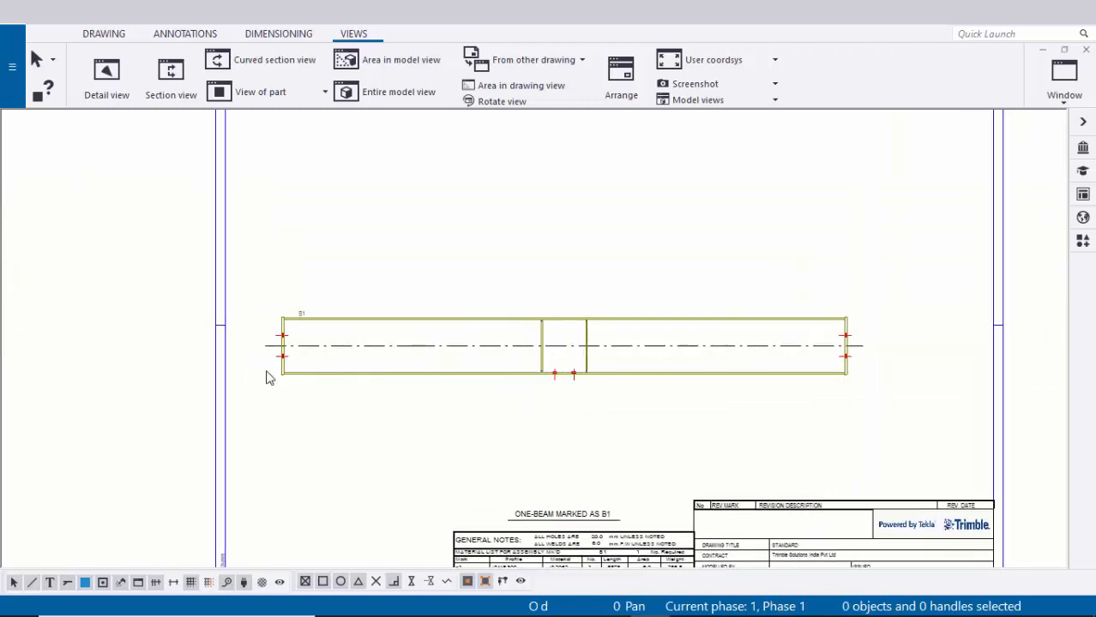
scroll(292, 296, up, 8)
click(316, 322)
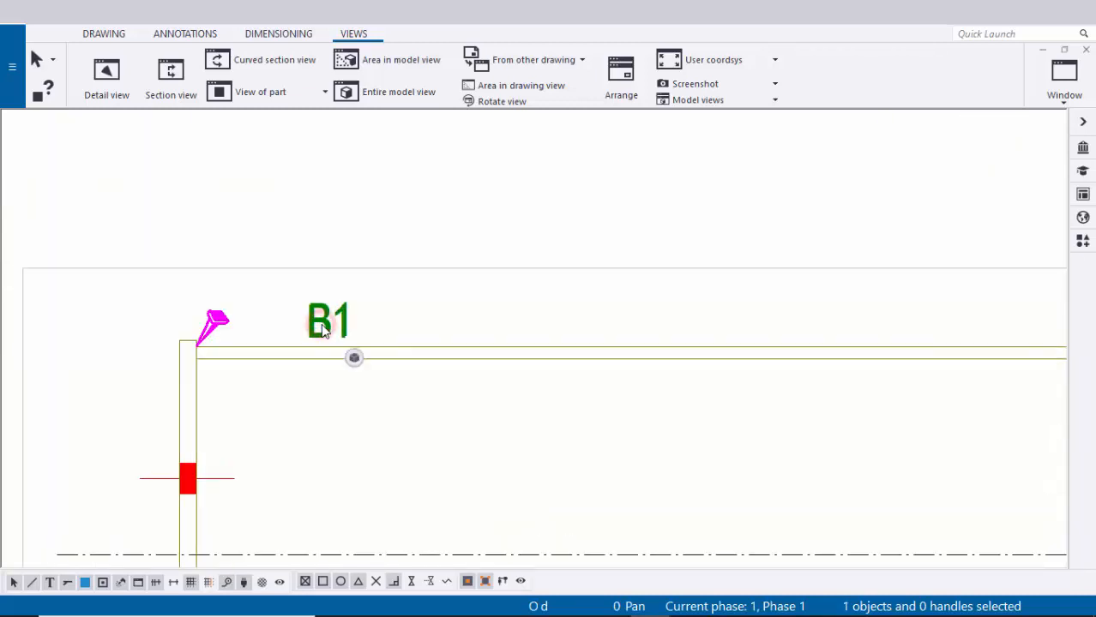
key(Delete)
scroll(334, 360, down, 3)
scroll(666, 372, down, 6)
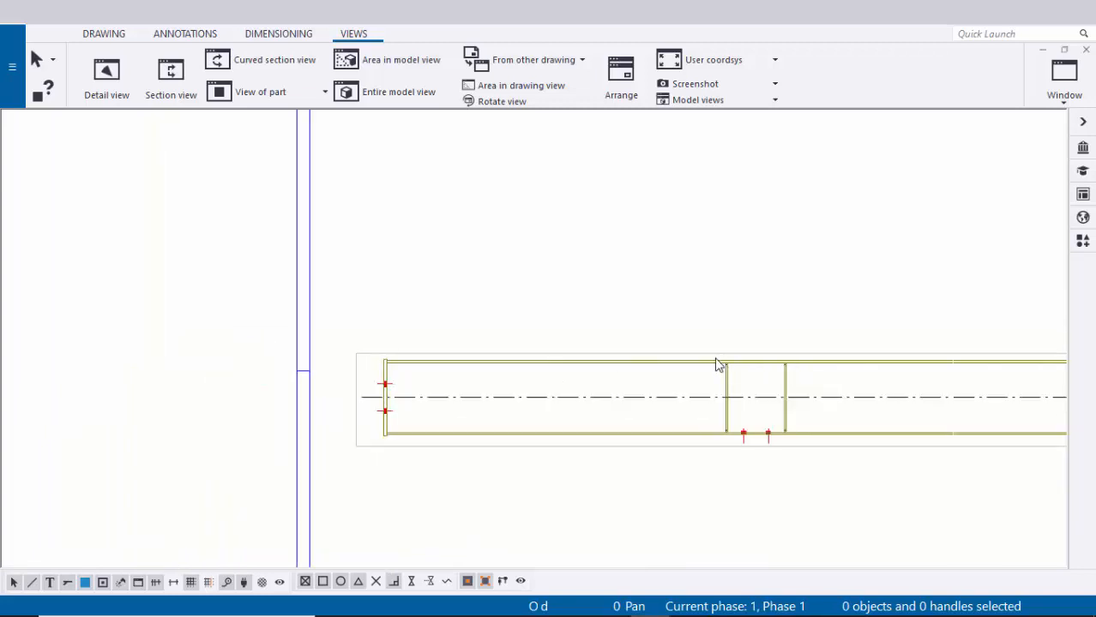
- Move the beam's front view upward to the upper part of the sheet
scroll(624, 403, up, 2)
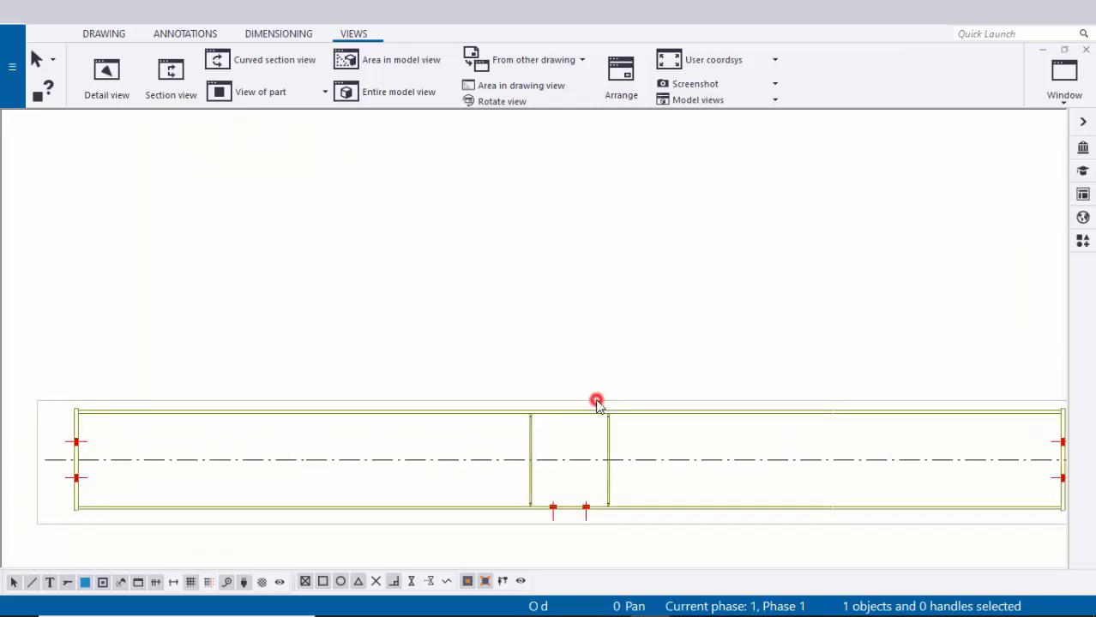
click(597, 403)
scroll(600, 401, down, 3)
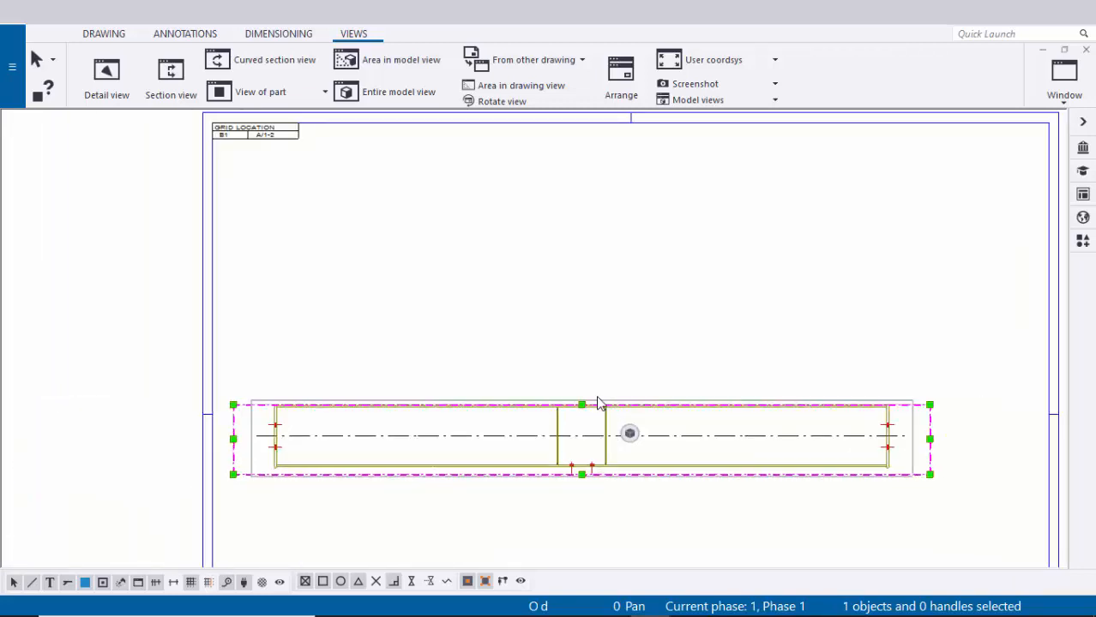
drag(598, 402, 657, 228)
- Examine the front view's parts one by one: the beam, the end plates and the stiffener
scroll(388, 364, up, 4)
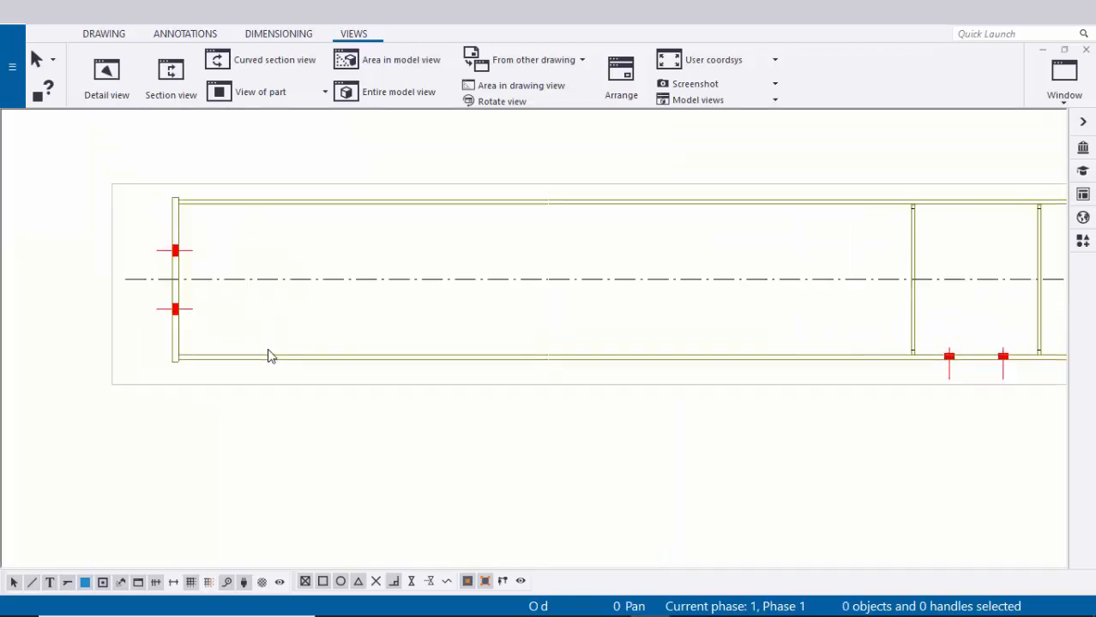
click(284, 358)
click(161, 364)
scroll(431, 382, down, 3)
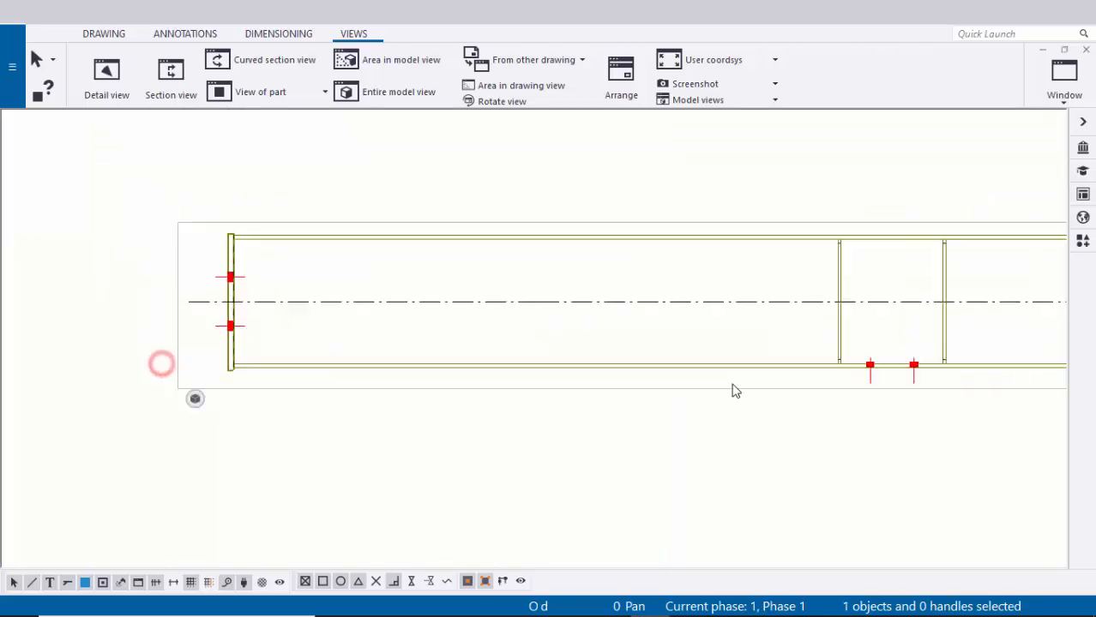
middle_drag(907, 368, 640, 372)
scroll(635, 370, up, 7)
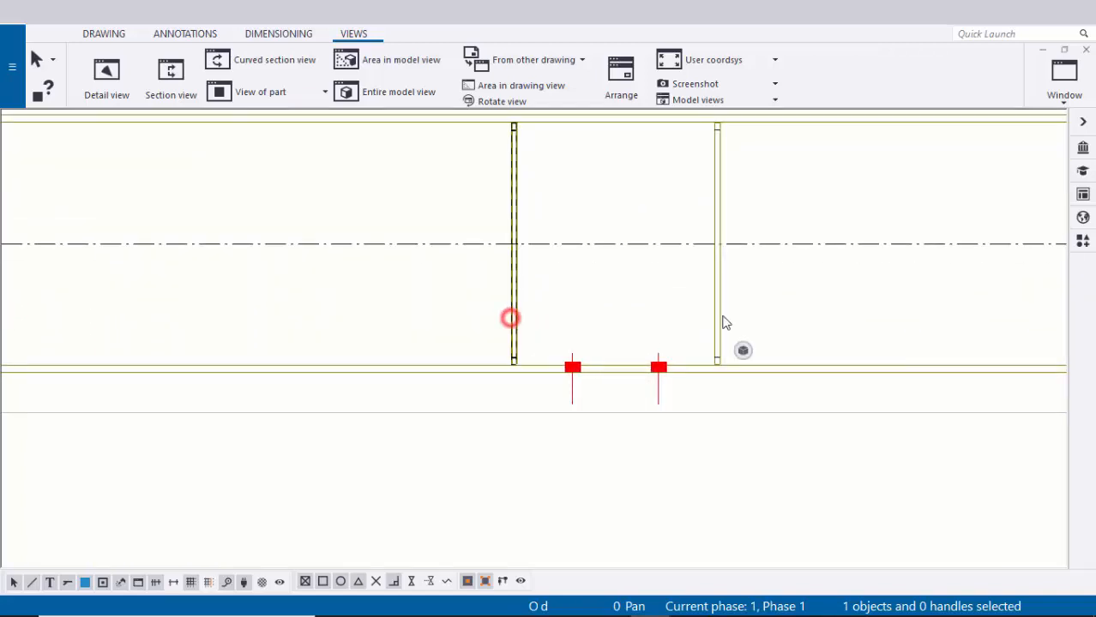
scroll(767, 343, down, 4)
middle_drag(961, 359, 766, 301)
scroll(737, 306, up, 5)
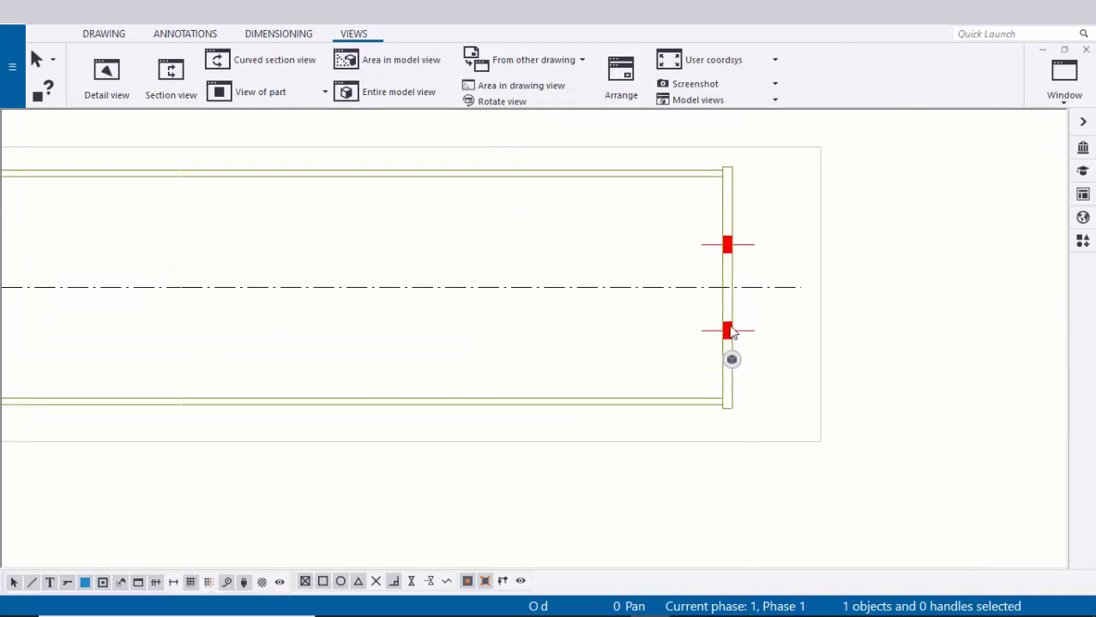
scroll(766, 310, down, 8)
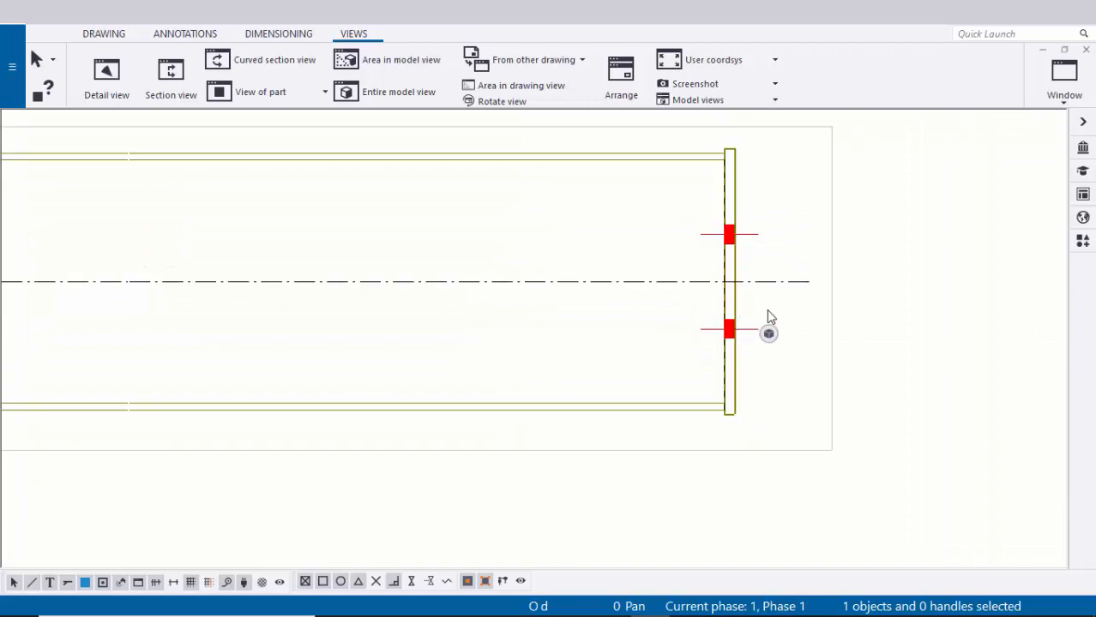
- Turn off the center line in the beam's drawing part properties and apply the change to the front view
middle_drag(258, 337, 441, 328)
scroll(423, 327, up, 2)
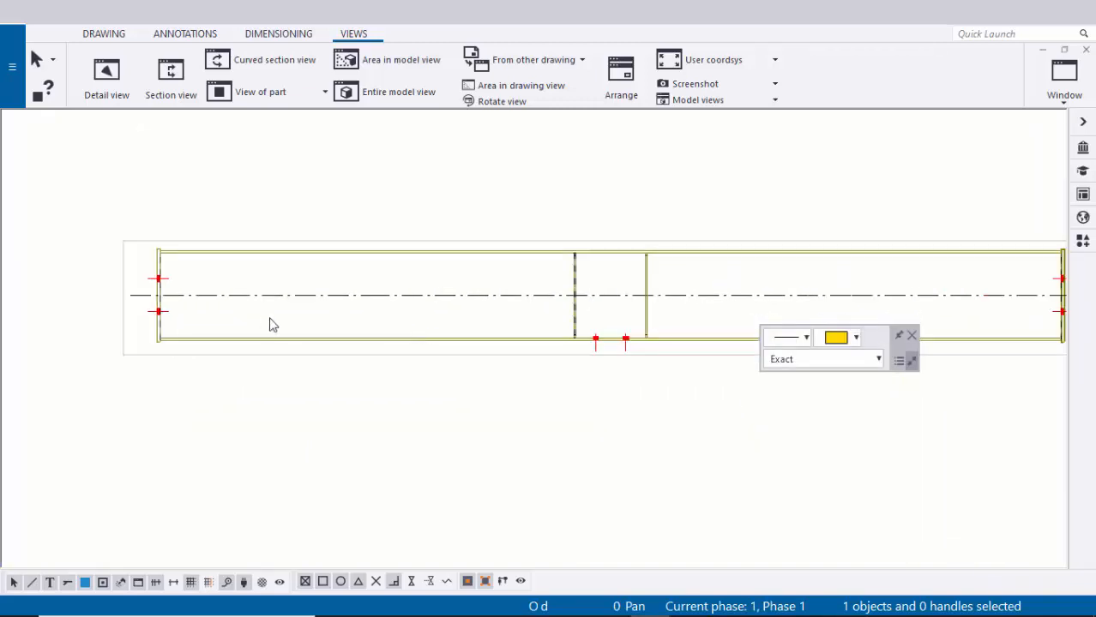
middle_drag(269, 325, 306, 327)
double_click(365, 299)
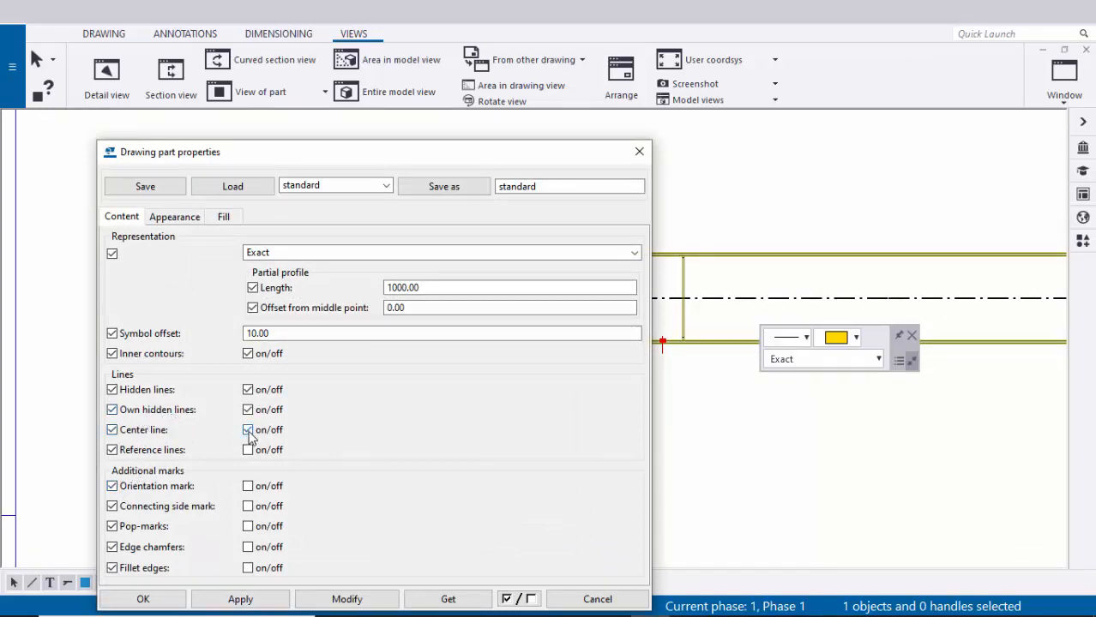
click(344, 600)
click(171, 605)
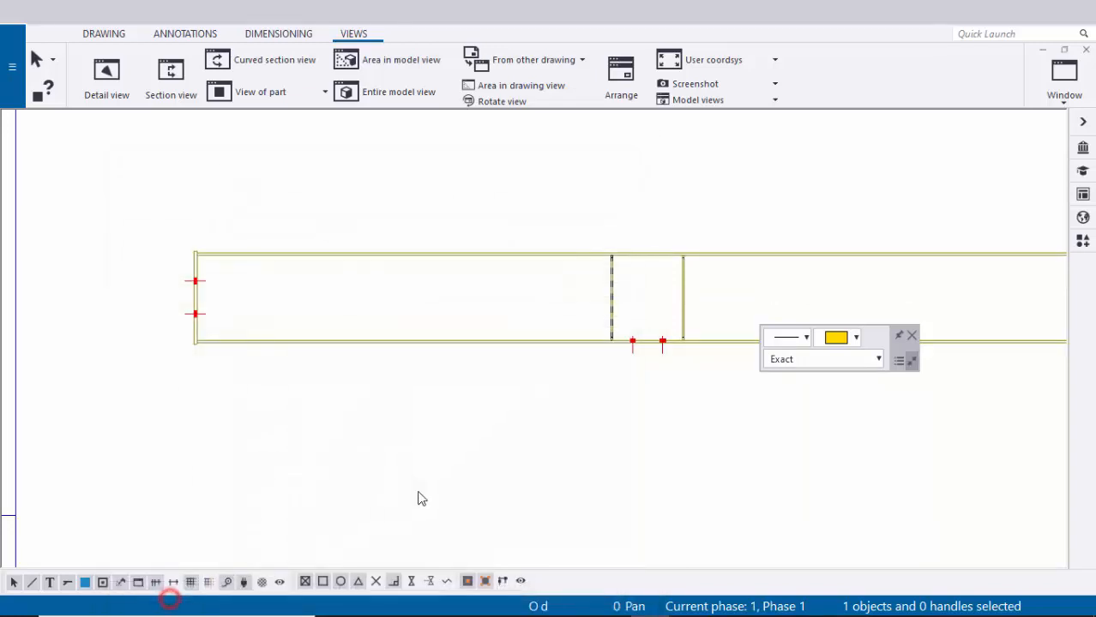
click(408, 473)
scroll(480, 459, down, 2)
scroll(434, 422, up, 2)
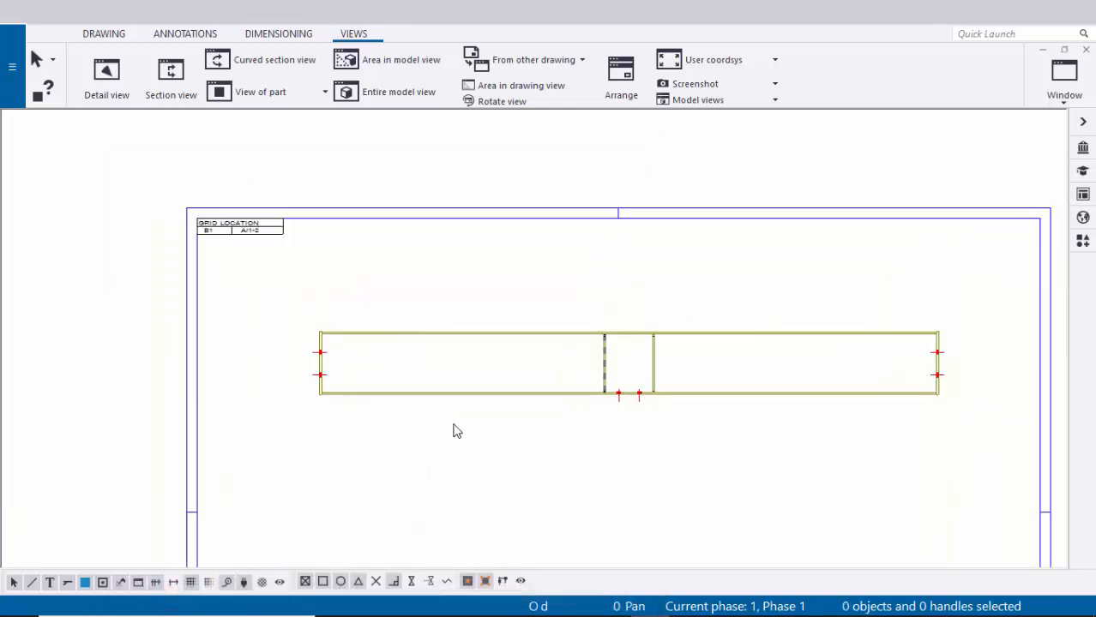
scroll(396, 392, up, 3)
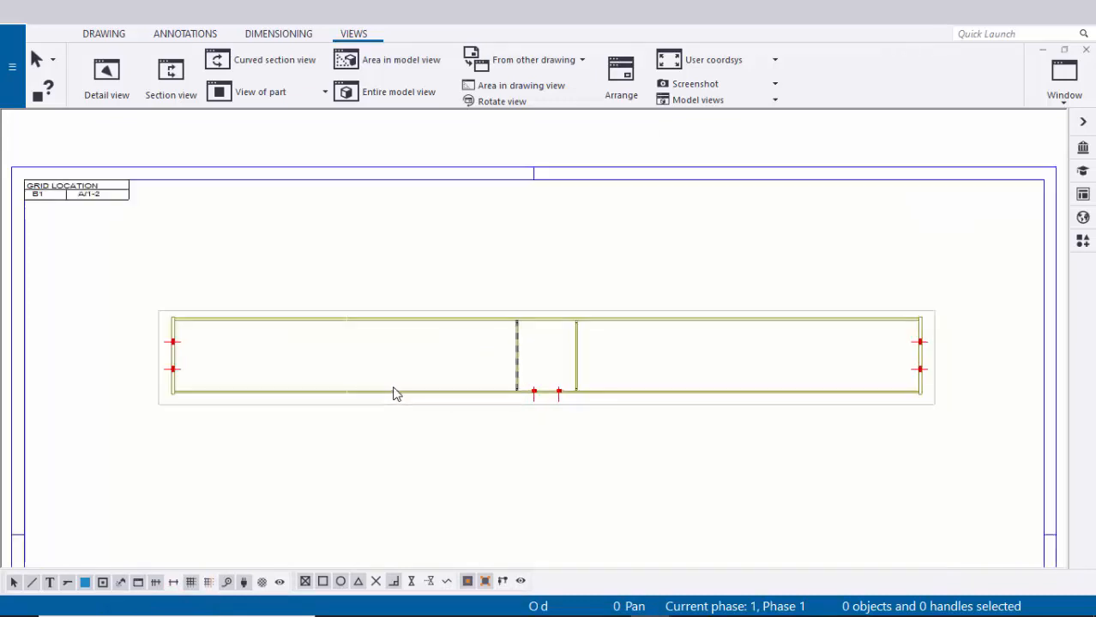
- Turn on the orientation mark in the beam's drawing part properties and apply the change to the front view
scroll(296, 334, up, 2)
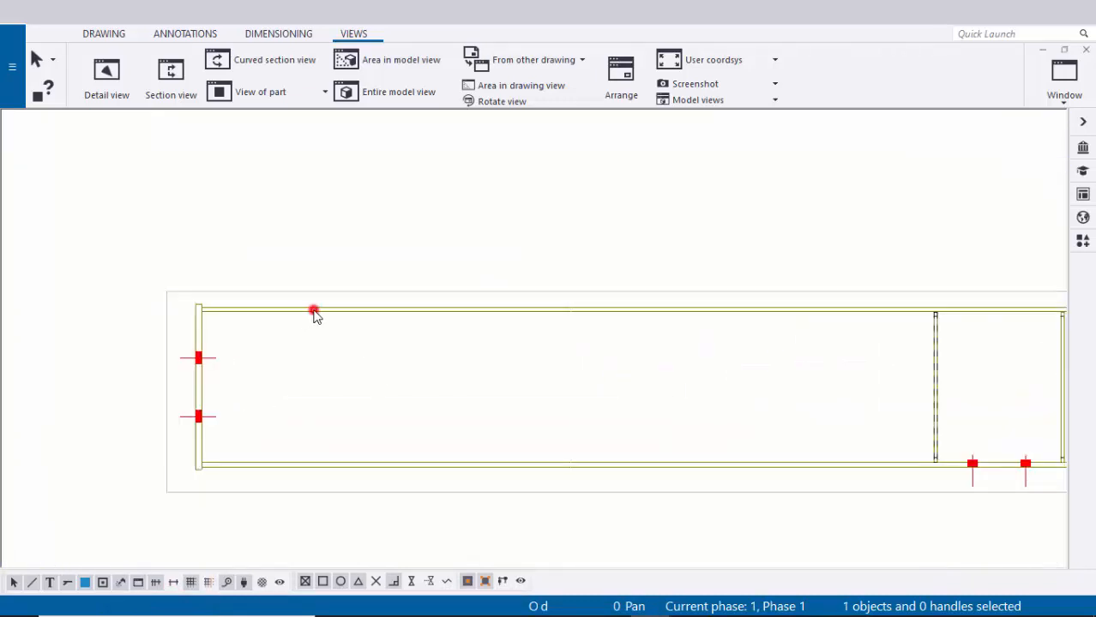
double_click(314, 312)
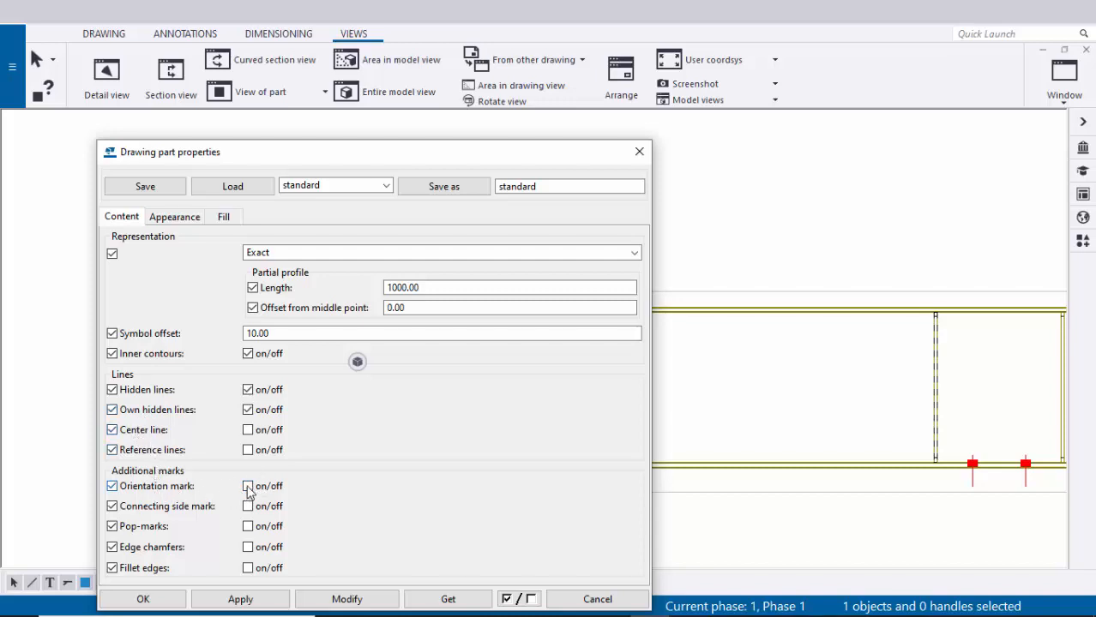
click(240, 599)
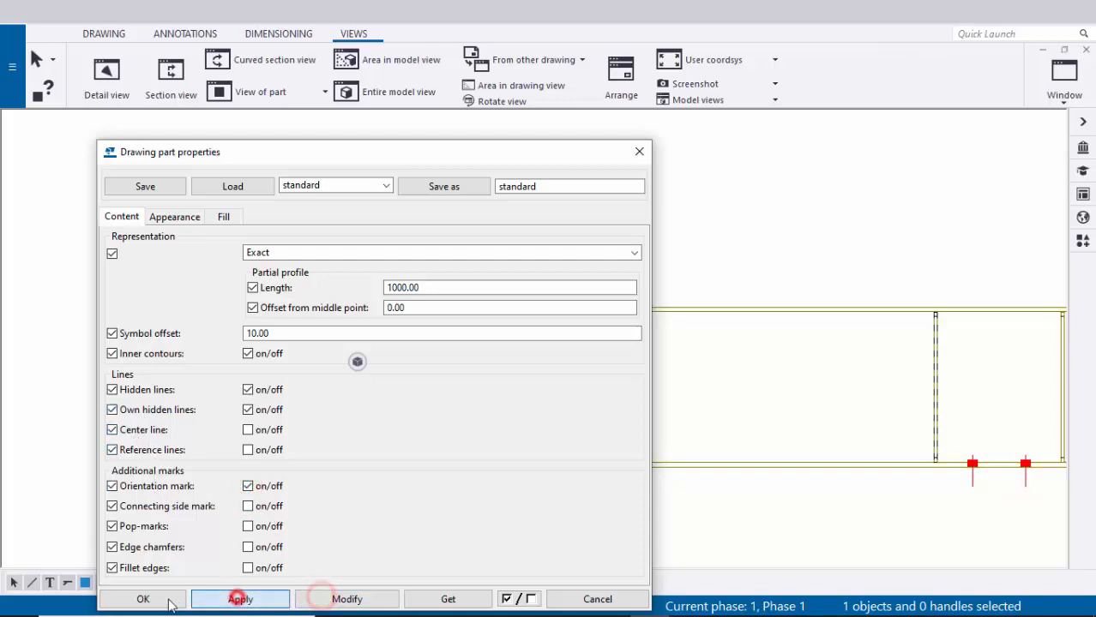
click(146, 599)
scroll(356, 436, down, 2)
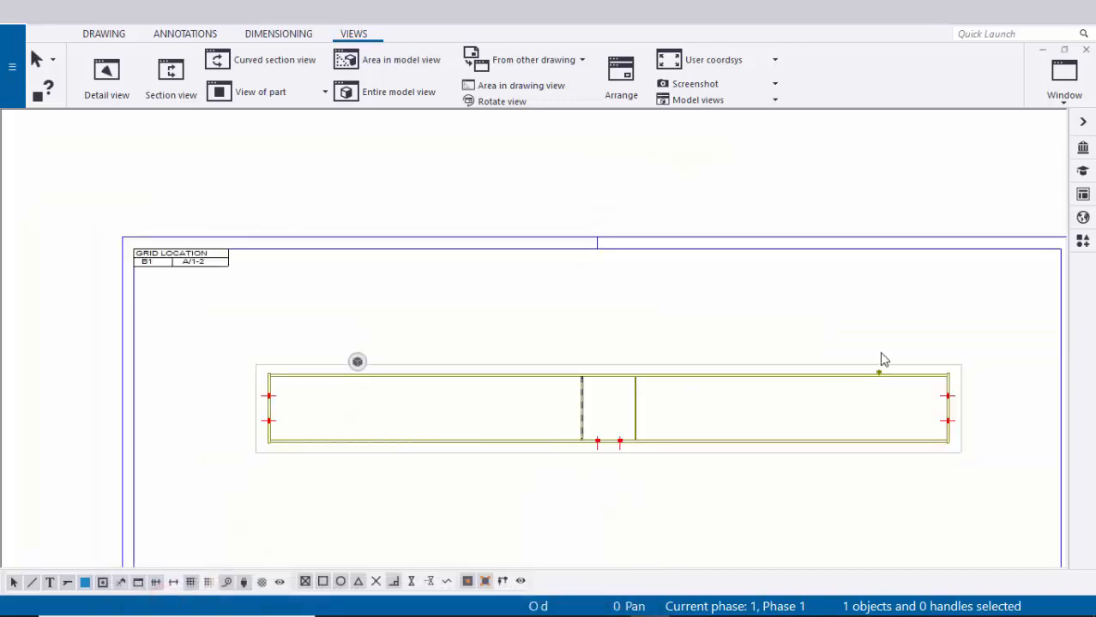
scroll(879, 377, up, 3)
scroll(874, 386, down, 10)
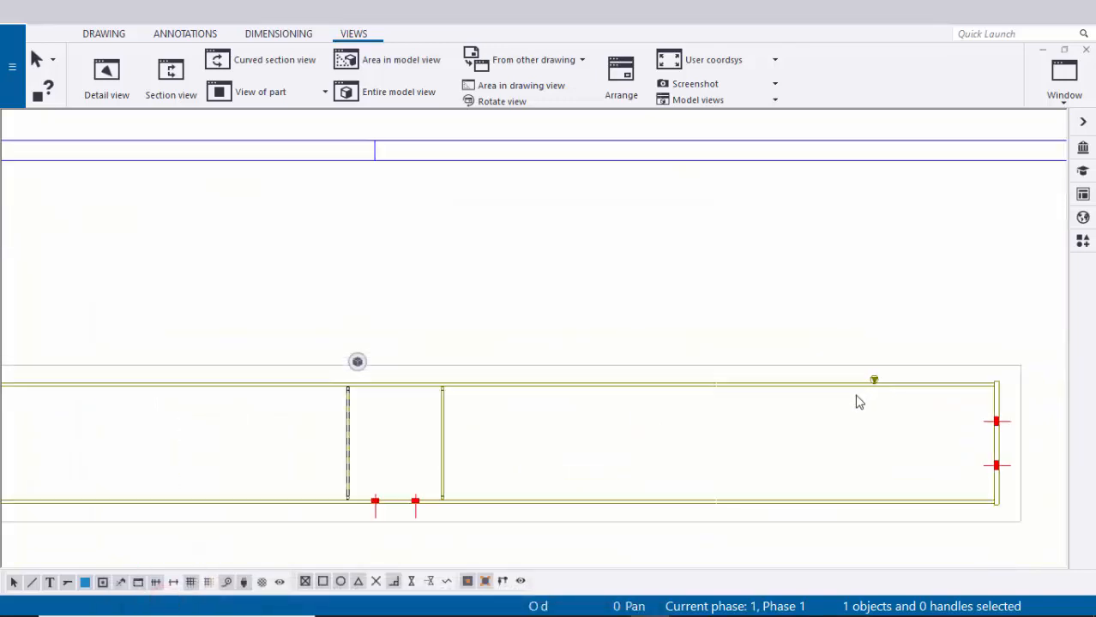
scroll(262, 442, up, 7)
scroll(322, 389, down, 2)
middle_drag(392, 386, 267, 404)
scroll(263, 405, down, 3)
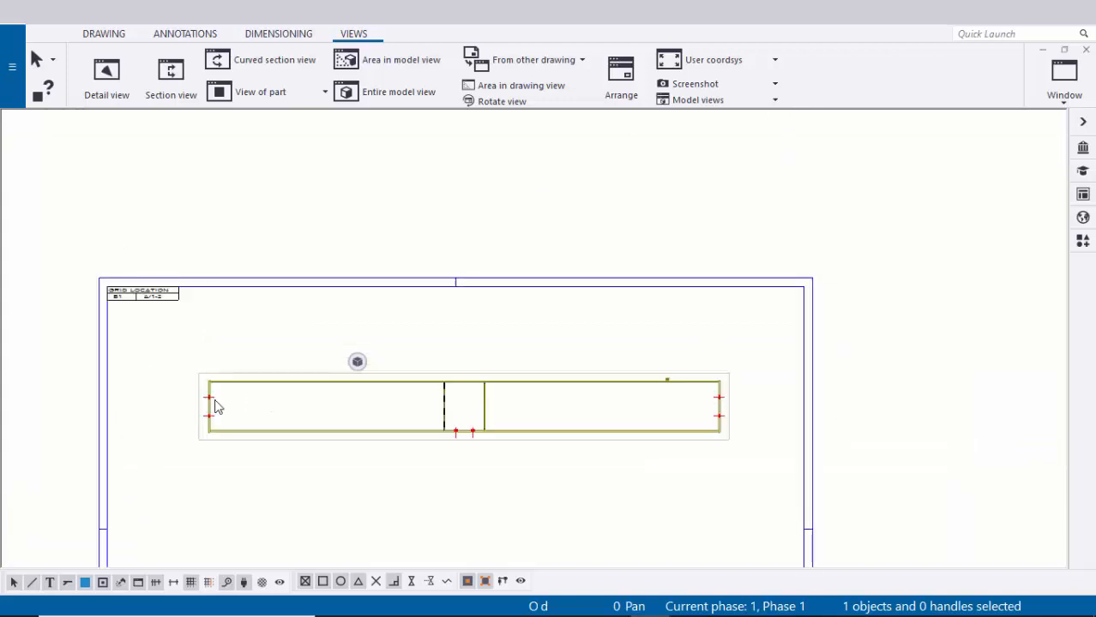
- Add a mark to the beam's top flange near its left end using applied mark properties, and move its text right, close to the flange
scroll(220, 429, up, 8)
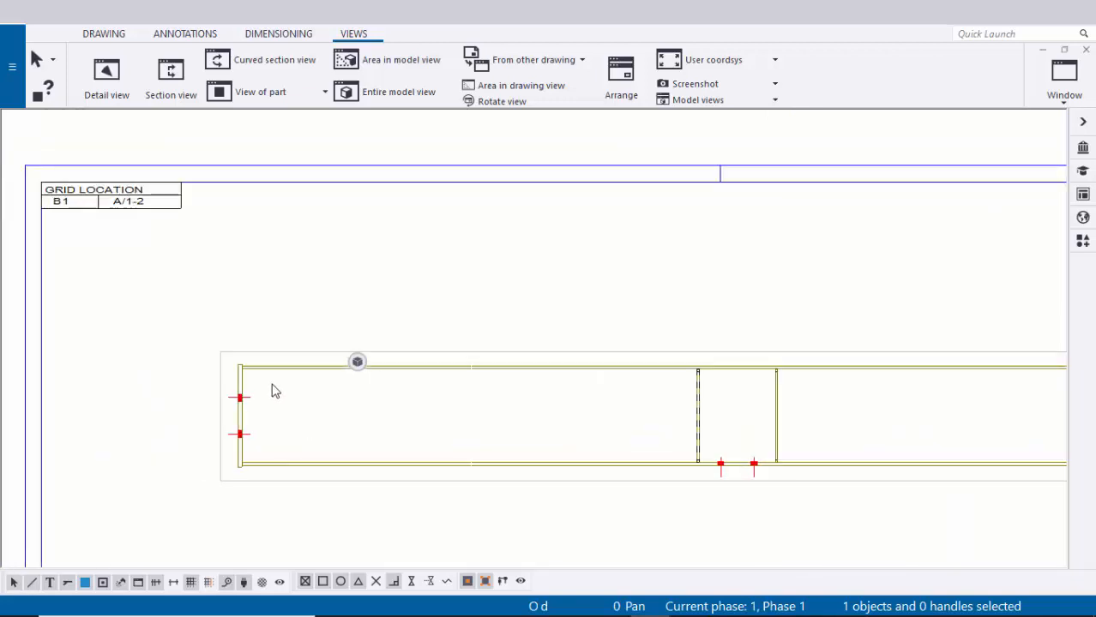
right_click(279, 360)
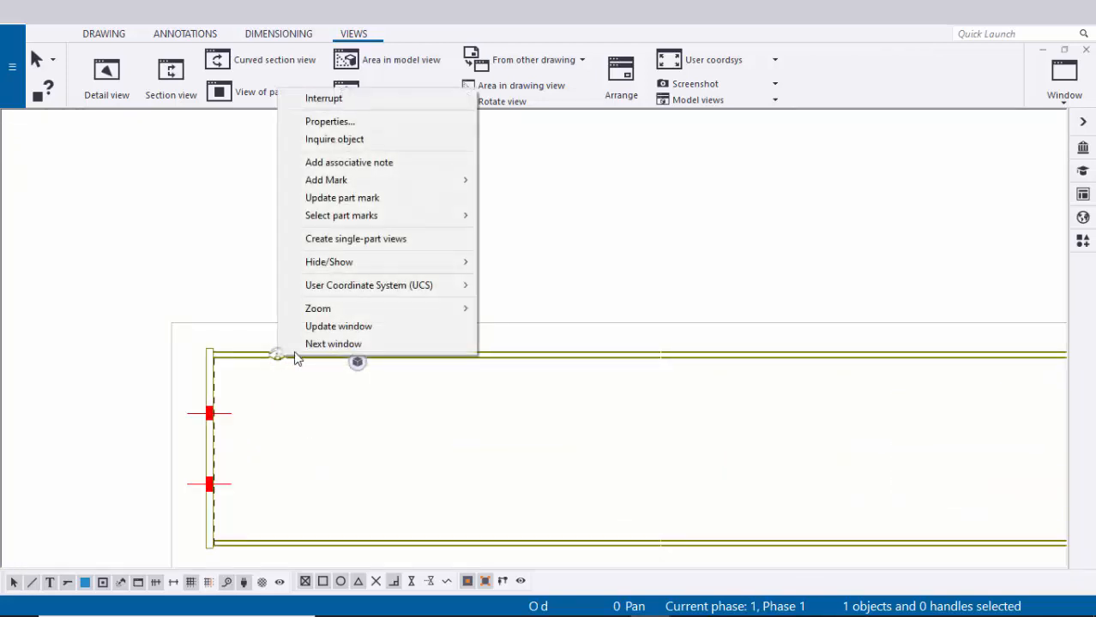
mouse_move(361, 180)
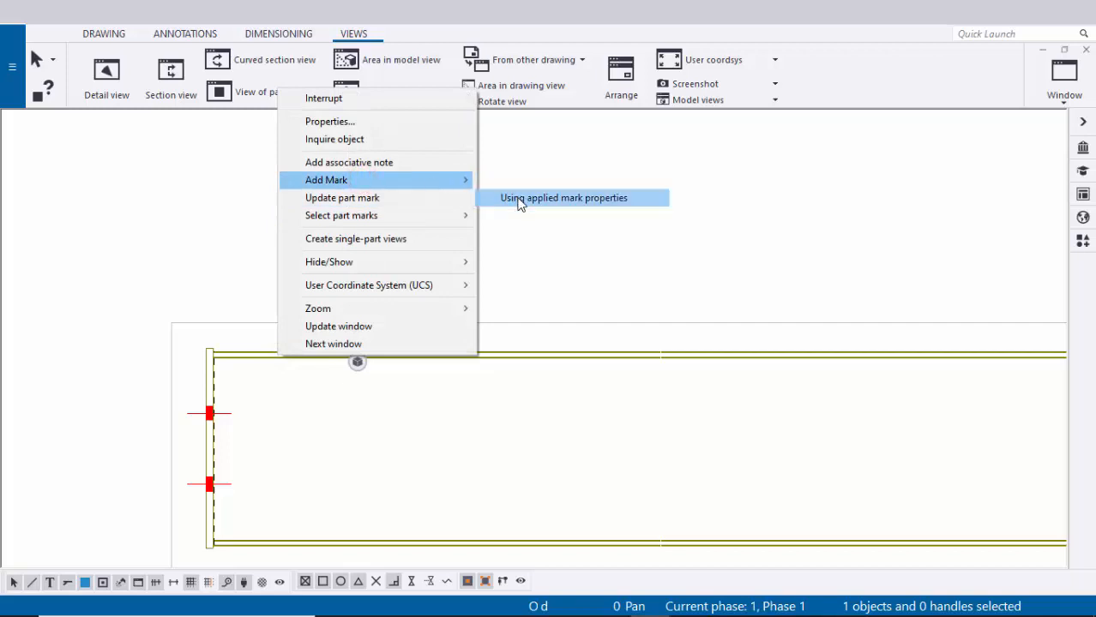
click(519, 201)
scroll(459, 211, up, 2)
click(325, 320)
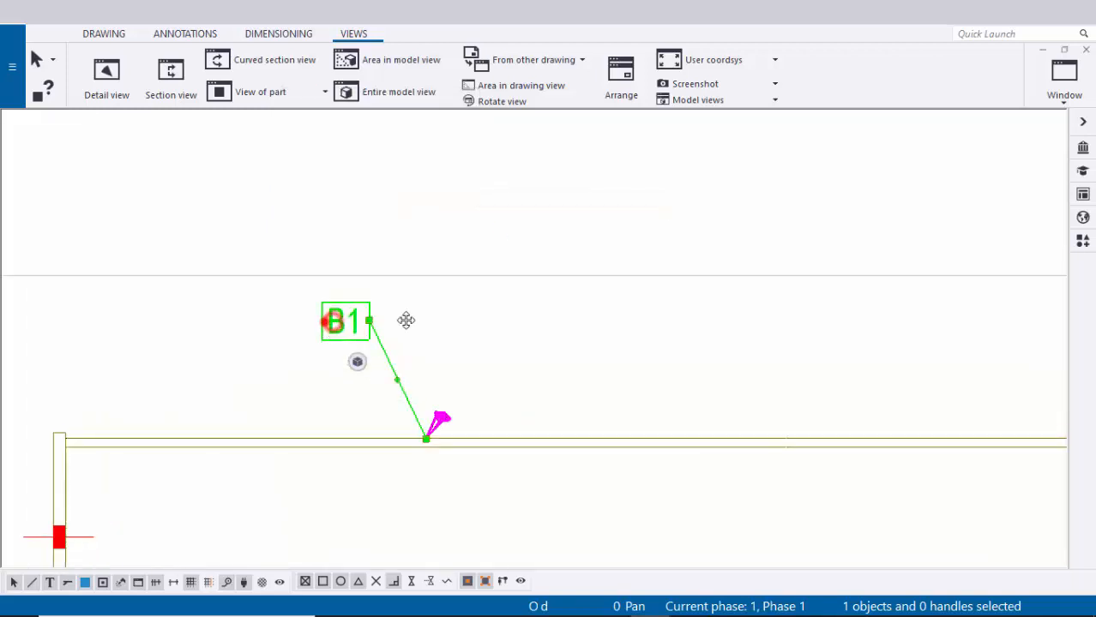
mouse_move(325, 320)
mouse_down()
mouse_move(440, 379)
mouse_move(516, 391)
mouse_up()
click(529, 377)
scroll(447, 390, up, 2)
click(447, 382)
scroll(523, 386, down, 6)
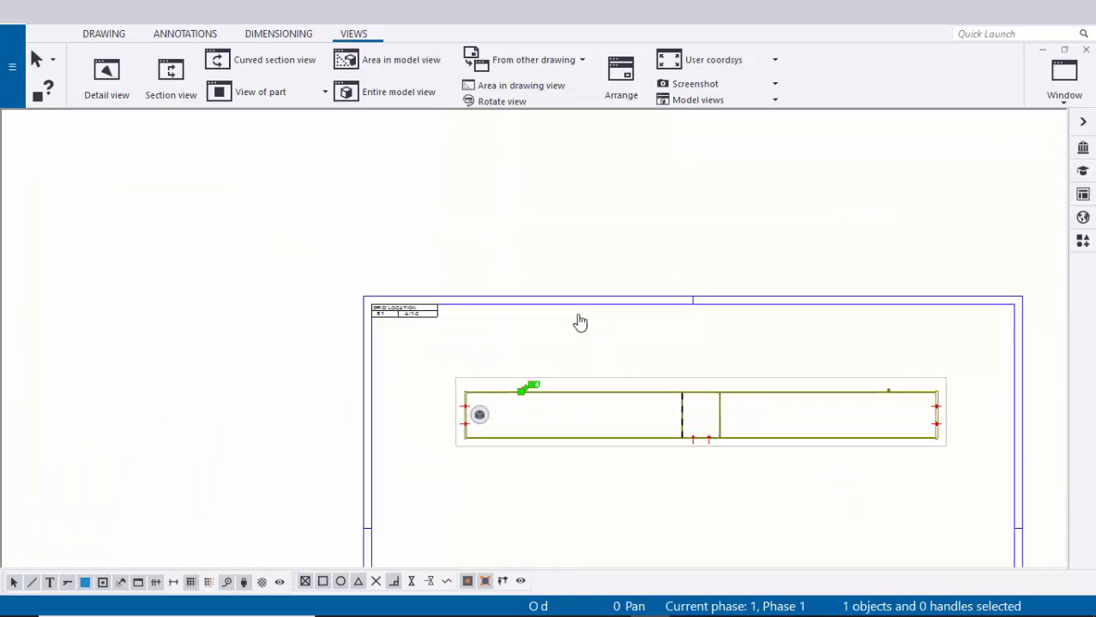
- Compare the beam's mark in the front view with the sheet's assembly title and the part marks in the material list
scroll(583, 514, up, 4)
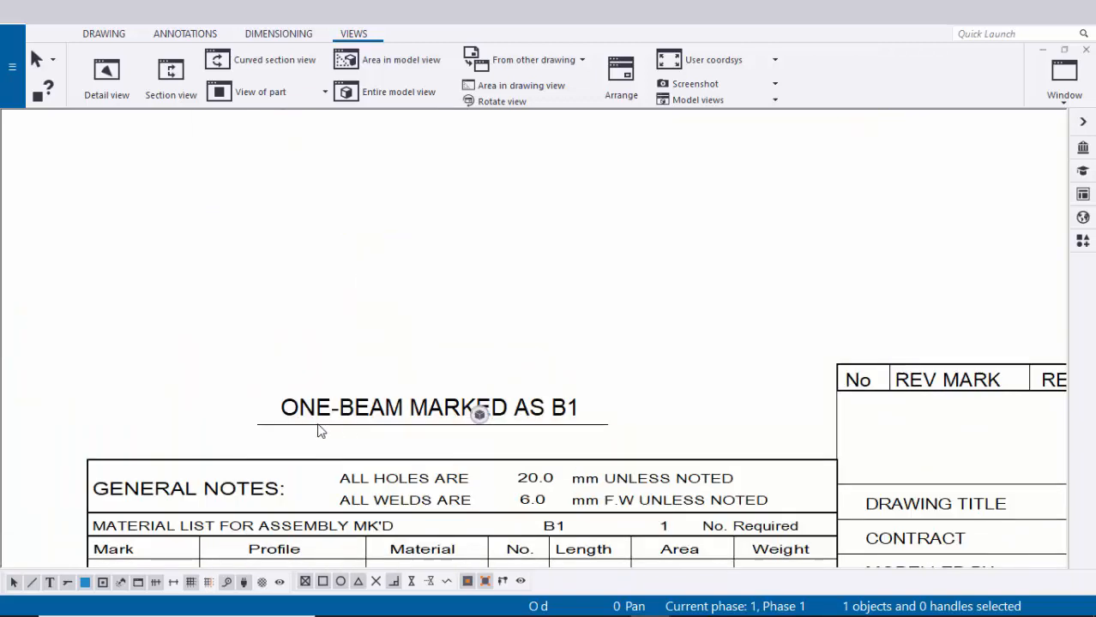
middle_drag(309, 399, 282, 381)
scroll(574, 399, down, 5)
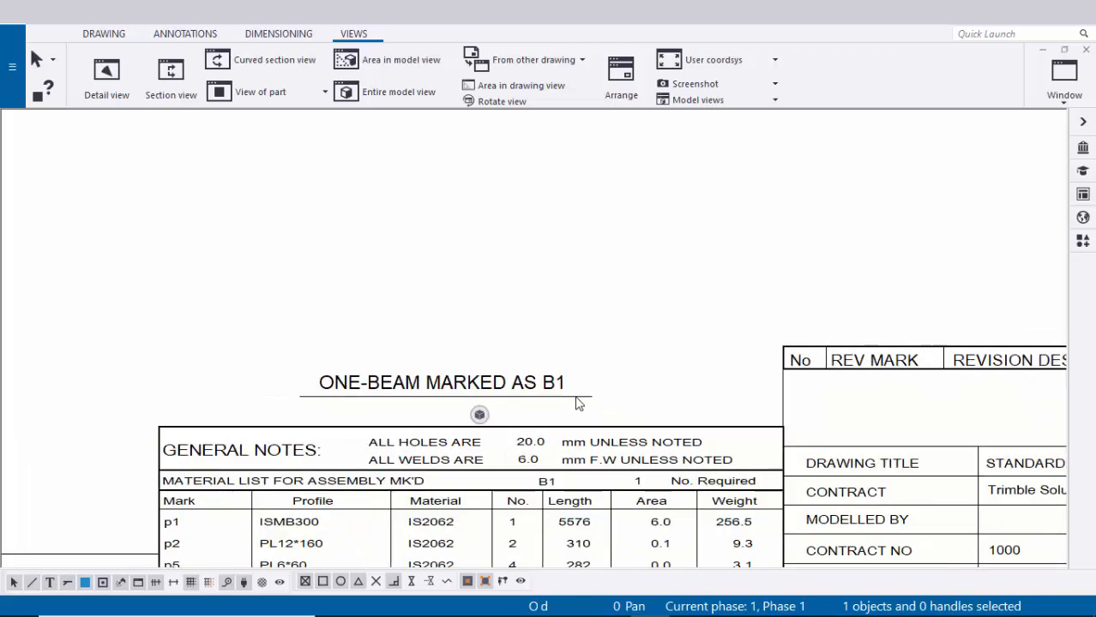
scroll(485, 380, up, 5)
scroll(444, 314, up, 3)
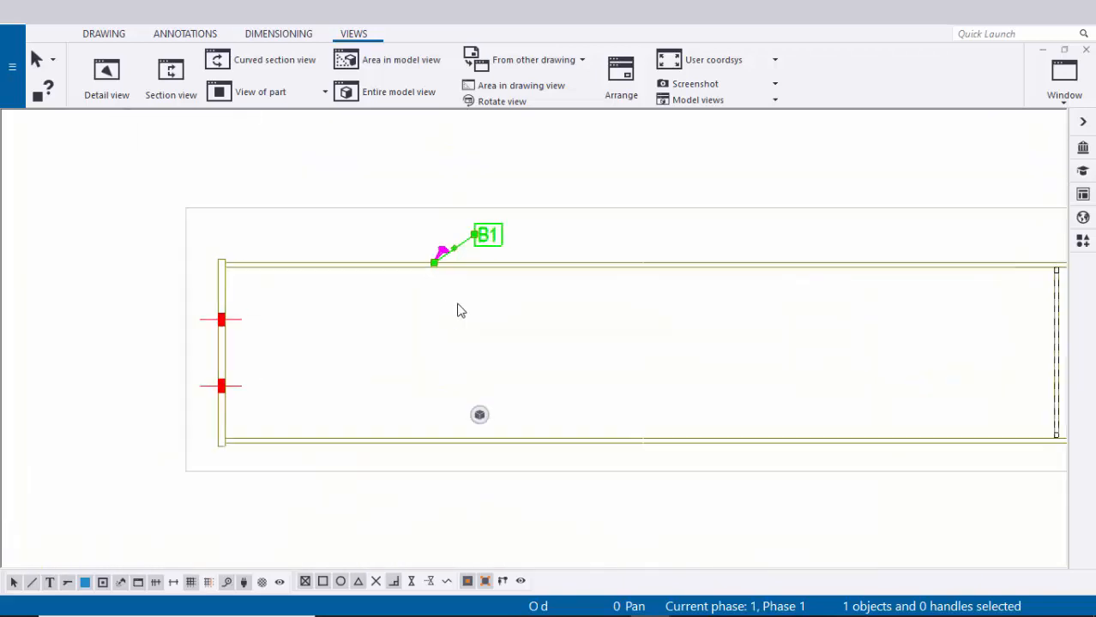
scroll(427, 295, down, 5)
middle_drag(534, 364, 507, 226)
scroll(498, 384, up, 8)
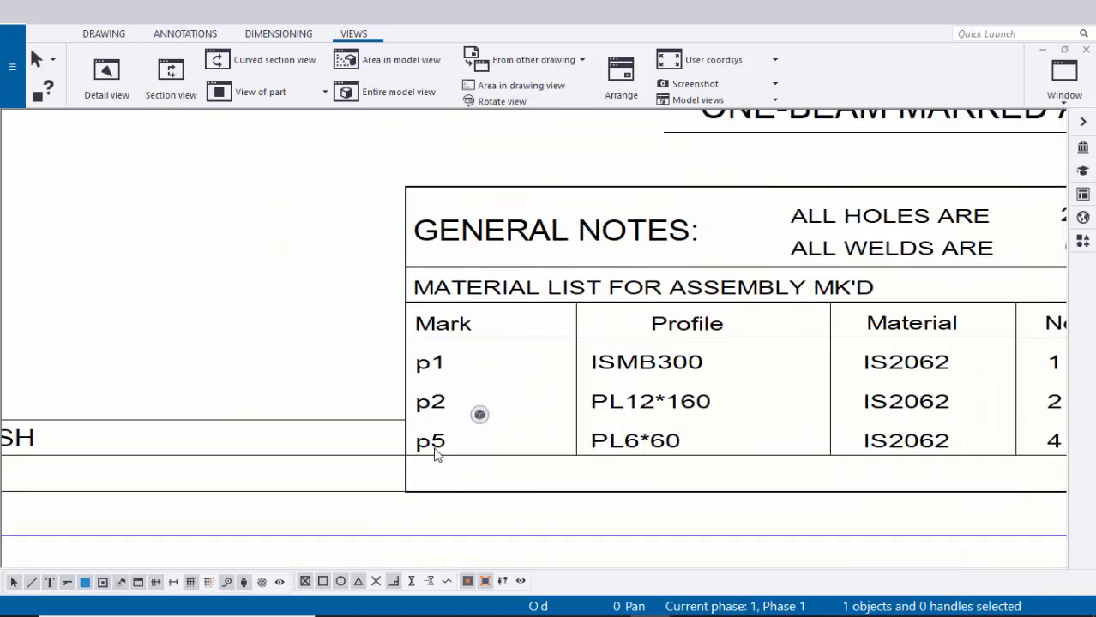
scroll(435, 454, down, 5)
scroll(433, 311, up, 4)
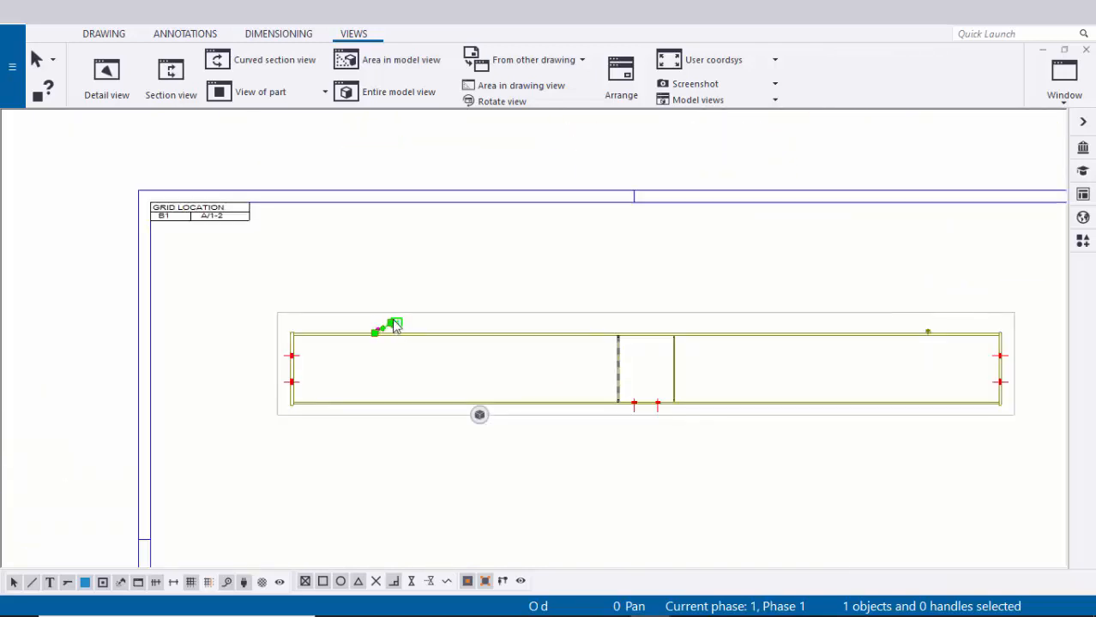
- Replace the assembly position with the part position in the beam mark's content and apply the change to the mark
scroll(394, 326, up, 3)
double_click(405, 334)
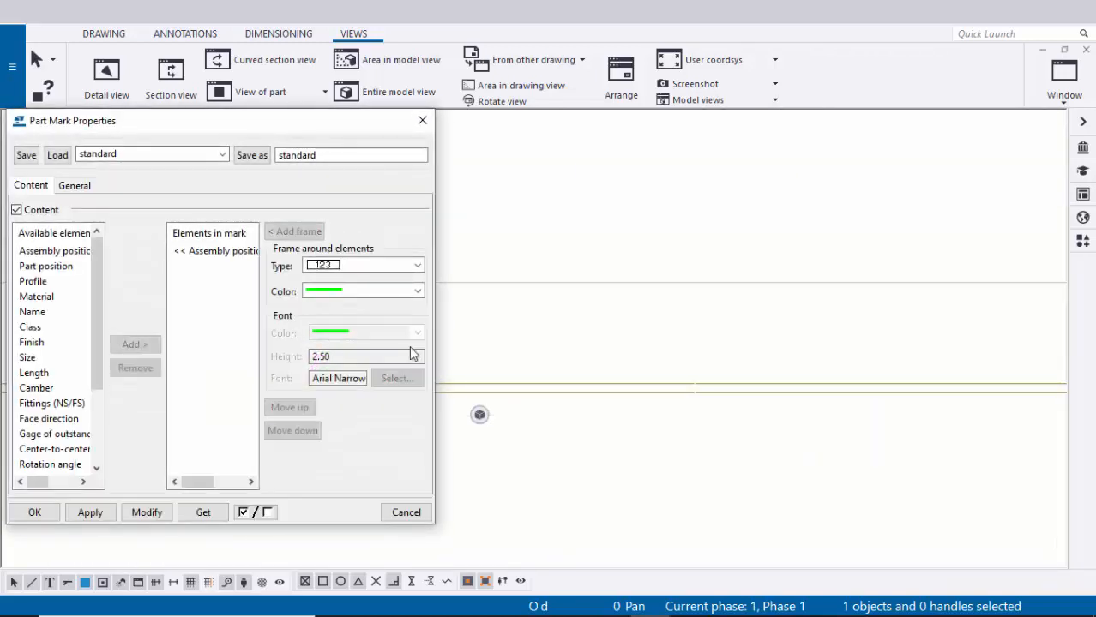
click(205, 255)
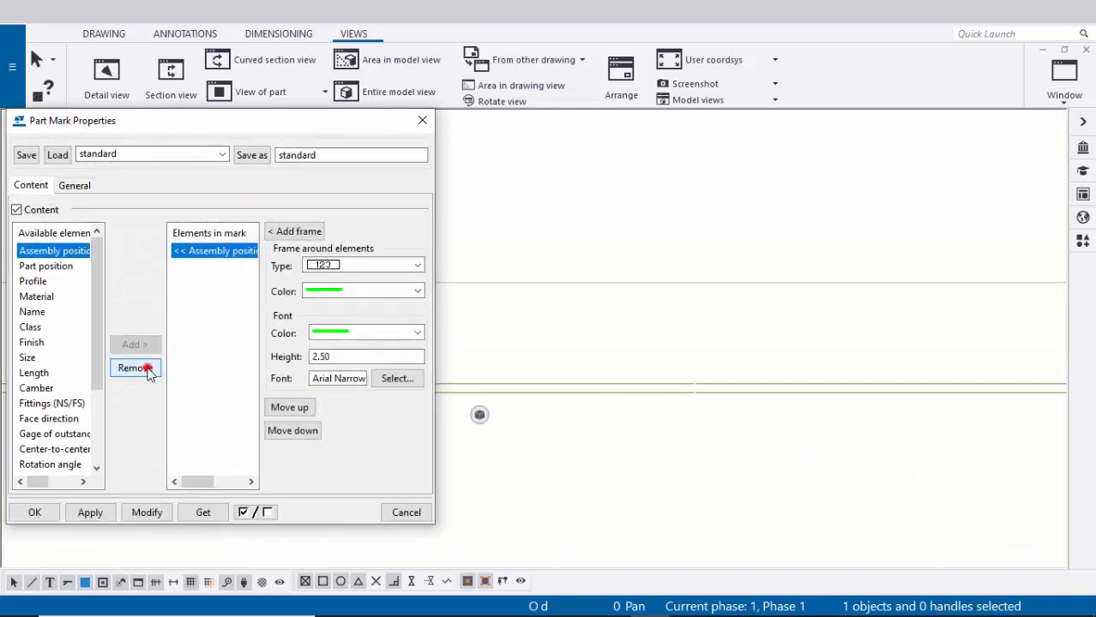
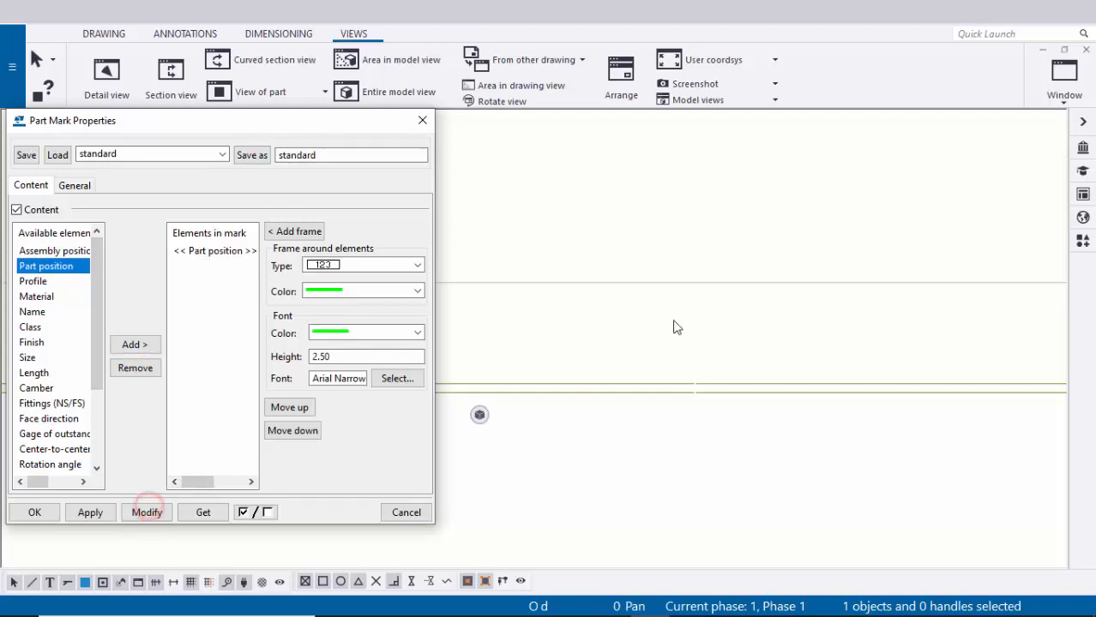
scroll(677, 328, down, 1)
middle_drag(643, 326, 900, 323)
scroll(751, 338, up, 3)
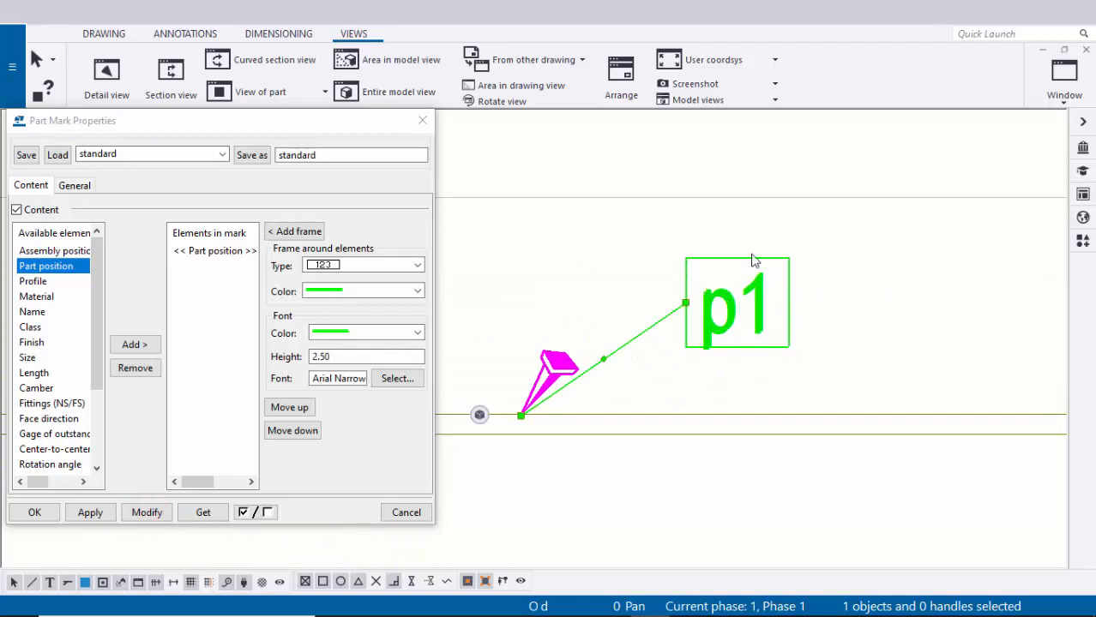
- Set the frame around the beam's part mark to the unframed type and apply it
click(76, 186)
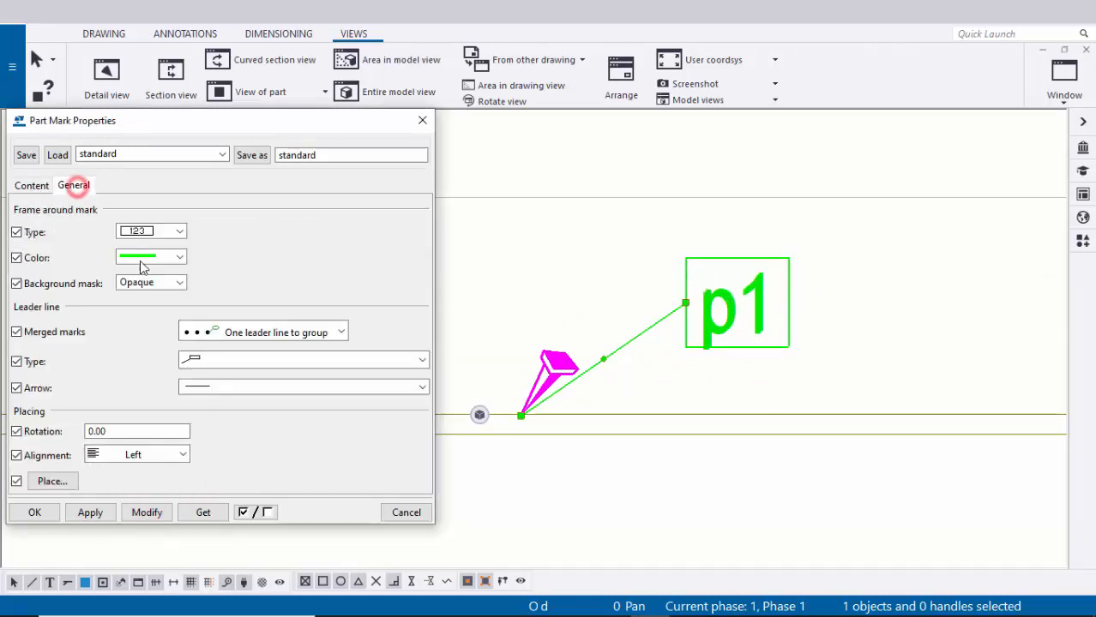
click(151, 233)
click(137, 247)
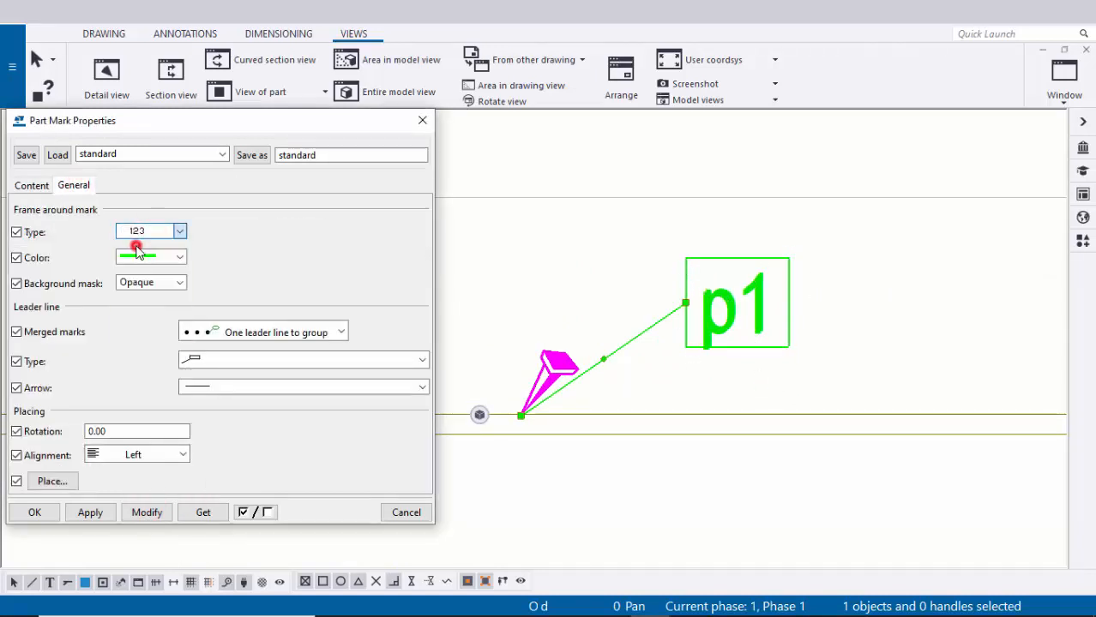
click(147, 513)
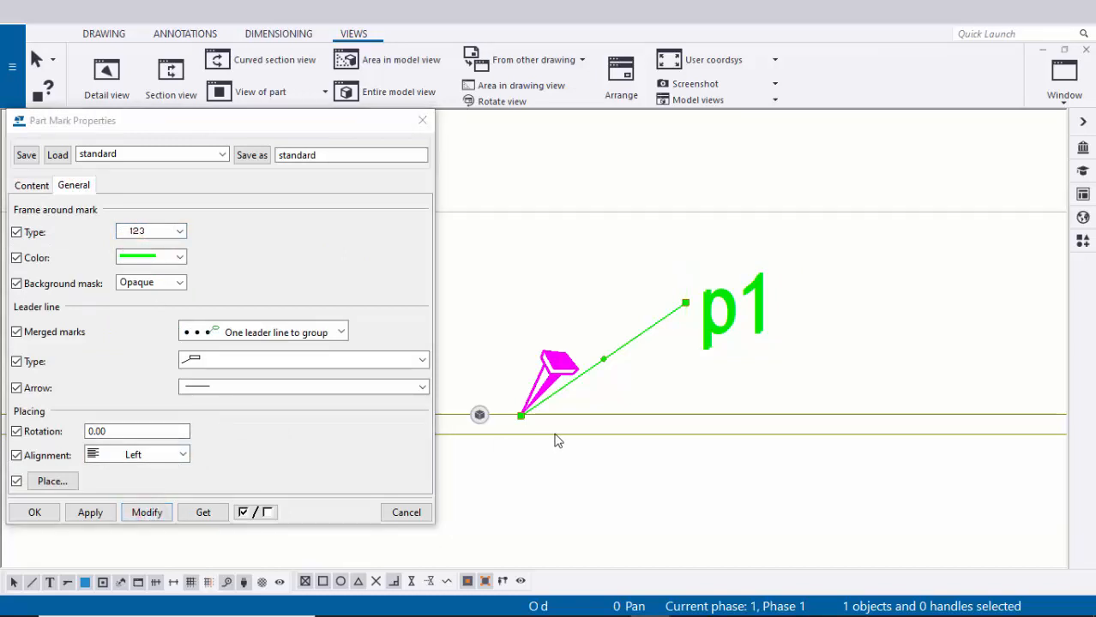
- Give the part mark's leader line a filled arrowhead, apply it and close the mark properties
scroll(678, 386, up, 2)
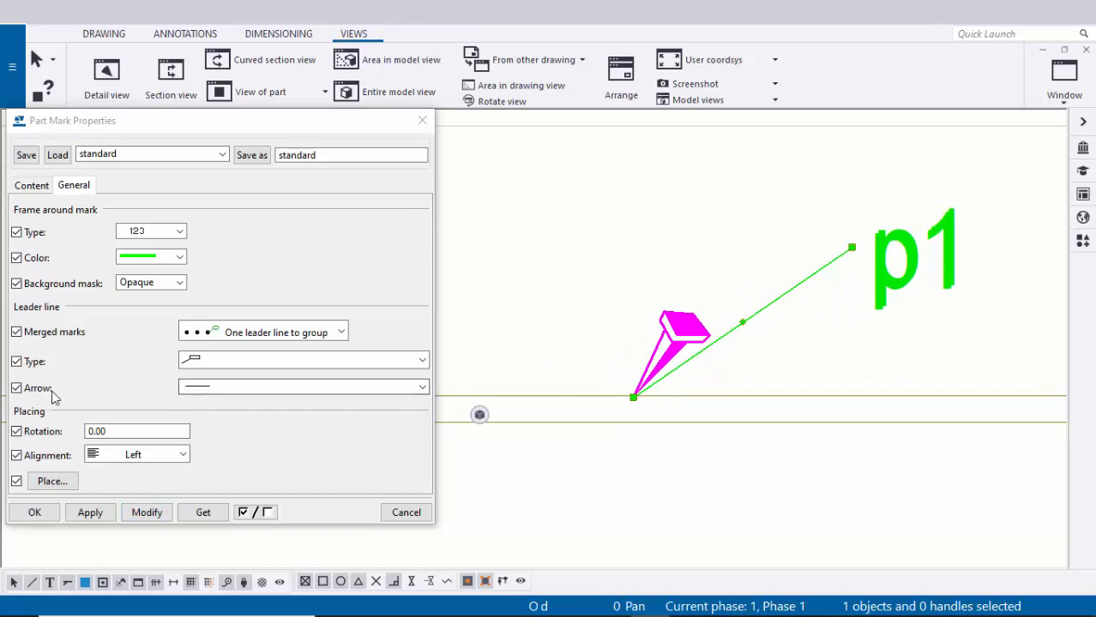
click(196, 388)
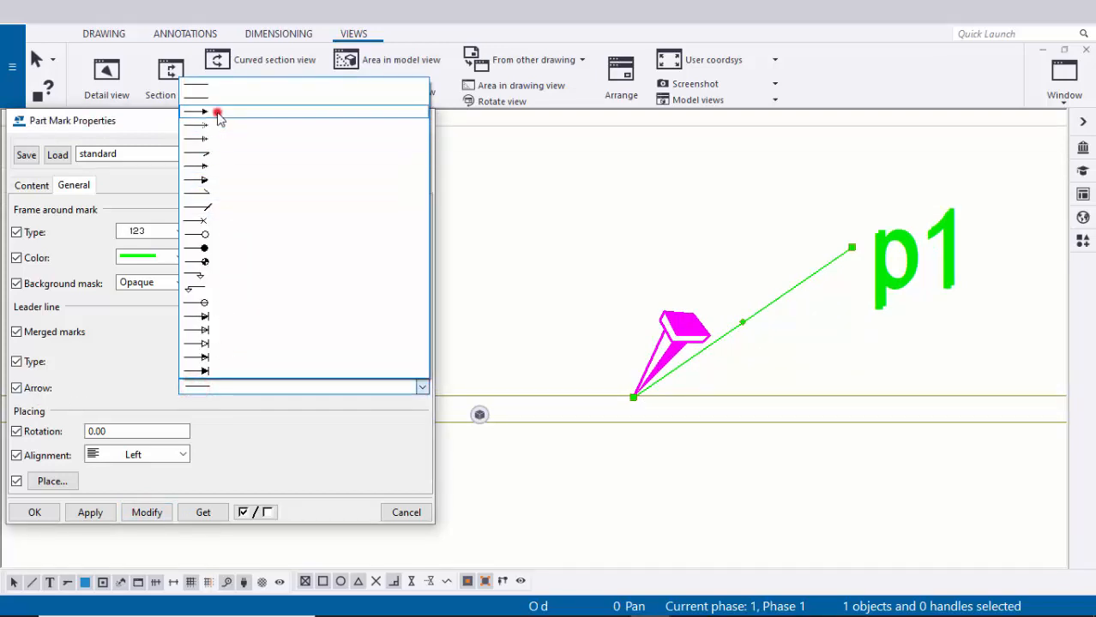
click(218, 115)
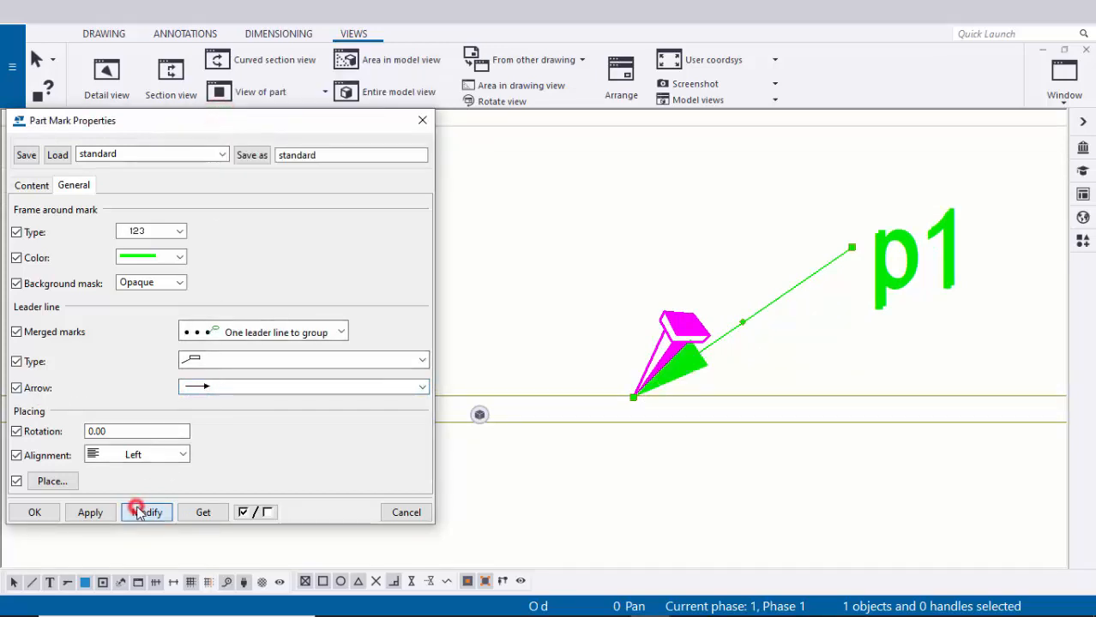
click(50, 513)
click(493, 280)
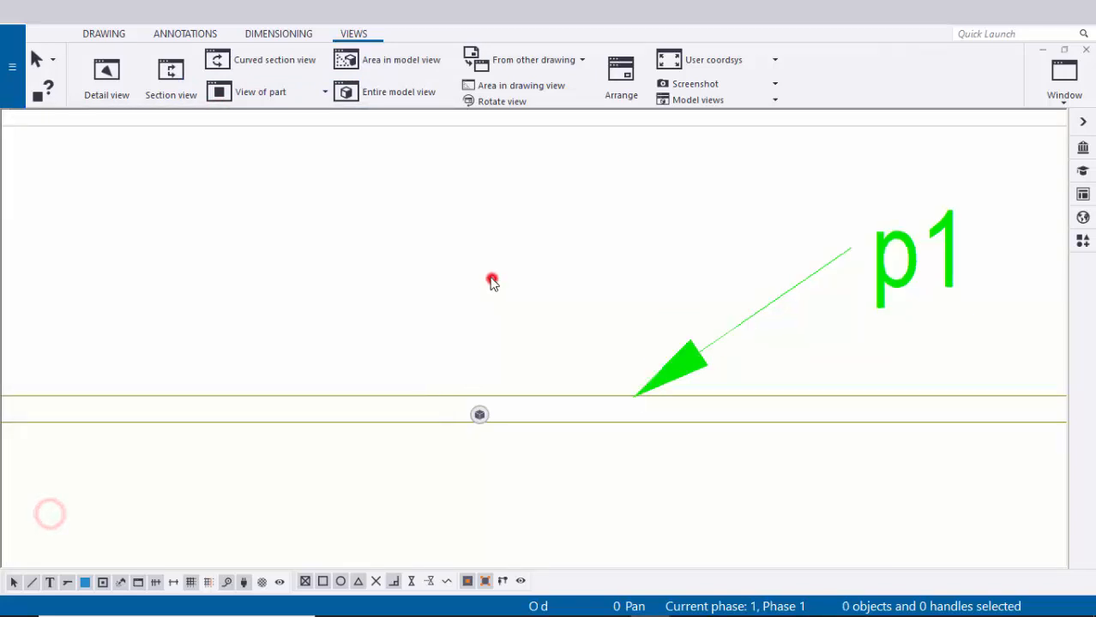
- Move the p1 mark's text slightly up and to the right, away from the beam's top flange
scroll(633, 307, down, 2)
scroll(789, 290, down, 5)
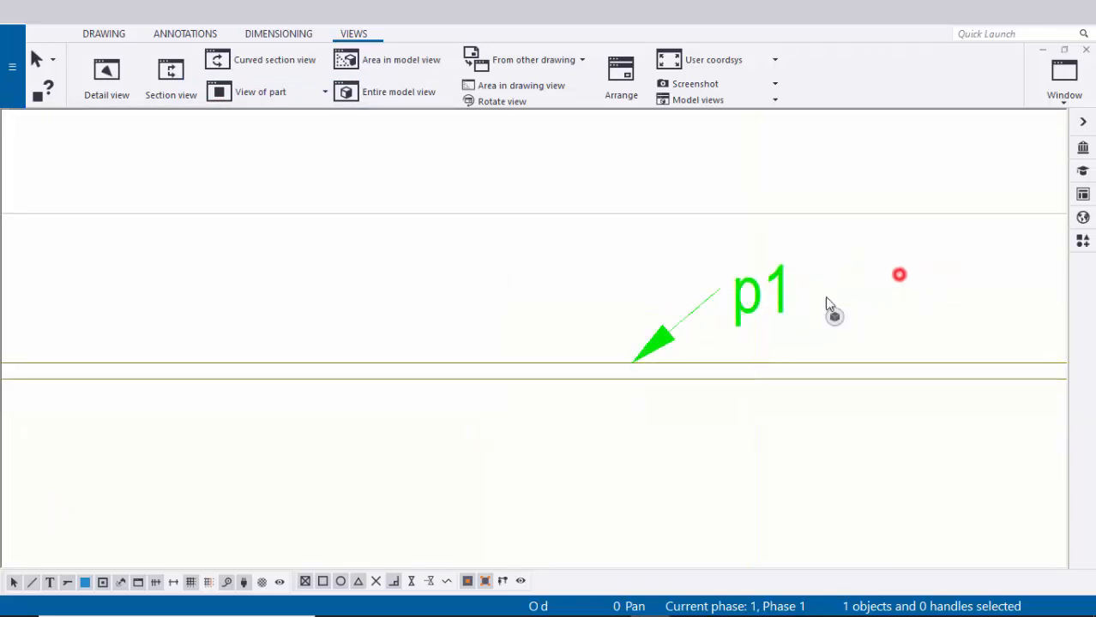
middle_drag(864, 340, 589, 354)
scroll(658, 372, down, 2)
scroll(570, 345, up, 6)
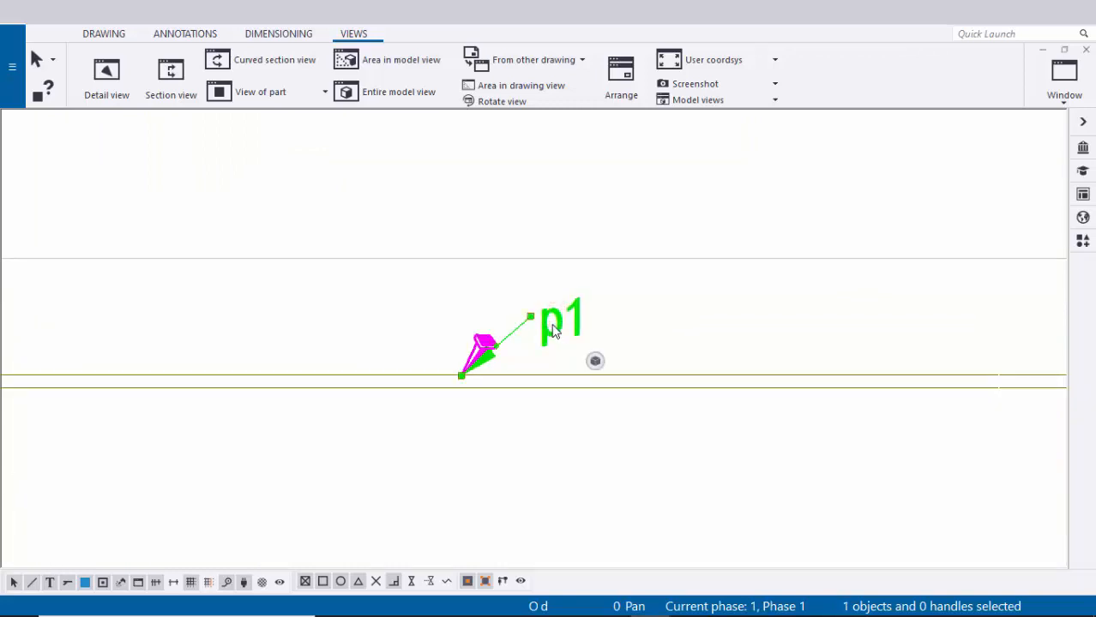
mouse_move(591, 320)
mouse_down()
mouse_move(680, 293)
mouse_move(207, 269)
mouse_move(582, 286)
mouse_move(489, 304)
mouse_move(508, 315)
mouse_move(608, 320)
mouse_move(600, 316)
mouse_up()
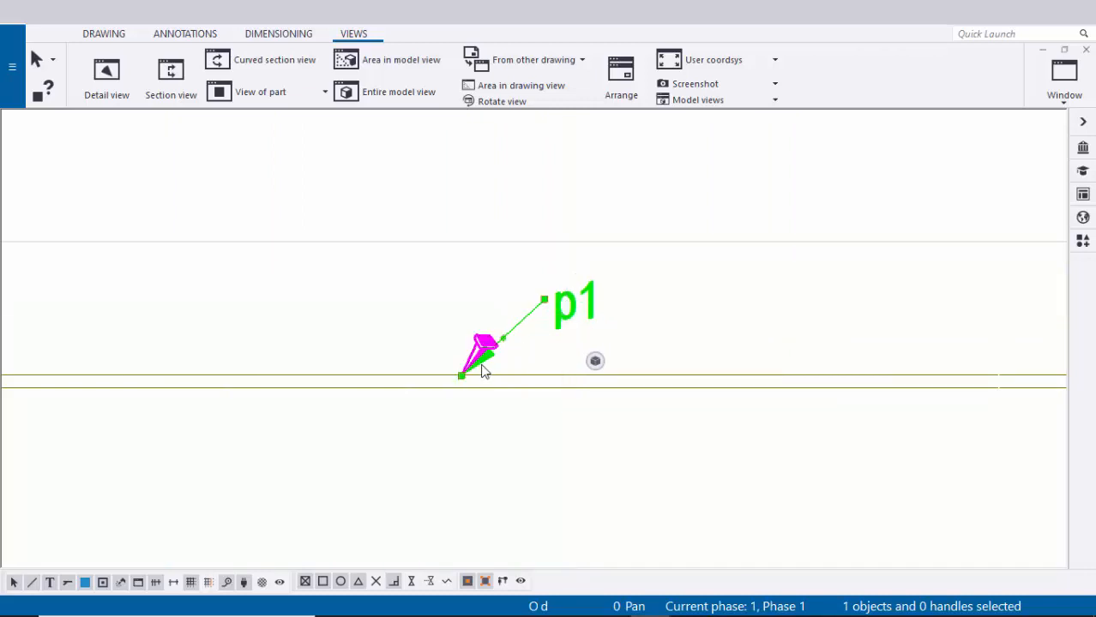
scroll(457, 385, up, 1)
scroll(457, 384, down, 2)
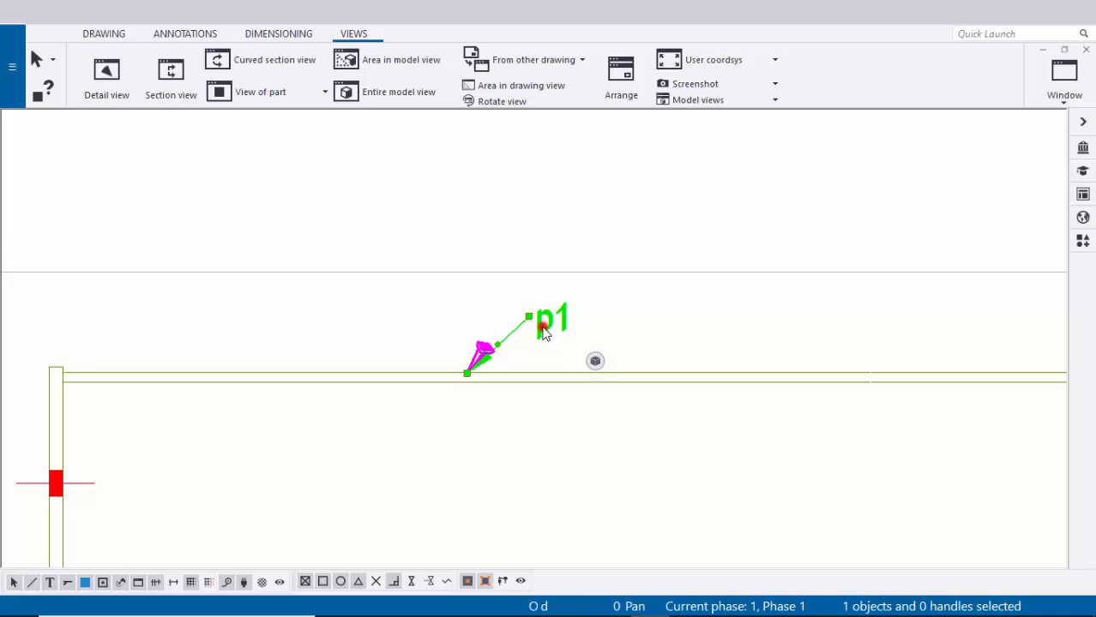
- Move the p1 mark with its leader arrow to the right along the beam's top flange
drag(559, 327, 817, 326)
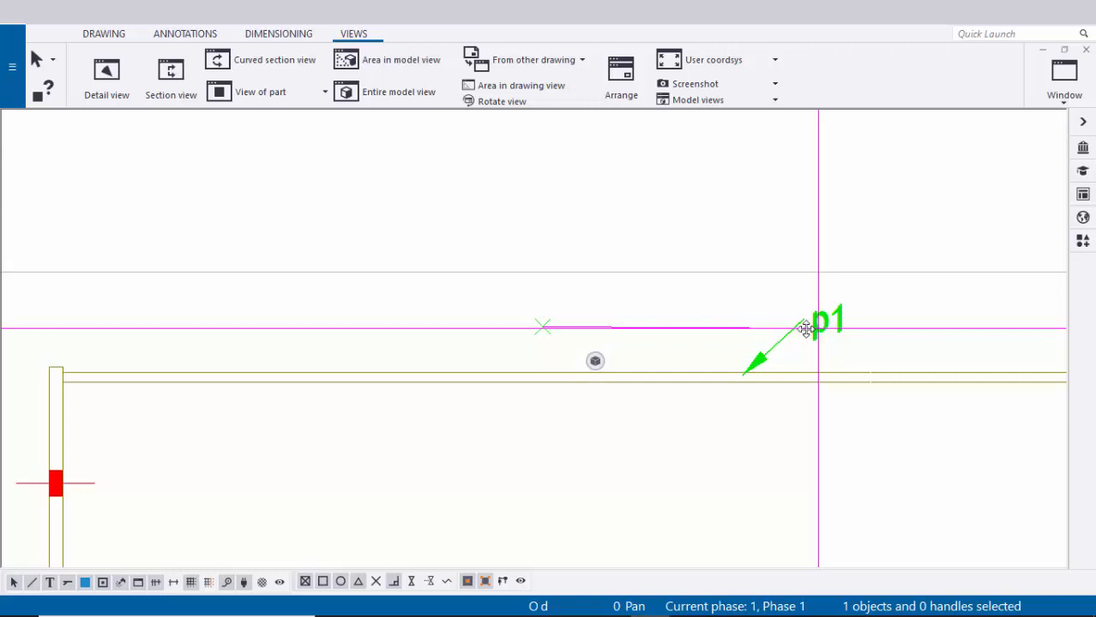
mouse_move(807, 330)
mouse_down()
mouse_move(385, 328)
mouse_move(939, 312)
mouse_move(825, 330)
mouse_up()
click(742, 323)
- Examine the repositioned p1 mark and where its leader arrow meets the beam's top flange
scroll(885, 325, down, 1)
mouse_move(885, 327)
middle_down()
mouse_move(769, 307)
mouse_move(756, 319)
middle_up()
scroll(768, 309, up, 1)
scroll(708, 312, down, 1)
scroll(756, 318, up, 1)
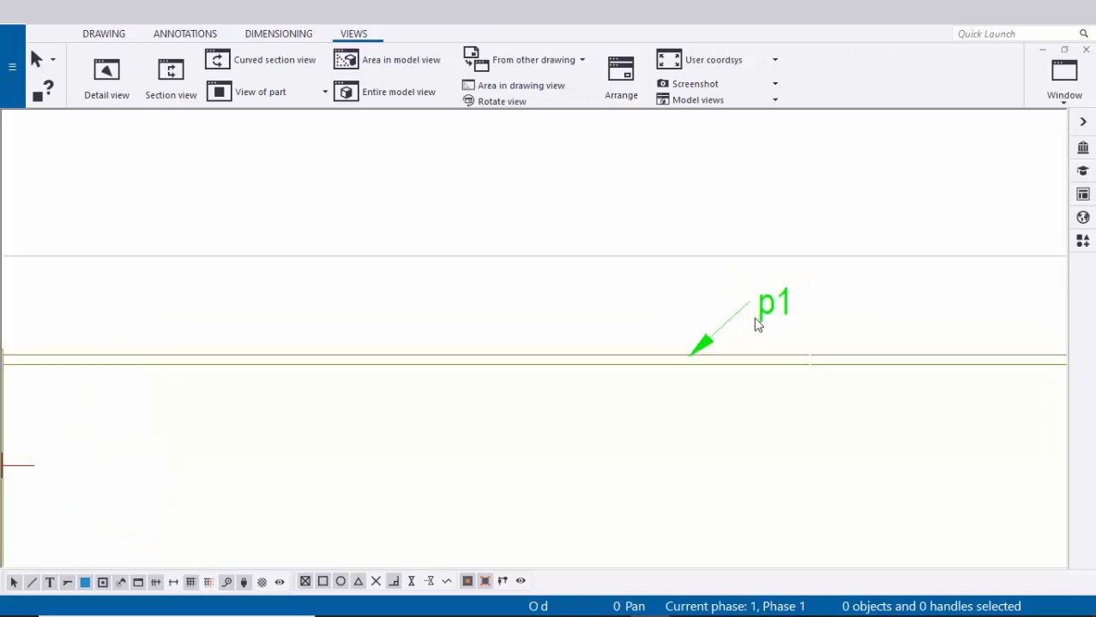
scroll(757, 324, up, 1)
scroll(779, 307, down, 3)
scroll(714, 343, up, 5)
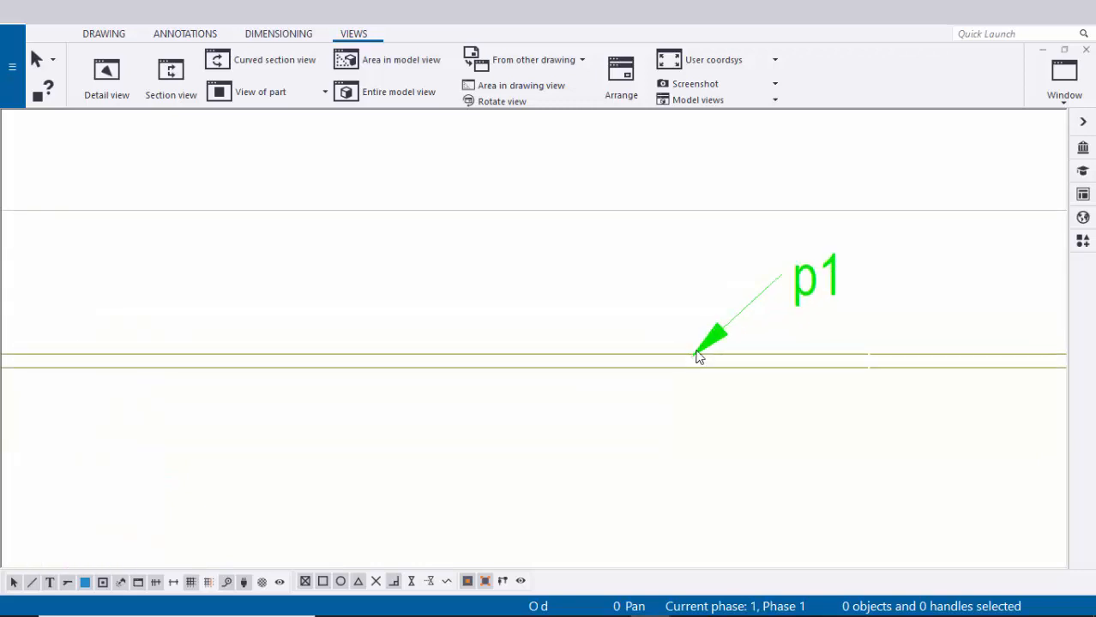
scroll(697, 353, down, 5)
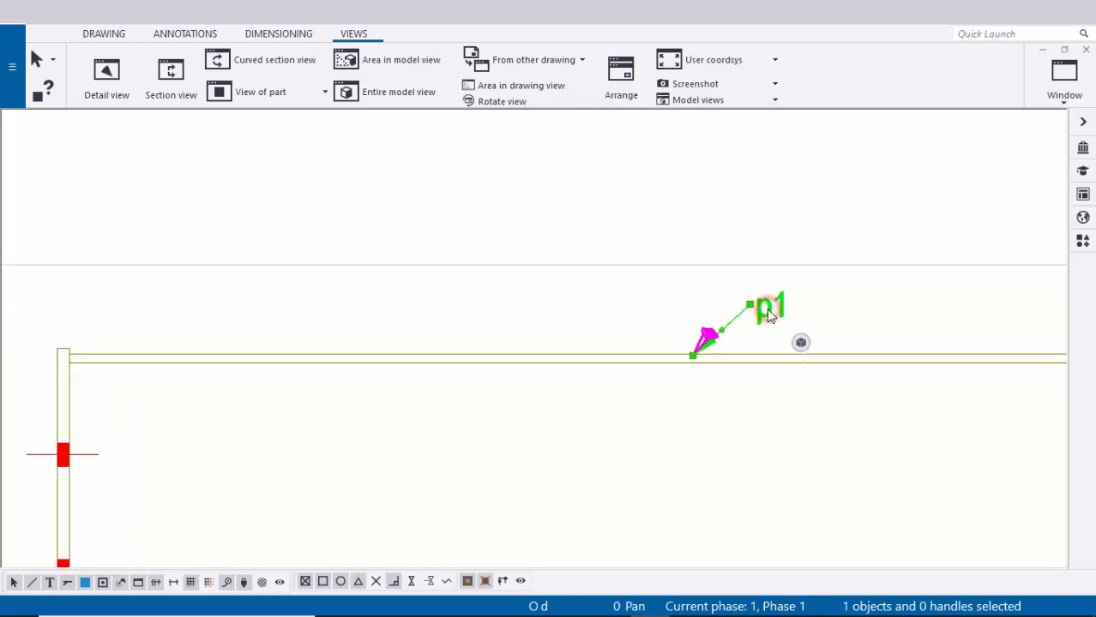
- Nudge the p1 mark's text slightly to the left above the beam's top flange and deselect it
mouse_move(767, 315)
mouse_down()
mouse_move(433, 314)
mouse_move(832, 308)
mouse_move(583, 311)
mouse_move(779, 310)
mouse_move(762, 315)
mouse_up()
click(602, 306)
- Add a part mark to the end plate at the beam's left end using the applied mark properties
scroll(812, 326, down, 4)
mouse_move(742, 356)
middle_down()
mouse_move(685, 360)
mouse_move(903, 329)
middle_up()
scroll(761, 348, down, 1)
middle_drag(690, 334, 493, 283)
middle_drag(842, 353, 586, 375)
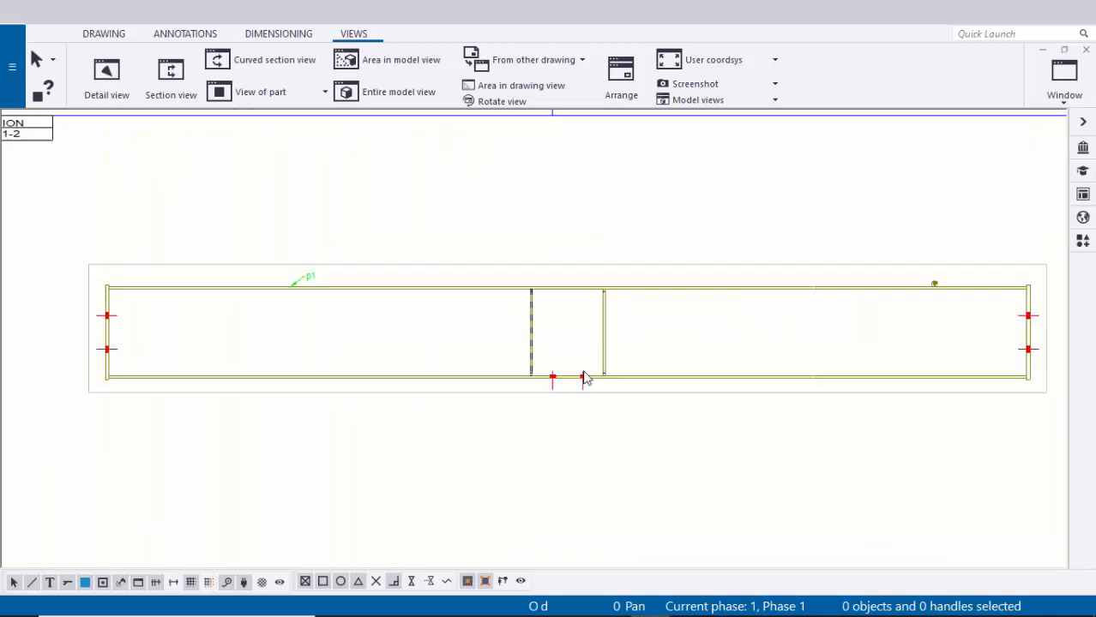
middle_drag(410, 363, 758, 372)
scroll(446, 364, up, 6)
scroll(470, 326, up, 2)
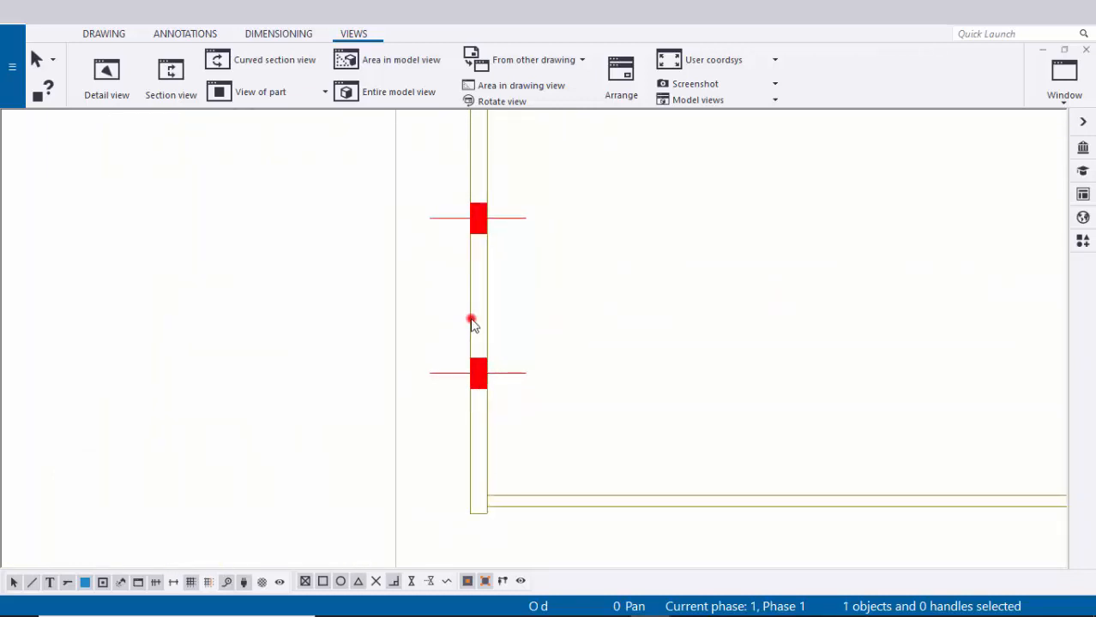
right_click(472, 320)
mouse_move(544, 415)
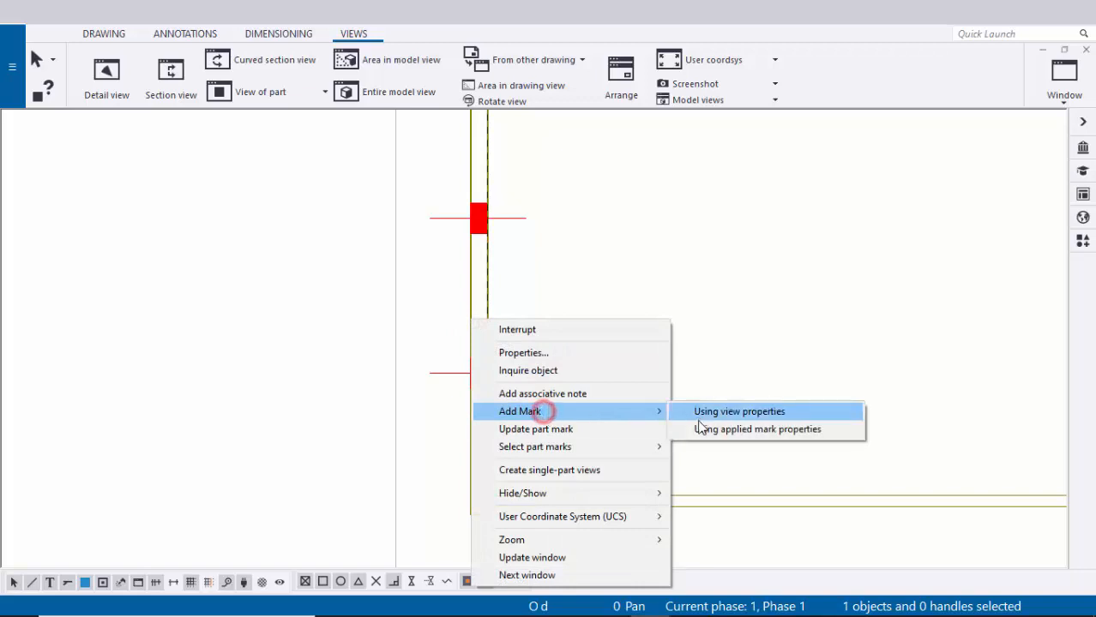
click(700, 429)
- Move the p2 mark down beside the left end plate so its leader points between the two bolts, and deselect it
scroll(660, 426, down, 2)
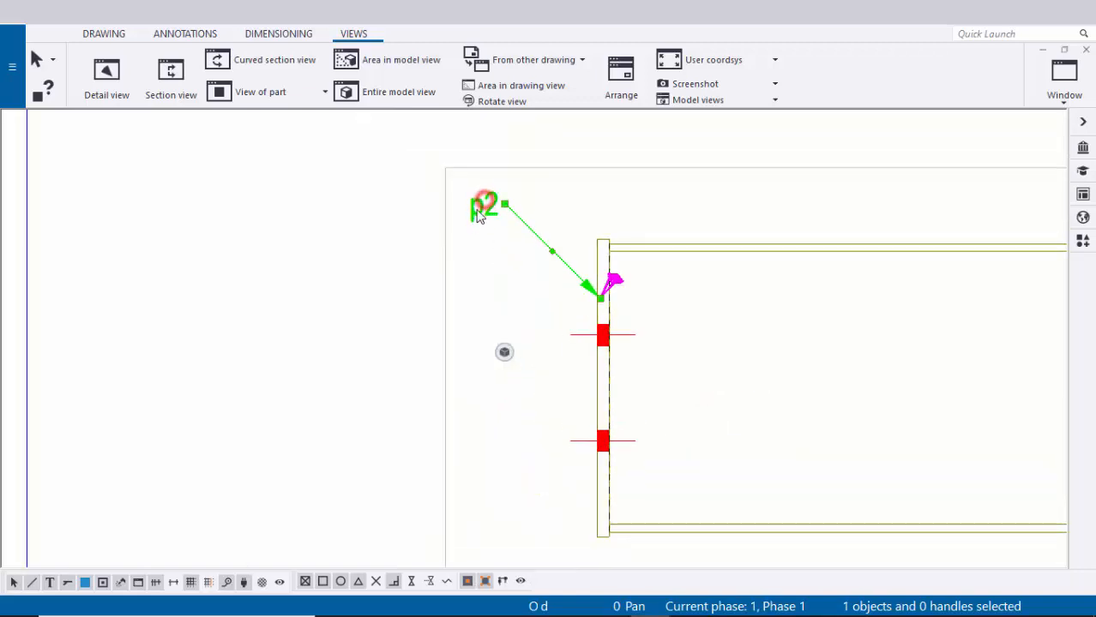
drag(480, 213, 559, 412)
click(796, 377)
- Examine the left stiffener location by selecting its overlapping plates together and singly, clearing each selection
scroll(792, 367, down, 5)
scroll(568, 357, up, 5)
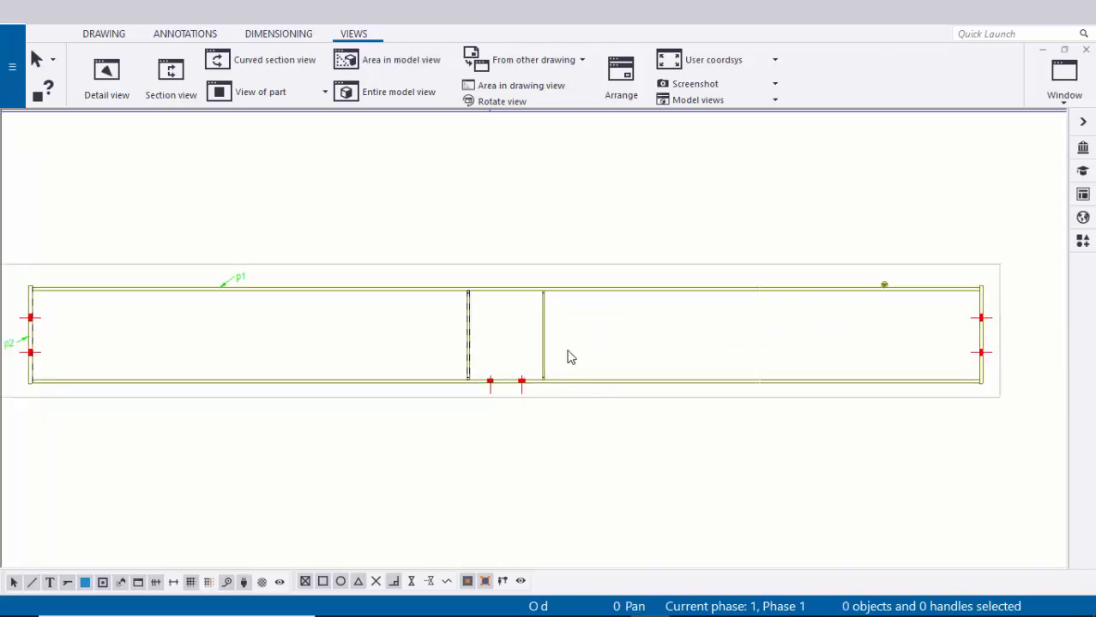
scroll(647, 368, up, 3)
scroll(648, 360, down, 2)
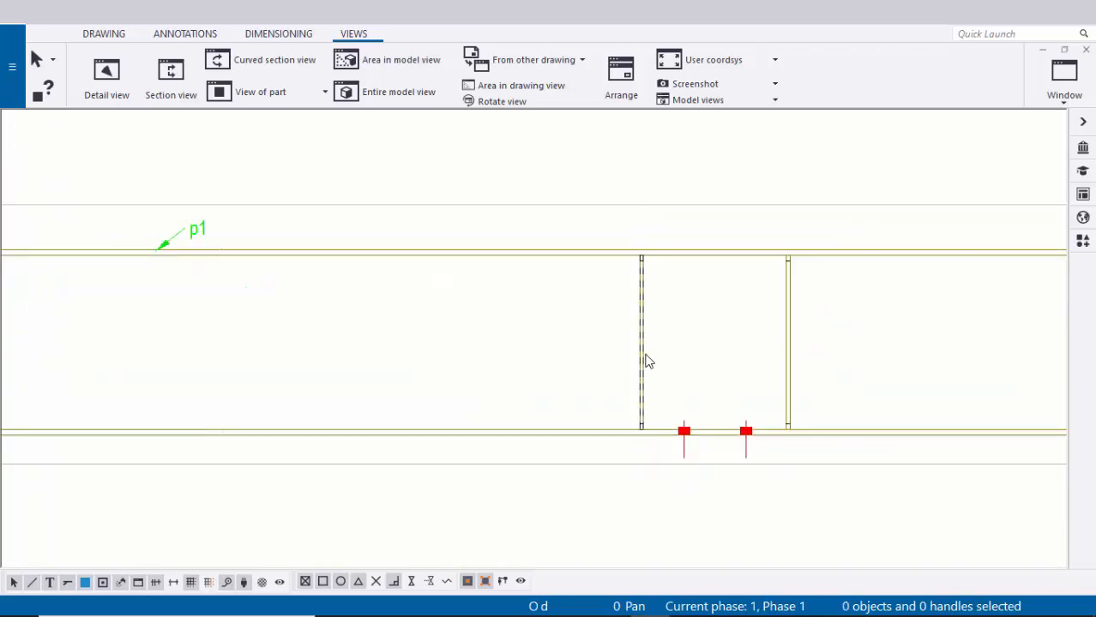
scroll(650, 360, up, 2)
scroll(626, 348, down, 1)
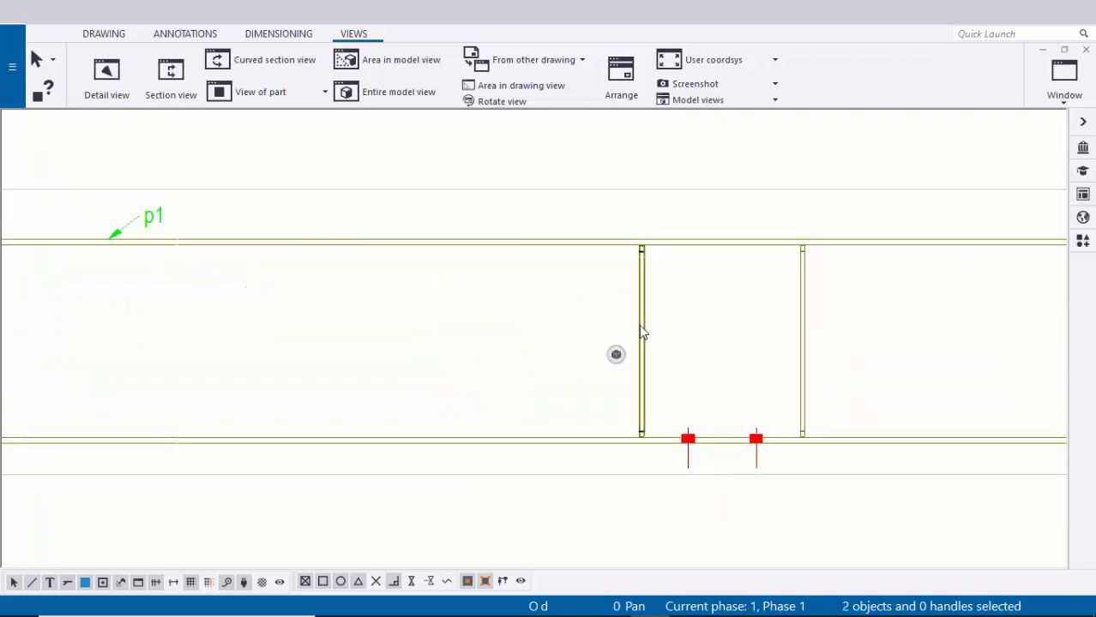
scroll(643, 333, up, 1)
click(688, 329)
scroll(654, 324, up, 3)
click(635, 330)
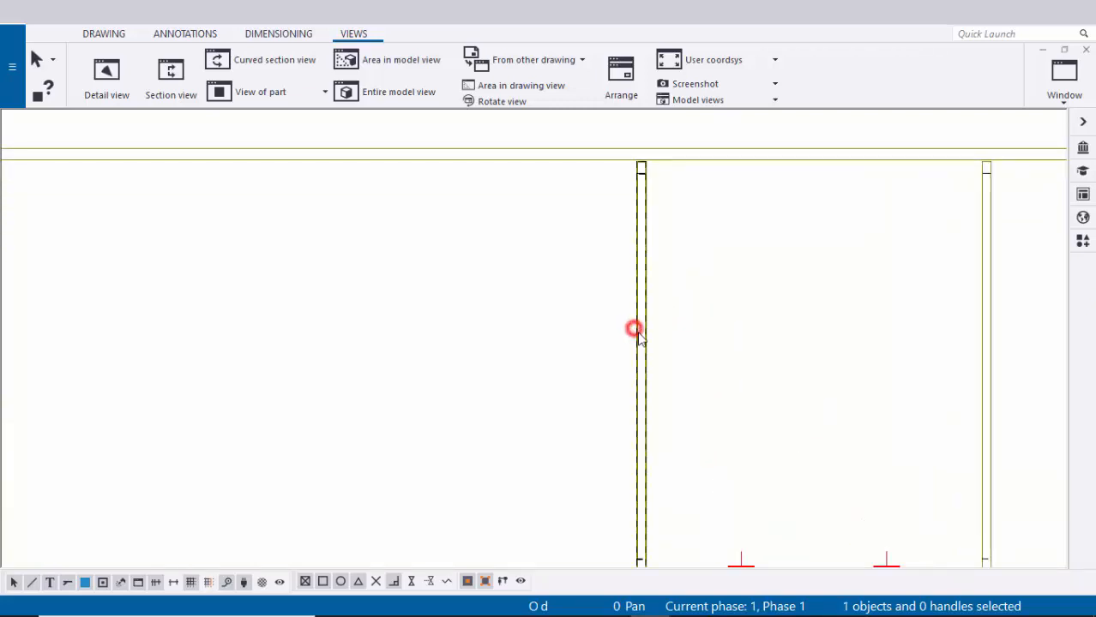
scroll(644, 341, down, 1)
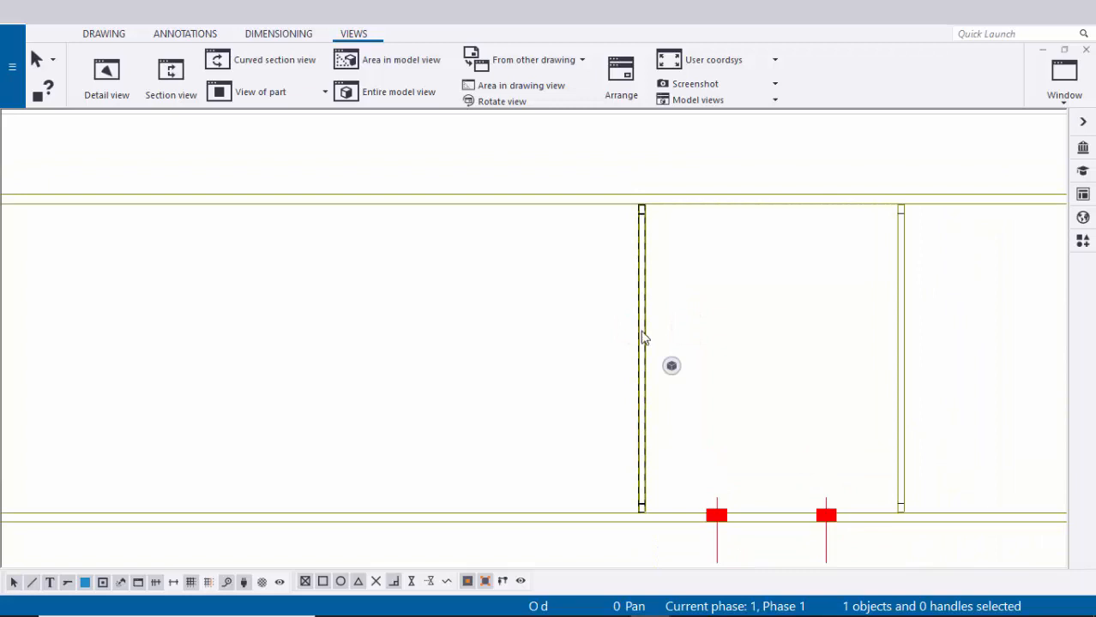
scroll(652, 333, up, 1)
click(683, 317)
- Select both overlapping plates of the left stiffener and add a part mark using the applied mark properties
drag(748, 317, 615, 292)
right_click(531, 262)
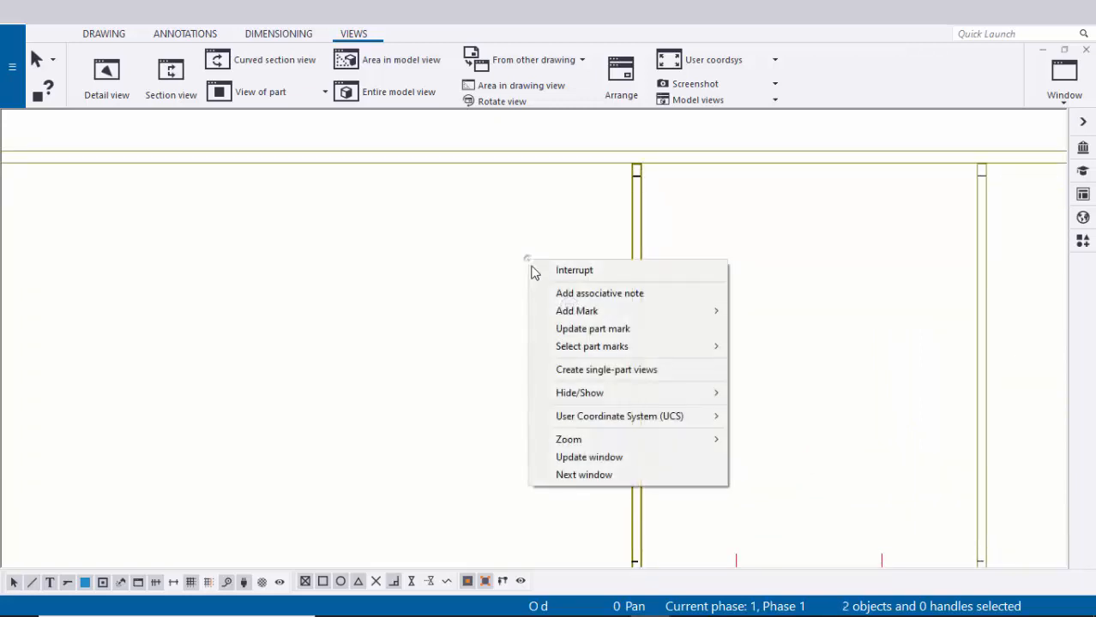
mouse_move(613, 317)
click(763, 328)
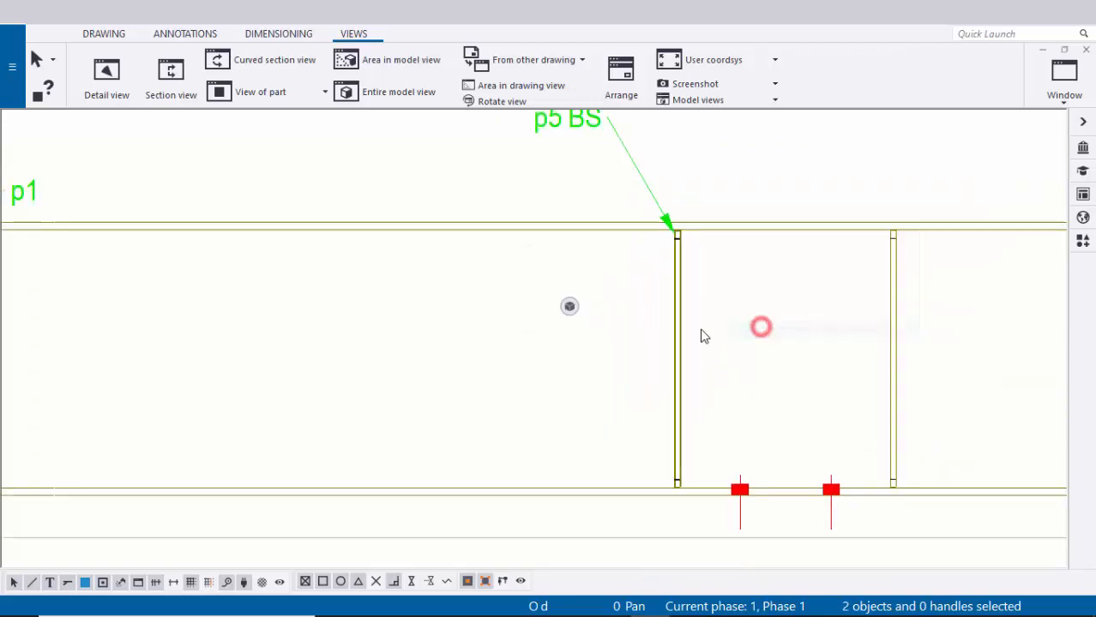
- Move the left stiffener's p5 BS mark down into the beam web area, just left of the stiffener, and deselect it
mouse_move(602, 203)
mouse_down()
mouse_move(601, 377)
mouse_move(621, 453)
mouse_up()
click(564, 410)
- Examine the p5 BS mark text and where its leader meets the left stiffener
scroll(562, 403, up, 3)
middle_drag(563, 384, 512, 379)
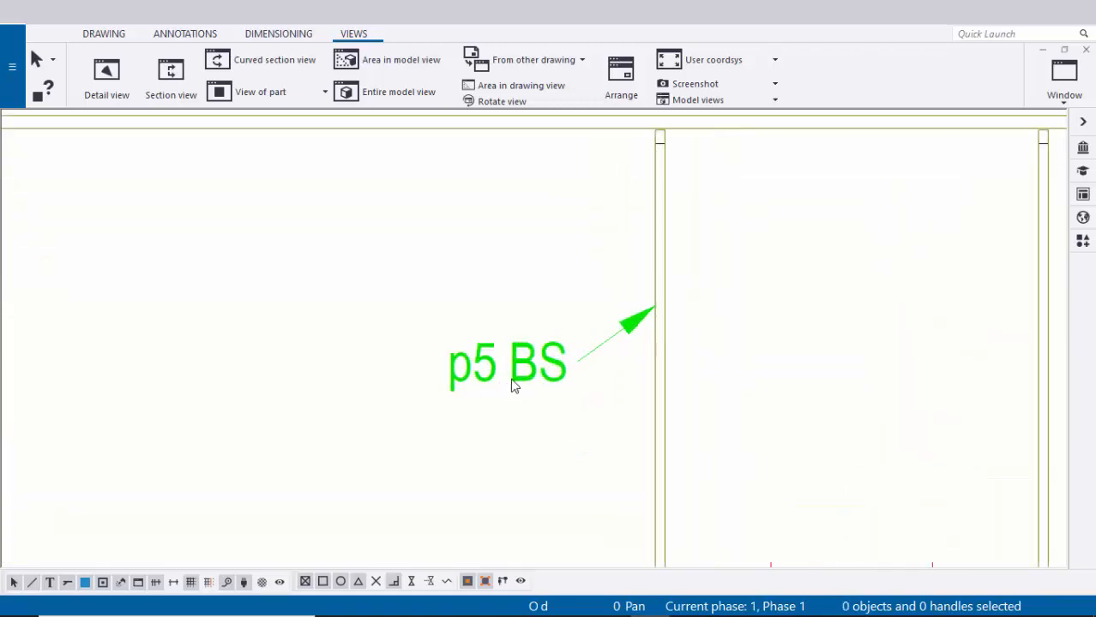
scroll(512, 379, up, 2)
scroll(464, 369, down, 6)
scroll(584, 370, up, 3)
scroll(600, 379, up, 1)
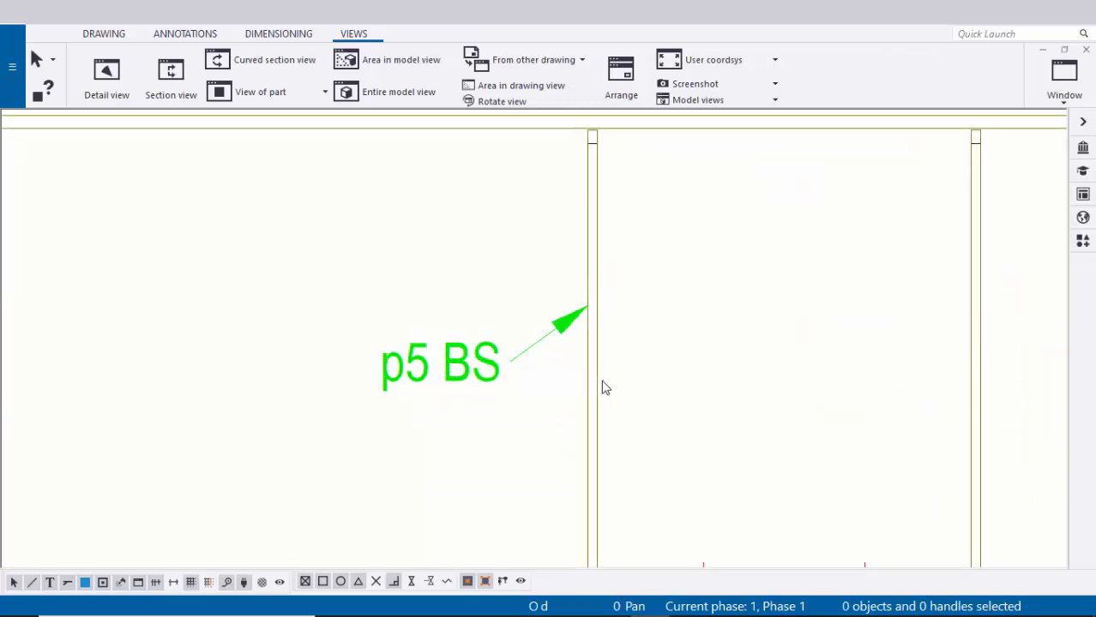
scroll(541, 376, down, 1)
scroll(573, 376, up, 2)
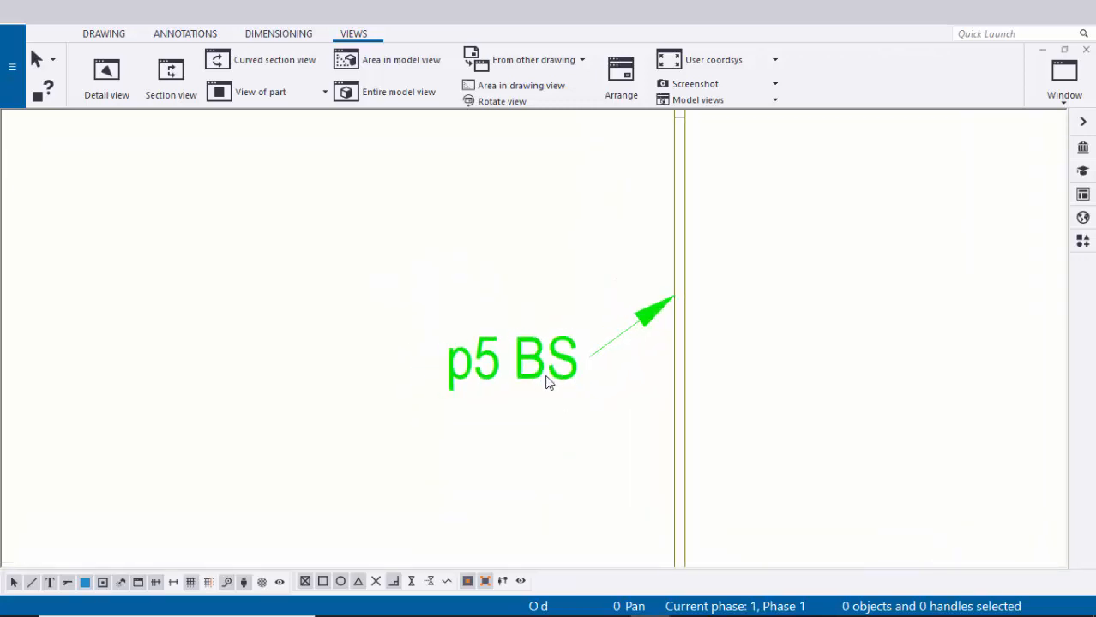
scroll(549, 382, down, 2)
scroll(591, 384, down, 2)
scroll(602, 381, up, 1)
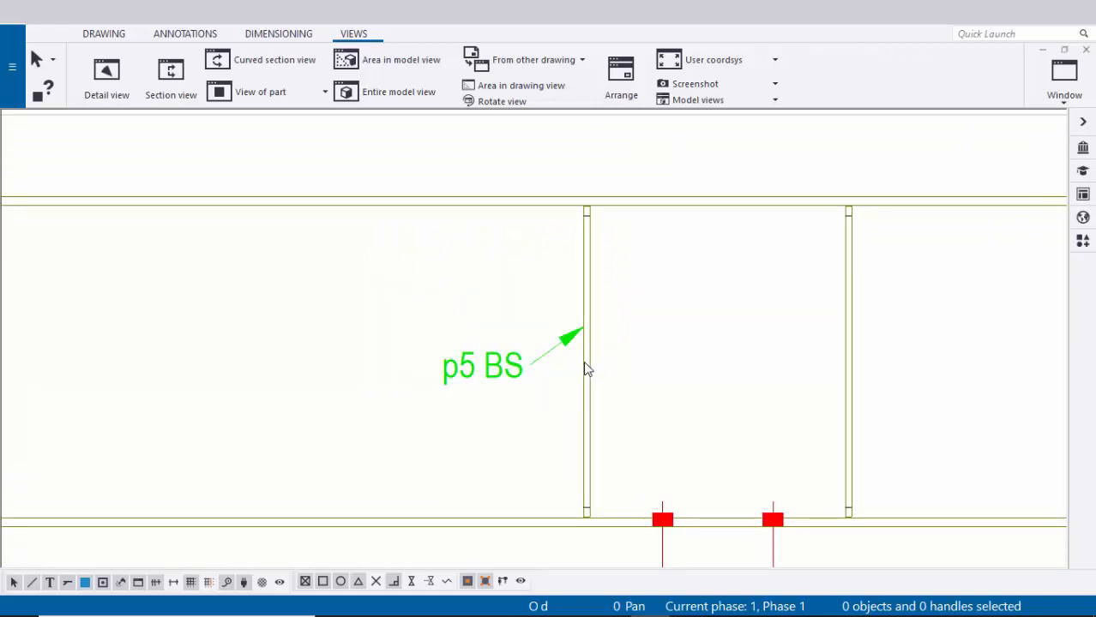
scroll(586, 369, up, 2)
scroll(533, 385, down, 2)
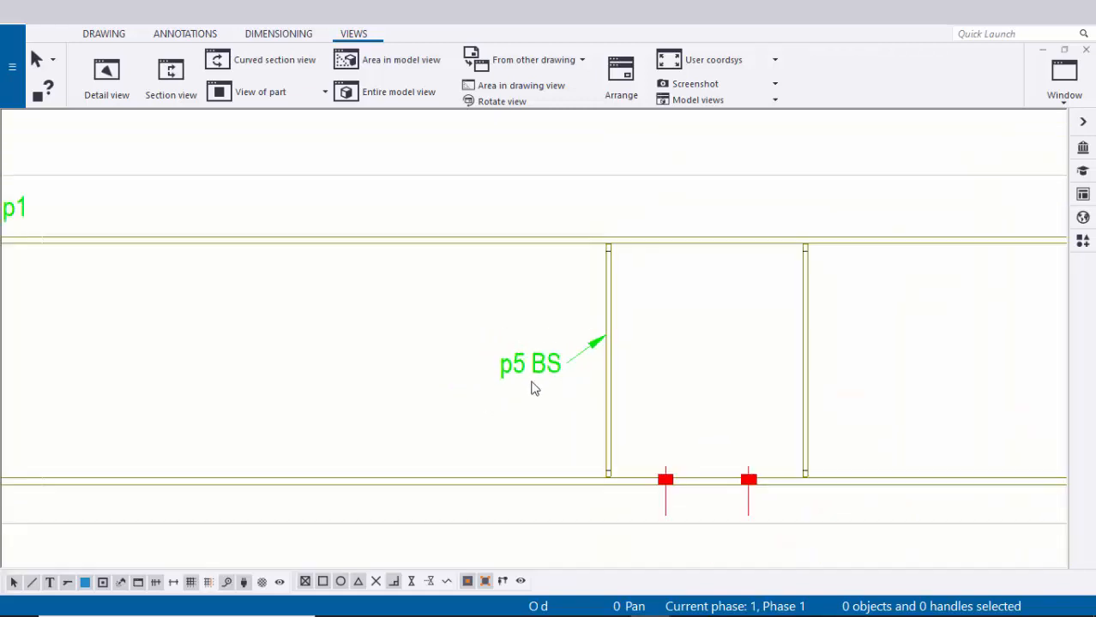
- Select both overlapping plates of the right stiffener and add a part mark using the applied mark properties
scroll(618, 361, up, 1)
drag(582, 289, 576, 291)
right_click(576, 291)
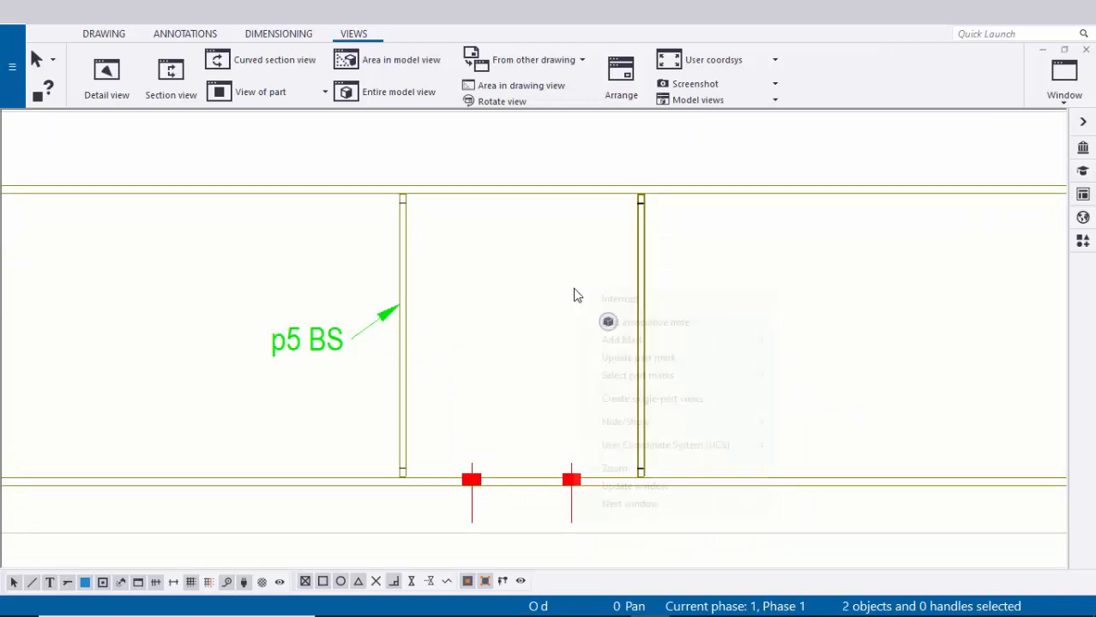
click(717, 340)
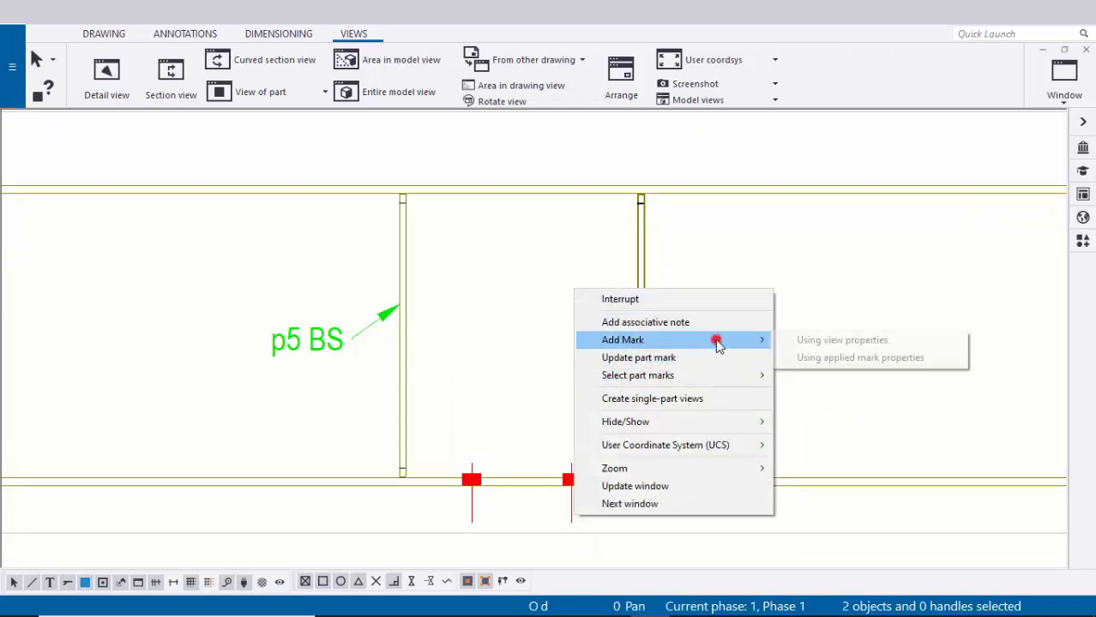
click(827, 358)
- Move the right stiffener's p5 BS mark down to the web area just right of the stiffener and deselect it
scroll(686, 364, down, 2)
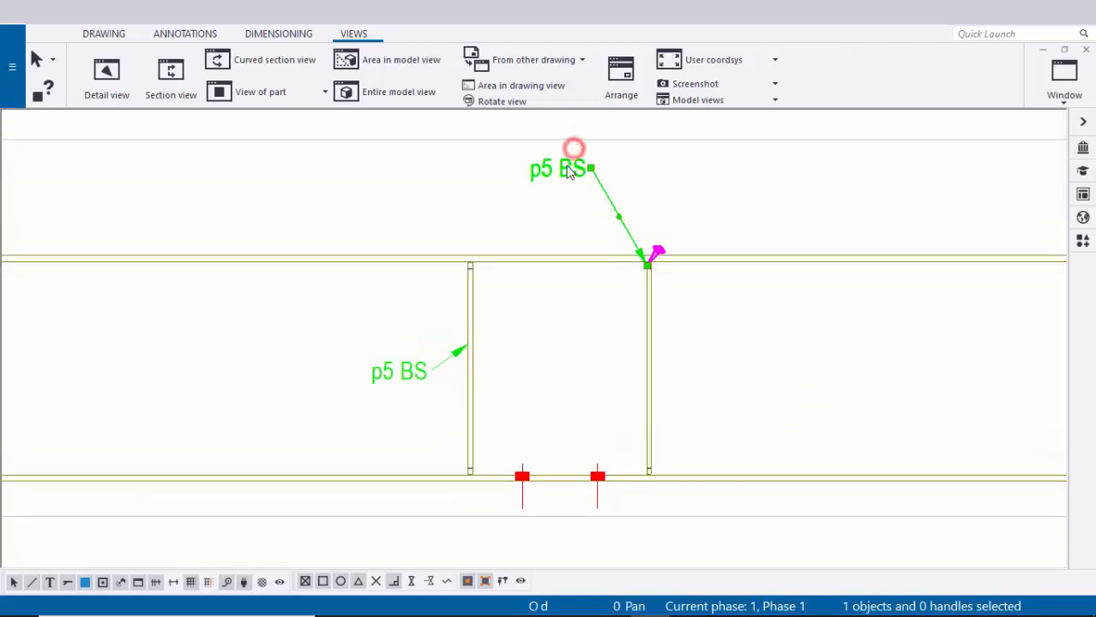
drag(563, 169, 704, 352)
scroll(701, 408, up, 2)
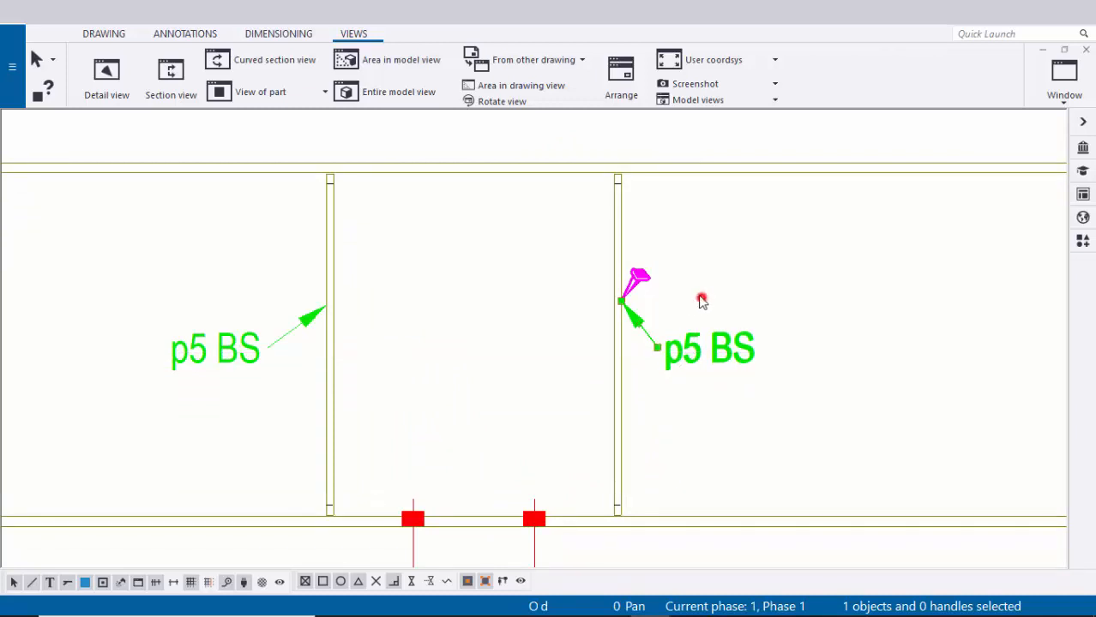
click(702, 301)
- Add a part mark to the end plate at the beam's right end using the applied mark properties
scroll(772, 343, down, 6)
scroll(751, 343, up, 3)
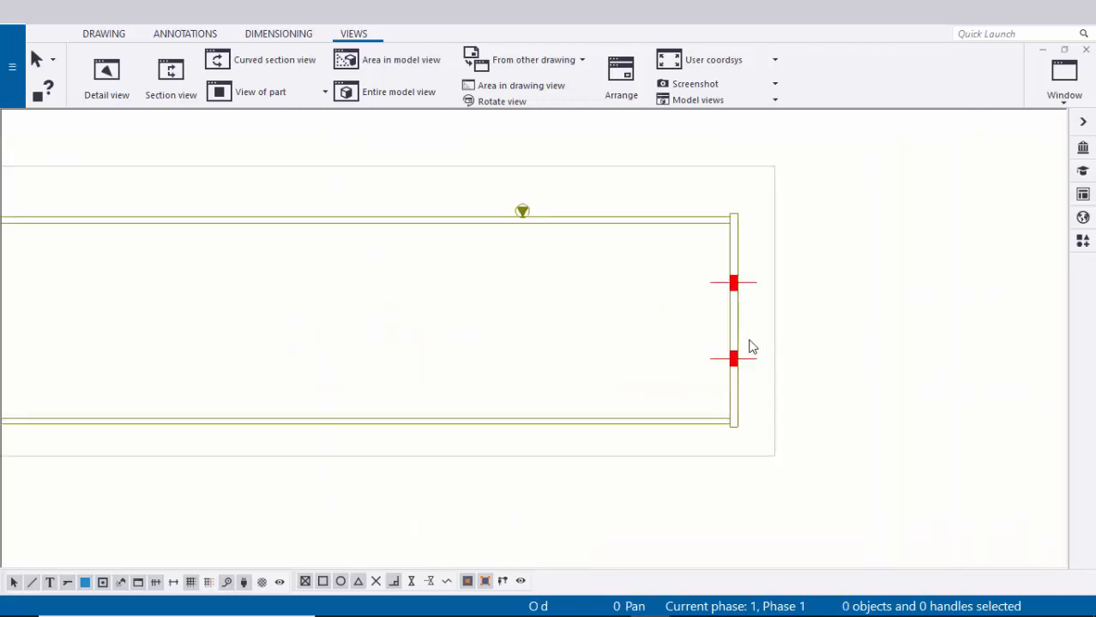
scroll(748, 345, up, 2)
right_click(731, 321)
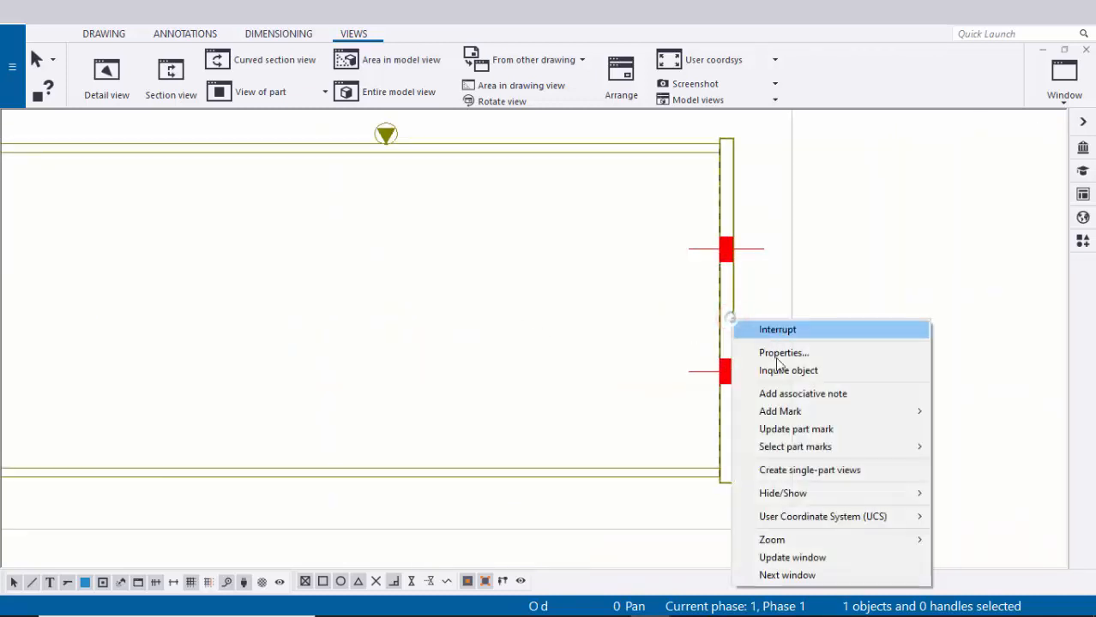
click(777, 411)
click(635, 428)
- Move the right end plate's p2 mark outside the beam, just right of the plate and between the bolts, and deselect it
scroll(673, 390, down, 1)
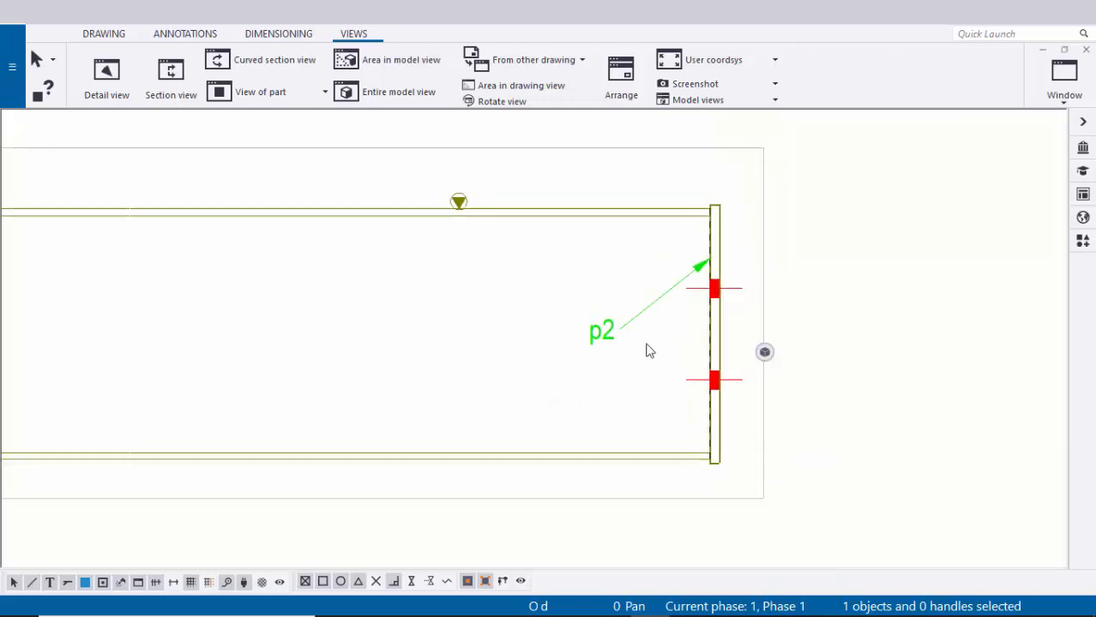
mouse_move(608, 334)
mouse_down()
mouse_move(605, 388)
mouse_move(817, 370)
mouse_move(760, 348)
mouse_up()
click(912, 338)
- Review the part marks along the beam and read the material list for assembly B1 in the title block area
scroll(911, 338, down, 5)
middle_drag(811, 355, 1008, 350)
middle_drag(448, 349, 639, 346)
scroll(262, 324, down, 2)
scroll(369, 333, up, 5)
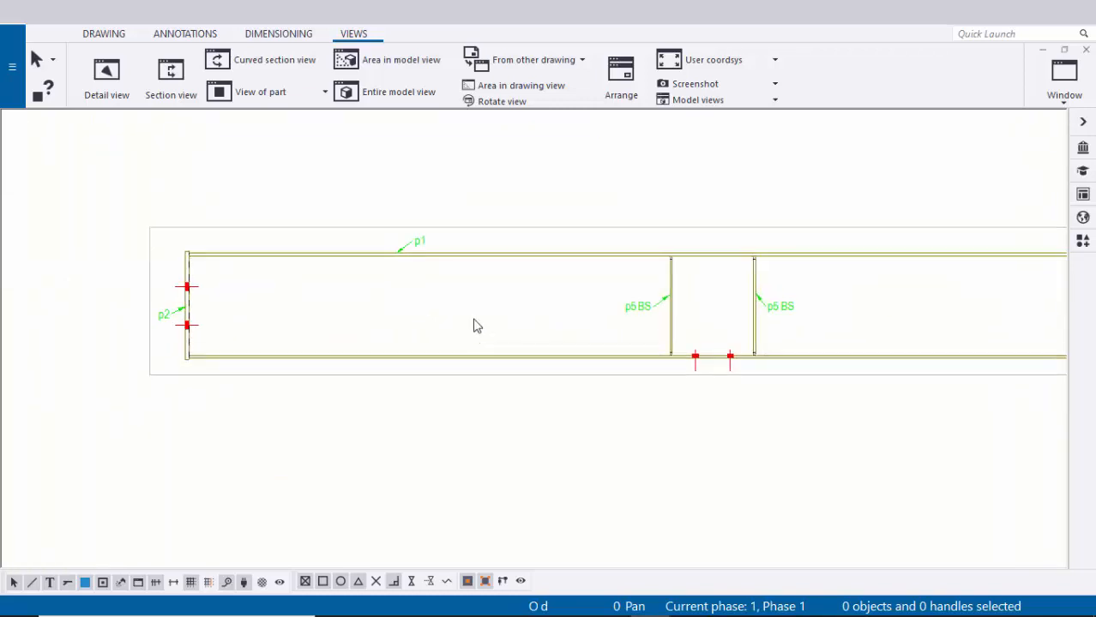
scroll(399, 277, down, 4)
scroll(362, 440, up, 5)
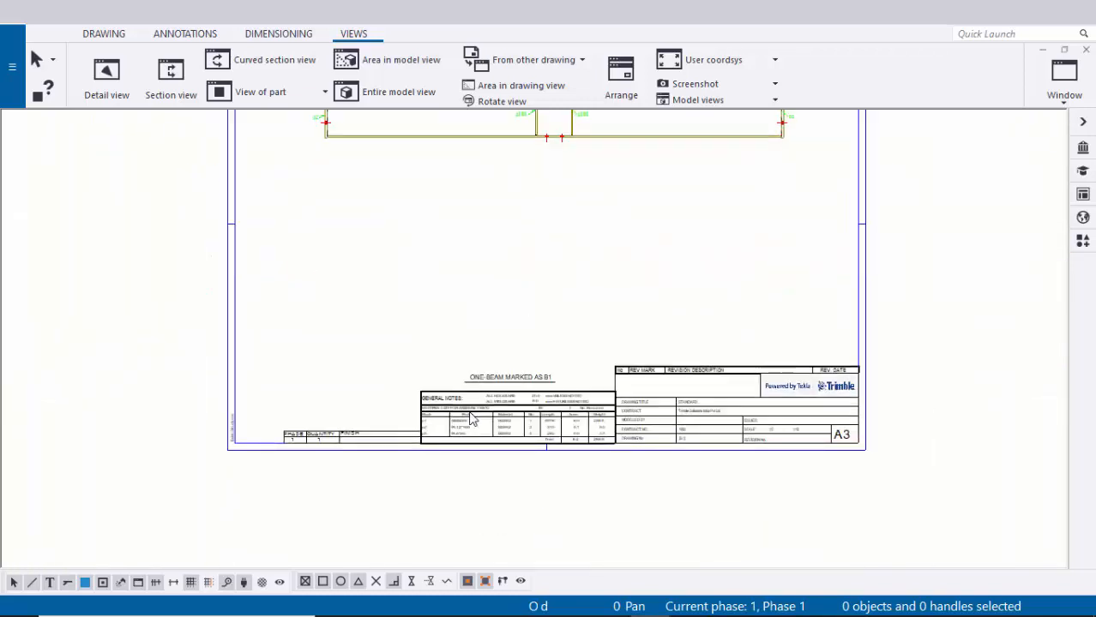
scroll(361, 440, up, 3)
scroll(477, 420, up, 2)
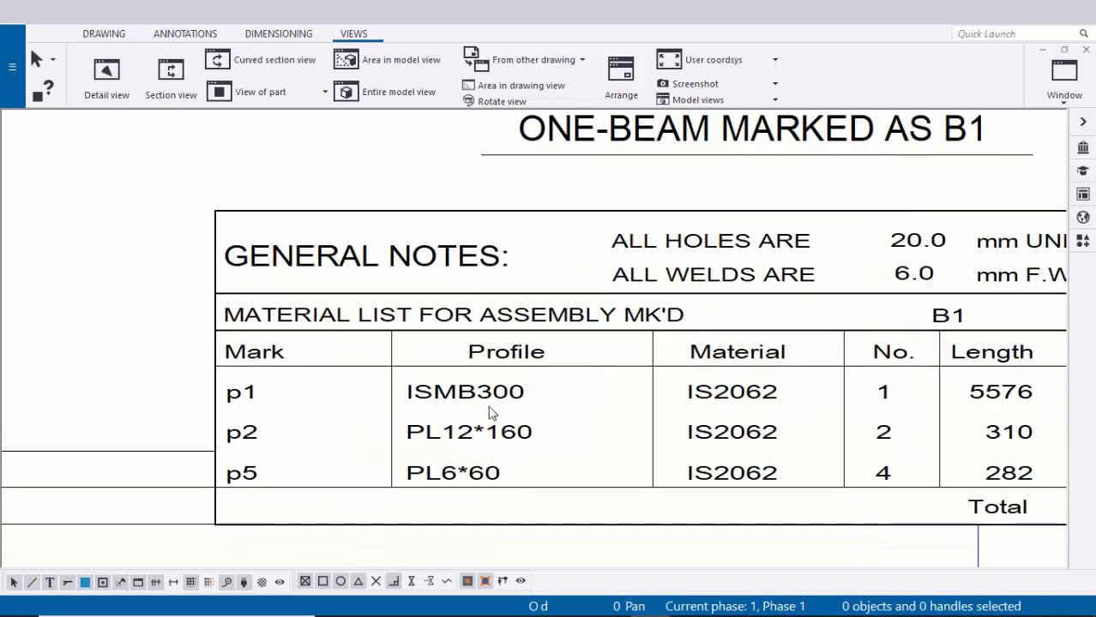
scroll(615, 412, down, 2)
scroll(636, 391, up, 3)
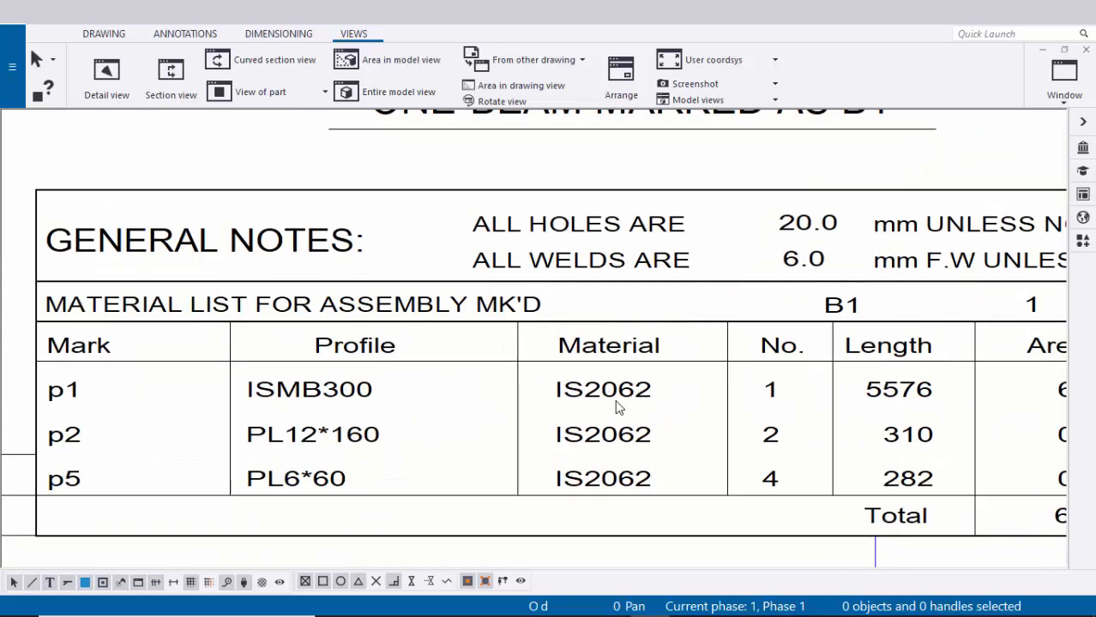
scroll(639, 407, down, 2)
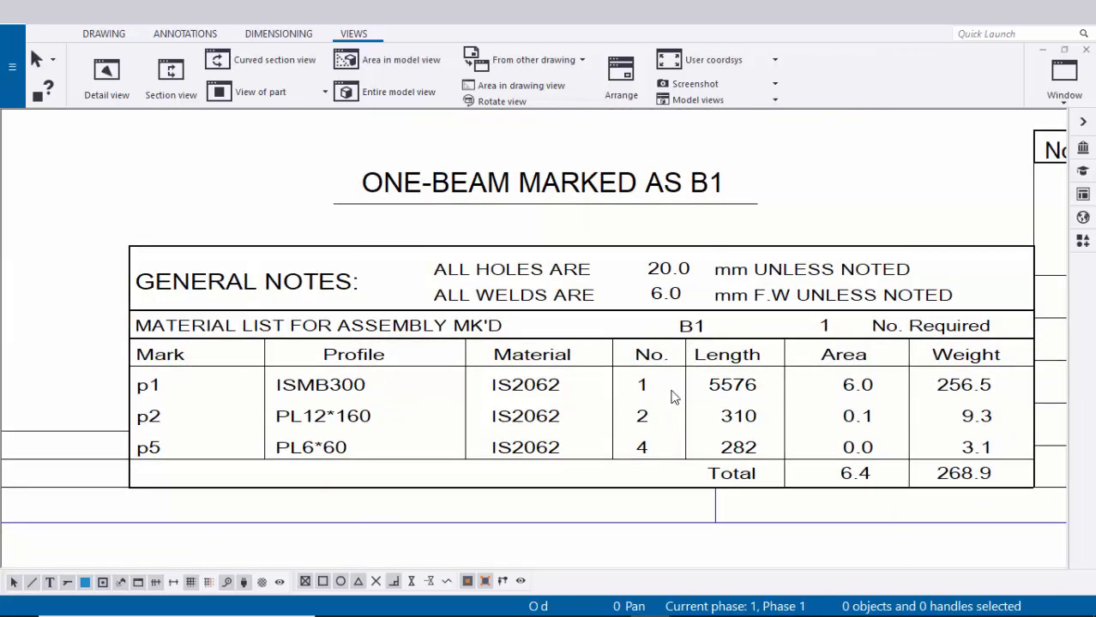
scroll(960, 386, down, 3)
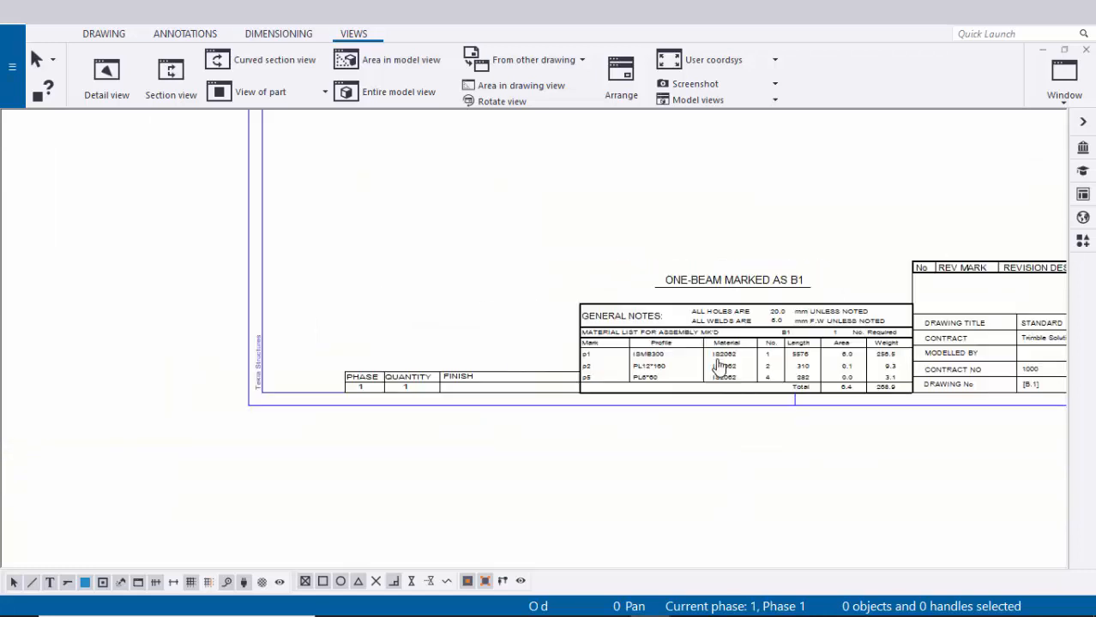
- Compare the p1, p2 and p5 BS marks on the beam with their profile, quantity and length entries in the material list
mouse_move(678, 125)
middle_down()
mouse_move(658, 353)
mouse_move(729, 558)
middle_up()
scroll(476, 356, up, 3)
scroll(466, 393, down, 3)
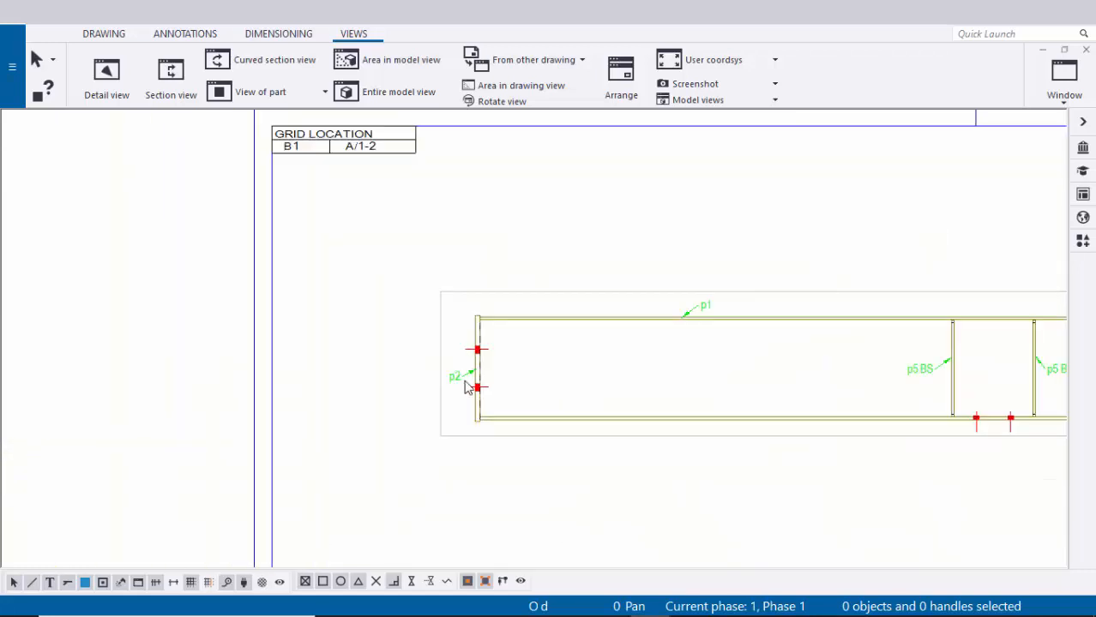
scroll(969, 379, up, 3)
scroll(975, 375, down, 5)
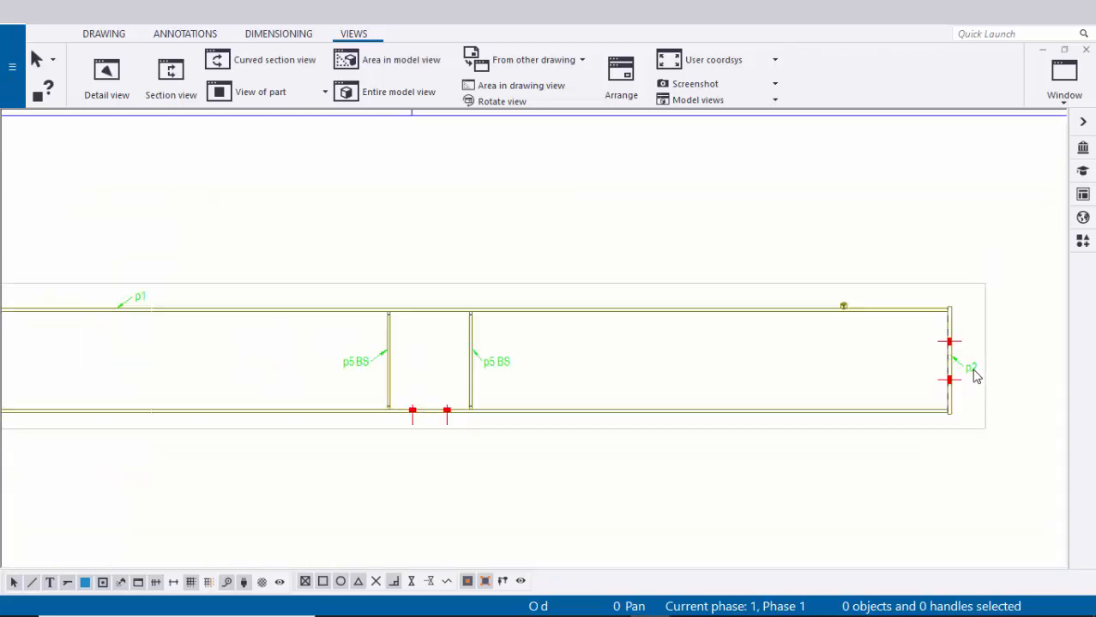
scroll(606, 429, up, 2)
scroll(606, 429, up, 5)
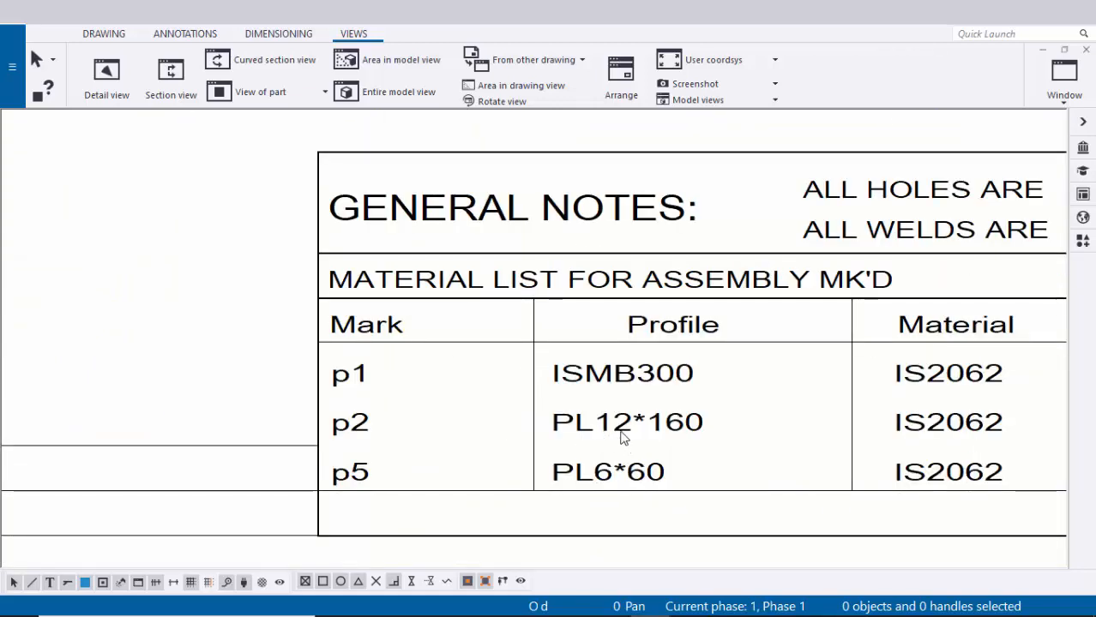
scroll(750, 442, down, 2)
middle_drag(683, 442, 422, 442)
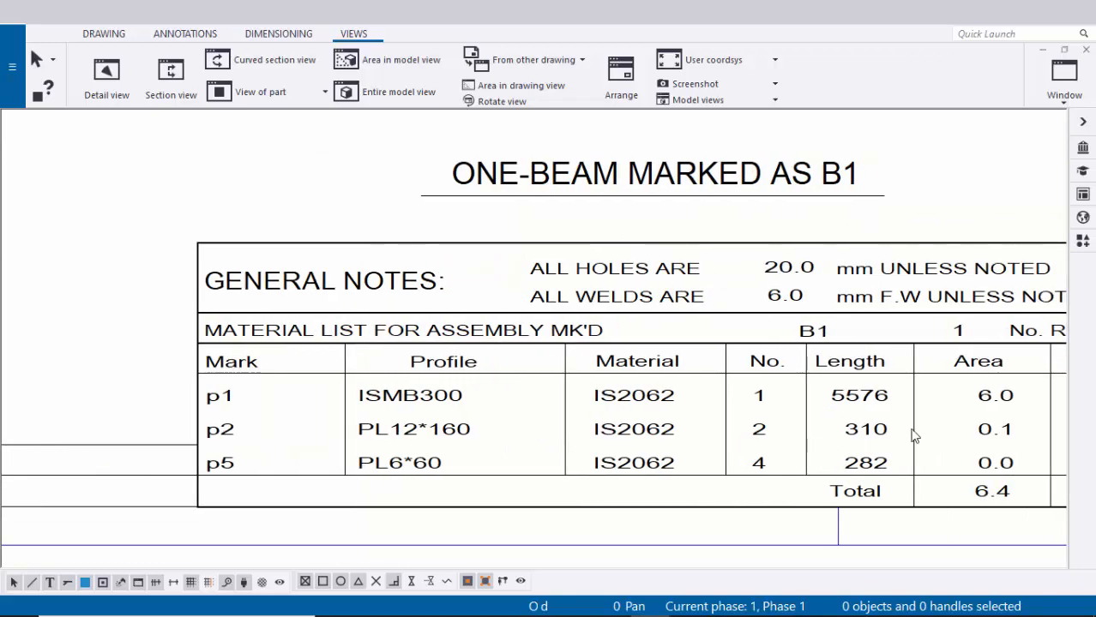
scroll(778, 443, up, 2)
scroll(780, 457, down, 5)
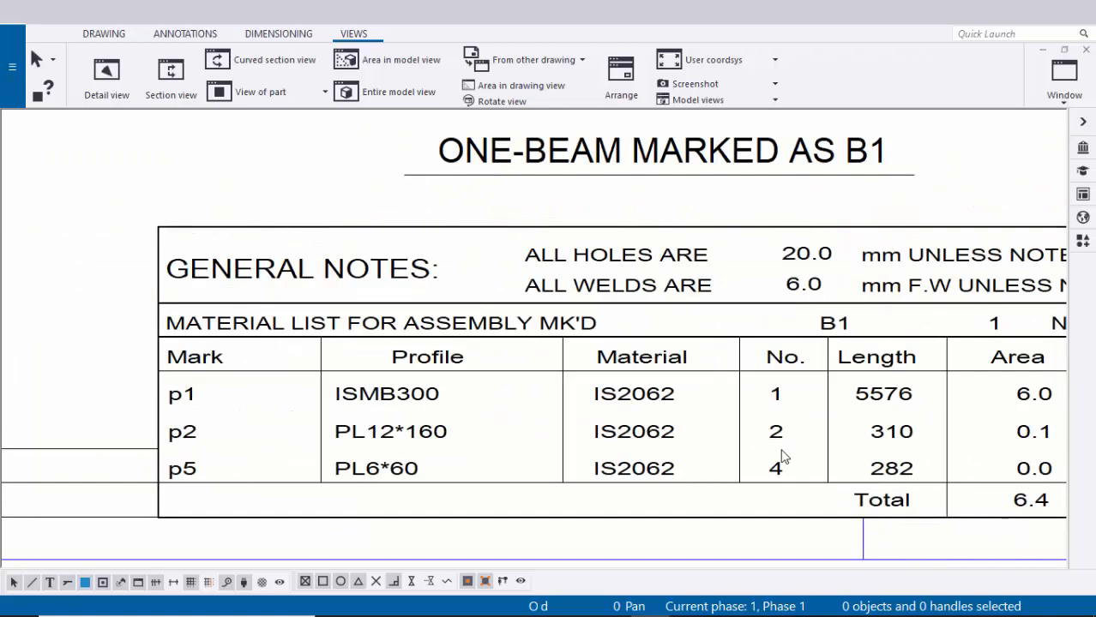
middle_drag(672, 323, 719, 549)
mouse_move(710, 251)
middle_down()
mouse_move(703, 279)
mouse_move(570, 481)
middle_up()
scroll(718, 319, up, 6)
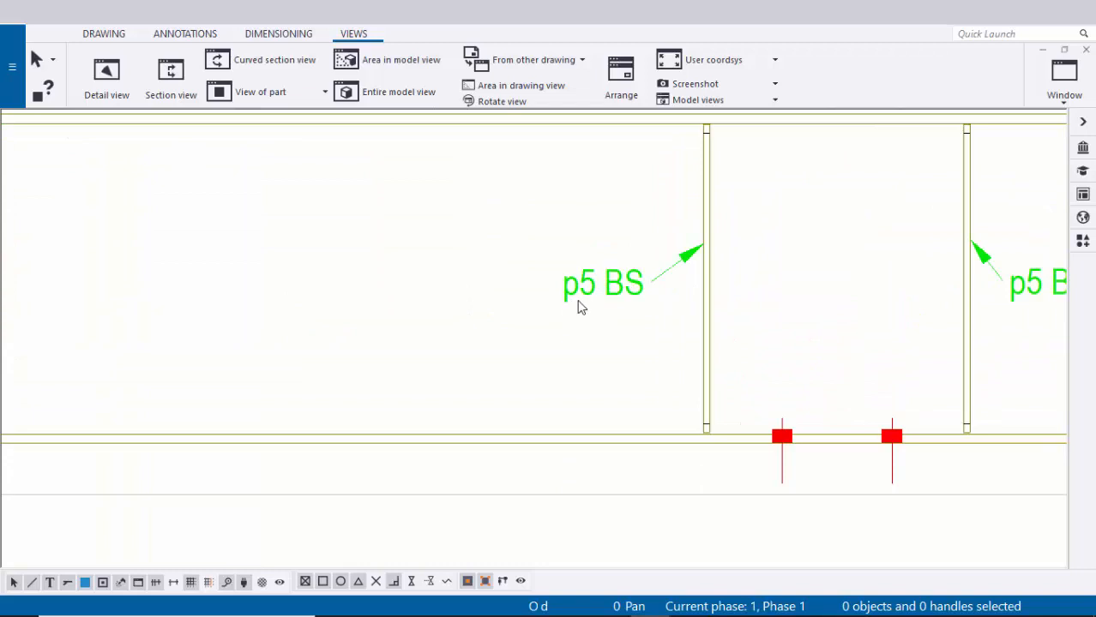
- Compare the p5 BS and p2 part marks along the beam with the material list for assembly B1
scroll(600, 306, down, 1)
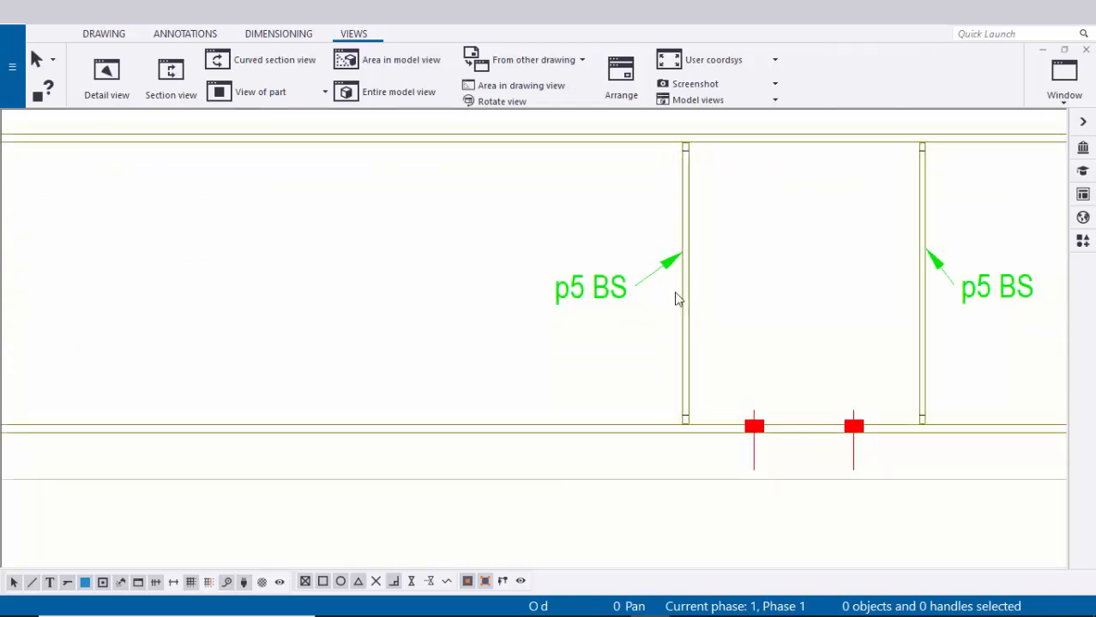
scroll(892, 338, down, 1)
scroll(911, 320, down, 5)
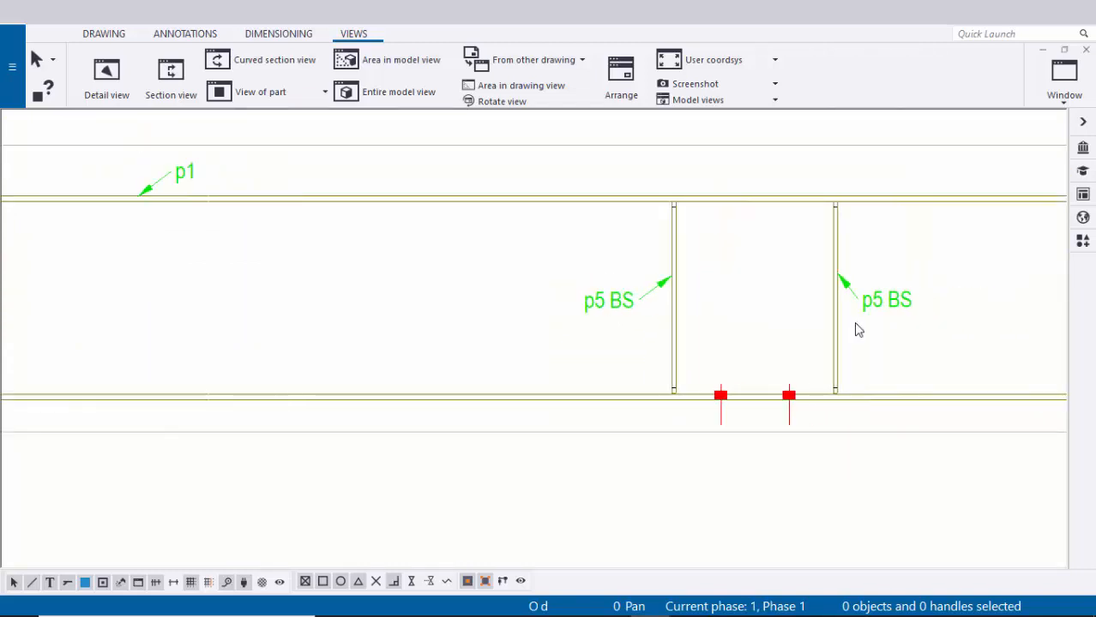
scroll(712, 369, up, 6)
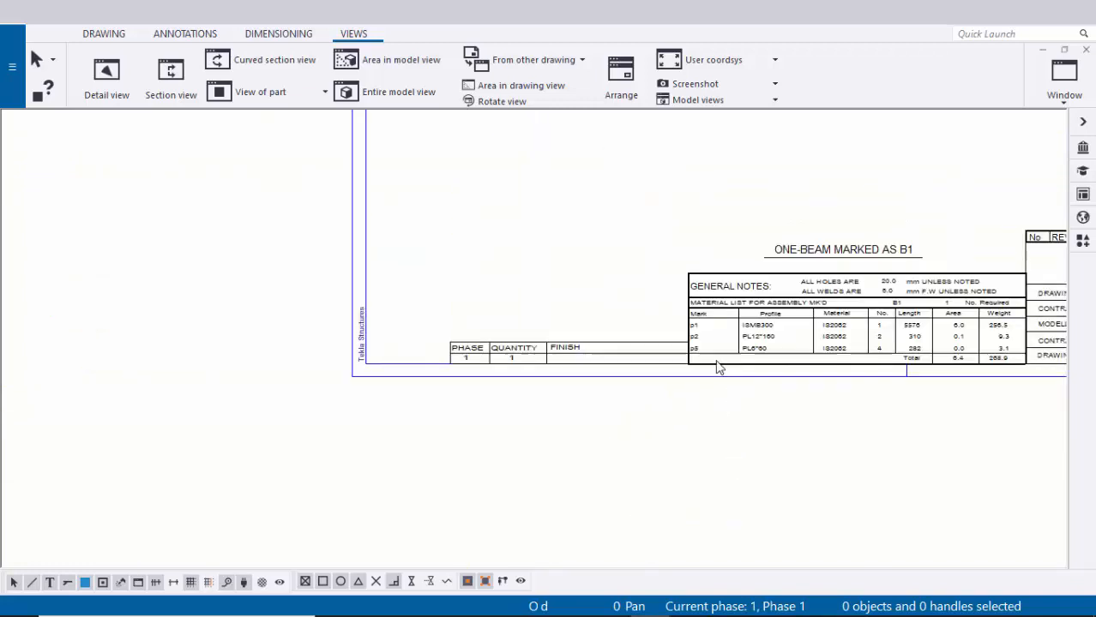
scroll(706, 343, down, 4)
middle_drag(952, 345, 800, 343)
scroll(956, 338, up, 3)
mouse_move(887, 340)
middle_down()
mouse_move(956, 338)
mouse_move(855, 330)
middle_up()
scroll(868, 353, down, 5)
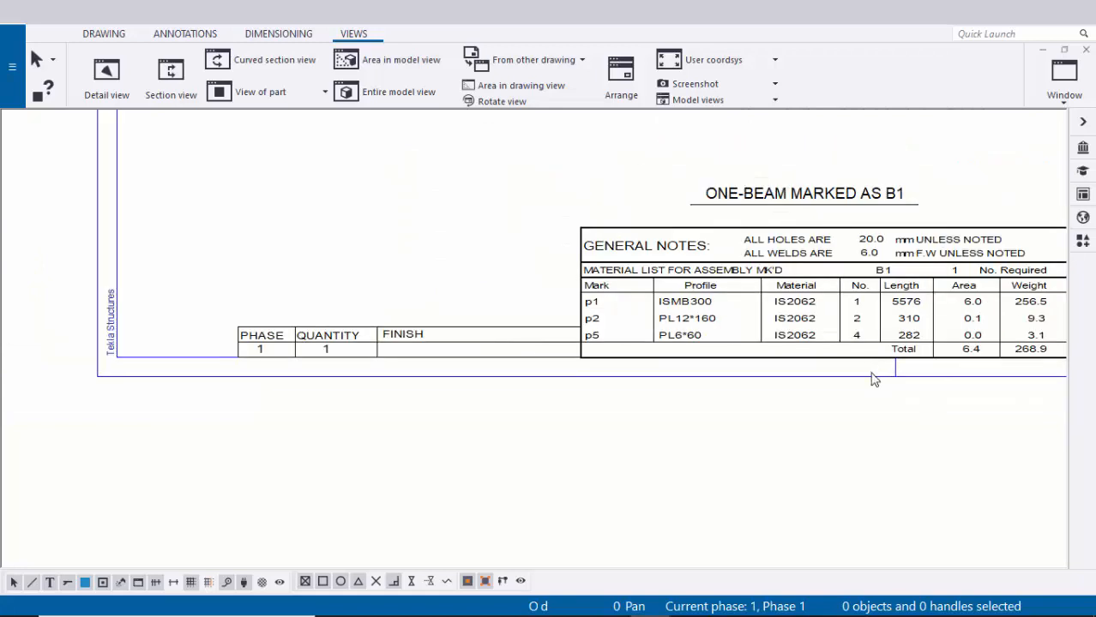
middle_drag(775, 275, 754, 433)
middle_drag(674, 348, 454, 379)
scroll(725, 337, up, 1)
middle_drag(702, 330, 747, 382)
scroll(523, 343, up, 2)
mouse_move(467, 346)
middle_down()
mouse_move(499, 327)
mouse_move(348, 292)
middle_up()
scroll(386, 245, up, 3)
scroll(504, 250, down, 2)
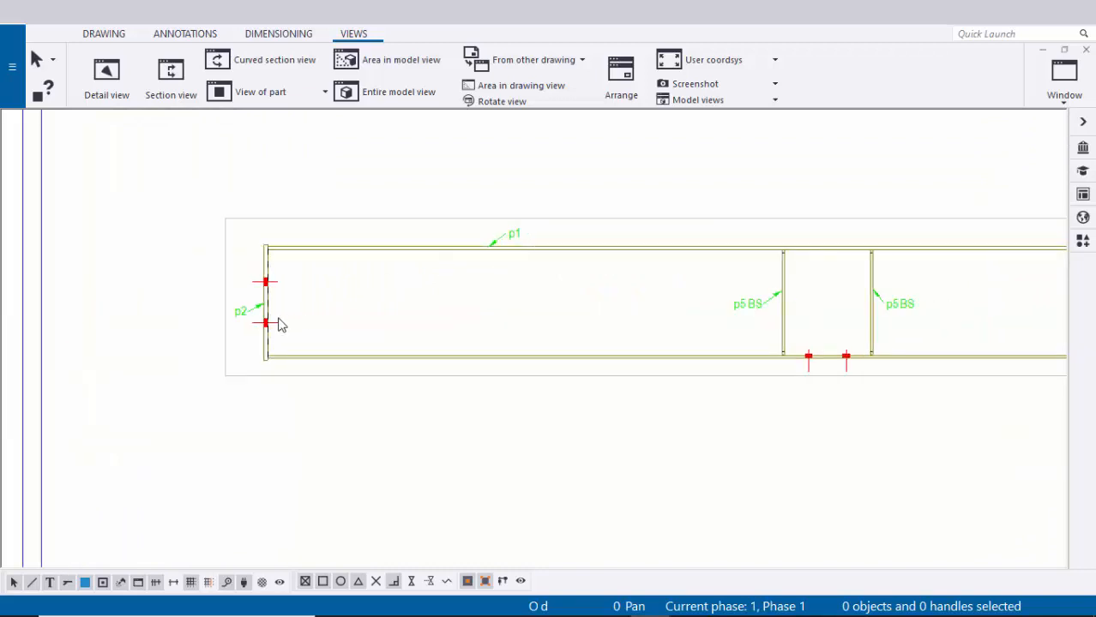
- Create single-part views of main beam p1 and move them off the sheet, into the empty area beside its left border
mouse_move(254, 324)
middle_down()
mouse_move(230, 324)
mouse_move(482, 302)
middle_up()
scroll(236, 322, down, 3)
scroll(616, 320, up, 3)
scroll(236, 311, up, 2)
scroll(454, 311, down, 3)
scroll(343, 264, up, 3)
click(396, 265)
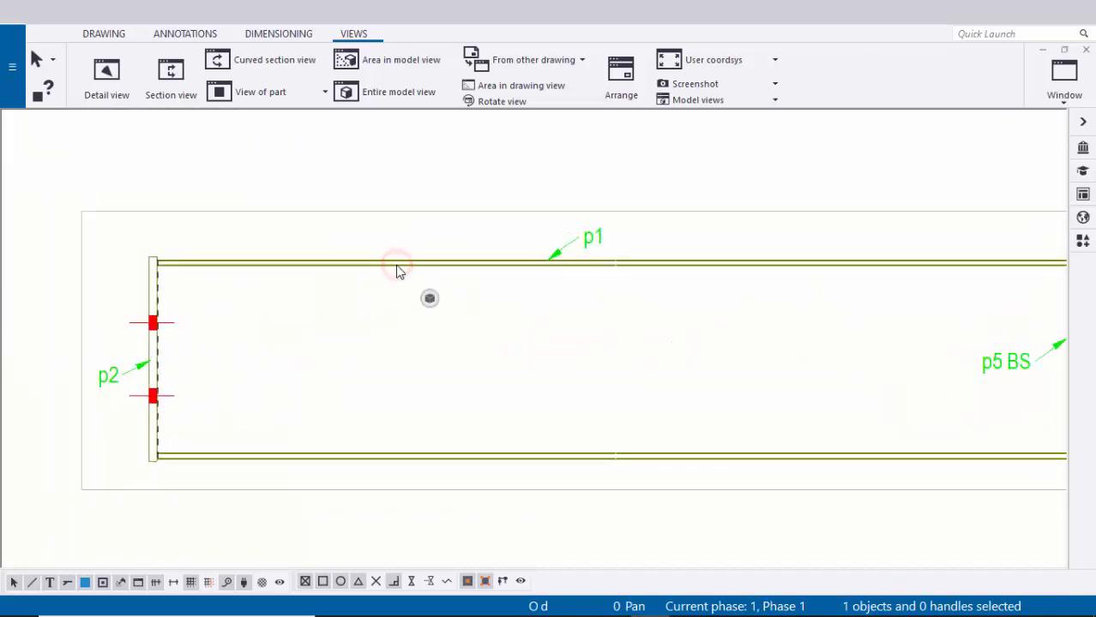
right_click(396, 270)
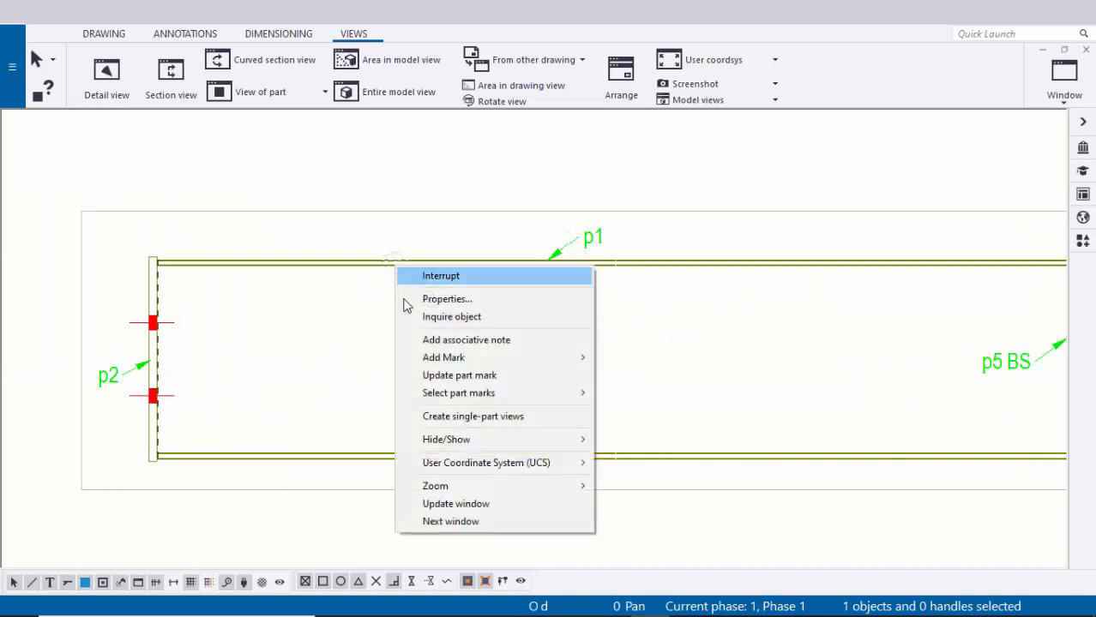
click(491, 419)
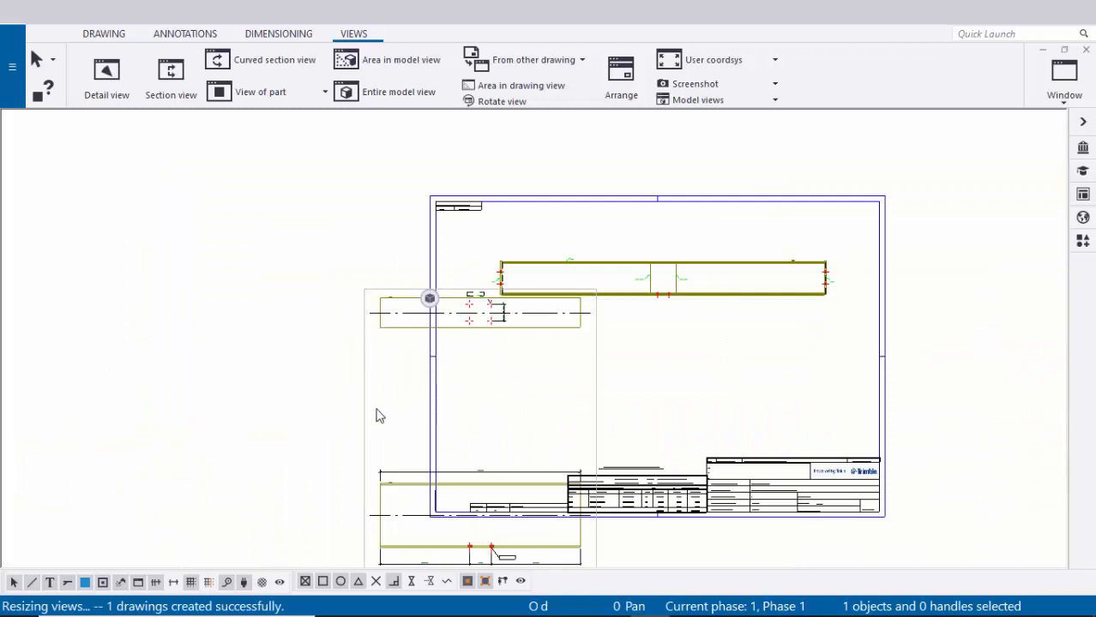
click(392, 381)
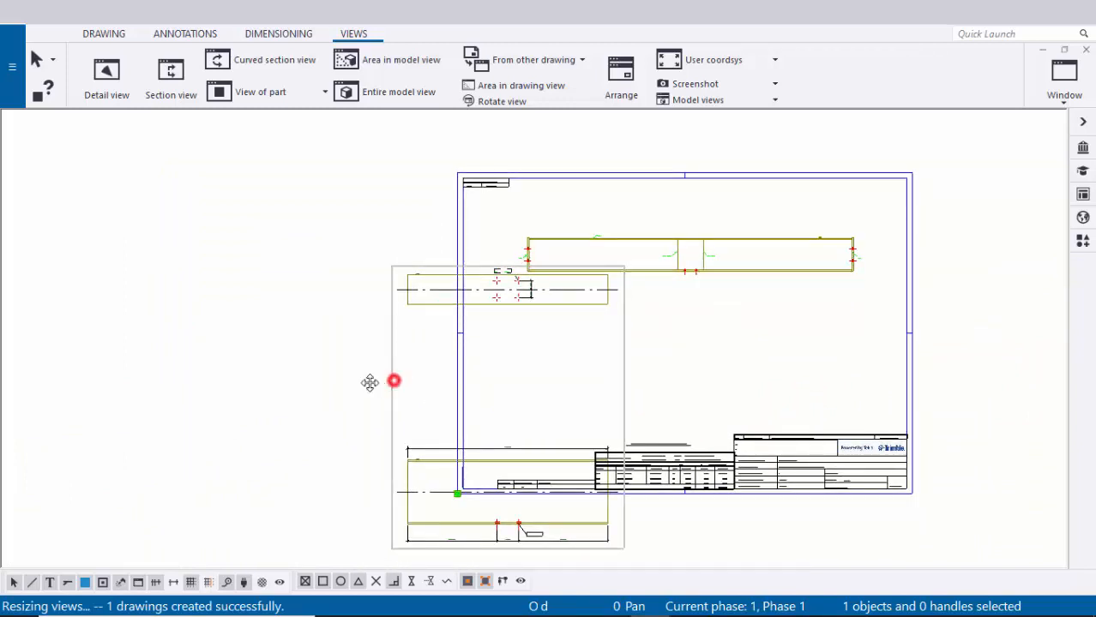
drag(370, 383, 167, 324)
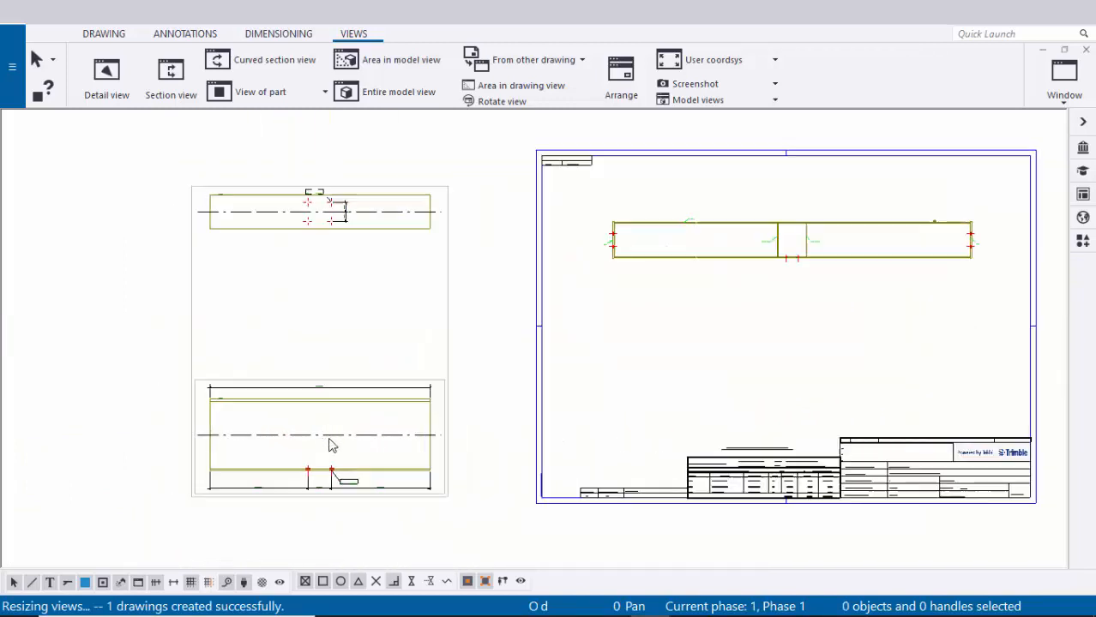
- Delete the upper single-part view, which shows the beam flange with its hole pattern
scroll(329, 438, up, 2)
scroll(373, 405, down, 2)
scroll(361, 427, up, 2)
scroll(360, 426, up, 2)
scroll(375, 394, down, 3)
middle_drag(373, 278, 360, 436)
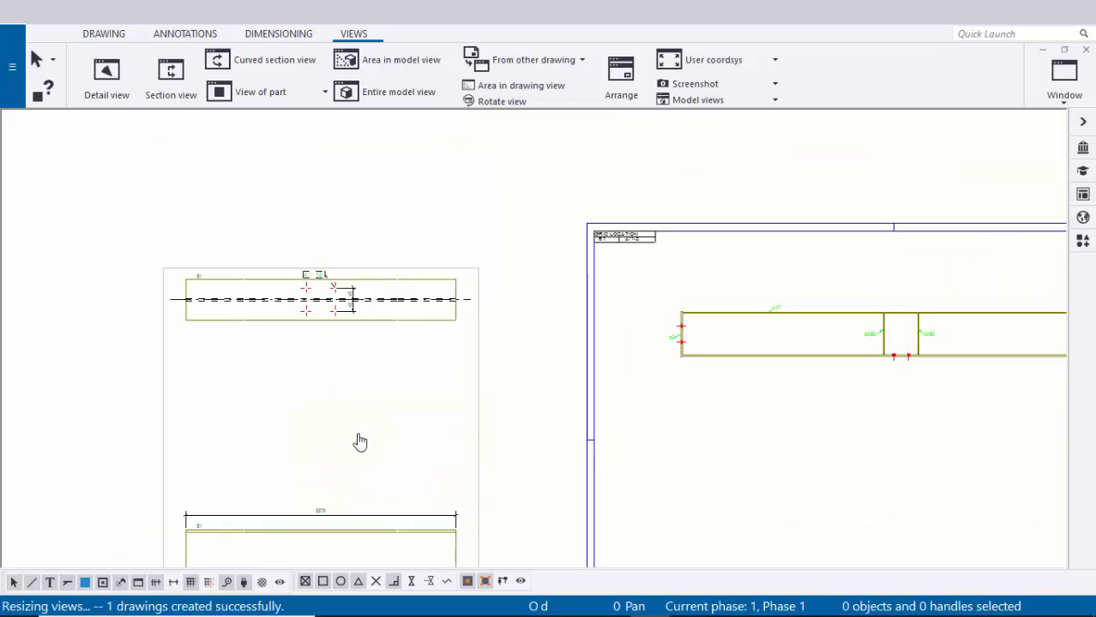
scroll(367, 335, up, 4)
drag(523, 379, 467, 341)
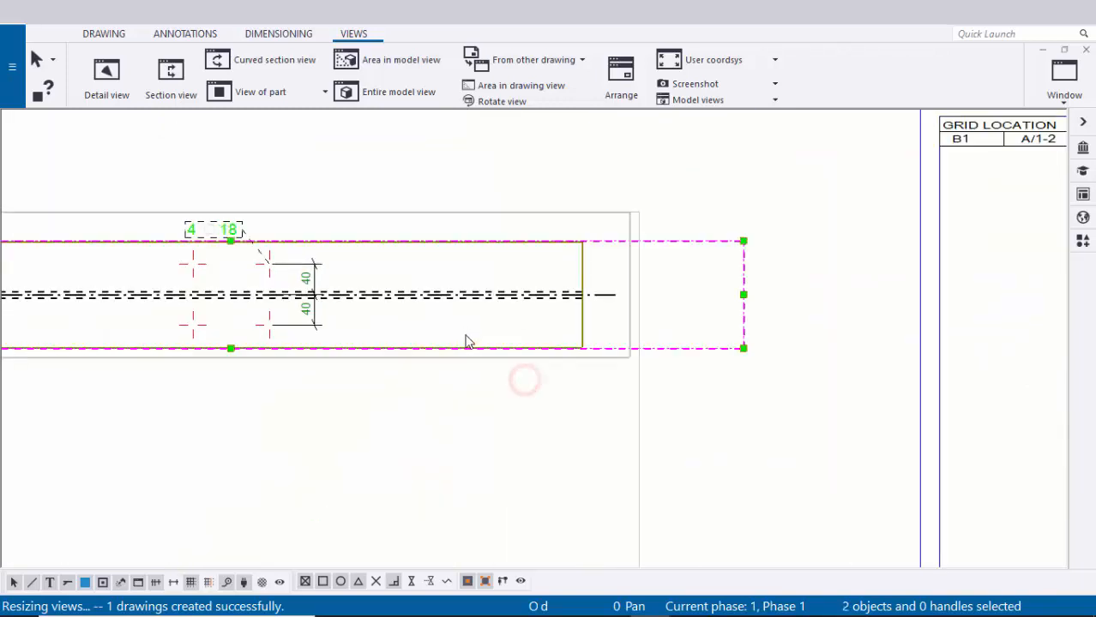
key(Delete)
- Examine the overall dimension, the bolt spacing dimensions and the bolt mark in the remaining single-part front view
scroll(476, 343, down, 6)
middle_drag(447, 401, 474, 163)
scroll(395, 381, up, 5)
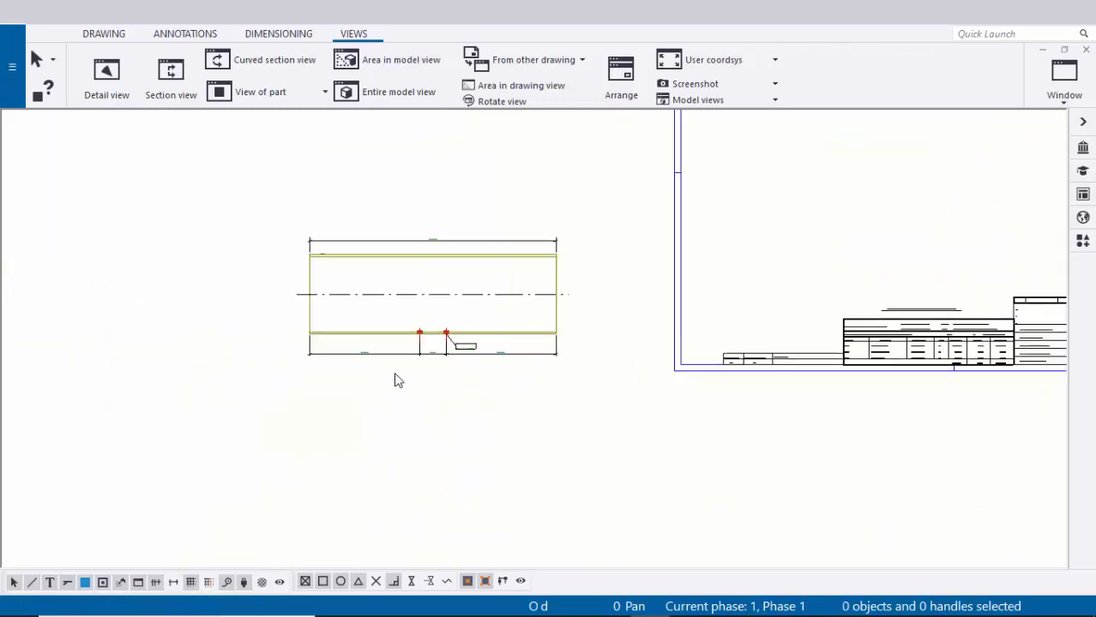
middle_drag(502, 310, 475, 393)
middle_drag(485, 332, 508, 361)
middle_drag(383, 290, 421, 312)
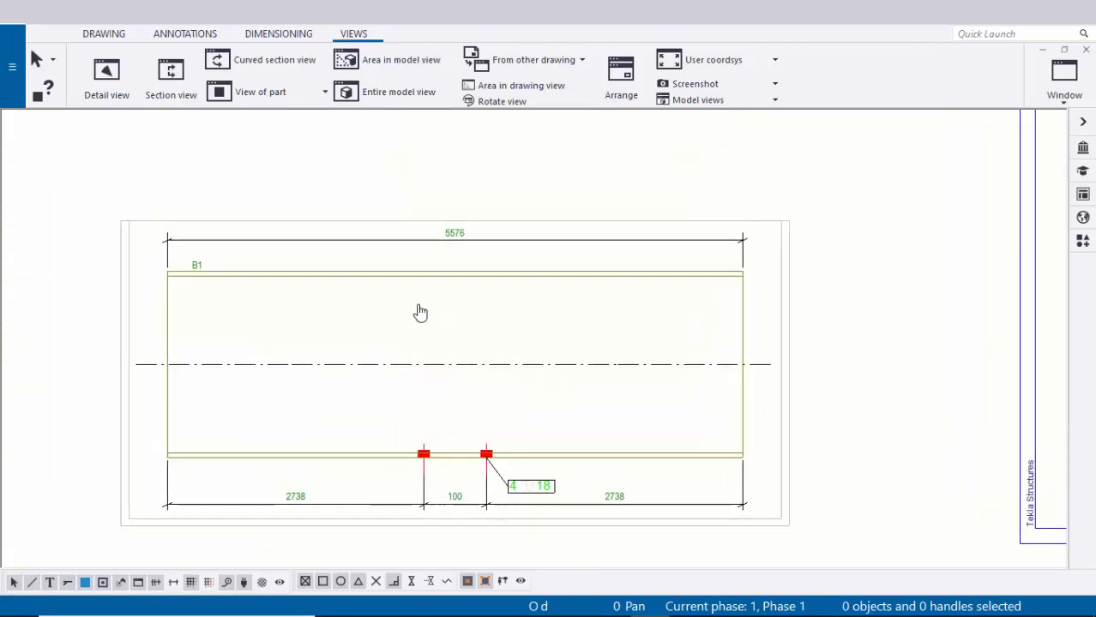
scroll(267, 259, up, 2)
scroll(566, 258, down, 4)
middle_drag(553, 348, 543, 238)
scroll(460, 378, up, 4)
scroll(323, 353, up, 1)
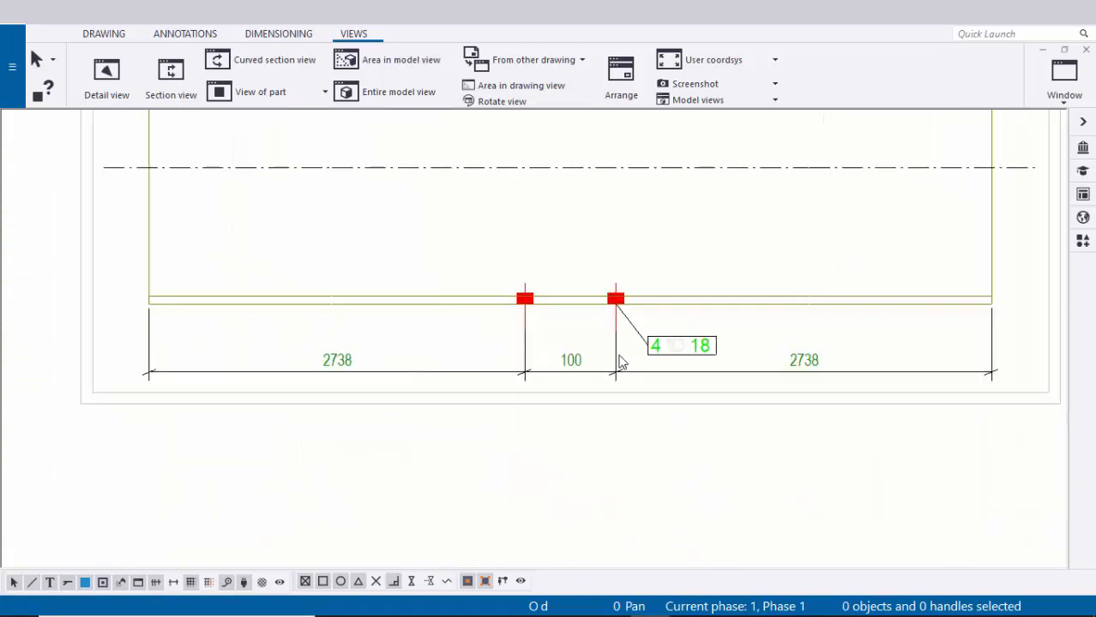
middle_drag(596, 368, 448, 373)
scroll(543, 350, up, 2)
scroll(586, 376, down, 8)
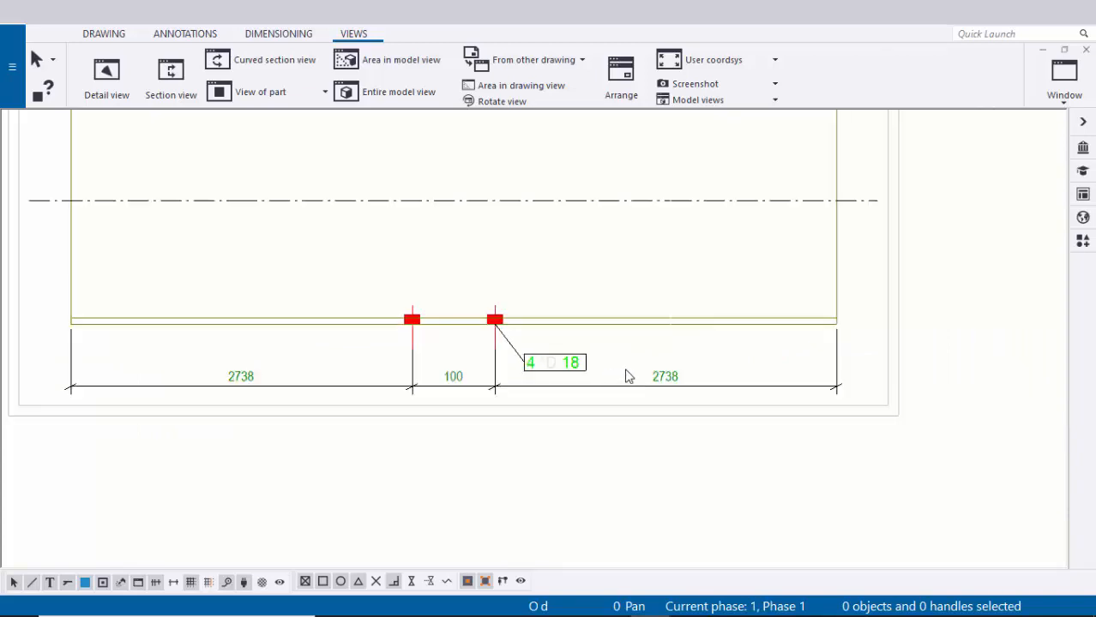
- Delete the overall length dimension and the B1 mark above the beam in the single-part front view
middle_drag(614, 384, 614, 410)
middle_drag(648, 313, 639, 336)
middle_drag(619, 388, 565, 478)
scroll(728, 280, up, 4)
drag(750, 276, 662, 265)
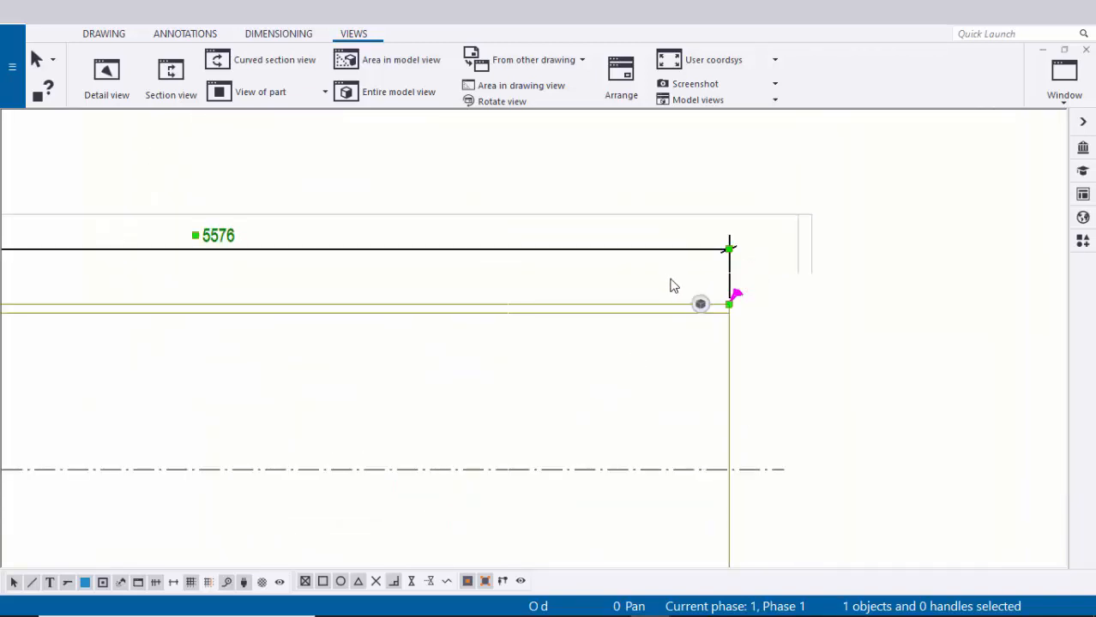
key(Delete)
scroll(673, 286, down, 3)
middle_drag(356, 330, 536, 327)
scroll(391, 277, up, 4)
click(377, 254)
key(Delete)
- Delete the bolt spacing dimensions and the bolt mark below the bottom flange in the single-part view
scroll(378, 255, down, 2)
middle_drag(419, 276, 330, 133)
middle_drag(596, 421, 440, 275)
scroll(562, 340, up, 2)
drag(514, 332, 511, 331)
key(Delete)
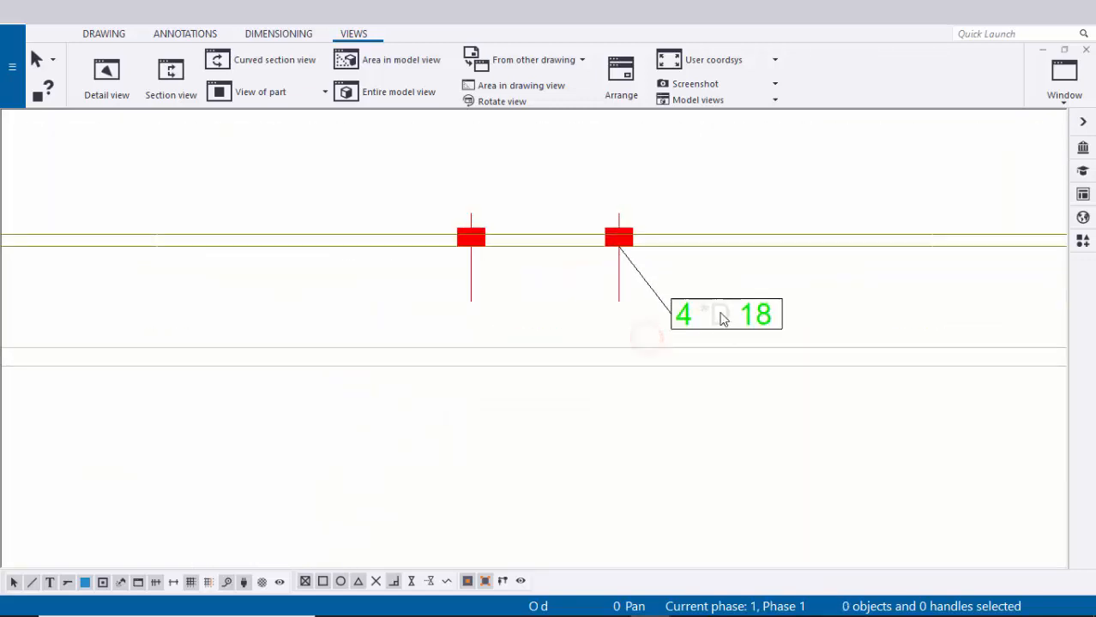
click(719, 313)
key(Delete)
- Check the scale of the assembly's main beam view in its view properties and close them without changes
scroll(684, 350, down, 5)
mouse_move(669, 391)
middle_down()
mouse_move(593, 397)
mouse_move(512, 374)
middle_up()
scroll(605, 384, down, 2)
scroll(511, 374, up, 3)
scroll(479, 400, down, 4)
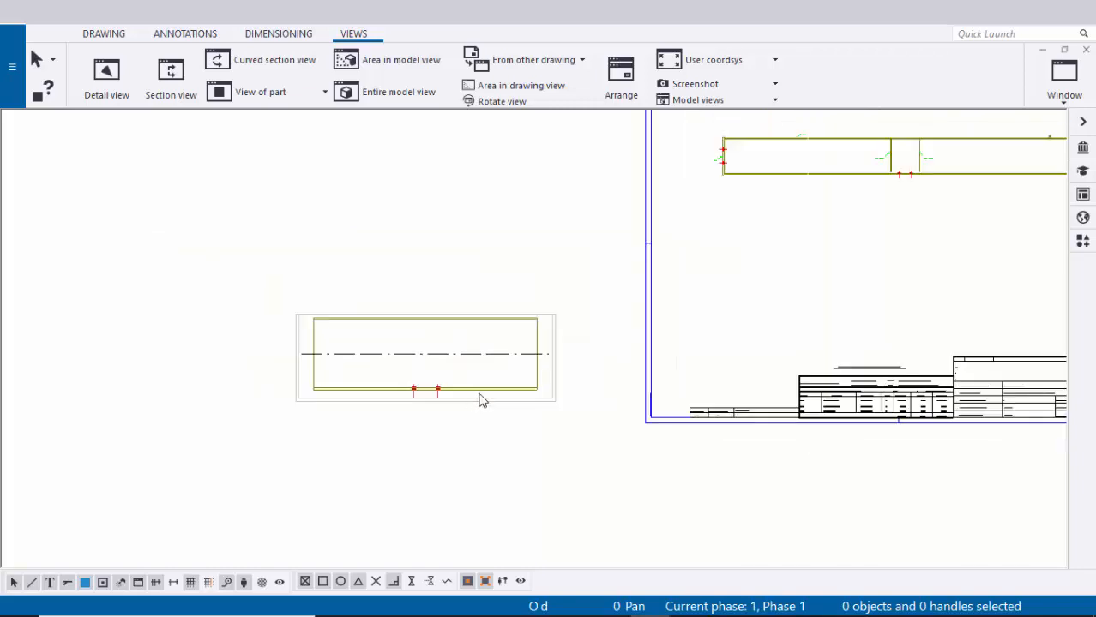
scroll(614, 279, up, 5)
scroll(581, 281, up, 2)
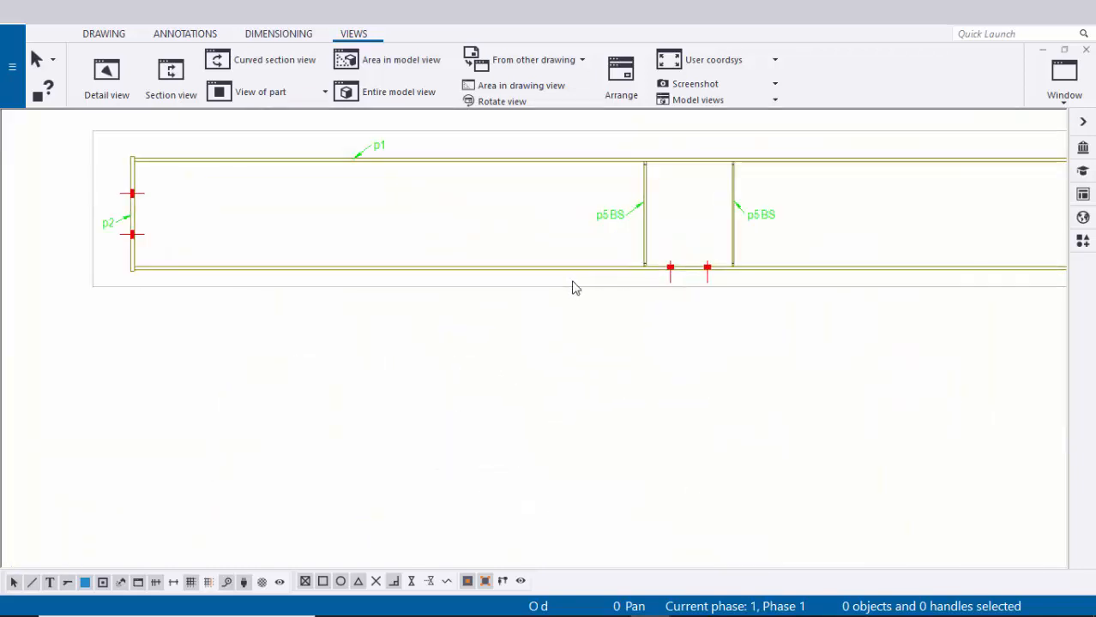
middle_drag(571, 280, 682, 319)
click(304, 326)
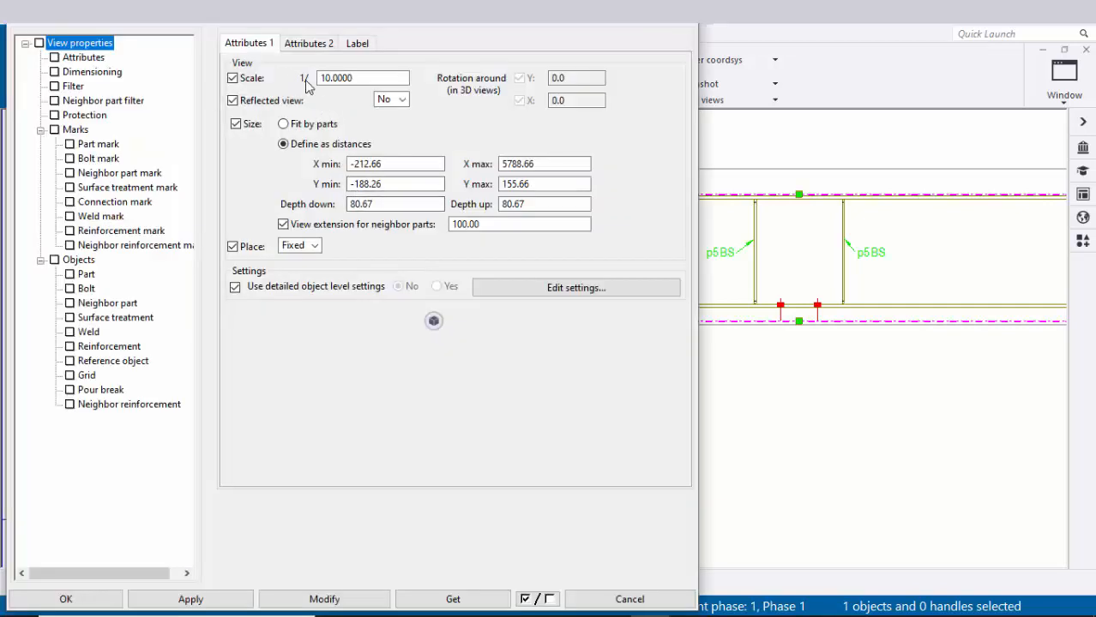
click(629, 603)
click(751, 455)
- Set the scale of the single-part beam view to 1/10 in its view properties
scroll(609, 428, down, 4)
middle_drag(281, 501, 395, 344)
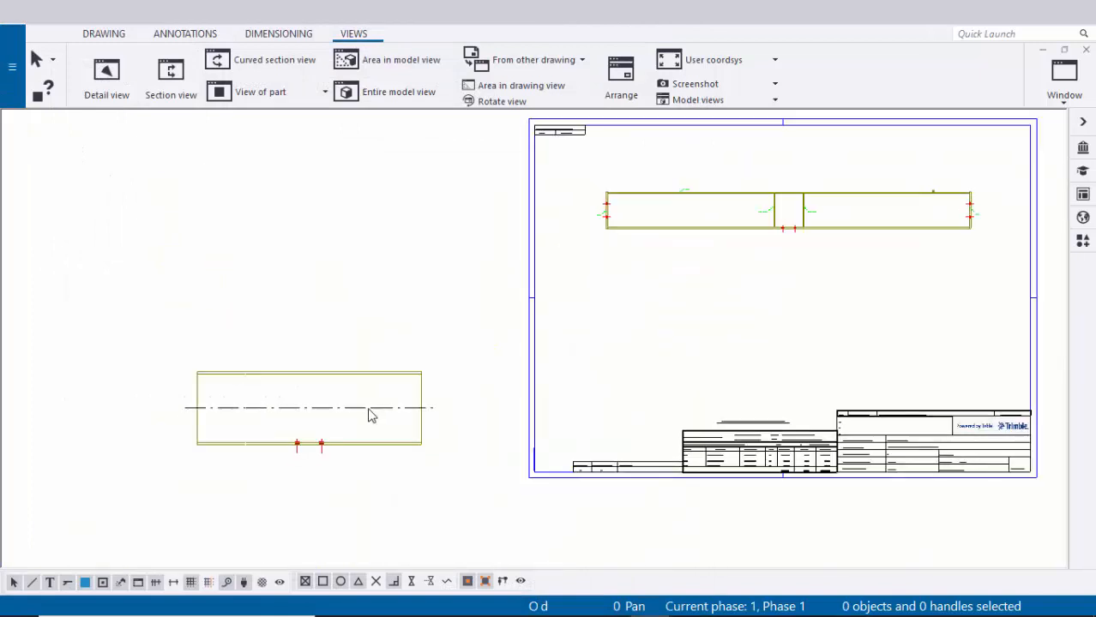
scroll(371, 416, up, 3)
middle_drag(419, 443, 370, 415)
scroll(409, 446, down, 2)
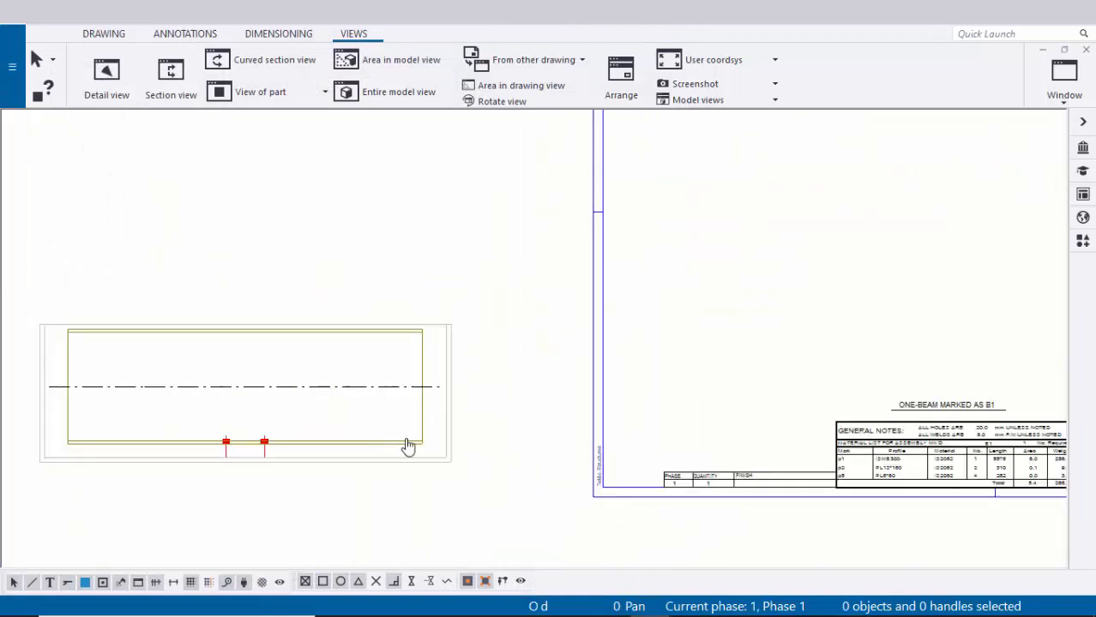
middle_drag(408, 446, 465, 447)
scroll(398, 458, up, 5)
click(416, 461)
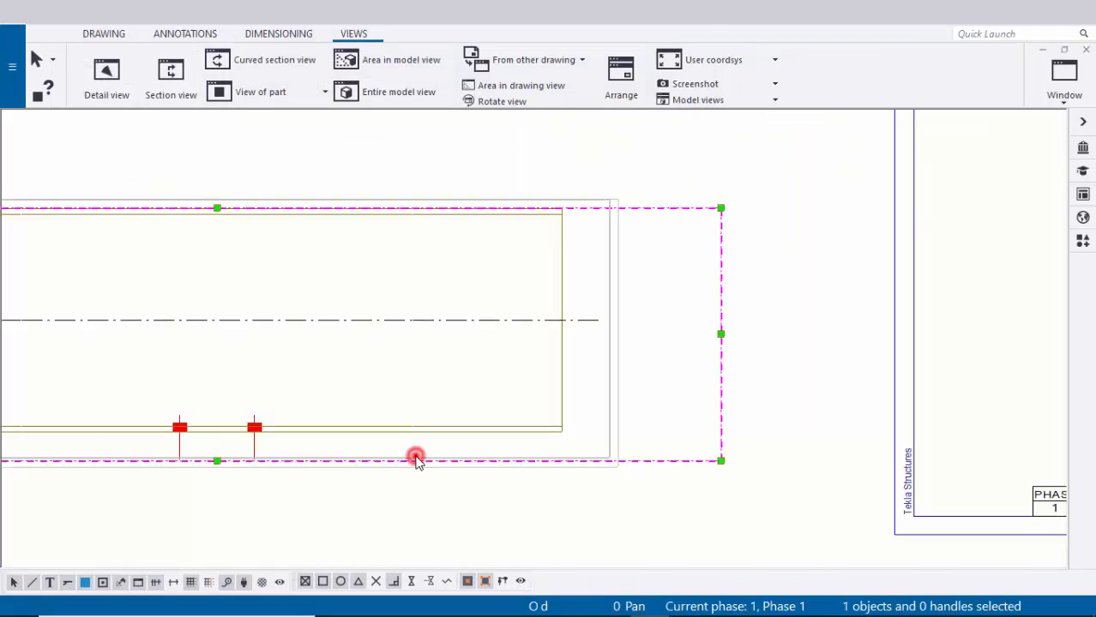
double_click(417, 461)
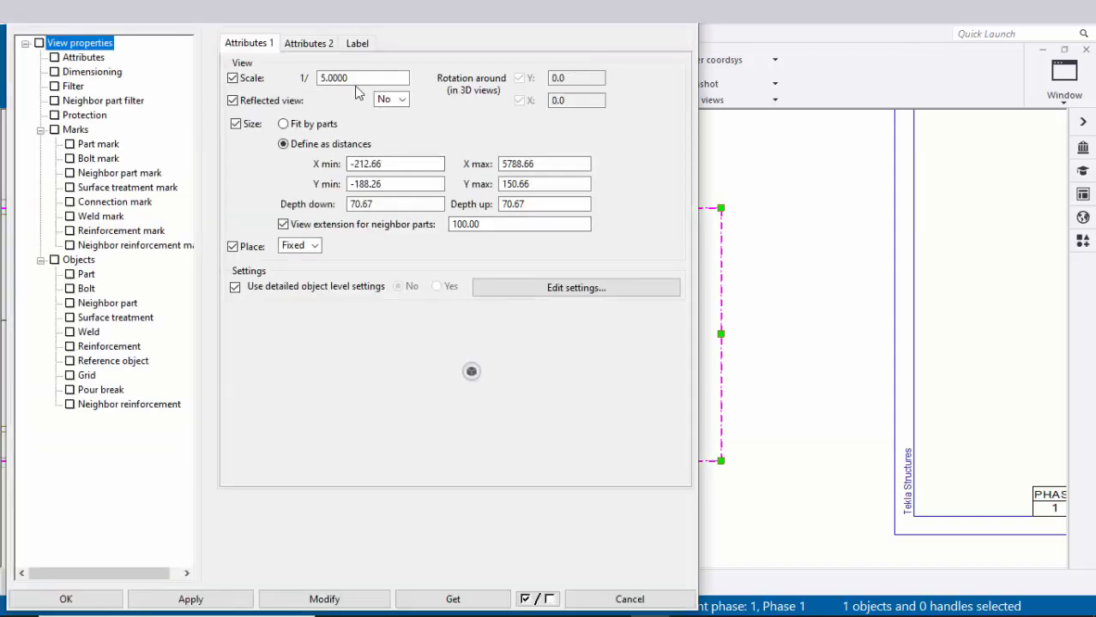
scroll(815, 290, down, 3)
middle_drag(708, 318, 958, 333)
double_click(360, 77)
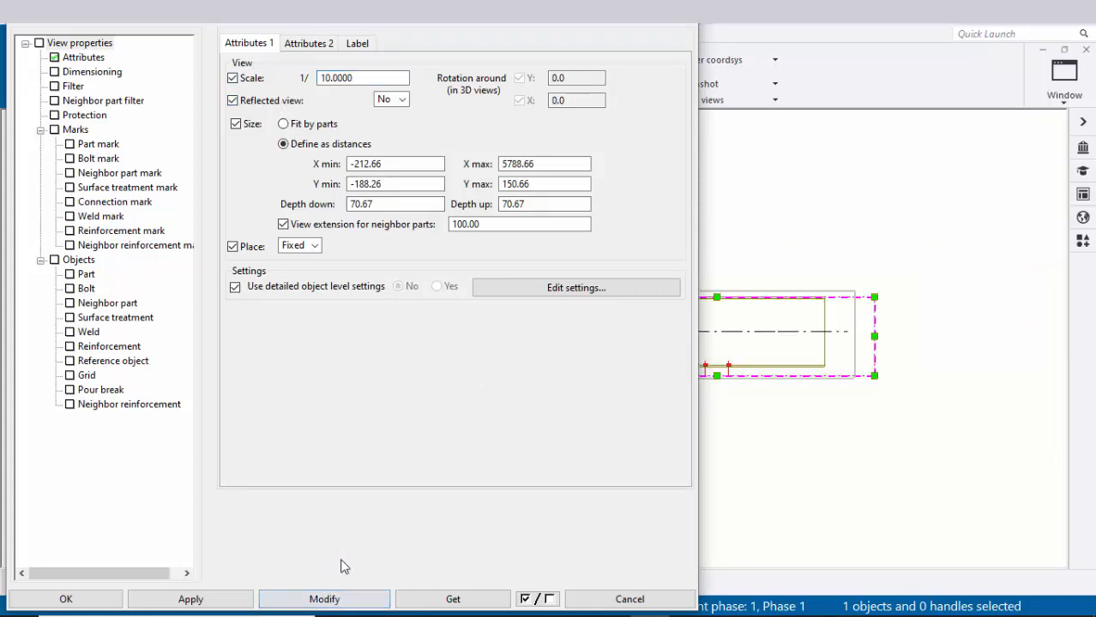
- Set the minimum cut part length of the single-part view to 300 and accept the view properties
scroll(769, 439, down, 2)
mouse_move(744, 425)
middle_down()
mouse_move(1061, 380)
mouse_move(786, 387)
middle_up()
scroll(1017, 368, up, 2)
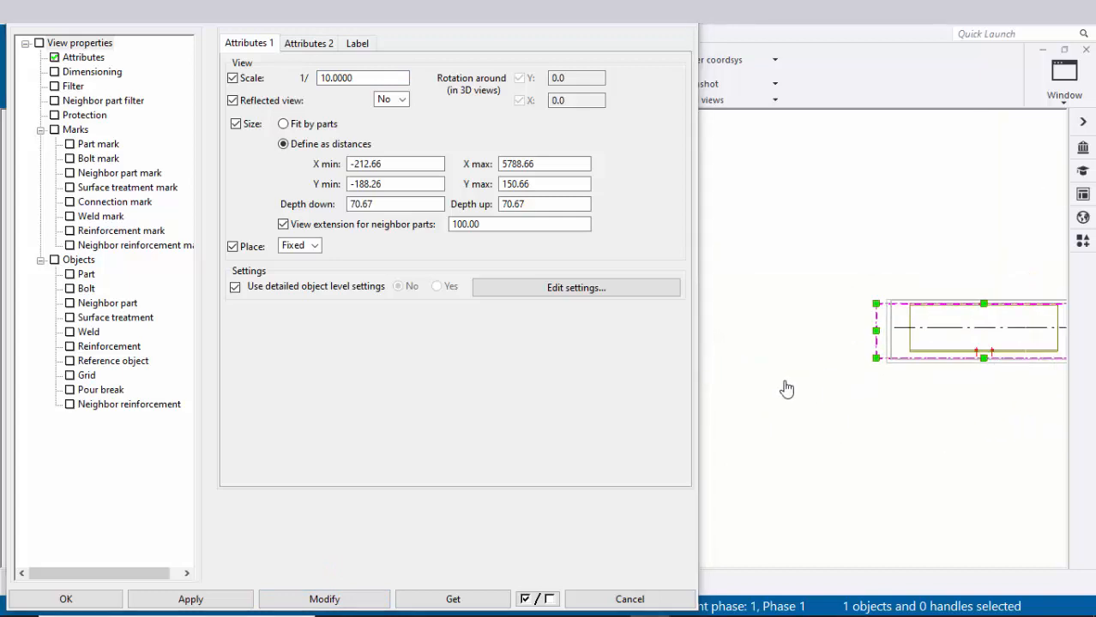
scroll(894, 378, up, 1)
scroll(794, 371, down, 2)
scroll(823, 381, up, 1)
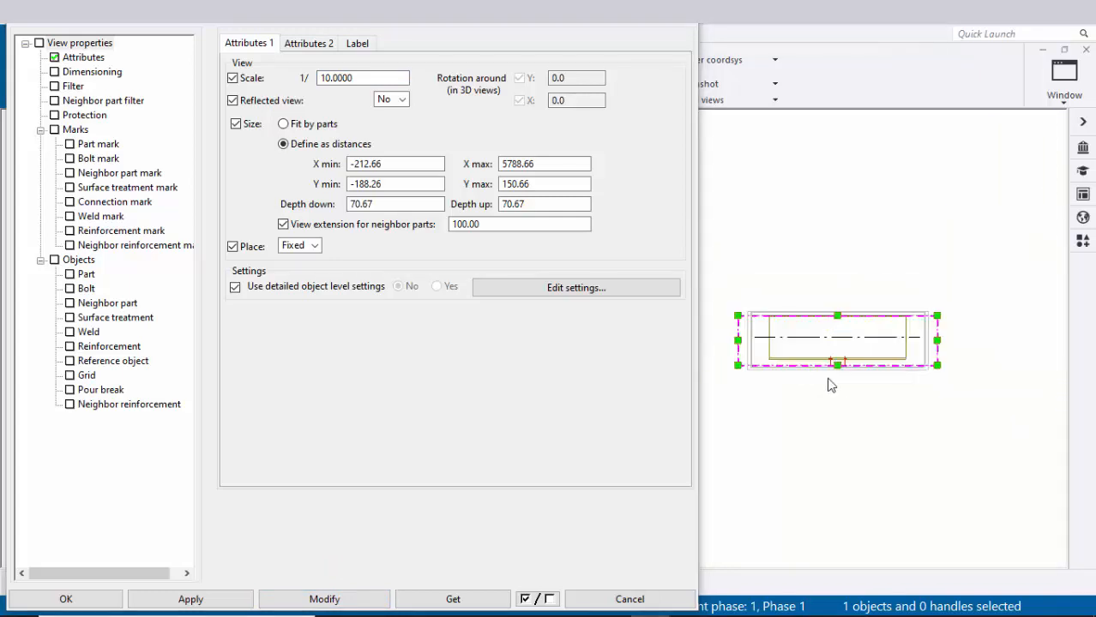
click(323, 44)
click(383, 170)
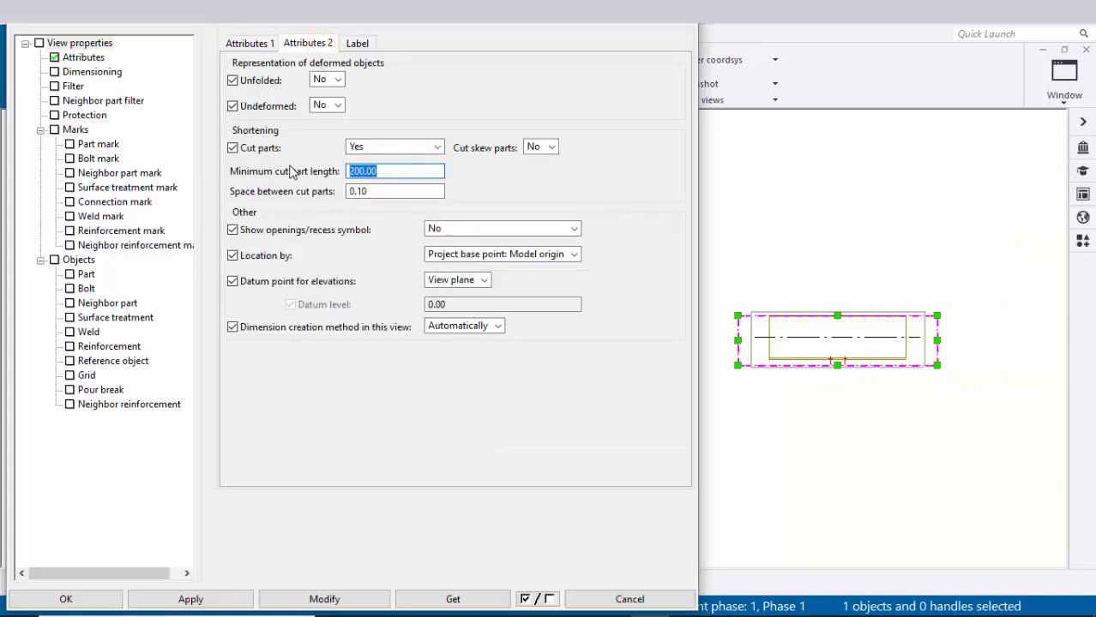
click(324, 598)
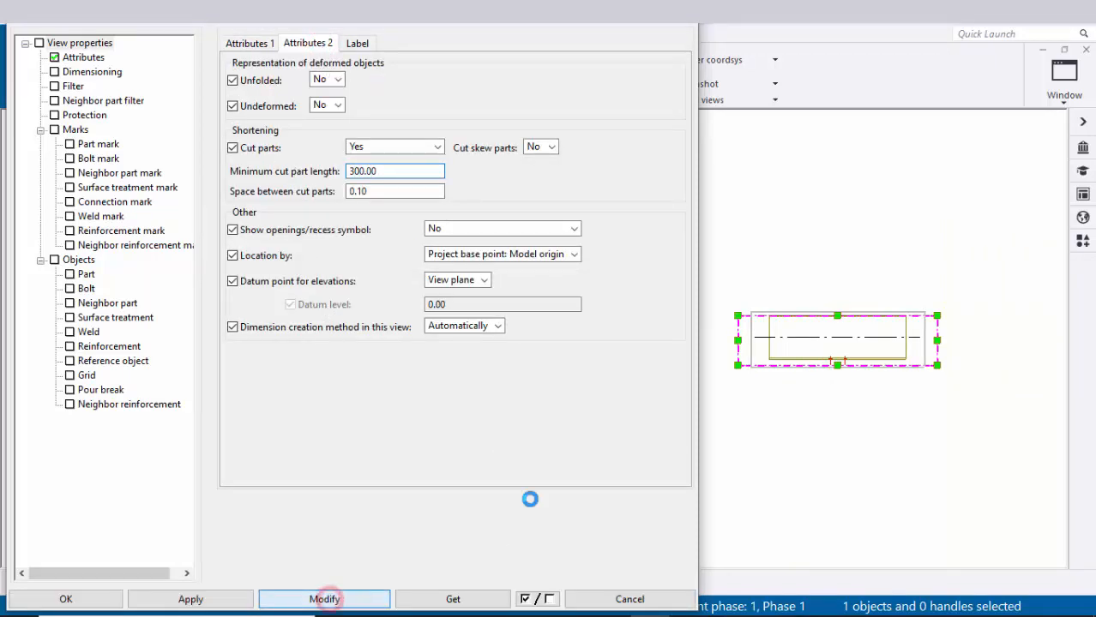
click(65, 599)
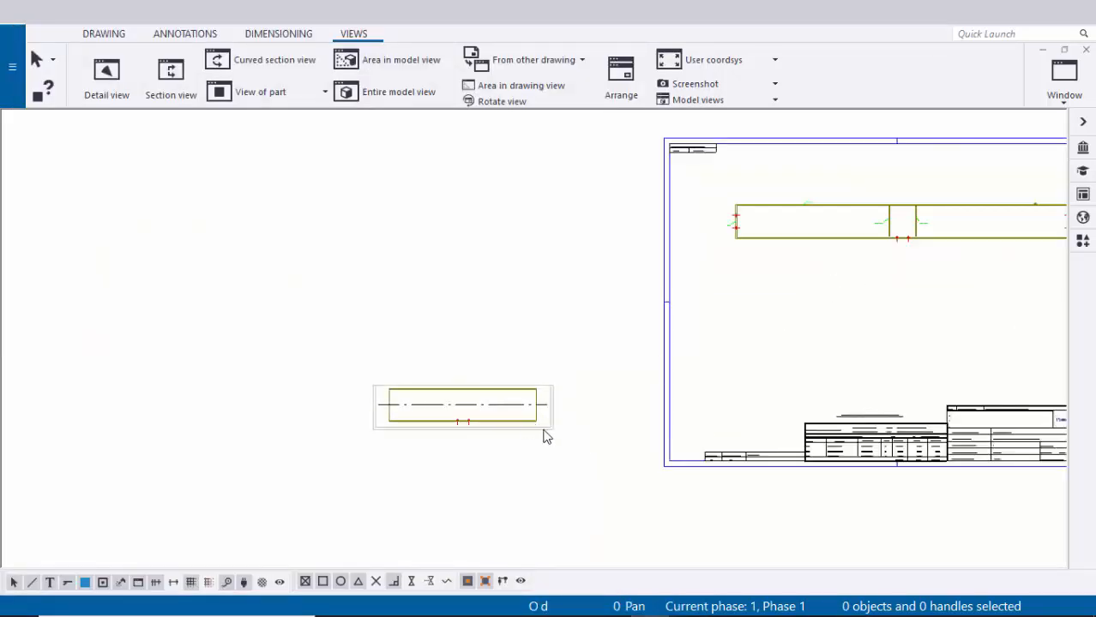
- Move the single-part beam view onto the sheet, into the free area below the main beam view
scroll(545, 436, up, 2)
click(547, 428)
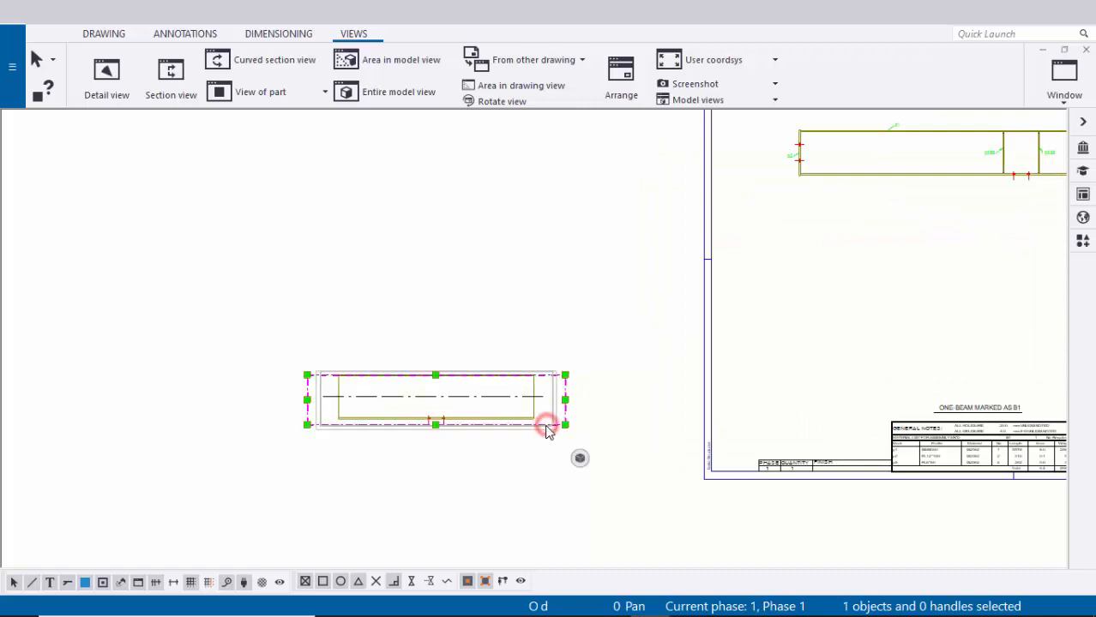
mouse_move(544, 428)
mouse_down()
mouse_move(636, 385)
mouse_move(961, 299)
mouse_move(1000, 275)
mouse_move(1003, 285)
mouse_up()
- Turn off the center line of the beam in the single-part view through its drawing part properties
middle_drag(878, 279, 658, 326)
scroll(660, 327, up, 10)
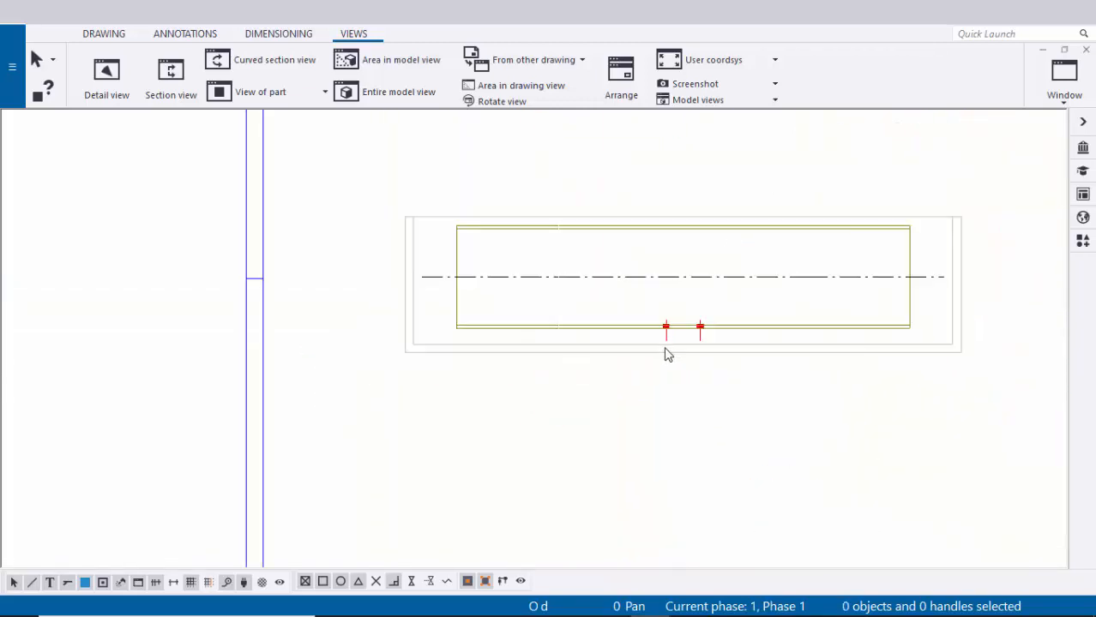
scroll(717, 322, down, 1)
middle_drag(564, 251, 541, 333)
middle_drag(428, 343, 457, 360)
scroll(457, 359, up, 3)
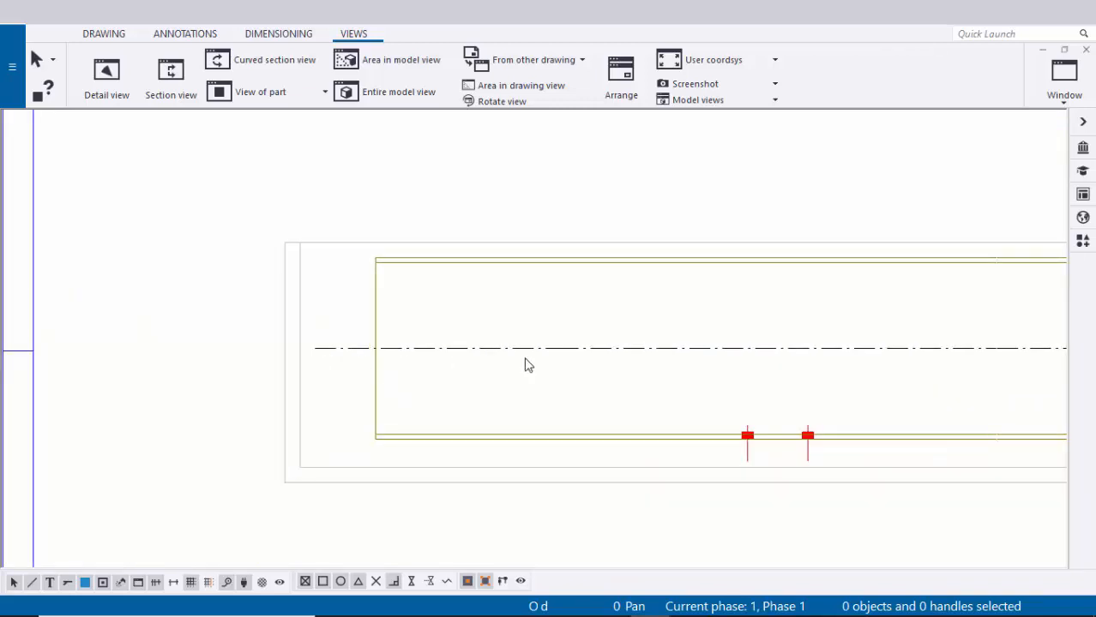
double_click(523, 352)
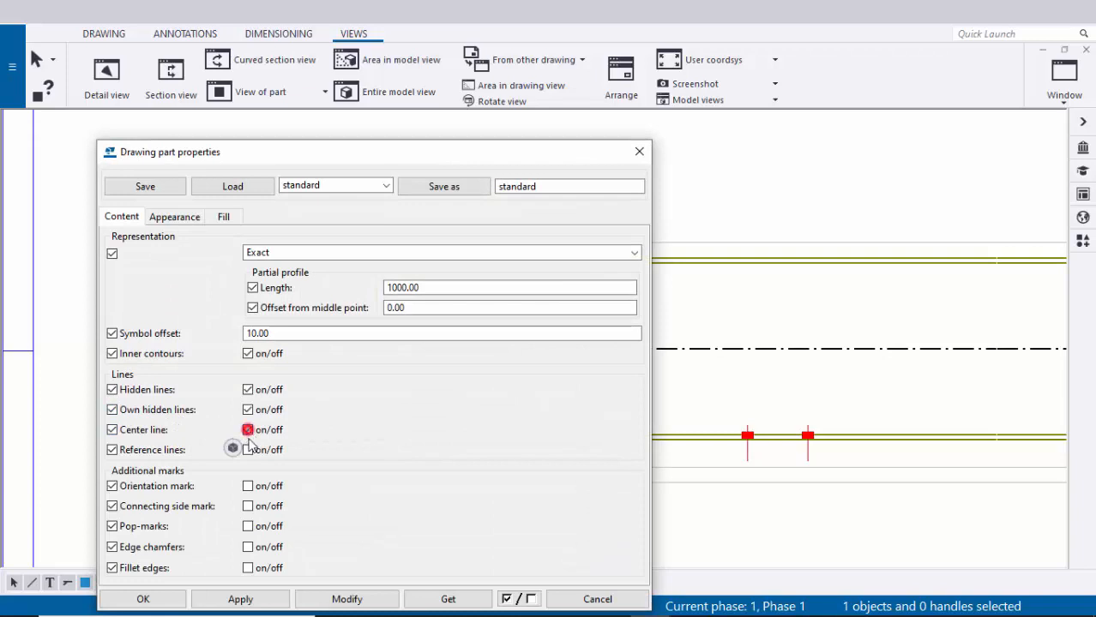
click(257, 603)
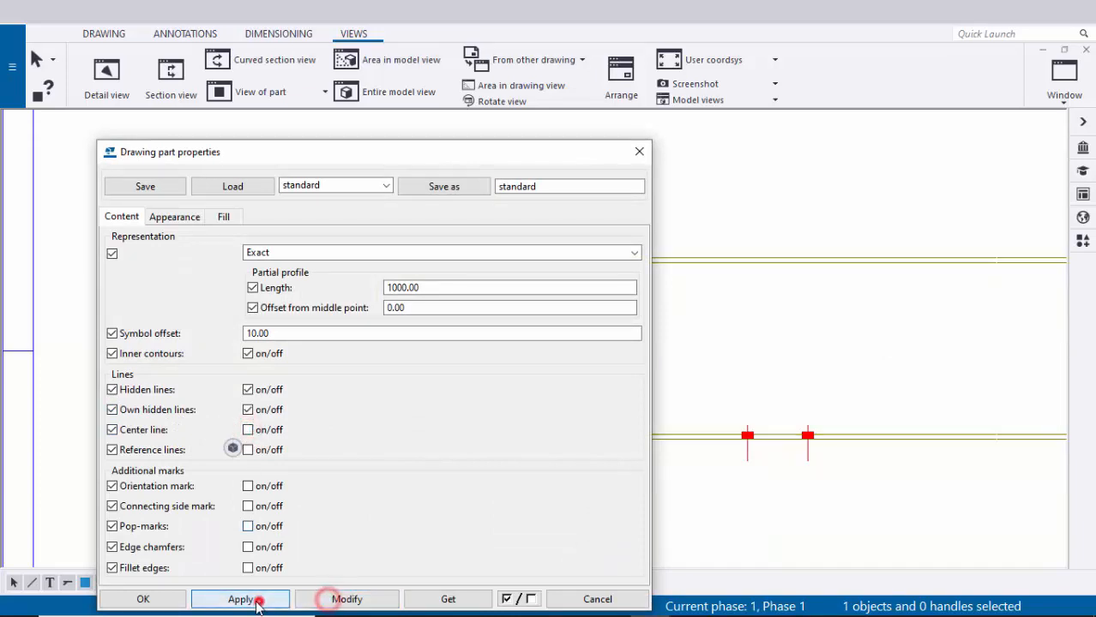
click(161, 599)
click(278, 400)
- Add a part mark to the beam in the single-part view using the applied mark properties
scroll(275, 411, down, 2)
scroll(592, 429, up, 1)
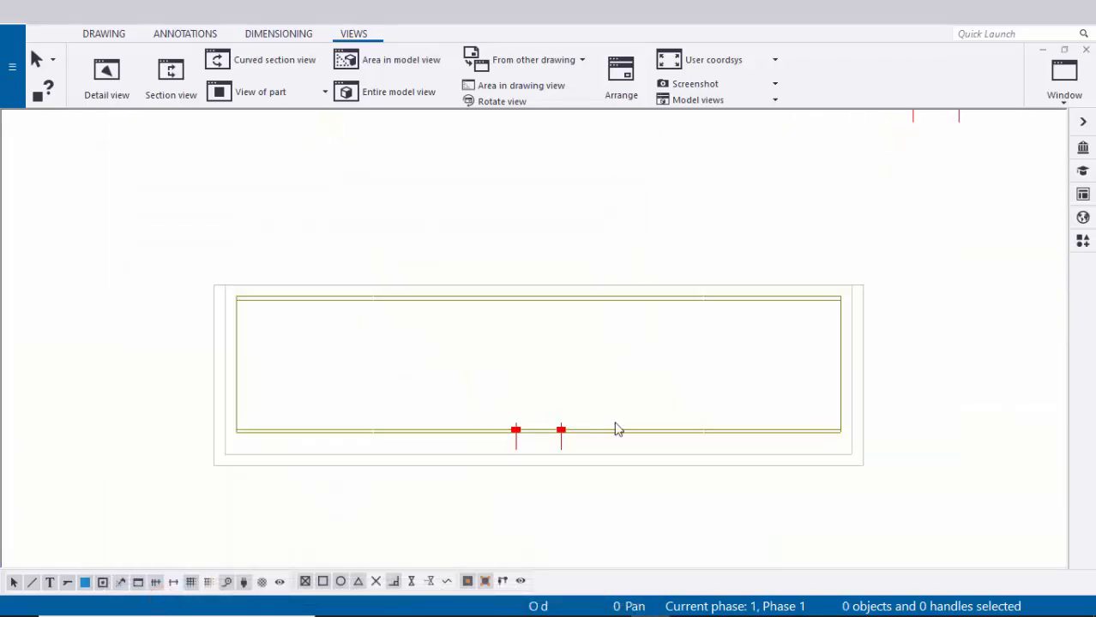
scroll(564, 372, up, 1)
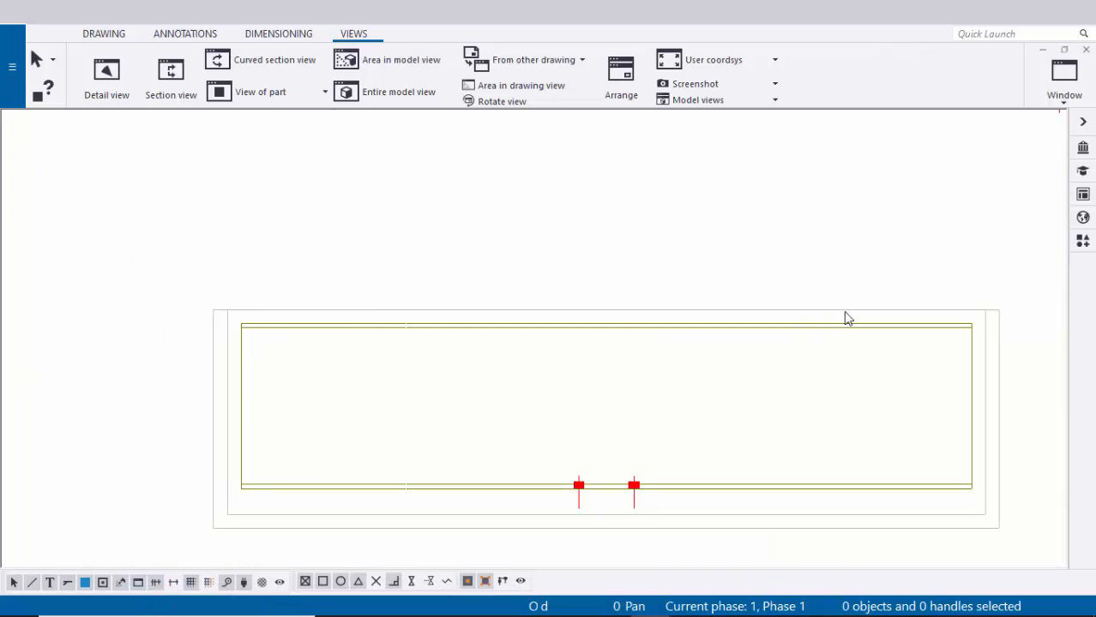
click(366, 326)
right_click(365, 325)
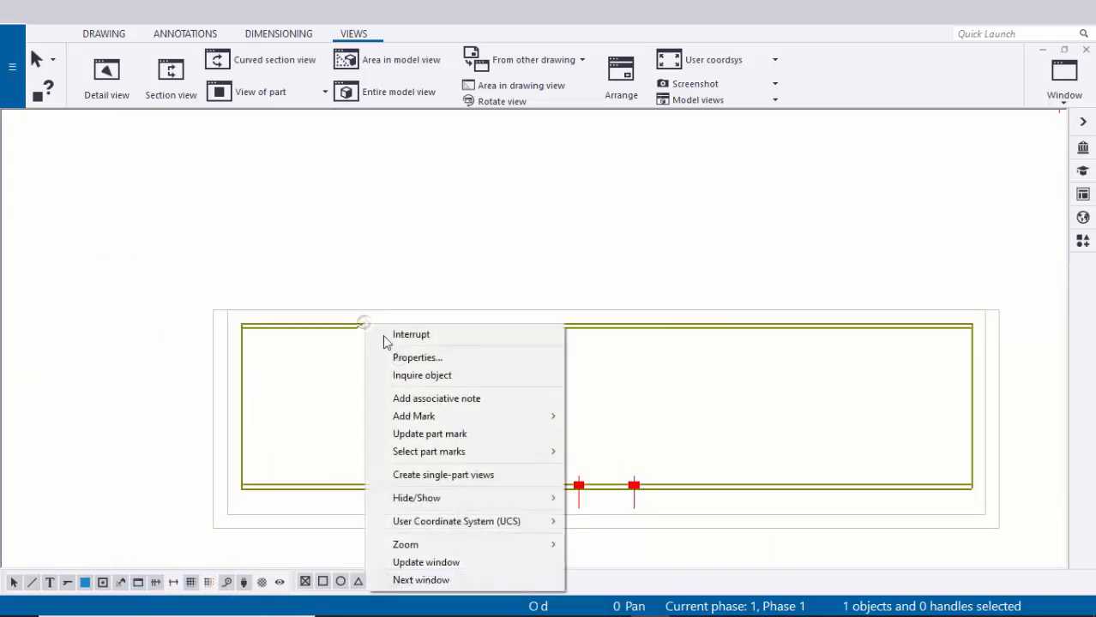
click(460, 418)
click(646, 436)
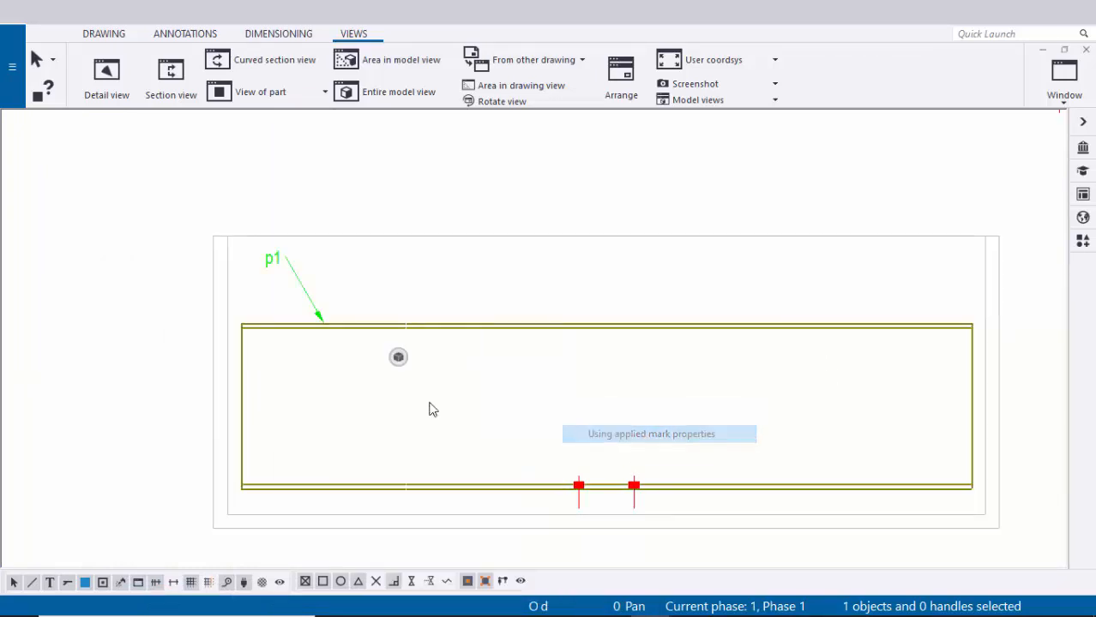
- Move the p1 part mark closer to the beam's top flange, to the right of its leader arrow
scroll(399, 356, down, 2)
scroll(374, 304, up, 4)
drag(385, 285, 507, 334)
click(610, 333)
- Examine the bolts on the bottom flange and the ends of the beam in the single-part view
scroll(547, 343, down, 4)
middle_drag(544, 339, 379, 232)
scroll(521, 391, up, 3)
scroll(522, 391, down, 2)
middle_drag(596, 397, 485, 375)
scroll(452, 387, up, 3)
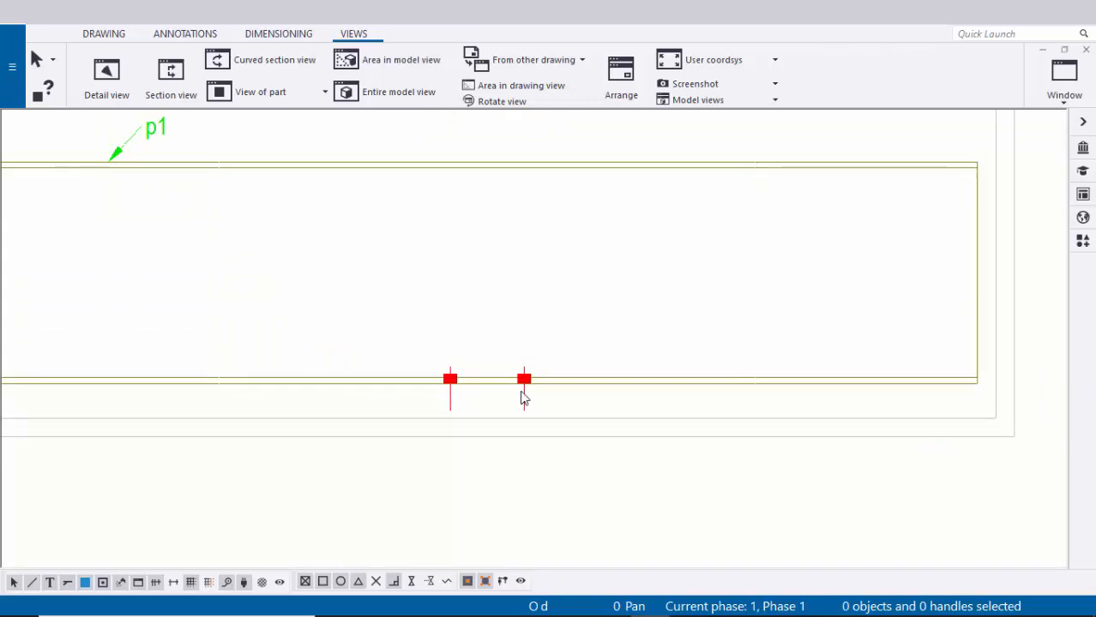
scroll(523, 397, down, 1)
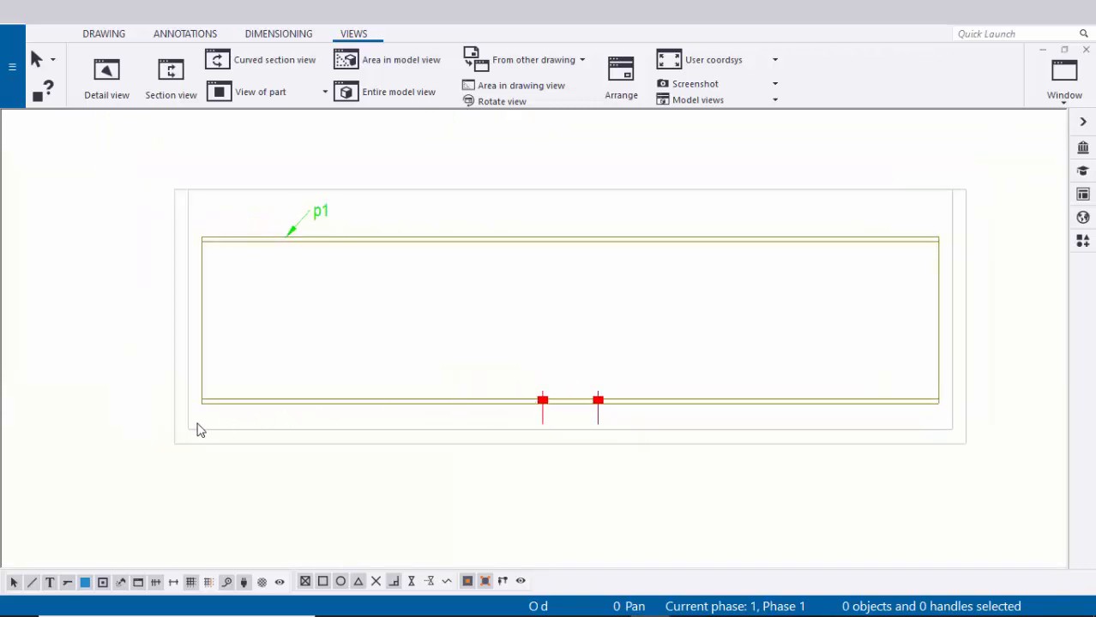
scroll(215, 424, up, 1)
scroll(687, 388, down, 1)
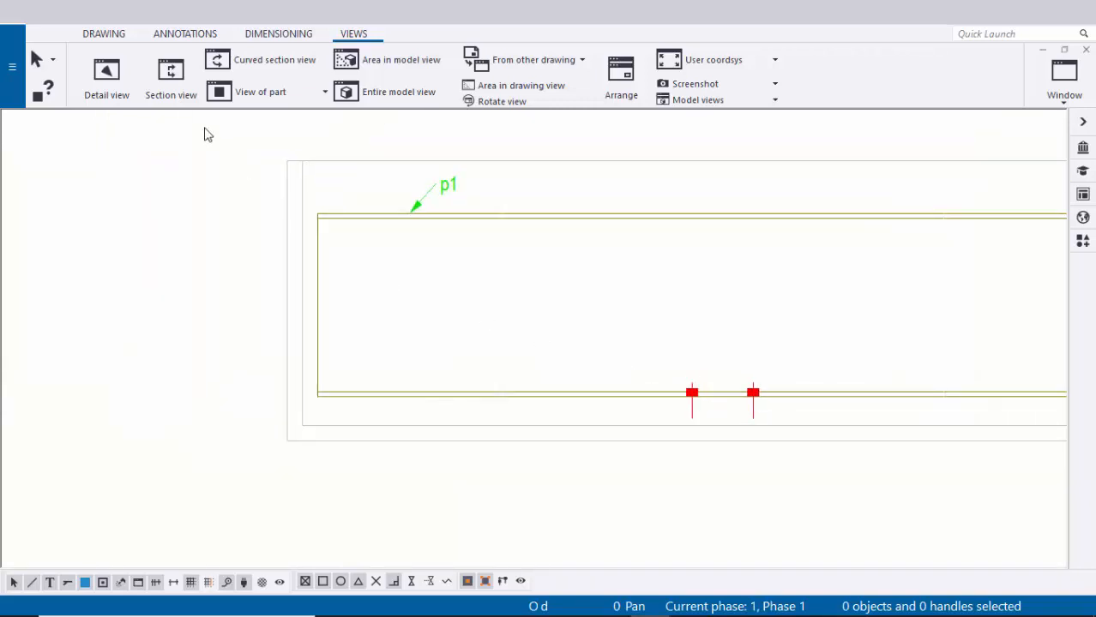
- Add a horizontal dimension chain below the beam from its left end through both bolts to its right end
click(278, 35)
click(113, 91)
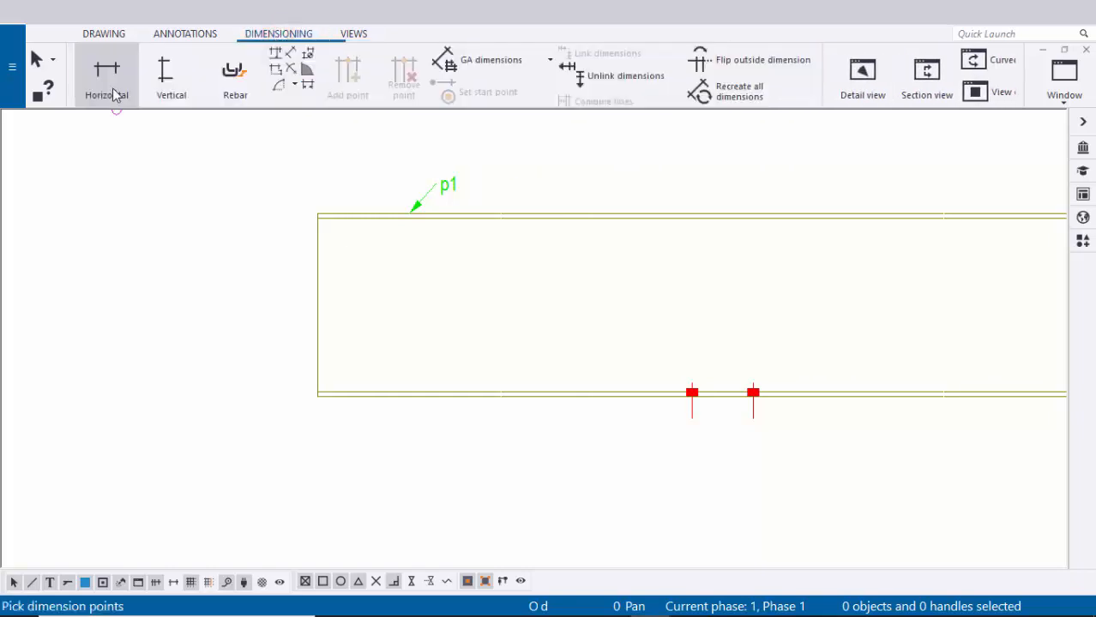
scroll(289, 306, up, 2)
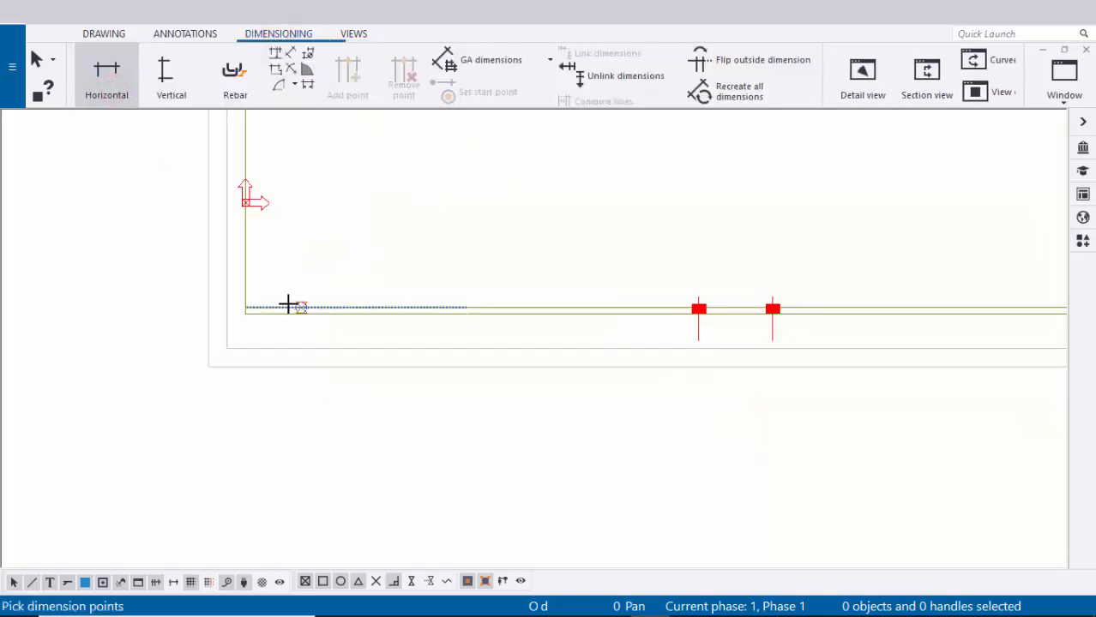
click(242, 316)
scroll(241, 316, down, 1)
scroll(483, 316, up, 4)
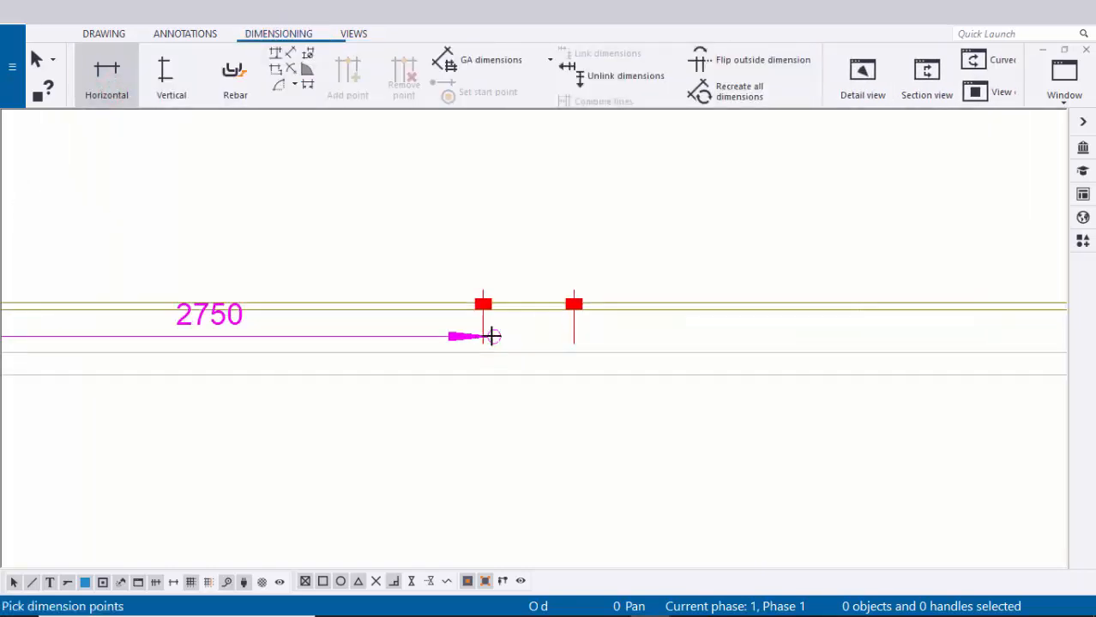
click(479, 294)
middle_drag(657, 327, 442, 329)
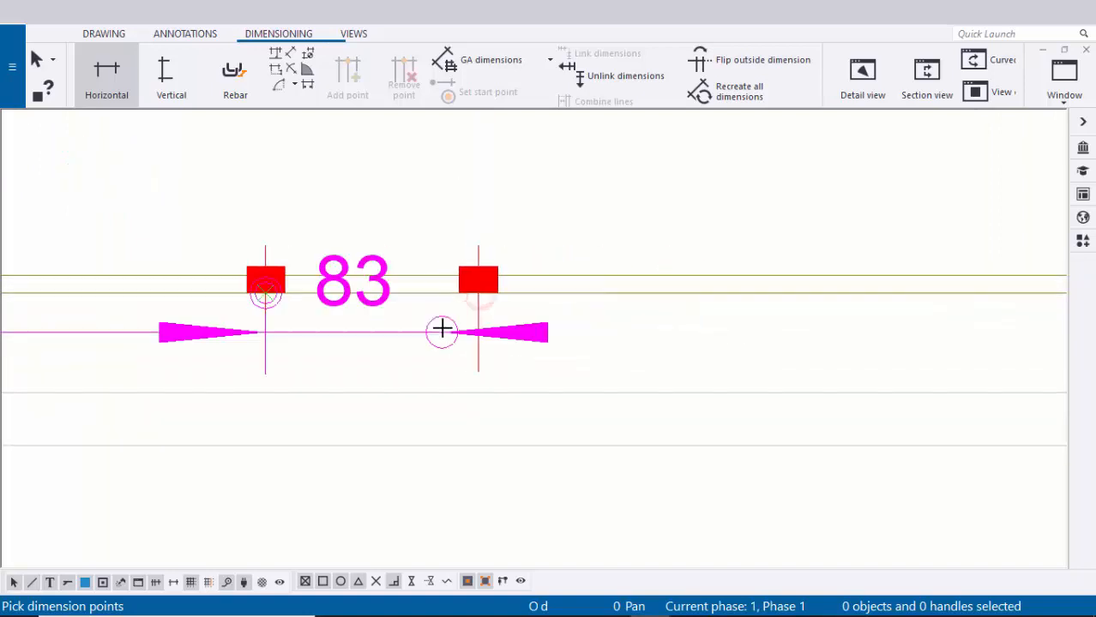
scroll(447, 317, up, 2)
click(479, 289)
scroll(390, 335, down, 3)
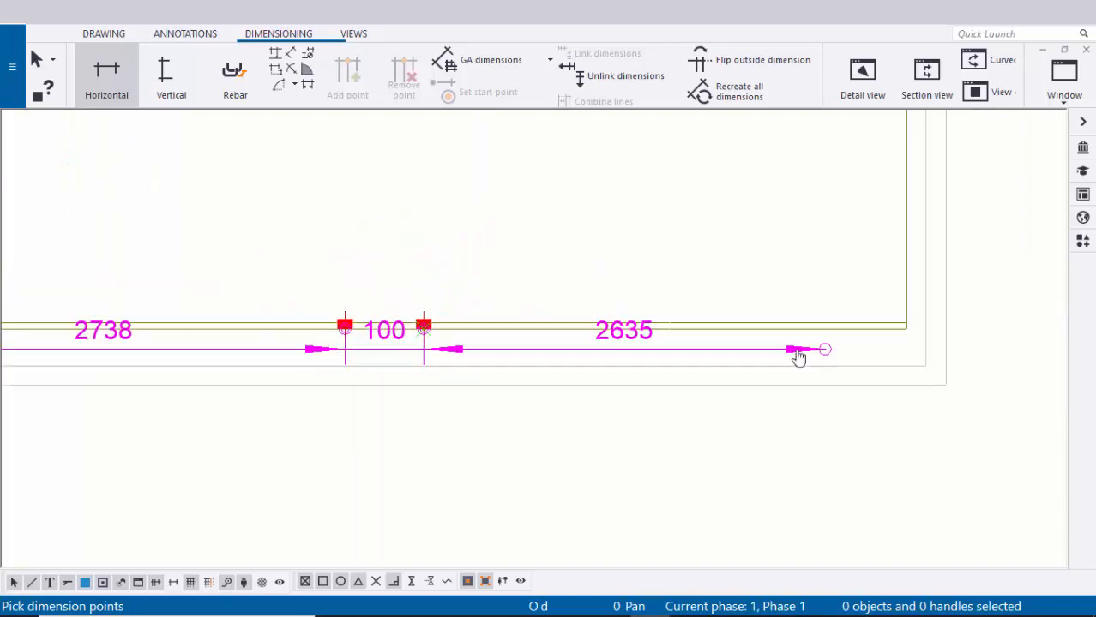
scroll(533, 335, up, 4)
click(576, 326)
scroll(660, 329, down, 4)
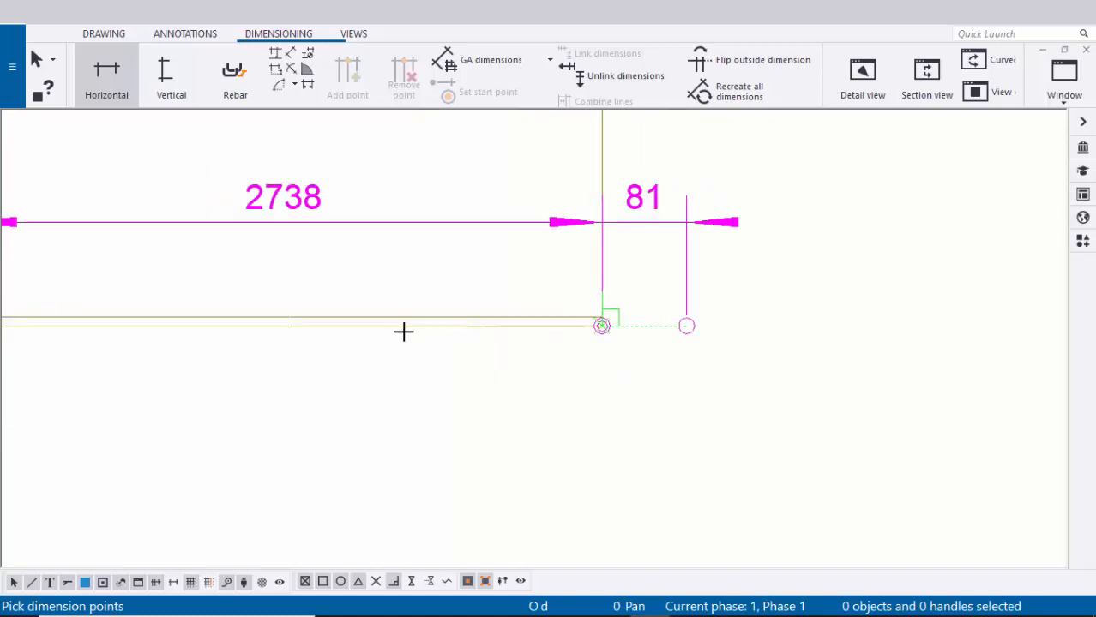
middle_drag(120, 353, 697, 296)
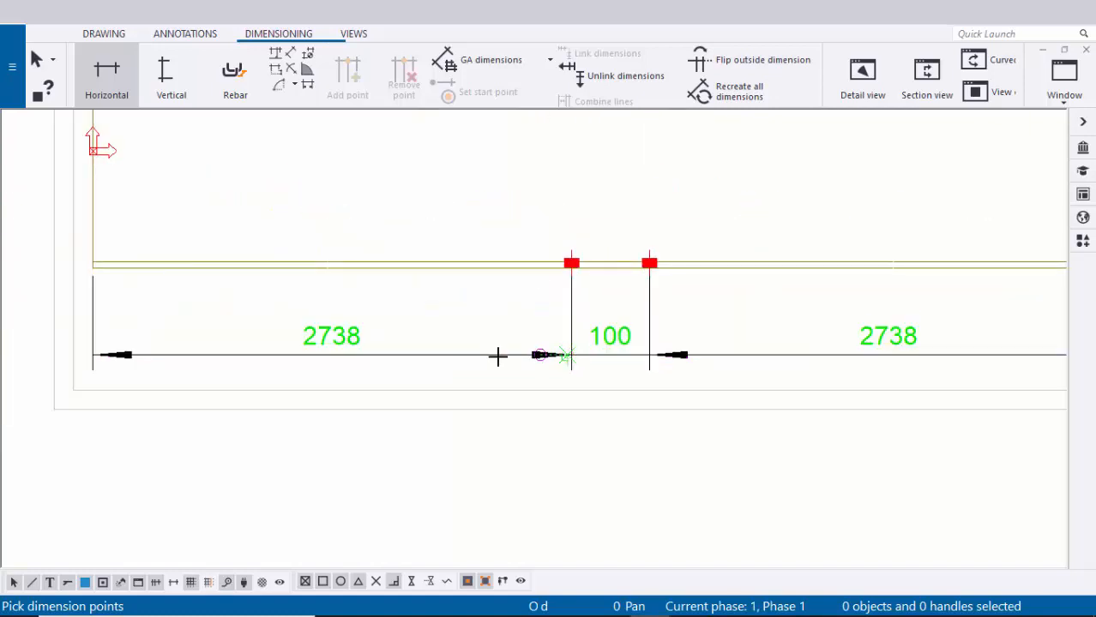
scroll(531, 363, down, 3)
right_click(534, 244)
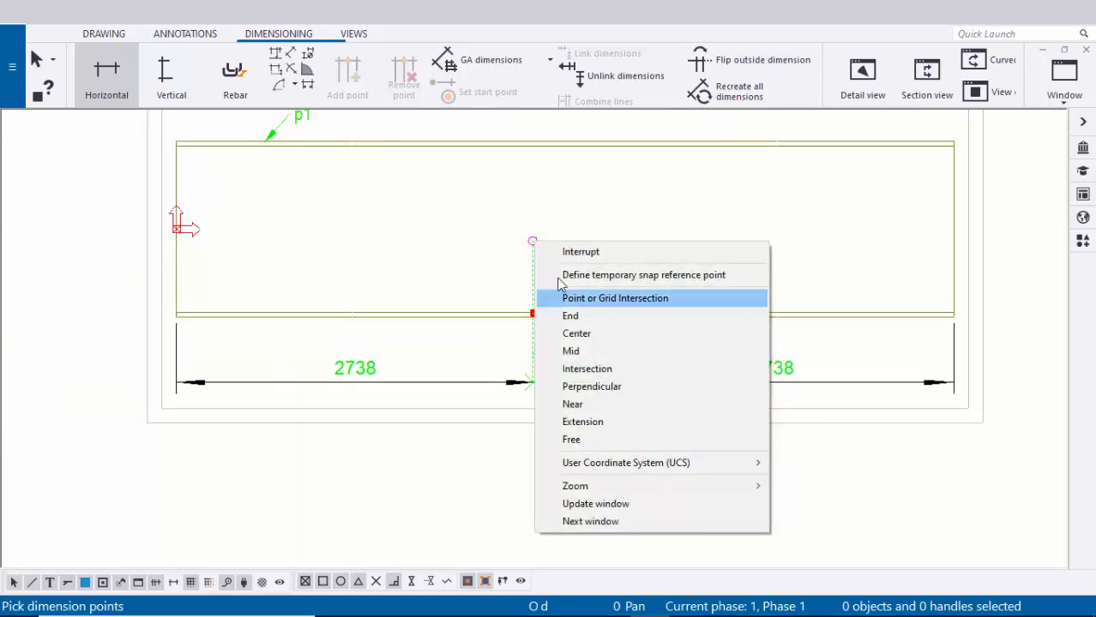
click(568, 252)
- Set the text height of the horizontal dimension chain to 2 in its appearance properties
scroll(505, 359, up, 5)
double_click(374, 387)
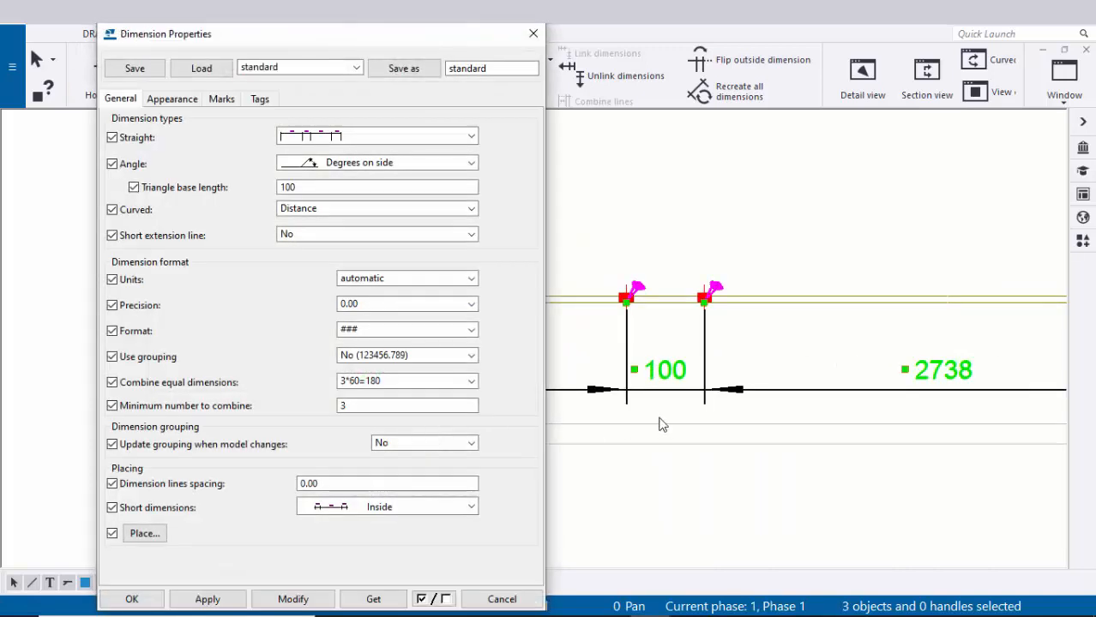
scroll(750, 418, down, 2)
middle_drag(749, 418, 1056, 396)
scroll(834, 381, up, 3)
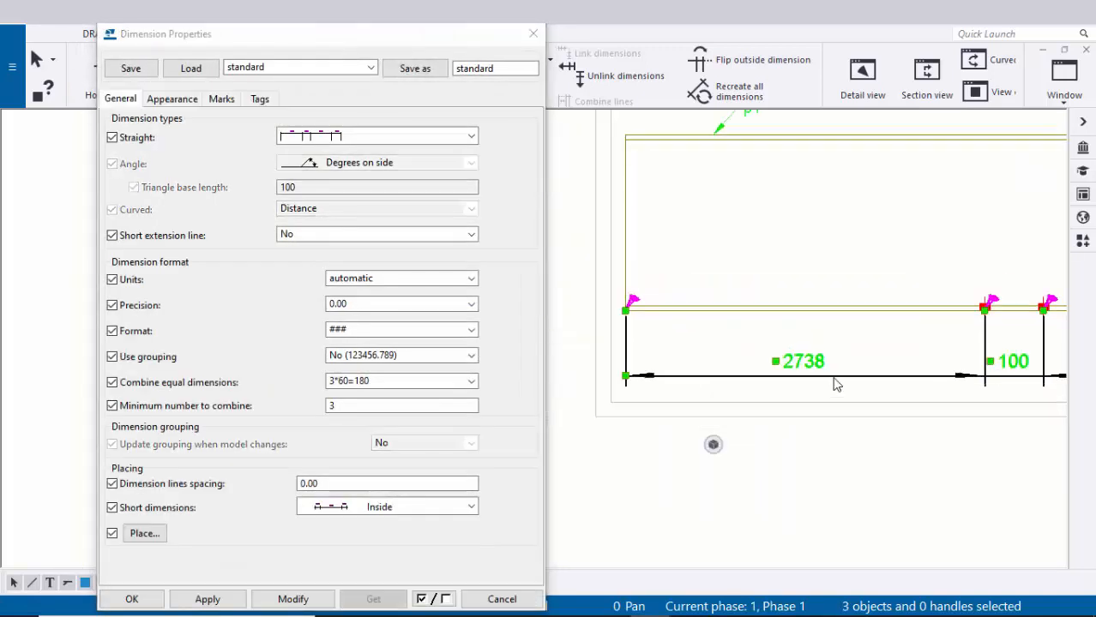
click(171, 100)
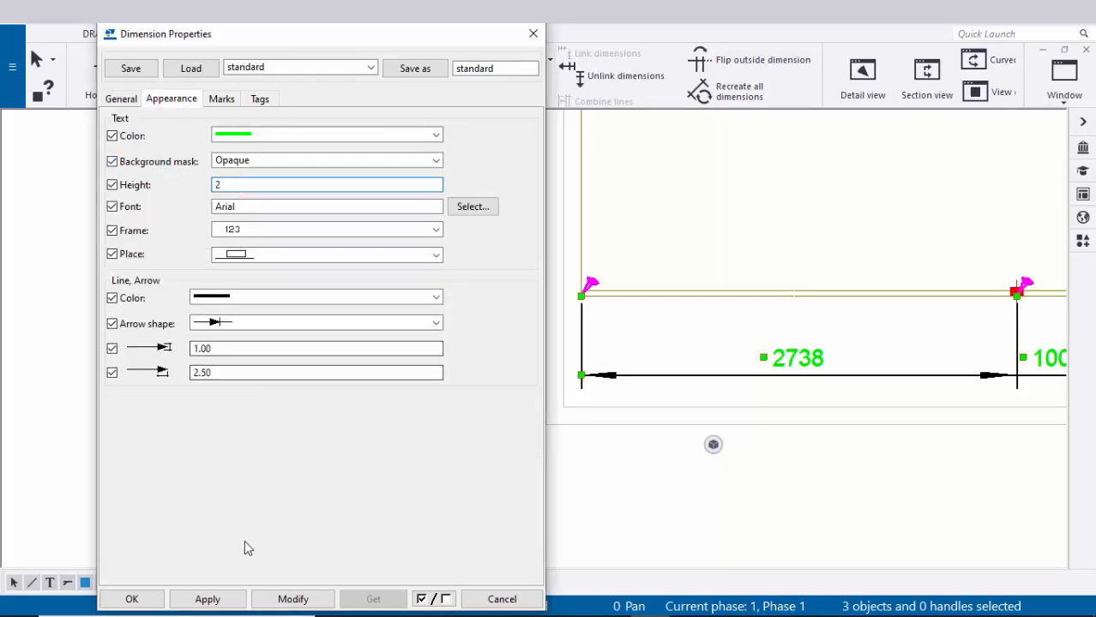
click(294, 604)
- Change the dimension chain's arrow shape to the oblique tick and accept the dimension properties
middle_drag(555, 482, 369, 479)
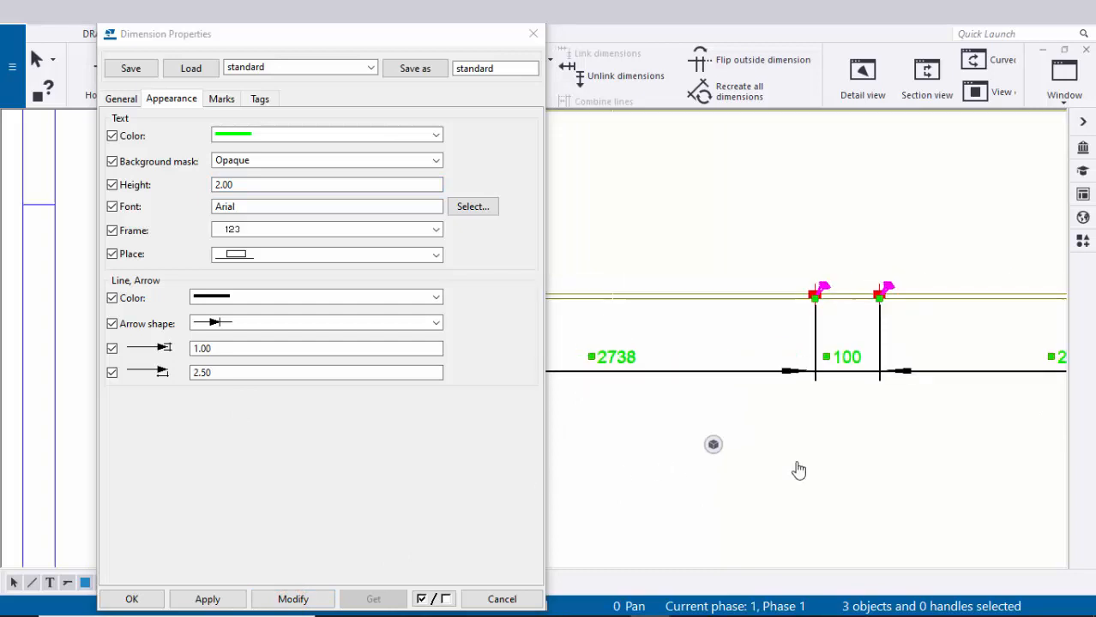
middle_drag(800, 470, 933, 474)
scroll(572, 416, up, 2)
scroll(587, 368, up, 1)
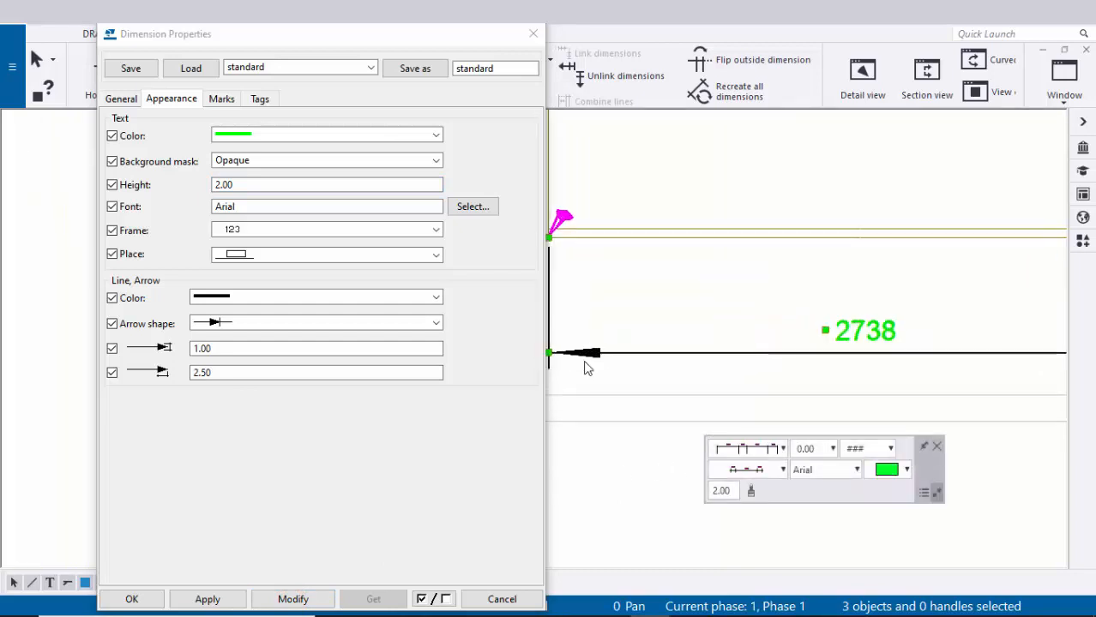
click(214, 322)
click(212, 352)
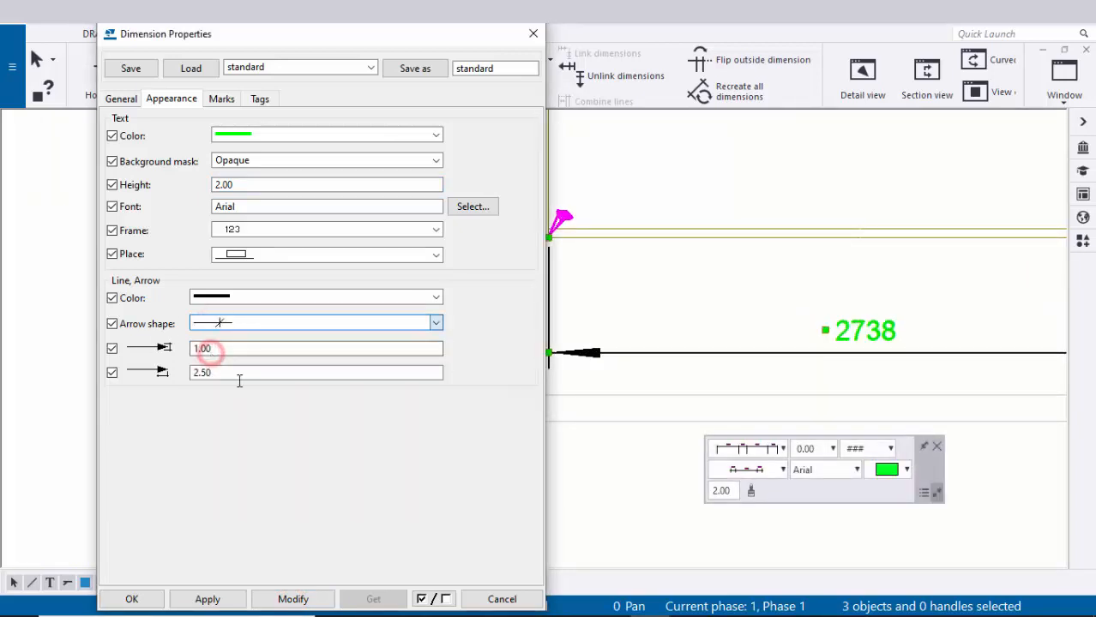
click(141, 596)
click(365, 495)
- Add a bolt mark to the bolt group on the bottom flange using the applied mark properties
scroll(281, 483, down, 3)
middle_drag(582, 467, 328, 462)
scroll(713, 386, up, 2)
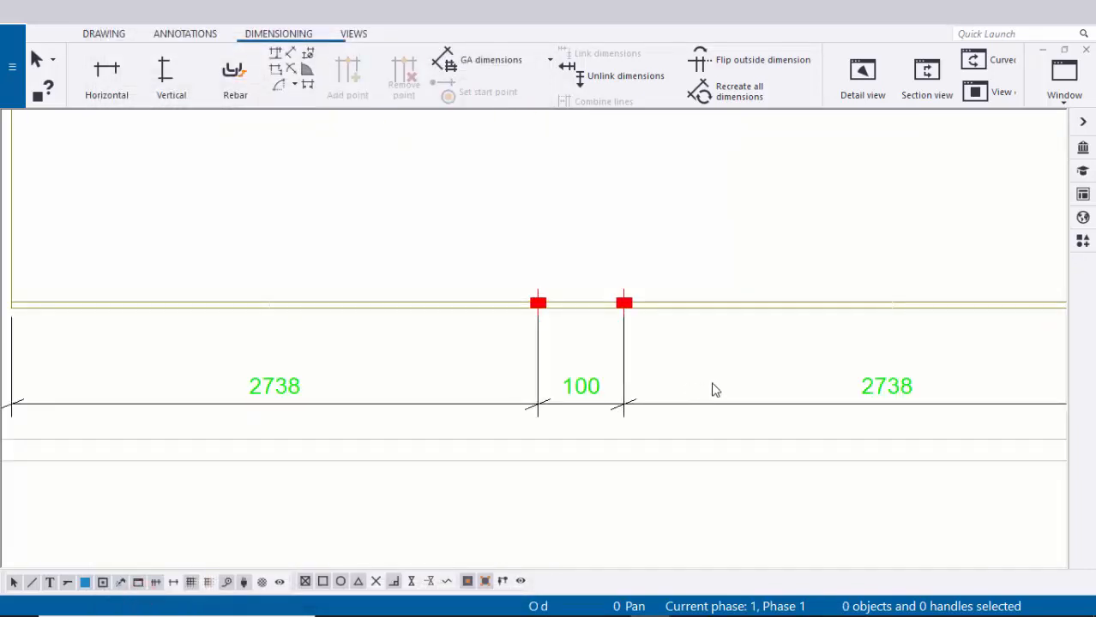
scroll(706, 373, down, 3)
middle_drag(701, 370, 705, 412)
scroll(673, 417, up, 2)
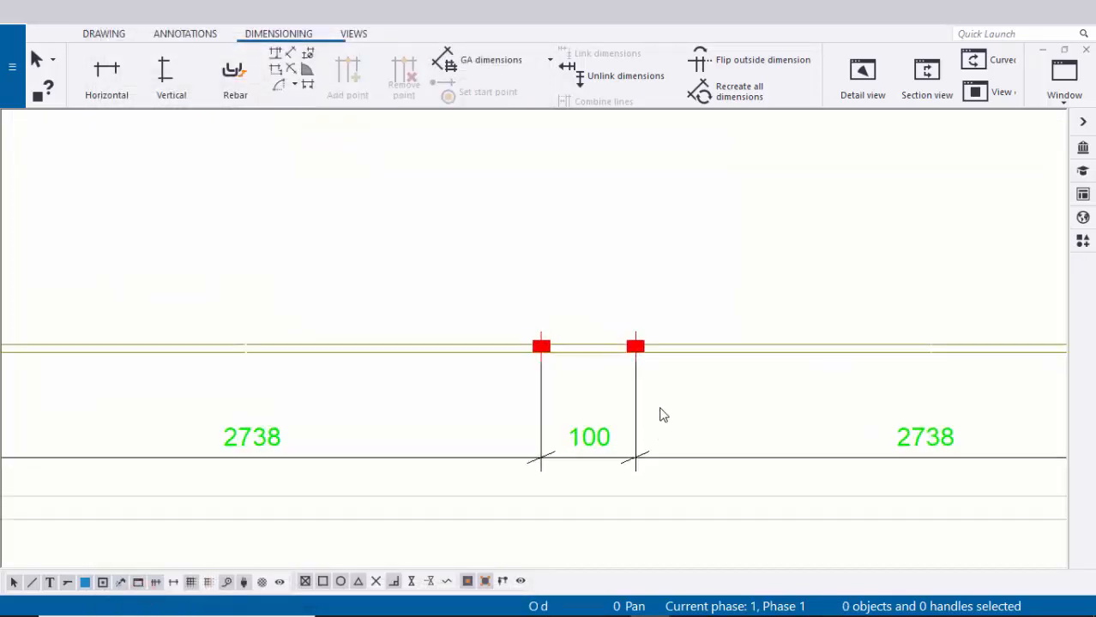
scroll(565, 391, down, 1)
scroll(563, 379, up, 3)
scroll(542, 365, up, 1)
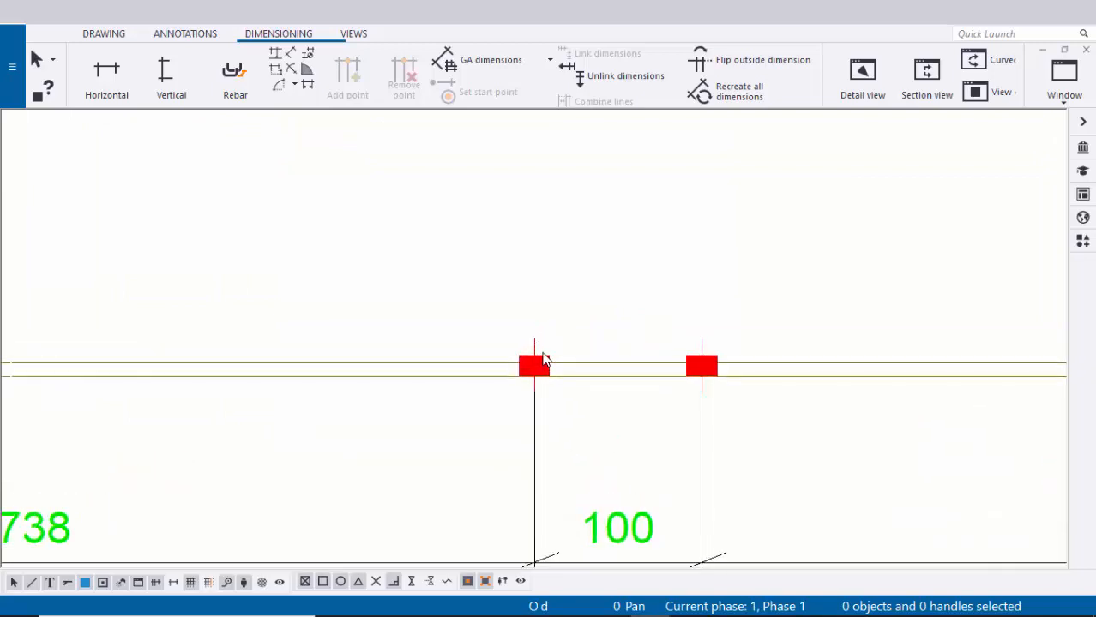
scroll(539, 352, up, 1)
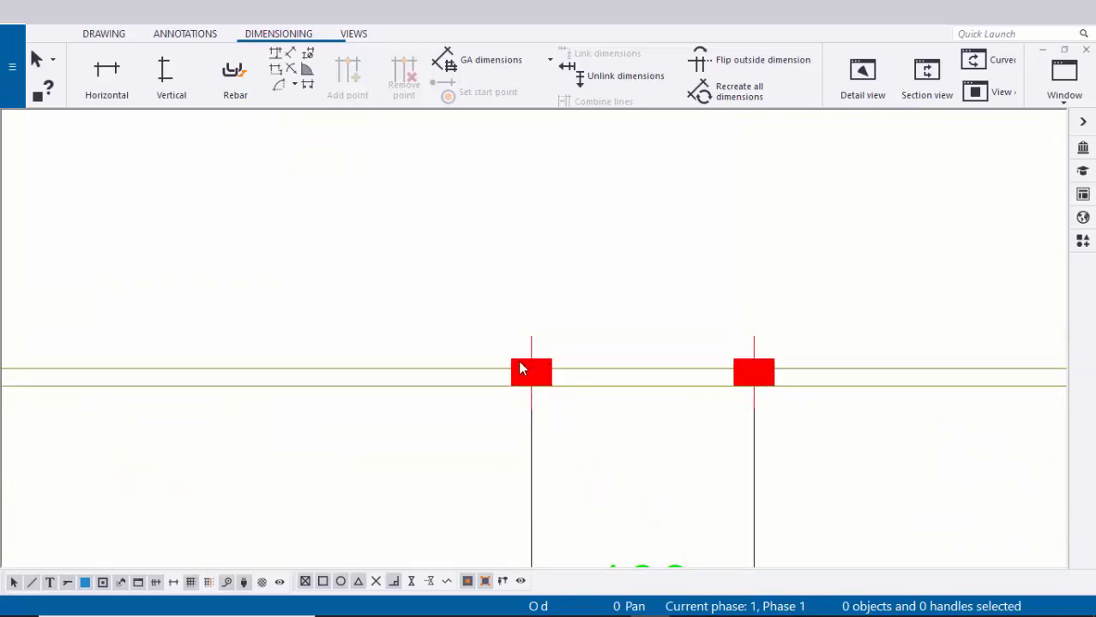
right_click(520, 367)
click(606, 452)
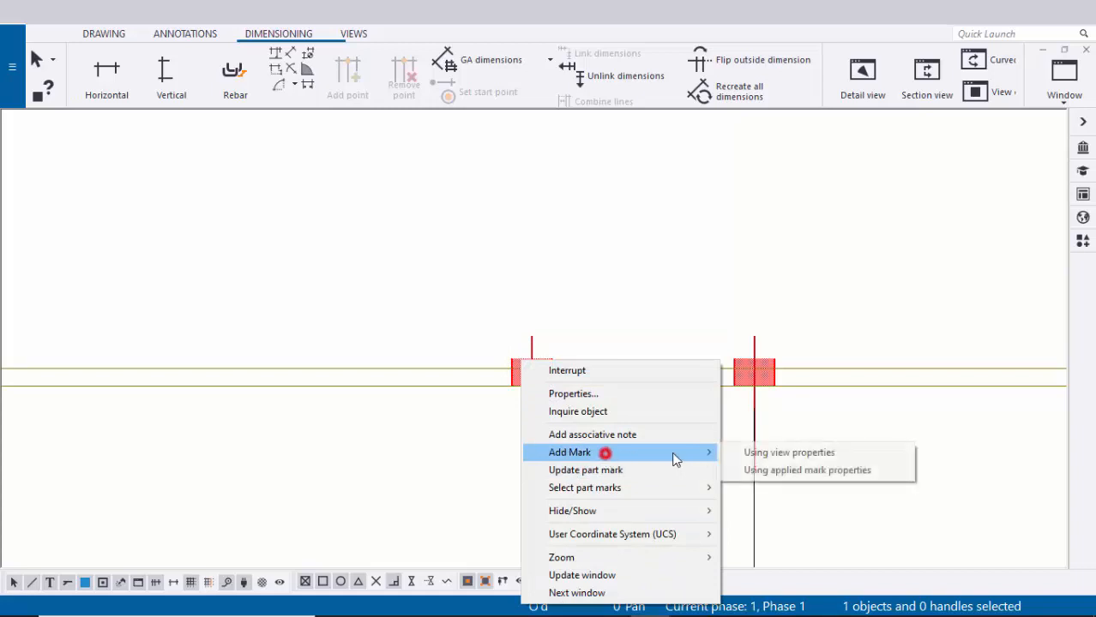
click(779, 471)
scroll(712, 433, down, 2)
- Move the 4*D18 bolt mark down beside the left bolt so that its leader points there
click(579, 283)
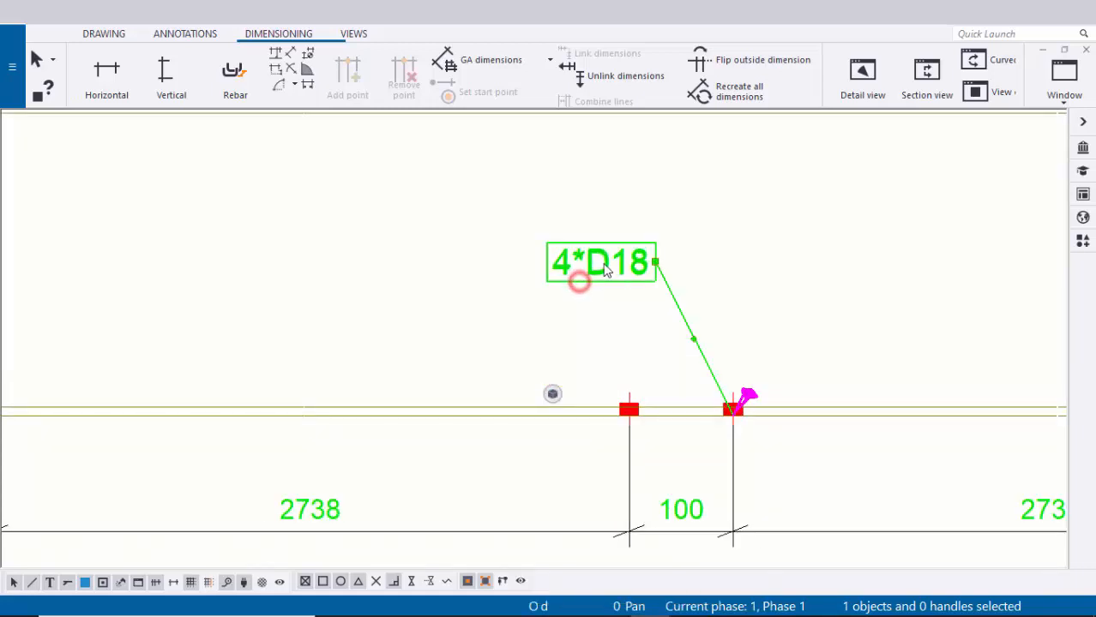
drag(601, 269, 518, 323)
drag(527, 337, 531, 346)
click(410, 330)
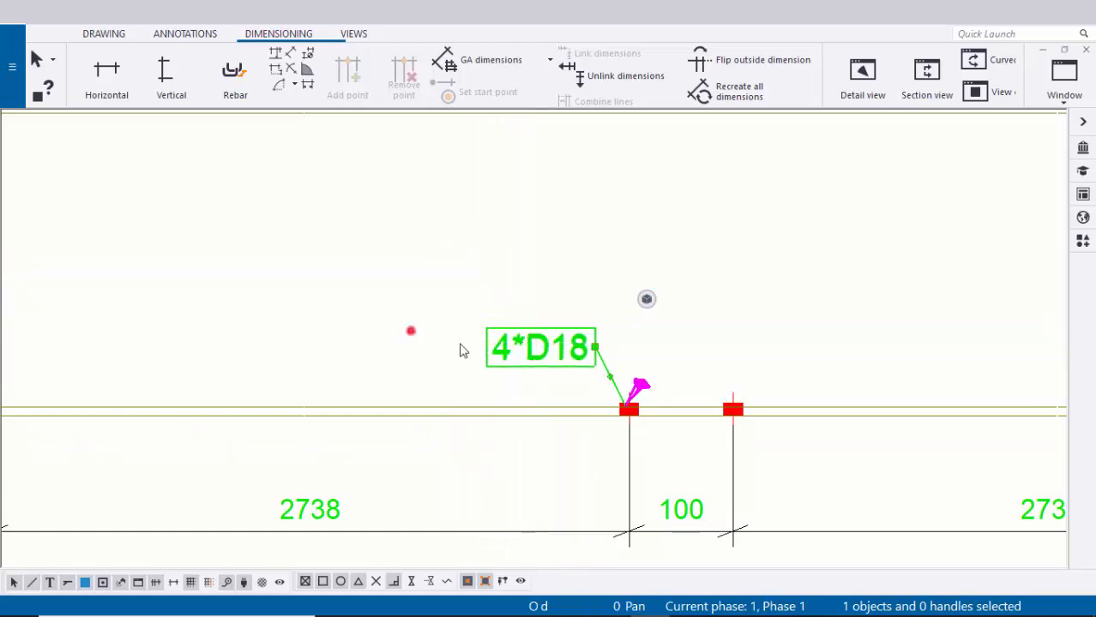
- Set the text height of the 4*D18 bolt mark's size element to 2.00 and modify the mark
scroll(500, 345, up, 3)
click(503, 334)
scroll(524, 346, down, 1)
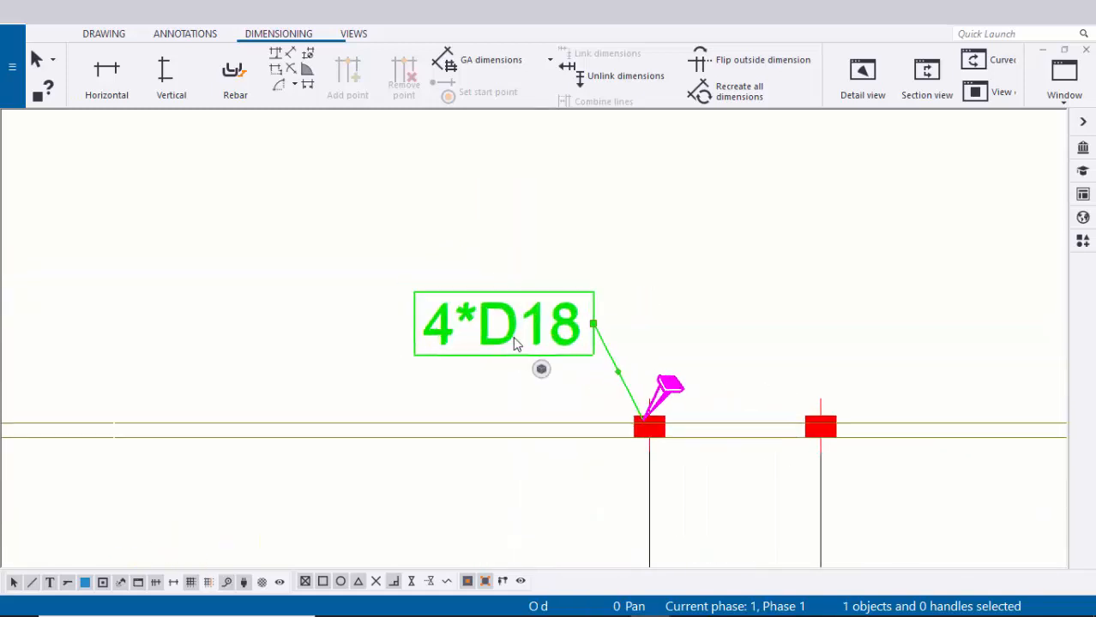
double_click(525, 345)
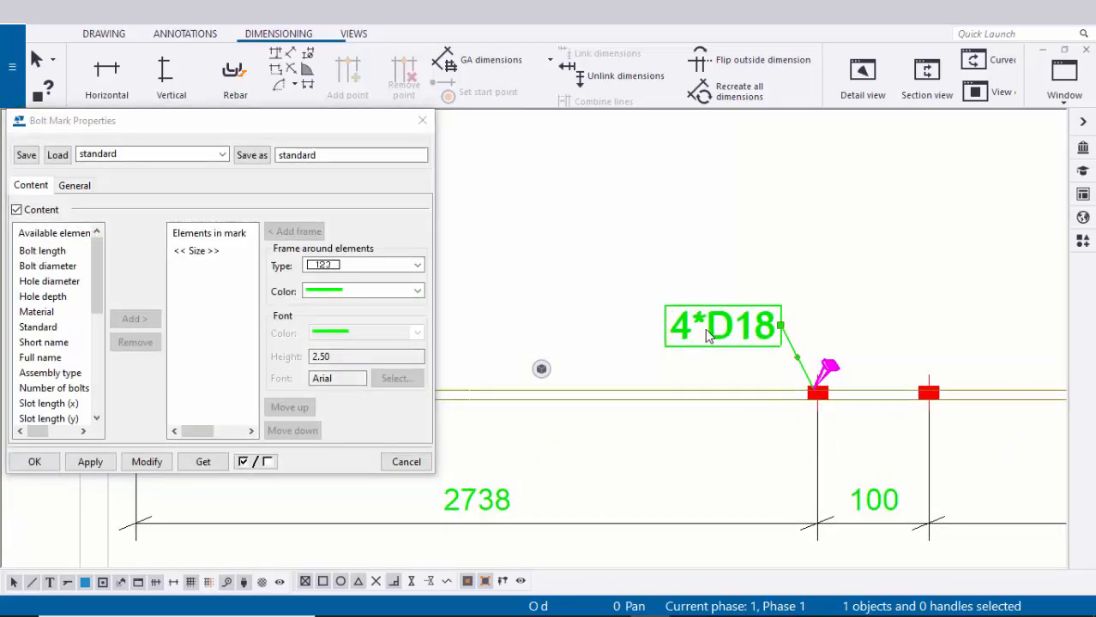
click(192, 254)
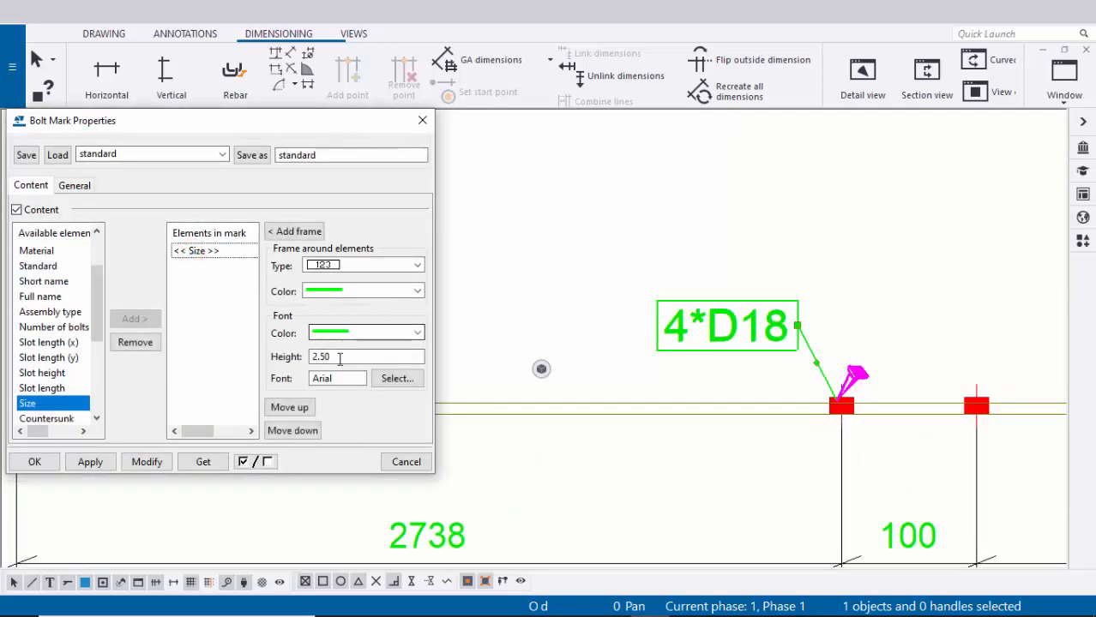
click(146, 463)
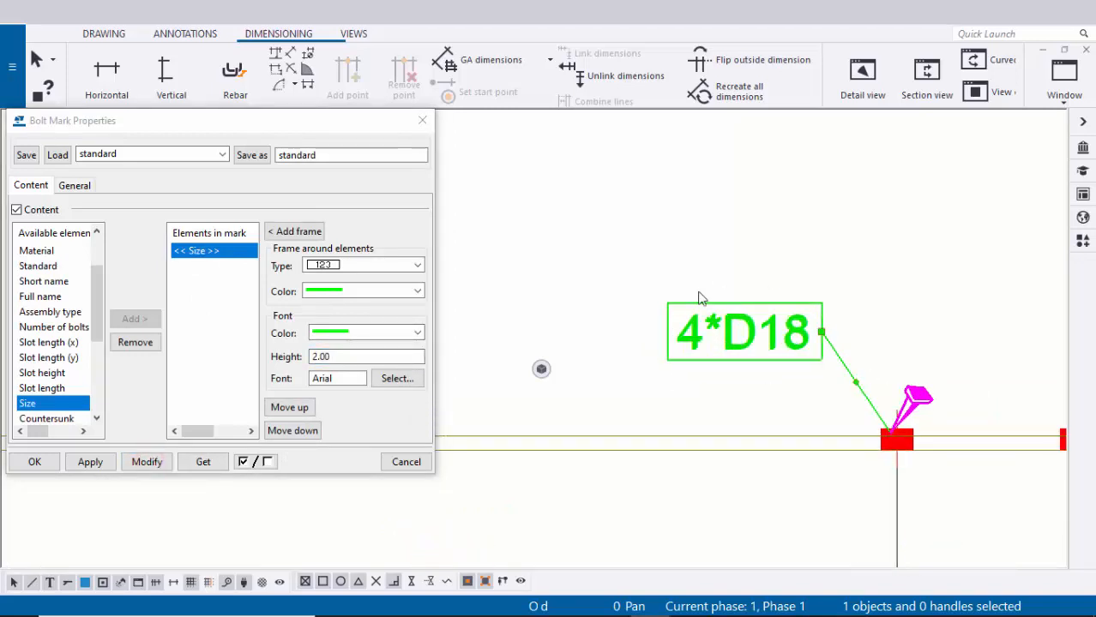
- Remove the frame around the bolt mark, give its leader line a filled arrowhead, and accept the mark properties
click(75, 185)
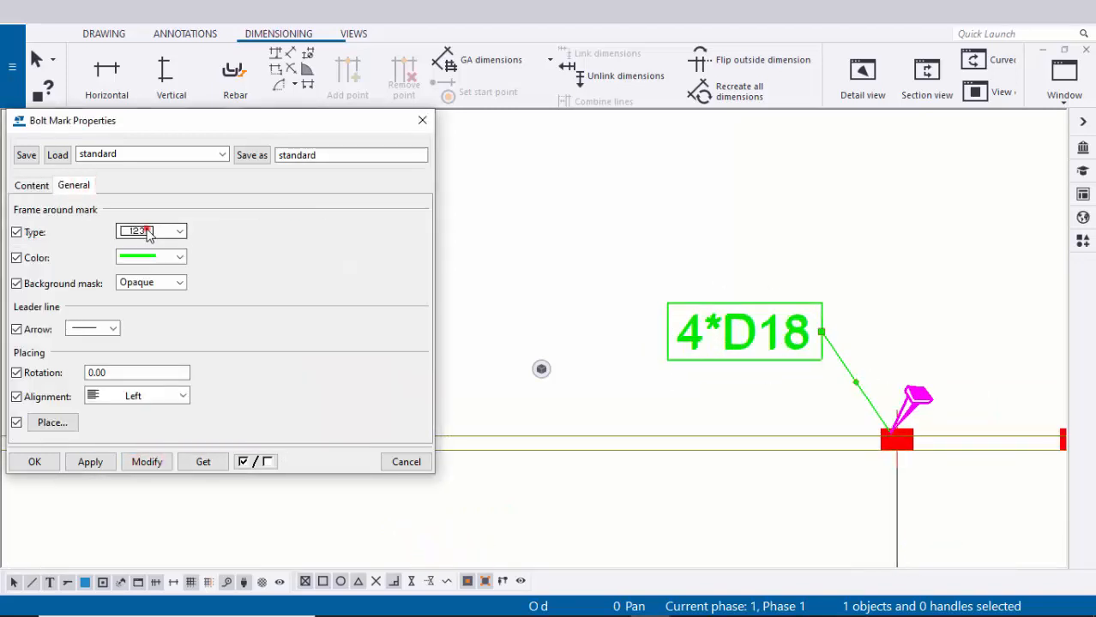
click(148, 232)
click(137, 251)
click(91, 330)
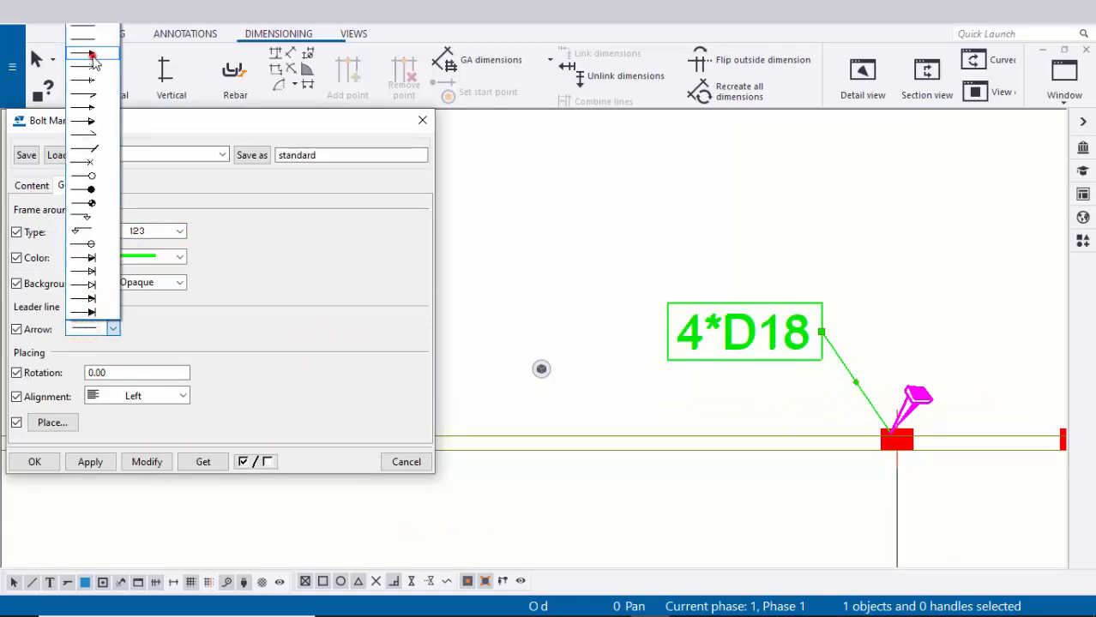
click(92, 55)
click(147, 462)
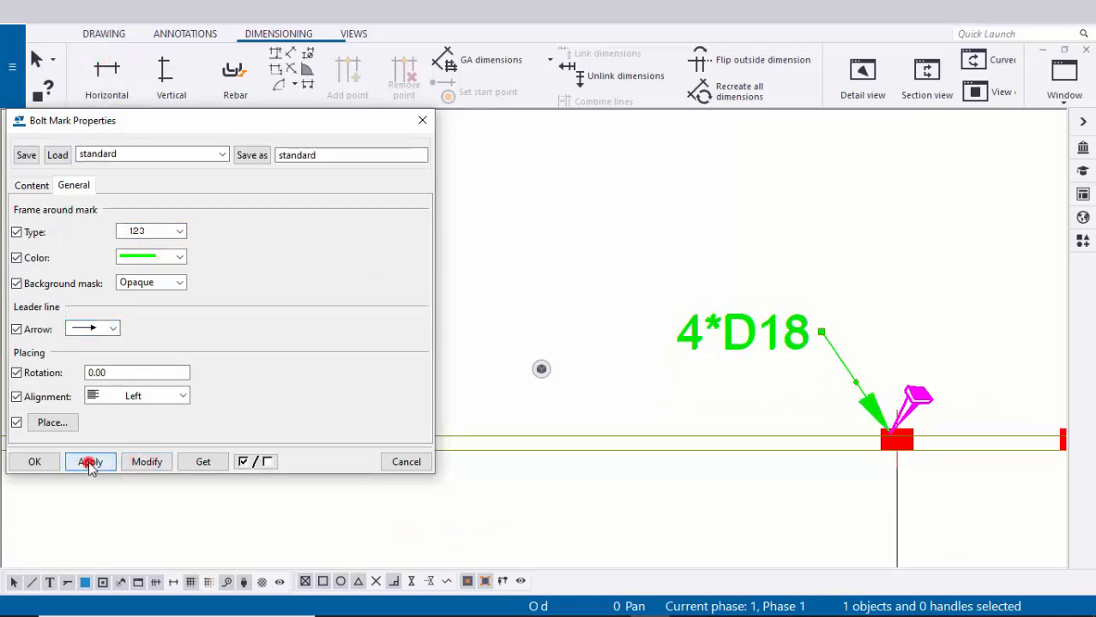
click(52, 462)
click(594, 343)
- Move the 4*D18 bolt mark slightly down, closer to the bottom flange
scroll(594, 342, down, 2)
scroll(632, 308, up, 2)
click(631, 308)
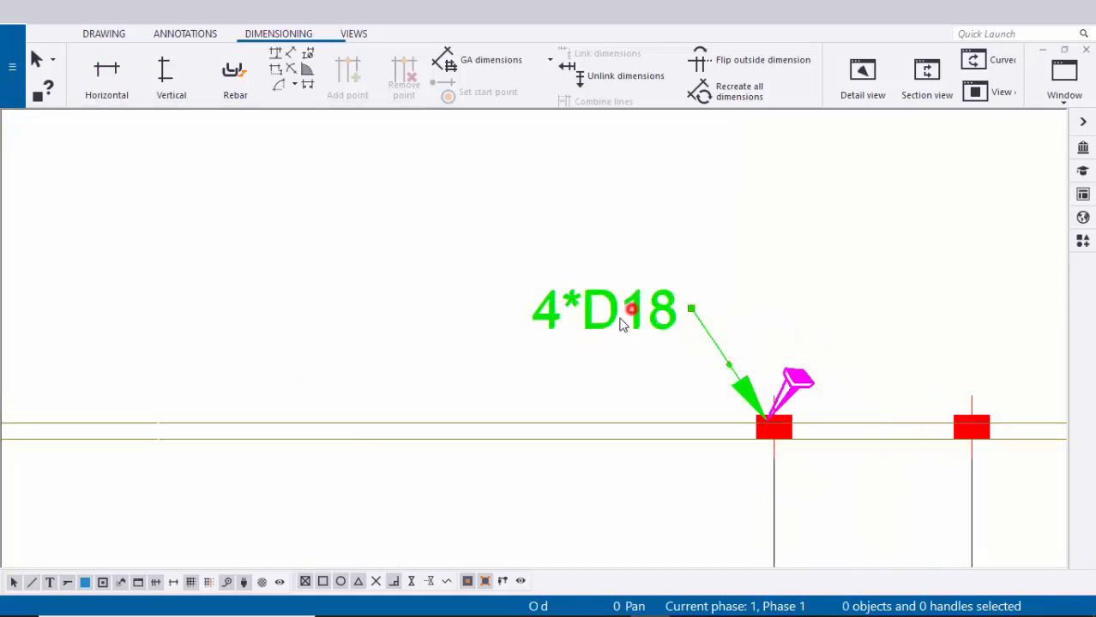
drag(603, 308, 608, 337)
click(619, 271)
middle_drag(631, 318, 546, 254)
scroll(466, 287, up, 1)
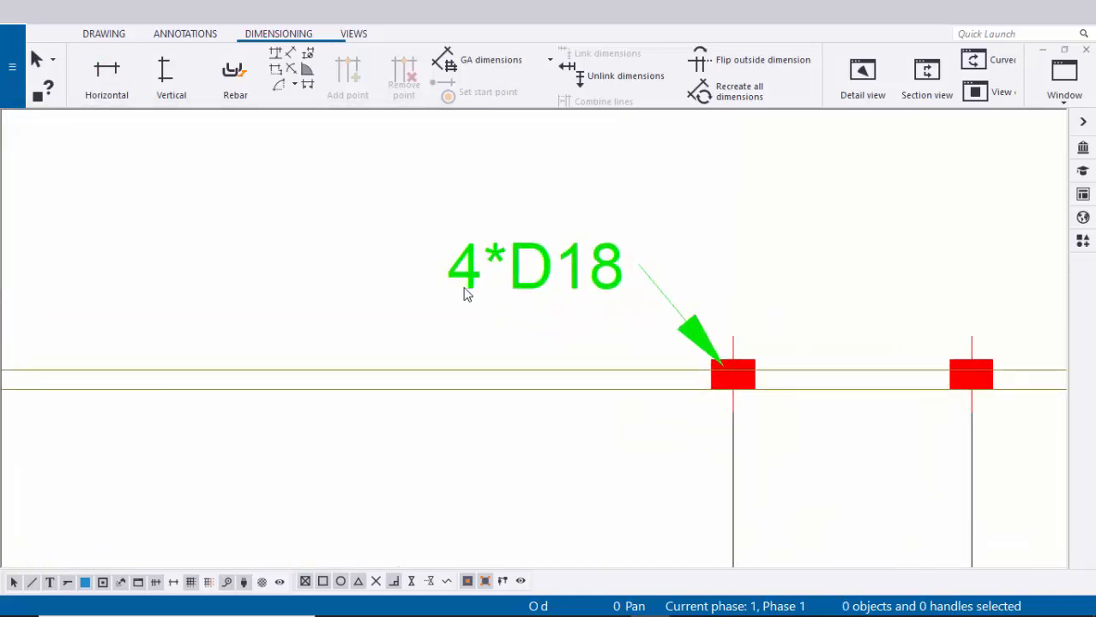
scroll(459, 256, down, 1)
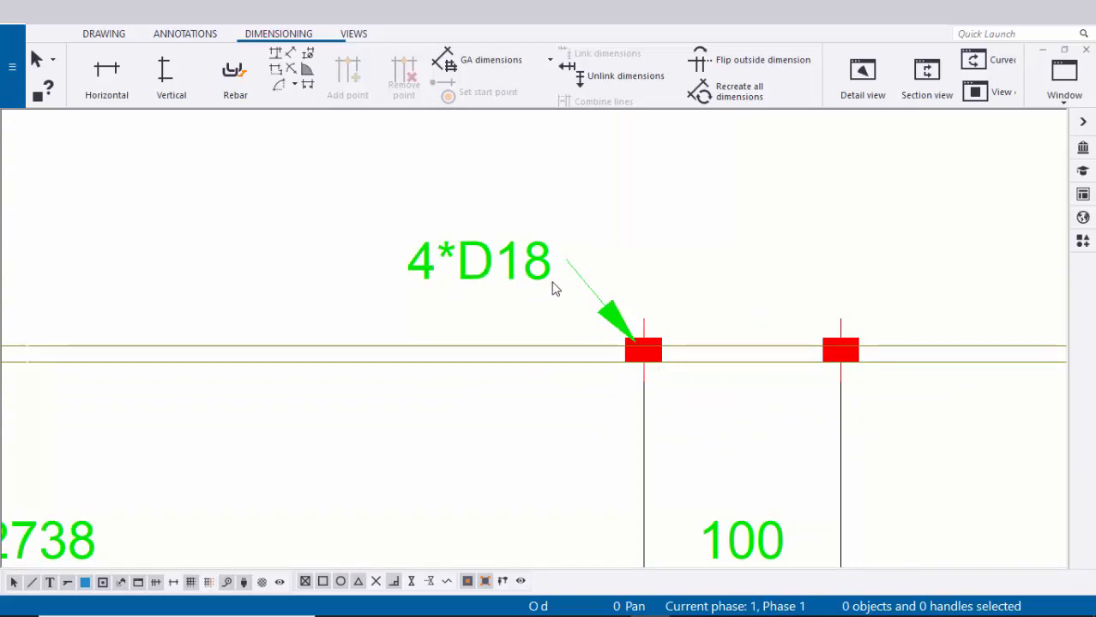
scroll(554, 289, down, 2)
scroll(539, 338, up, 1)
scroll(590, 377, down, 3)
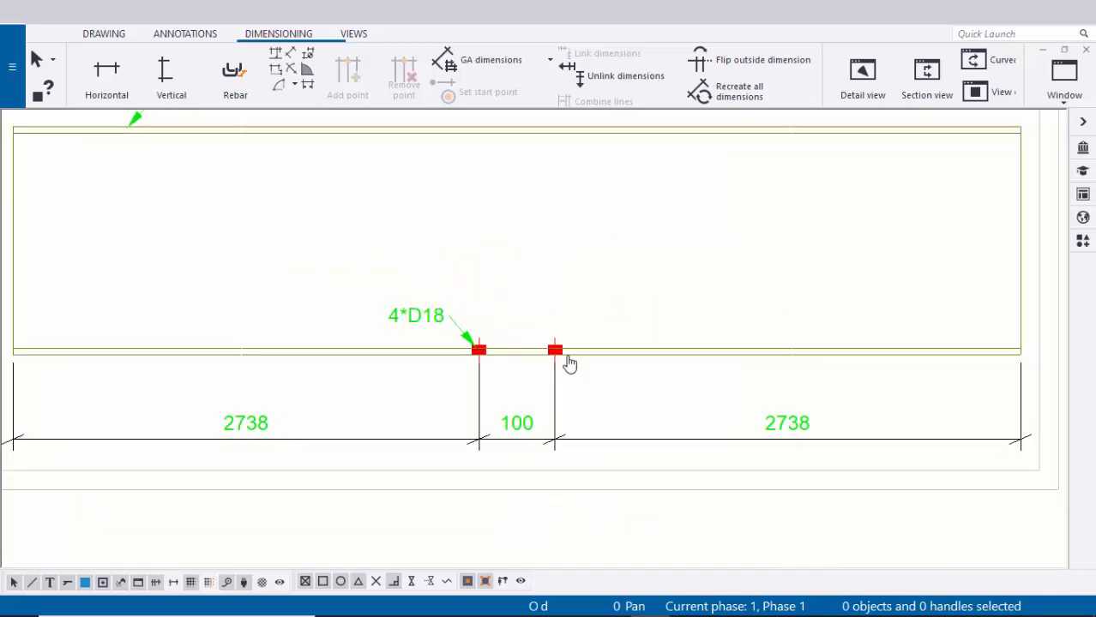
scroll(524, 347, up, 2)
scroll(543, 345, down, 2)
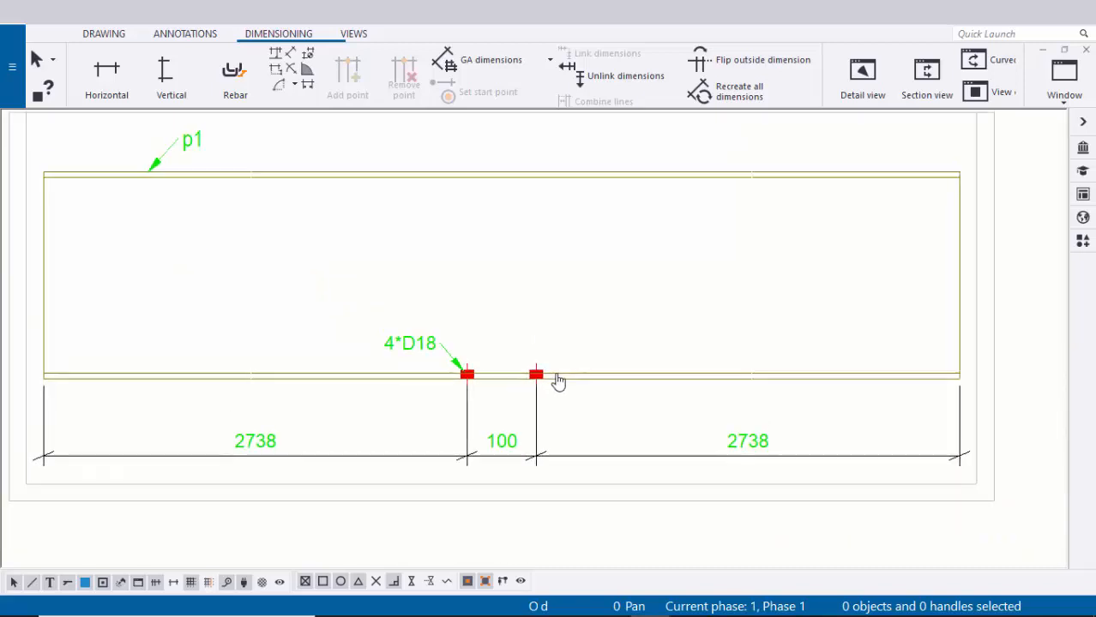
scroll(559, 382, up, 4)
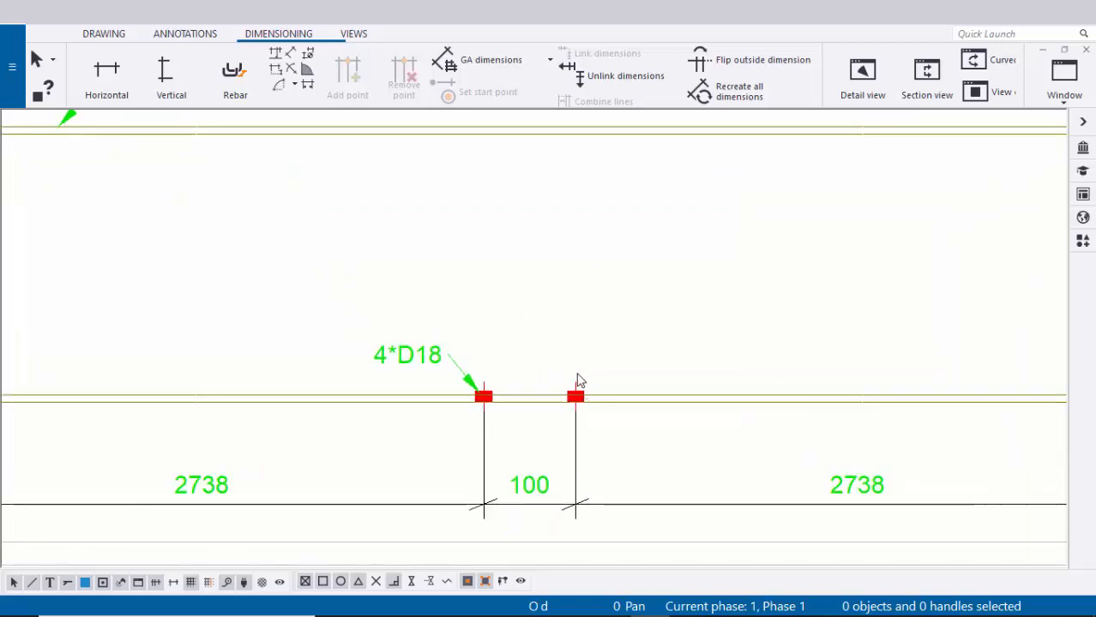
scroll(577, 379, down, 1)
- Start a section view of the single-part beam with a vertical cut plane just right of the right bolt, through both flanges
click(364, 36)
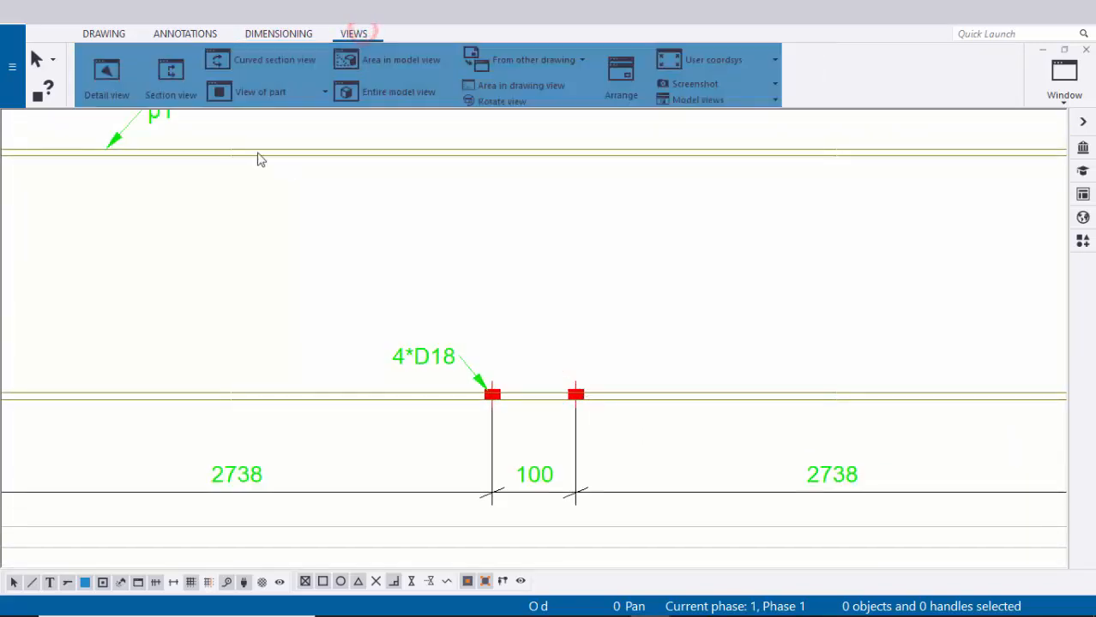
click(187, 76)
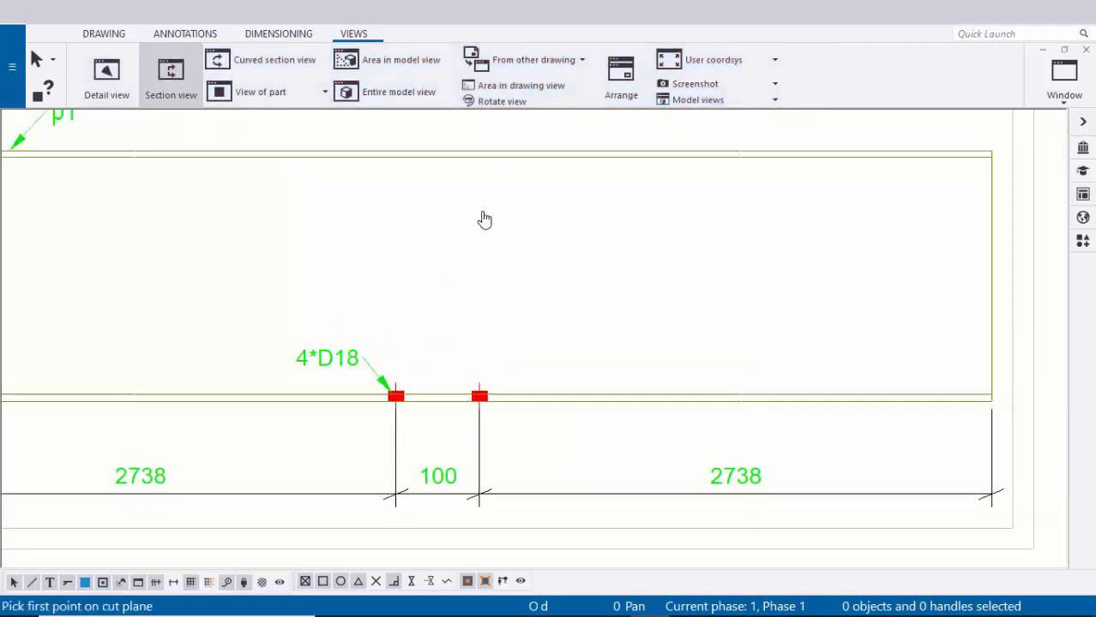
scroll(533, 147, up, 2)
click(533, 146)
scroll(519, 369, up, 3)
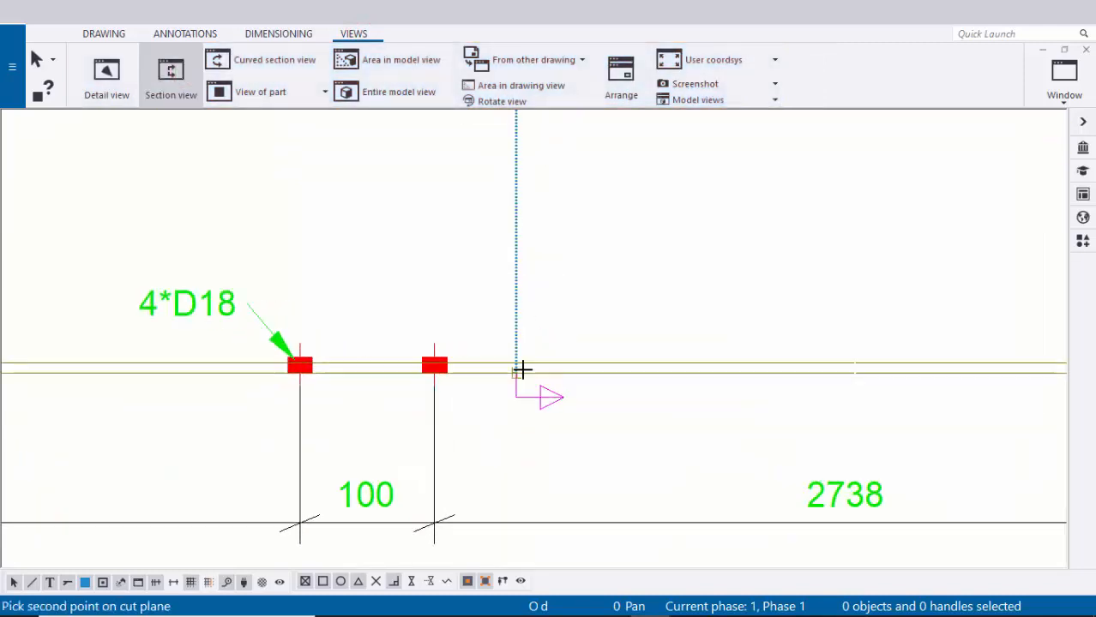
click(515, 378)
- Define the section's cut box looking left past both bolts and place the section view to the right of the beam view
scroll(519, 369, down, 3)
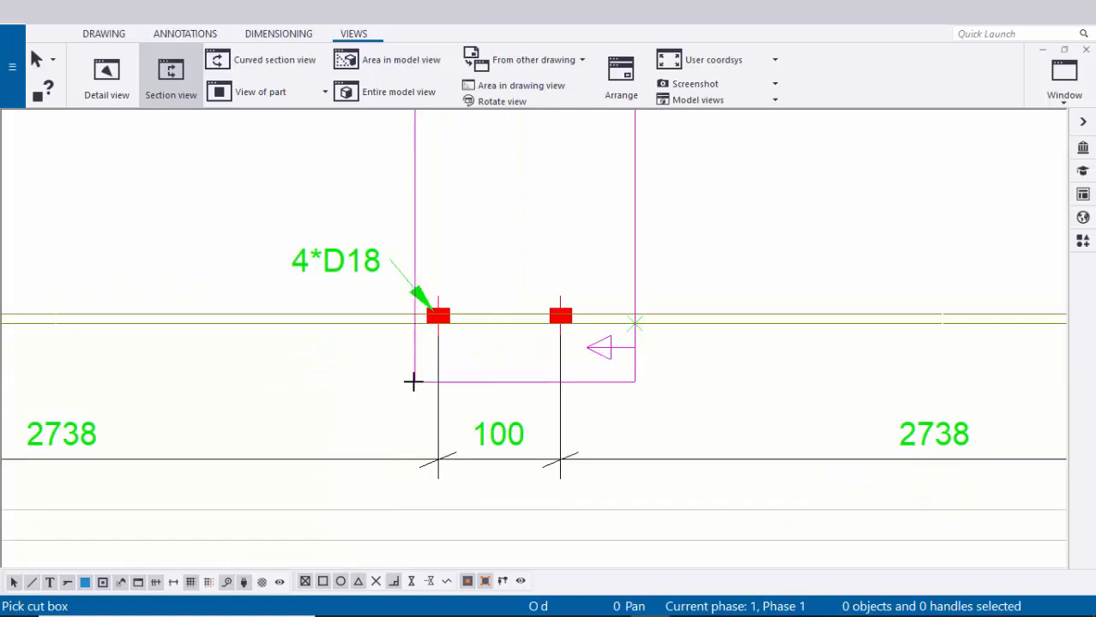
scroll(461, 343, down, 4)
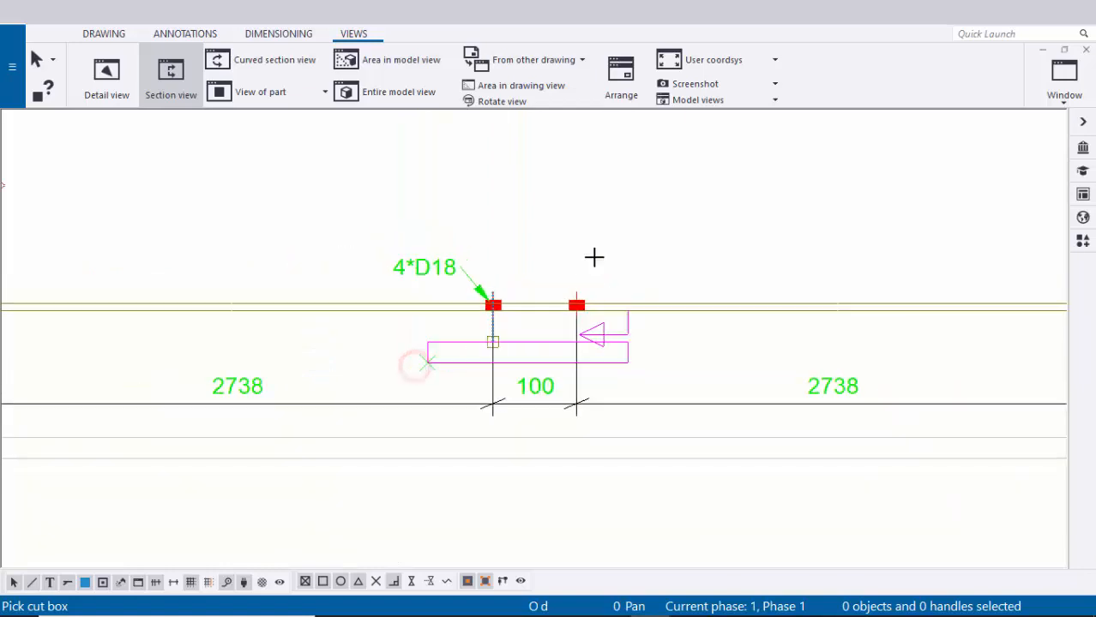
click(535, 195)
scroll(523, 310, down, 4)
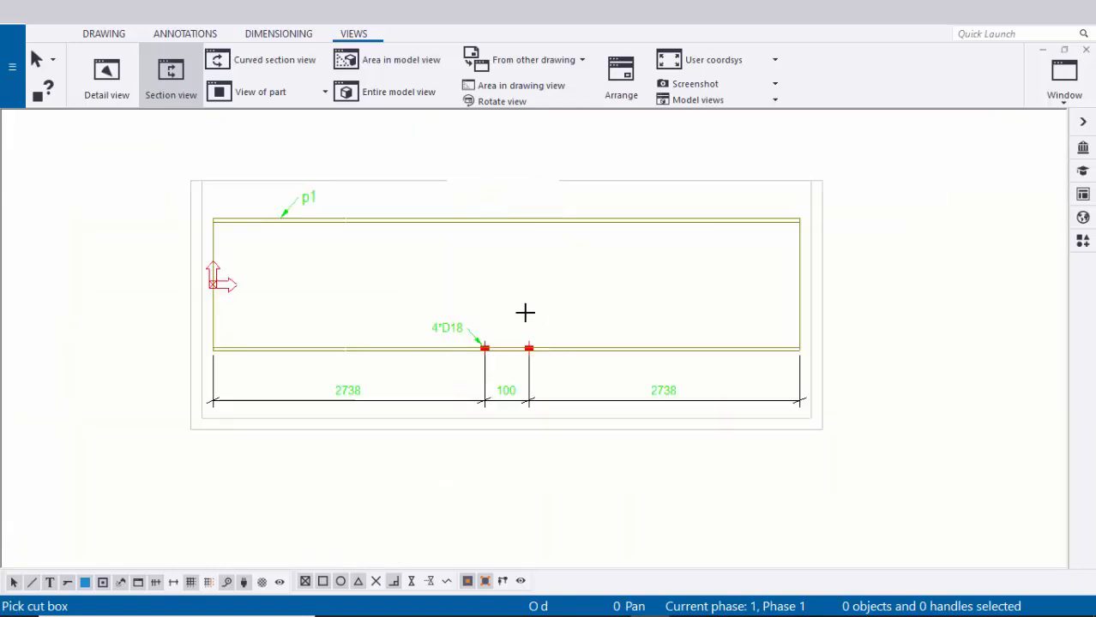
click(709, 335)
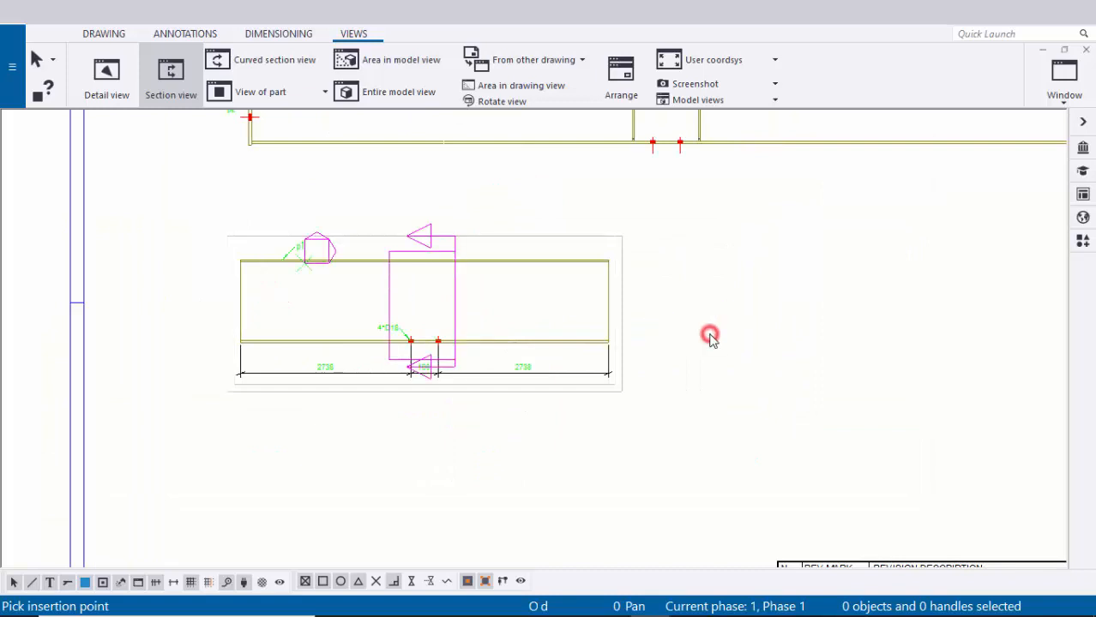
click(651, 474)
- Move section view A - A left and slightly up, closer to the beam view
scroll(699, 441, up, 2)
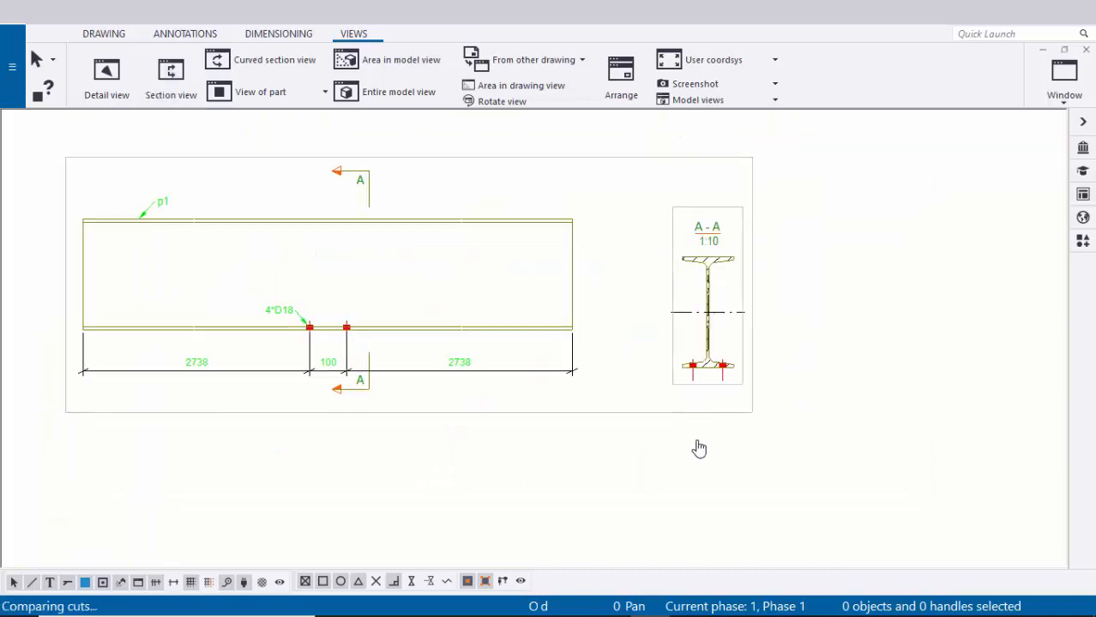
click(682, 410)
mouse_move(685, 407)
mouse_down()
mouse_move(654, 385)
mouse_move(639, 393)
mouse_up()
- Set the vertical label position of section view A - A to Below and modify the view
scroll(664, 306, up, 5)
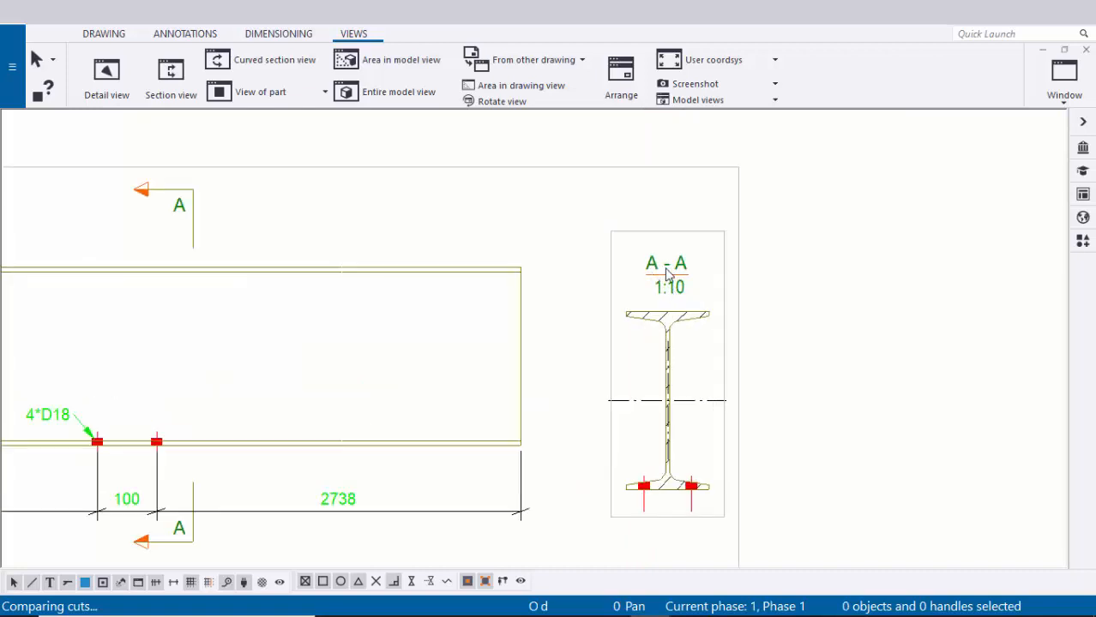
scroll(668, 273, up, 3)
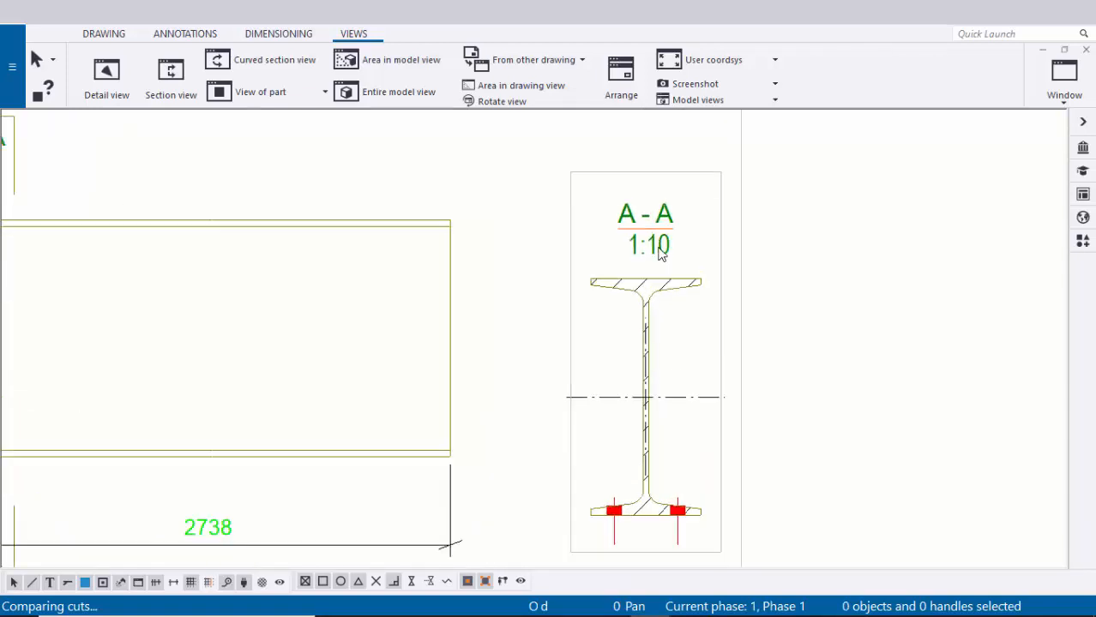
click(654, 236)
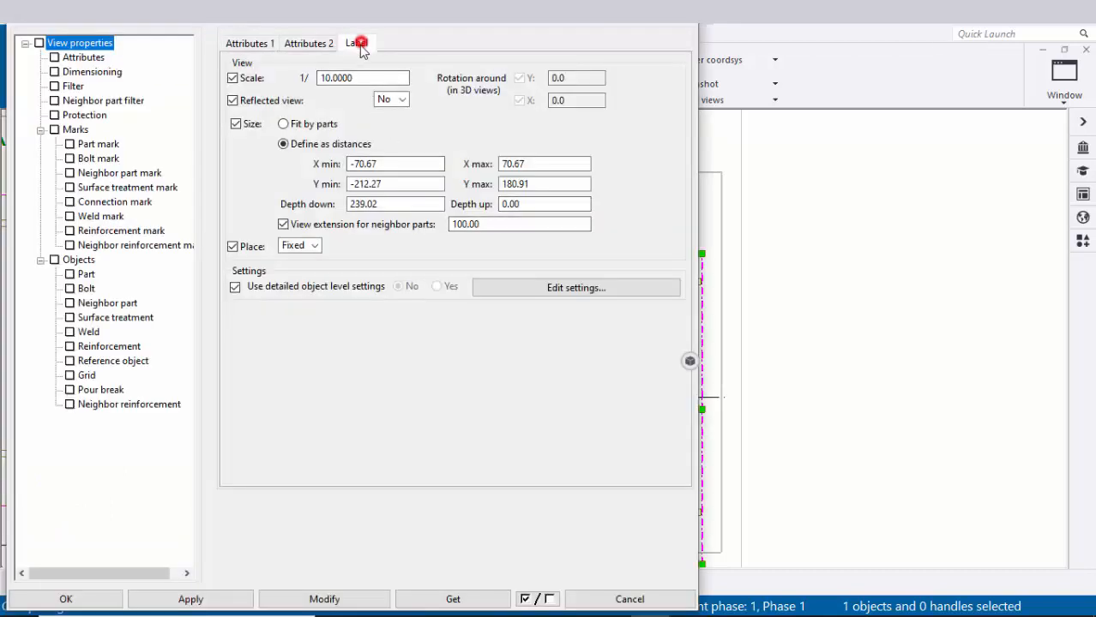
click(358, 43)
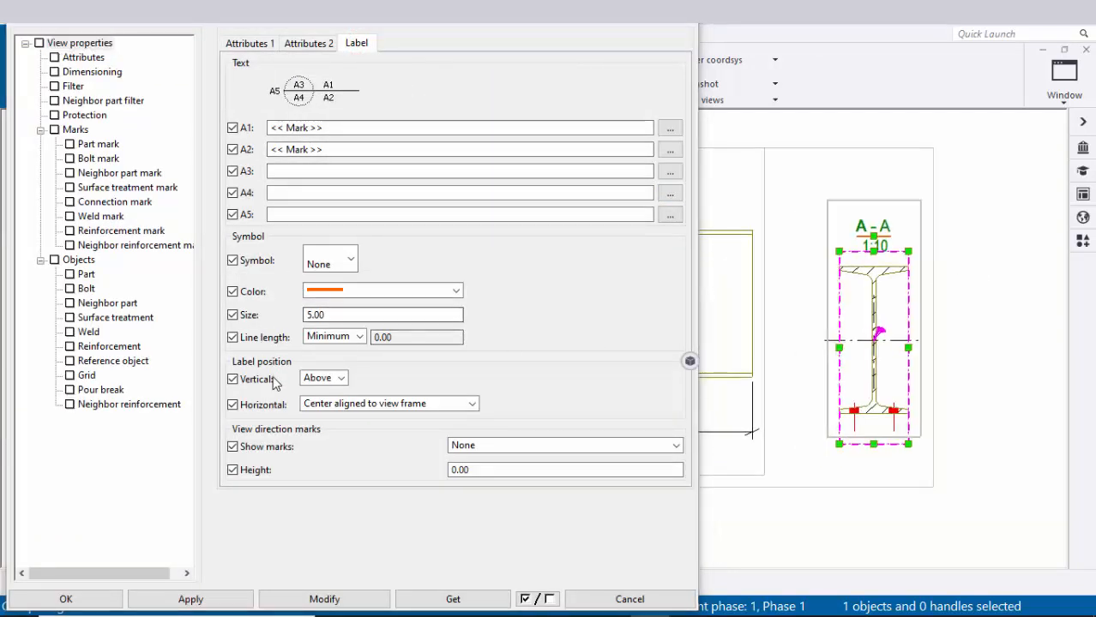
click(339, 379)
click(315, 409)
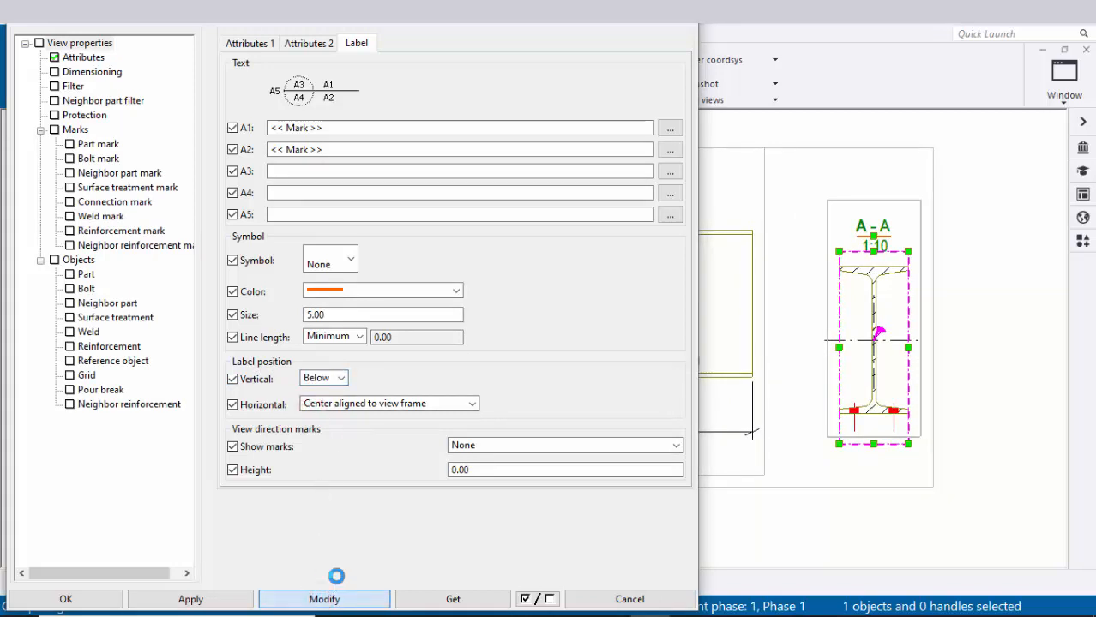
scroll(898, 487, up, 4)
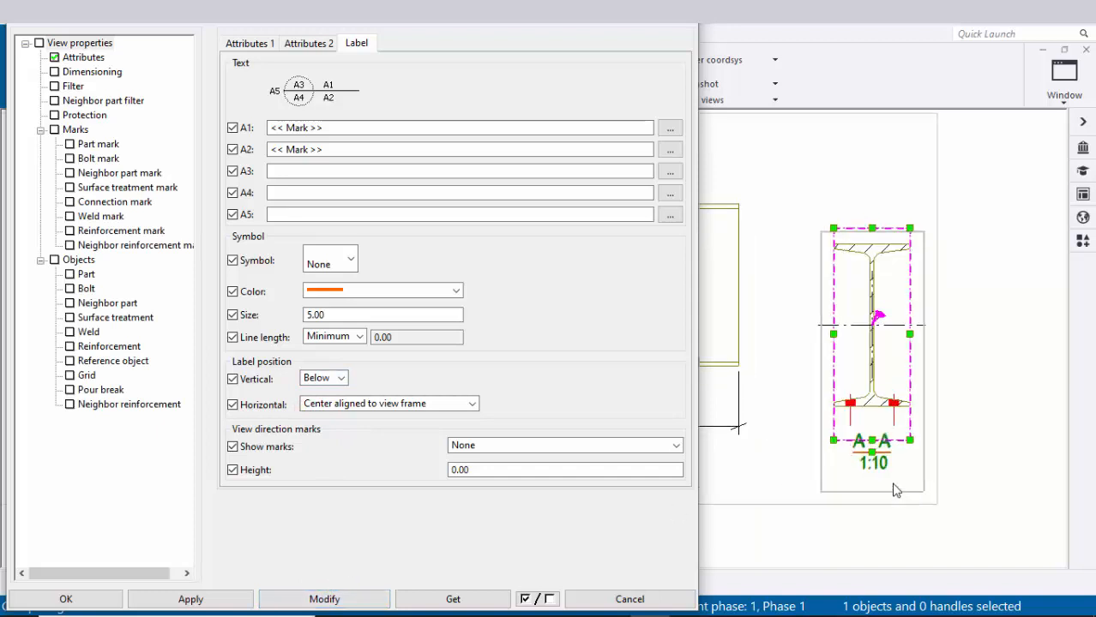
- Clear label line A2 so the scale is left out of the section label, and accept the view properties
scroll(885, 478, up, 3)
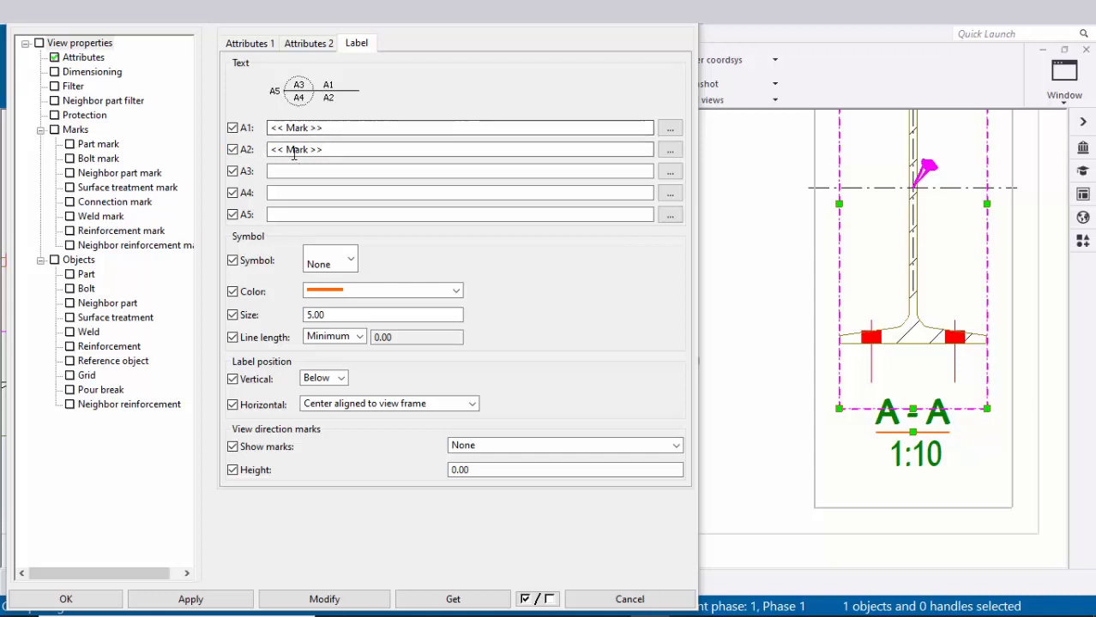
click(330, 150)
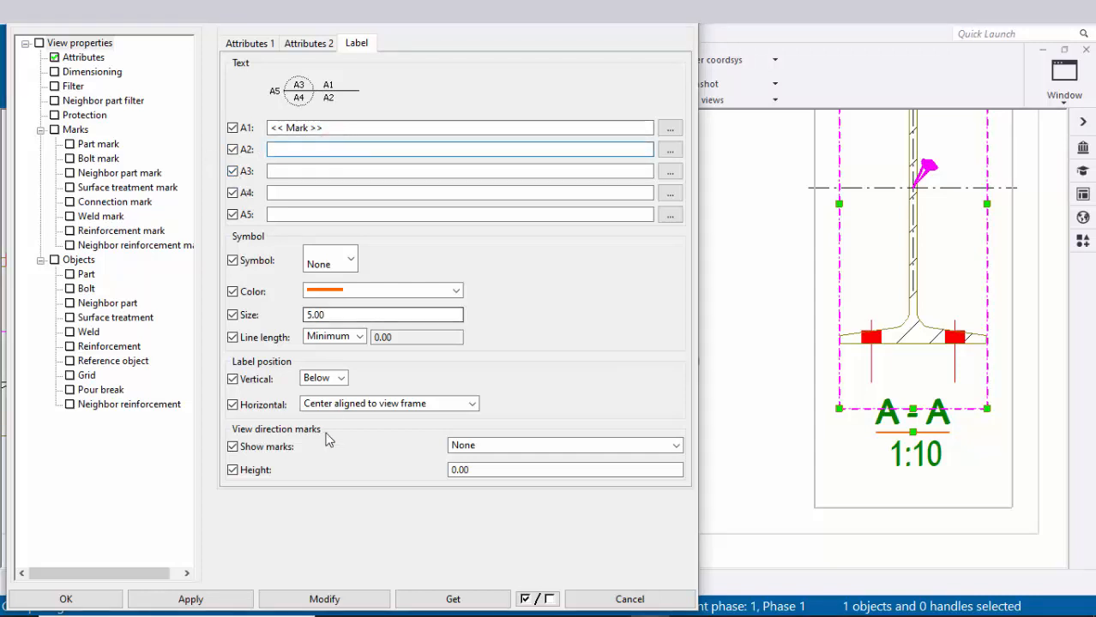
click(346, 598)
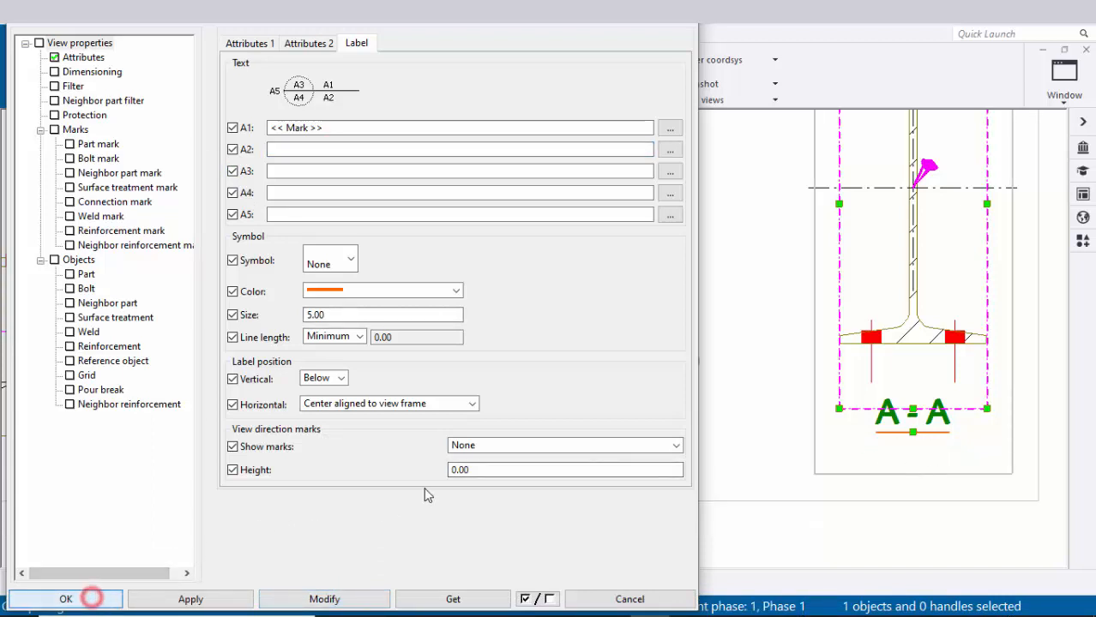
click(92, 598)
- Set the section fill type of the beam profile in section view A - A to None and modify the part
scroll(690, 443, up, 5)
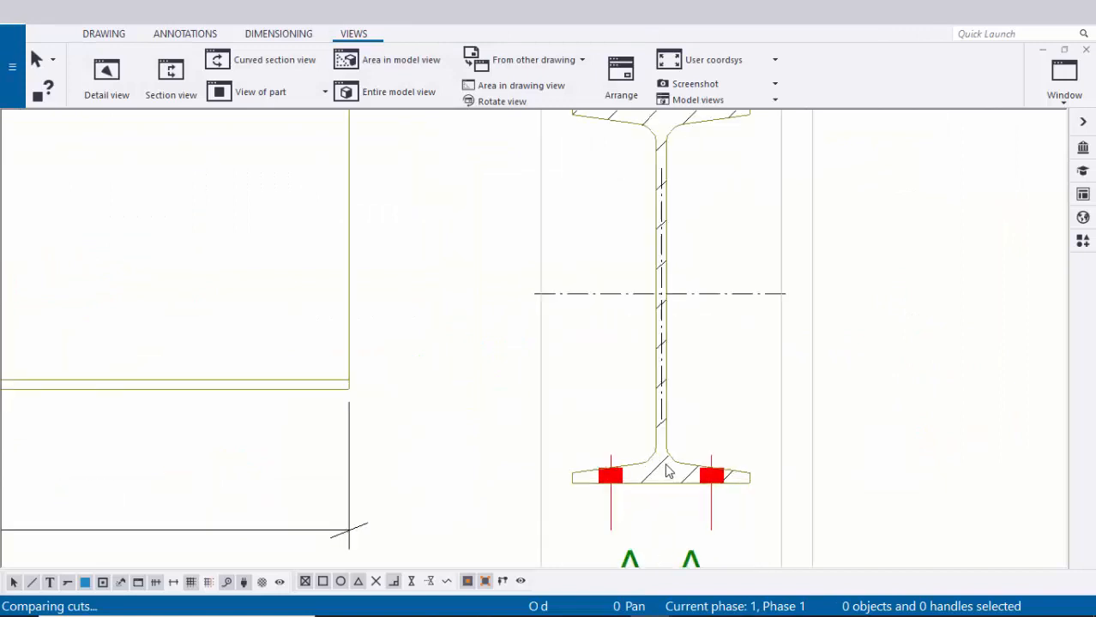
scroll(668, 471, up, 2)
scroll(643, 486, up, 2)
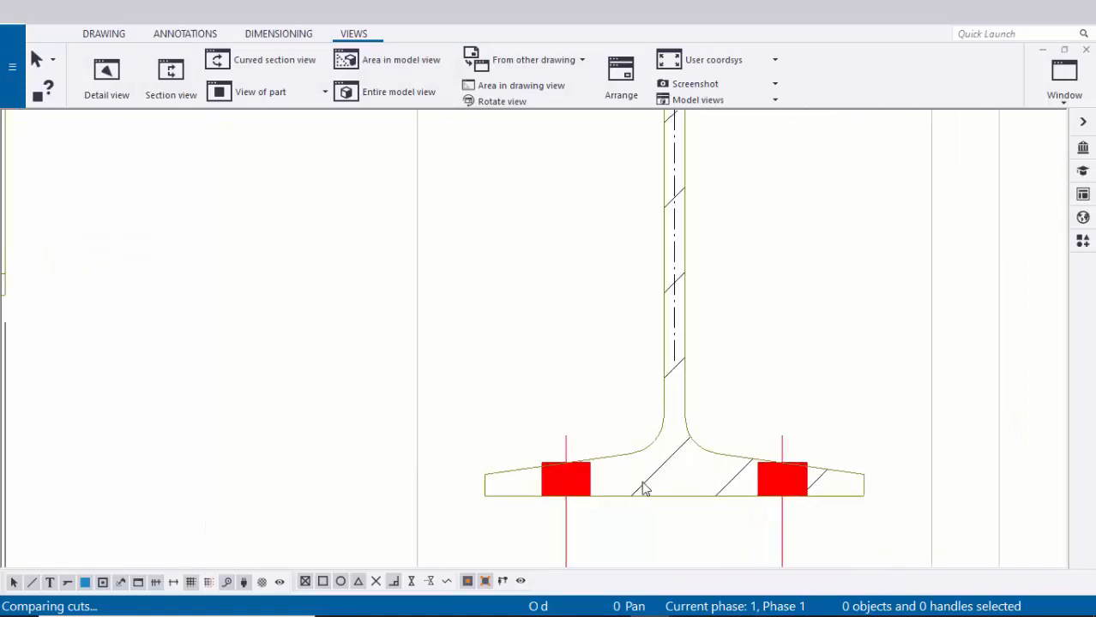
double_click(652, 482)
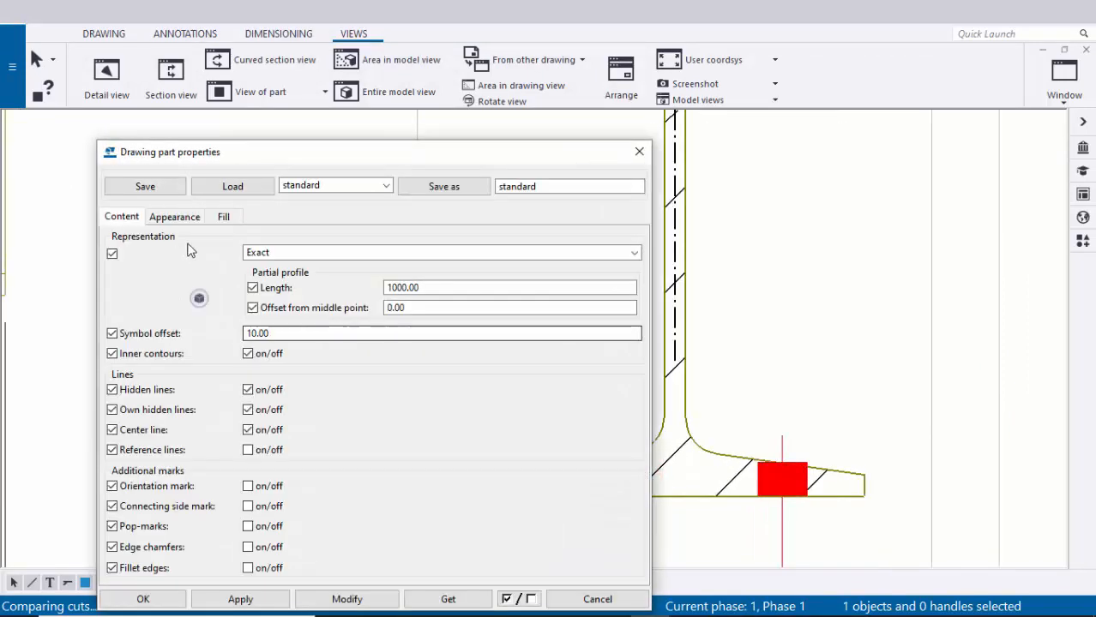
click(534, 279)
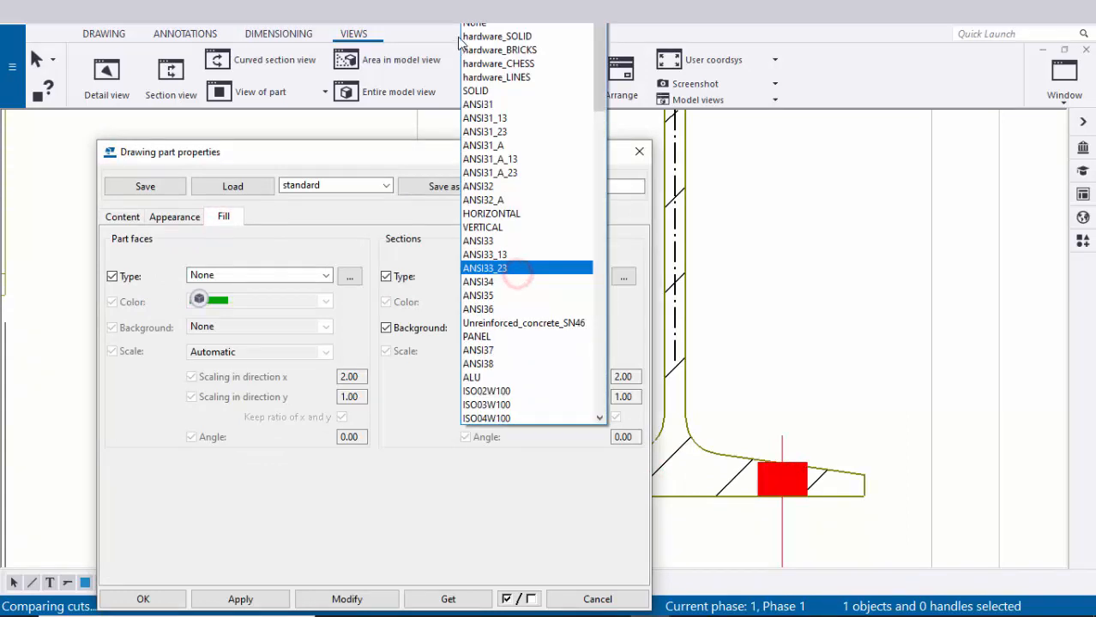
click(499, 27)
drag(445, 160, 384, 66)
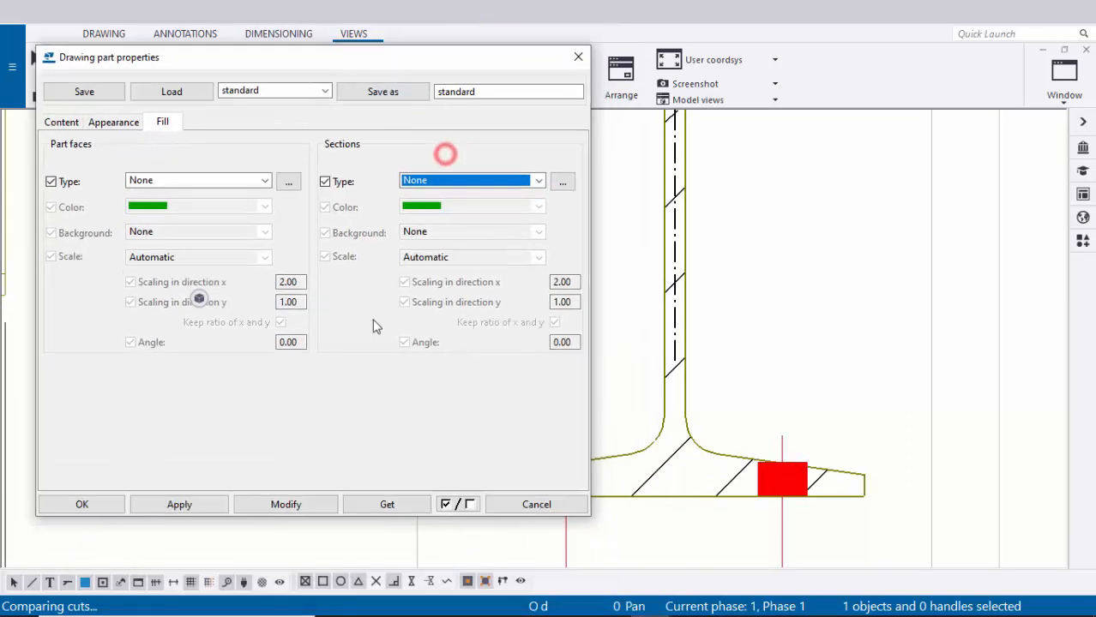
click(294, 506)
scroll(717, 370, down, 5)
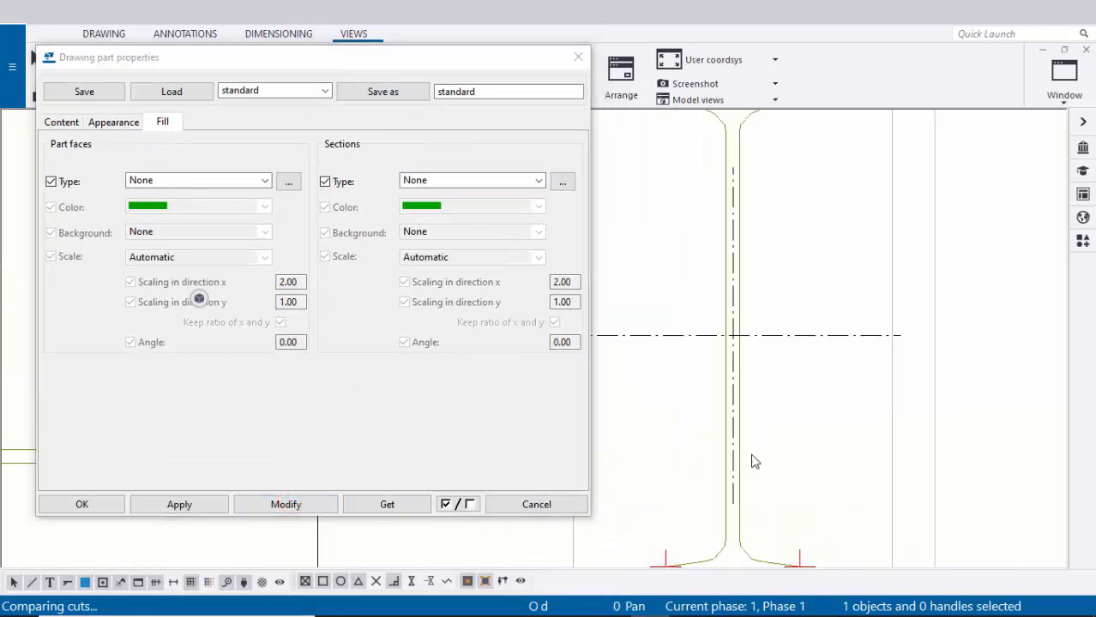
scroll(745, 421, up, 2)
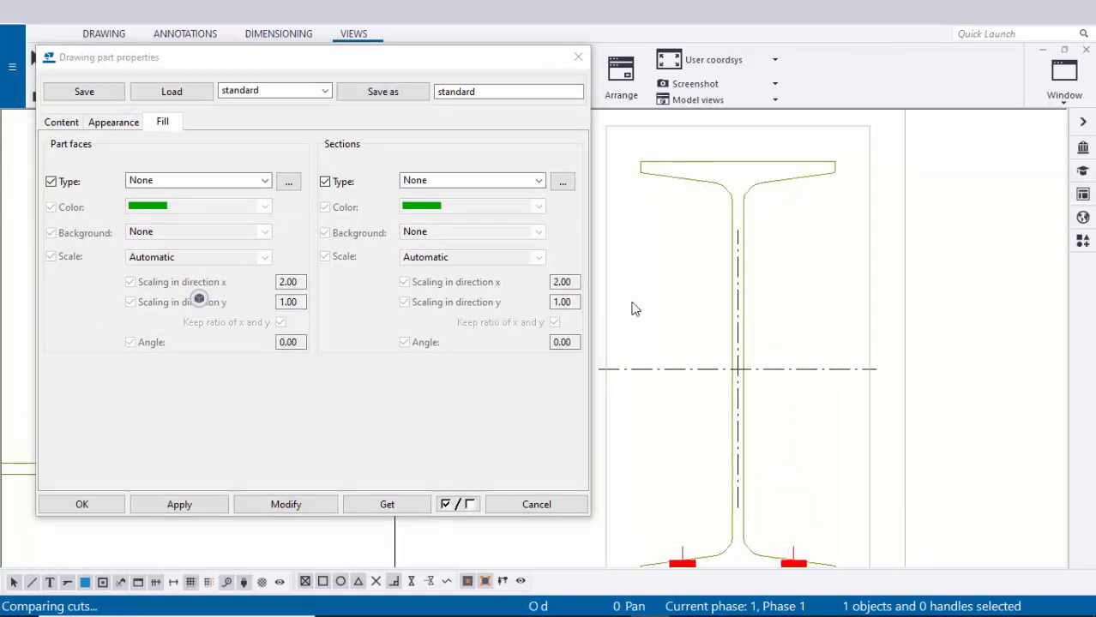
- Turn off the center line of the beam profile in section view A - A and accept the part properties
click(62, 123)
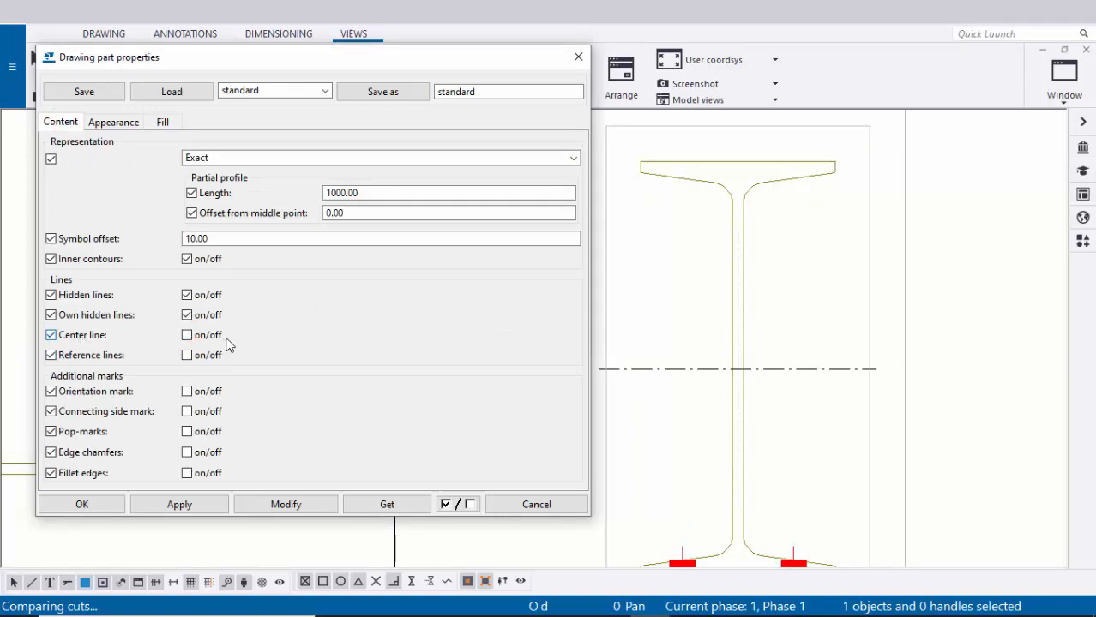
click(196, 507)
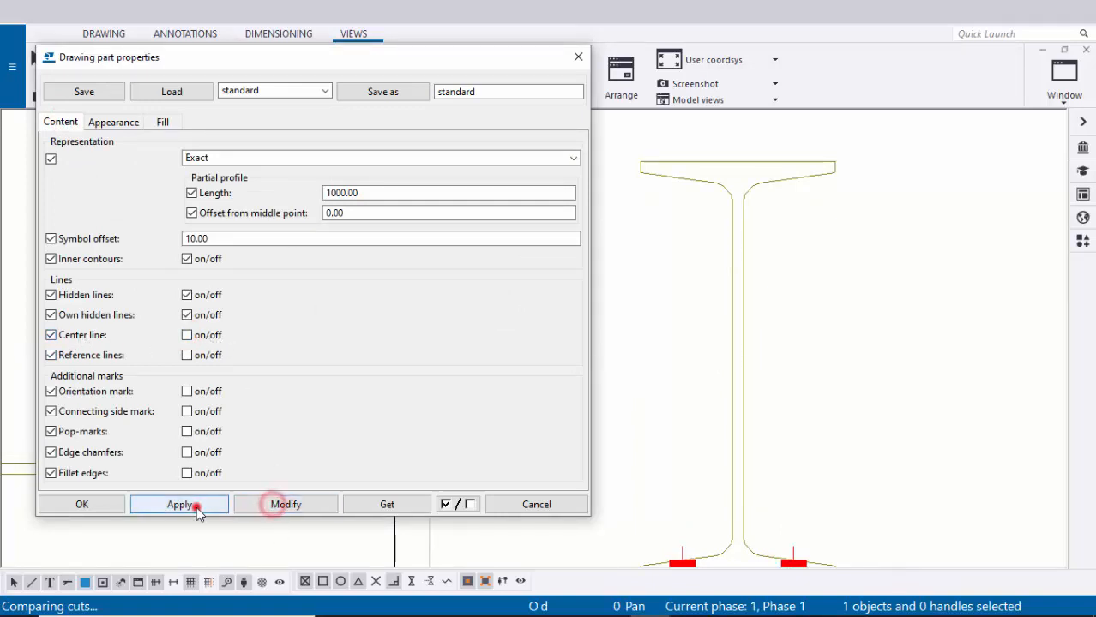
click(110, 508)
- Add a horizontal dimension chain below the bottom flange in section A - A, from the left bolt through the flange midpoint to the right bolt
scroll(671, 448, down, 8)
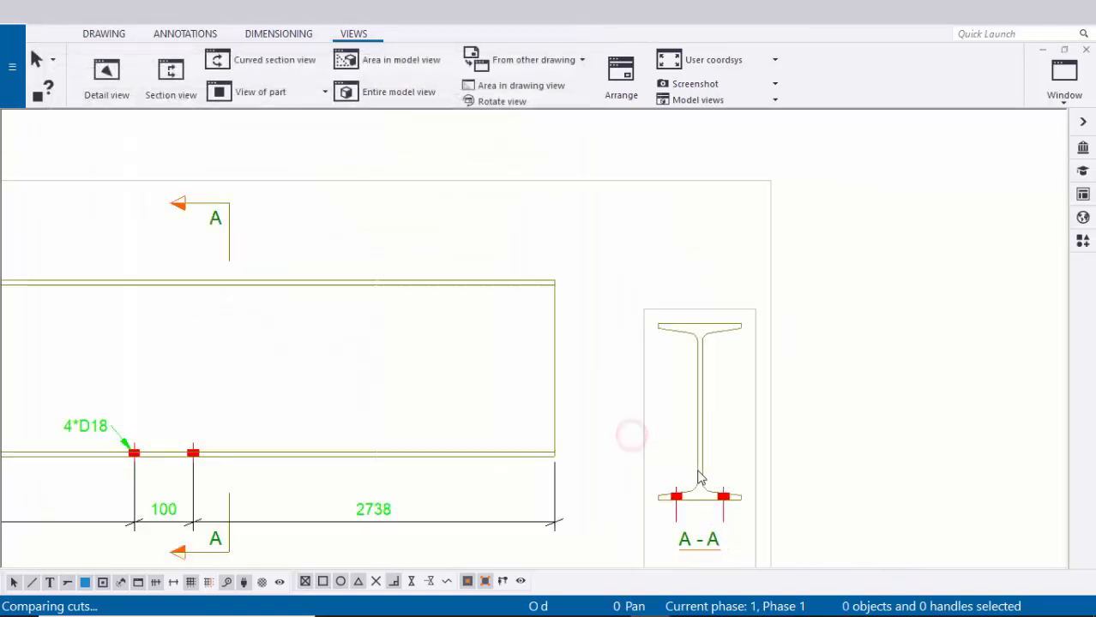
mouse_move(700, 472)
middle_down()
mouse_move(661, 378)
mouse_move(760, 408)
middle_up()
click(909, 401)
scroll(676, 408, down, 1)
scroll(749, 416, up, 5)
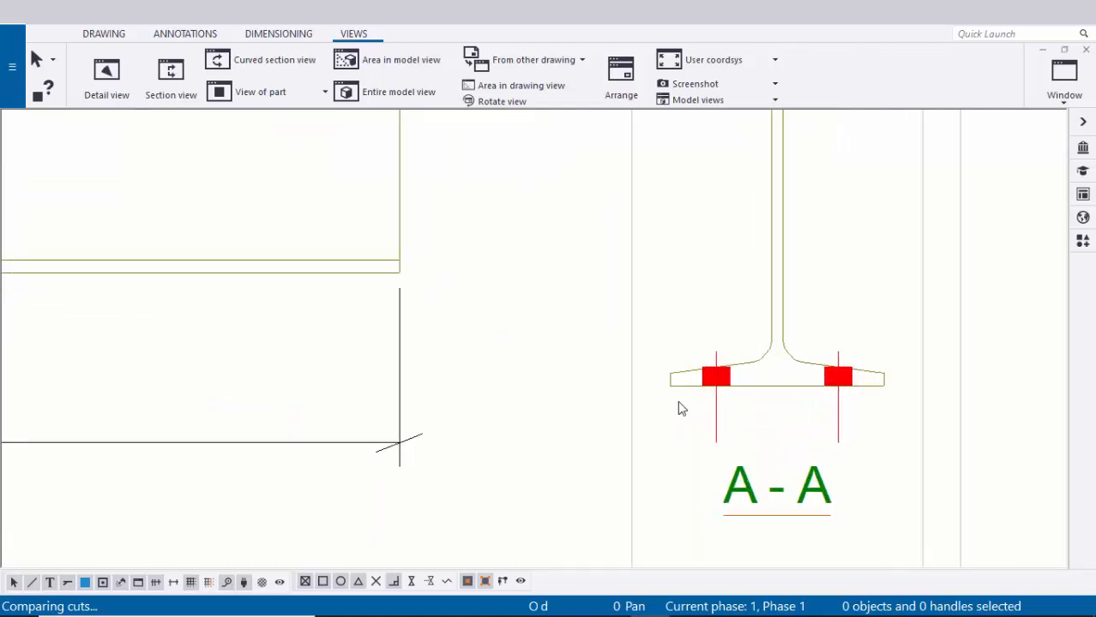
scroll(769, 411, down, 1)
middle_drag(769, 410, 791, 389)
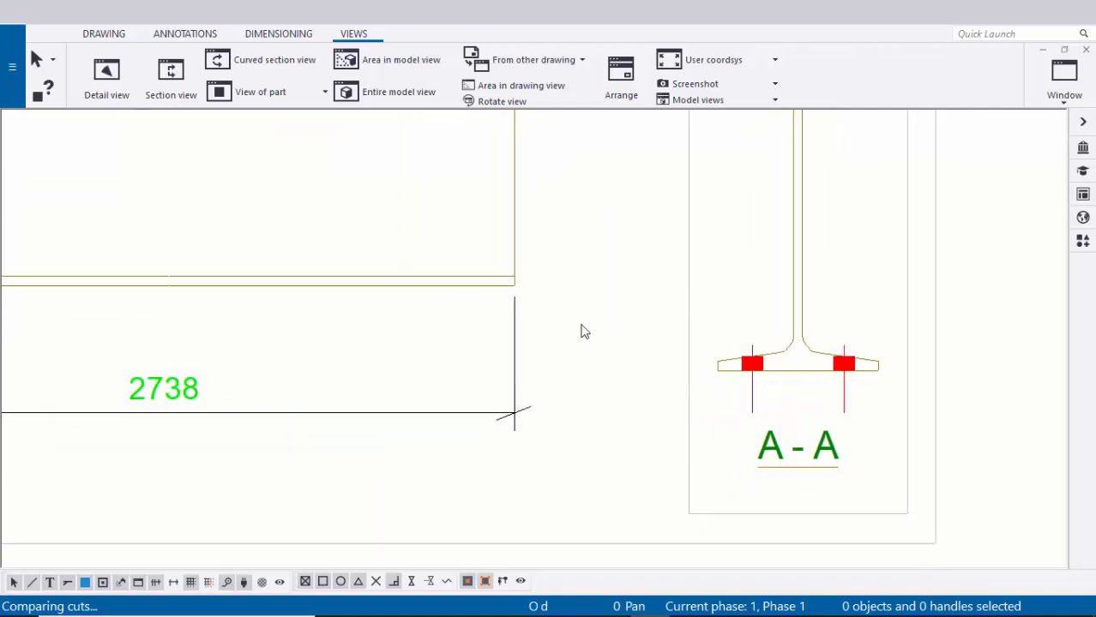
click(266, 34)
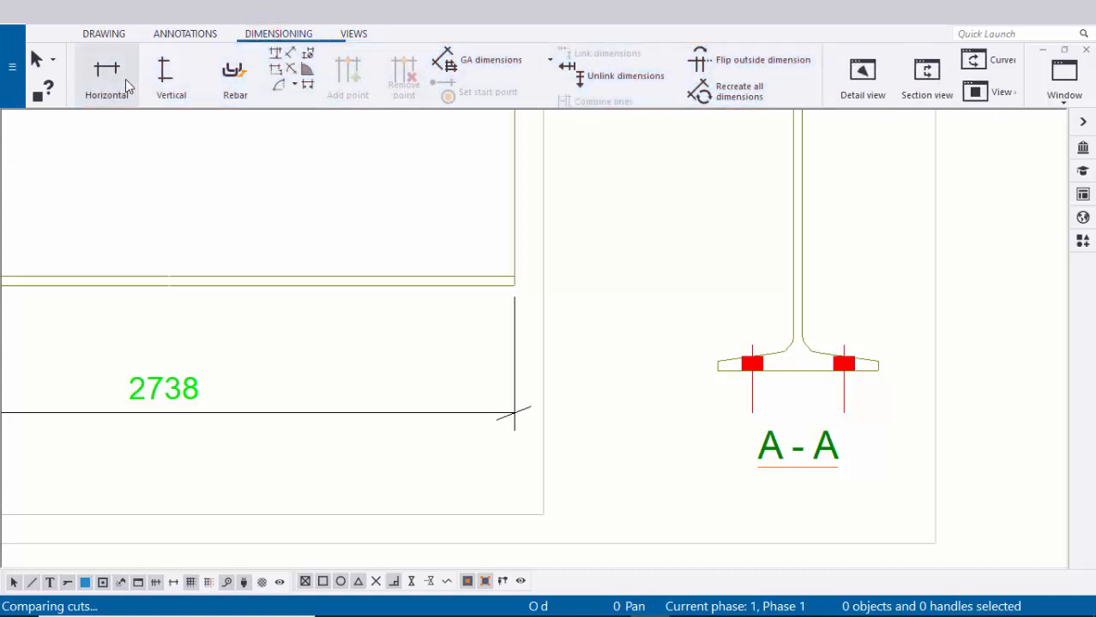
click(116, 86)
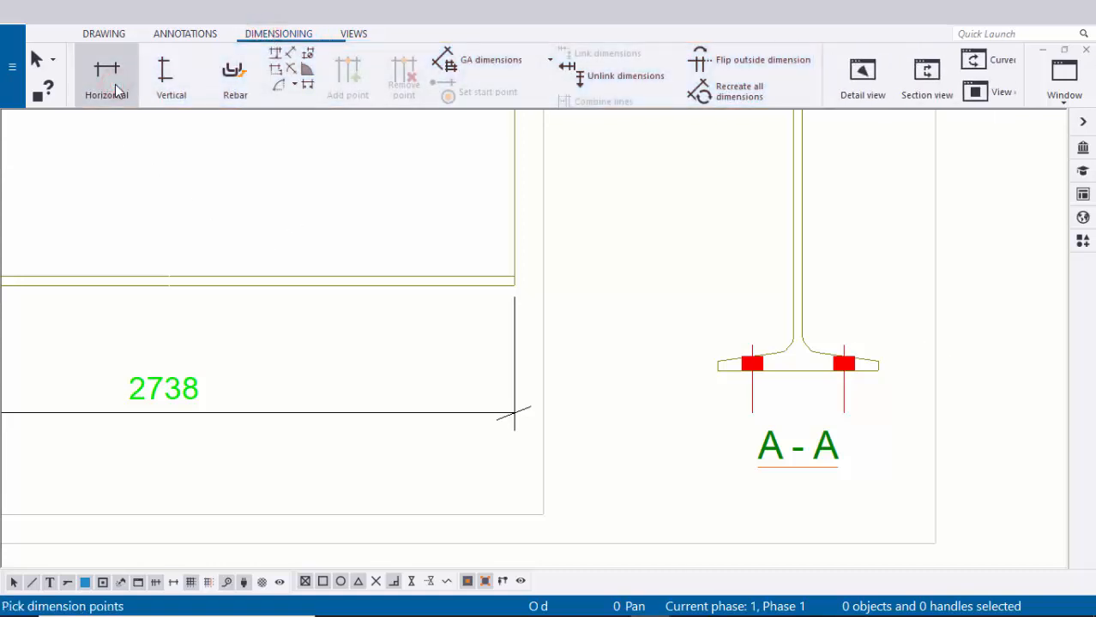
scroll(677, 296, up, 2)
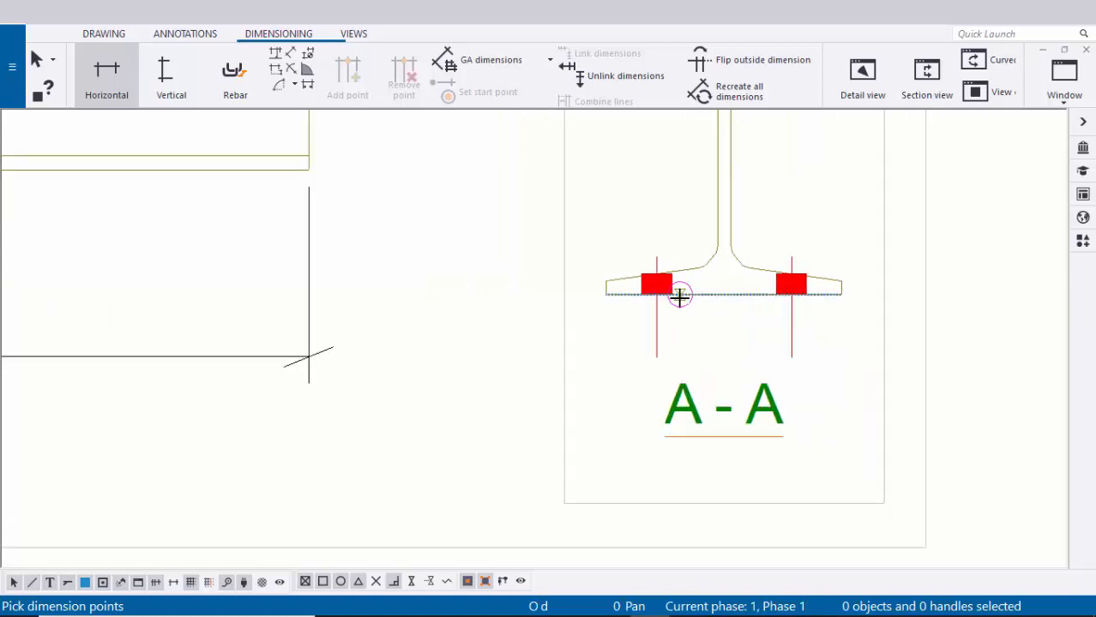
scroll(679, 296, up, 2)
scroll(640, 290, up, 3)
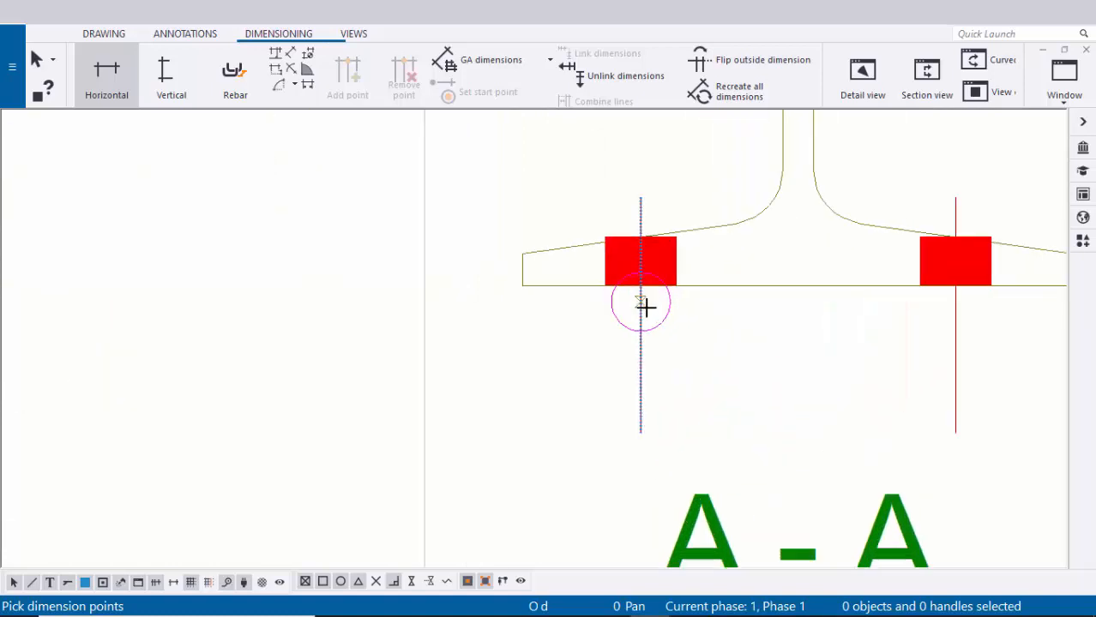
click(639, 281)
scroll(626, 293, down, 4)
middle_drag(784, 324, 678, 321)
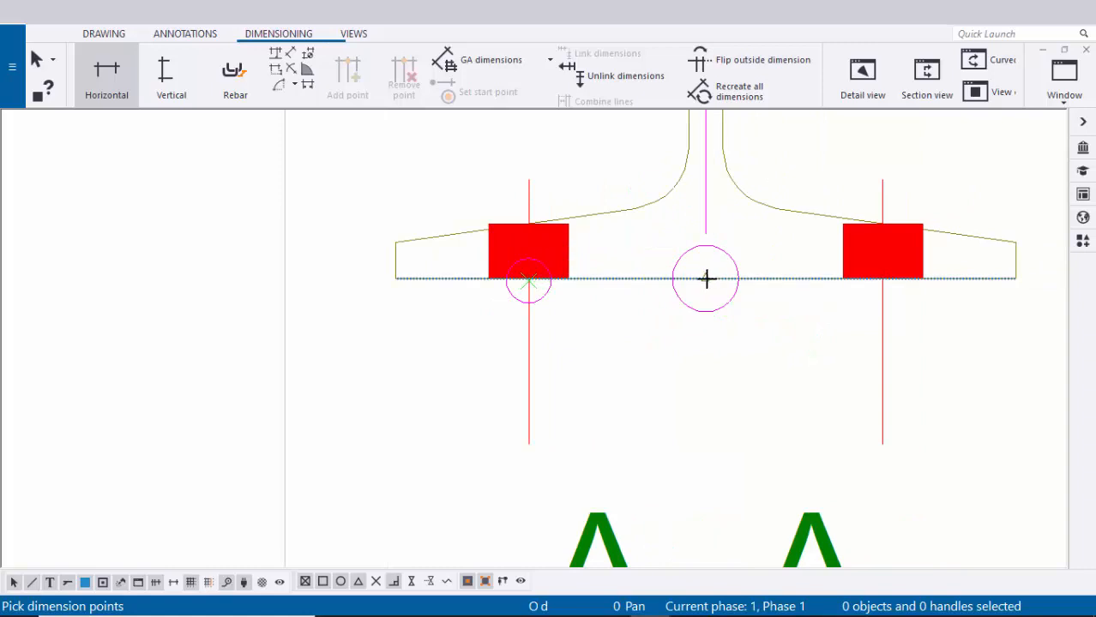
click(708, 279)
middle_drag(841, 333, 678, 207)
click(760, 262)
scroll(755, 263, down, 2)
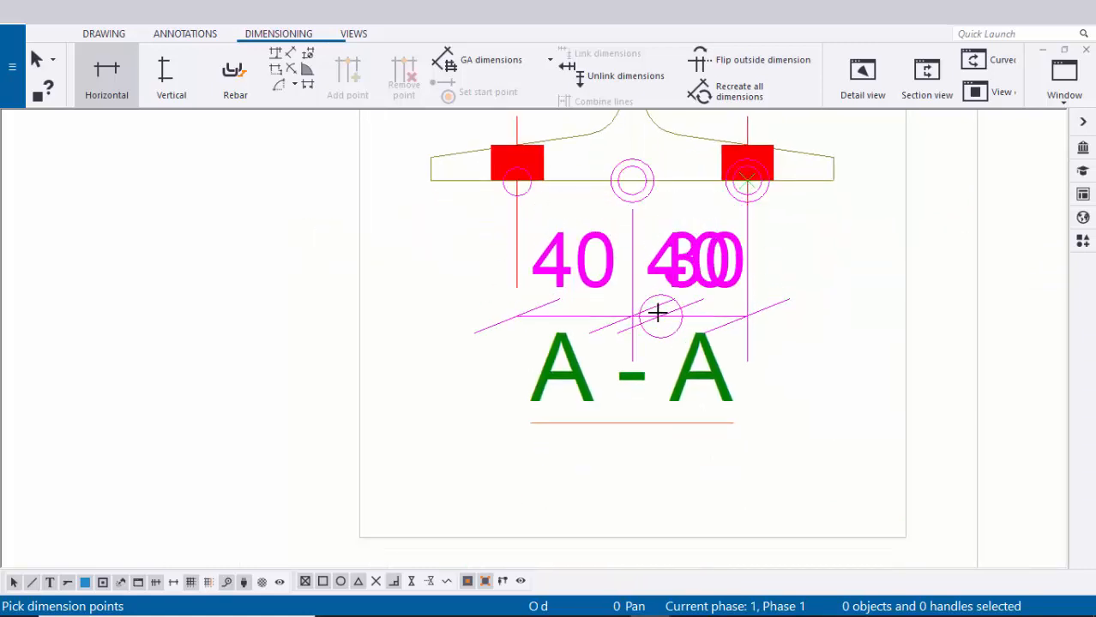
middle_click(657, 312)
scroll(658, 313, down, 3)
scroll(769, 325, down, 1)
right_click(815, 236)
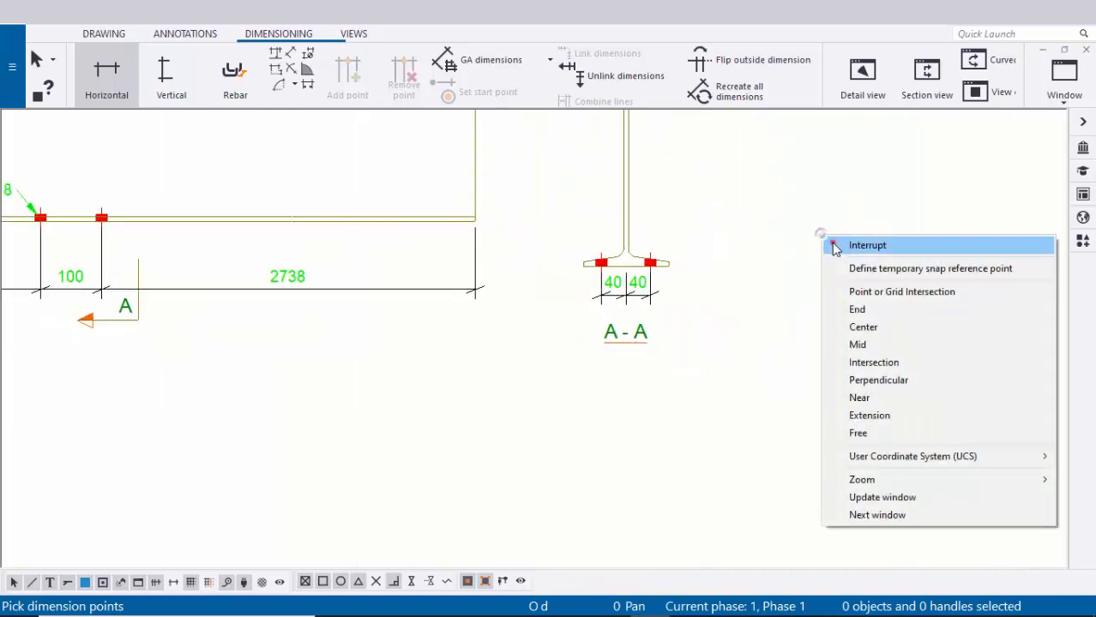
click(832, 243)
- Move the bolt dimension line in section A - A slightly down, farther from the bottom flange
scroll(637, 307, up, 2)
scroll(654, 281, up, 1)
click(654, 272)
drag(649, 255, 647, 282)
click(864, 269)
scroll(864, 269, down, 2)
scroll(729, 274, up, 3)
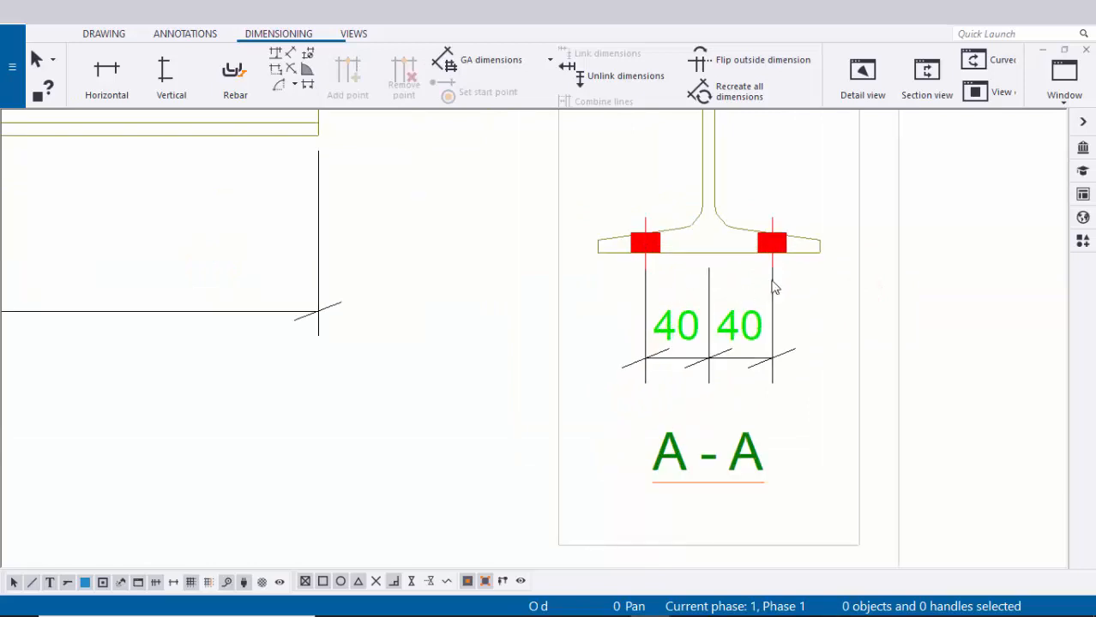
scroll(725, 367, down, 3)
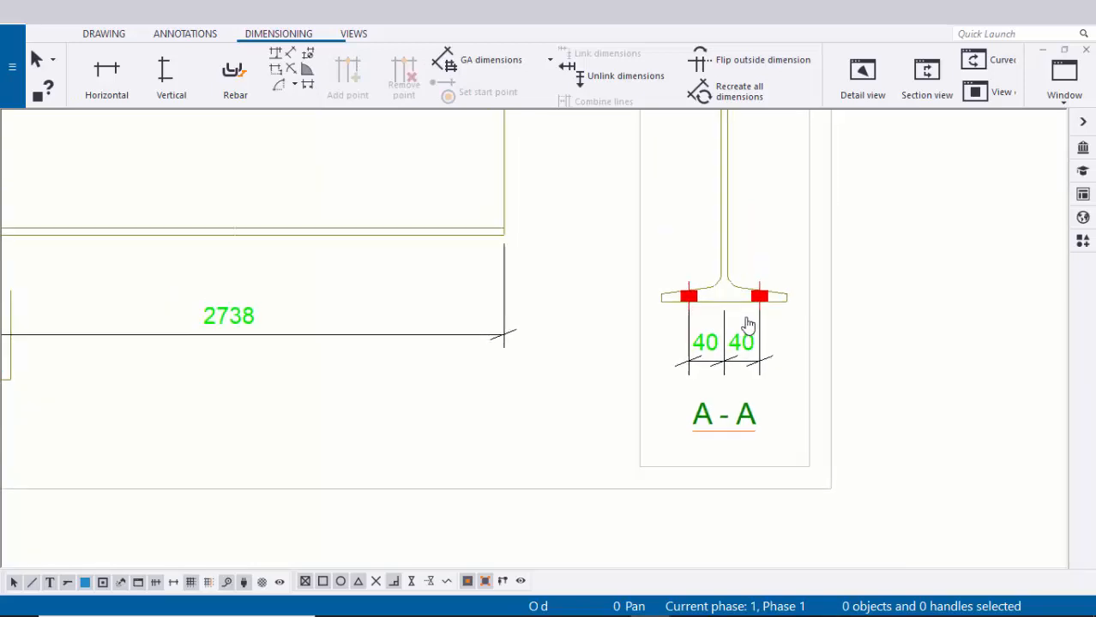
scroll(663, 310, up, 4)
scroll(676, 300, up, 1)
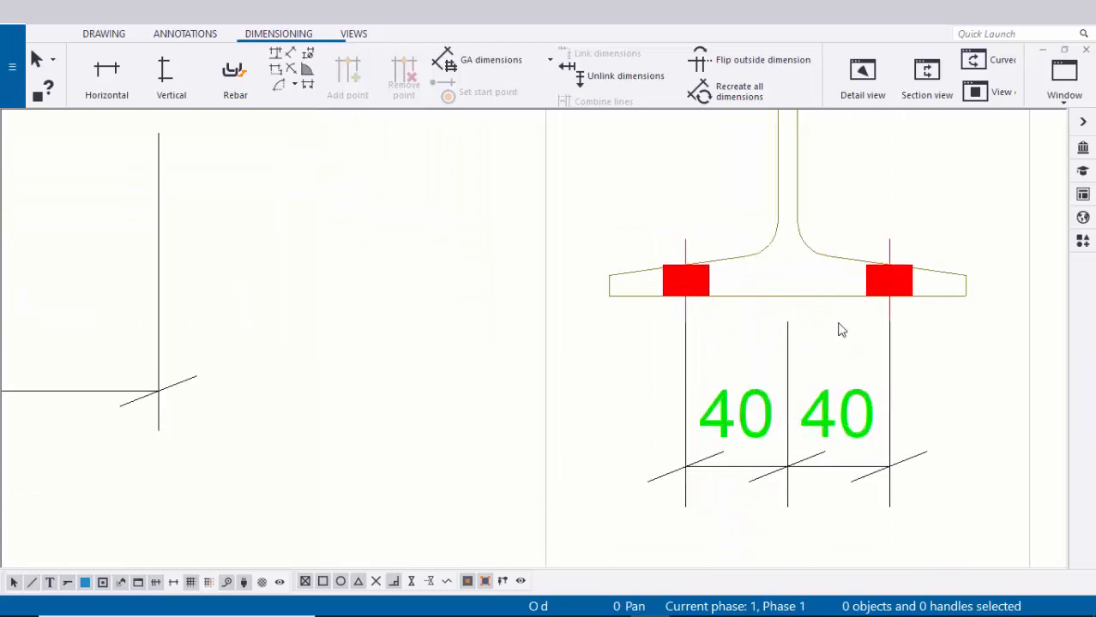
scroll(724, 316, down, 3)
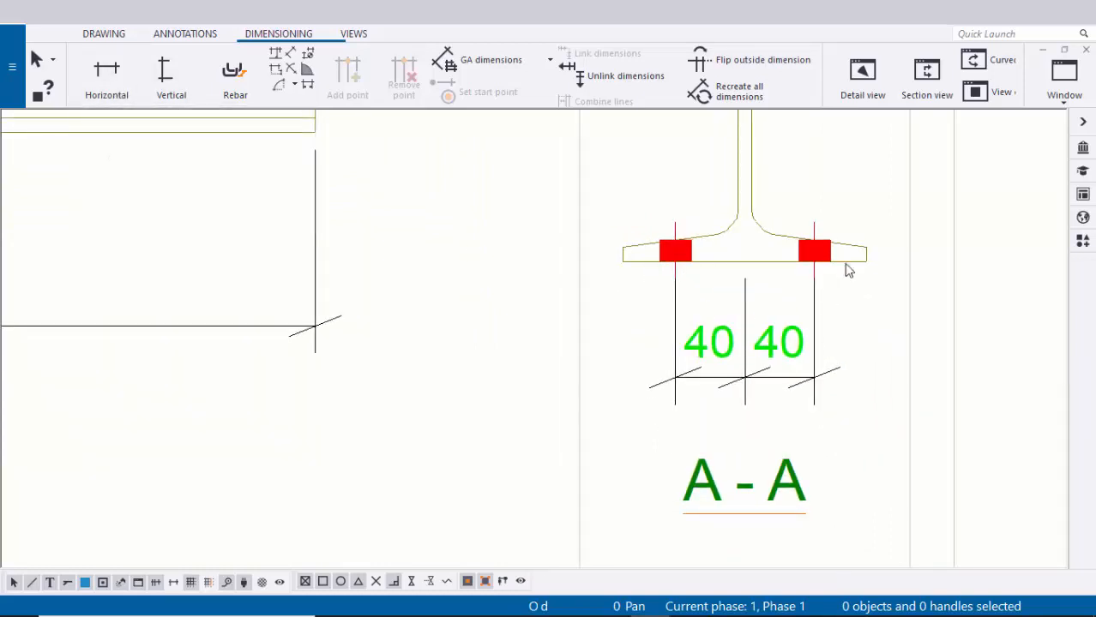
scroll(785, 337, down, 3)
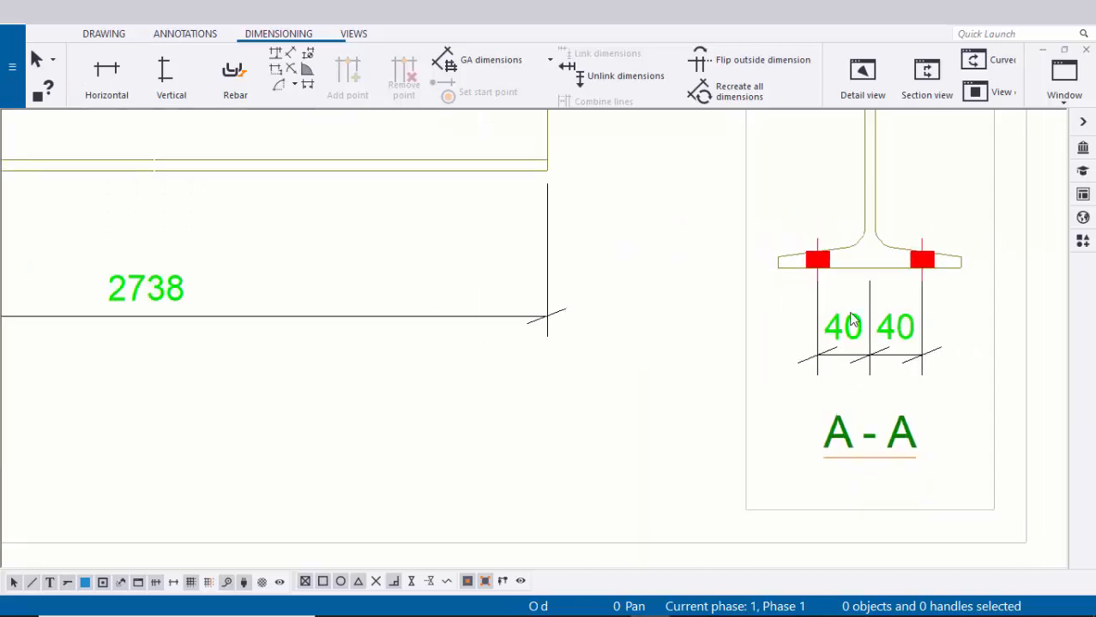
- Examine the bolt gauge dimensions in section A-A and the hole mark and spacing dimensions in the beam view
scroll(870, 345, up, 2)
scroll(871, 346, down, 3)
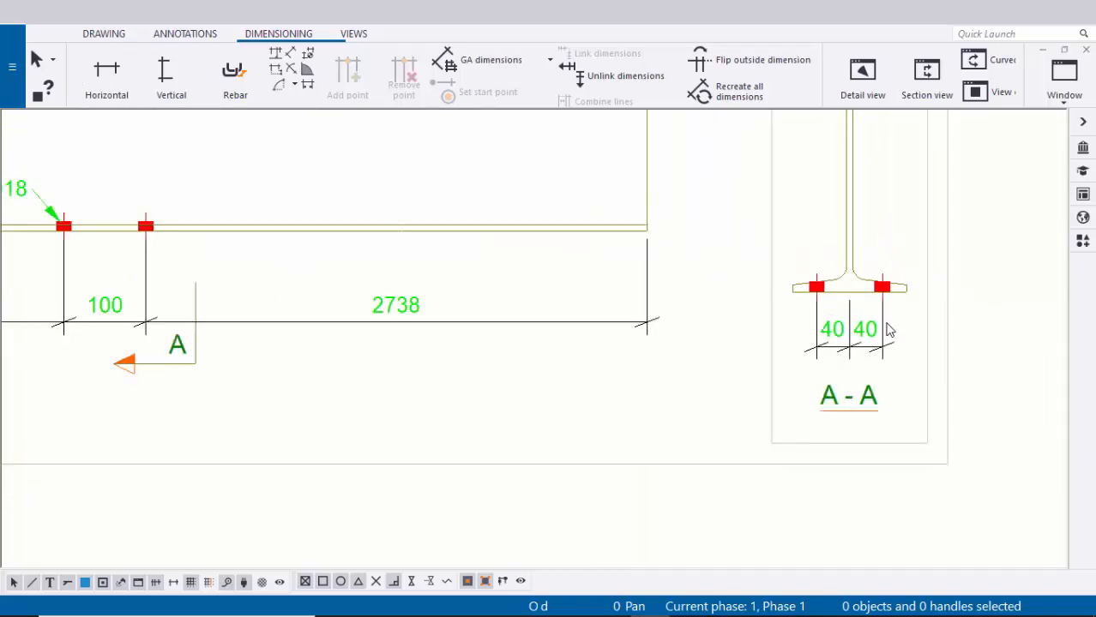
scroll(885, 323, up, 1)
scroll(858, 359, down, 1)
scroll(276, 205, up, 3)
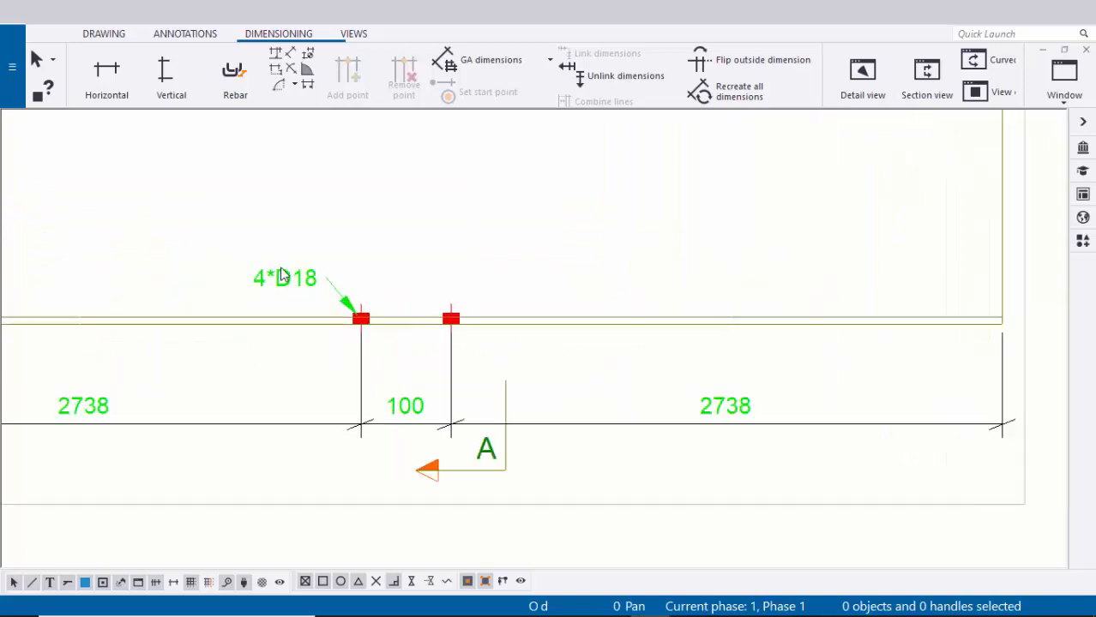
scroll(411, 320, down, 3)
scroll(647, 333, up, 2)
scroll(751, 299, up, 1)
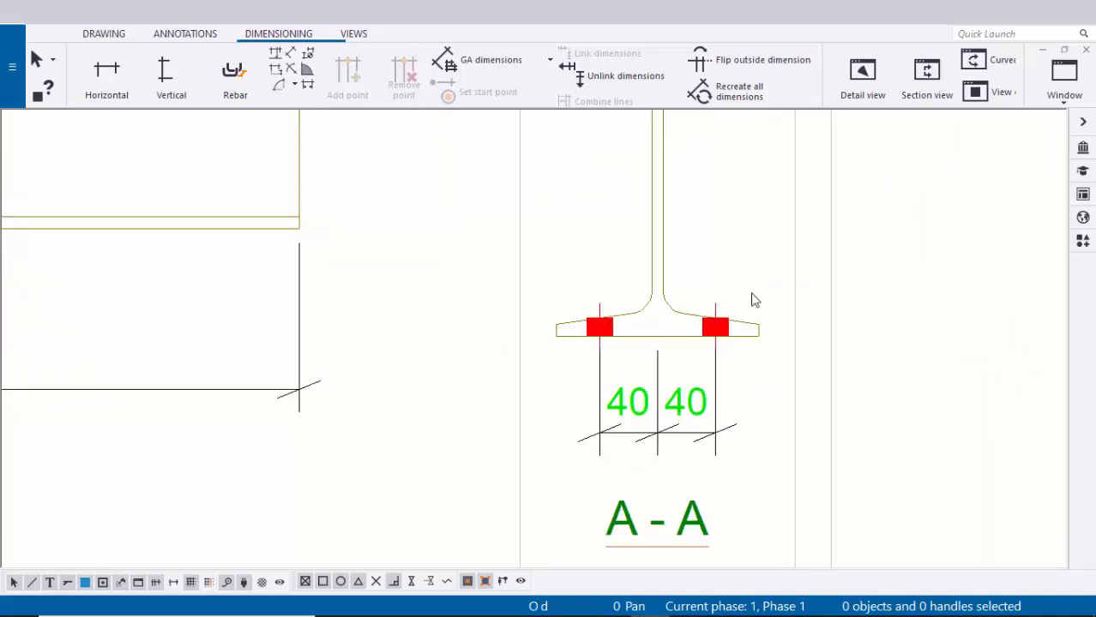
scroll(731, 289, down, 3)
scroll(707, 294, up, 2)
scroll(709, 271, up, 1)
- Move the A-A section view up so that it lines up with the single-part view of beam p1
click(709, 247)
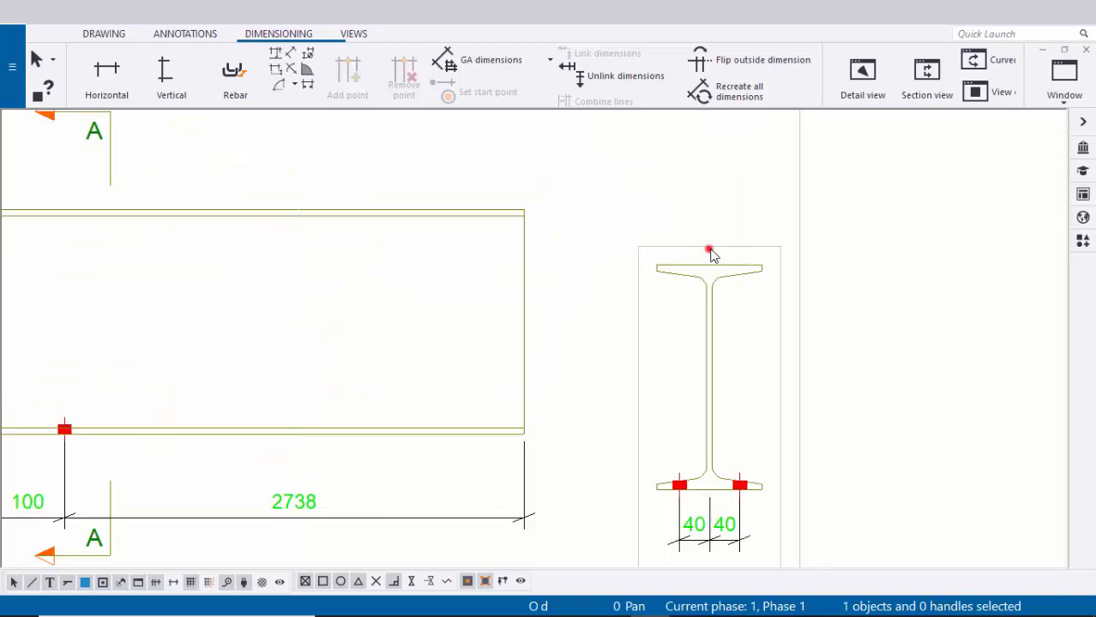
drag(735, 245, 684, 190)
click(1045, 227)
scroll(961, 275, down, 3)
middle_drag(666, 417, 686, 424)
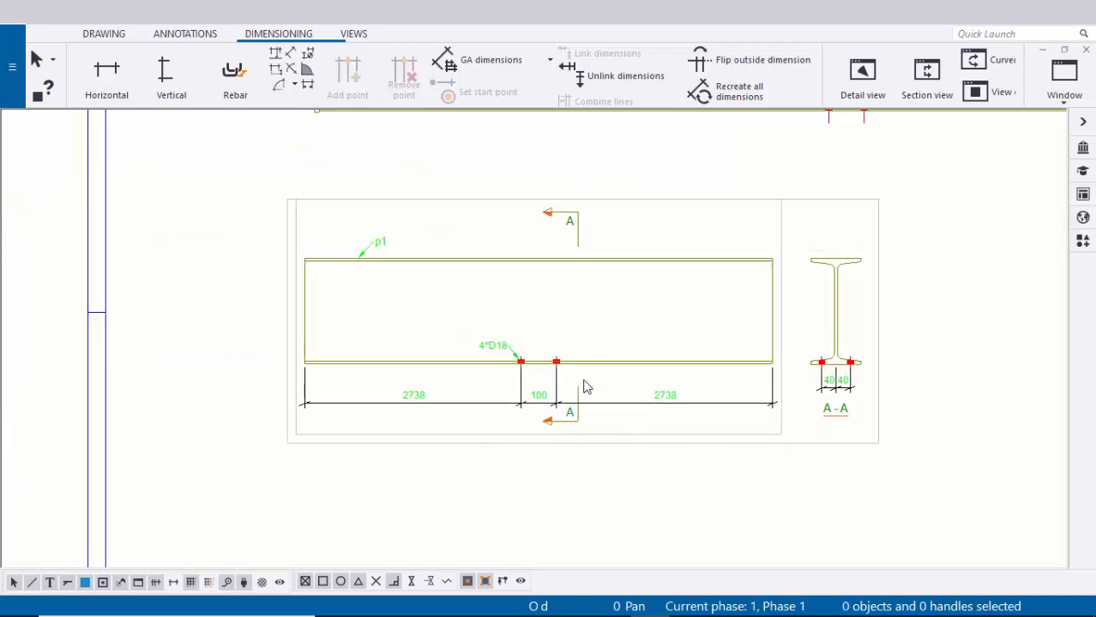
- Shorten the cutting line of section symbol A to 5.00 in its properties and apply the change
scroll(592, 441, up, 4)
scroll(588, 445, down, 2)
scroll(544, 258, up, 4)
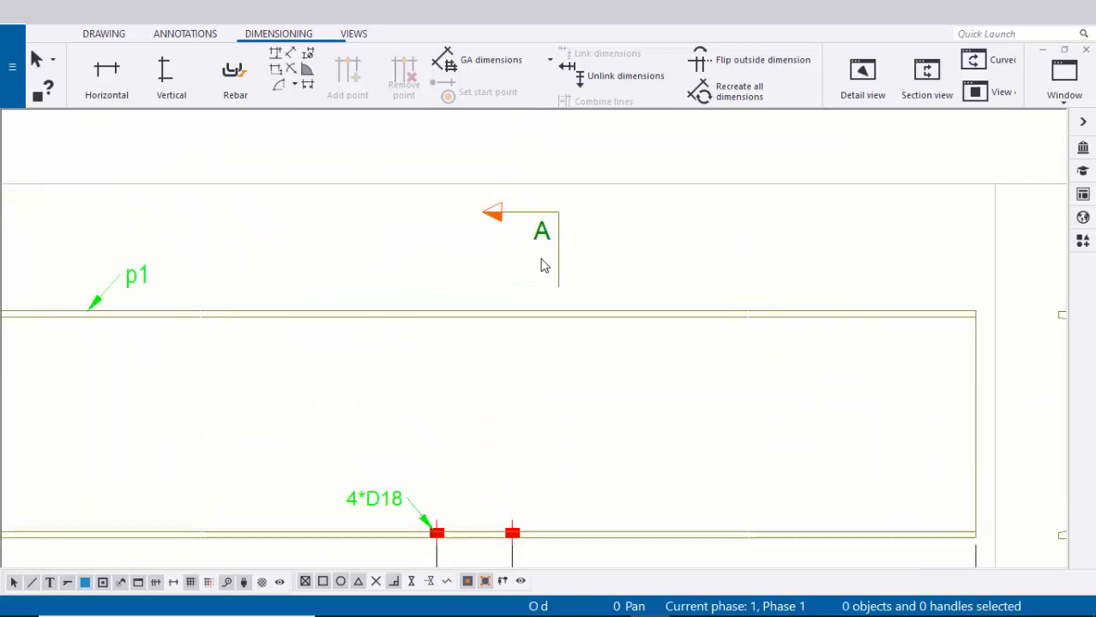
scroll(569, 377, down, 2)
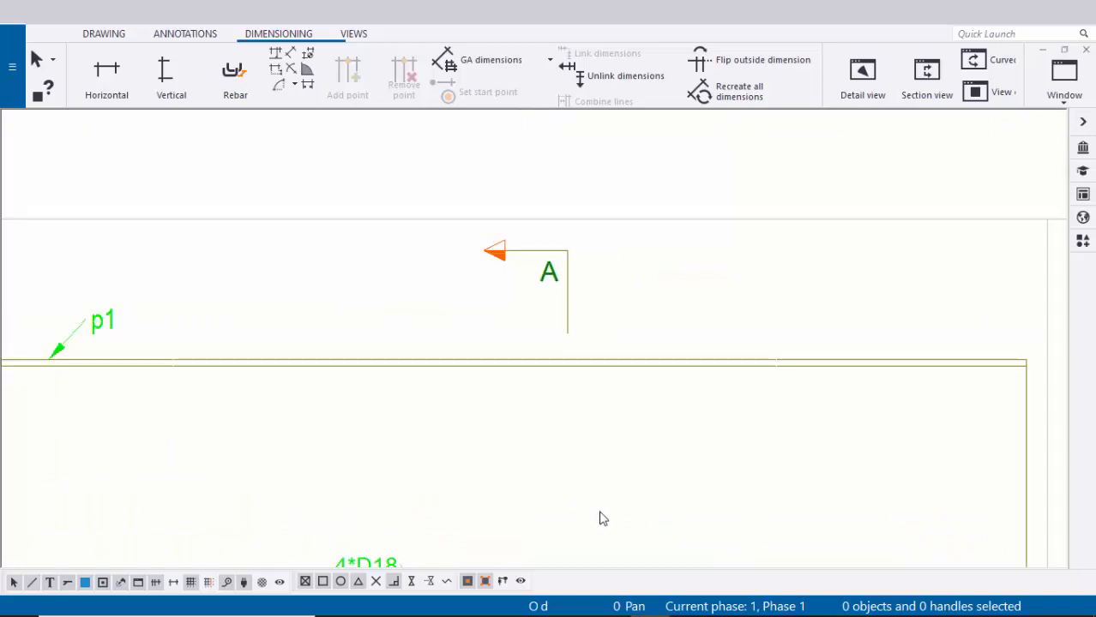
middle_drag(600, 511, 546, 137)
scroll(514, 388, down, 1)
scroll(499, 382, up, 2)
scroll(506, 365, down, 1)
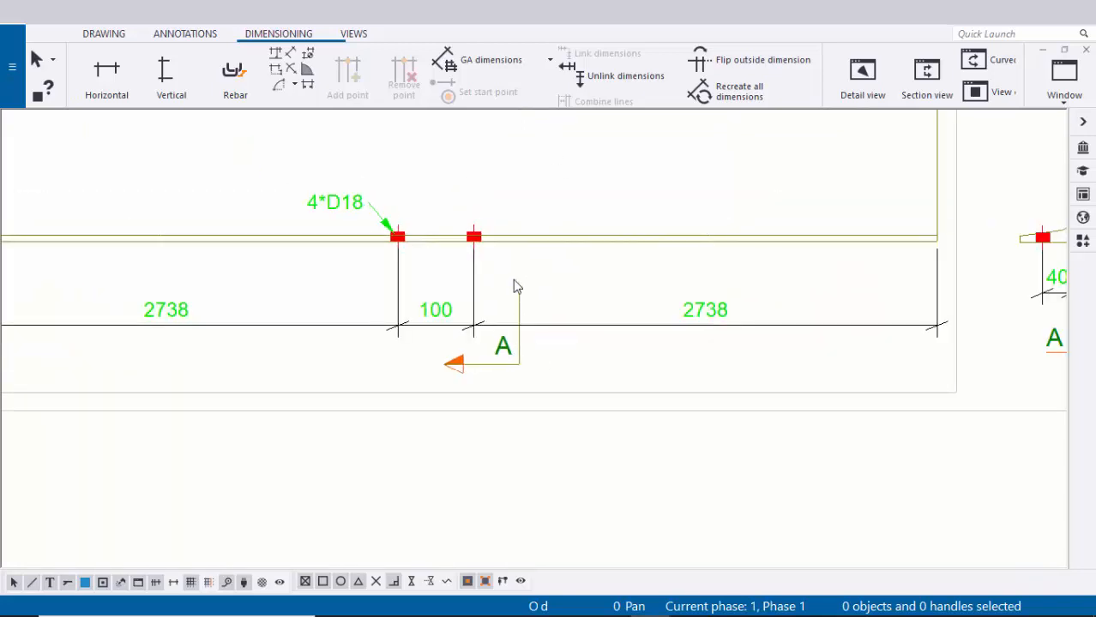
double_click(512, 379)
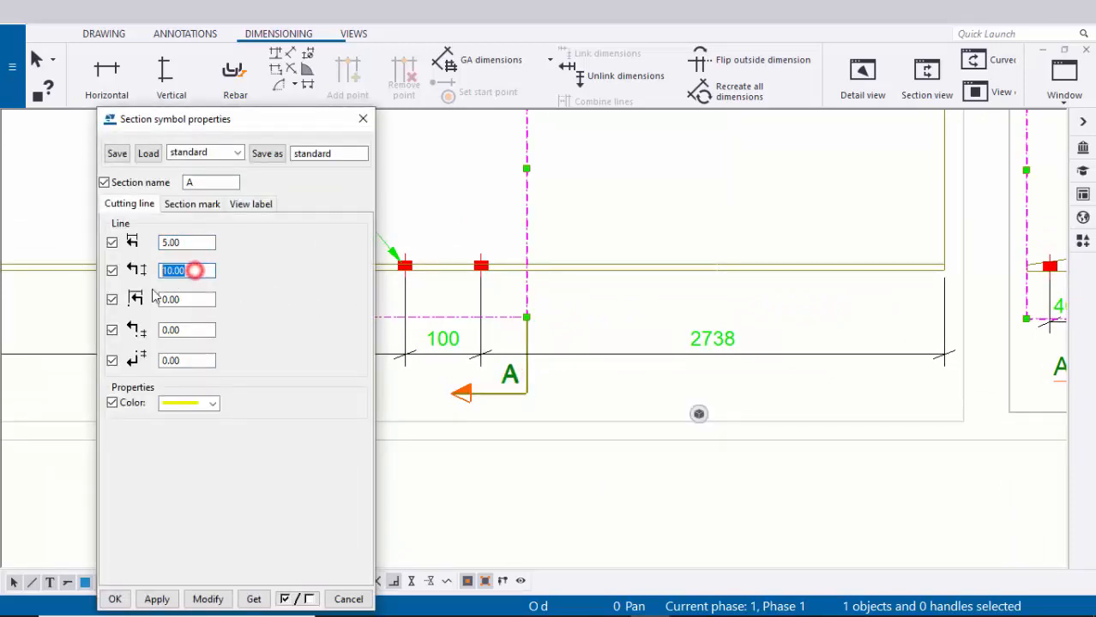
text(5)
scroll(544, 343, down, 1)
middle_drag(548, 351, 641, 314)
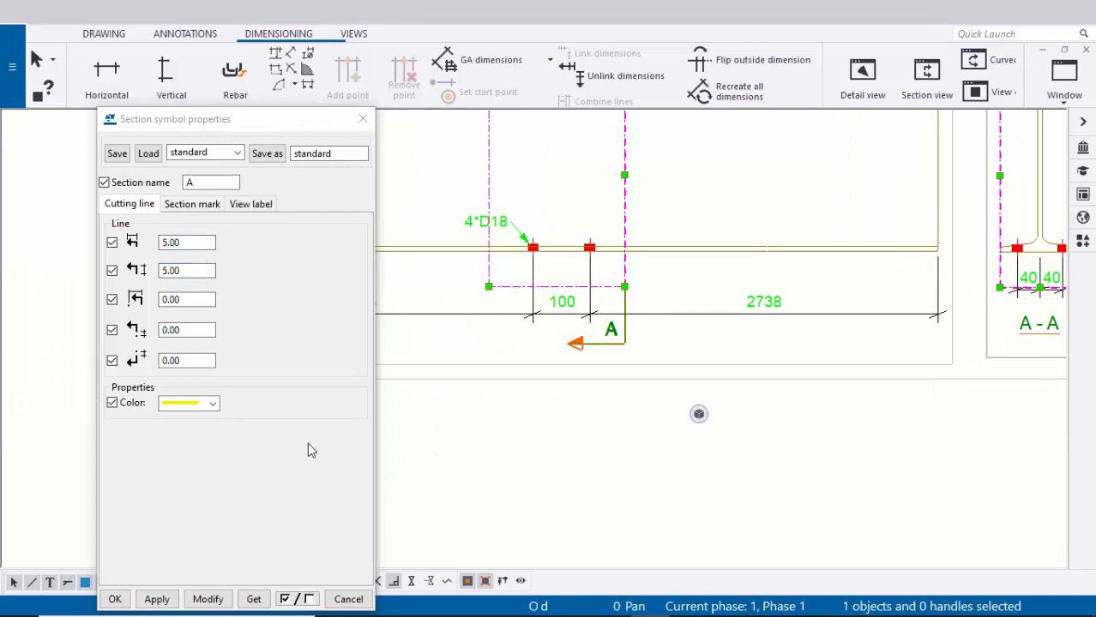
click(206, 598)
scroll(600, 283, up, 3)
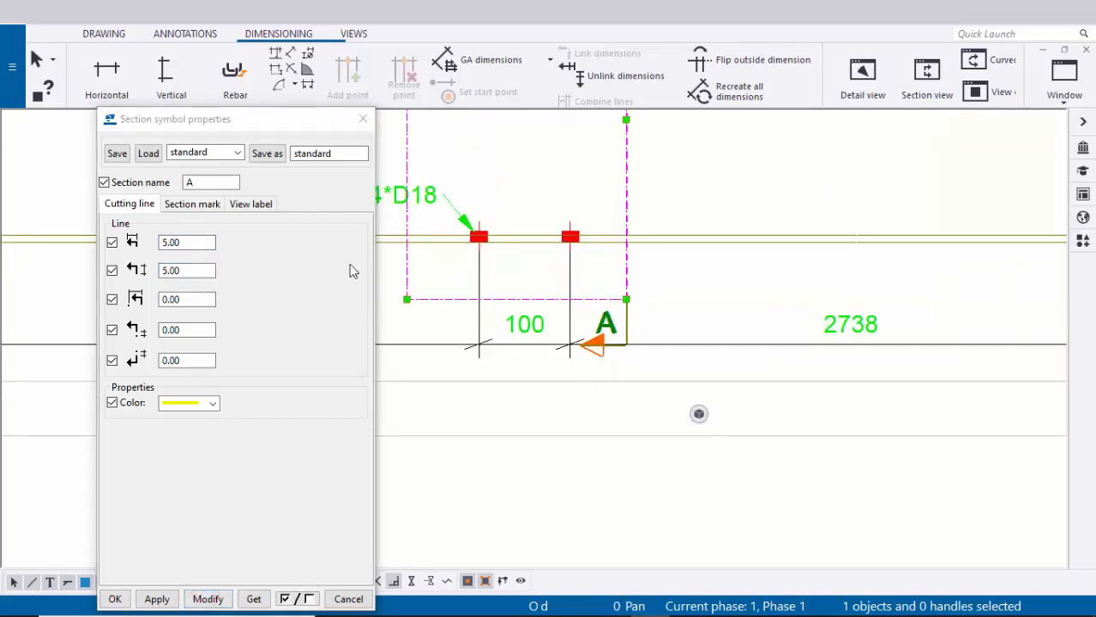
click(115, 600)
- Reposition both A section marks closer to the beam, keeping the lower one clear of the dimension line
scroll(580, 473, up, 3)
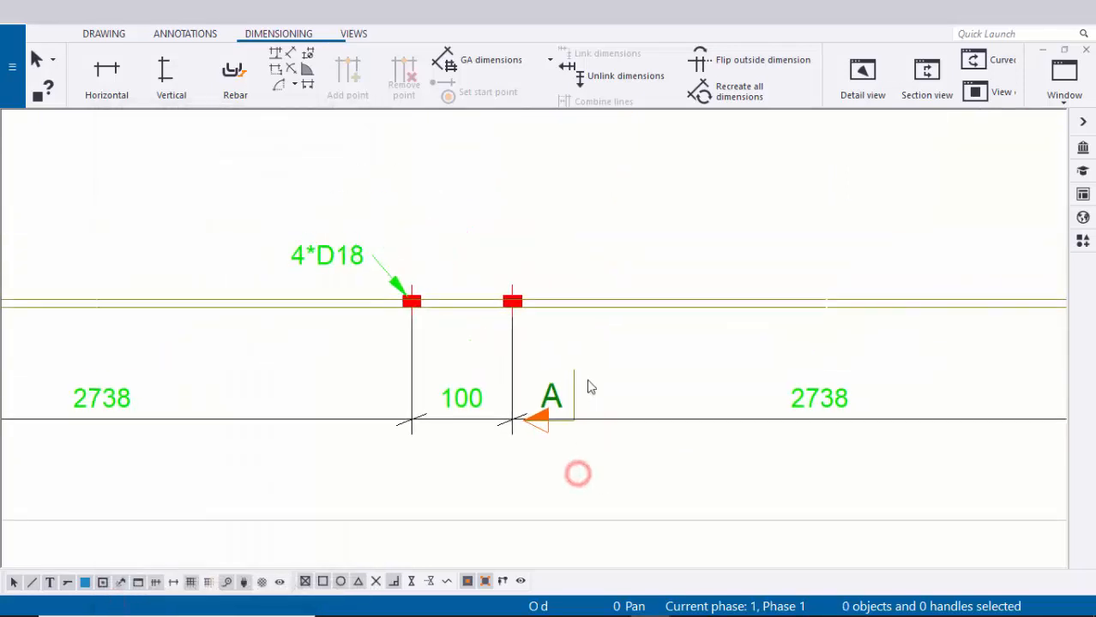
drag(545, 396, 549, 367)
click(725, 355)
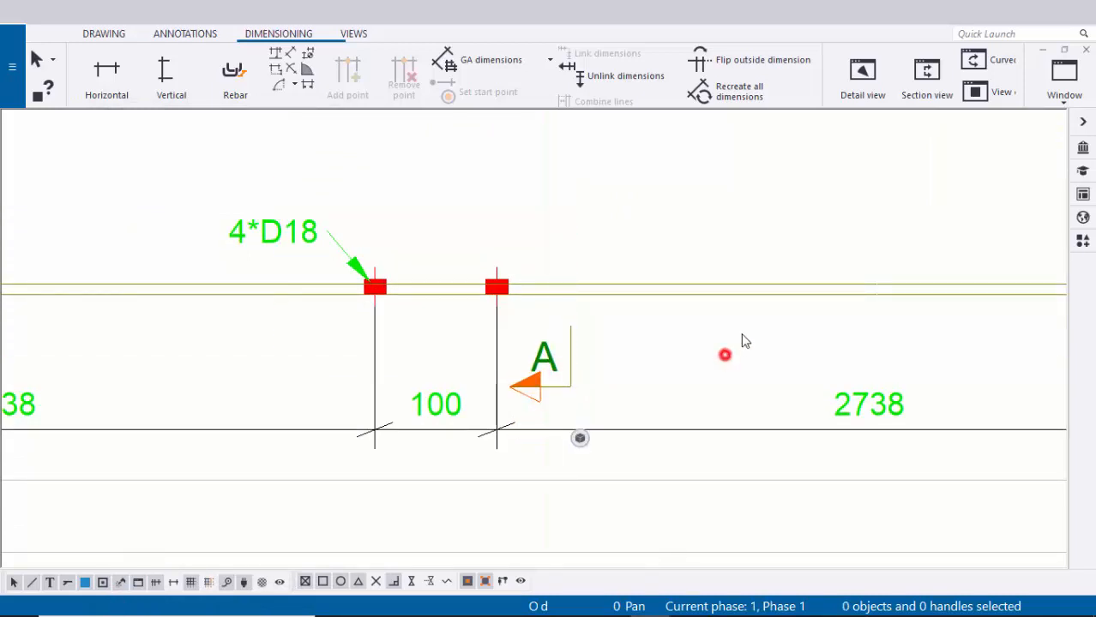
scroll(742, 338, down, 2)
middle_drag(687, 222, 644, 482)
mouse_move(578, 286)
mouse_down()
mouse_move(567, 301)
mouse_move(568, 268)
mouse_up()
click(645, 406)
- Add a horizontal overall length dimension from end to end of beam p1, placed below the existing dimension row
scroll(691, 339, down, 5)
mouse_move(715, 514)
middle_down()
mouse_move(691, 339)
mouse_move(656, 448)
middle_up()
scroll(655, 455, up, 2)
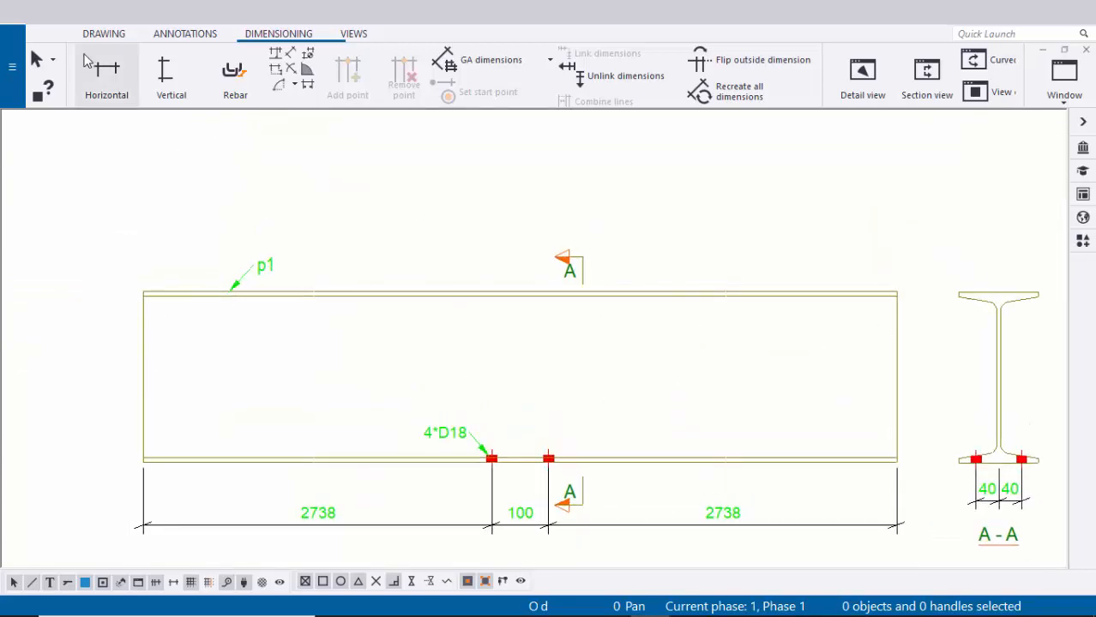
click(118, 79)
middle_drag(179, 333, 192, 233)
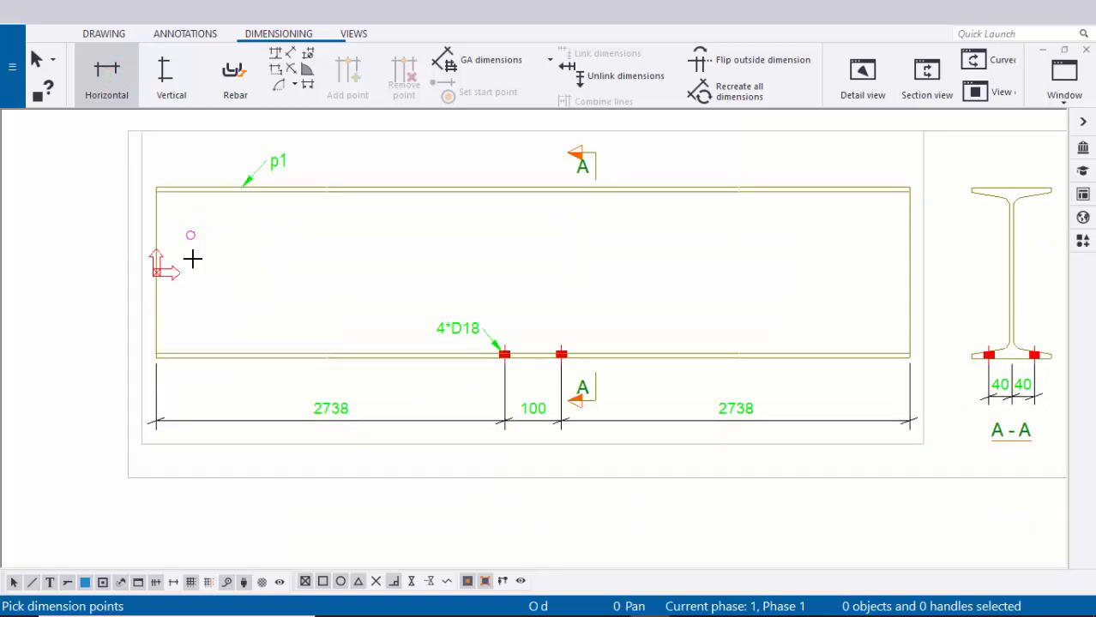
scroll(189, 322, up, 2)
scroll(145, 379, up, 2)
click(141, 365)
scroll(87, 355, down, 2)
middle_drag(892, 425, 195, 355)
scroll(673, 311, up, 2)
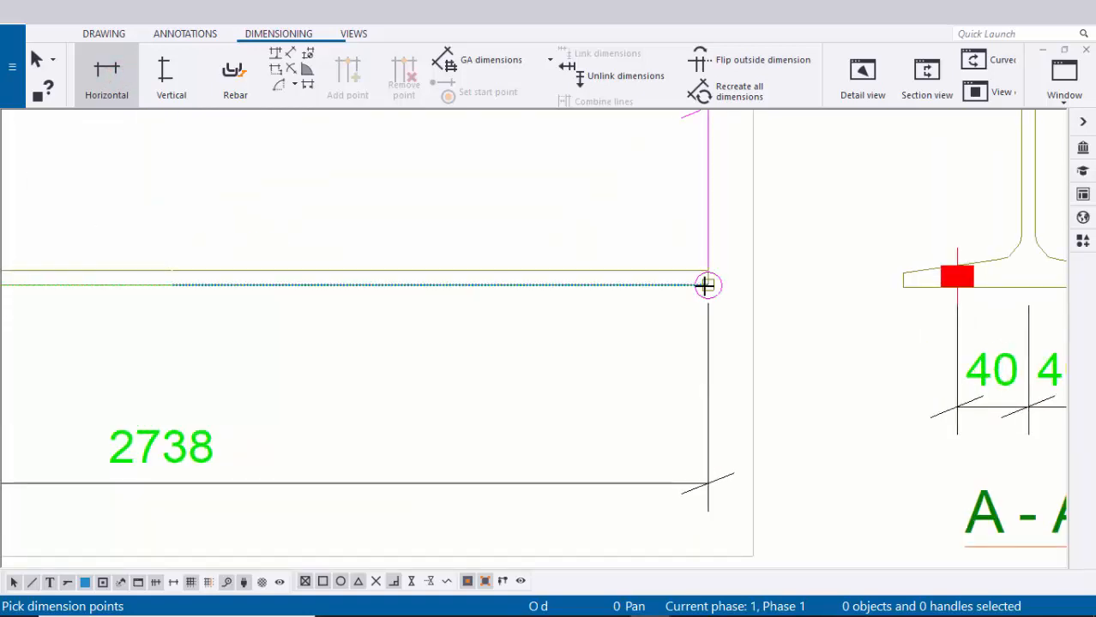
click(709, 287)
scroll(677, 285, down, 2)
middle_drag(695, 291, 1051, 226)
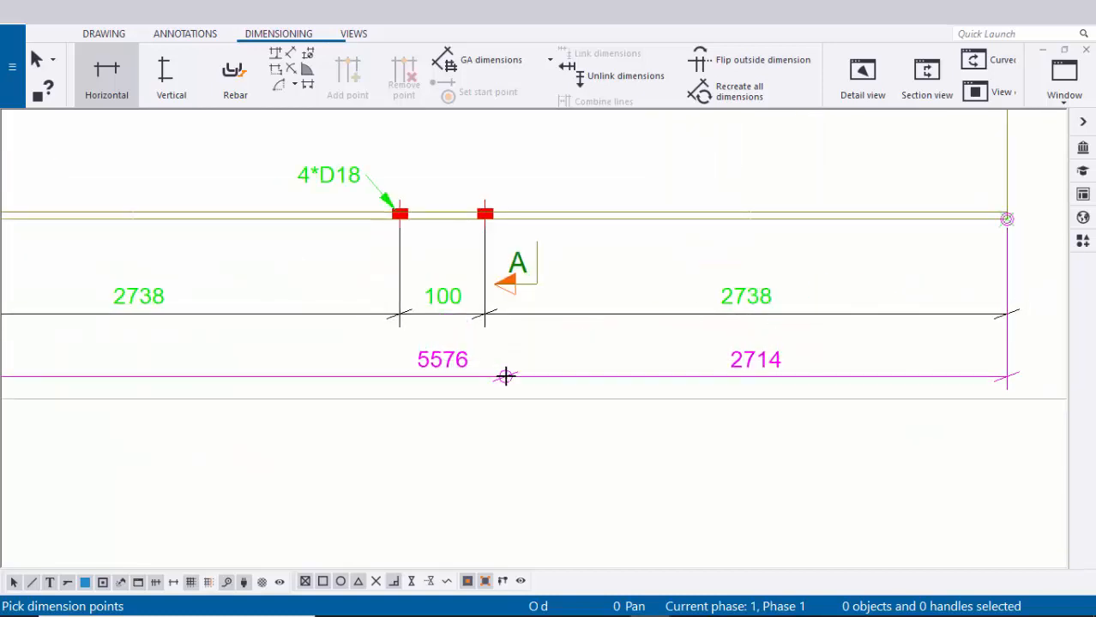
middle_click(505, 377)
scroll(441, 395, down, 1)
scroll(435, 394, down, 1)
middle_drag(435, 395, 548, 374)
right_click(637, 158)
click(660, 166)
- Compare the overall dimension of beam p1 with its length in the material list
scroll(556, 356, up, 6)
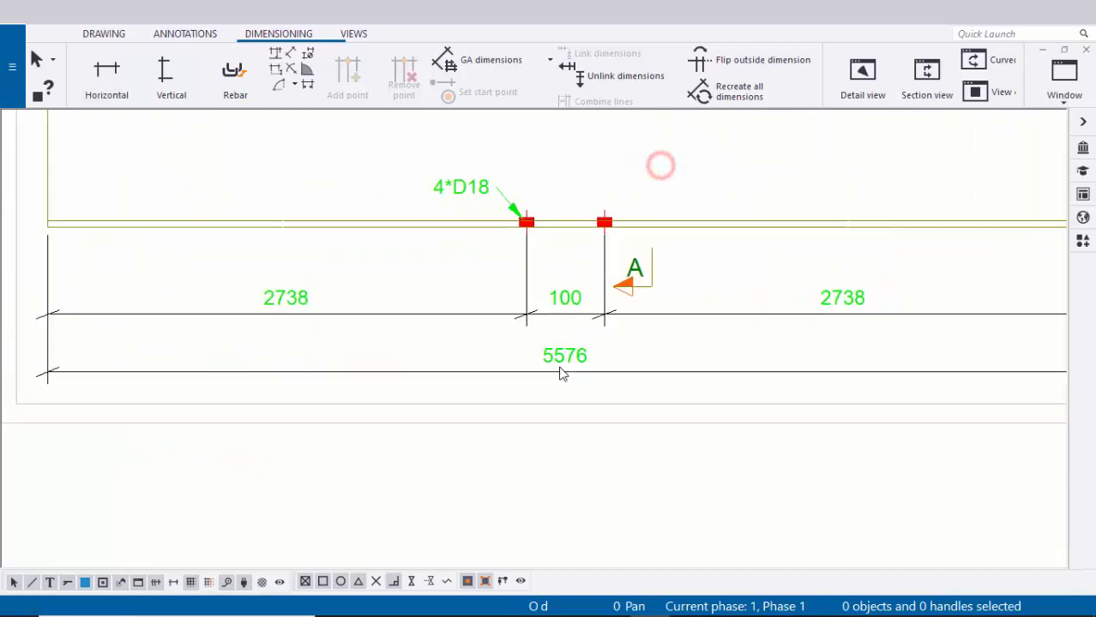
click(560, 363)
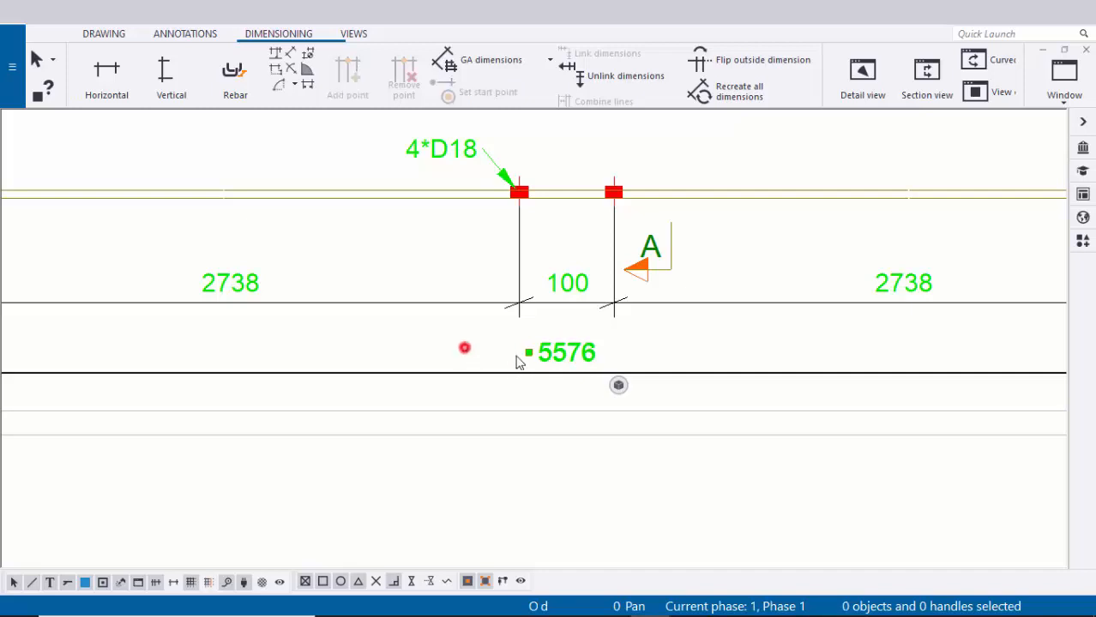
scroll(516, 361, down, 8)
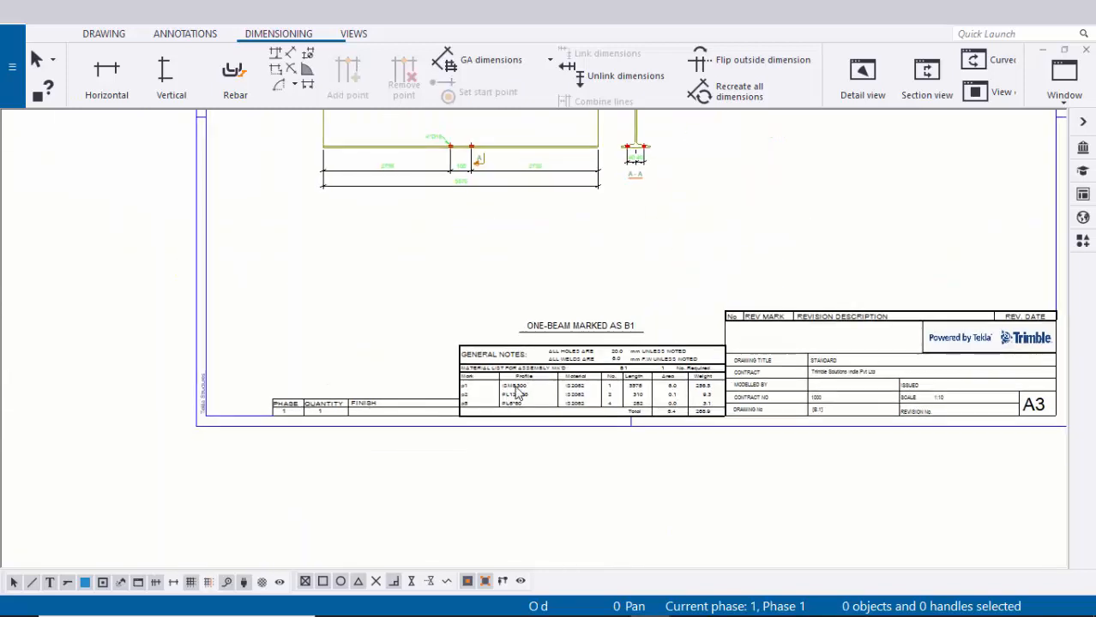
scroll(517, 393, up, 8)
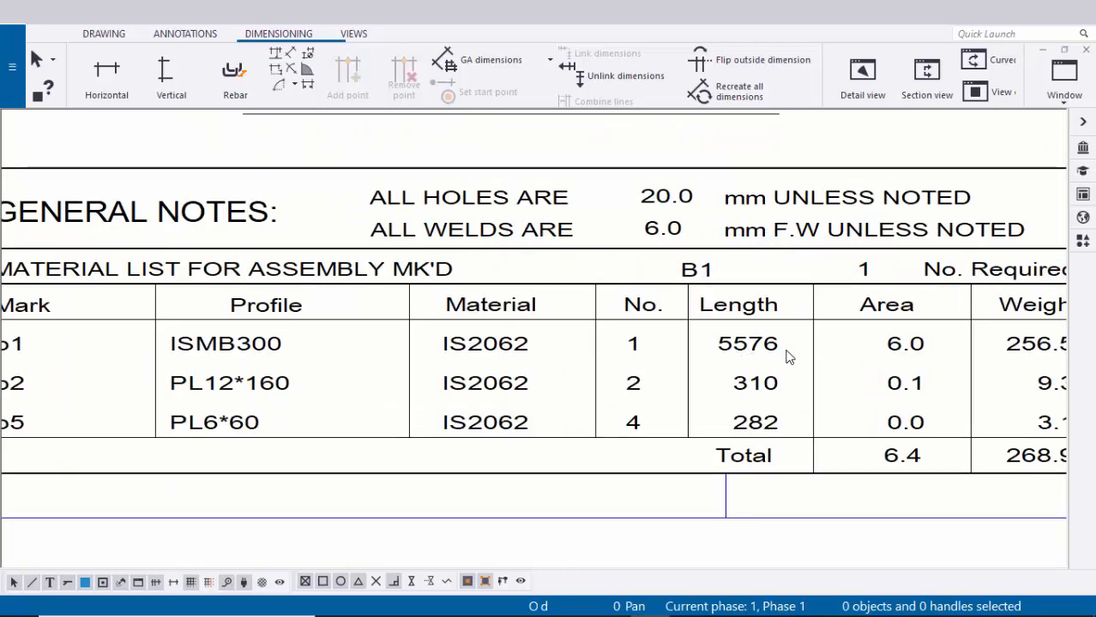
scroll(775, 359, down, 5)
middle_drag(673, 182, 619, 425)
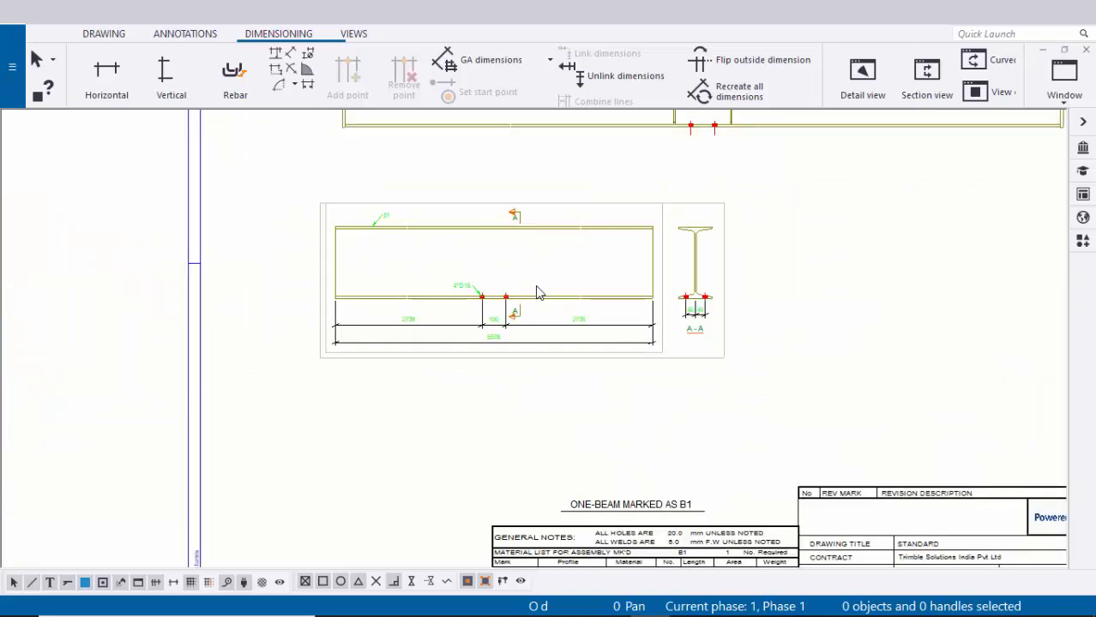
scroll(544, 286, up, 2)
middle_drag(575, 293, 592, 344)
click(1003, 307)
- Create single-part views of end plate p2 from the main assembly view
scroll(960, 324, down, 2)
middle_drag(907, 347, 880, 371)
middle_drag(399, 373, 425, 372)
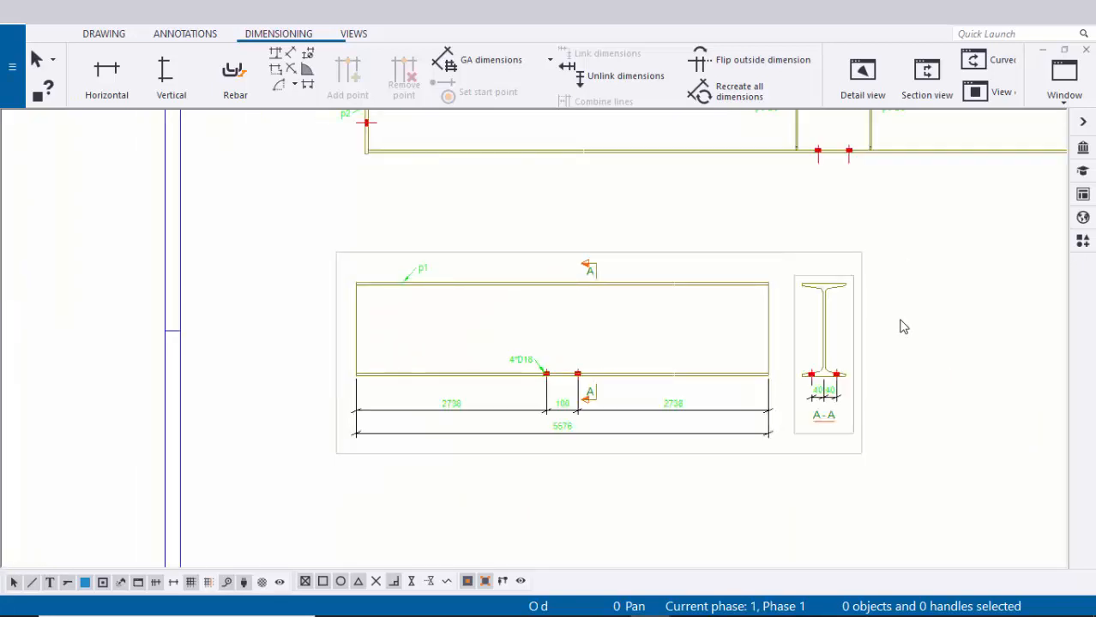
scroll(655, 278, down, 1)
middle_drag(653, 278, 622, 445)
scroll(521, 257, up, 3)
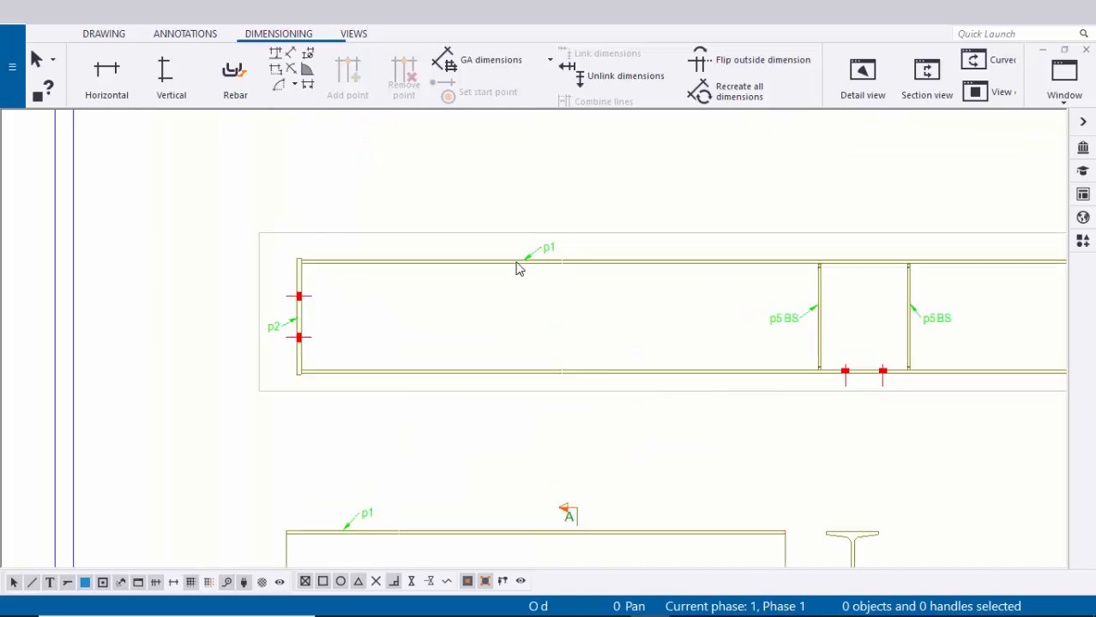
scroll(426, 323, down, 1)
scroll(336, 338, up, 4)
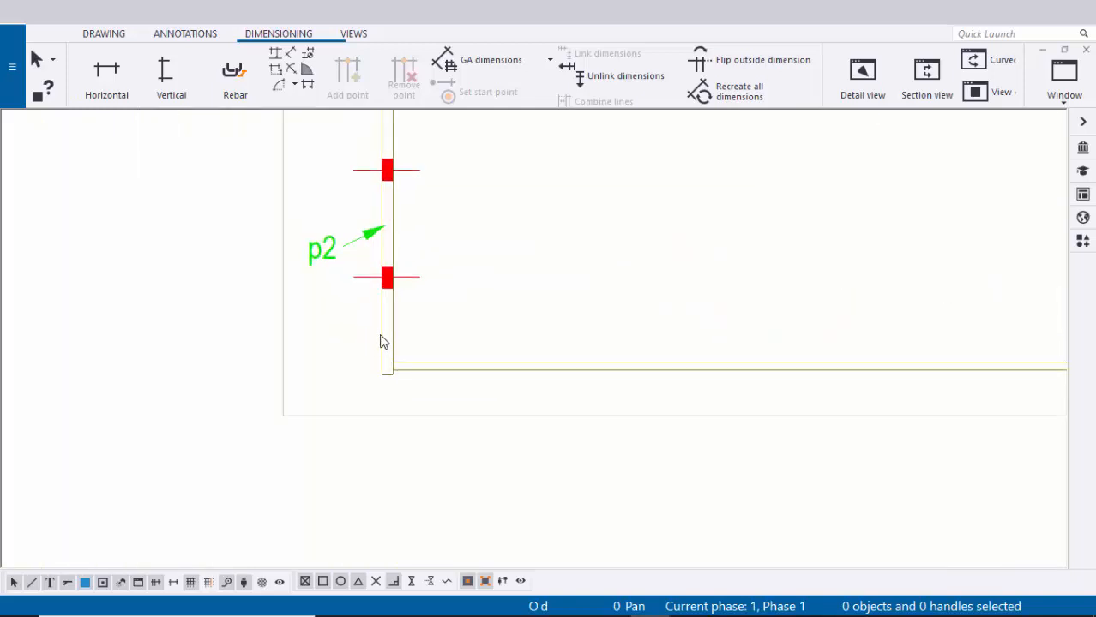
right_click(380, 331)
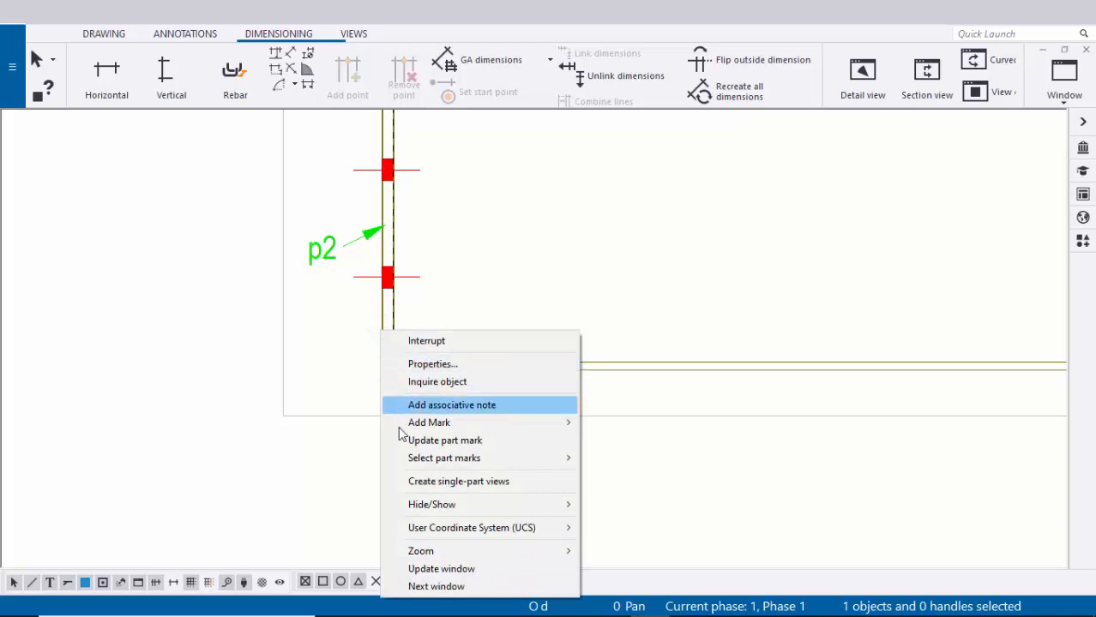
click(464, 483)
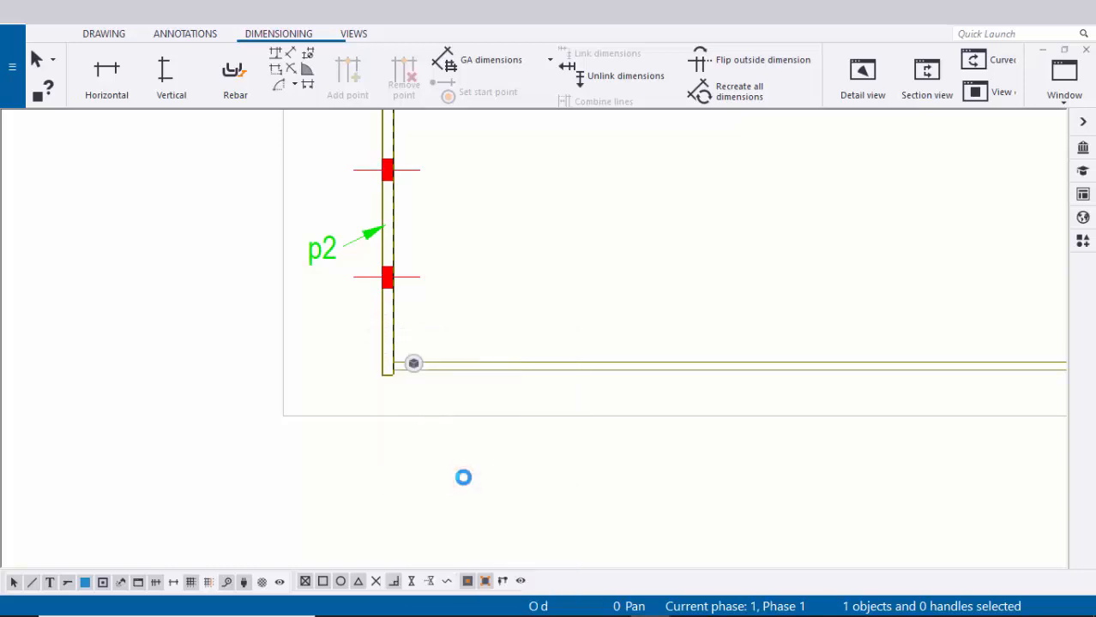
- Move the new end plate views away from section A-A into the free area above the title block
scroll(463, 480, down, 8)
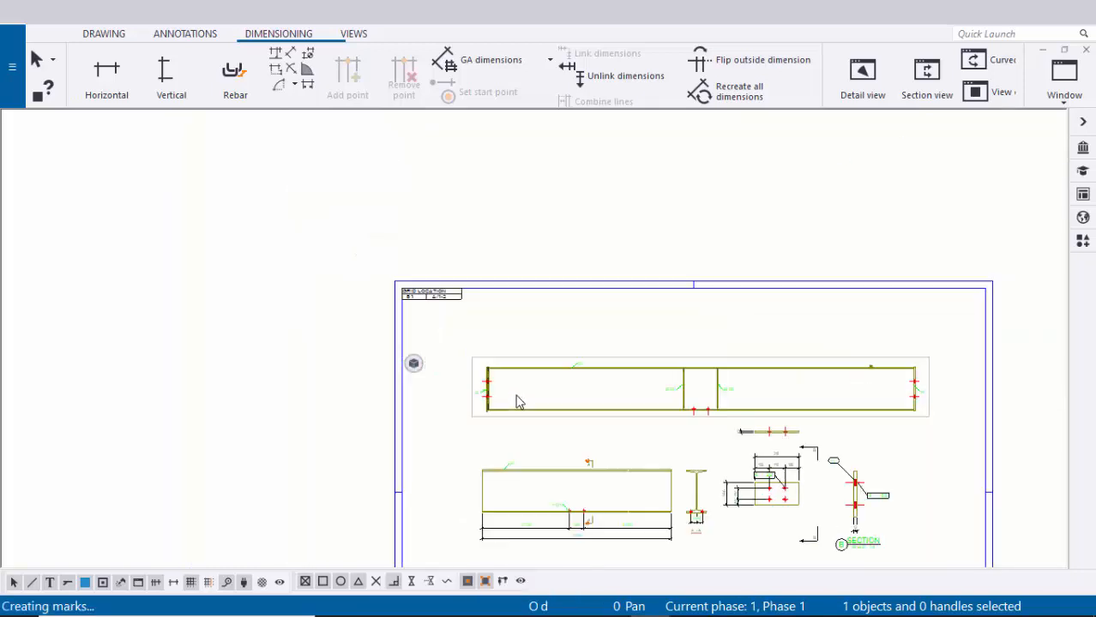
scroll(744, 415, up, 3)
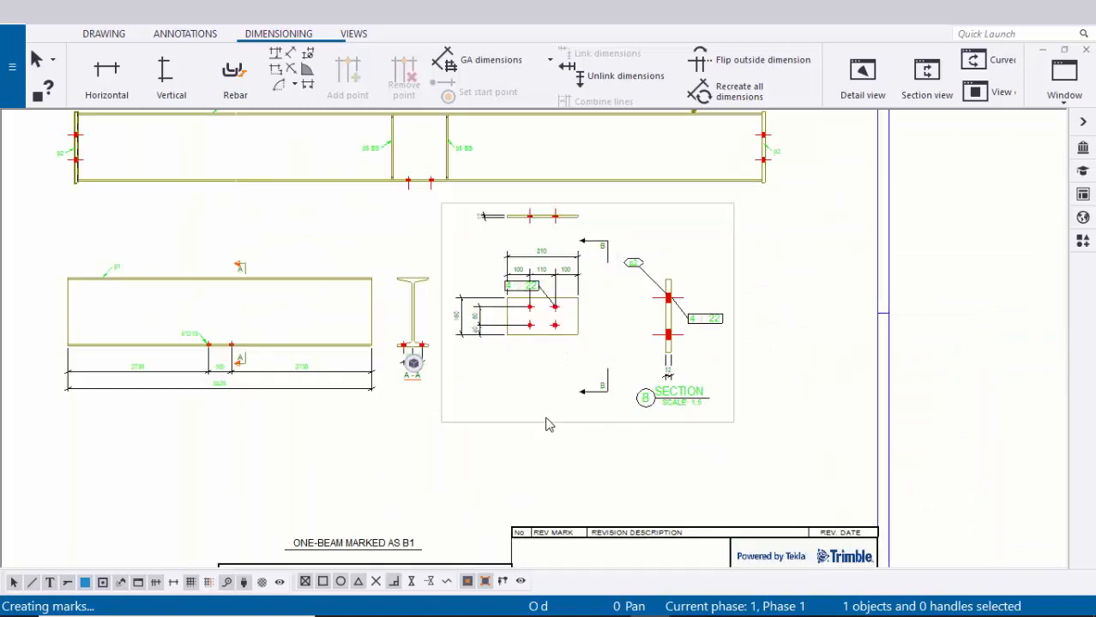
scroll(520, 441, down, 2)
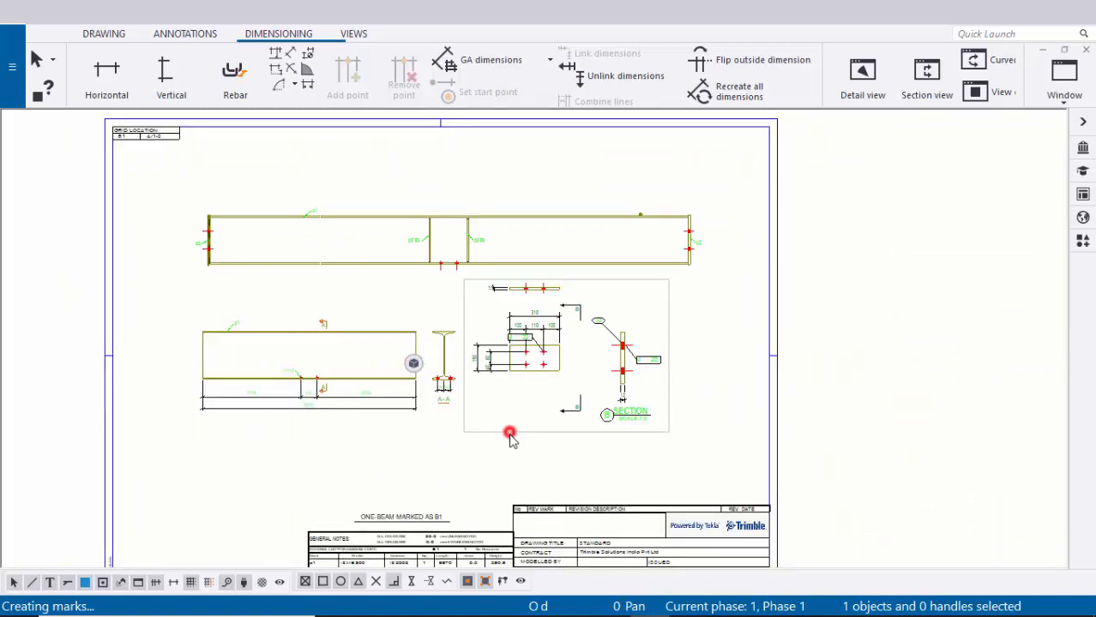
drag(510, 440, 558, 448)
click(954, 384)
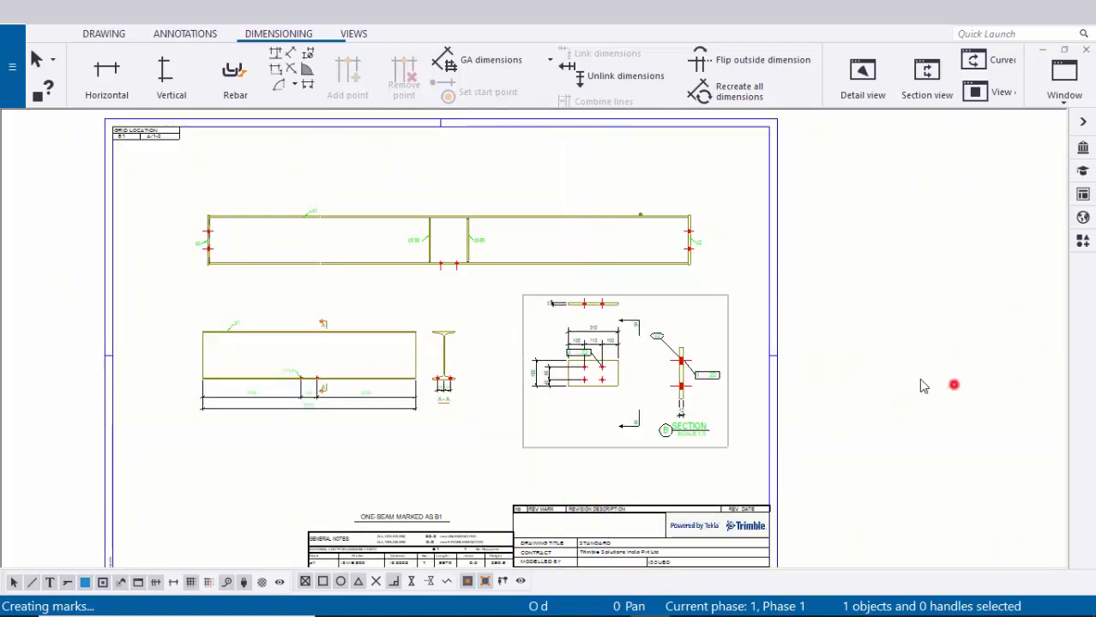
- Delete section view B and its section marks from the end plate views
scroll(719, 415, up, 2)
scroll(583, 410, up, 2)
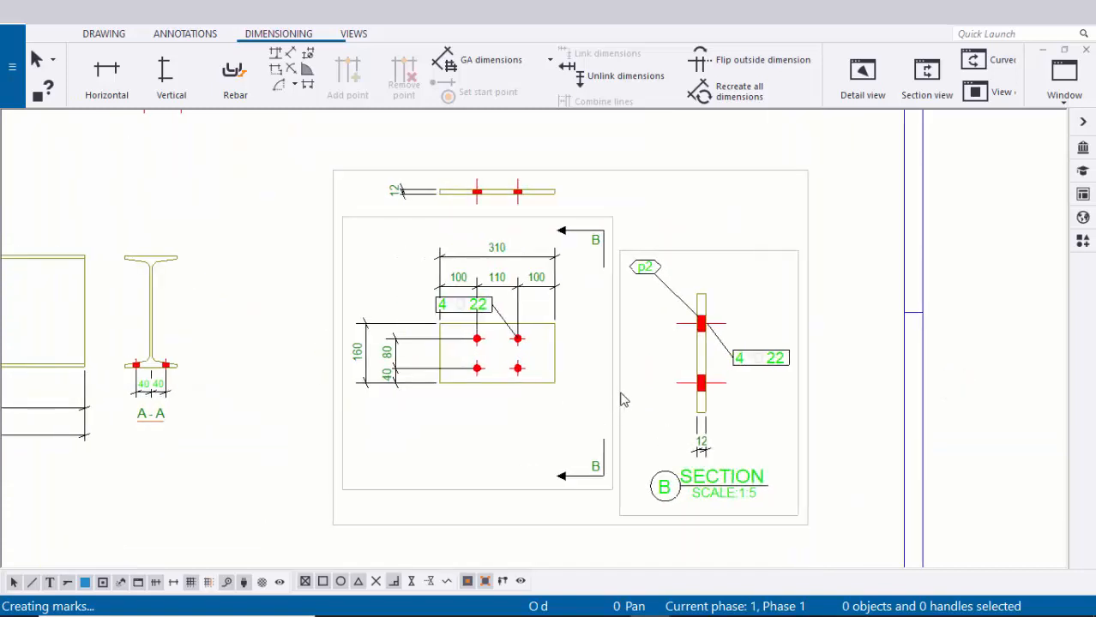
click(622, 397)
click(651, 372)
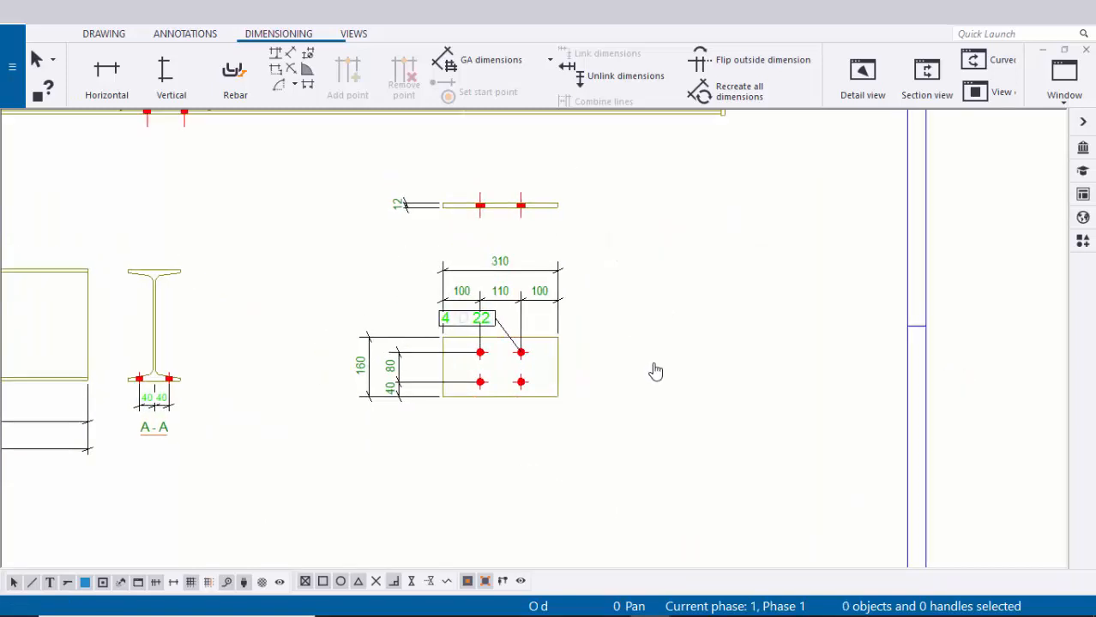
- Delete the end plate's edge view with the 12 mm thickness dimension, keeping only the front view
scroll(548, 335, up, 4)
click(523, 307)
click(582, 319)
scroll(566, 324, down, 2)
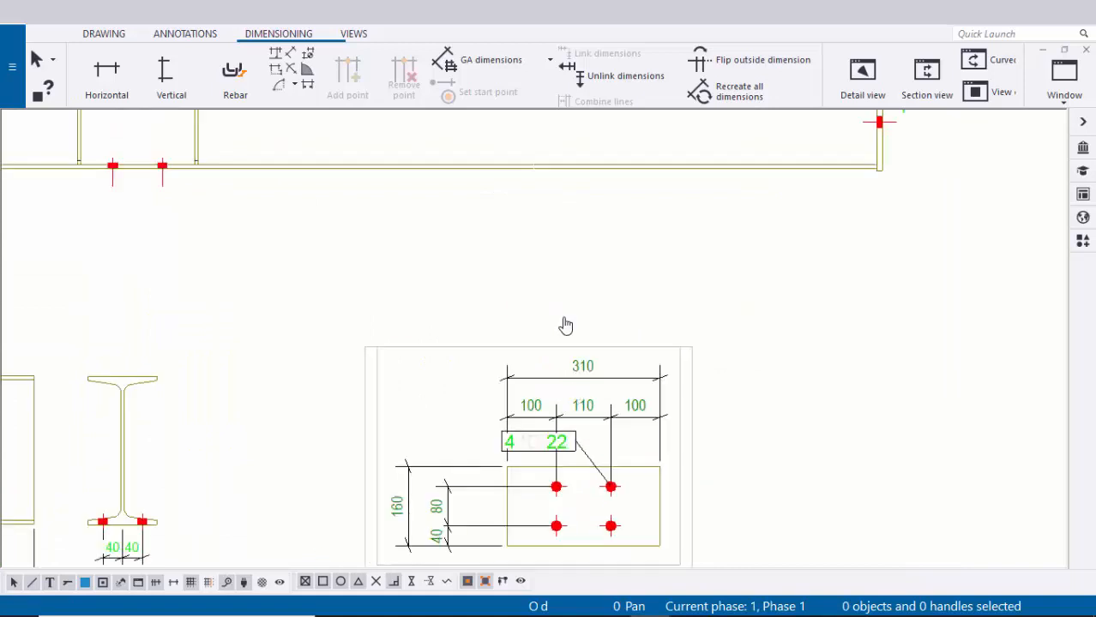
scroll(637, 296, up, 3)
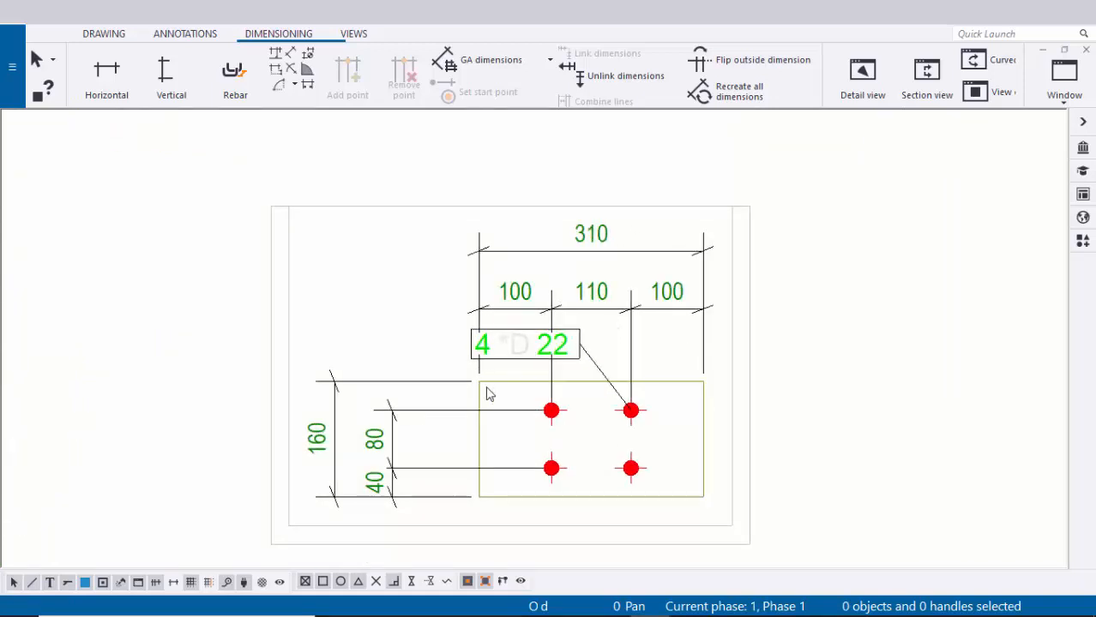
- Move the 4*D22 hole mark clear of the dimensions to the right side of end plate p2
scroll(486, 393, down, 2)
scroll(600, 360, up, 3)
click(622, 352)
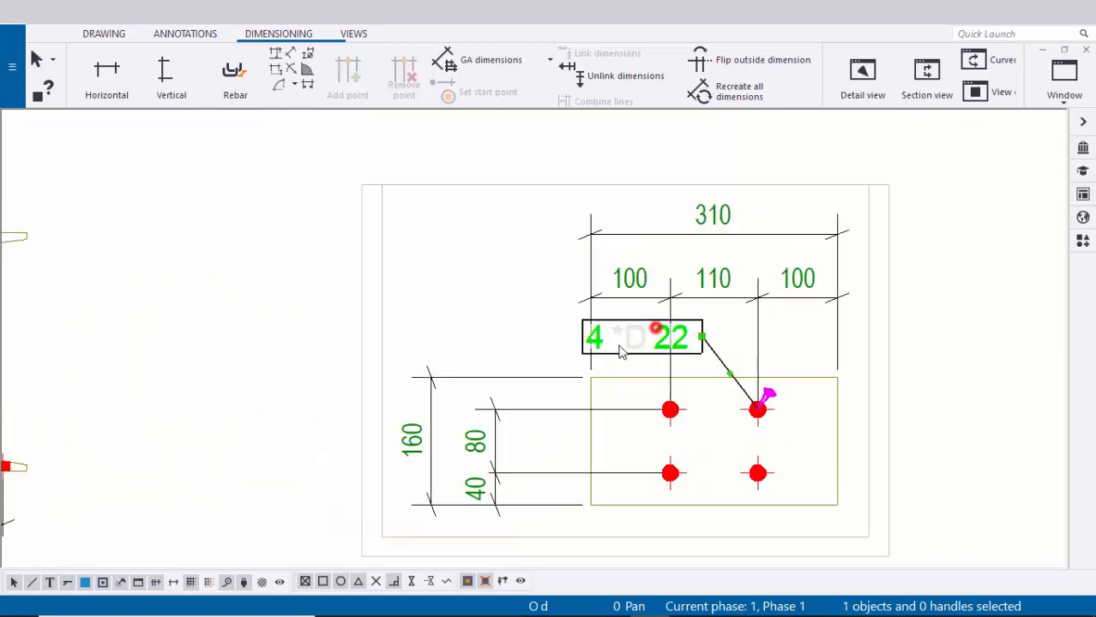
drag(619, 342, 890, 436)
middle_drag(808, 418, 778, 397)
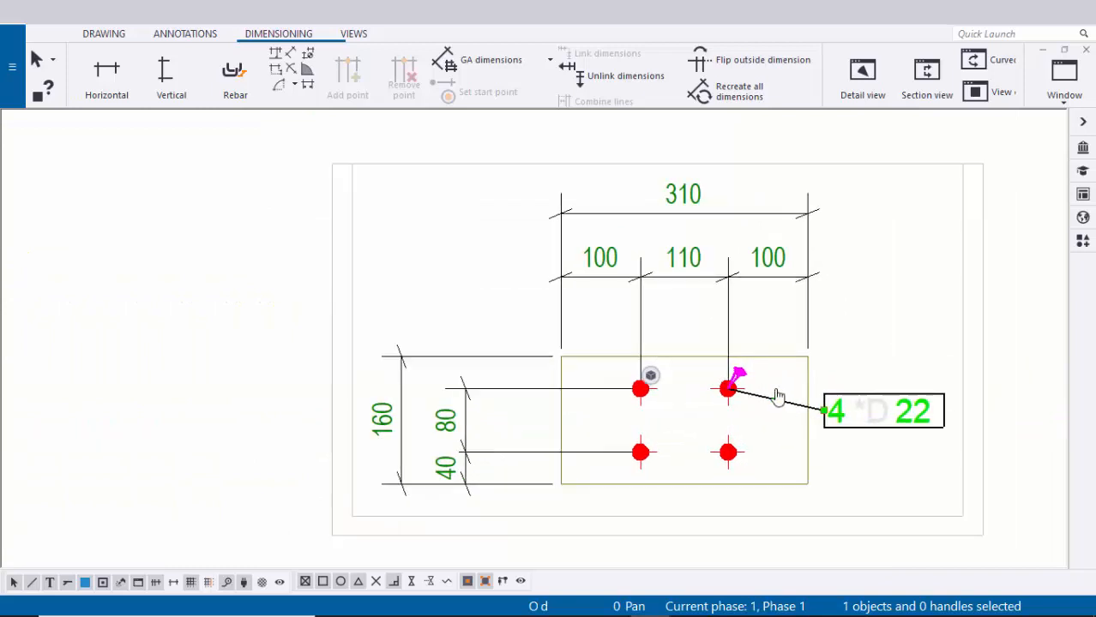
scroll(797, 396, up, 1)
scroll(819, 347, down, 2)
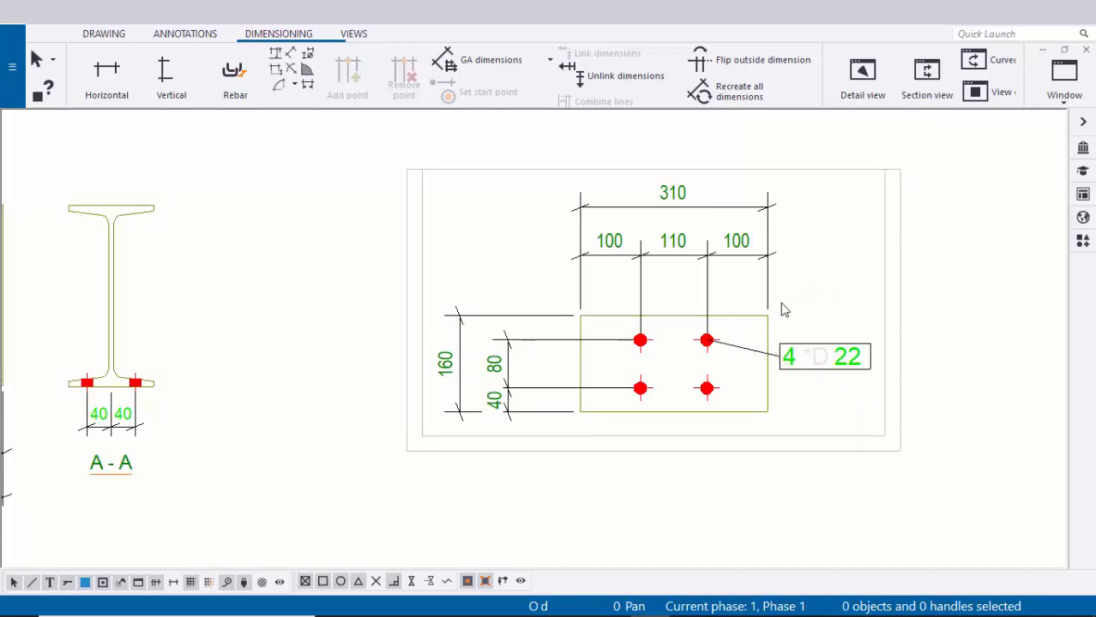
- Delete the existing horizontal and vertical dimensions and the hole mark from the end plate view
scroll(784, 310, up, 1)
drag(791, 275, 534, 243)
key(Delete)
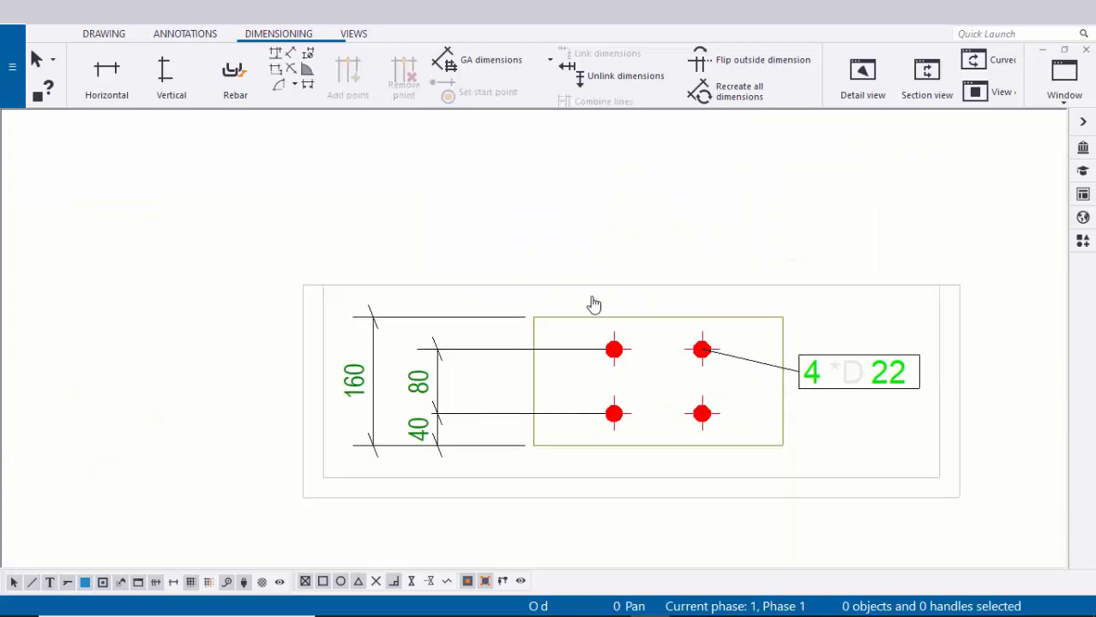
scroll(579, 381, up, 1)
drag(467, 314, 449, 300)
key(Delete)
middle_drag(988, 334, 744, 327)
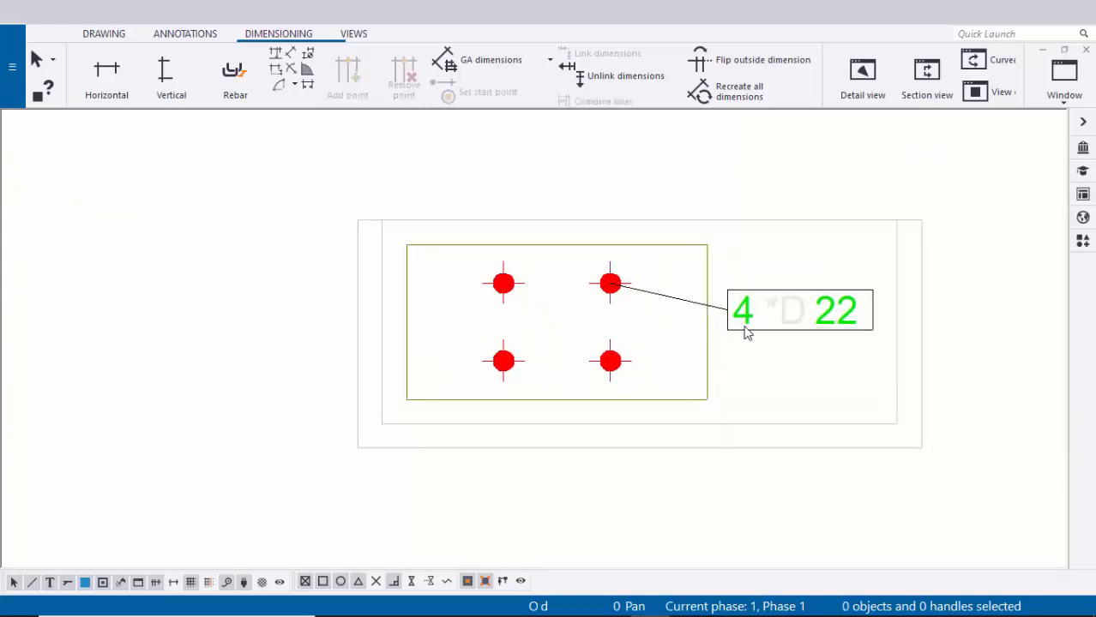
key(Delete)
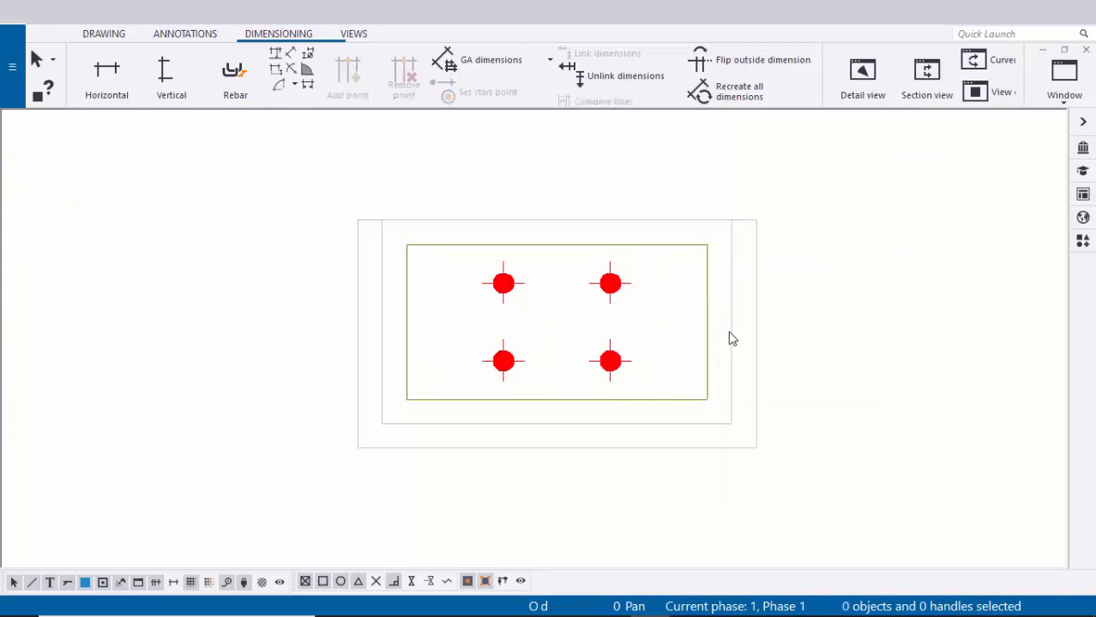
- Add a part mark to the end plate using the applied mark properties
scroll(746, 334, down, 2)
scroll(643, 350, up, 2)
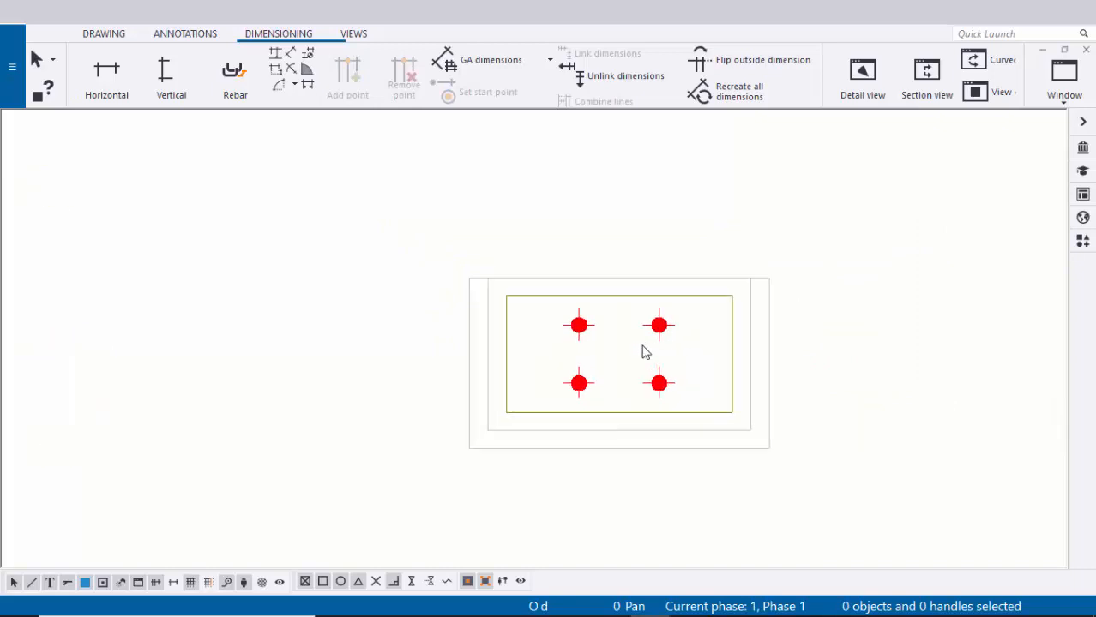
mouse_move(692, 347)
middle_down()
mouse_move(605, 318)
mouse_move(620, 319)
middle_up()
scroll(649, 324, up, 1)
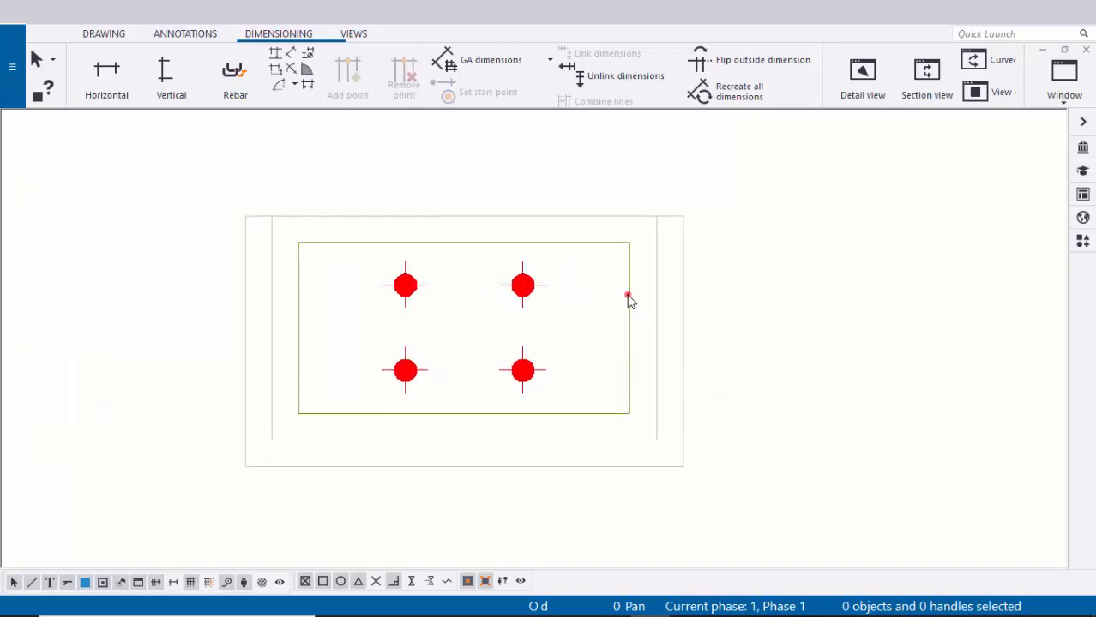
right_click(628, 297)
mouse_move(658, 384)
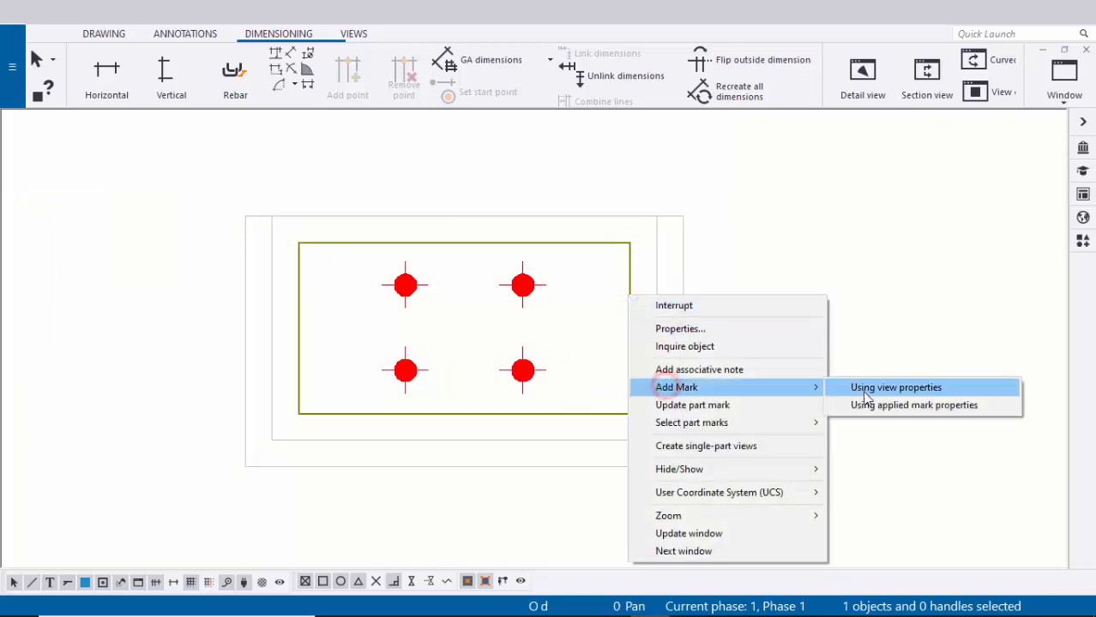
click(863, 407)
middle_drag(330, 313, 452, 353)
click(375, 160)
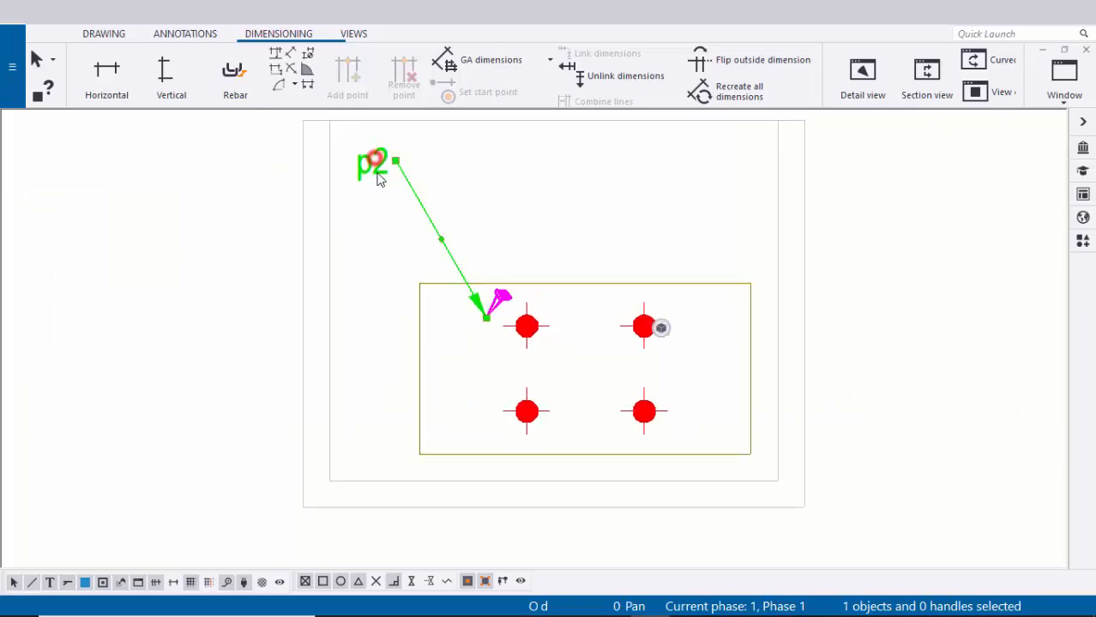
- Move the p2 part mark beside the plate's right edge, with its leader arrow pointing at that edge
mouse_move(373, 174)
mouse_down()
mouse_move(640, 189)
mouse_move(640, 208)
mouse_move(839, 365)
mouse_move(816, 384)
mouse_up()
scroll(785, 403, up, 2)
click(815, 408)
scroll(813, 406, down, 2)
scroll(655, 338, up, 1)
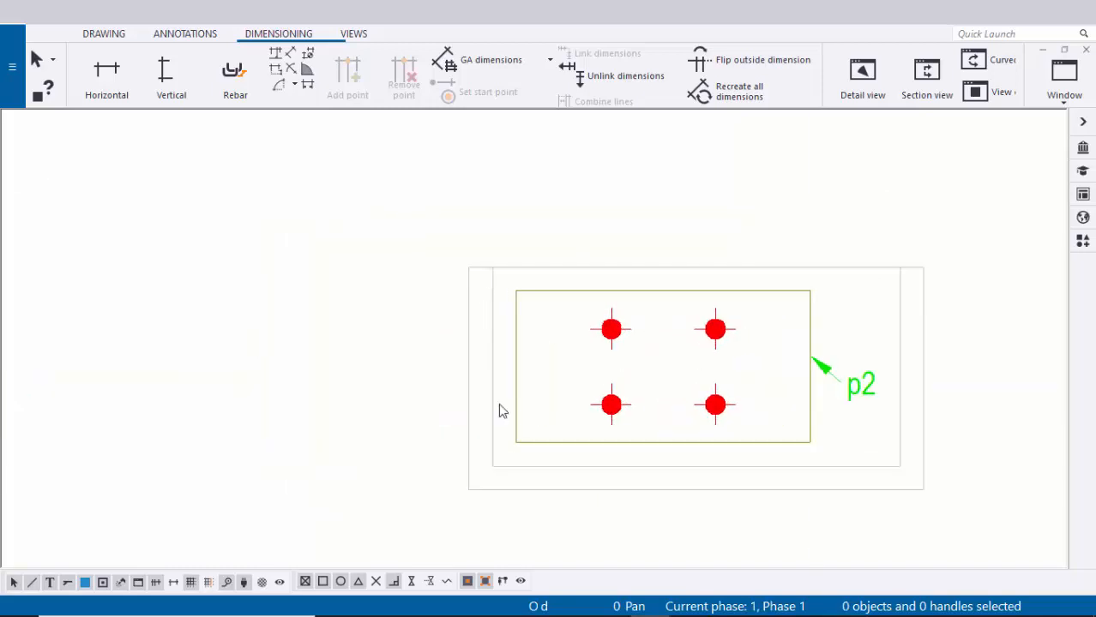
- Add a horizontal overall length dimension above the end plate between its upper corners
middle_drag(716, 322, 640, 308)
scroll(640, 308, down, 1)
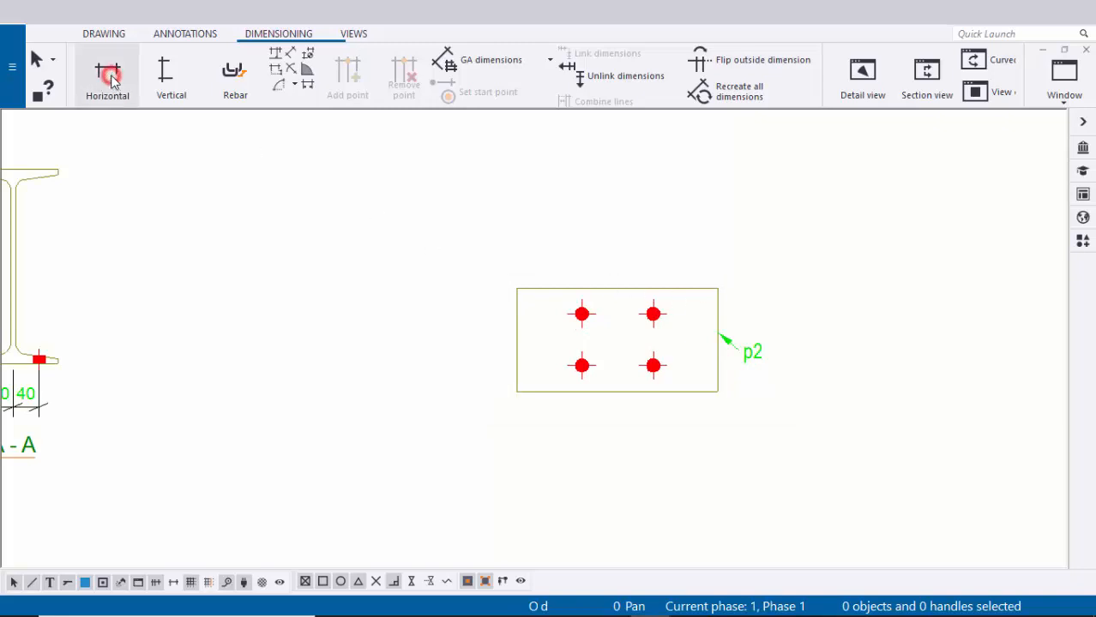
click(110, 79)
scroll(513, 286, up, 2)
click(503, 283)
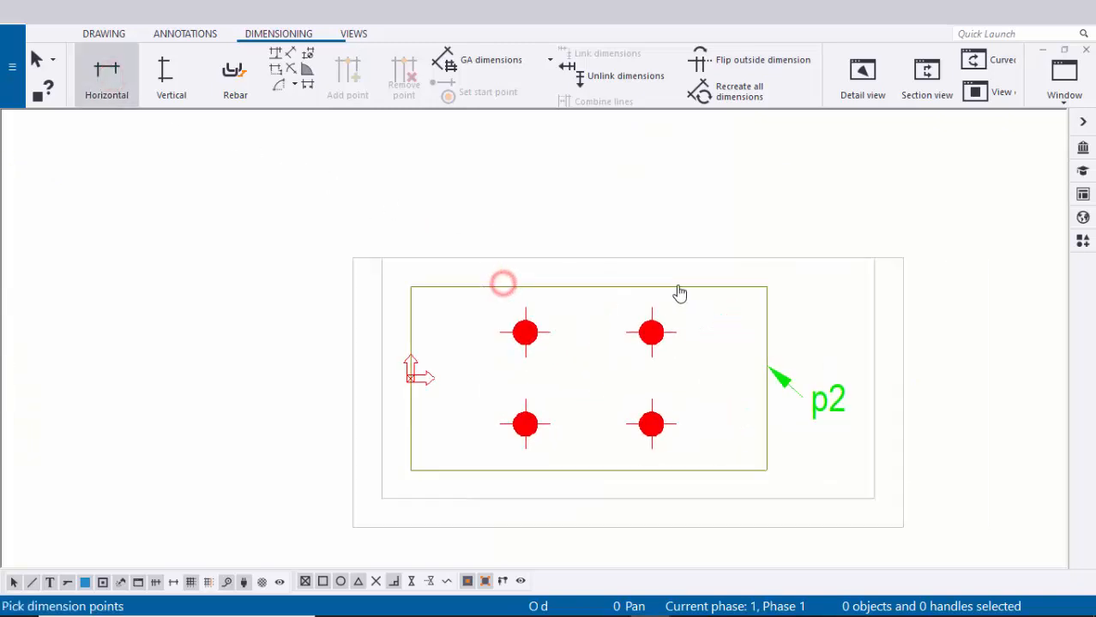
middle_drag(679, 293, 646, 293)
click(741, 265)
middle_drag(680, 162, 683, 225)
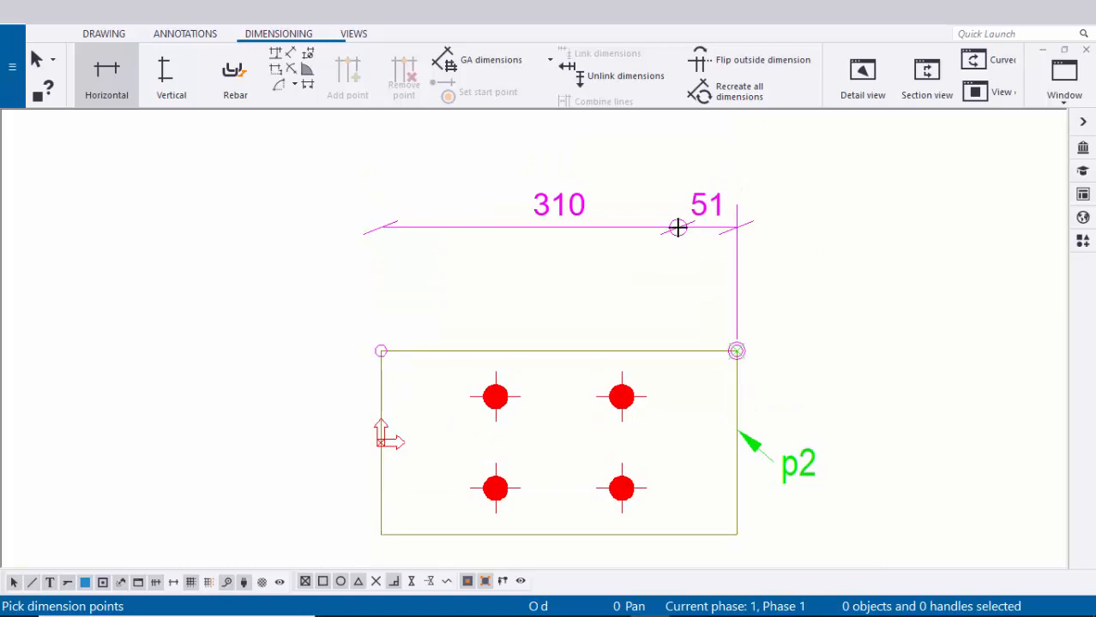
middle_click(678, 227)
- Add a vertical overall height dimension to the left of the end plate between its left corners
scroll(677, 228, down, 3)
middle_drag(499, 278, 534, 278)
scroll(518, 283, up, 1)
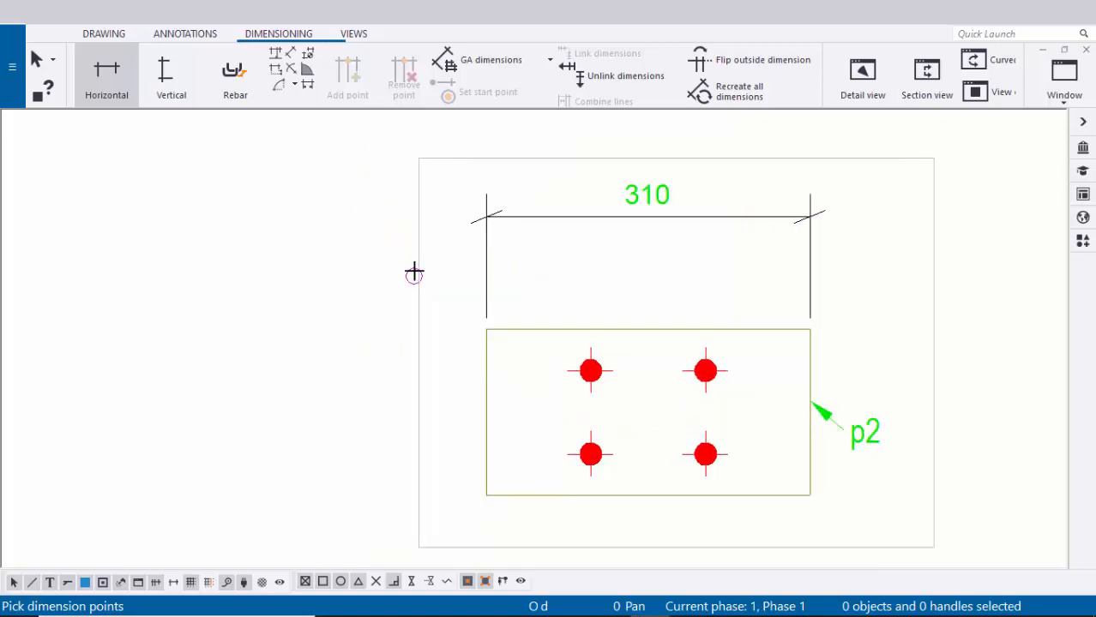
middle_drag(581, 363, 590, 323)
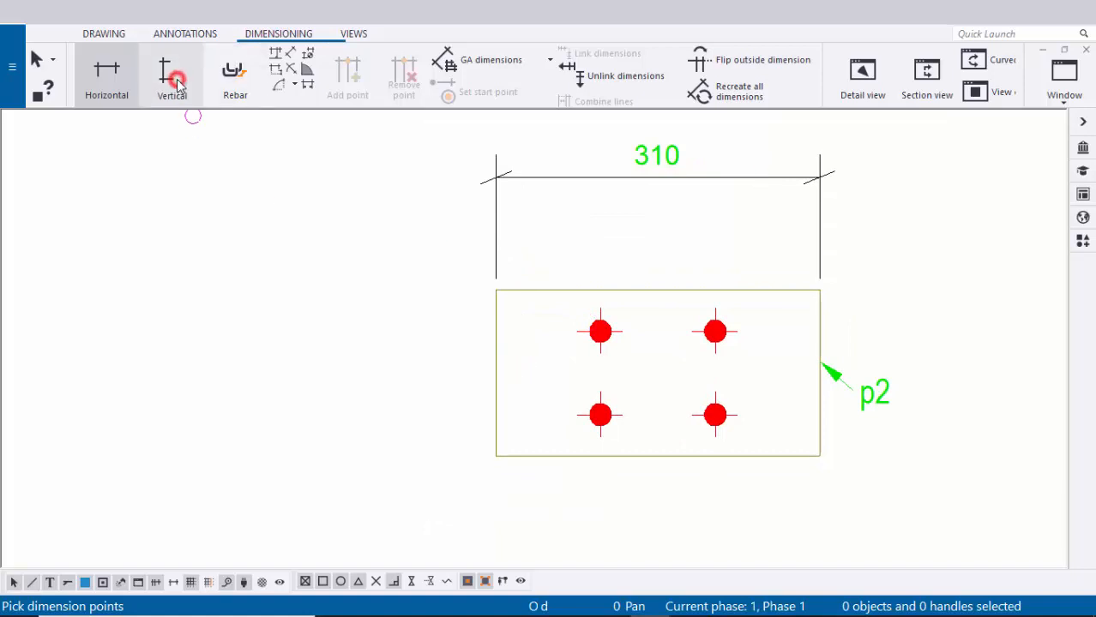
click(176, 81)
scroll(500, 295, up, 1)
click(495, 283)
middle_drag(468, 344, 450, 263)
click(473, 418)
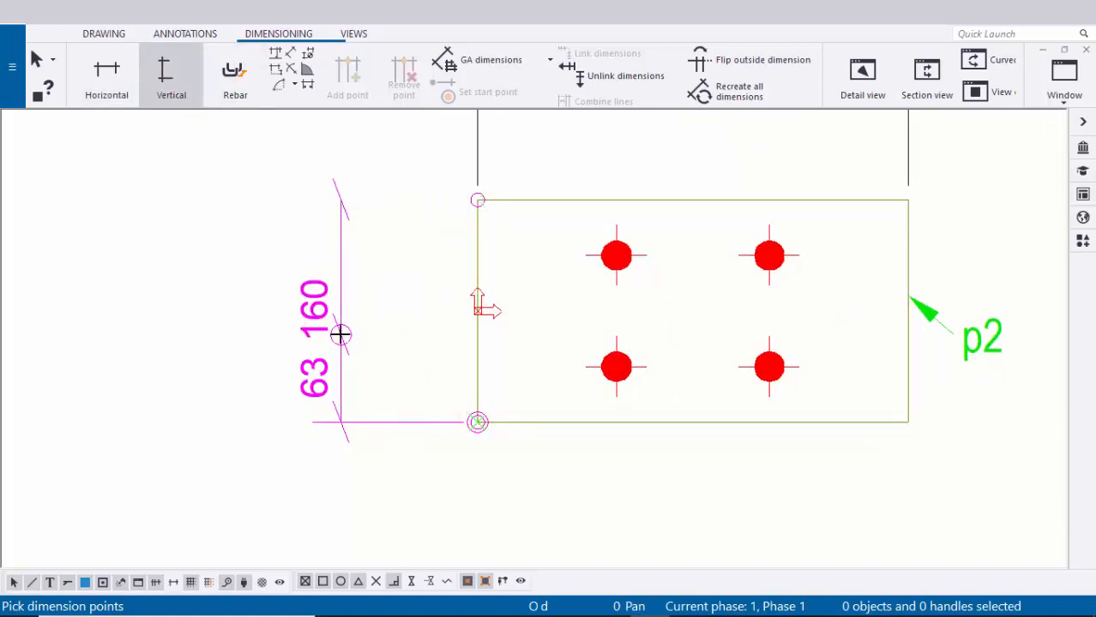
click(343, 336)
scroll(437, 335, down, 2)
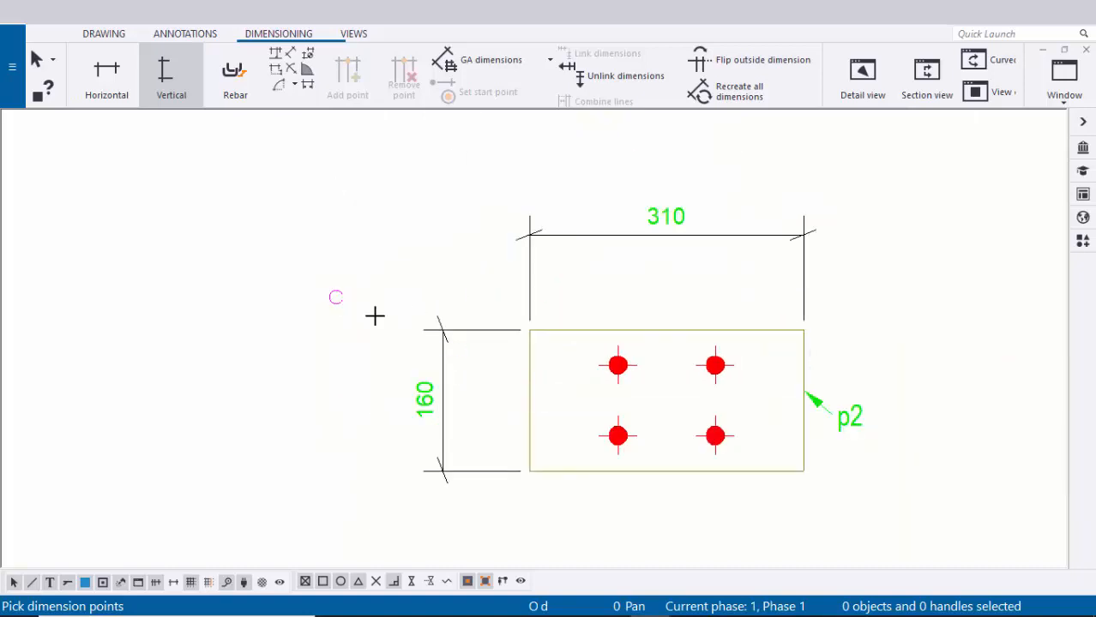
- Compare the end plate's overall dimensions with its profile entry in the assembly B1 material list
middle_drag(526, 396, 499, 375)
scroll(506, 421, up, 1)
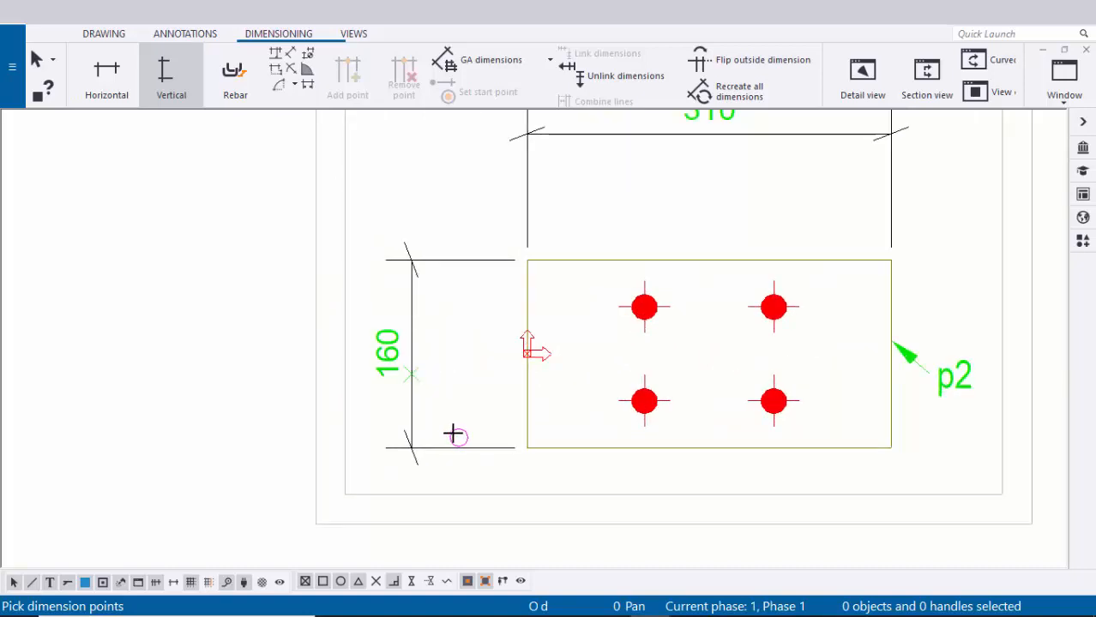
middle_drag(711, 206, 585, 236)
scroll(737, 243, down, 4)
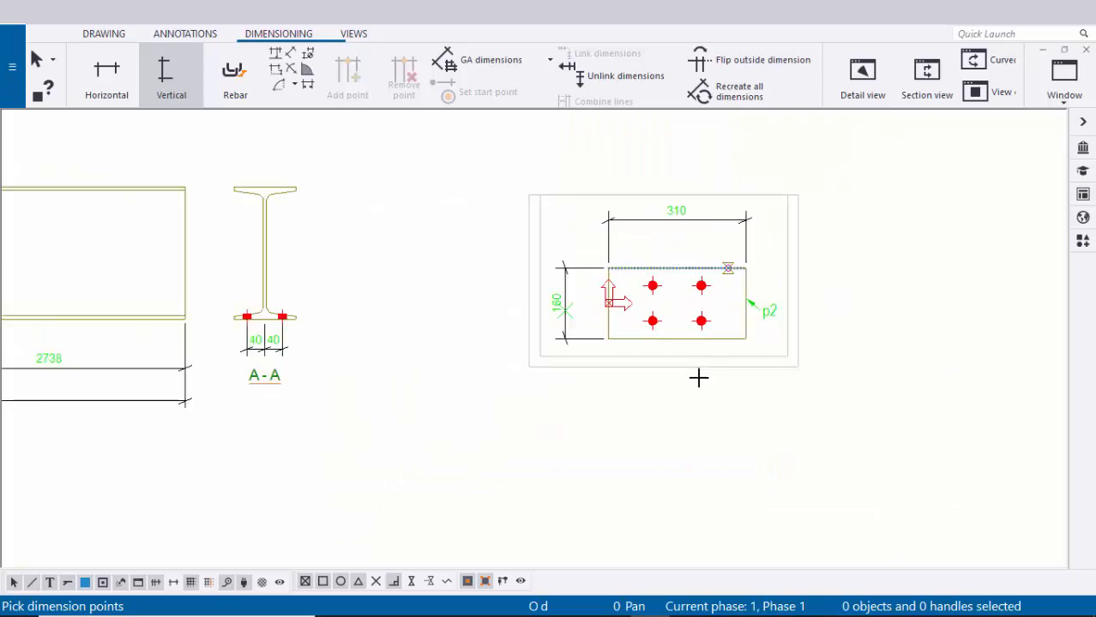
mouse_move(662, 455)
middle_down()
mouse_move(652, 372)
mouse_move(671, 158)
middle_up()
middle_drag(534, 388, 950, 321)
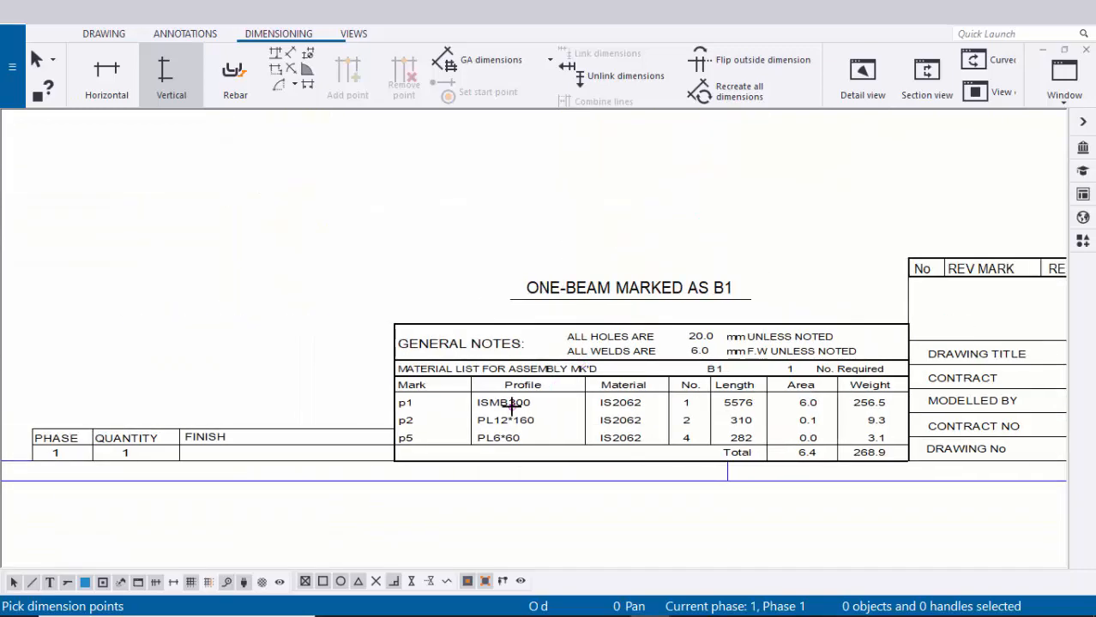
scroll(512, 407, up, 5)
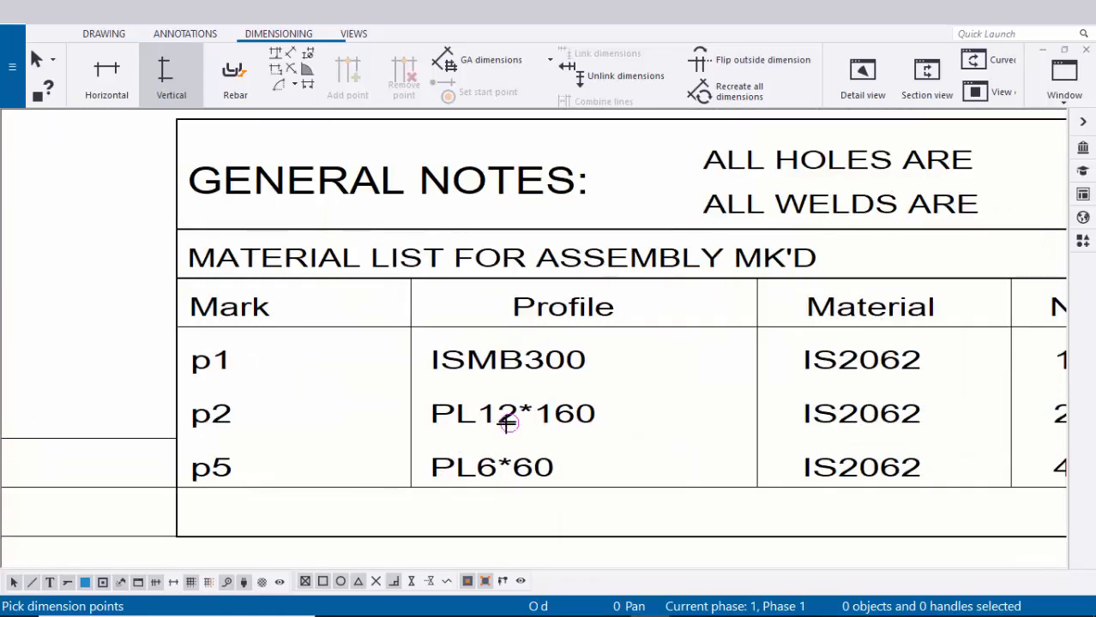
scroll(507, 422, down, 8)
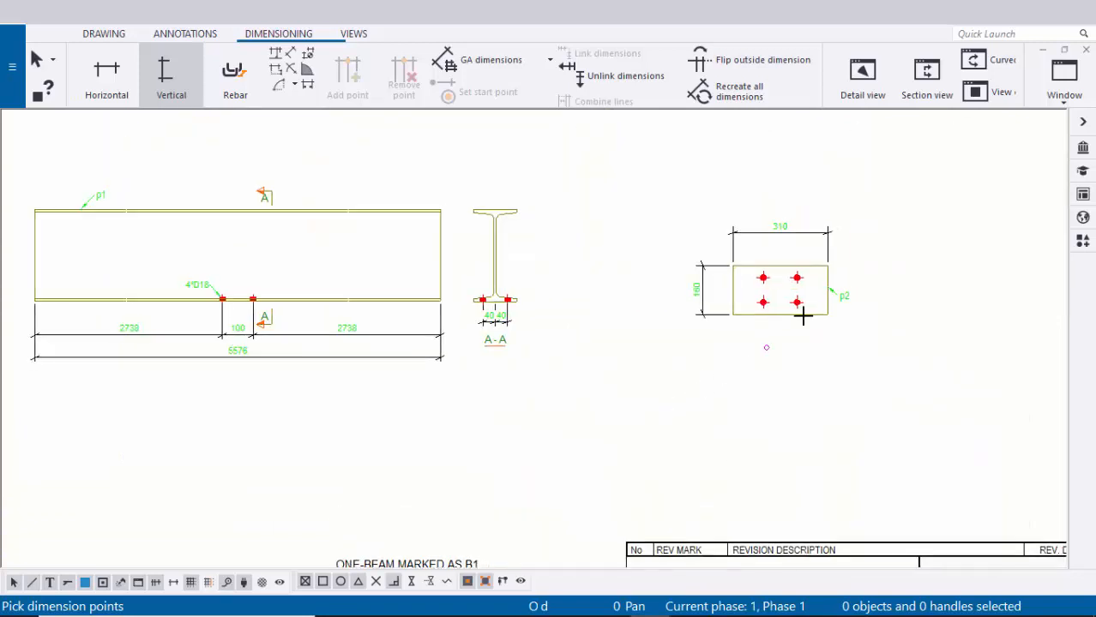
- Add a vertical chain dimension from the plate's lower-left corner through the left hole column to the upper-left corner, placed inside the overall height dimension
scroll(723, 318, up, 6)
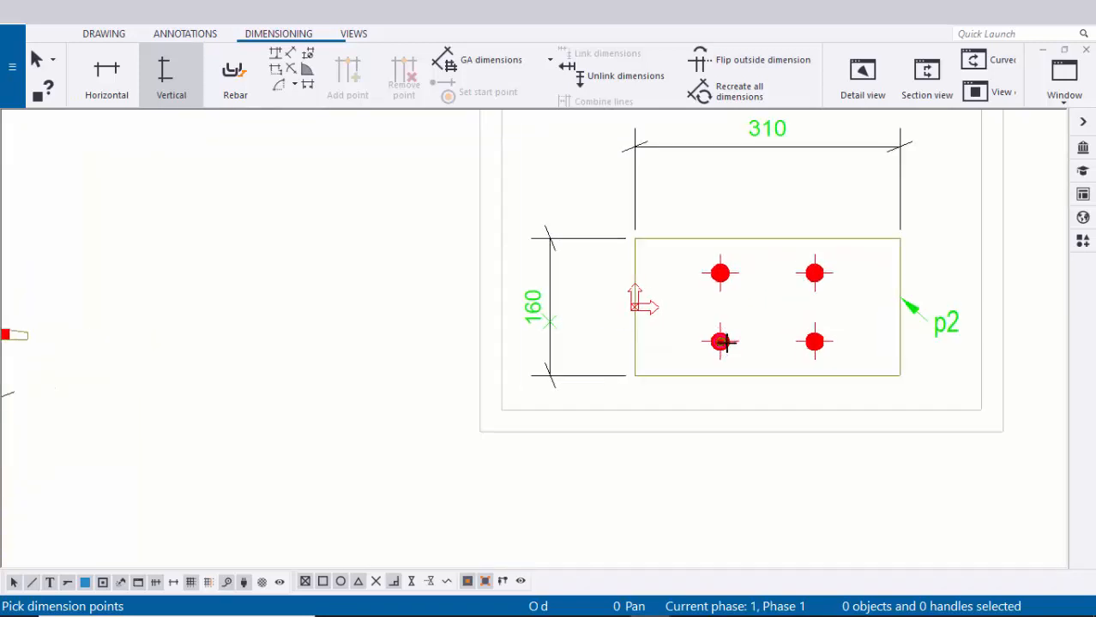
scroll(724, 342, up, 1)
scroll(738, 261, down, 1)
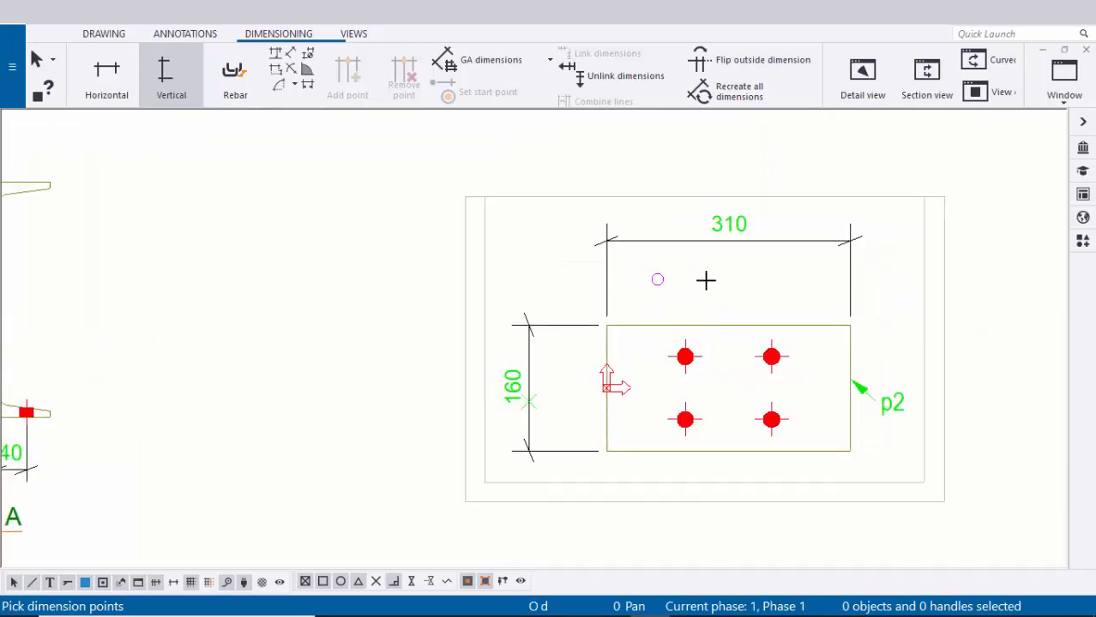
scroll(658, 315, up, 1)
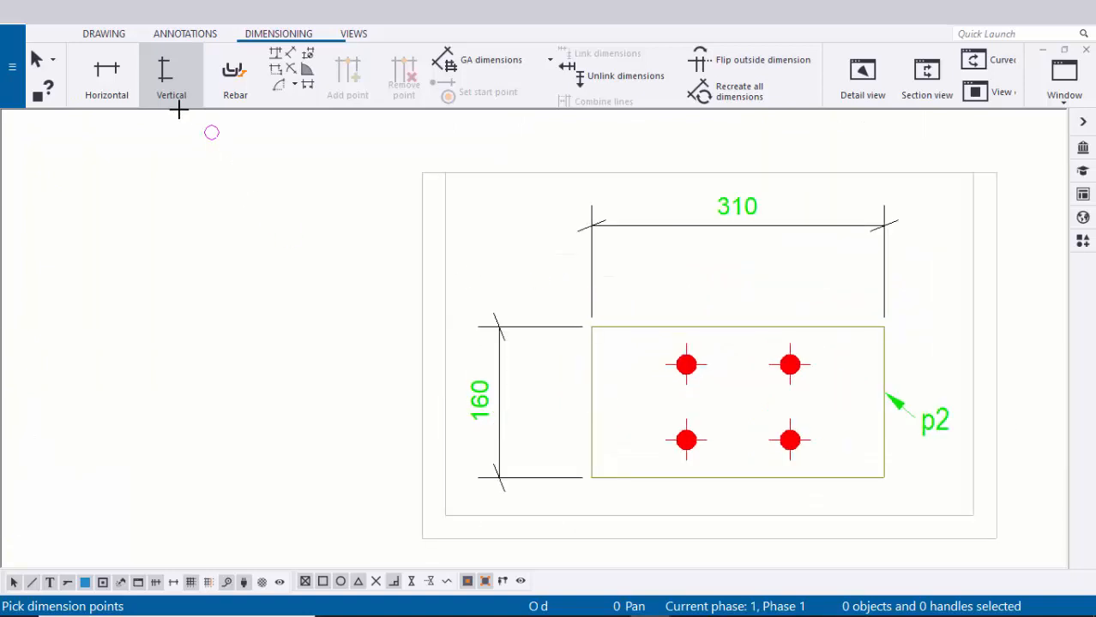
scroll(596, 482, up, 3)
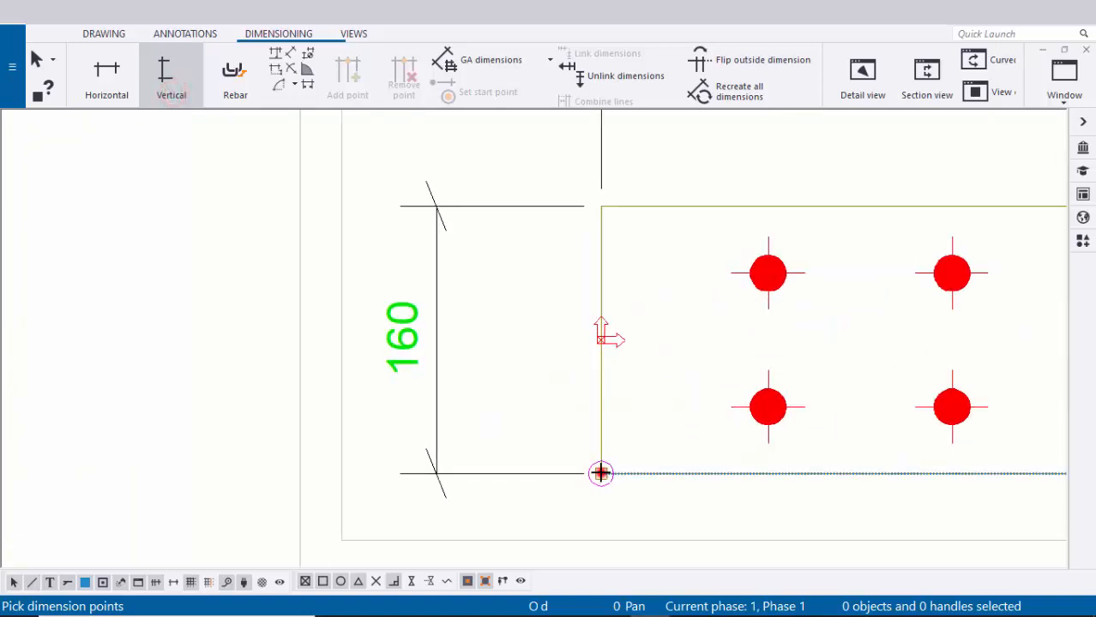
click(600, 472)
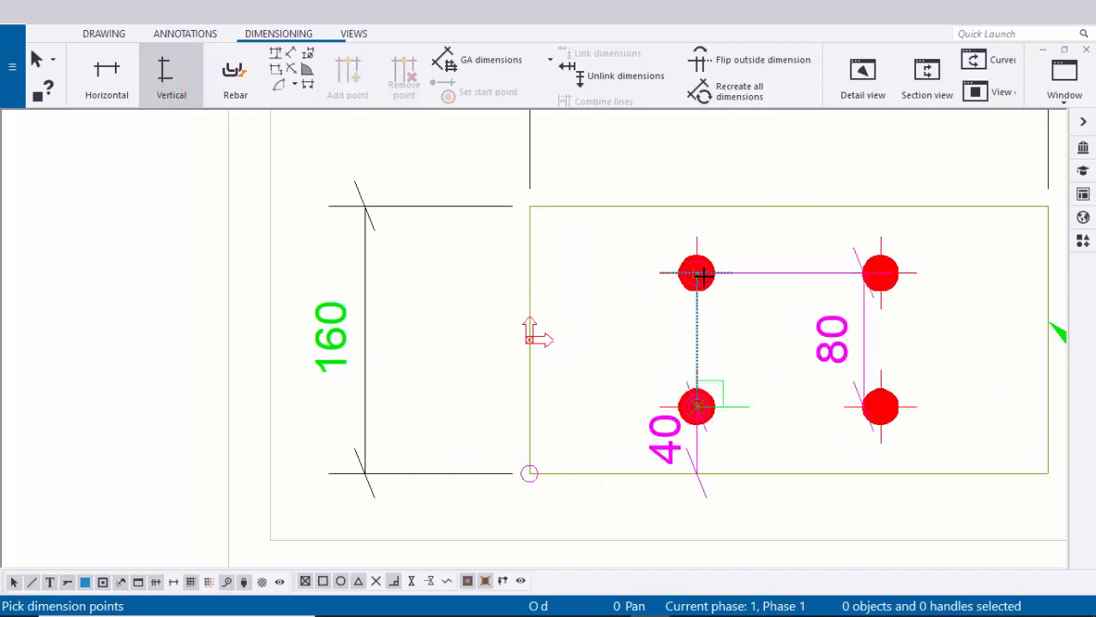
click(699, 273)
middle_drag(523, 229, 592, 289)
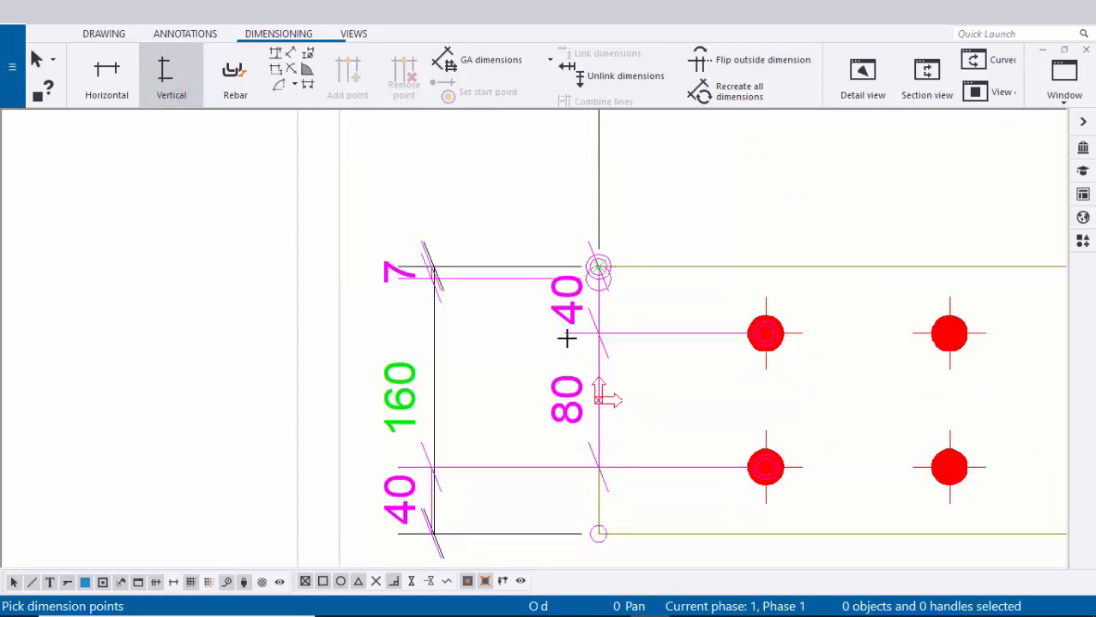
middle_click(536, 359)
scroll(566, 359, down, 2)
right_click(682, 250)
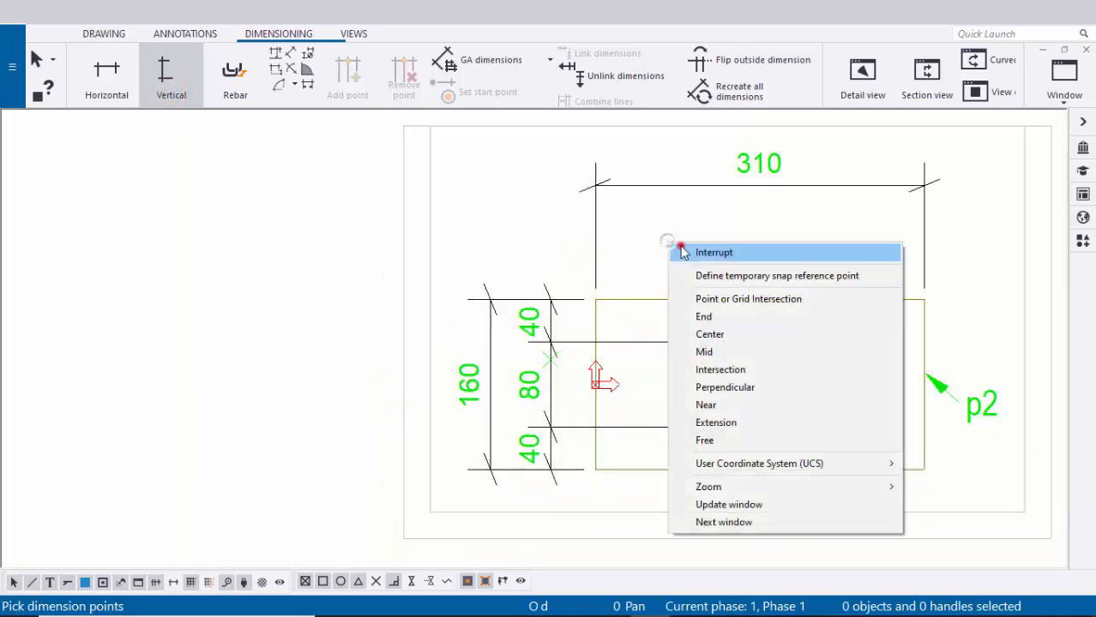
click(712, 252)
- Examine the vertical hole-spacing dimension chain and its reference points on end plate p2
scroll(559, 414, up, 2)
click(583, 378)
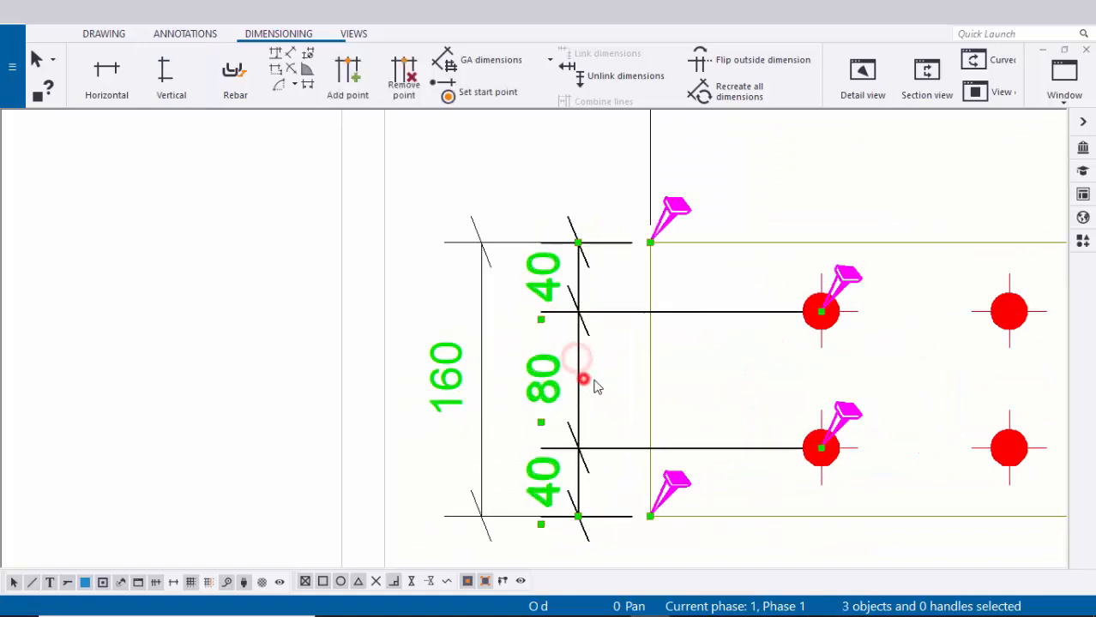
click(620, 379)
scroll(620, 379, down, 1)
middle_drag(619, 378, 584, 323)
scroll(616, 443, up, 3)
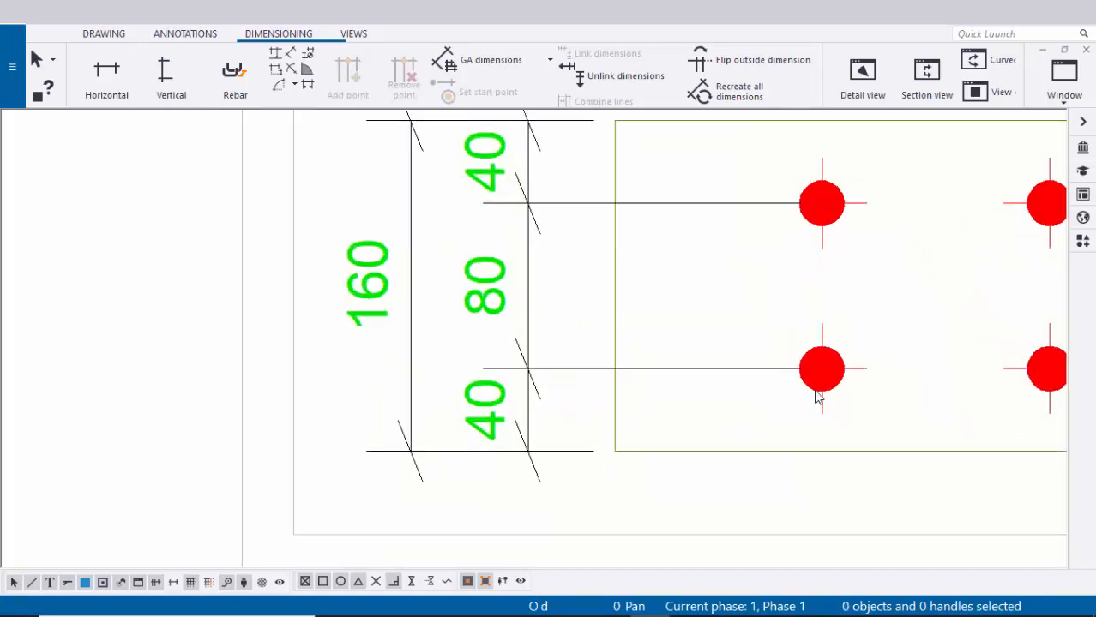
scroll(743, 371, down, 1)
middle_drag(818, 341, 798, 415)
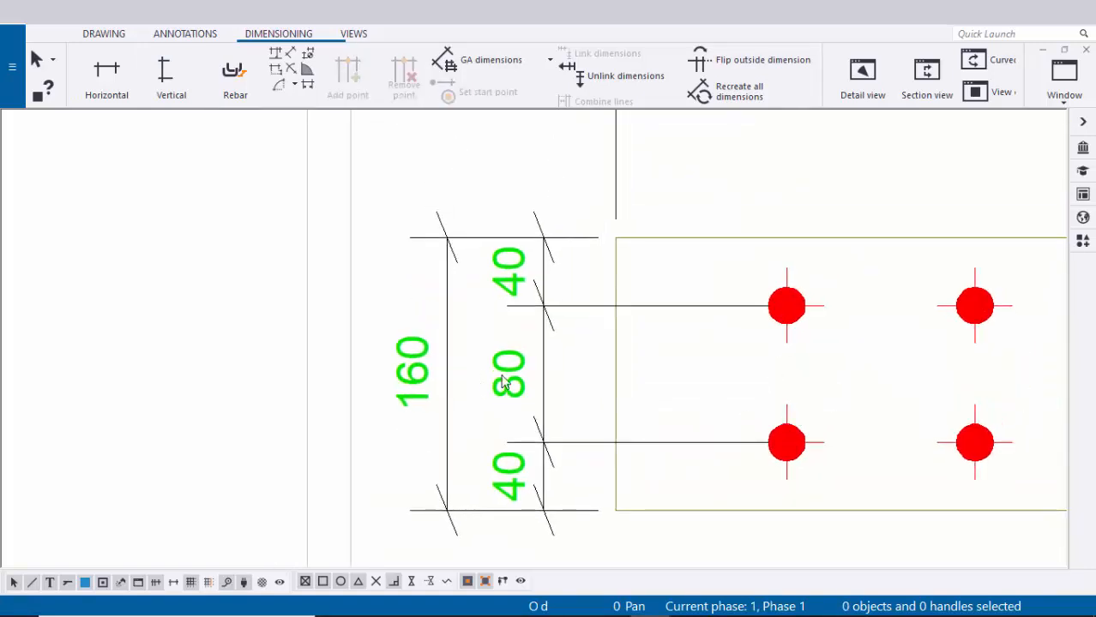
scroll(504, 383, up, 1)
scroll(529, 341, down, 2)
middle_drag(596, 365, 488, 389)
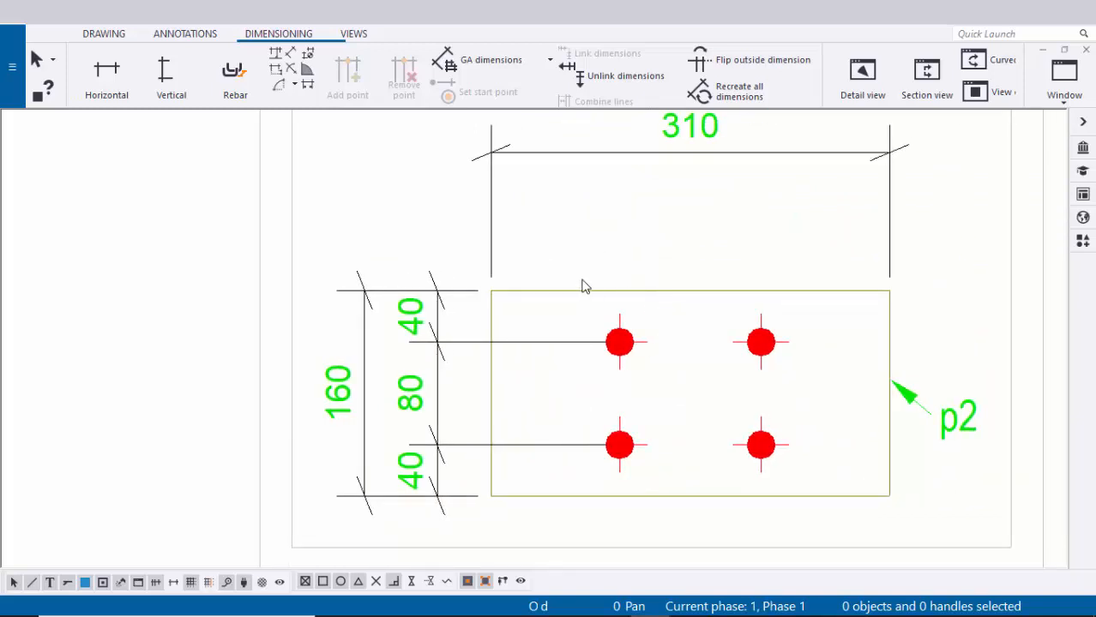
middle_drag(540, 287, 520, 315)
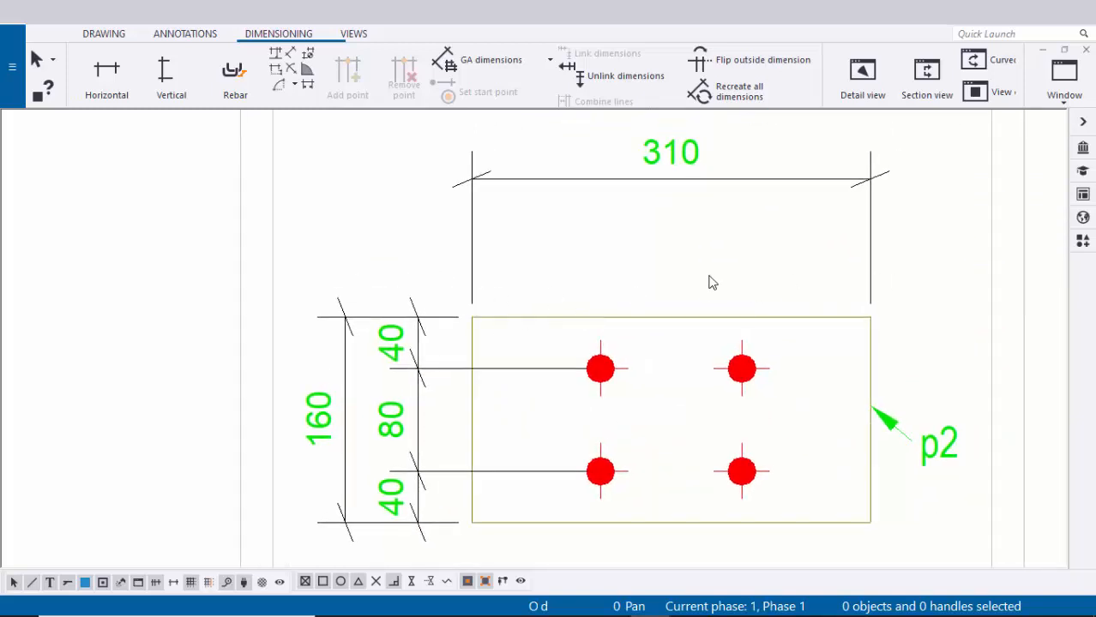
- Add a horizontal chain dimension from the plate's upper-left corner through both upper holes to the upper-right corner, placed inside the overall length dimension
click(107, 73)
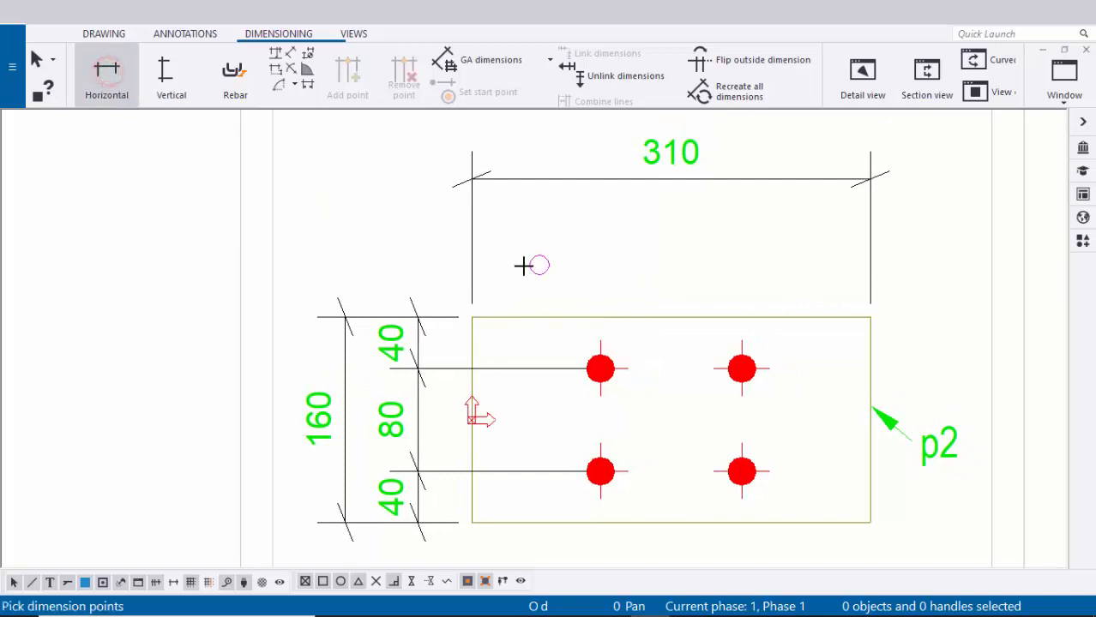
scroll(391, 293, up, 2)
click(344, 306)
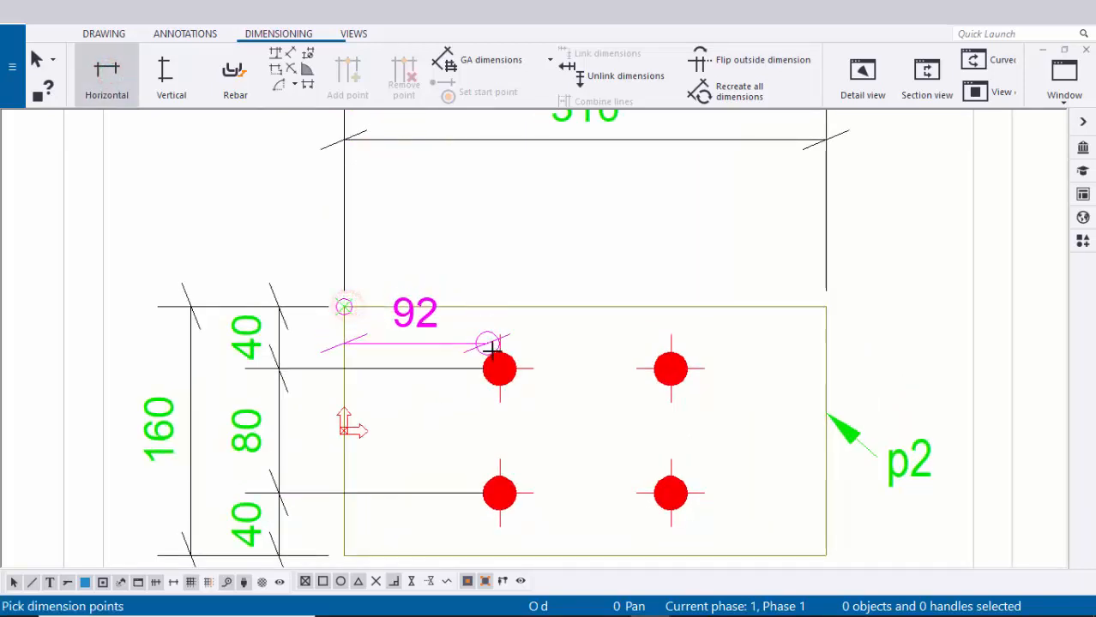
click(499, 369)
click(671, 368)
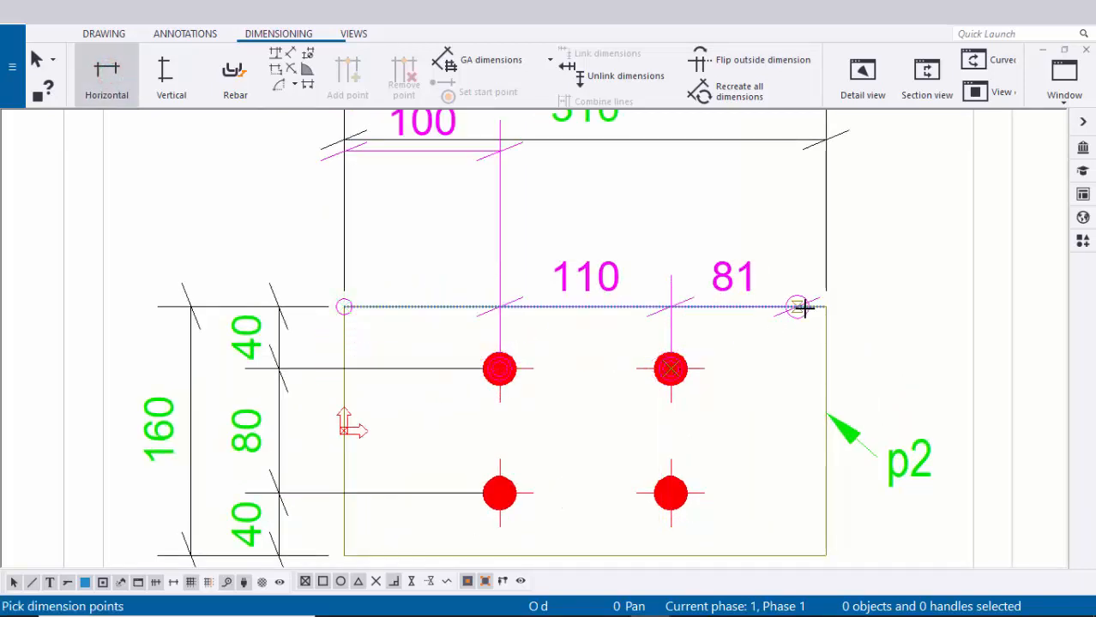
click(823, 308)
middle_click(650, 249)
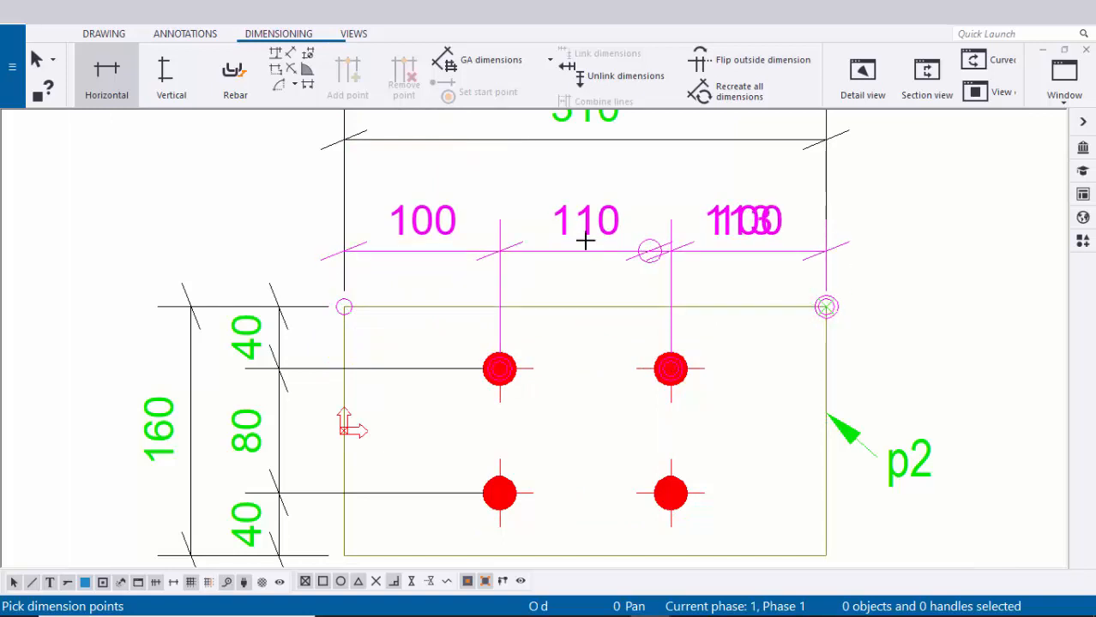
scroll(624, 257, down, 2)
right_click(839, 213)
click(870, 225)
scroll(549, 296, up, 2)
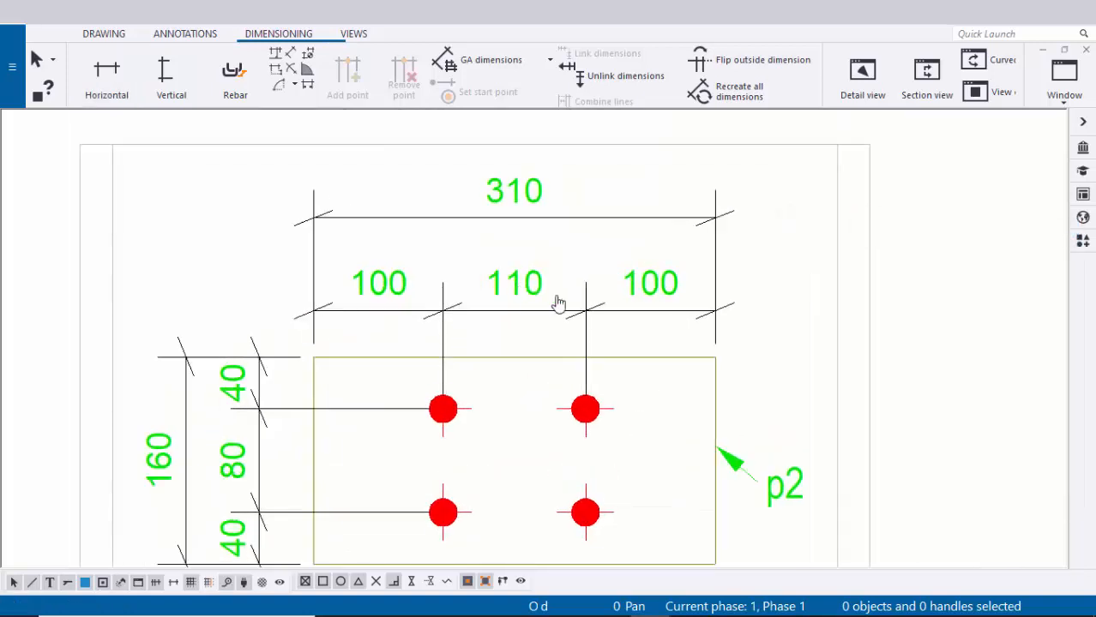
- Move the horizontal hole-spacing dimension line slightly closer to the overall length dimension of end plate p2
click(590, 302)
mouse_move(581, 311)
mouse_down()
mouse_move(582, 283)
mouse_move(582, 296)
mouse_up()
click(847, 242)
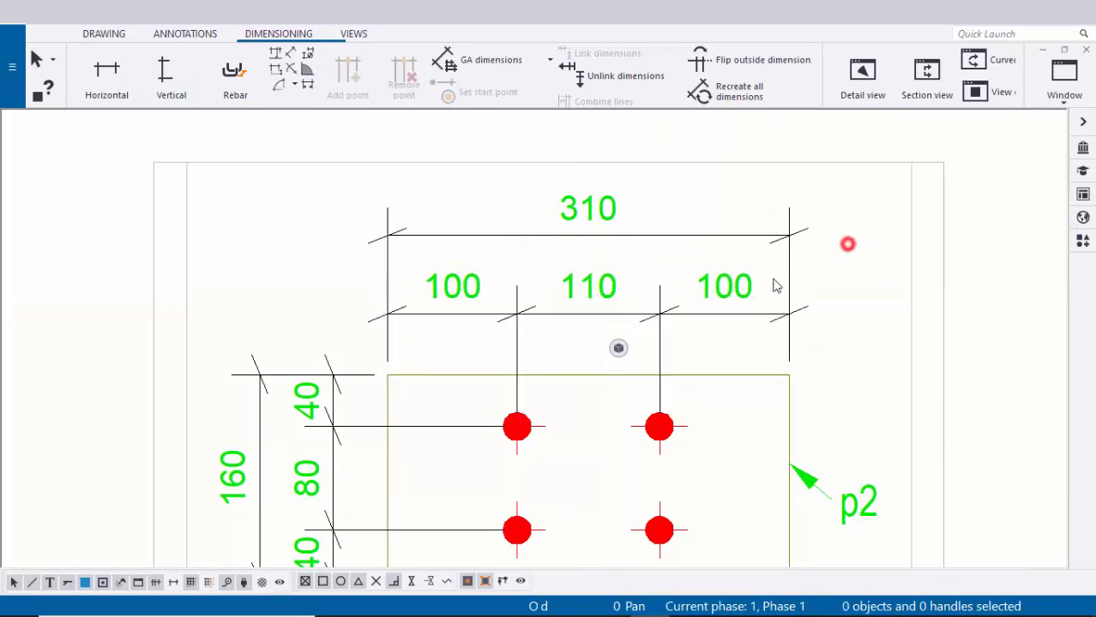
scroll(605, 272, down, 2)
scroll(491, 372, up, 2)
scroll(703, 366, down, 3)
middle_drag(703, 366, 629, 379)
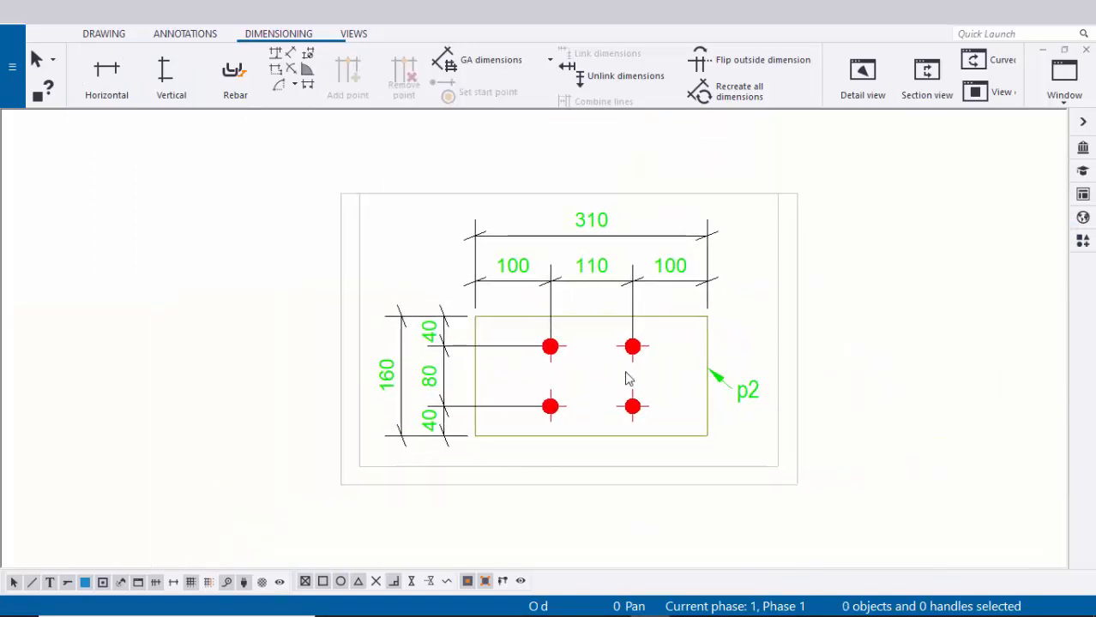
- Add a mark to the bolt hole group of end plate p2
scroll(598, 364, up, 3)
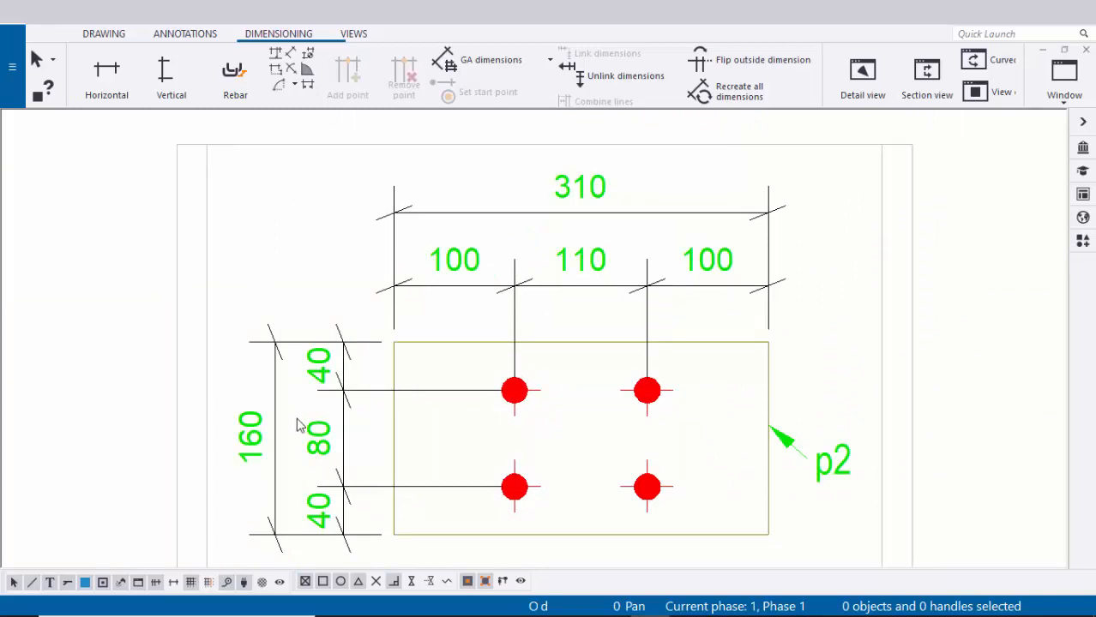
scroll(515, 403, up, 2)
middle_drag(481, 410, 605, 401)
scroll(605, 401, up, 1)
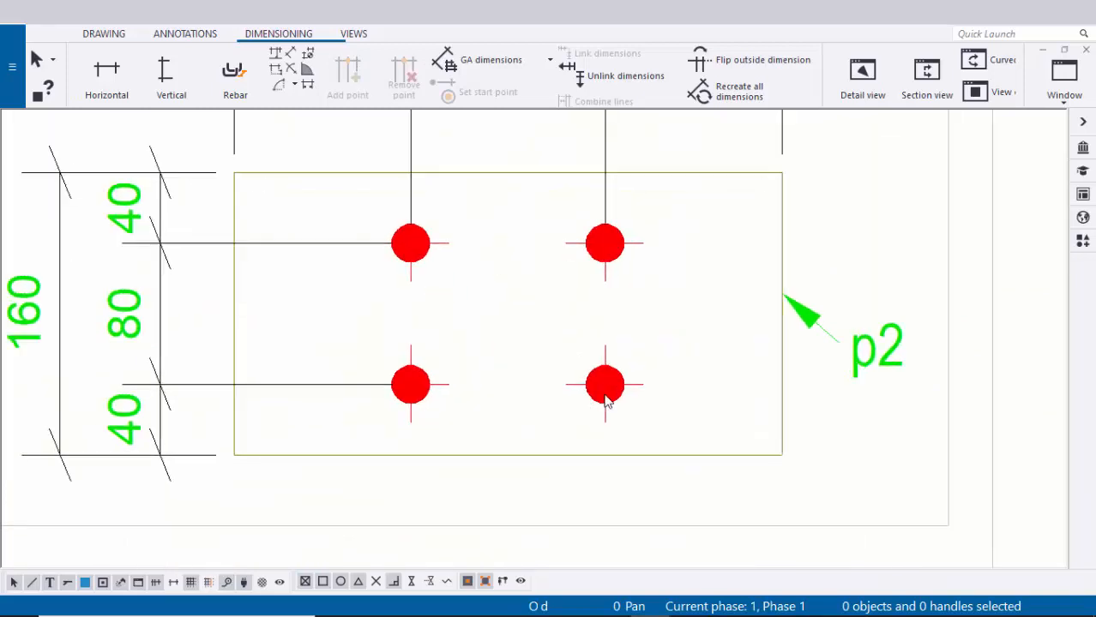
right_click(642, 426)
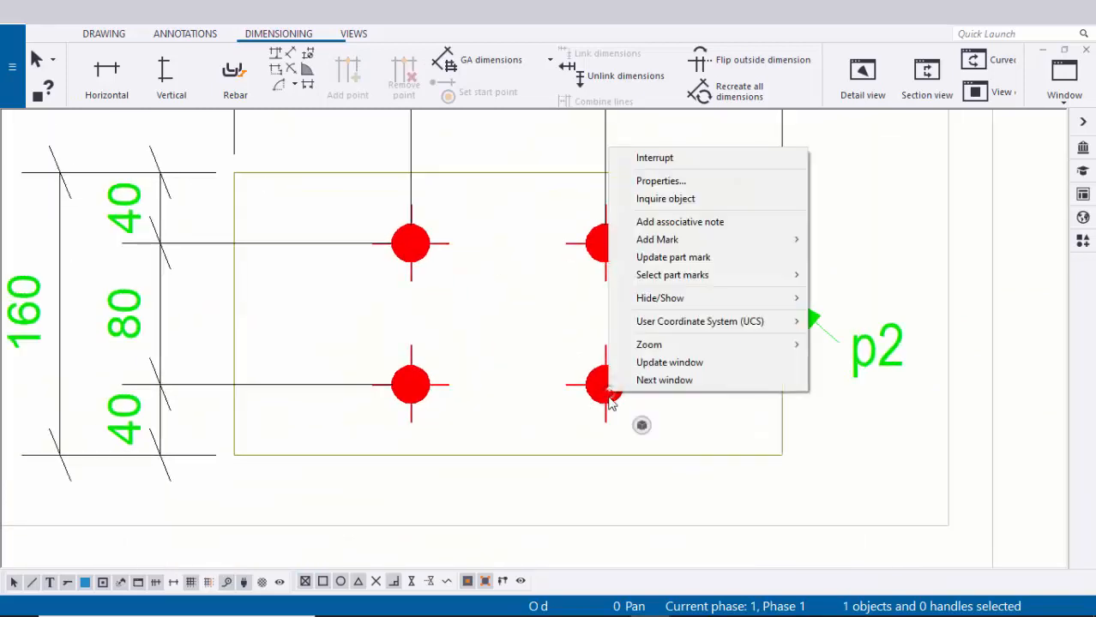
click(699, 243)
click(853, 259)
scroll(845, 261, down, 3)
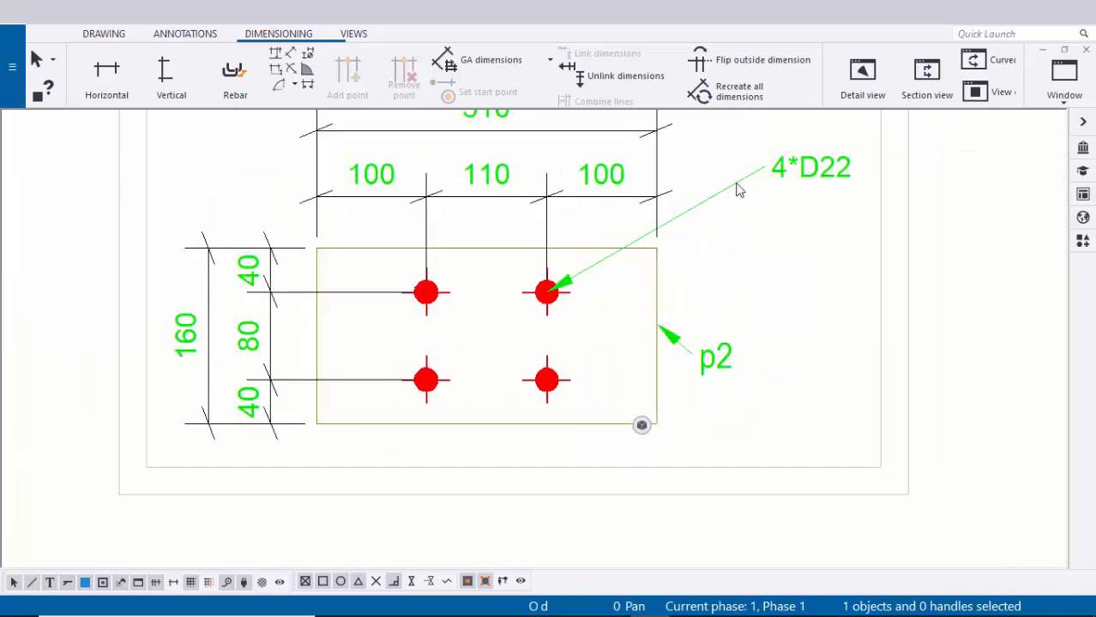
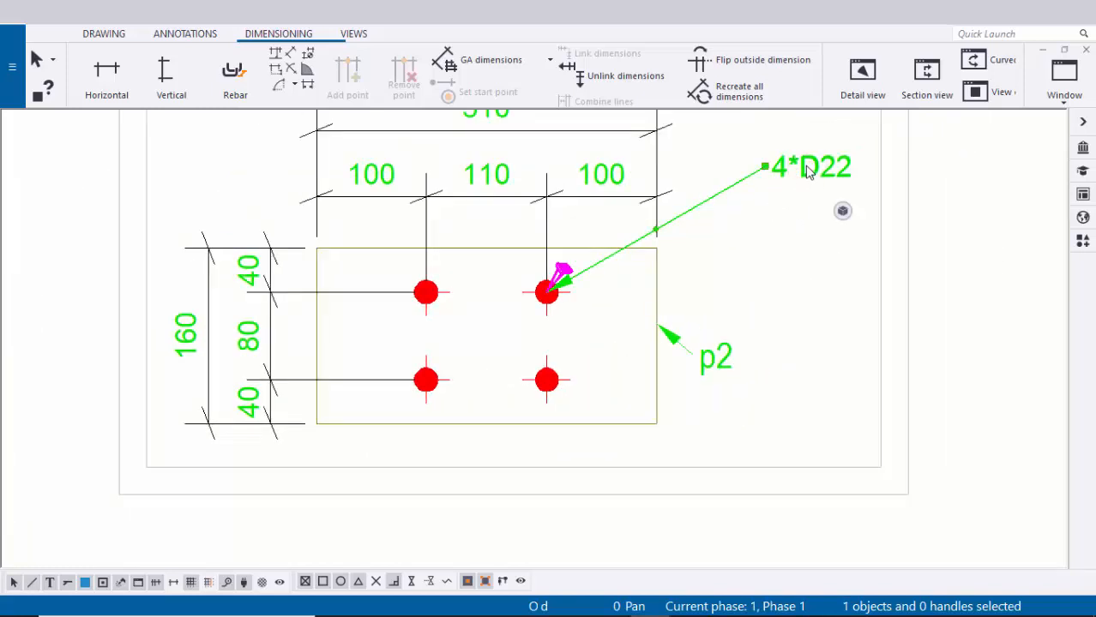
- Reposition the hole mark below the lower-left hole and the p2 part mark below the plate's lower edge, beside the hole mark
drag(806, 169, 505, 452)
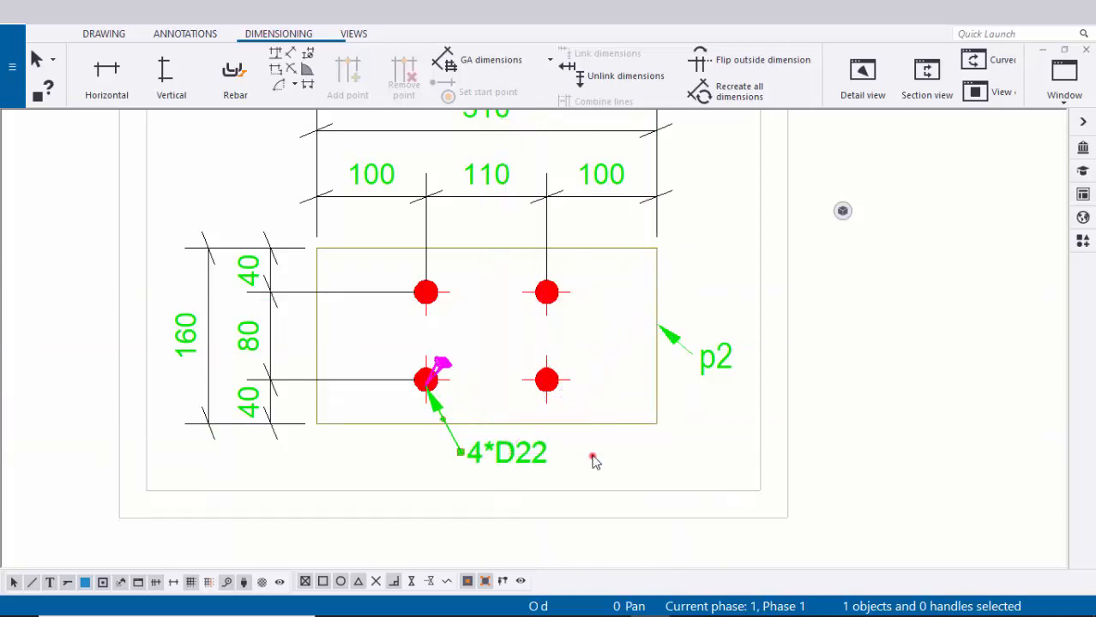
scroll(730, 366, up, 1)
click(724, 356)
drag(717, 355, 625, 469)
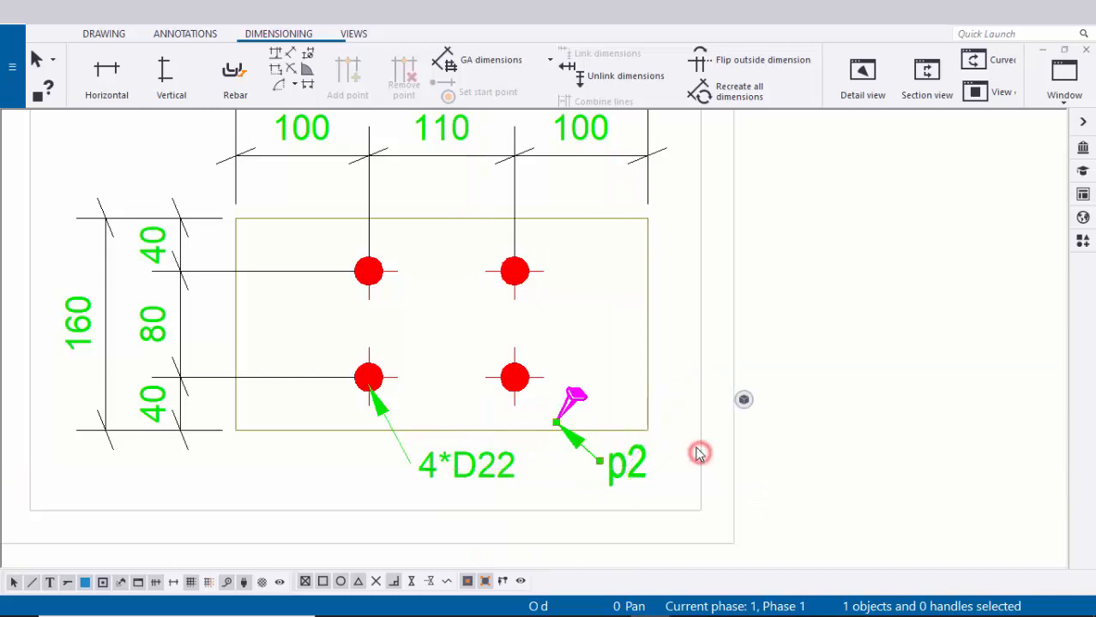
click(699, 452)
scroll(698, 452, down, 4)
middle_drag(677, 451, 773, 456)
click(924, 412)
scroll(786, 440, up, 3)
scroll(785, 441, down, 3)
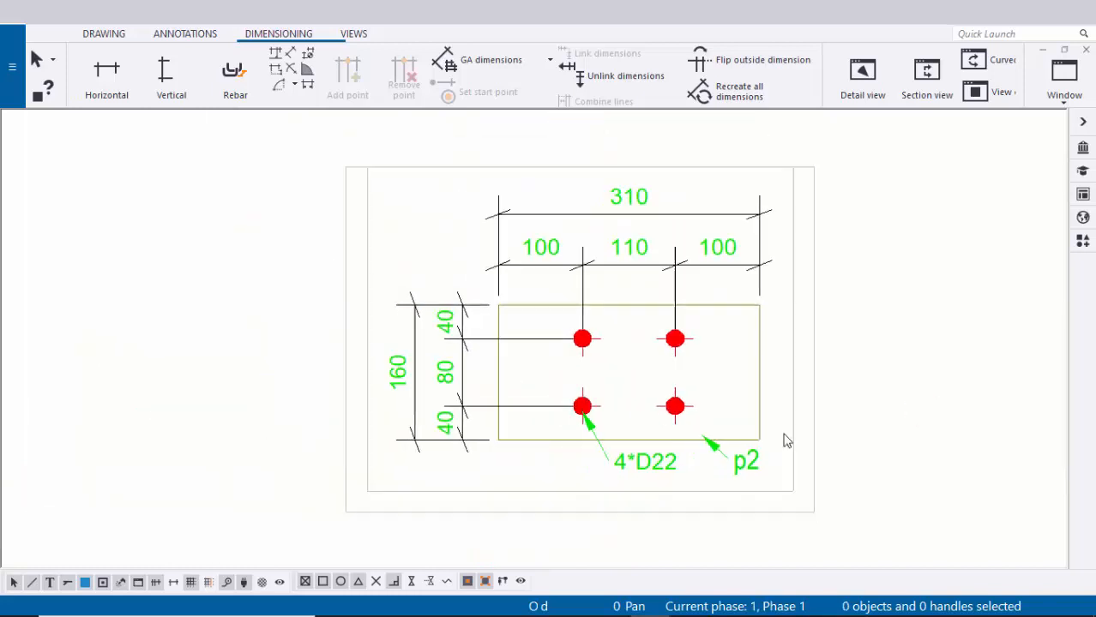
- Examine the finished dimensions and marks of the end plate p2 view
scroll(717, 446, up, 3)
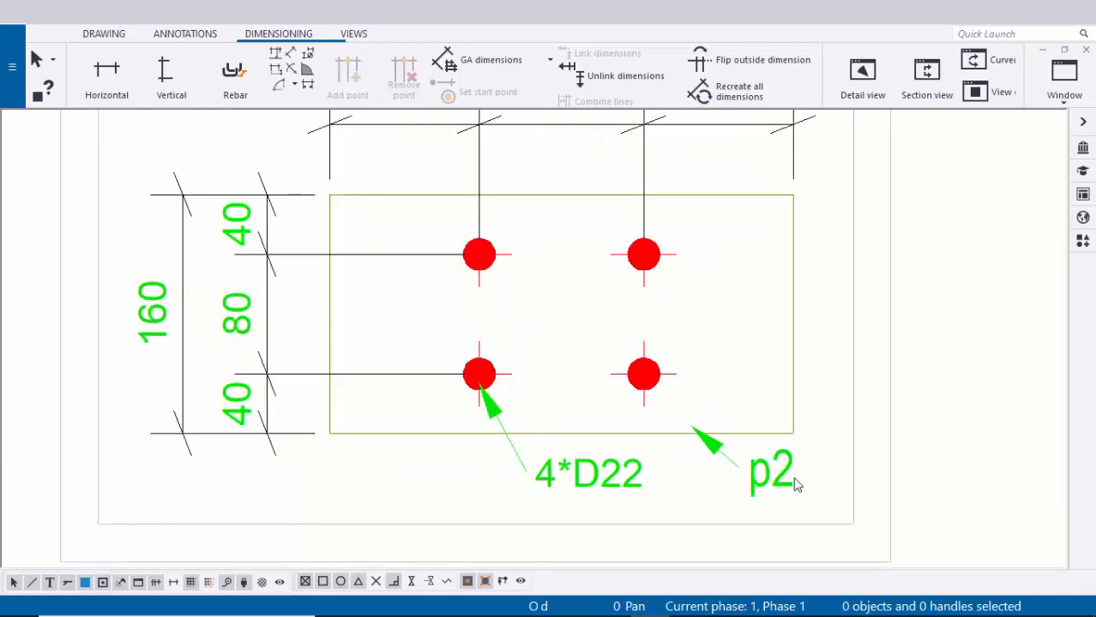
scroll(794, 478, down, 5)
middle_drag(749, 409, 754, 470)
scroll(586, 276, up, 2)
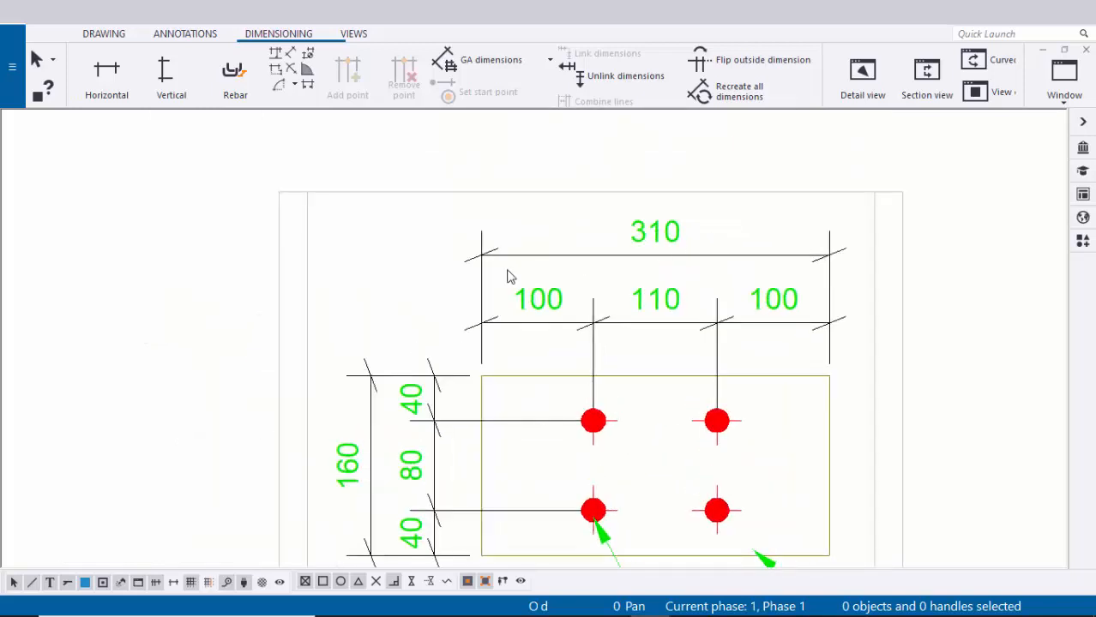
middle_drag(596, 381, 511, 352)
scroll(458, 279, up, 2)
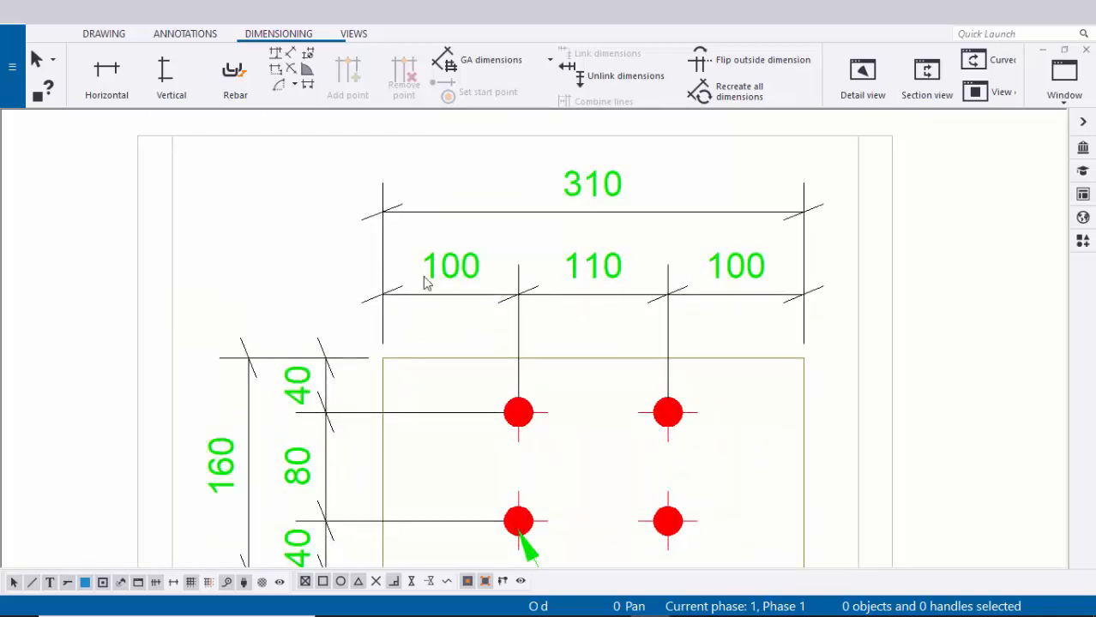
scroll(423, 405, down, 3)
mouse_move(425, 400)
middle_down()
mouse_move(423, 326)
mouse_move(410, 307)
middle_up()
scroll(630, 328, down, 1)
scroll(558, 325, down, 4)
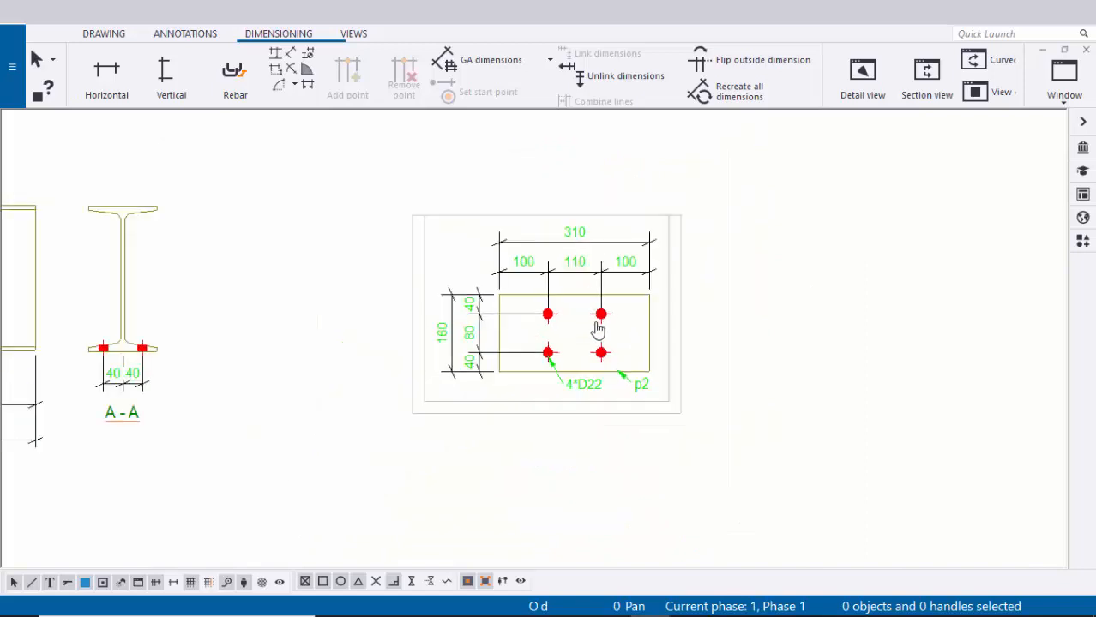
scroll(531, 319, up, 3)
scroll(525, 283, up, 1)
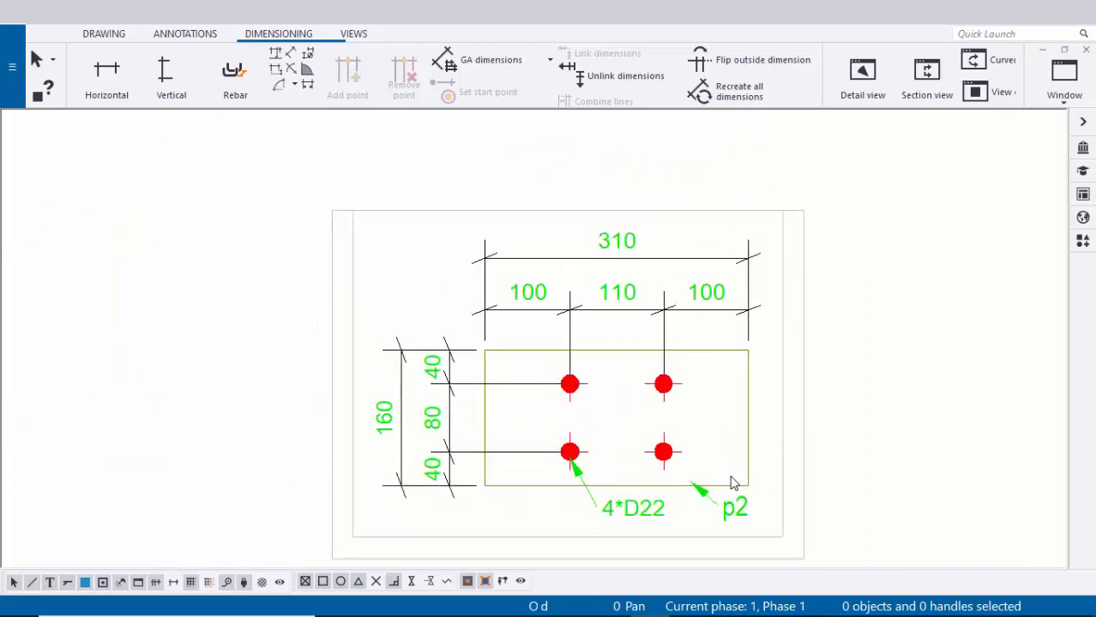
- Move the end plate p2 view closer to section A-A
scroll(746, 446, down, 3)
scroll(633, 333, up, 1)
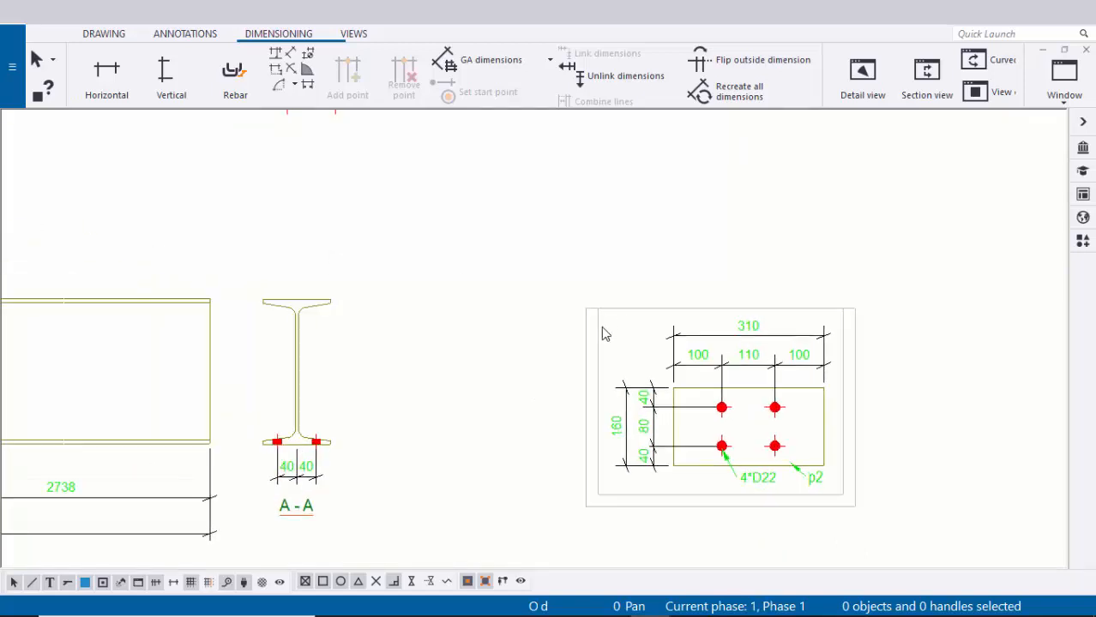
mouse_move(599, 335)
mouse_down()
mouse_move(485, 350)
mouse_move(448, 340)
mouse_up()
click(568, 232)
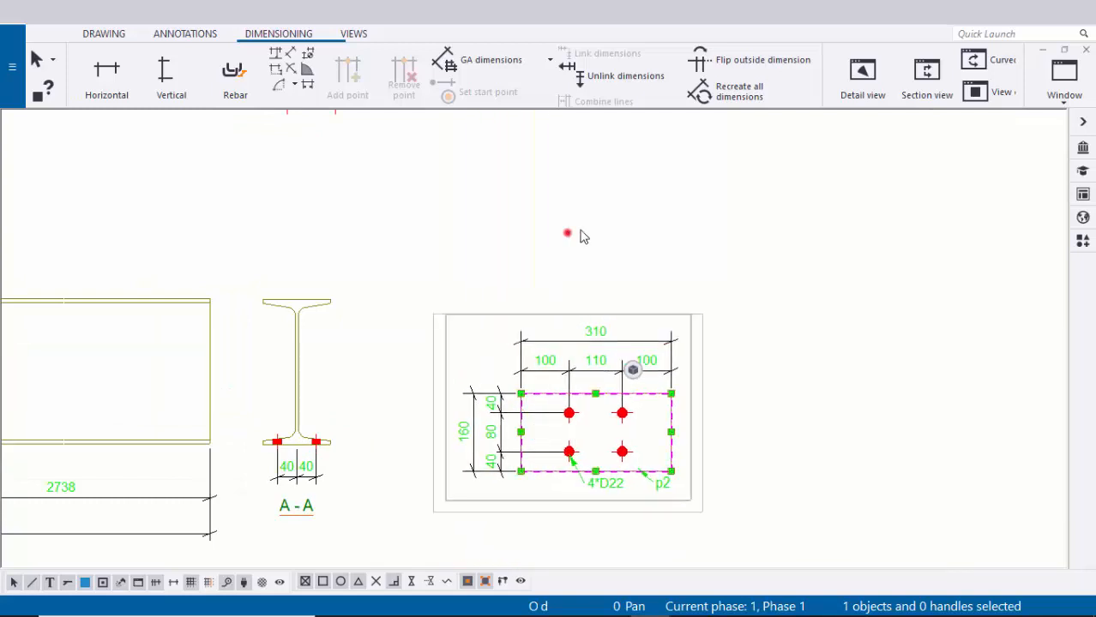
scroll(673, 311, down, 2)
scroll(743, 305, down, 2)
middle_drag(663, 335, 640, 406)
scroll(624, 396, up, 1)
middle_drag(581, 343, 719, 369)
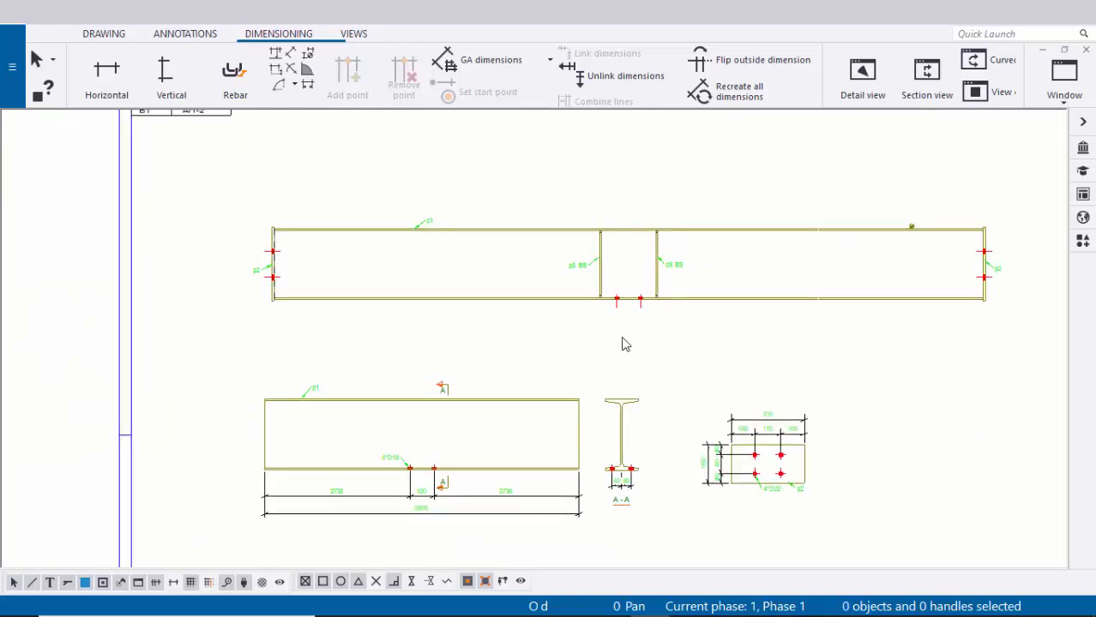
- Review the finished p1 and p2 views and check the assembly material list for the remaining part mark
scroll(590, 452, up, 3)
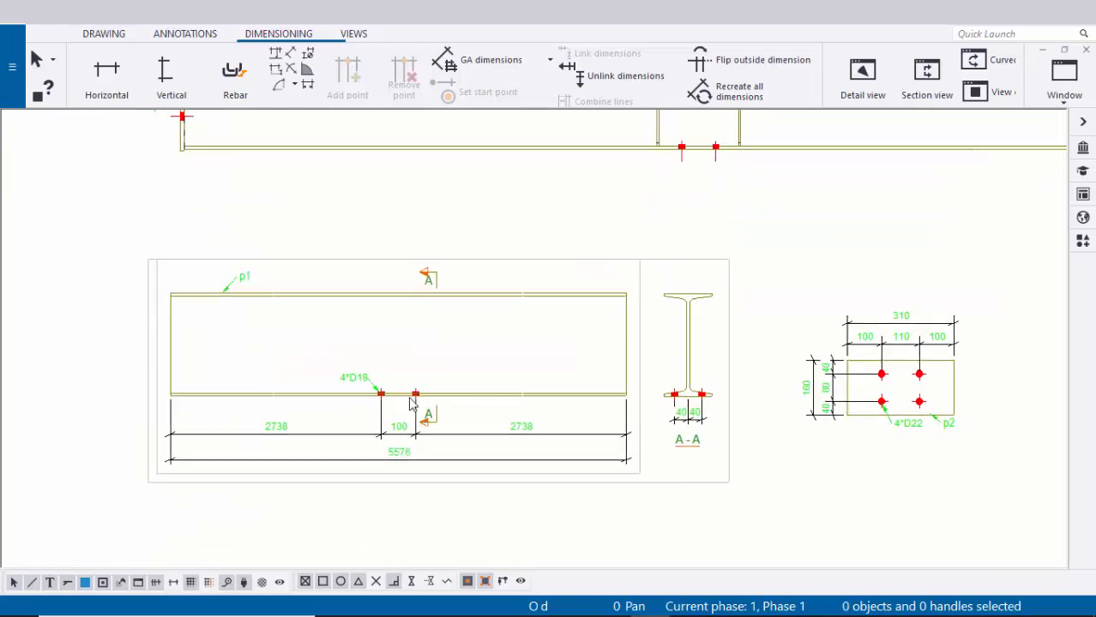
scroll(210, 283, up, 2)
scroll(205, 287, down, 4)
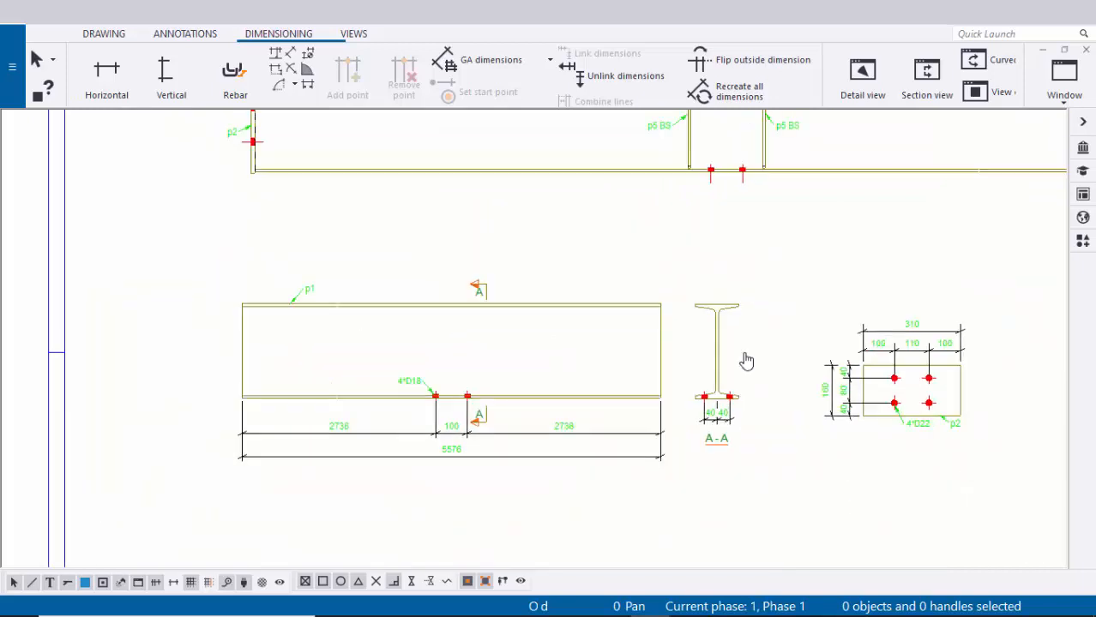
middle_drag(746, 360, 561, 329)
scroll(783, 347, up, 2)
scroll(735, 371, down, 4)
middle_drag(695, 293, 706, 335)
middle_drag(692, 419, 665, 113)
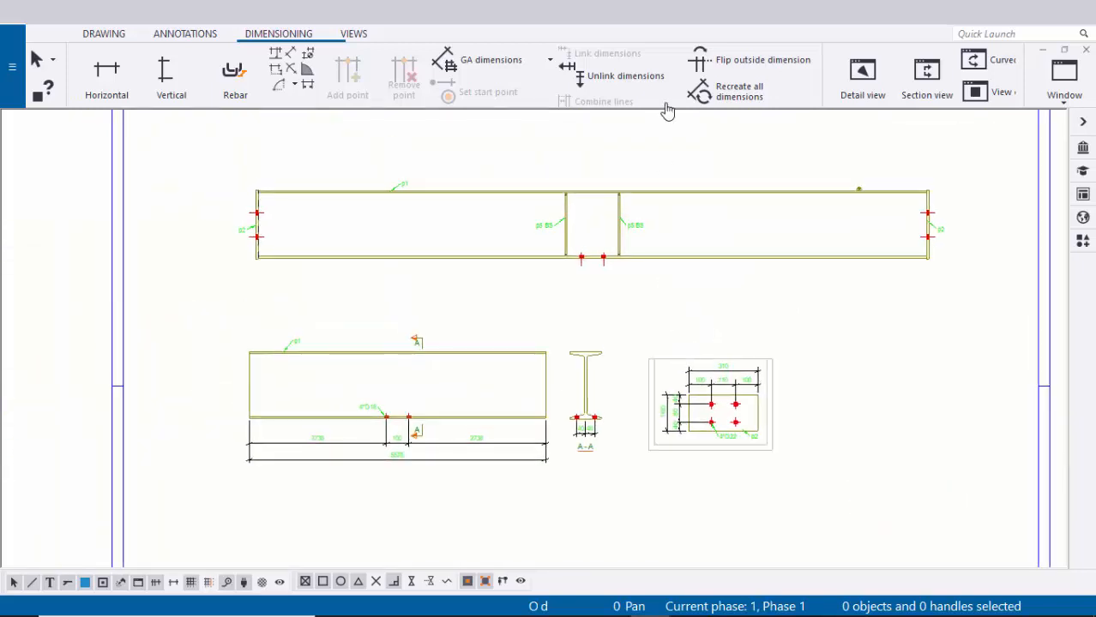
scroll(374, 383, up, 4)
scroll(326, 375, up, 1)
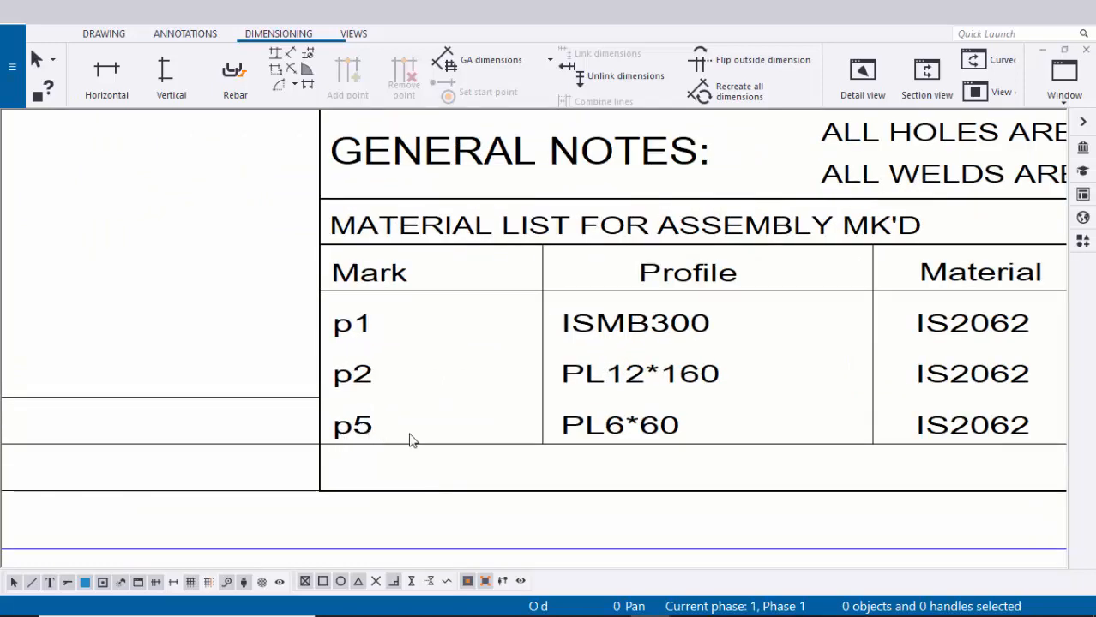
scroll(409, 441, down, 2)
scroll(572, 399, down, 3)
- Create single-part views of the left p5 plate from the main beam view
middle_drag(529, 194, 540, 384)
middle_drag(539, 163, 525, 417)
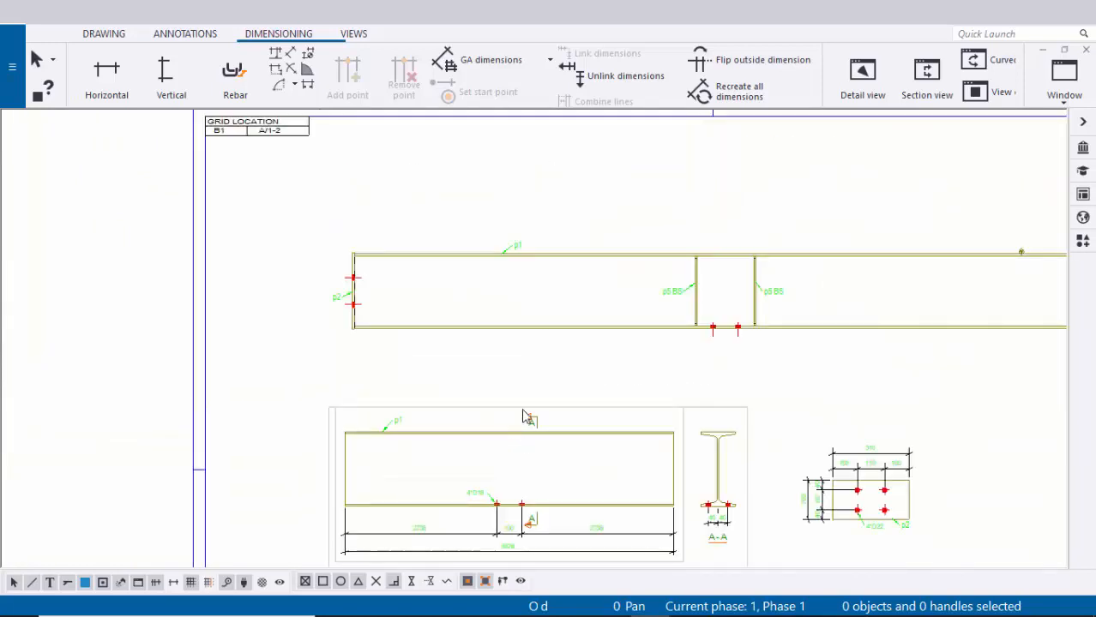
scroll(502, 384, up, 2)
scroll(565, 387, up, 5)
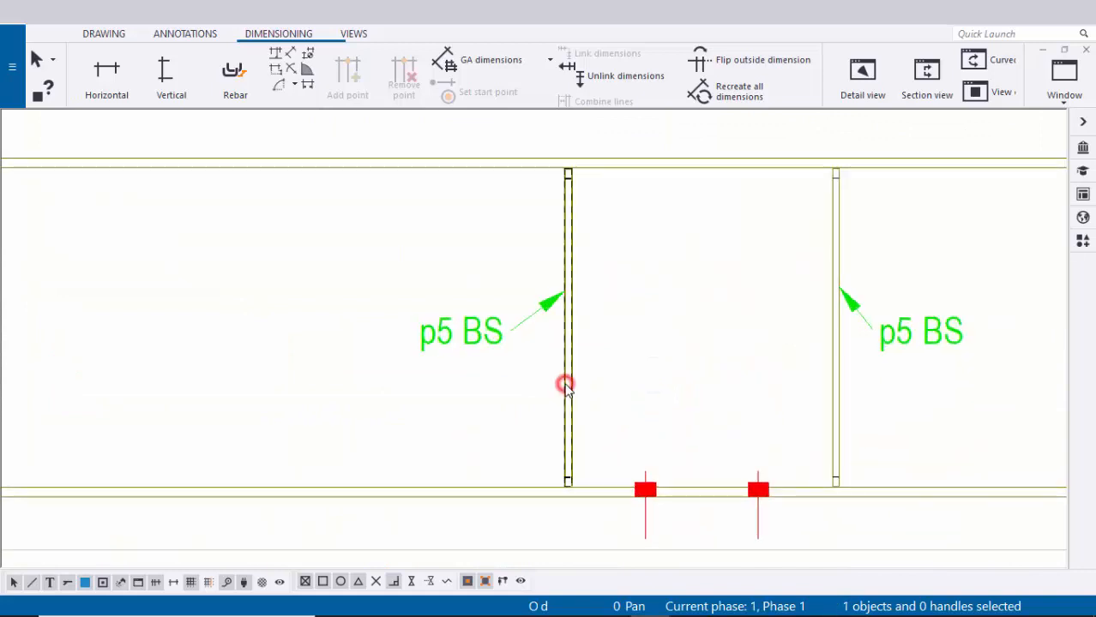
right_click(566, 388)
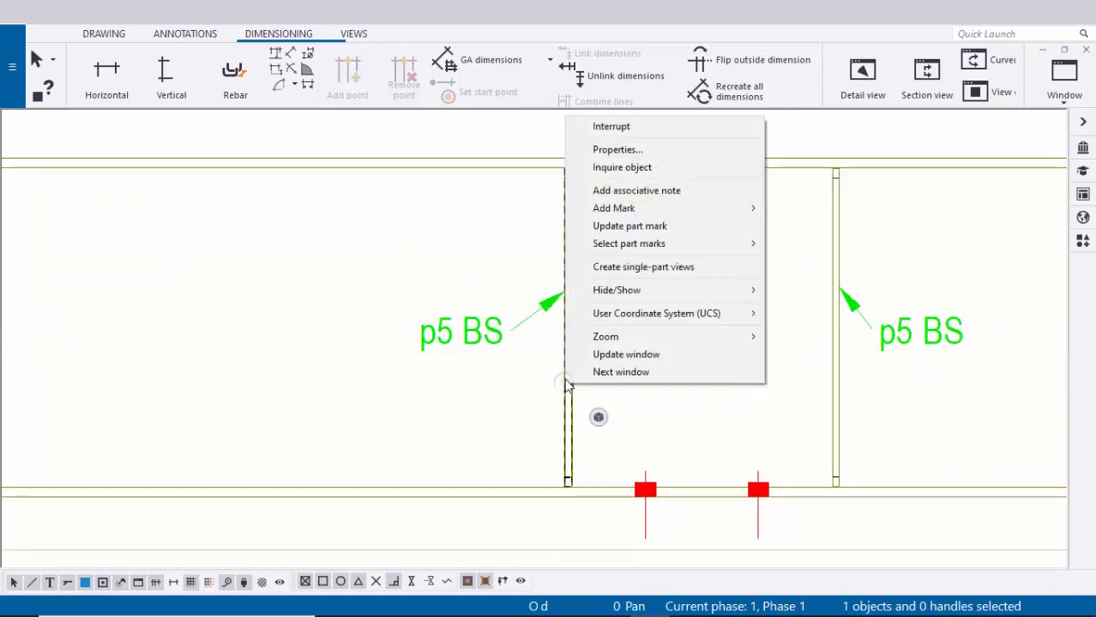
click(678, 268)
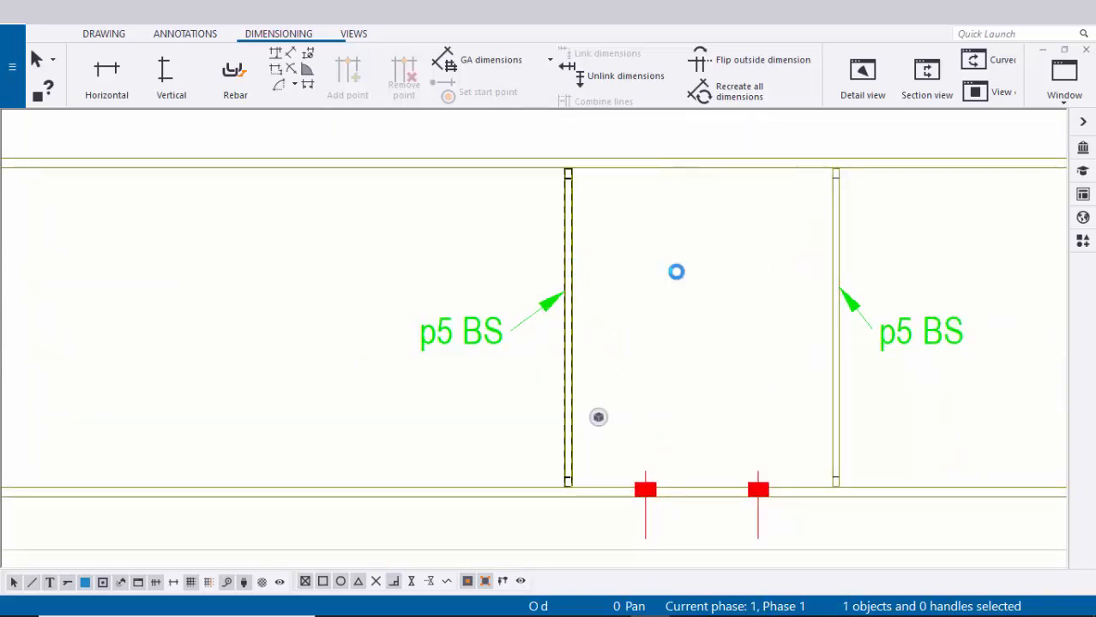
scroll(677, 272, down, 15)
middle_drag(732, 270, 664, 130)
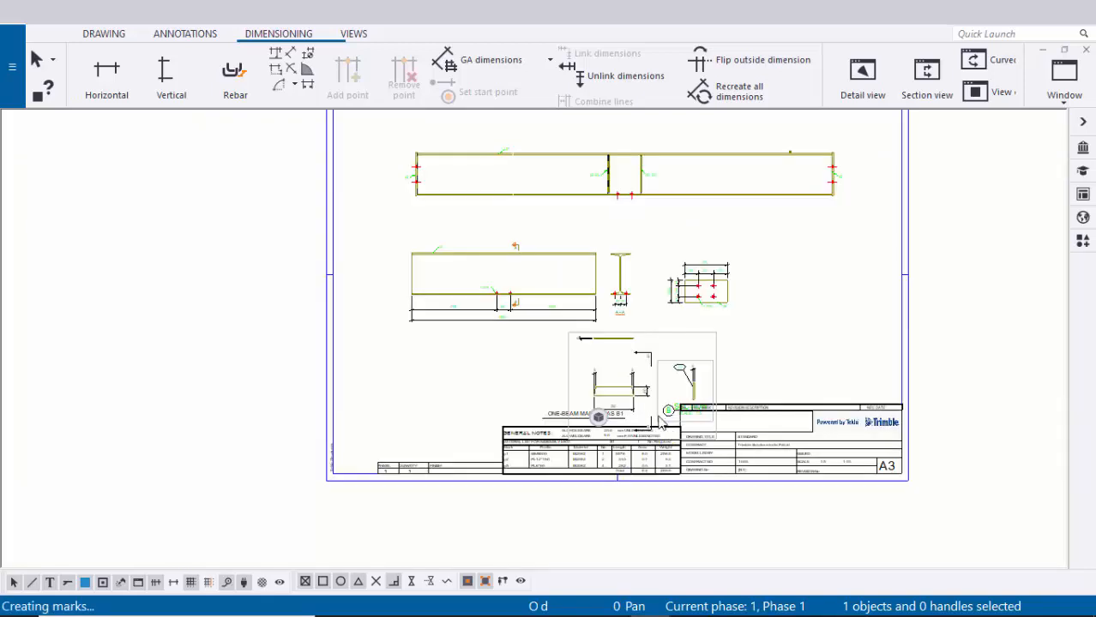
- Move the new p5 single-part views away from the title block to the free space beside the end plate p2 view
scroll(662, 422, up, 5)
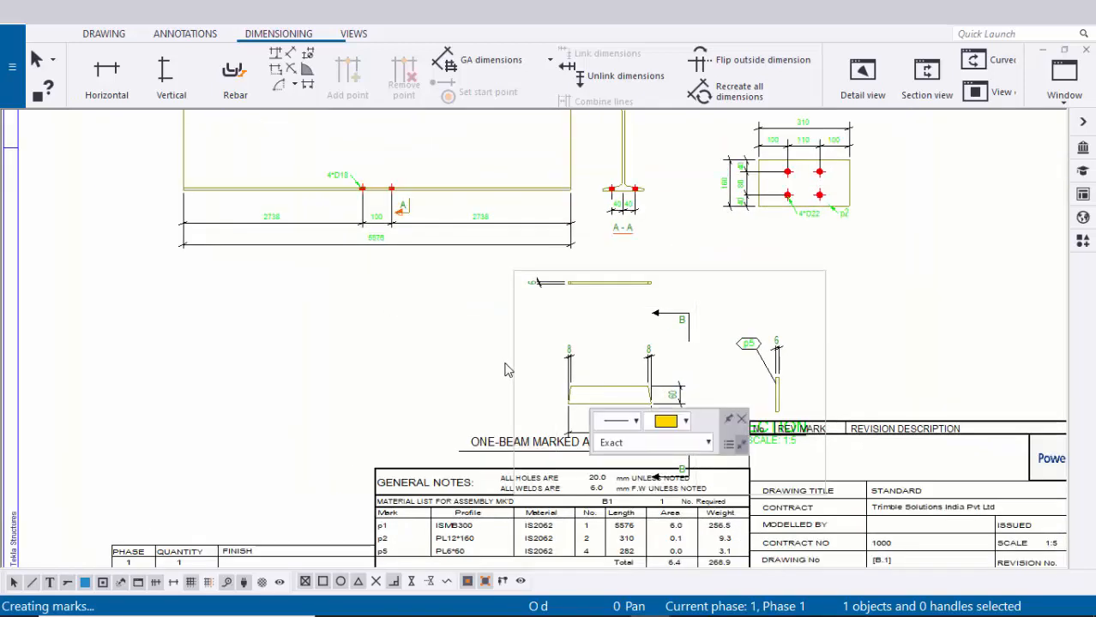
scroll(506, 370, down, 3)
drag(512, 378, 850, 257)
- Delete the section B view from the p5 single-part views
scroll(897, 343, up, 5)
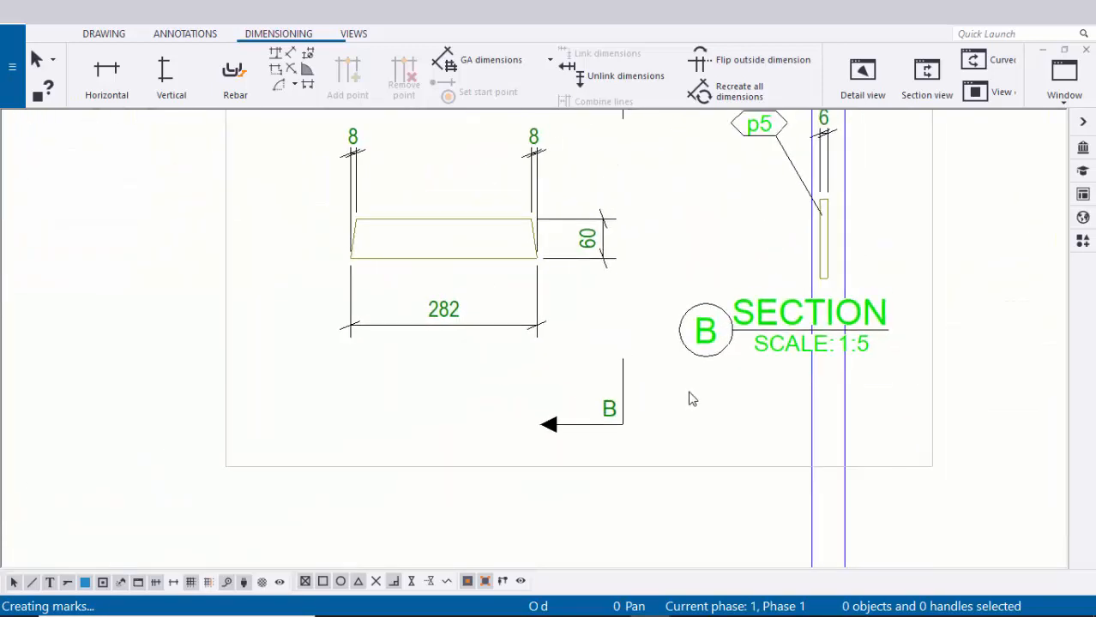
click(705, 388)
key(Delete)
scroll(722, 375, down, 3)
middle_drag(691, 370, 701, 541)
scroll(598, 316, up, 3)
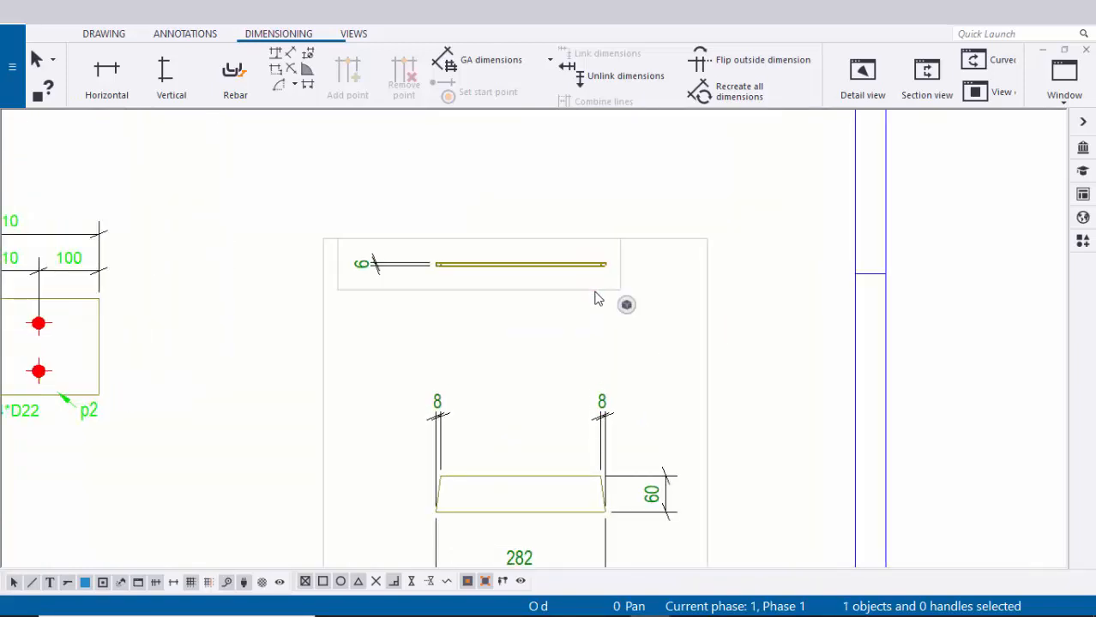
- Delete the plan view of plate p5, the thin edge view above its front view
key(Delete)
scroll(516, 422, down, 1)
scroll(516, 421, up, 3)
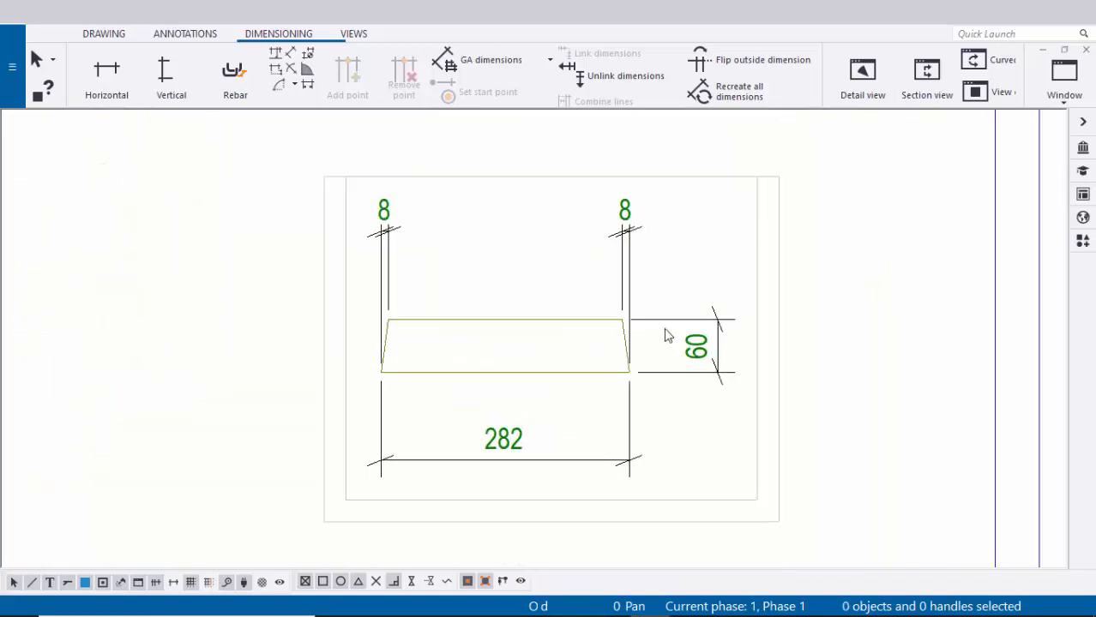
- Delete all automatic dimensions from the p5 front view: both slope offsets, the height and the overall length
scroll(392, 271, up, 1)
middle_drag(524, 255, 530, 284)
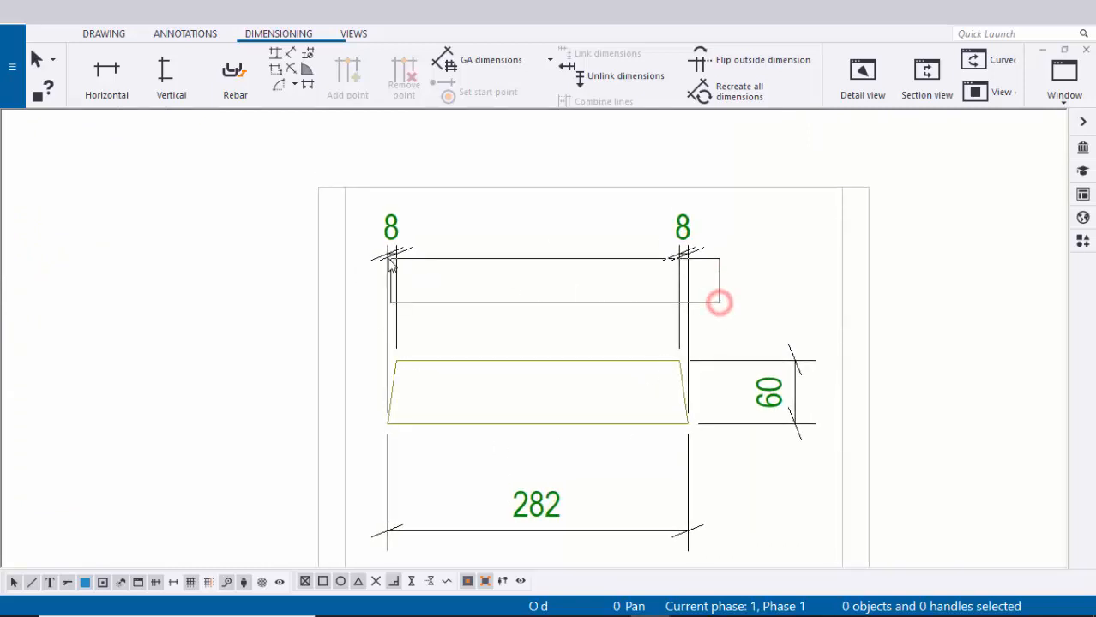
drag(390, 262, 392, 263)
key(Delete)
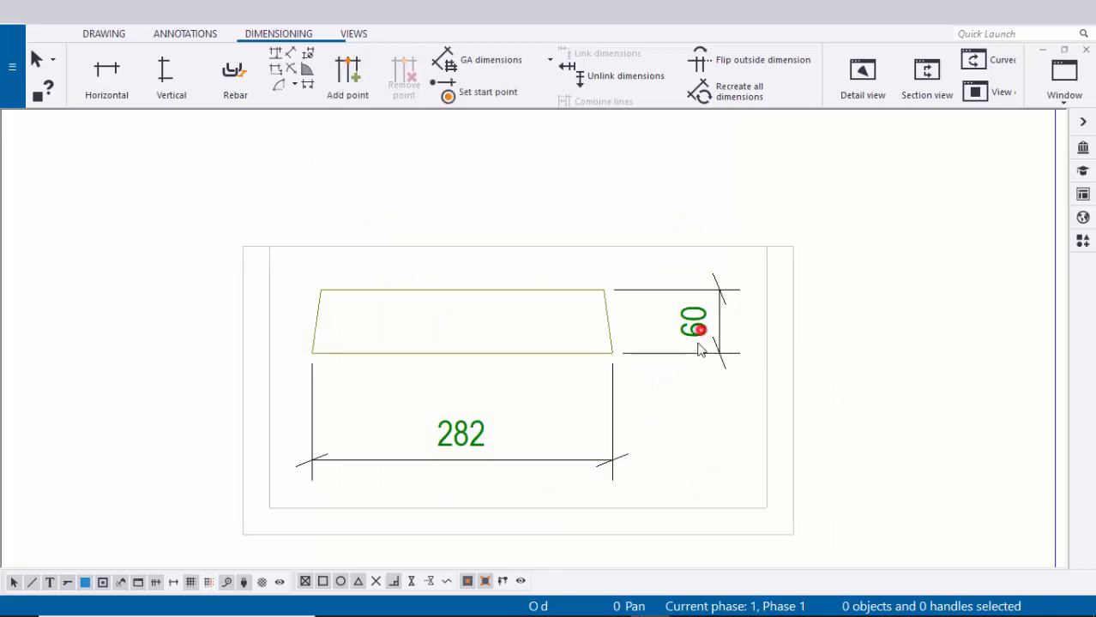
key(Delete)
click(611, 427)
key(Delete)
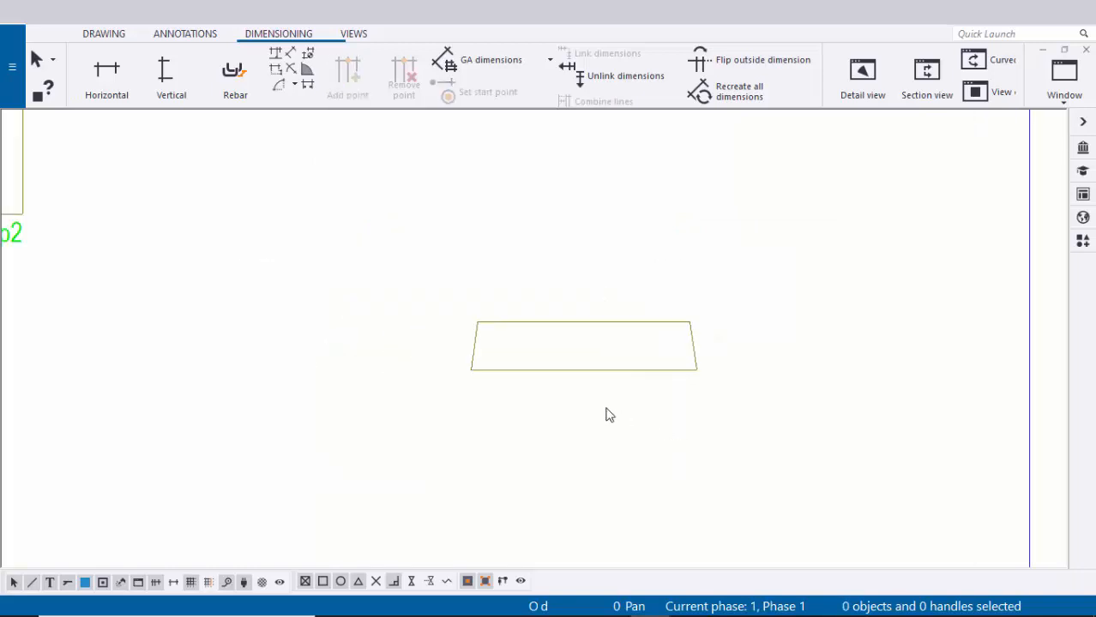
- Add a part mark to plate p5 in its front view using the applied mark properties
scroll(539, 369, up, 1)
middle_drag(569, 356, 554, 393)
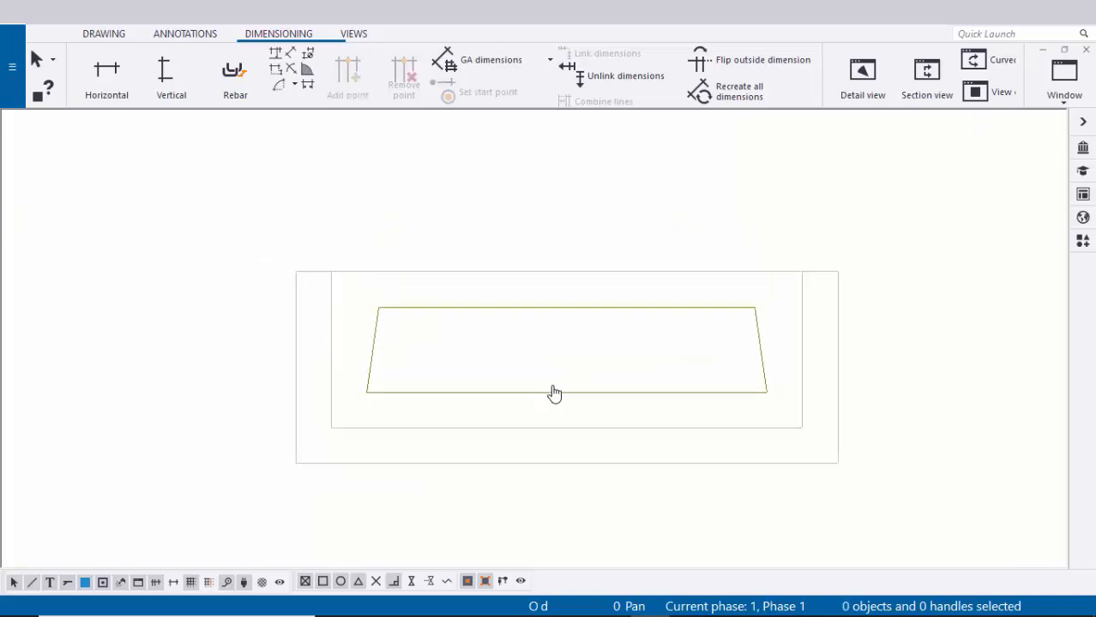
middle_drag(546, 336, 510, 352)
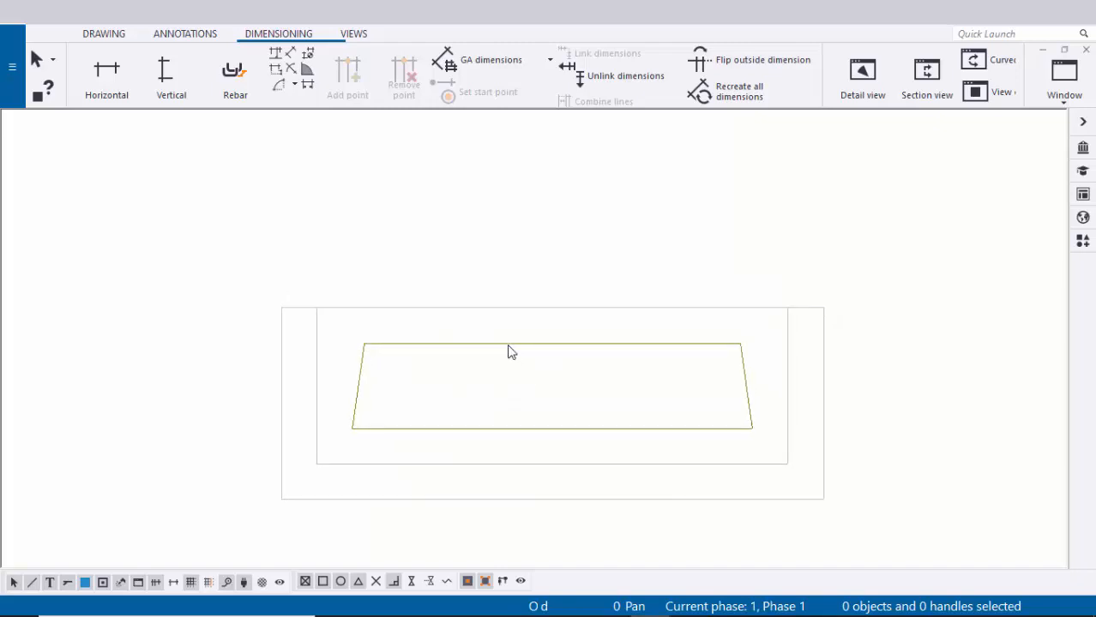
right_click(505, 346)
mouse_move(533, 434)
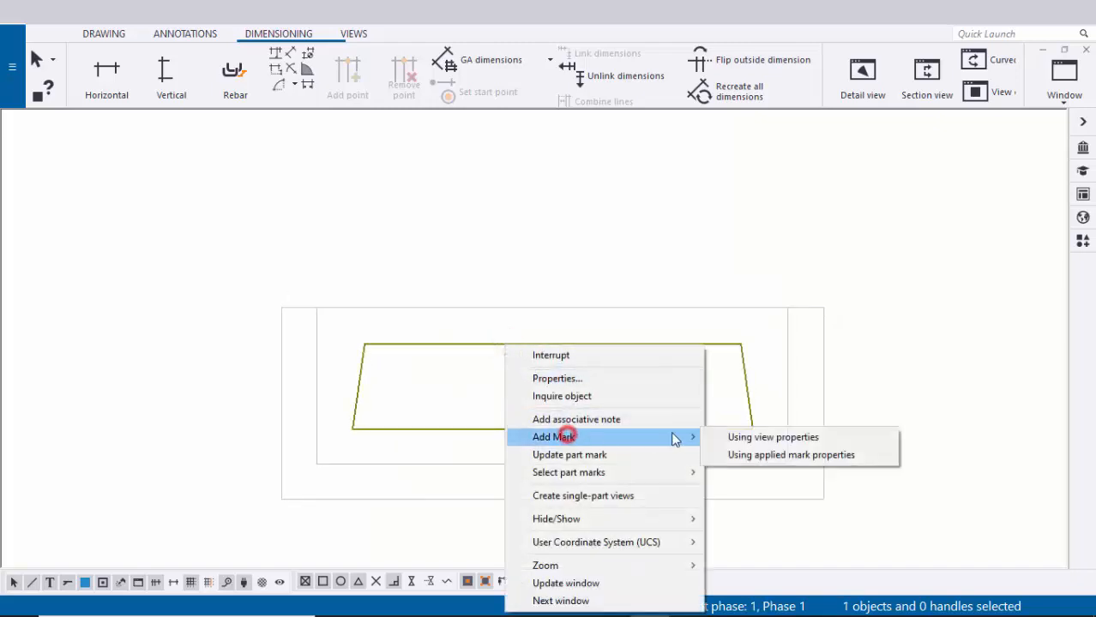
click(728, 457)
- Move the p5 part mark to just above the plate's upper edge, near its middle
click(375, 214)
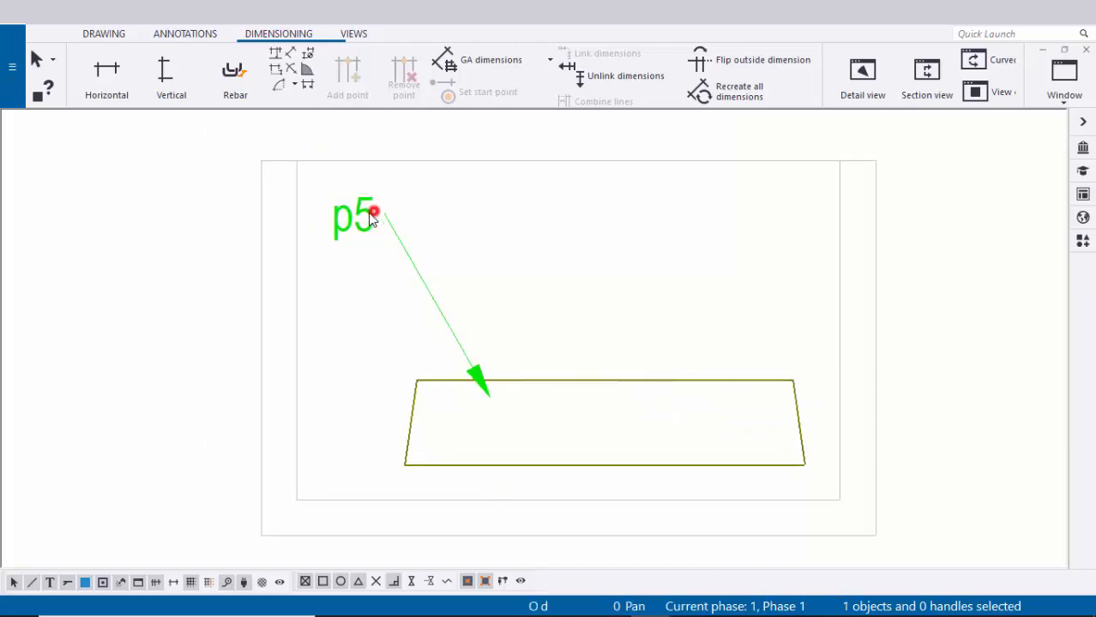
drag(381, 220, 600, 334)
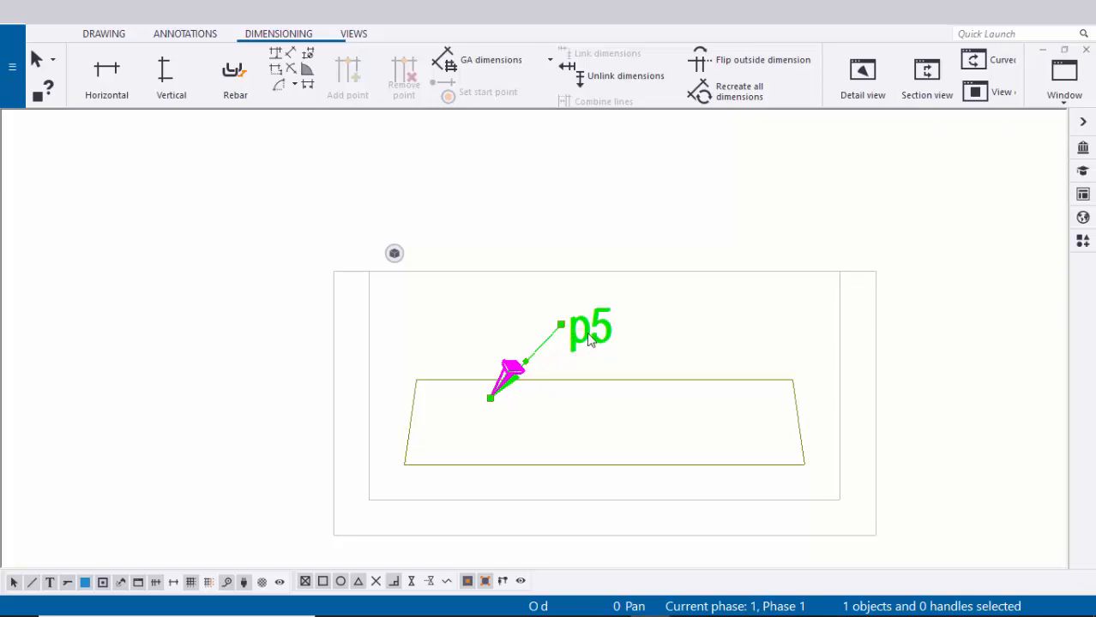
mouse_move(588, 341)
mouse_down()
mouse_move(595, 324)
mouse_move(600, 337)
mouse_up()
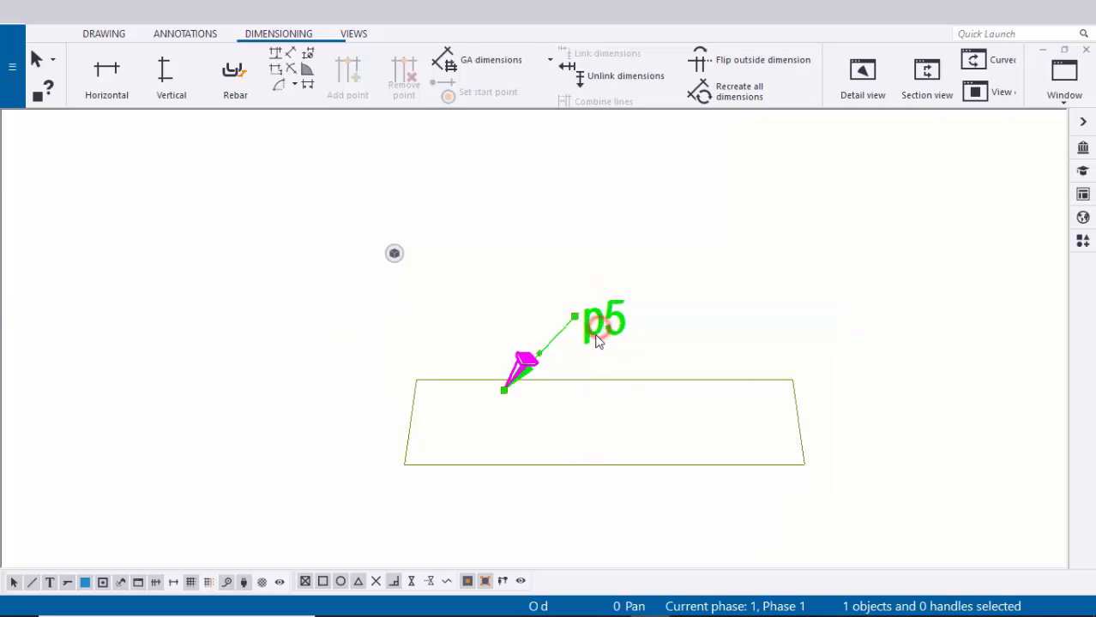
click(682, 325)
scroll(681, 331, down, 1)
mouse_move(660, 338)
middle_down()
mouse_move(665, 347)
mouse_move(587, 278)
middle_up()
scroll(513, 395, up, 1)
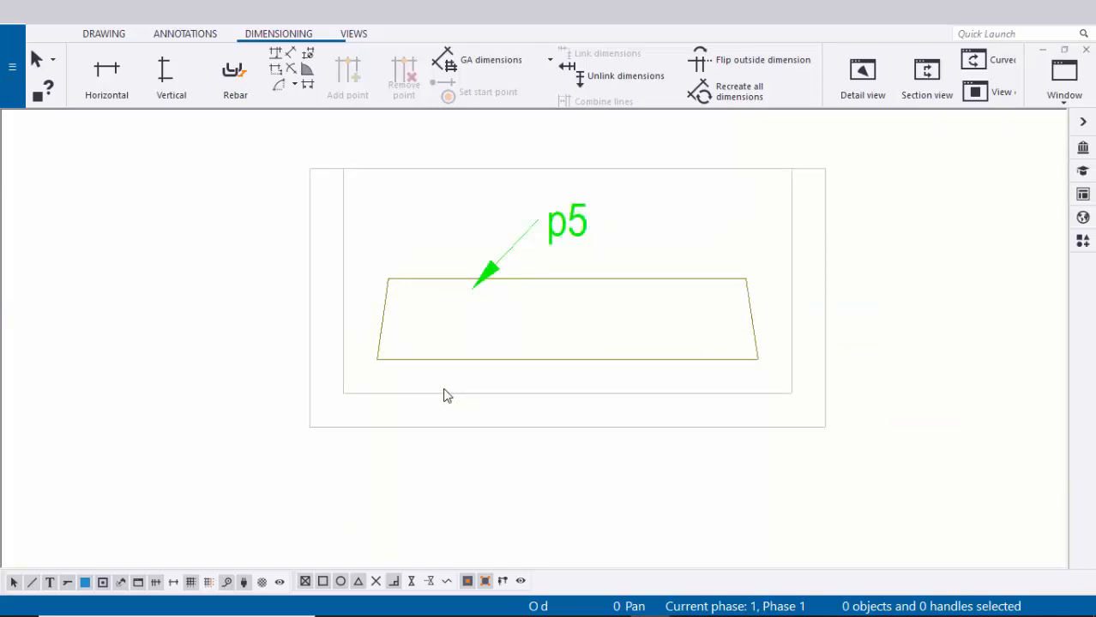
- Add a horizontal dimension for the full length of plate p5 below its lower edge
click(107, 92)
middle_drag(376, 364, 360, 354)
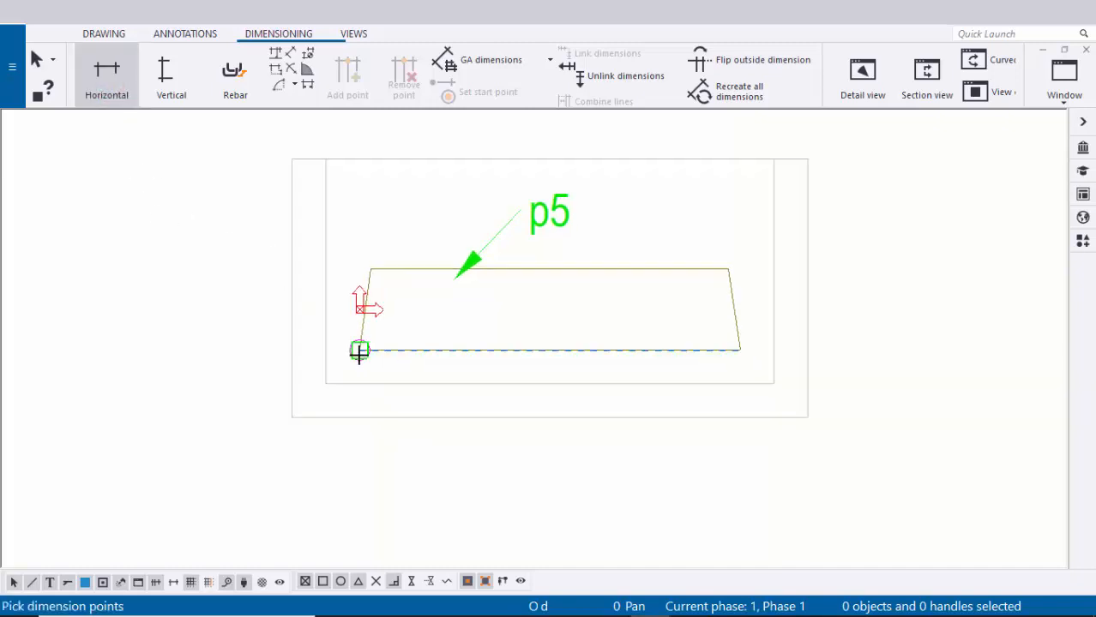
scroll(358, 352, up, 1)
click(357, 348)
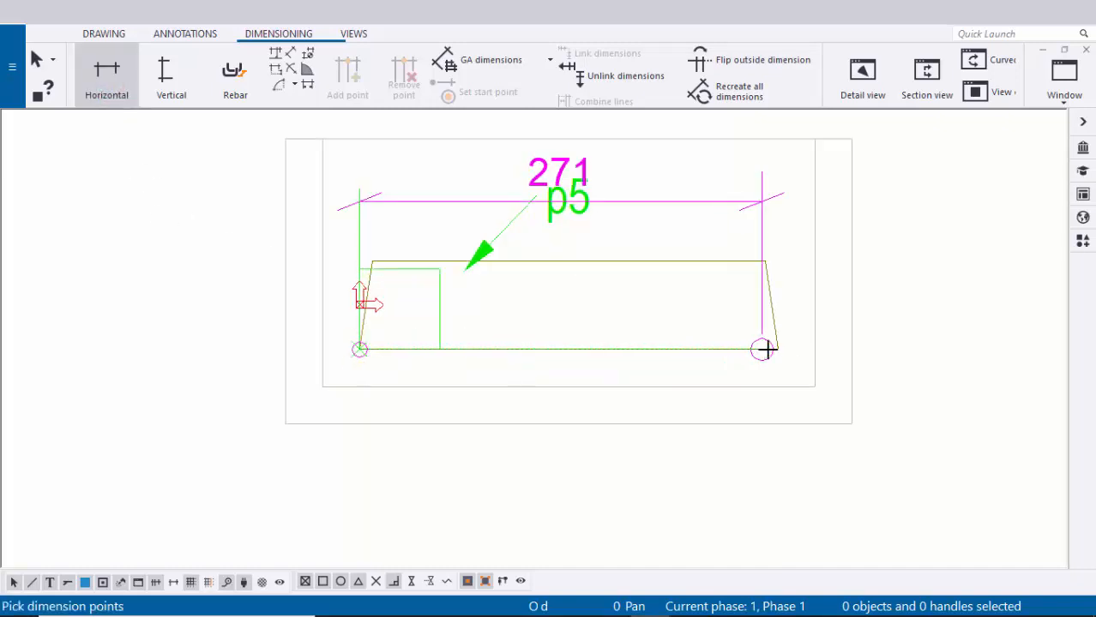
click(777, 349)
middle_drag(703, 408, 703, 371)
middle_click(664, 402)
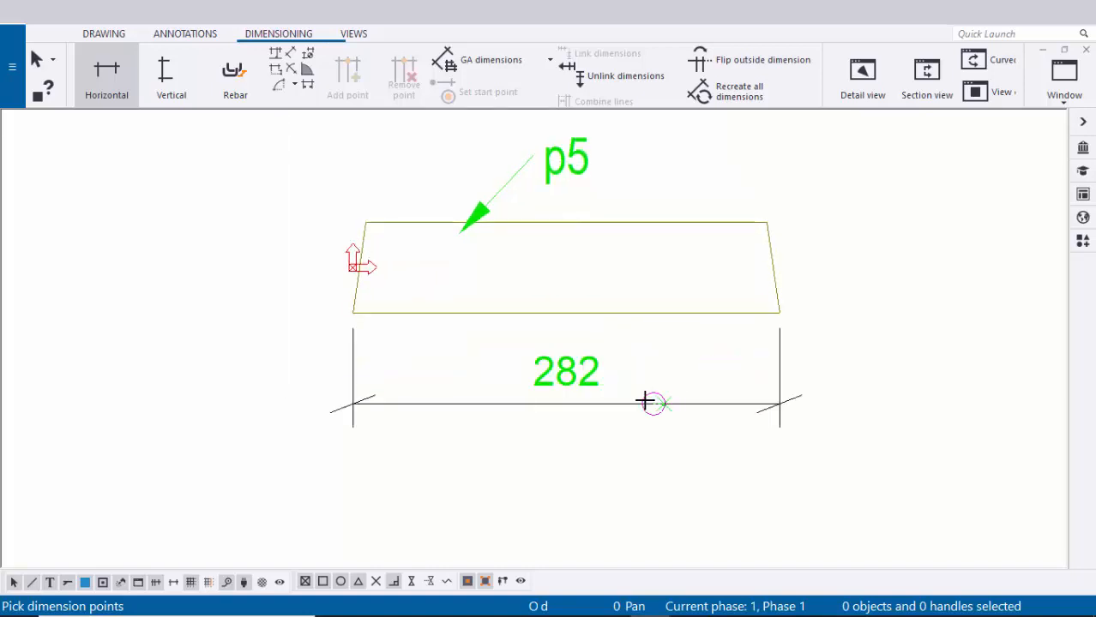
- Add a vertical dimension for the height of plate p5 on its left side and end the dimension command
scroll(489, 403, down, 2)
middle_drag(548, 374, 553, 369)
middle_drag(438, 350, 486, 386)
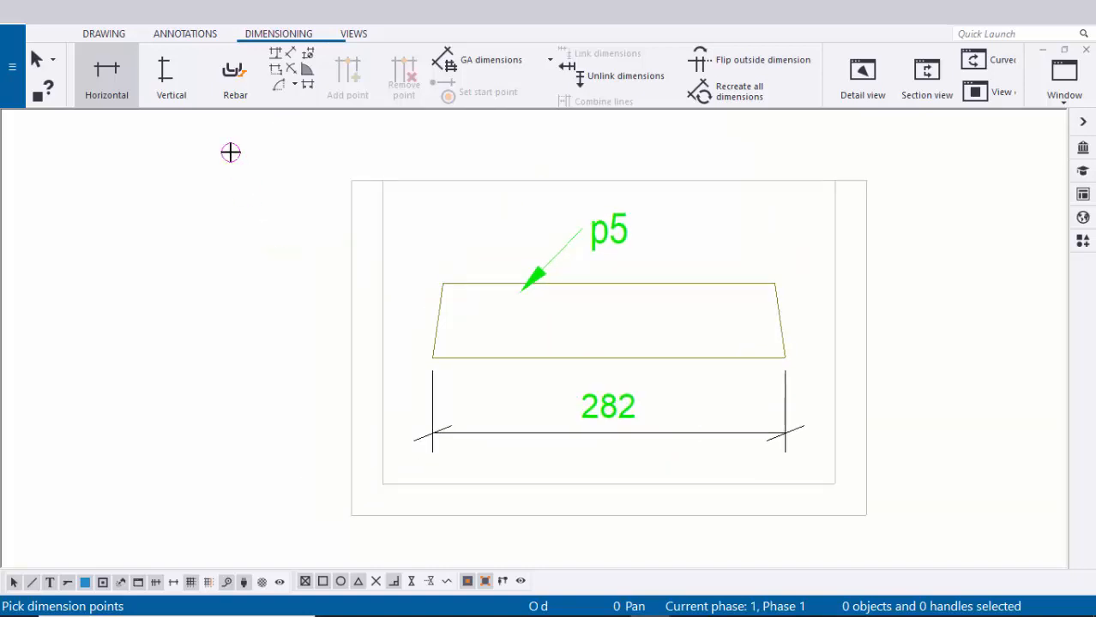
click(171, 86)
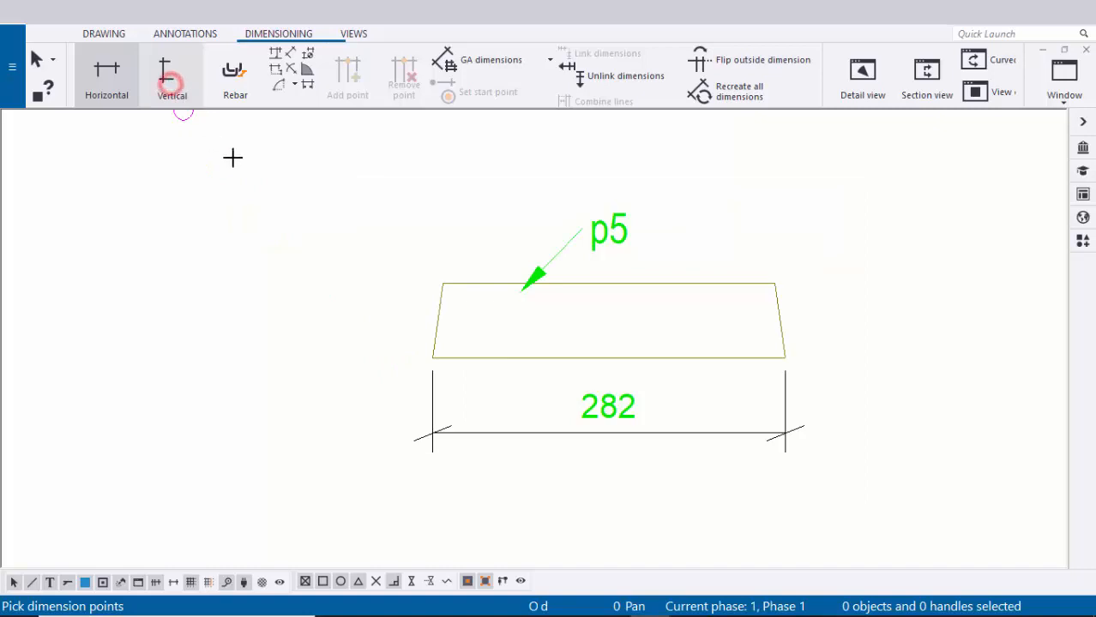
scroll(404, 355, up, 2)
click(438, 349)
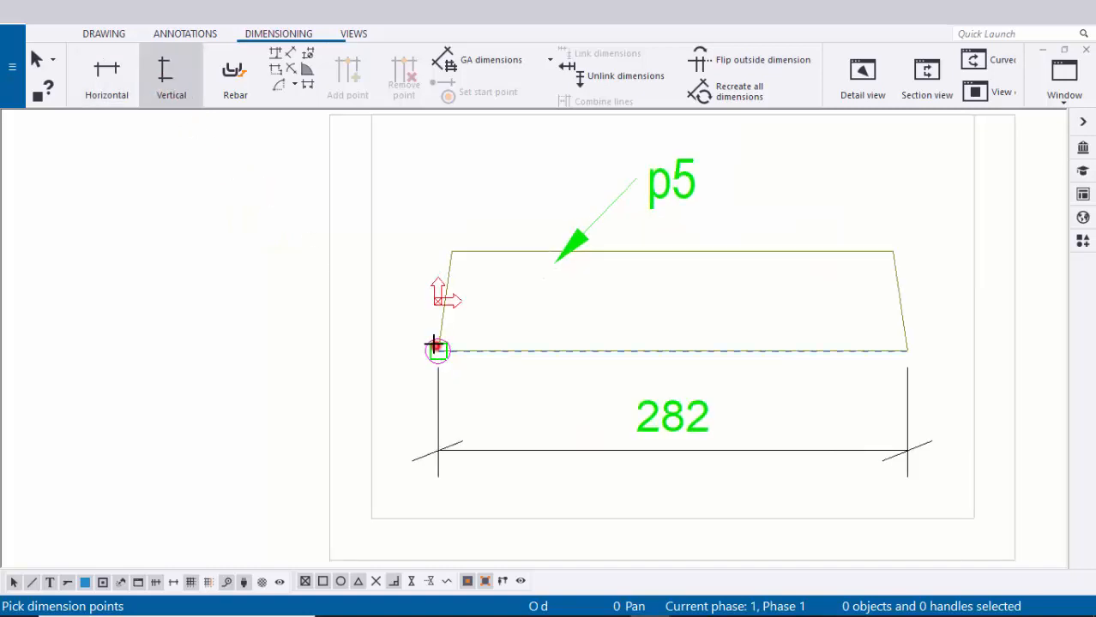
click(452, 251)
click(347, 274)
scroll(369, 274, down, 1)
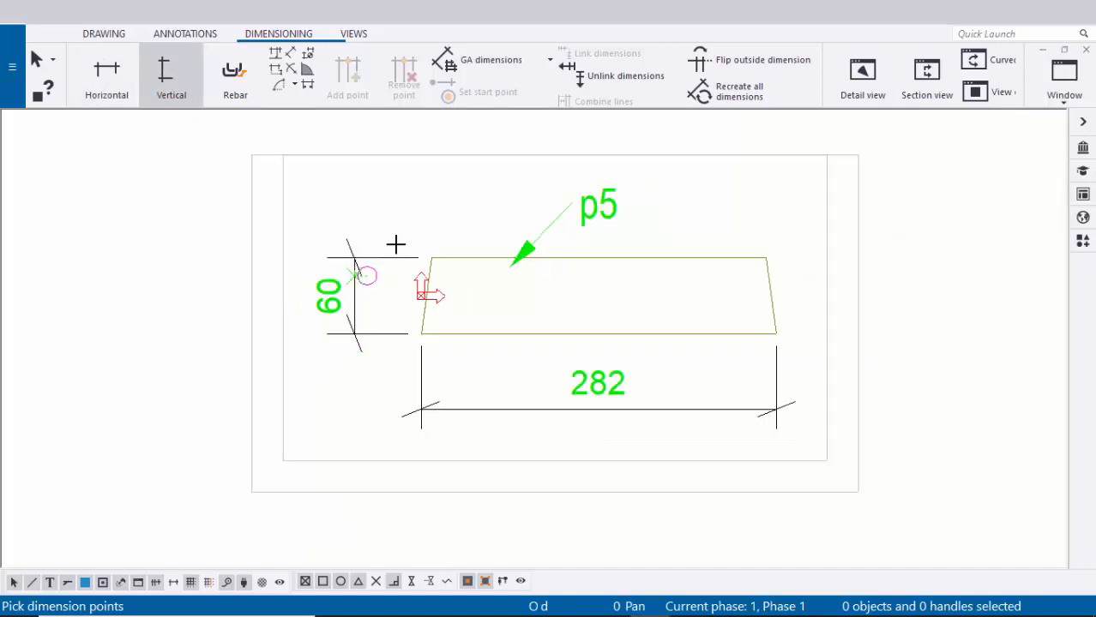
right_click(418, 193)
click(433, 204)
- Add a horizontal dimension above plate p5 for the offset of its sloped left edge
scroll(384, 342, up, 2)
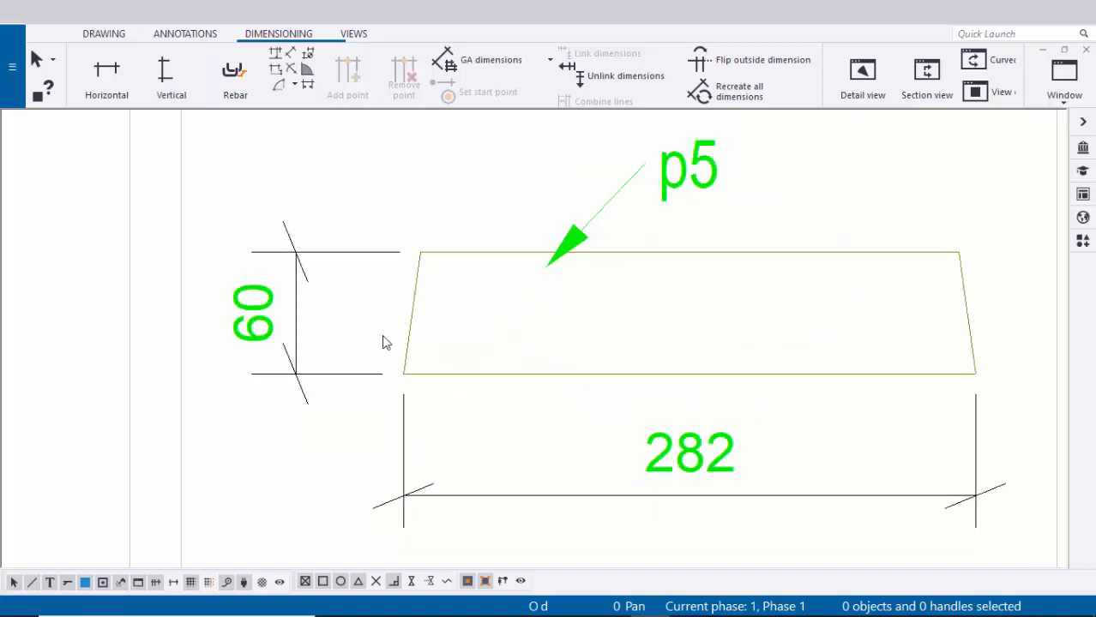
middle_drag(420, 309, 399, 375)
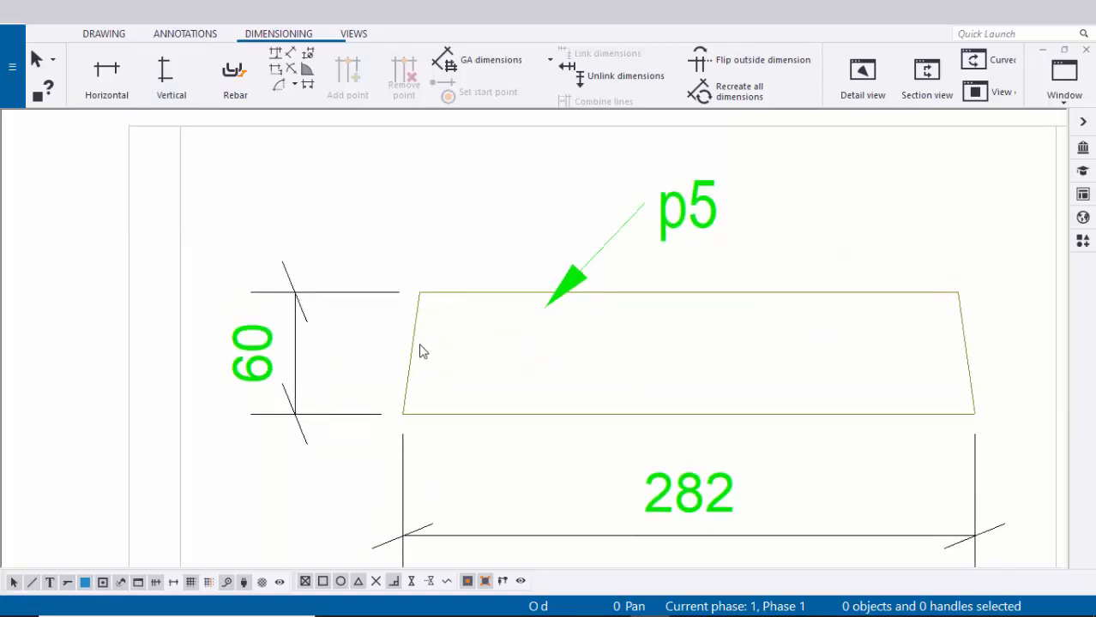
click(108, 86)
scroll(404, 416, up, 2)
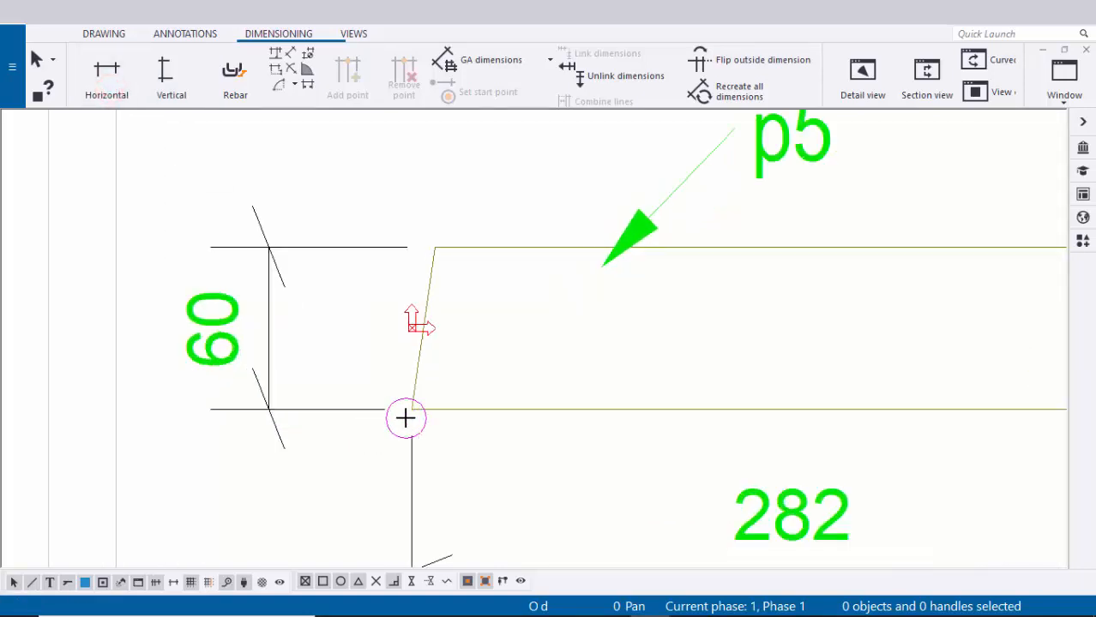
click(411, 410)
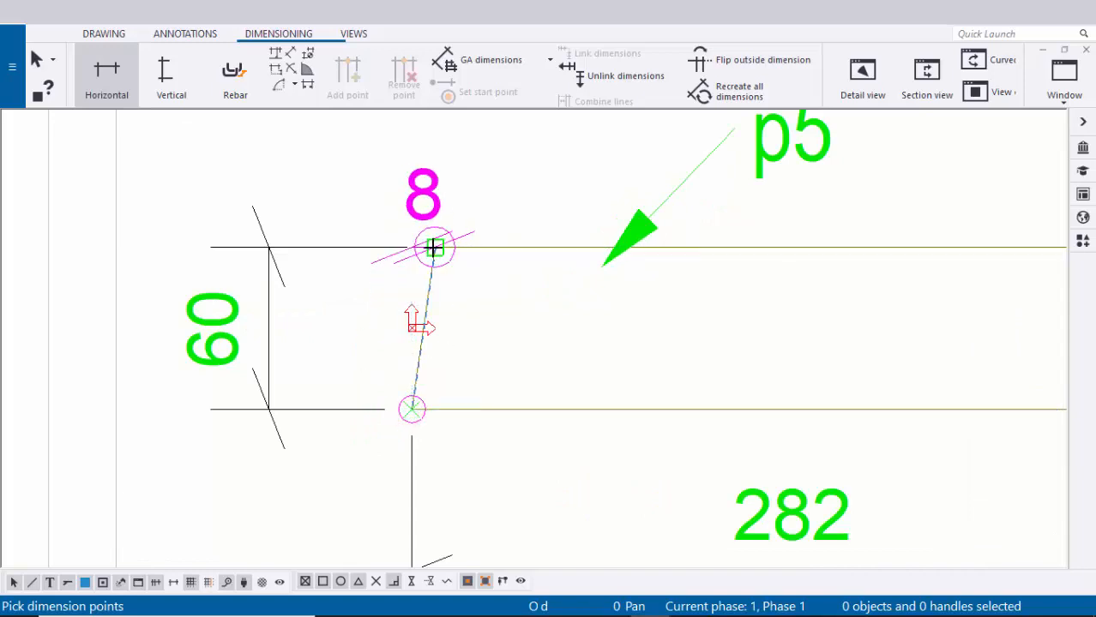
click(435, 247)
middle_drag(438, 289, 425, 381)
middle_click(404, 252)
- Add a horizontal dimension above plate p5 for the offset of its sloped right edge and end the command
scroll(418, 276, down, 2)
middle_drag(818, 362, 608, 337)
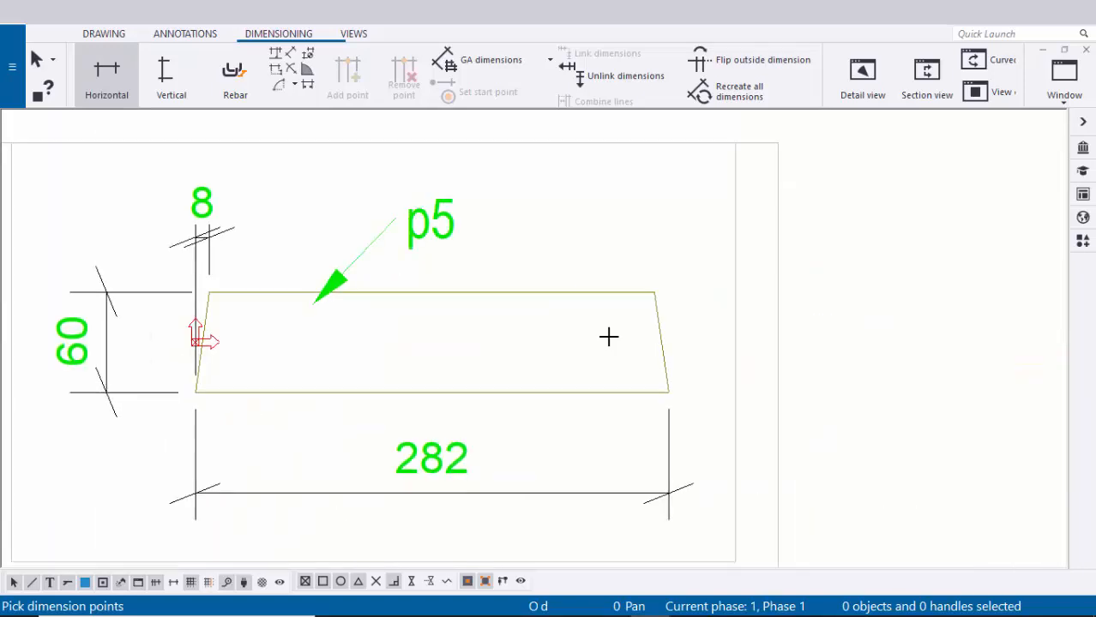
scroll(659, 386, up, 2)
click(656, 406)
middle_drag(638, 256, 636, 307)
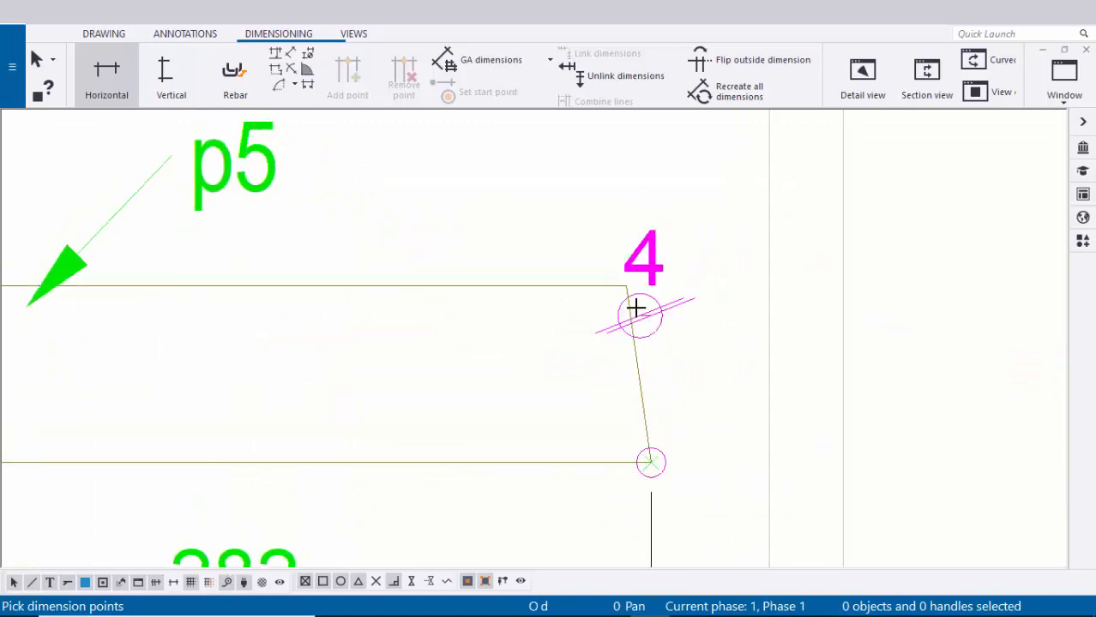
middle_drag(643, 264, 629, 330)
middle_click(637, 282)
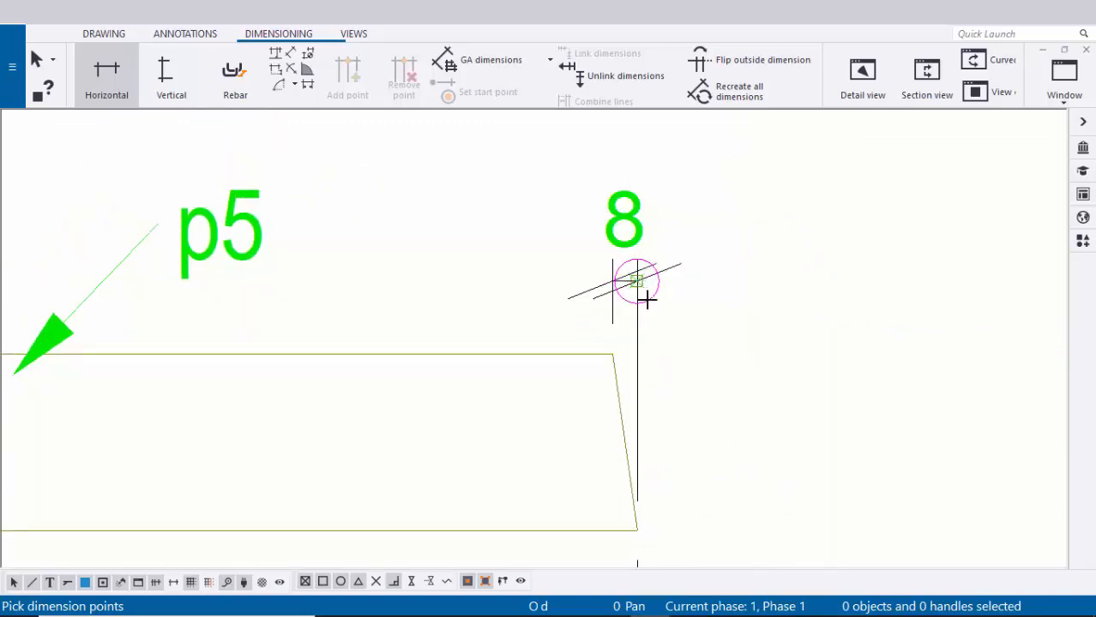
scroll(673, 301, down, 2)
right_click(789, 256)
click(798, 260)
scroll(534, 303, down, 1)
scroll(315, 286, up, 2)
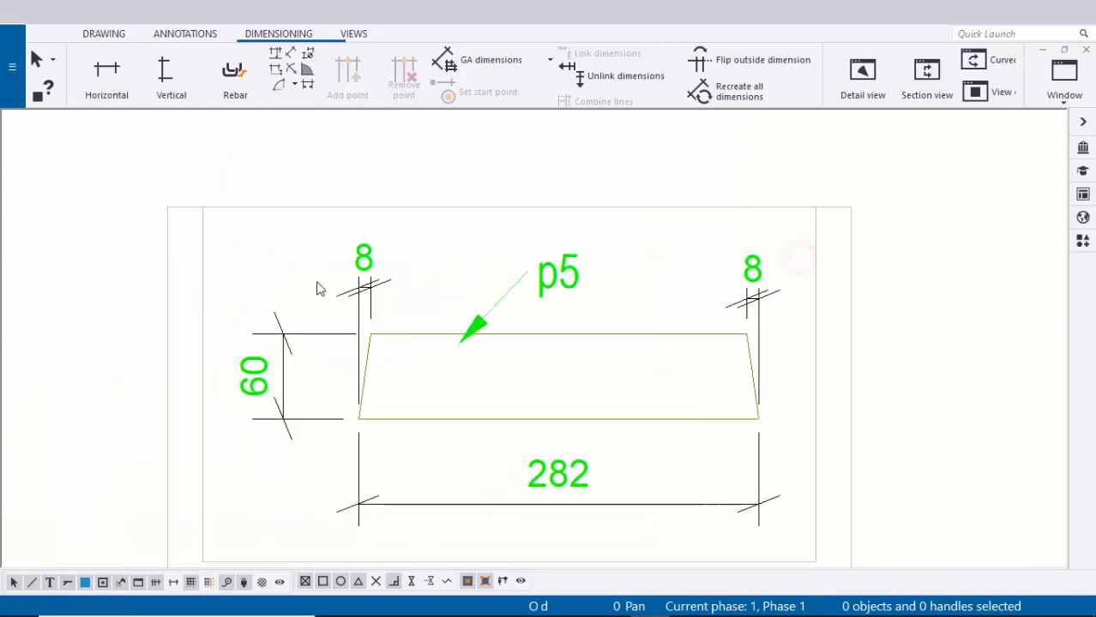
- Move the p5 mark text slightly closer to the plate's upper edge
click(380, 258)
click(470, 259)
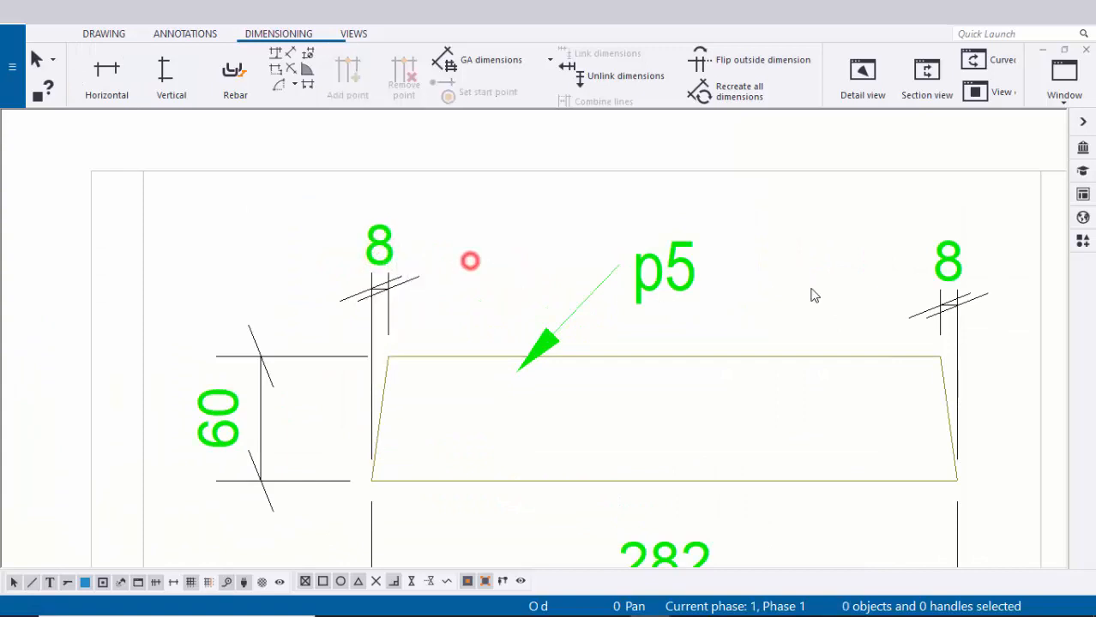
scroll(812, 293, down, 1)
middle_drag(891, 292, 769, 289)
middle_drag(673, 319, 665, 296)
middle_drag(456, 389, 448, 333)
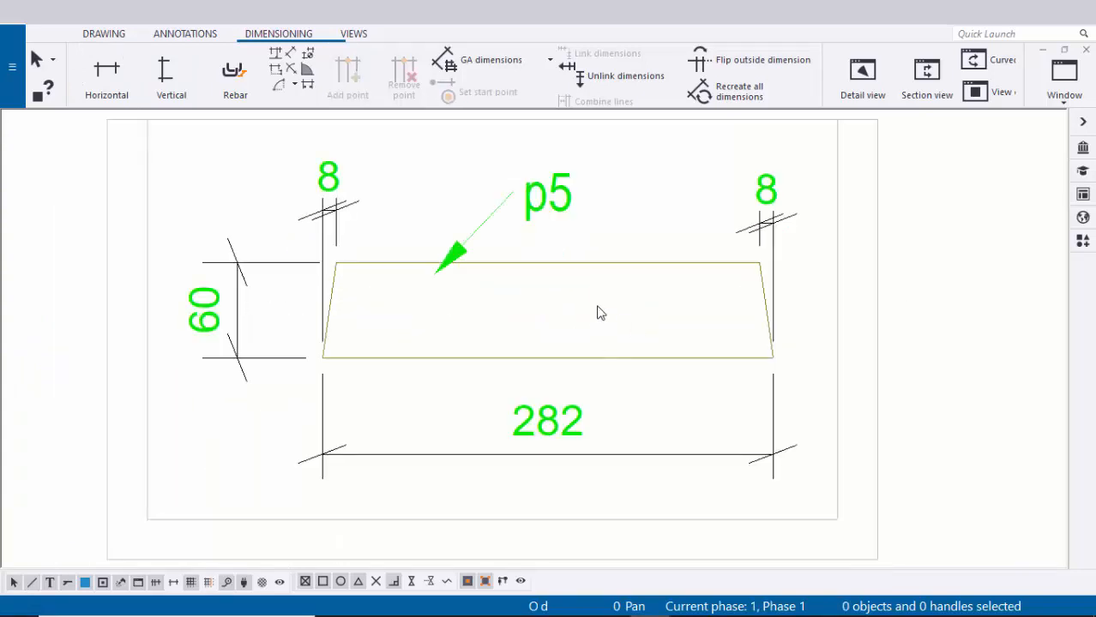
scroll(549, 275, up, 1)
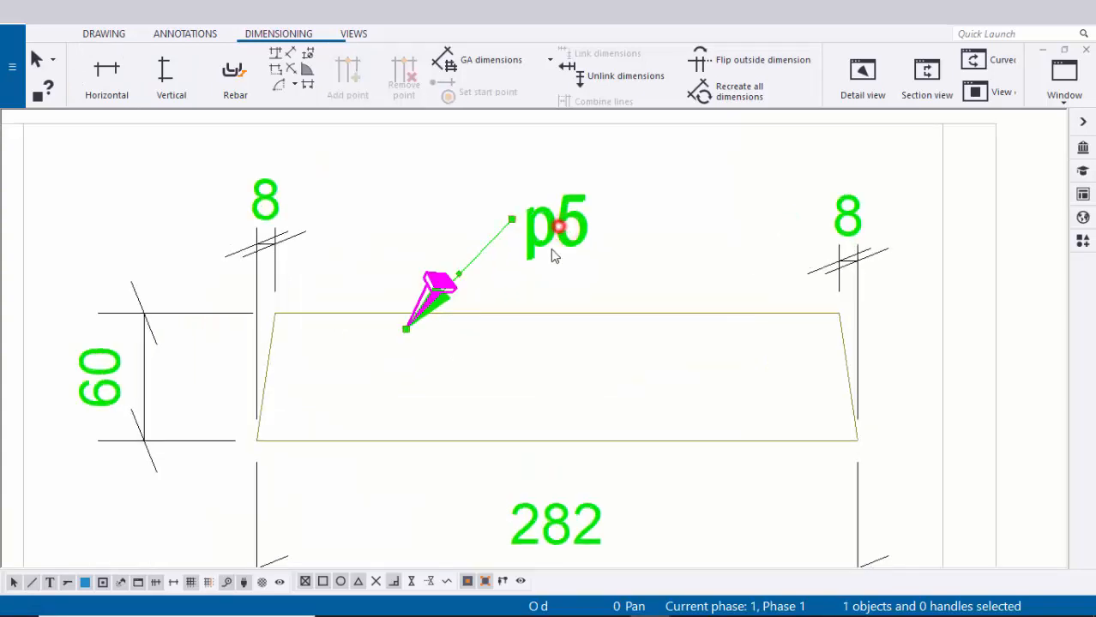
drag(553, 255, 543, 252)
click(644, 236)
scroll(636, 278, down, 2)
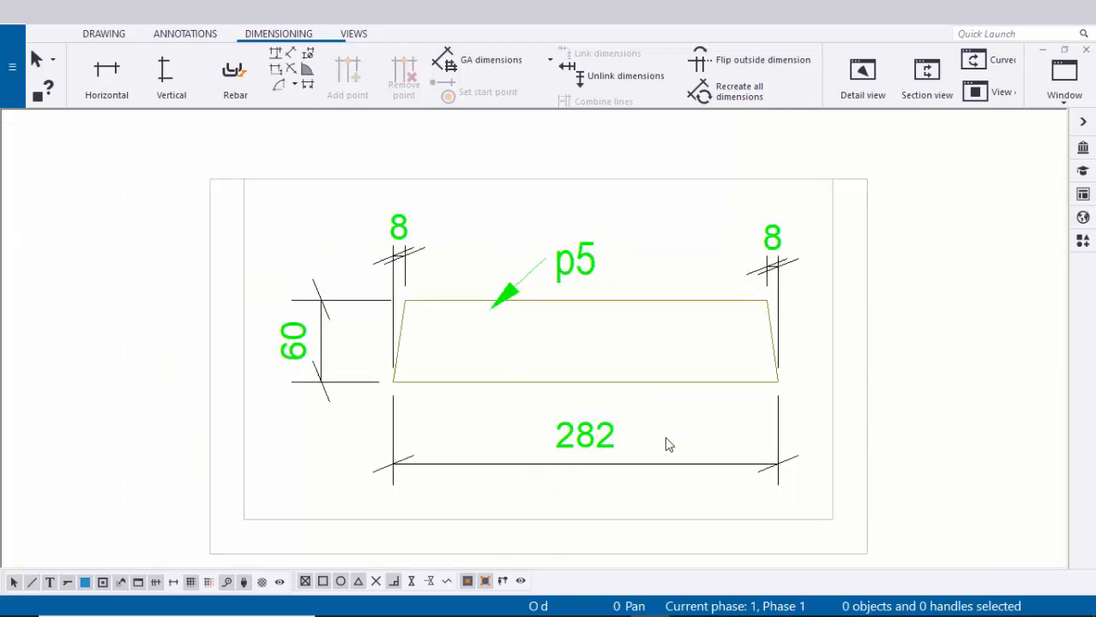
- Move the finished p5 view up and left so it sits beside the end plate p2 view
scroll(420, 269, up, 1)
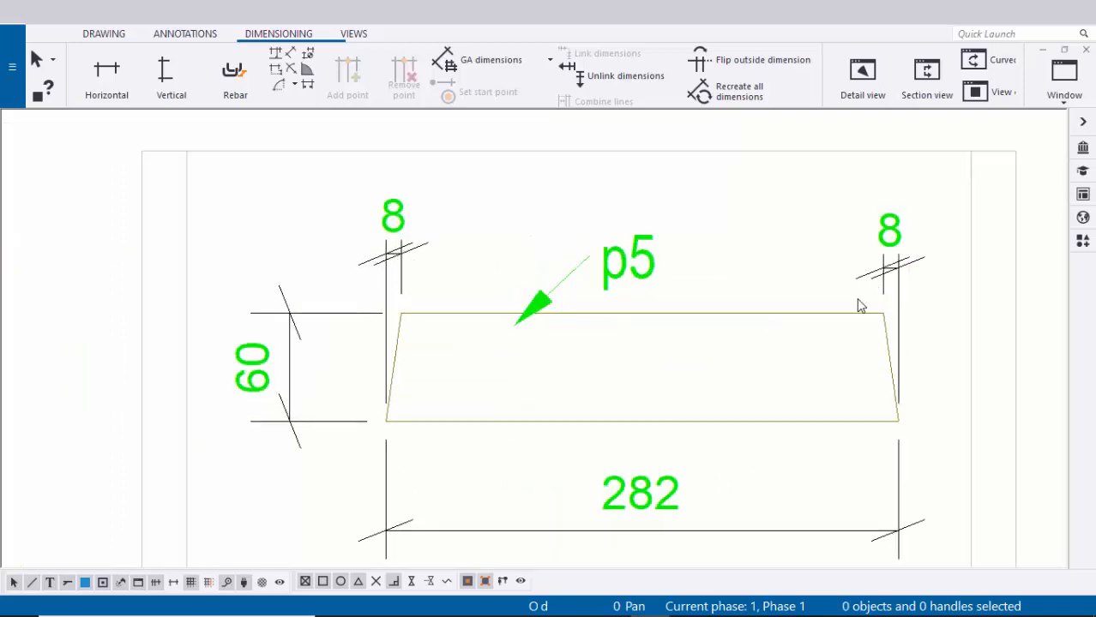
scroll(860, 306, down, 5)
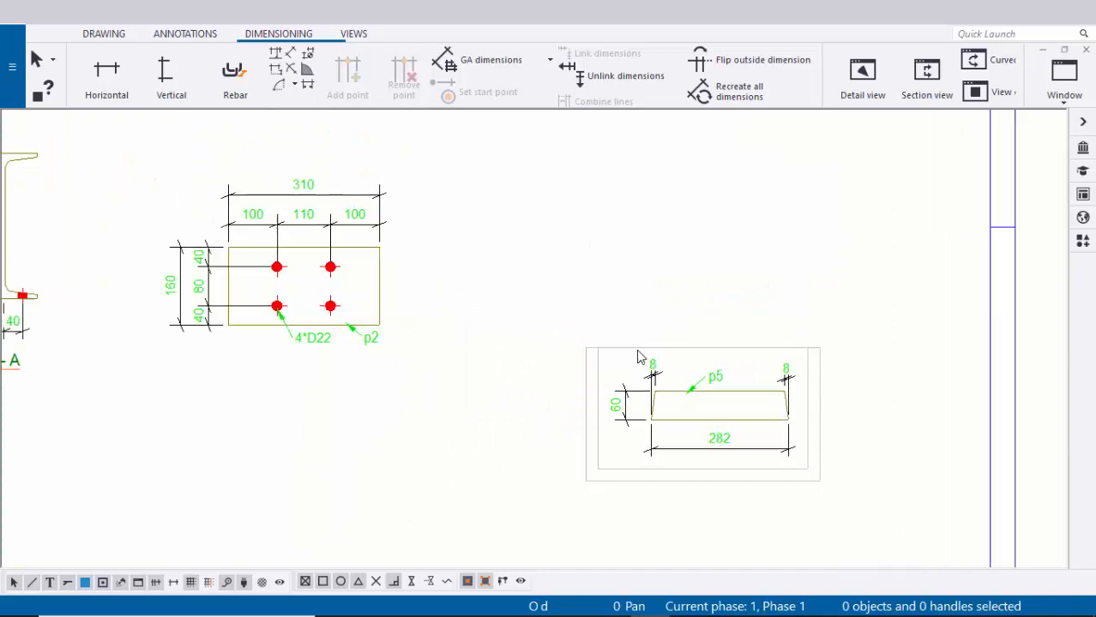
drag(618, 347, 467, 228)
click(863, 237)
- Check the arrangement and dimensions of the p1, p2 and p5 single-part views below the main beam view
scroll(790, 350, down, 3)
scroll(209, 389, up, 3)
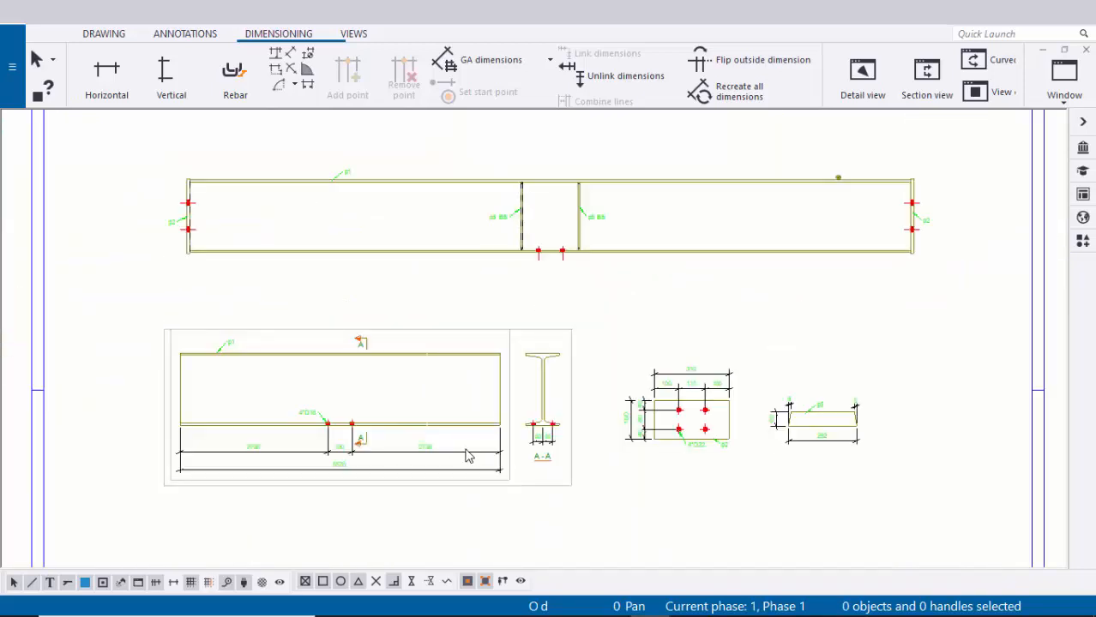
scroll(453, 390, down, 3)
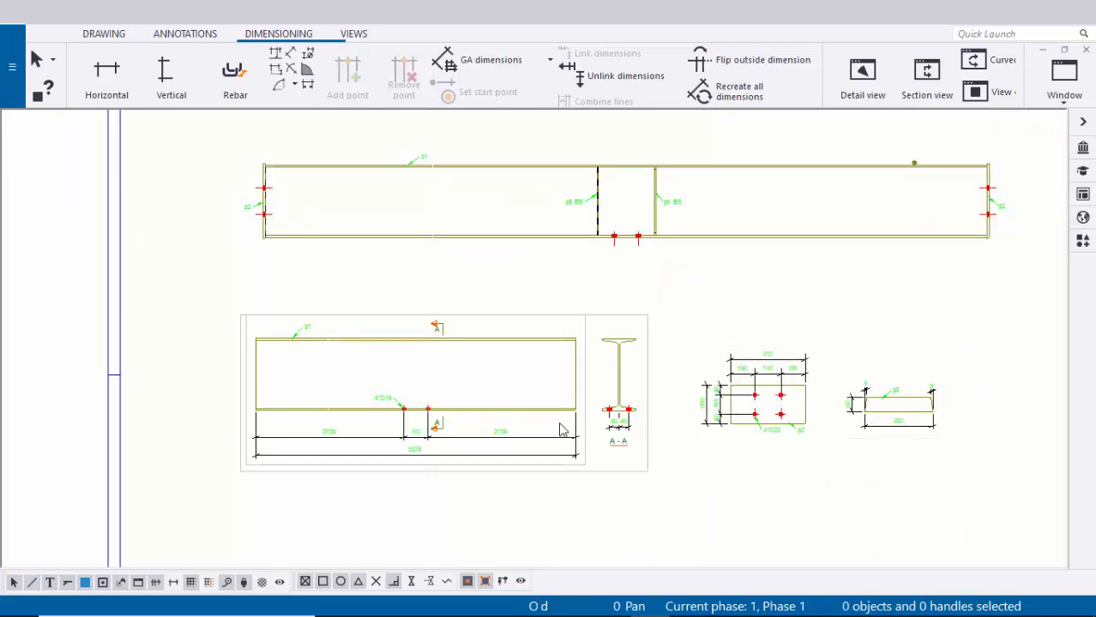
scroll(543, 369, up, 3)
middle_drag(900, 416, 709, 410)
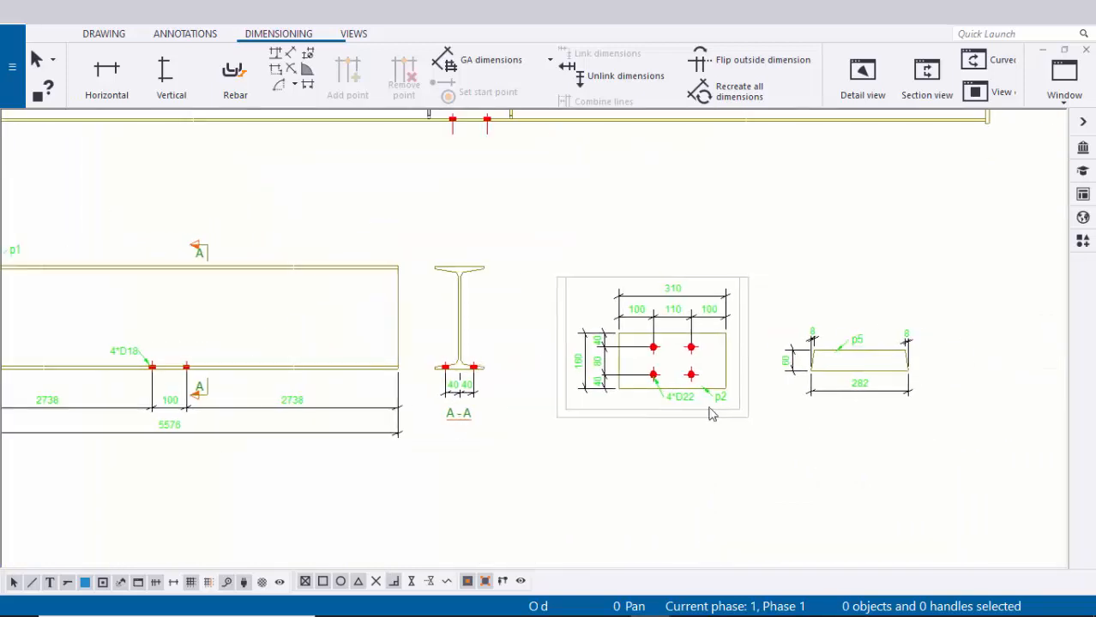
- Add an overall horizontal dimension above the main beam view between the outer faces of the two p2 end plates
scroll(720, 445, down, 2)
scroll(720, 445, down, 1)
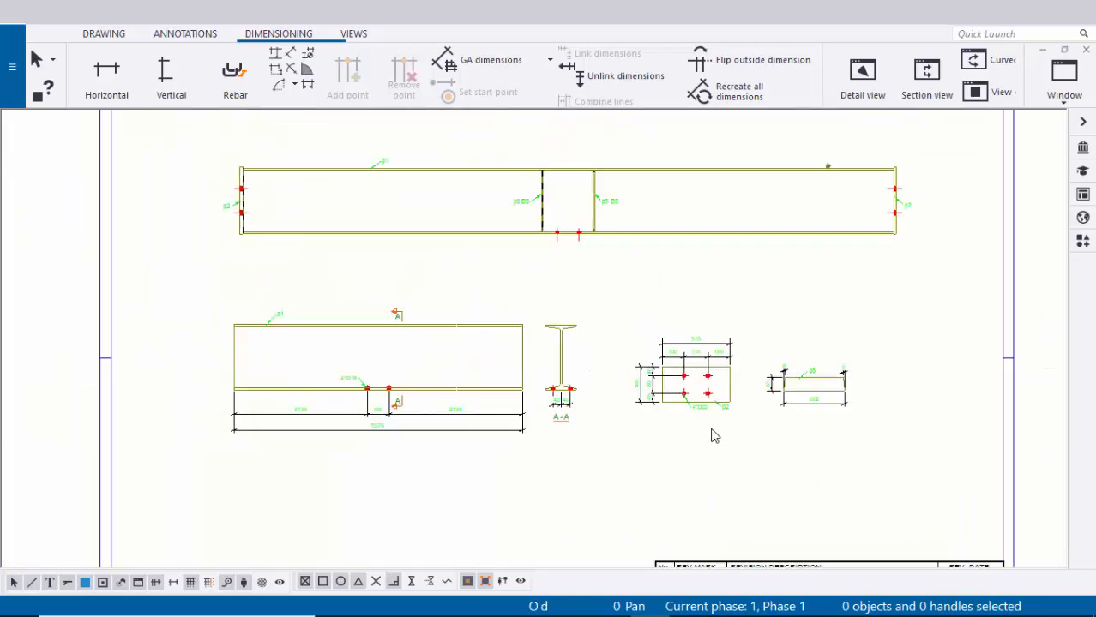
middle_drag(797, 364, 769, 442)
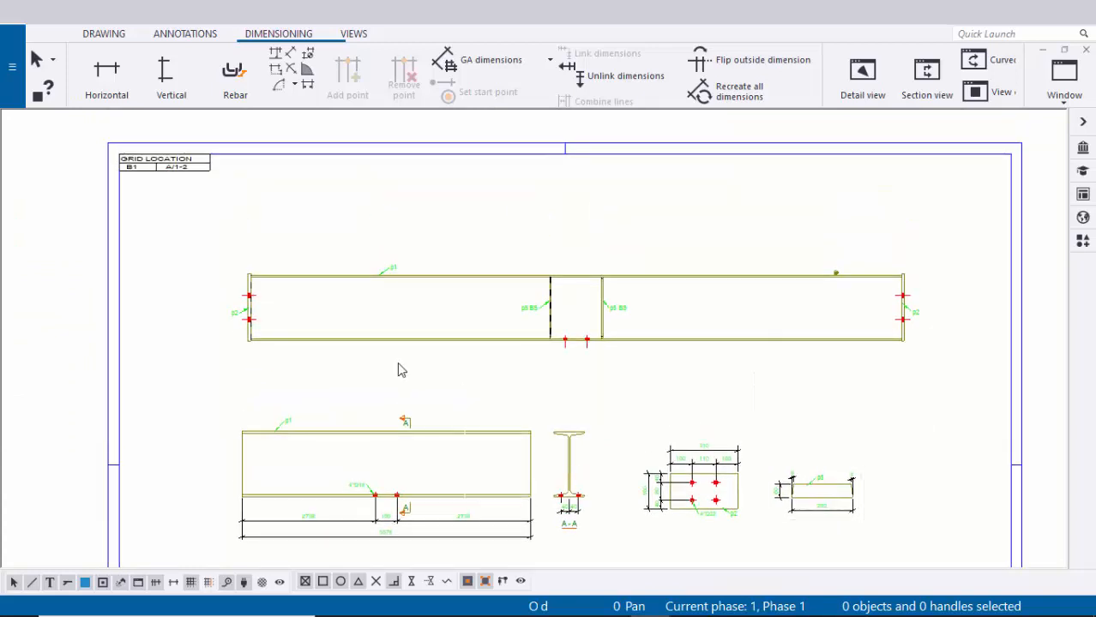
scroll(398, 370, up, 2)
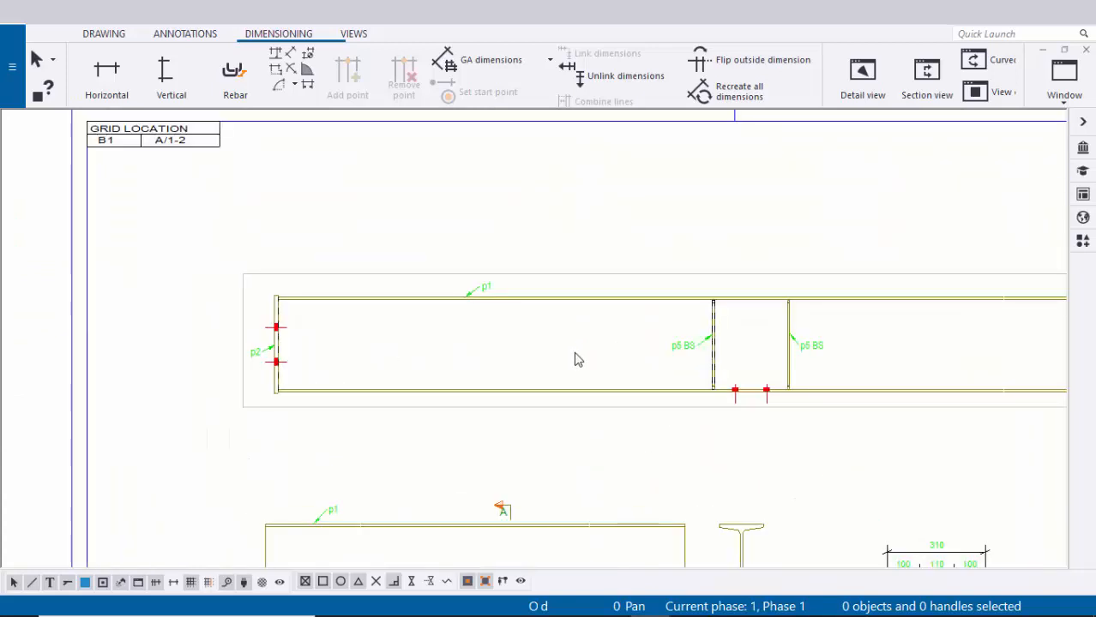
middle_drag(630, 350, 512, 392)
scroll(643, 386, down, 1)
middle_drag(637, 387, 587, 394)
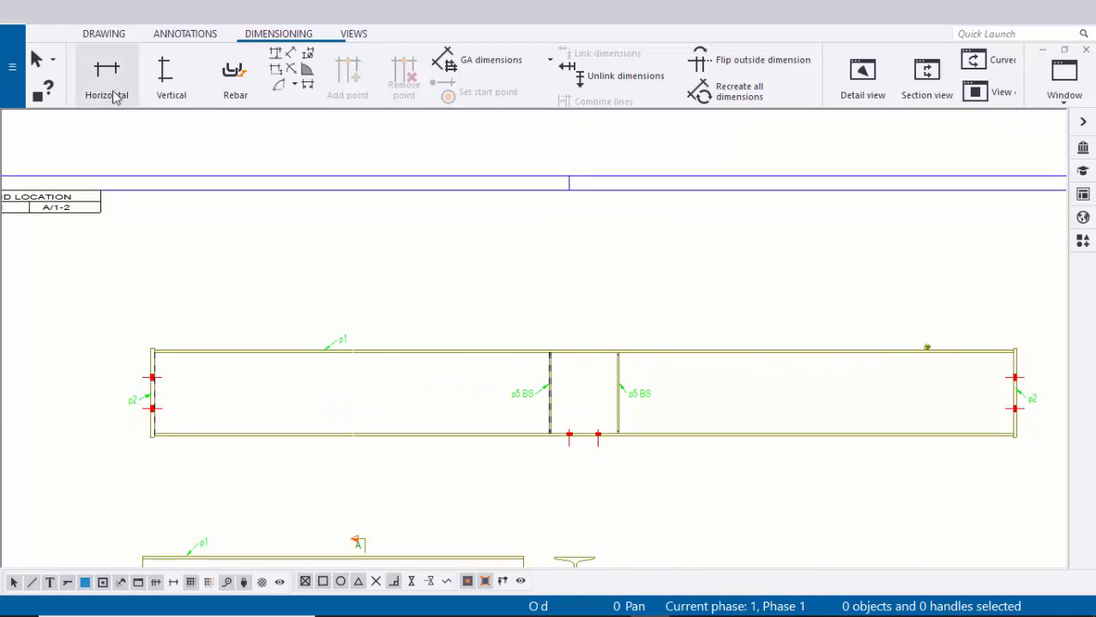
scroll(142, 352, up, 8)
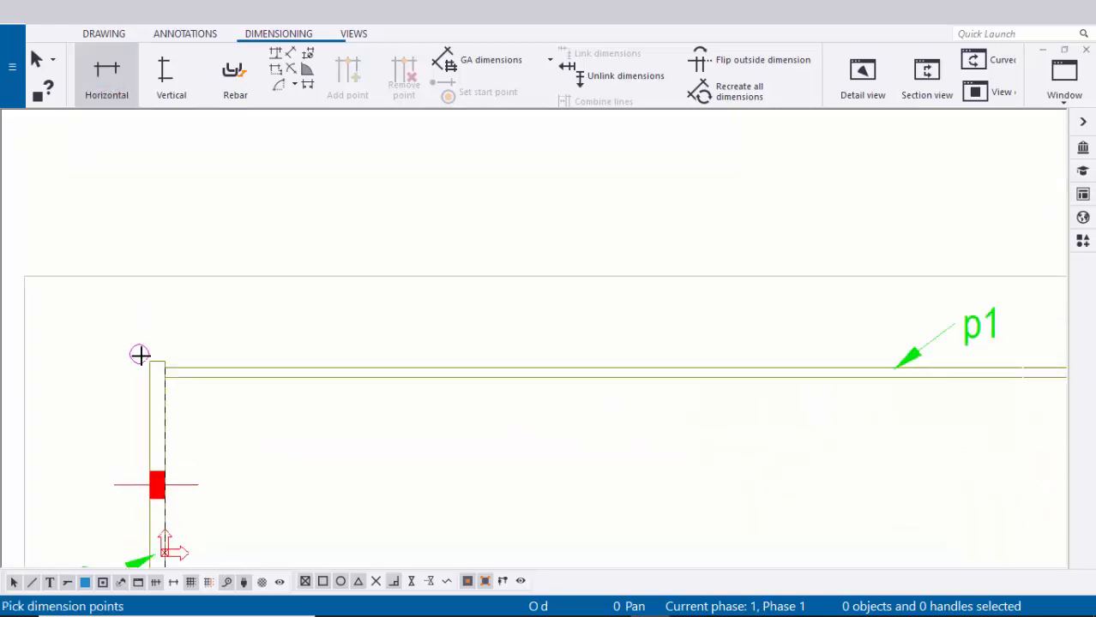
click(147, 358)
scroll(102, 354, down, 7)
middle_drag(666, 348, 52, 338)
scroll(683, 324, up, 6)
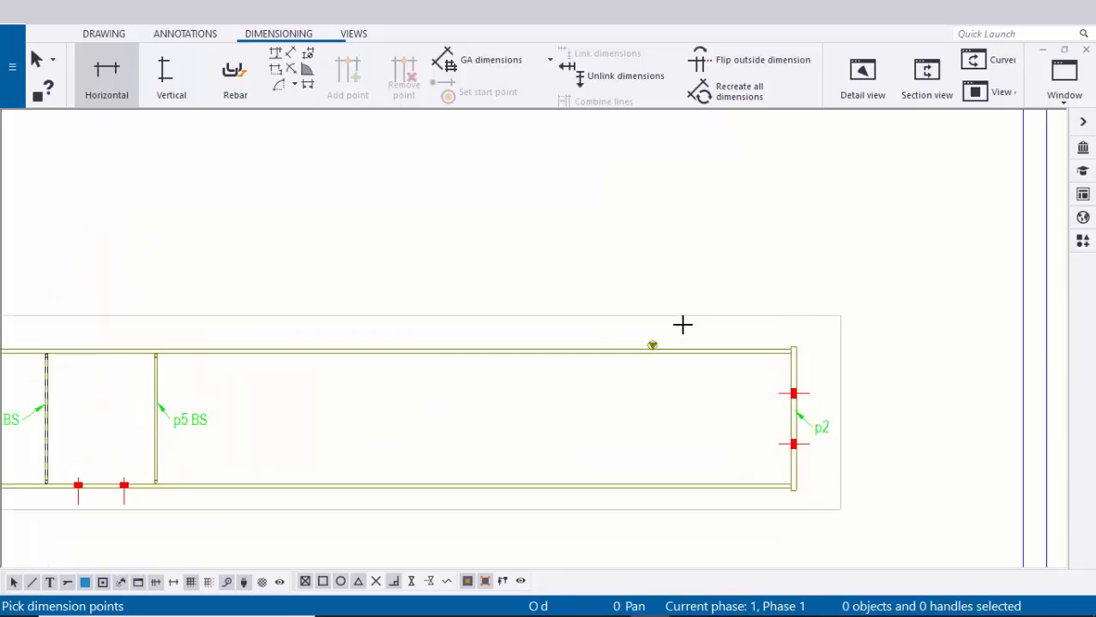
scroll(848, 351, up, 2)
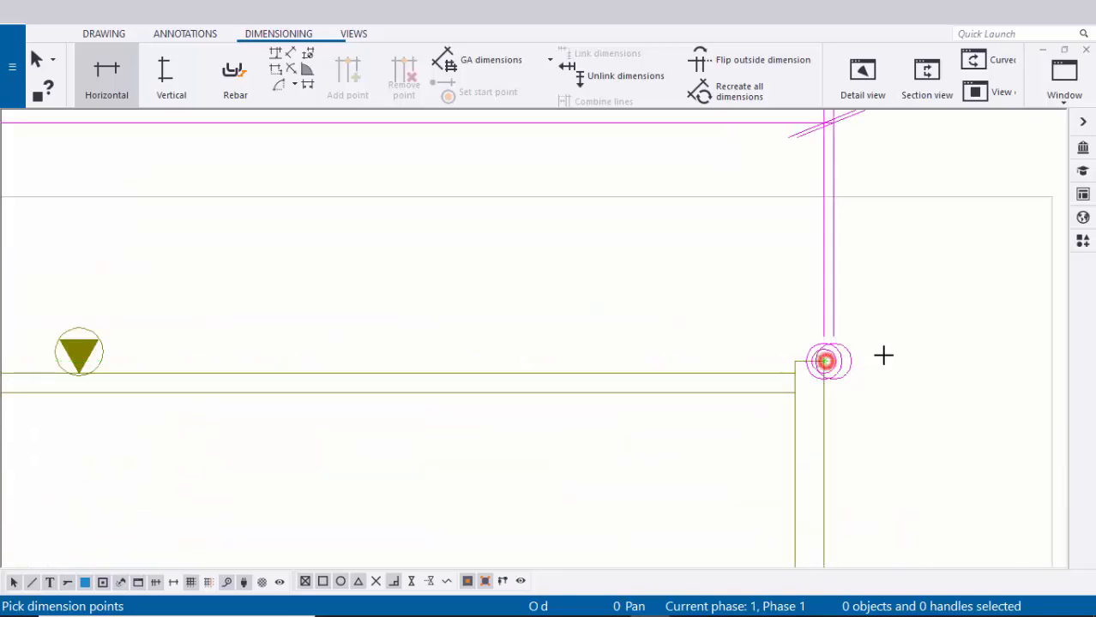
scroll(860, 339, down, 4)
middle_drag(267, 273, 558, 289)
middle_click(541, 284)
scroll(436, 288, down, 4)
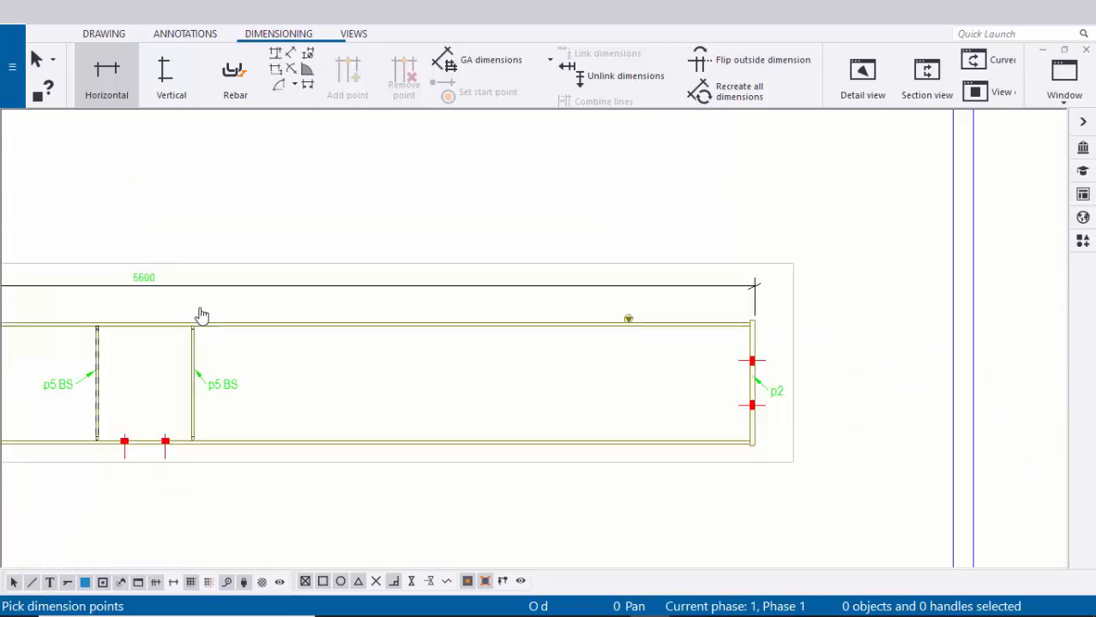
middle_drag(201, 315, 895, 276)
scroll(311, 286, up, 5)
click(162, 275)
scroll(173, 280, down, 3)
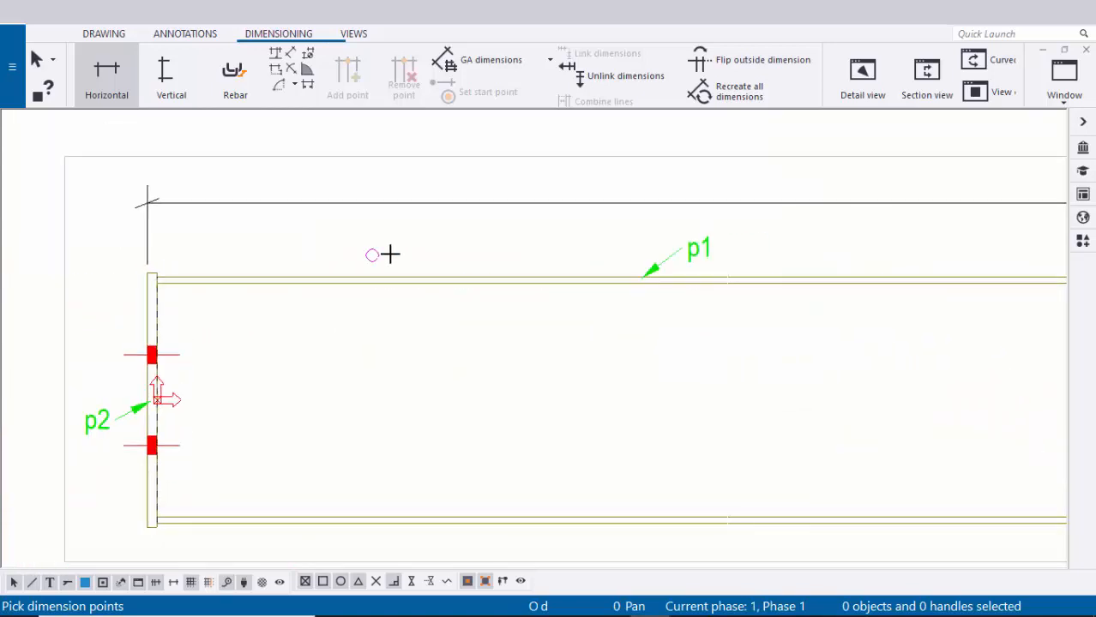
scroll(403, 254, down, 1)
middle_drag(699, 255, 313, 301)
middle_drag(755, 290, 486, 287)
right_click(477, 153)
click(502, 161)
- Move the overall length dimension line slightly higher above the main beam view and deselect it
scroll(577, 247, down, 2)
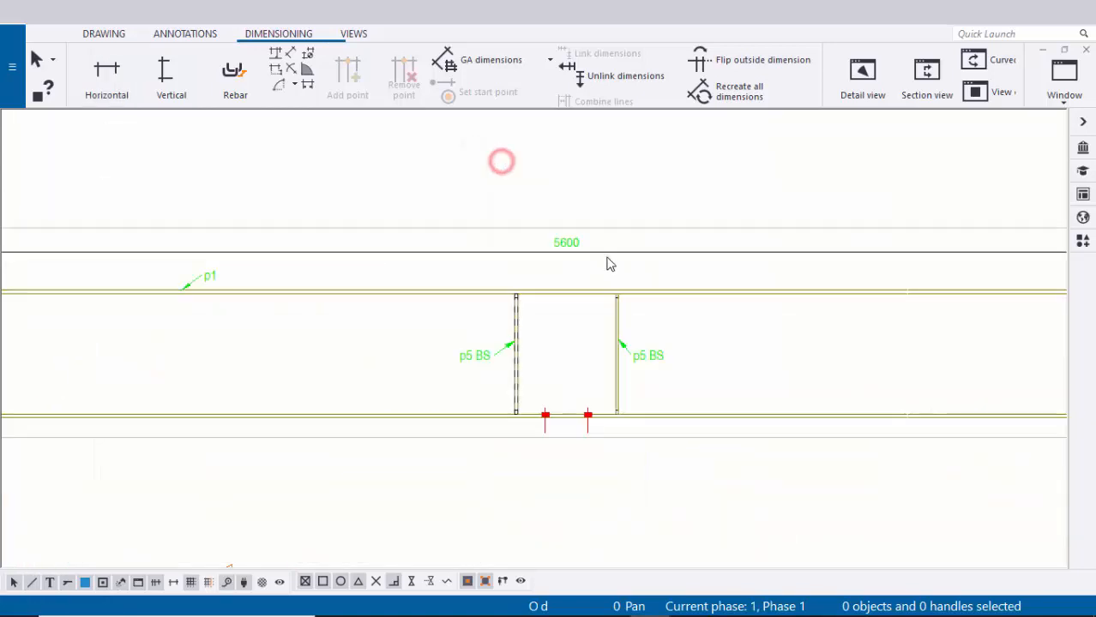
scroll(592, 253, down, 2)
scroll(566, 253, up, 4)
click(545, 258)
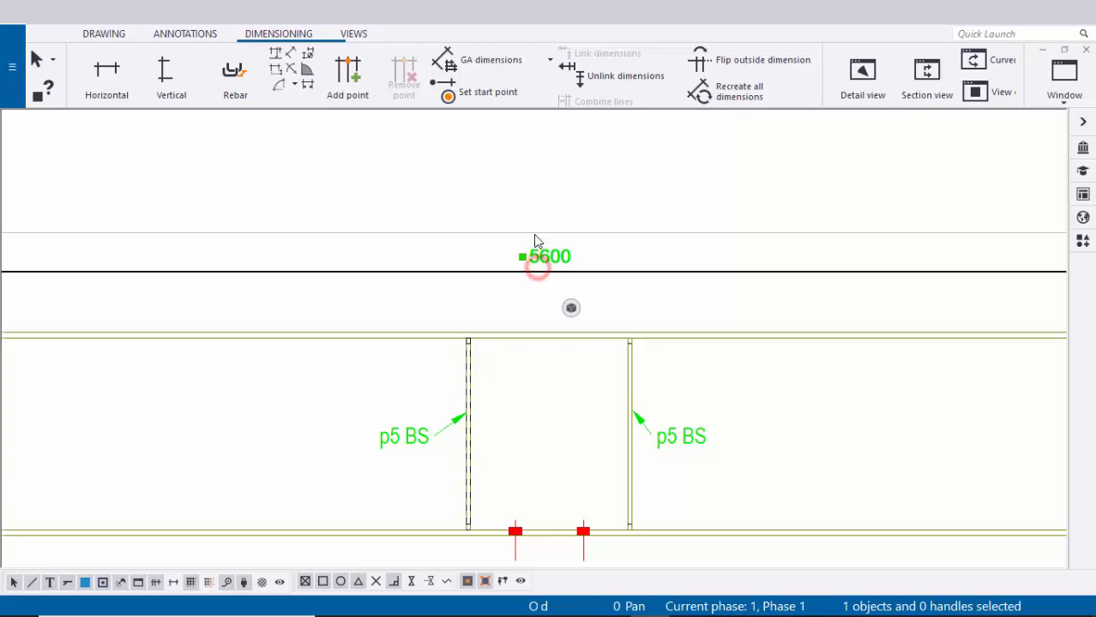
drag(542, 264, 540, 252)
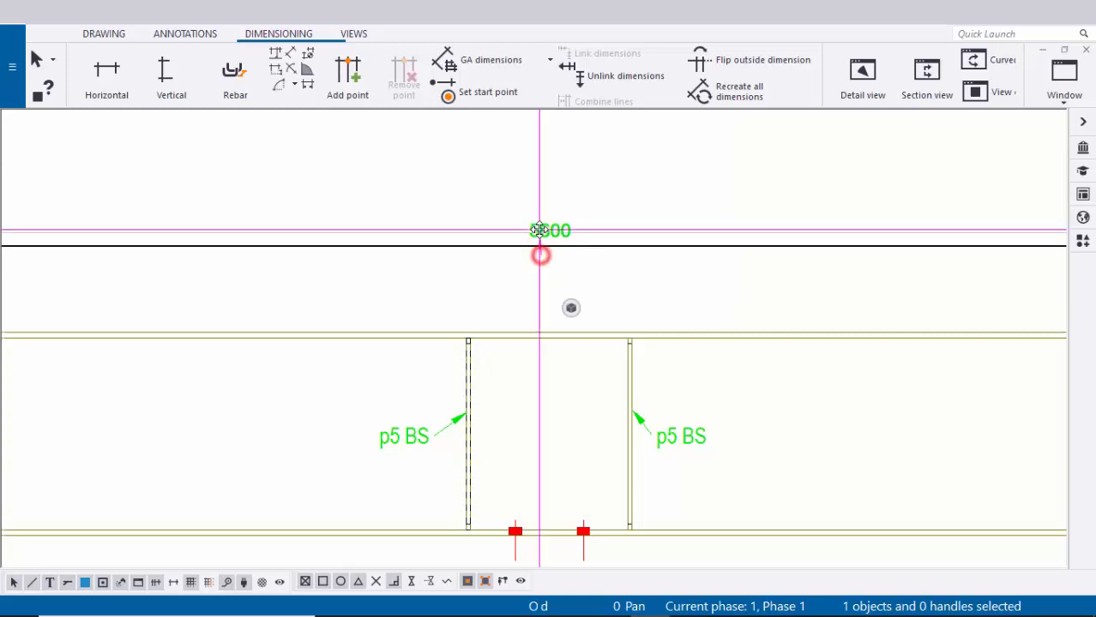
click(579, 308)
scroll(532, 304, down, 4)
- Examine end plate p2, its bolts and the beam at the left end of the main beam view
scroll(439, 345, up, 2)
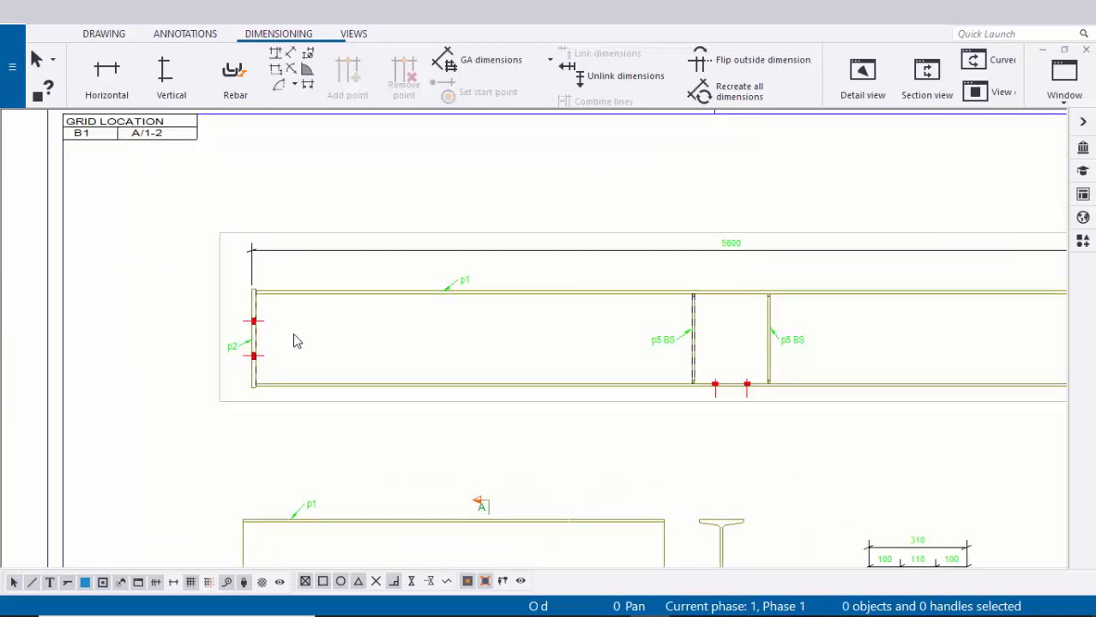
scroll(282, 347, up, 1)
click(211, 353)
scroll(225, 317, up, 3)
click(245, 280)
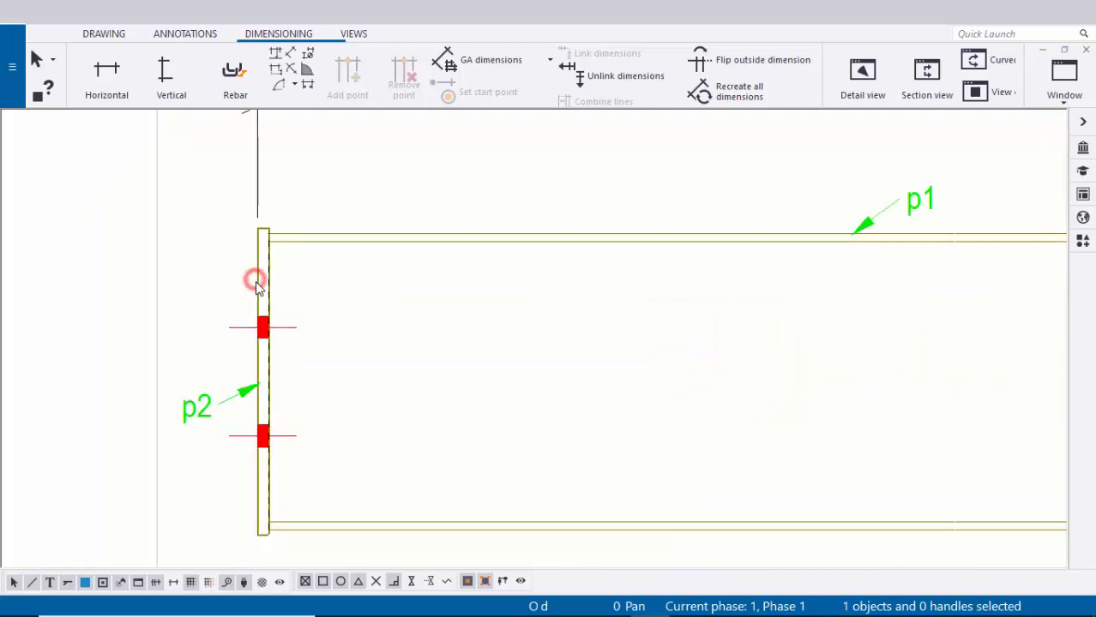
click(417, 249)
scroll(386, 314, down, 2)
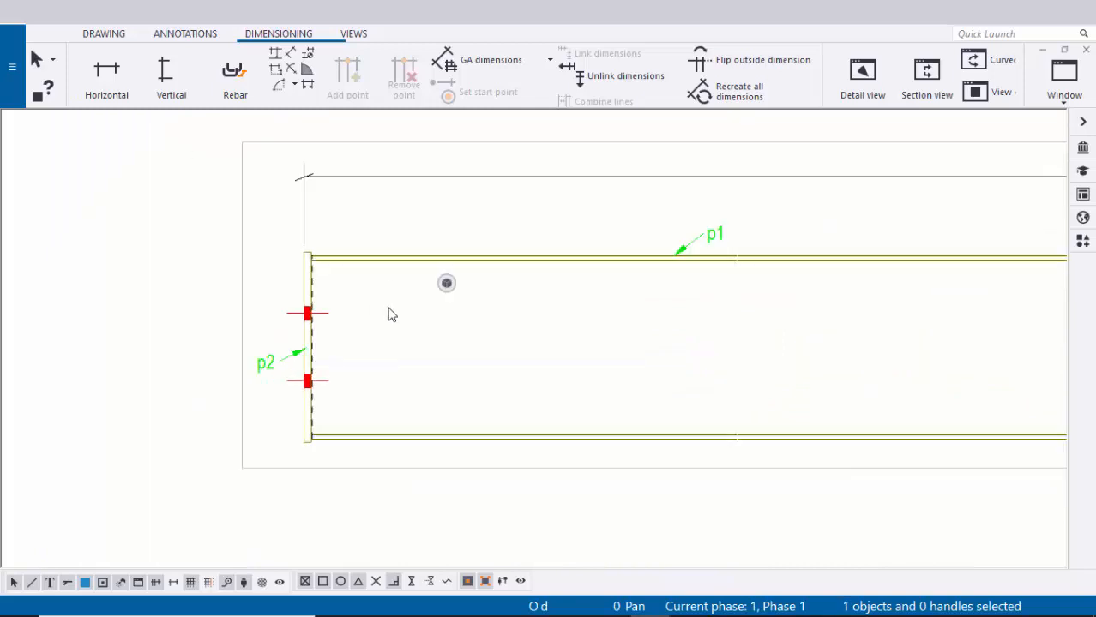
click(332, 294)
middle_drag(333, 294, 454, 315)
scroll(383, 328, up, 1)
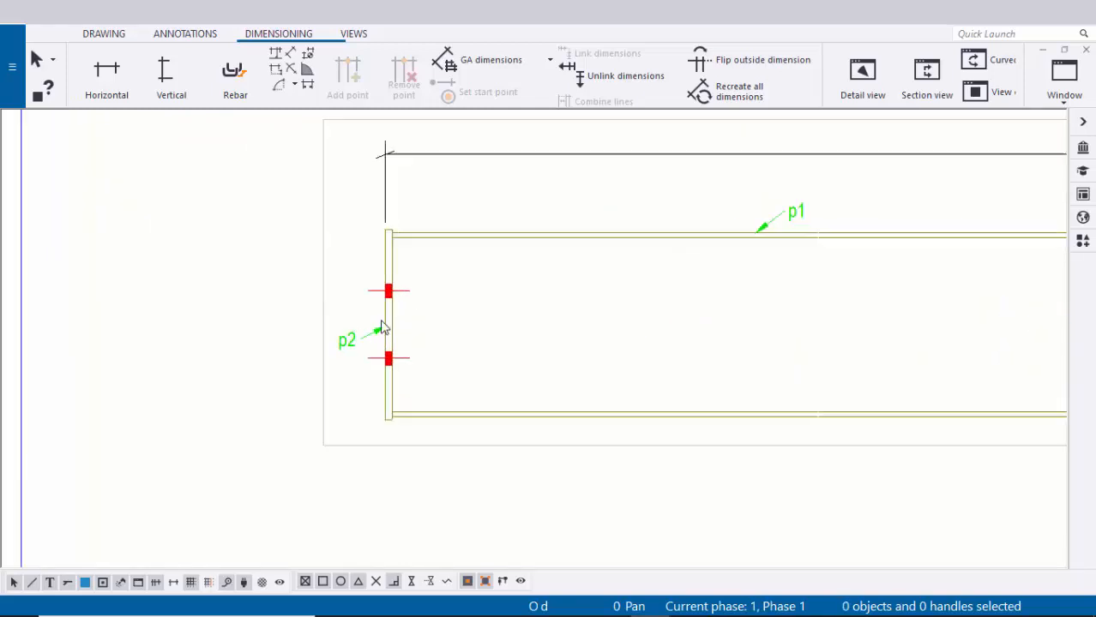
scroll(376, 238, up, 3)
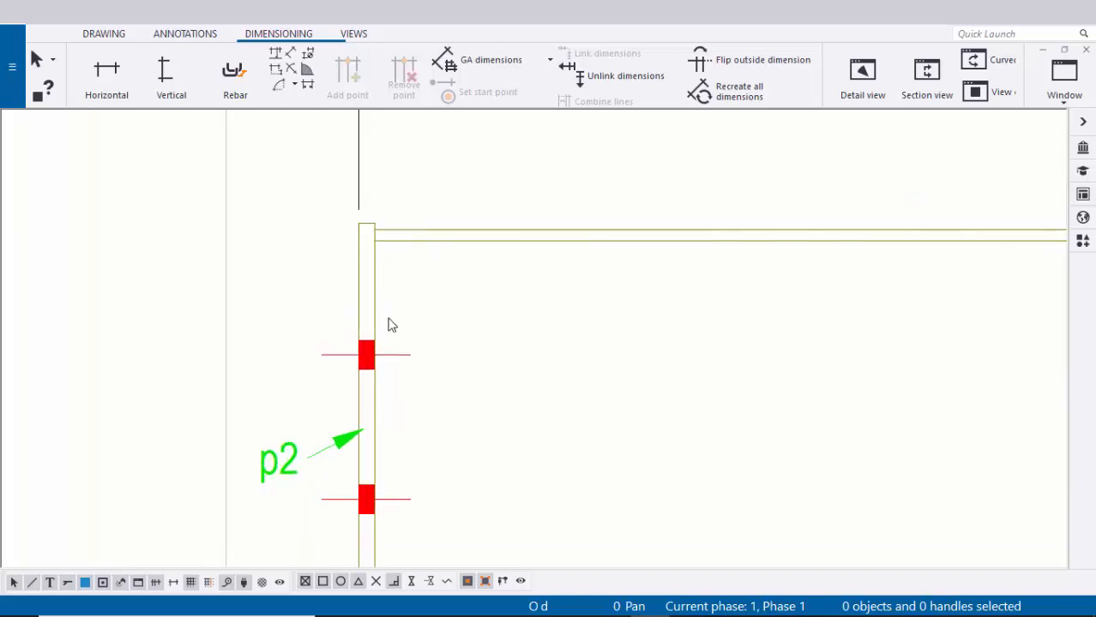
scroll(474, 276, down, 4)
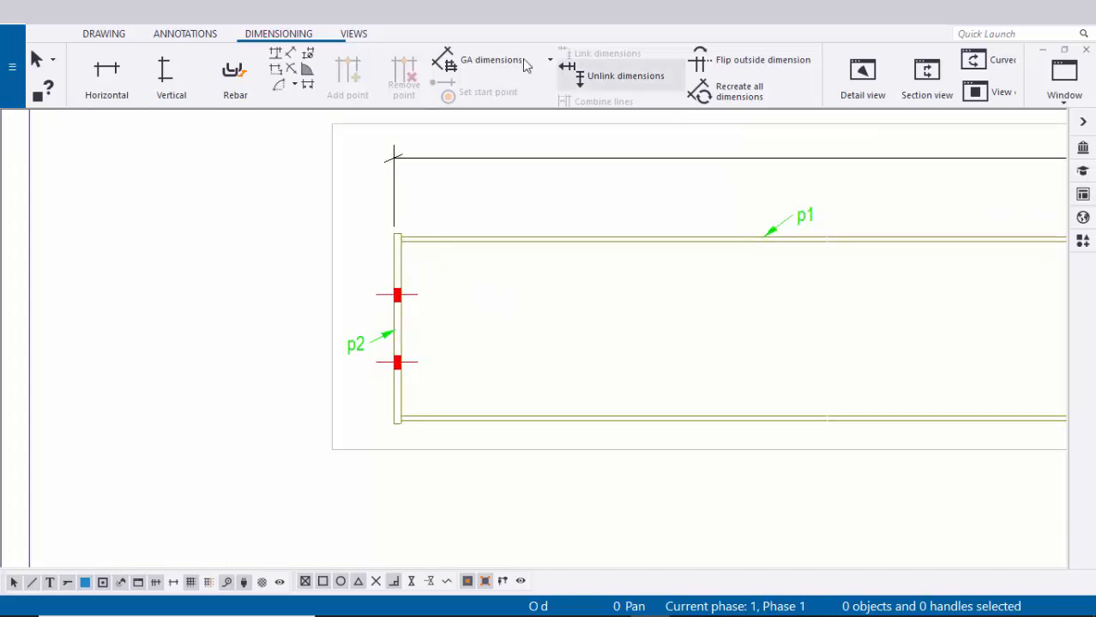
- Start a section view of the main beam with its cutting plane along the inner face of the left end plate p2
click(352, 34)
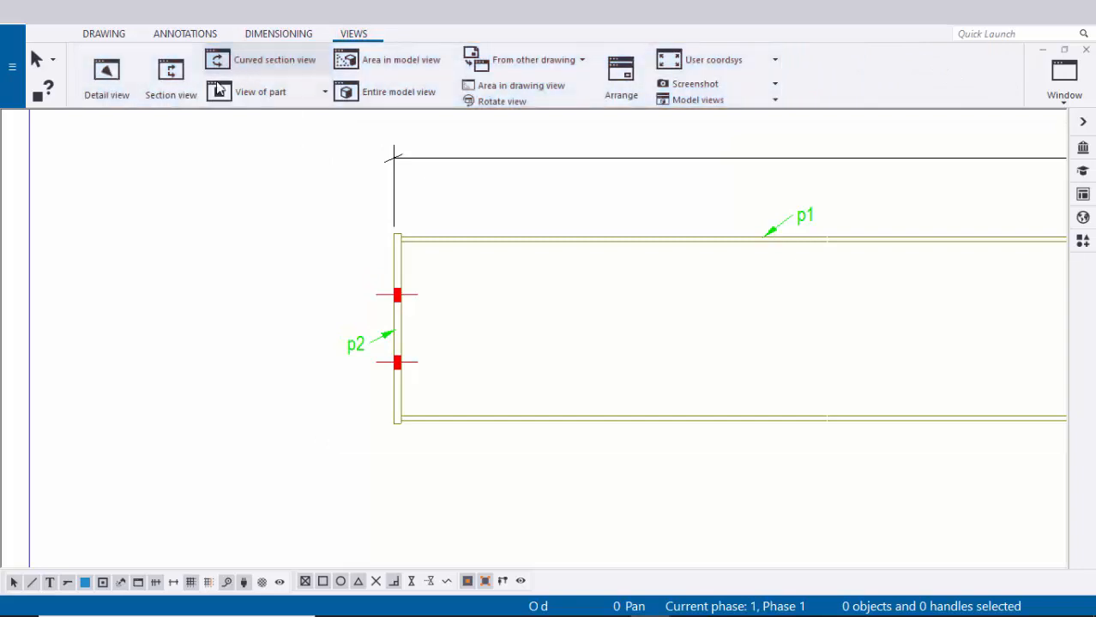
click(183, 84)
scroll(411, 245, up, 5)
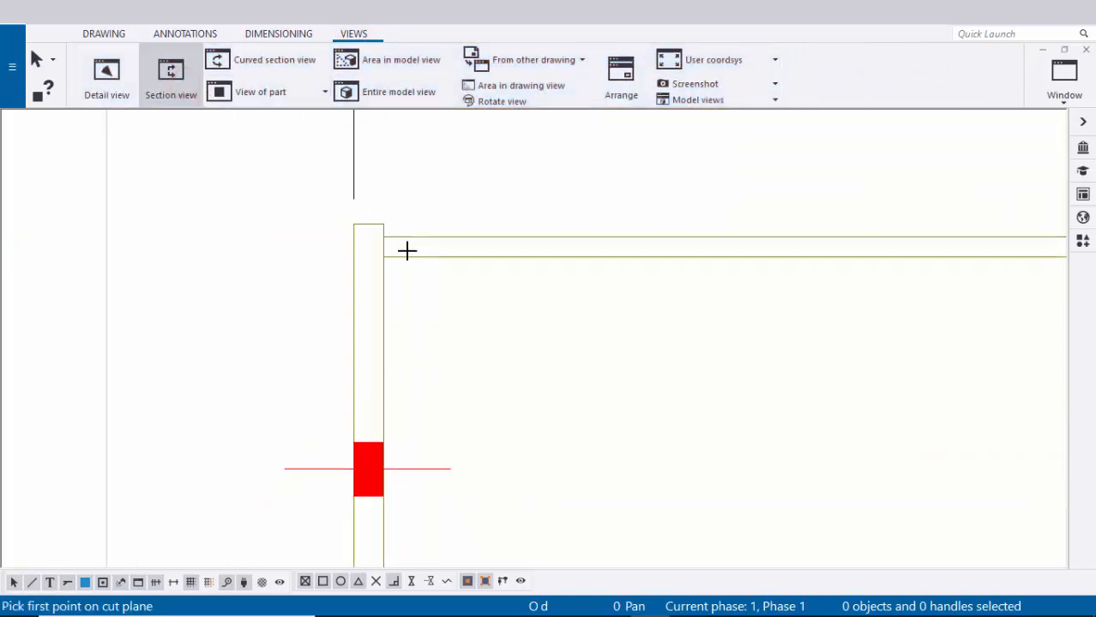
click(370, 209)
scroll(482, 257, down, 4)
middle_drag(470, 386, 447, 173)
scroll(433, 479, up, 1)
middle_drag(432, 475, 451, 373)
scroll(429, 433, up, 1)
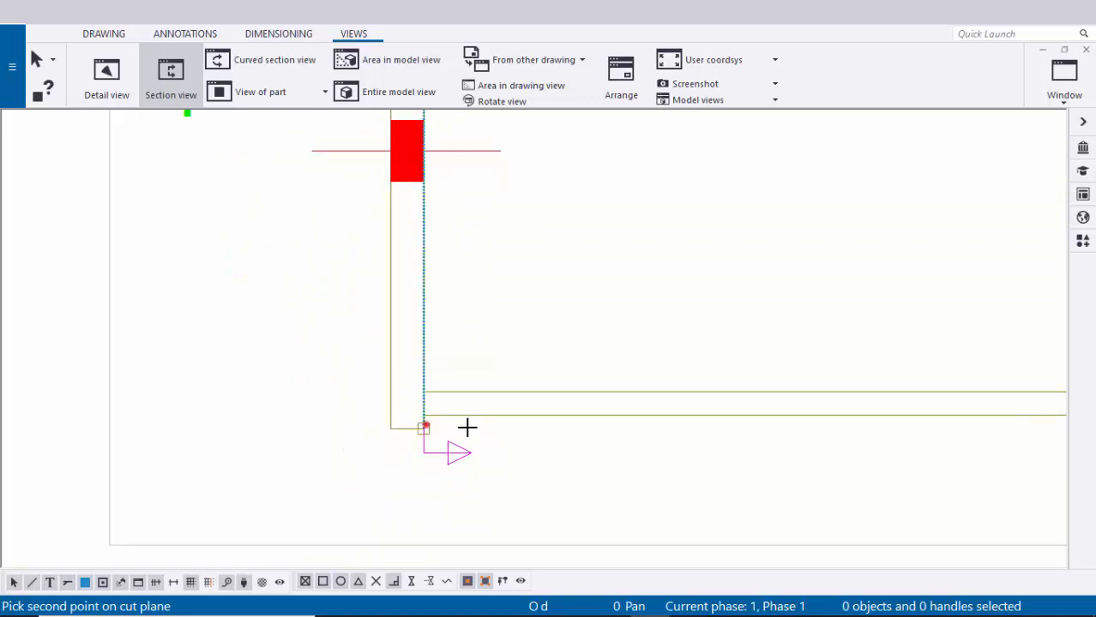
click(424, 426)
- Define the section's cut box around the left end plate p2 and place the section view to the left of the beam
scroll(411, 421, down, 1)
middle_drag(410, 421, 436, 401)
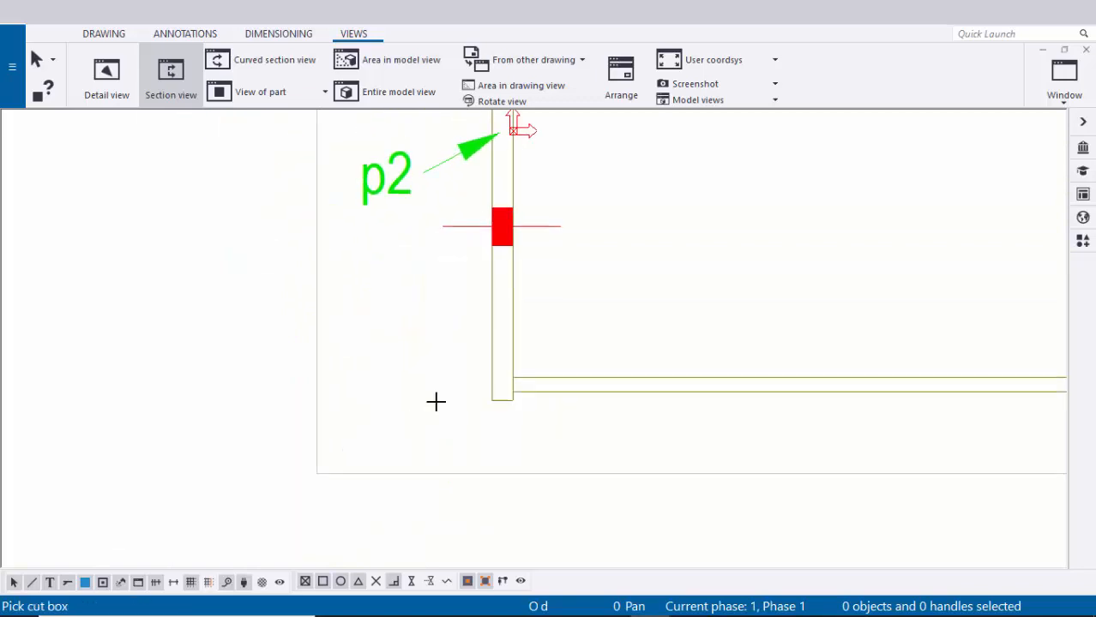
click(398, 458)
scroll(561, 333, down, 1)
middle_drag(561, 333, 458, 523)
middle_drag(528, 246, 519, 309)
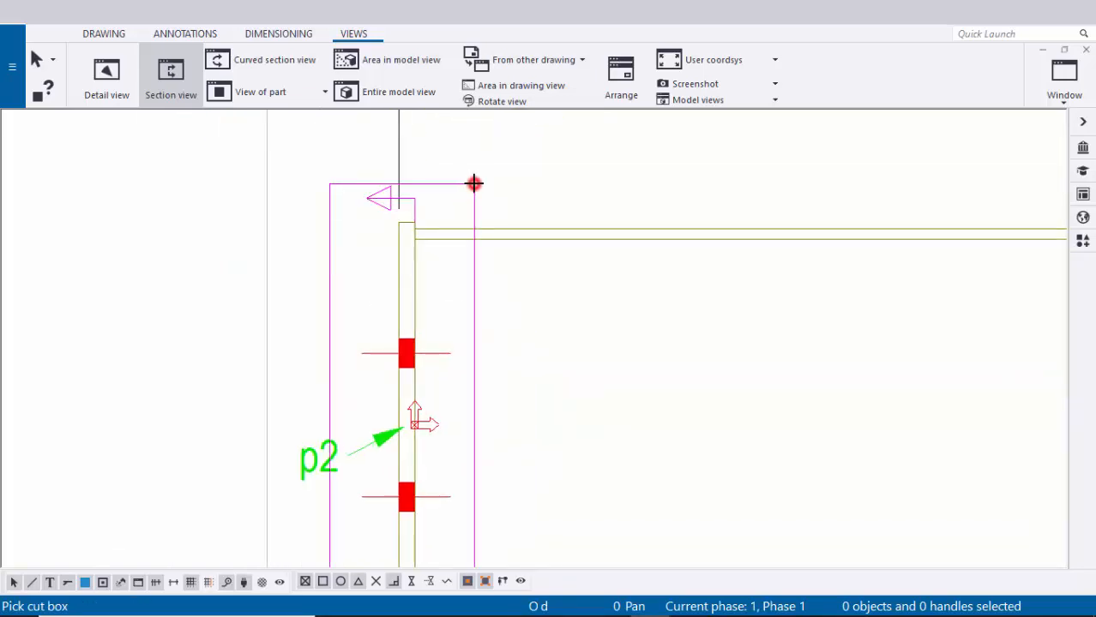
click(474, 184)
scroll(514, 205, down, 1)
scroll(575, 218, down, 1)
middle_drag(574, 218, 617, 254)
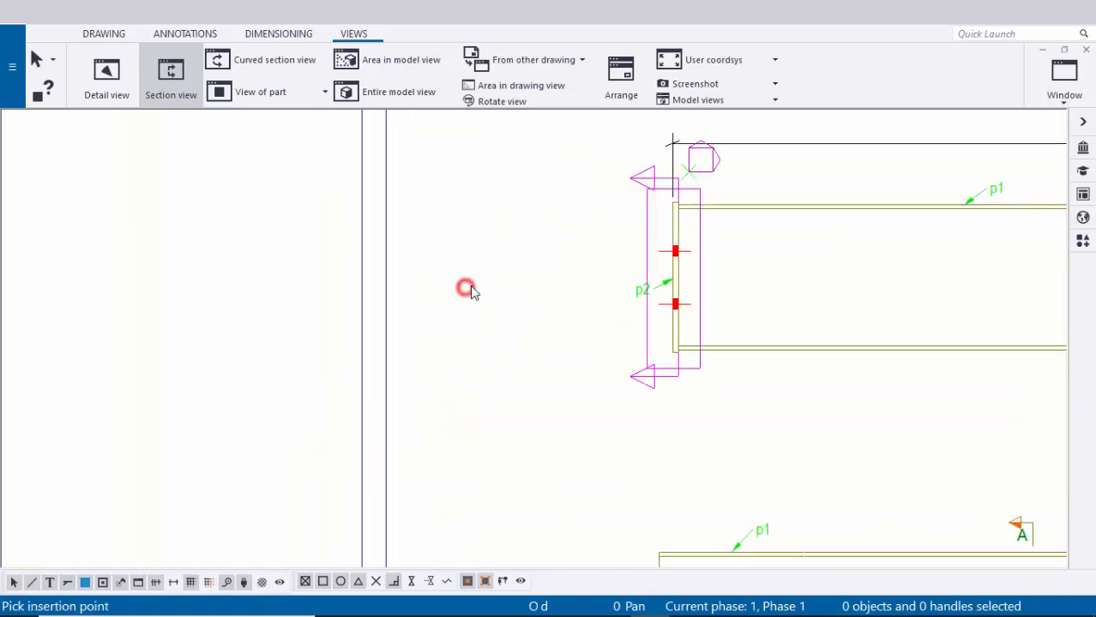
click(467, 290)
scroll(440, 313, up, 2)
scroll(482, 315, down, 2)
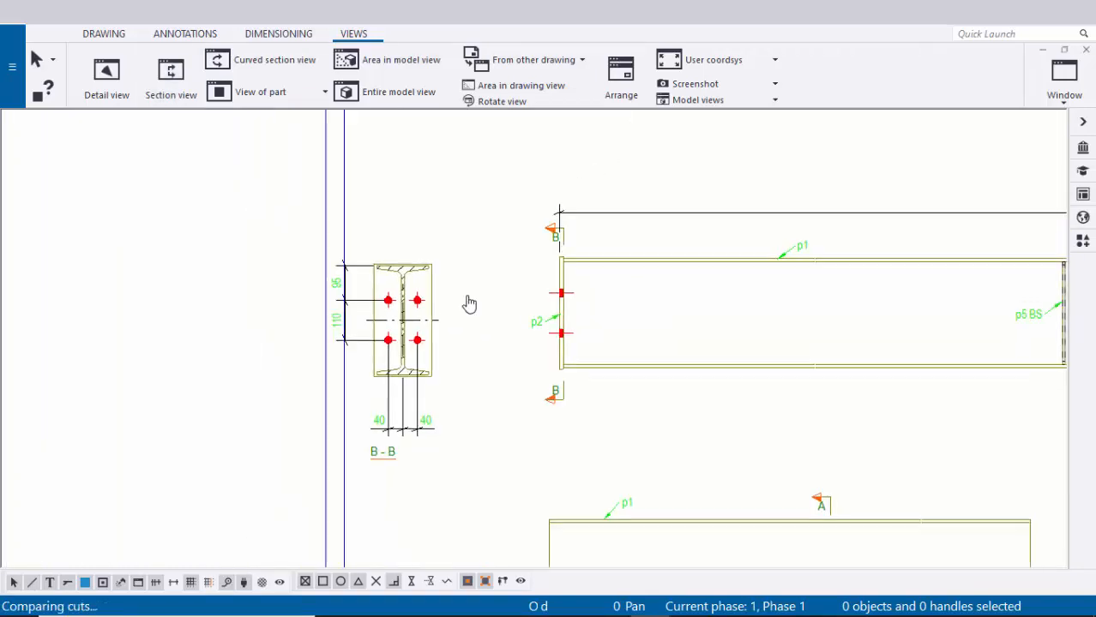
- Set the horizontal offset of the section B symbol's cutting line to 5.00 and close its properties
scroll(454, 304, up, 3)
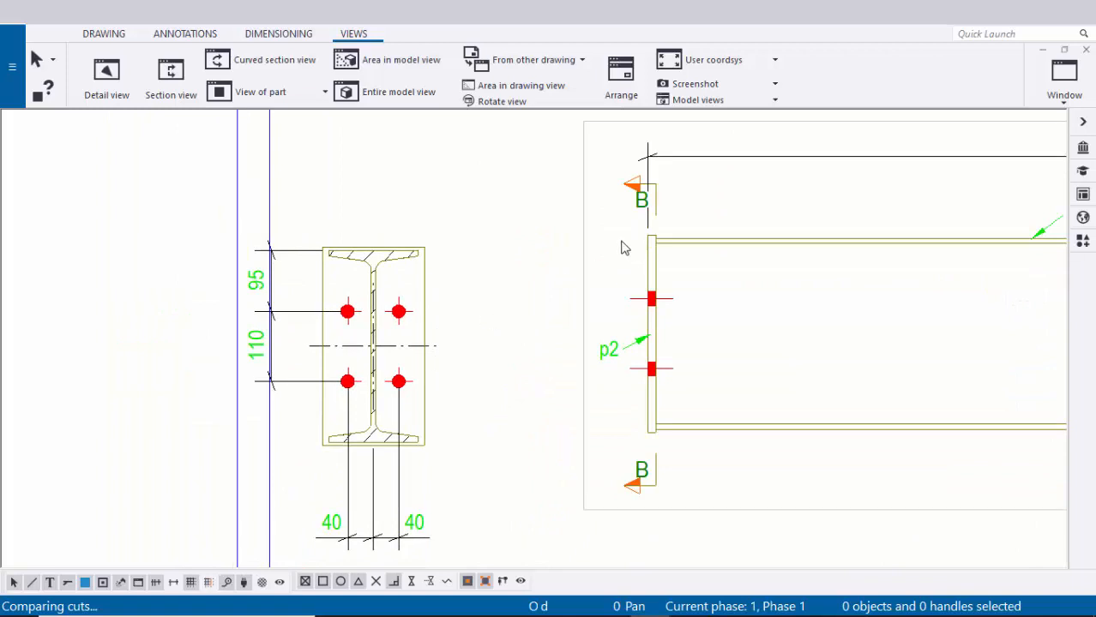
scroll(625, 248, up, 3)
click(522, 240)
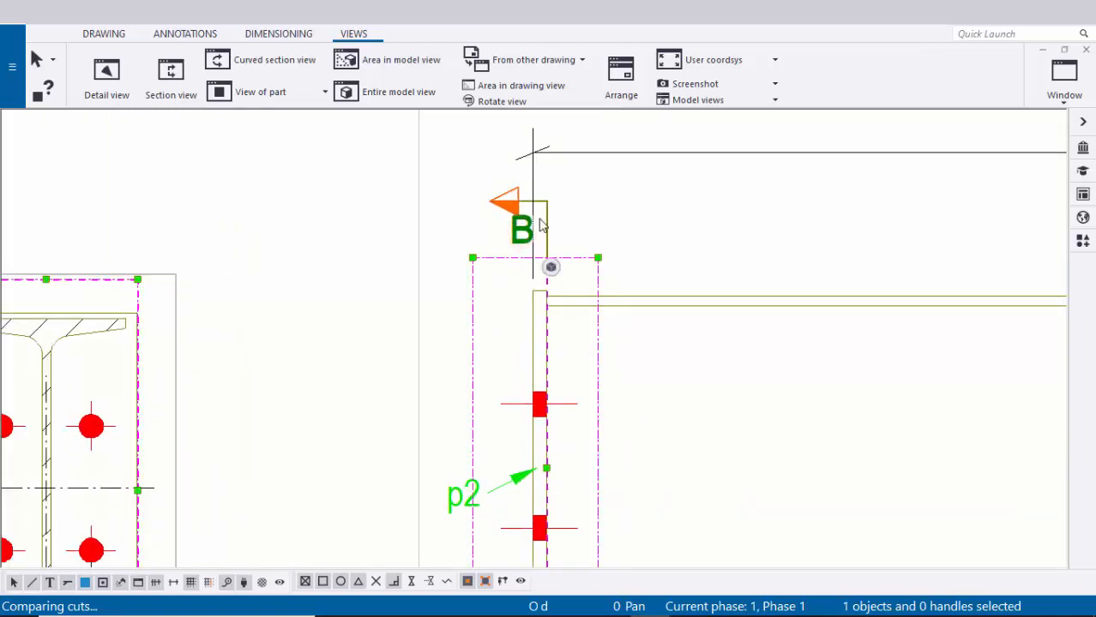
middle_drag(551, 223, 549, 207)
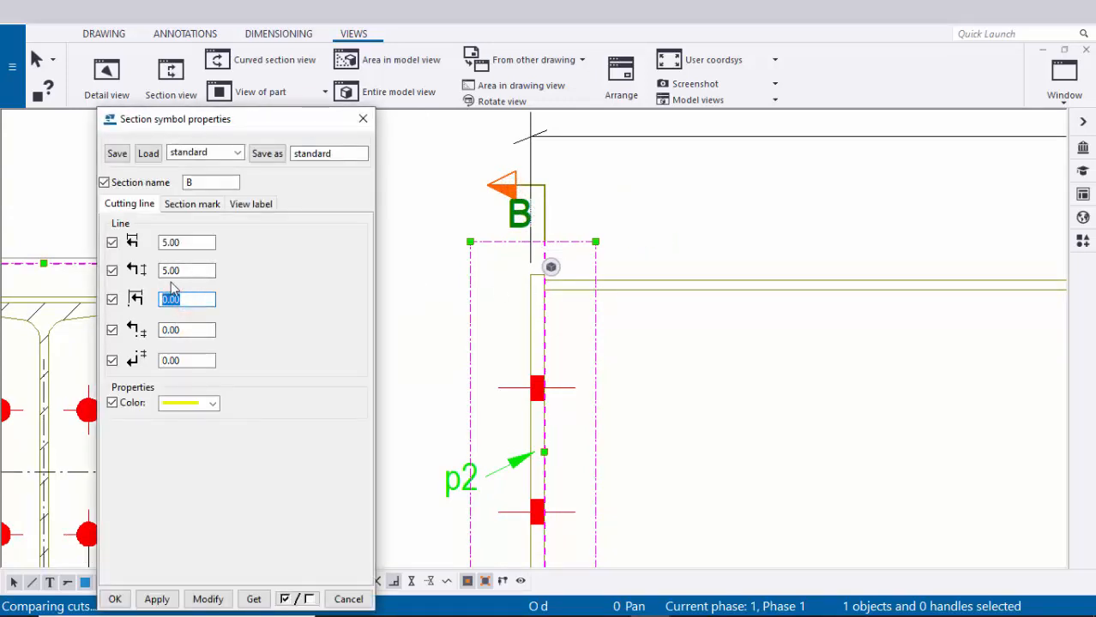
click(211, 599)
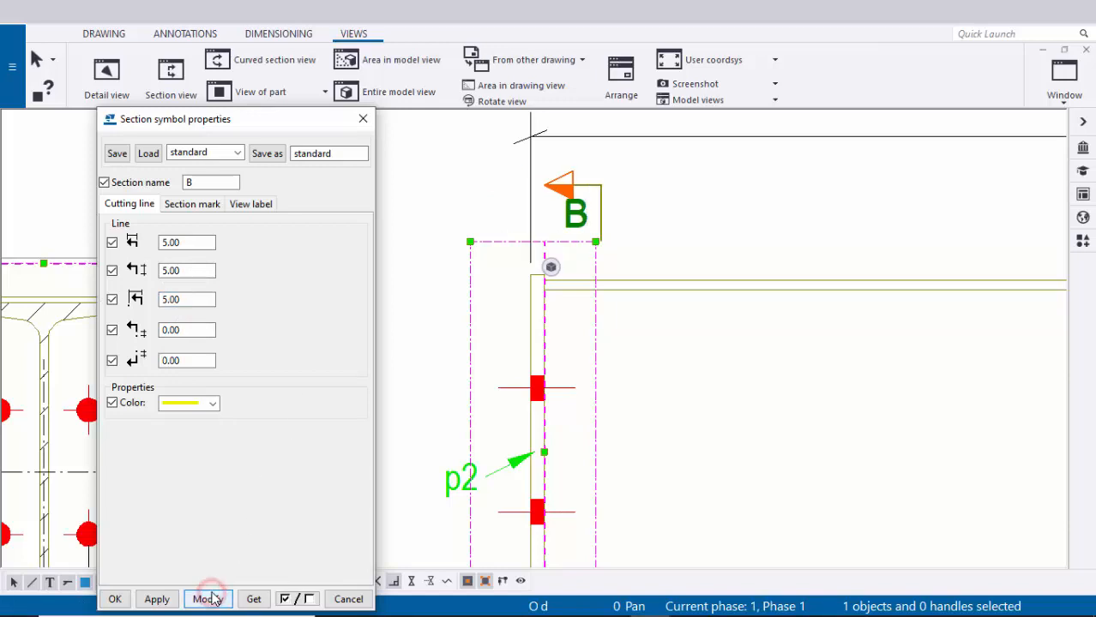
scroll(694, 345, down, 3)
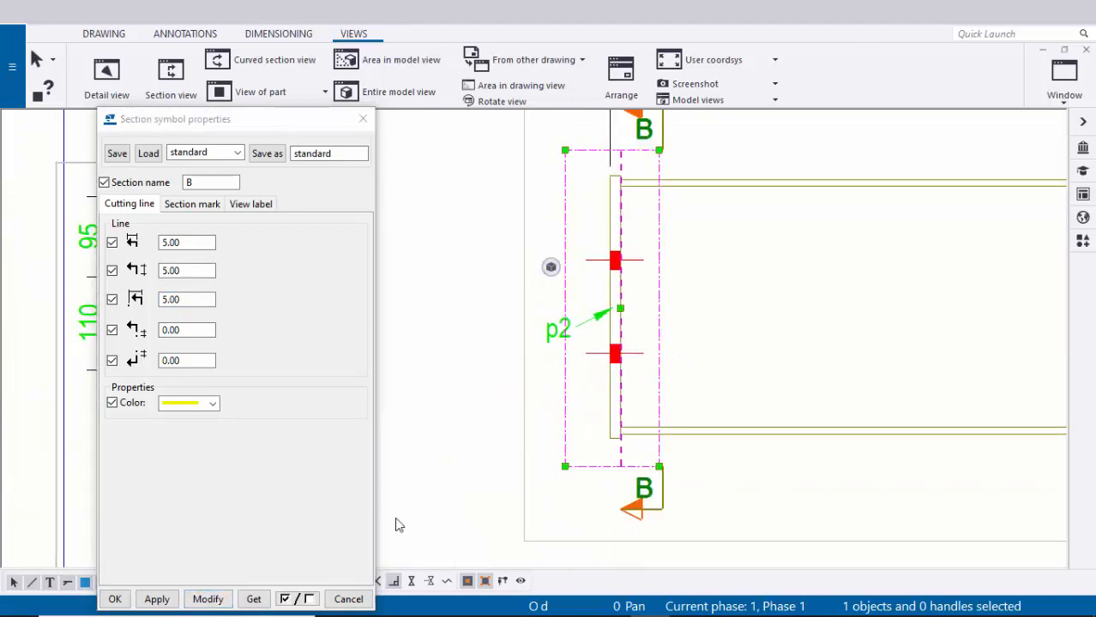
click(114, 595)
click(313, 521)
- Move the lower and upper section B symbols slightly closer to the ends of end plate p2
scroll(674, 493, up, 3)
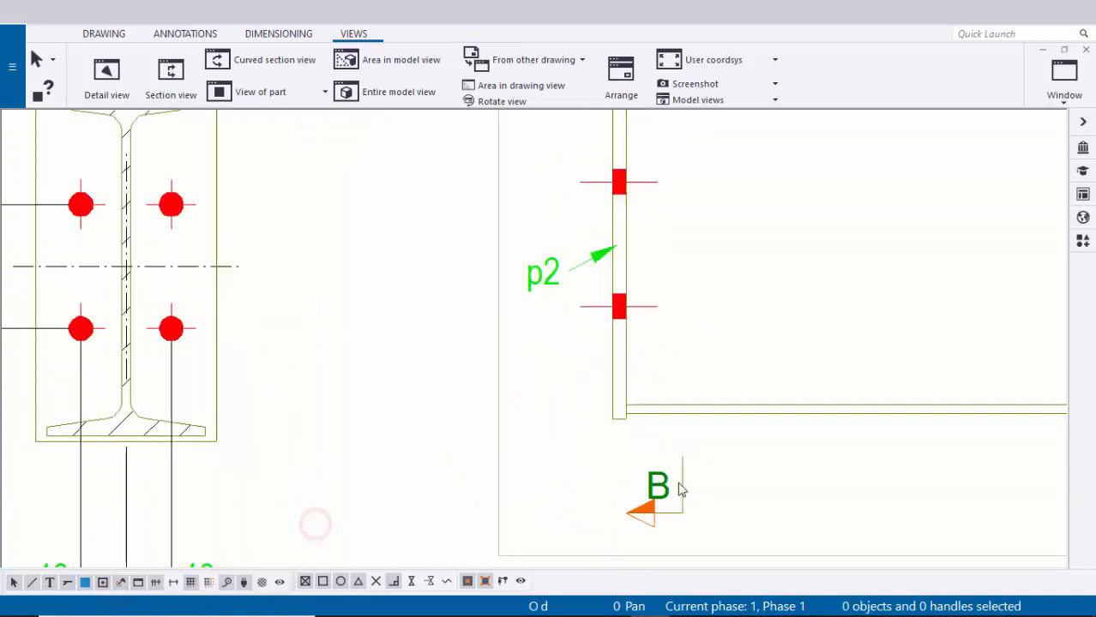
click(671, 486)
click(663, 505)
click(783, 476)
scroll(692, 485, down, 3)
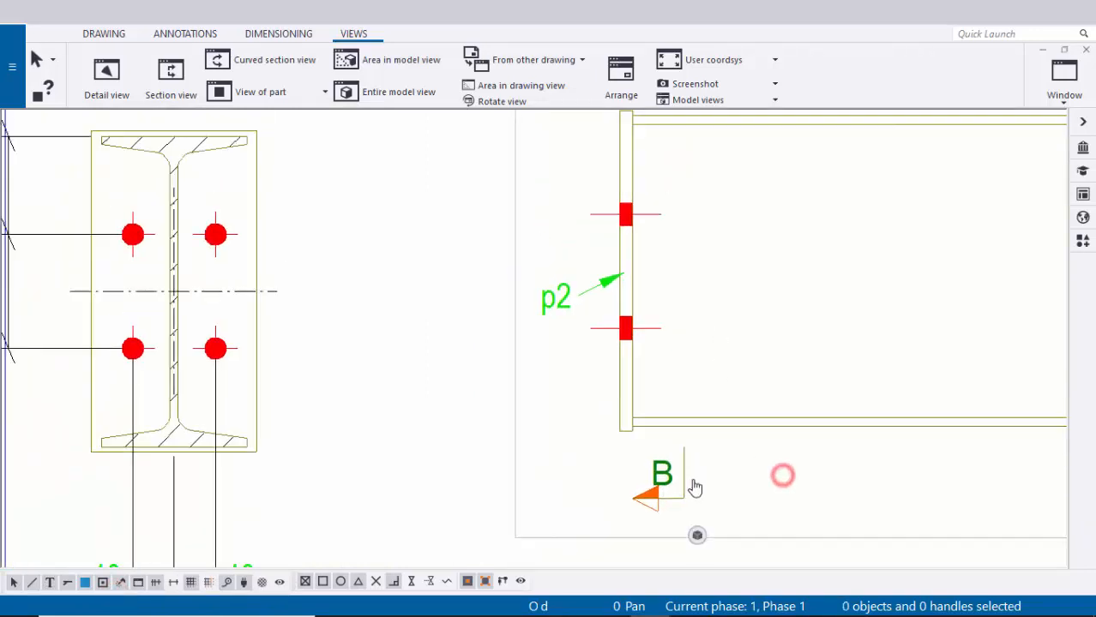
scroll(686, 221, up, 3)
scroll(674, 227, up, 1)
click(626, 175)
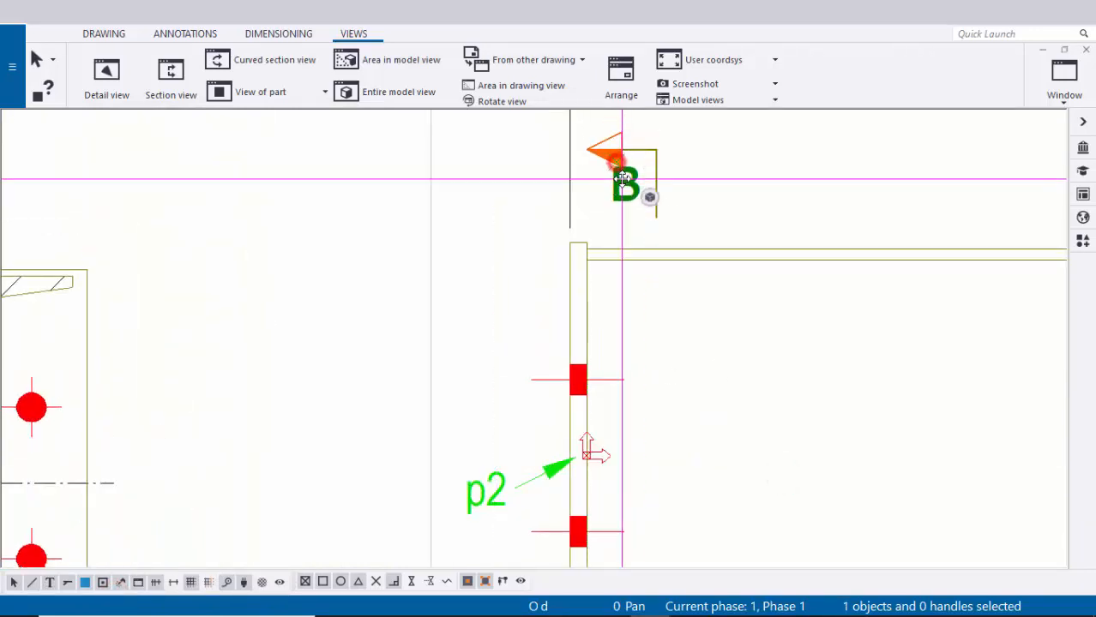
click(741, 172)
- Move the B-B section view right and slightly up, off the sheet border and closer to the main beam view
scroll(729, 323, down, 3)
middle_drag(524, 472, 587, 398)
scroll(588, 403, down, 1)
click(508, 491)
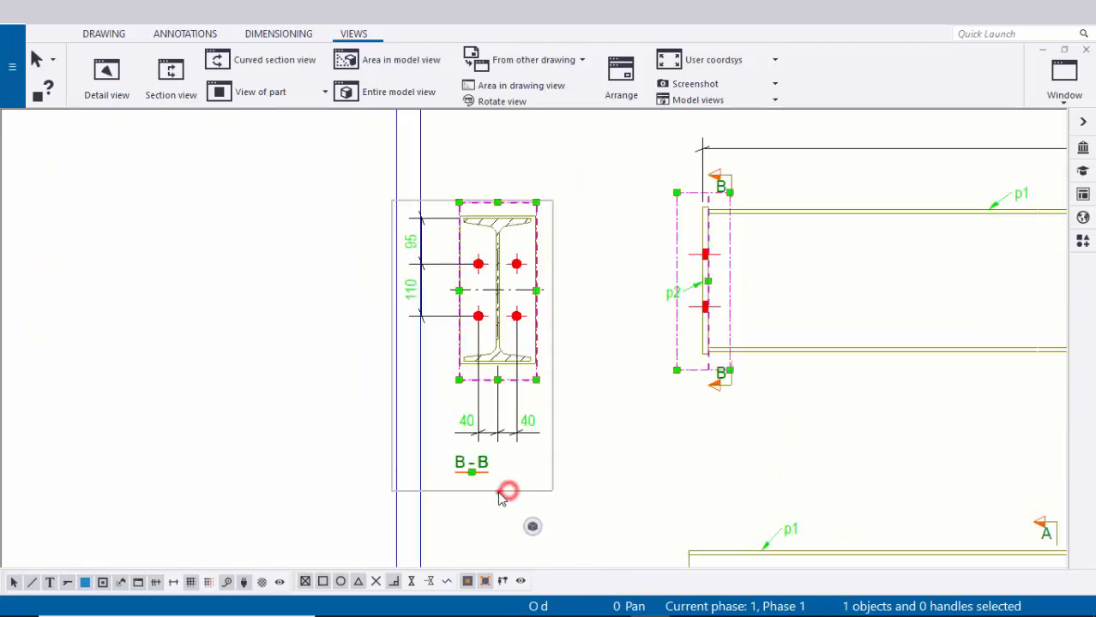
drag(499, 491, 580, 445)
click(576, 467)
scroll(576, 314, up, 5)
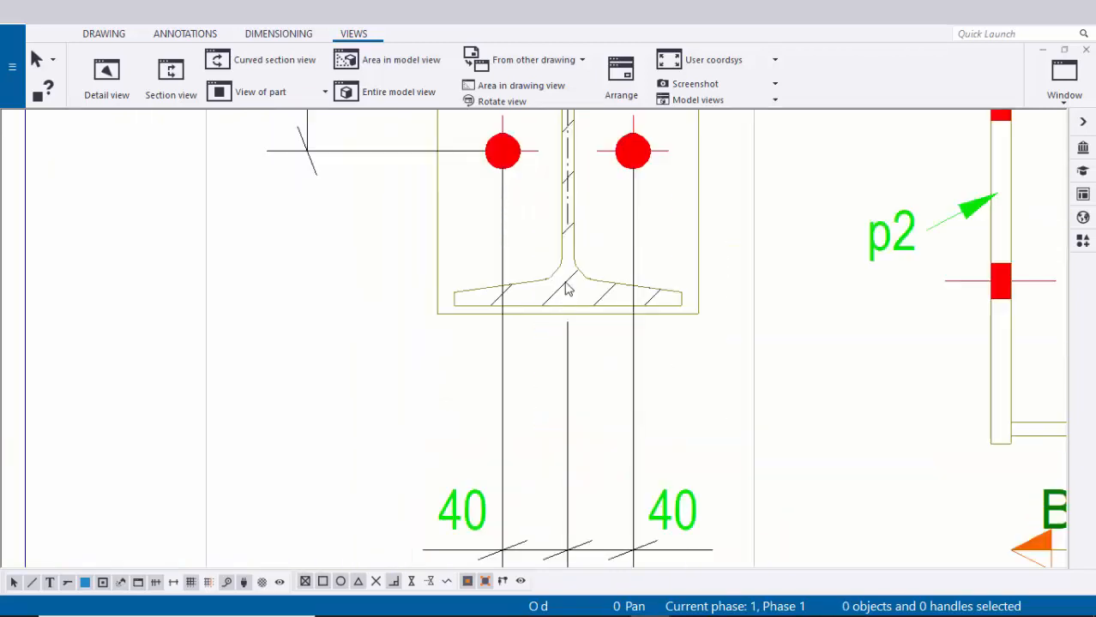
- Move the horizontal 40-40 hole dimension line in section B-B up, closer to the end plate's lower edge
scroll(565, 293, down, 2)
scroll(531, 520, up, 1)
click(559, 541)
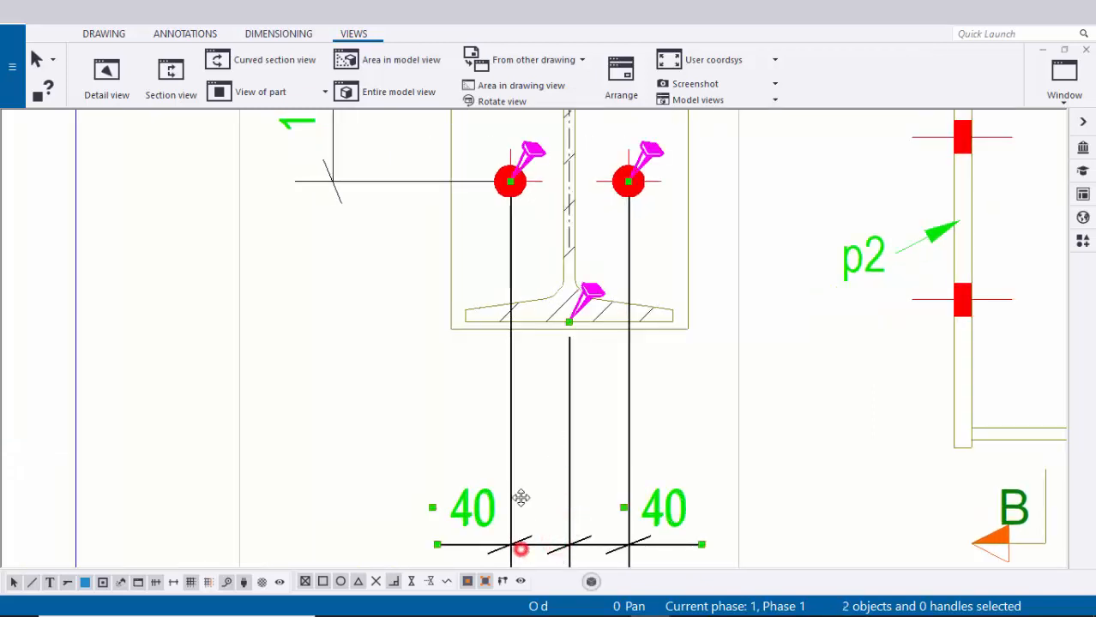
drag(522, 498, 518, 388)
click(386, 388)
scroll(538, 431, down, 1)
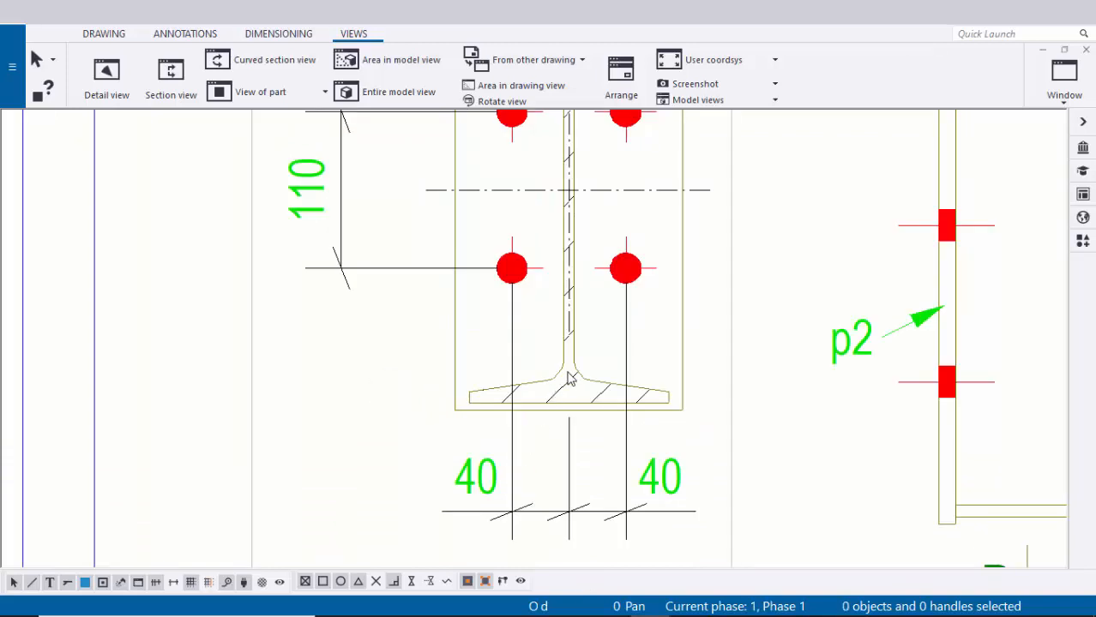
scroll(487, 369, down, 2)
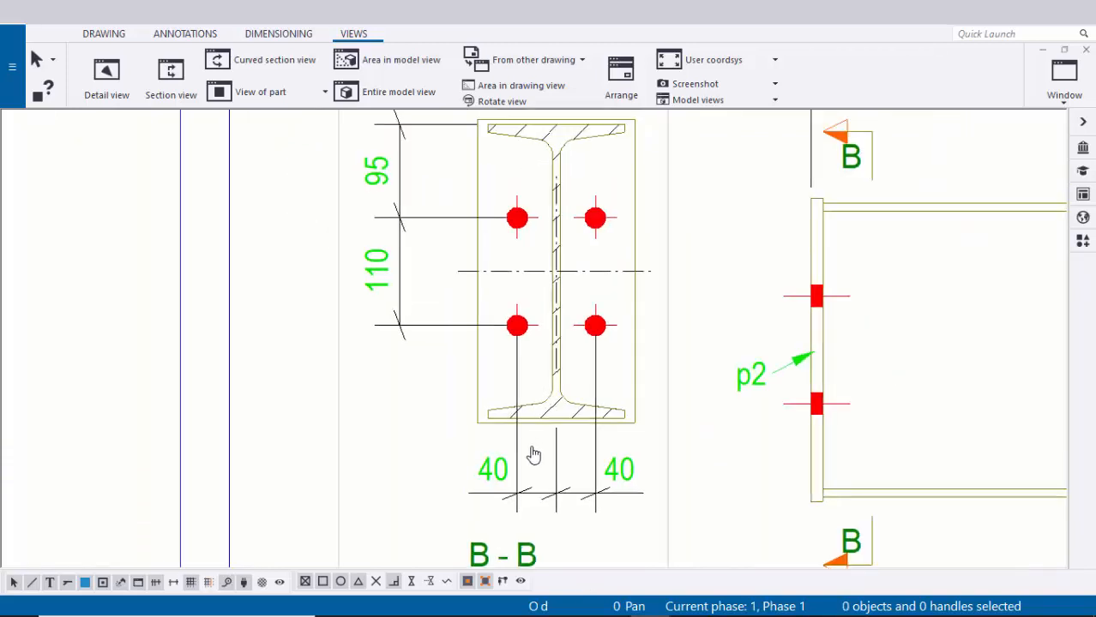
- Delete the vertical 95-110 dimension chain beside the end plate in section B-B
scroll(464, 367, up, 2)
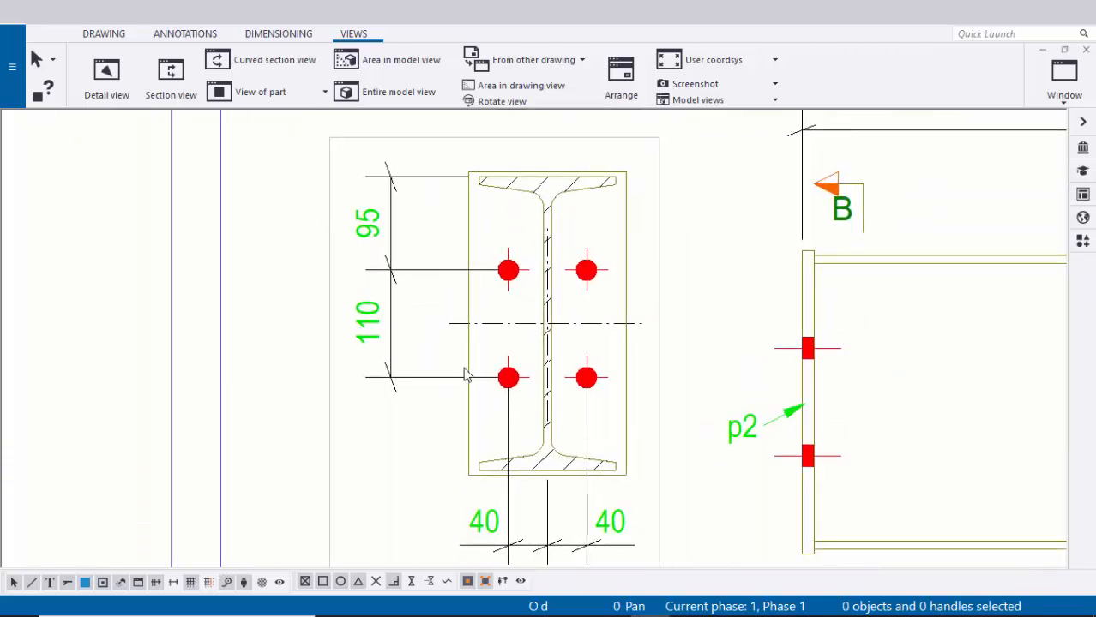
click(401, 365)
key(Delete)
scroll(338, 305, down, 1)
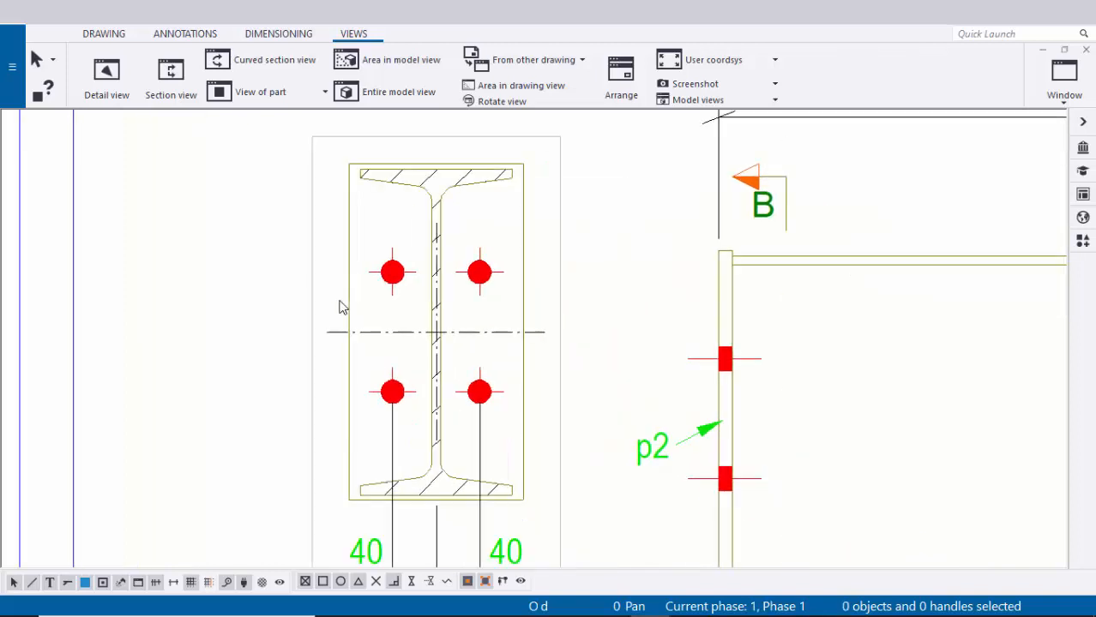
- Add a vertical dimension in section B-B from the upper-left hole through the beam's horizontal centreline to the lower-left hole, placed left of the plate
click(276, 33)
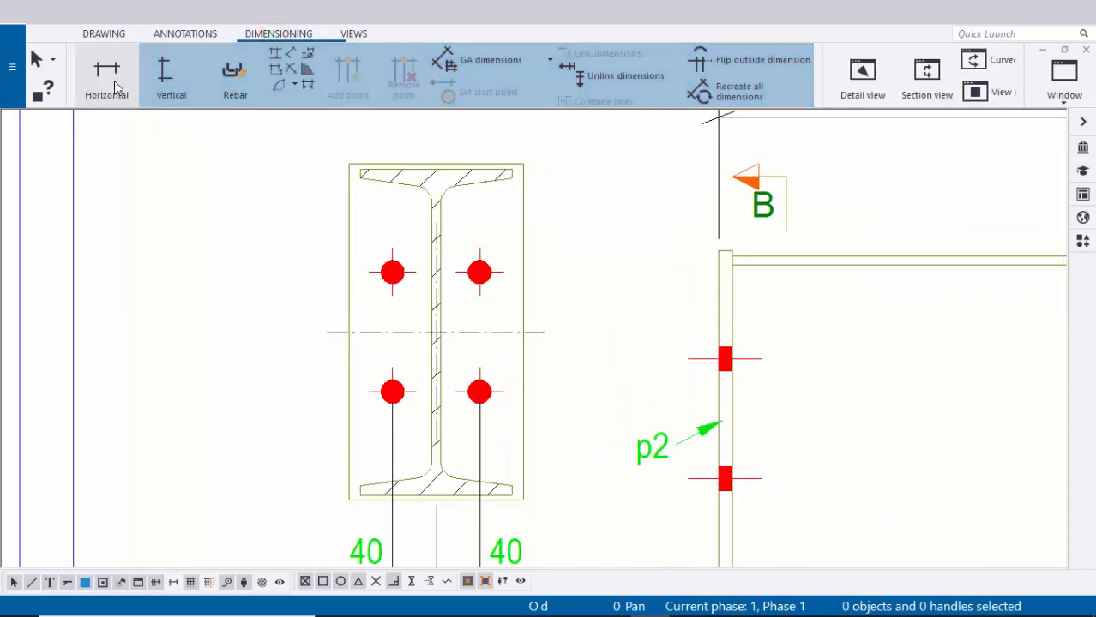
click(172, 77)
scroll(386, 283, up, 2)
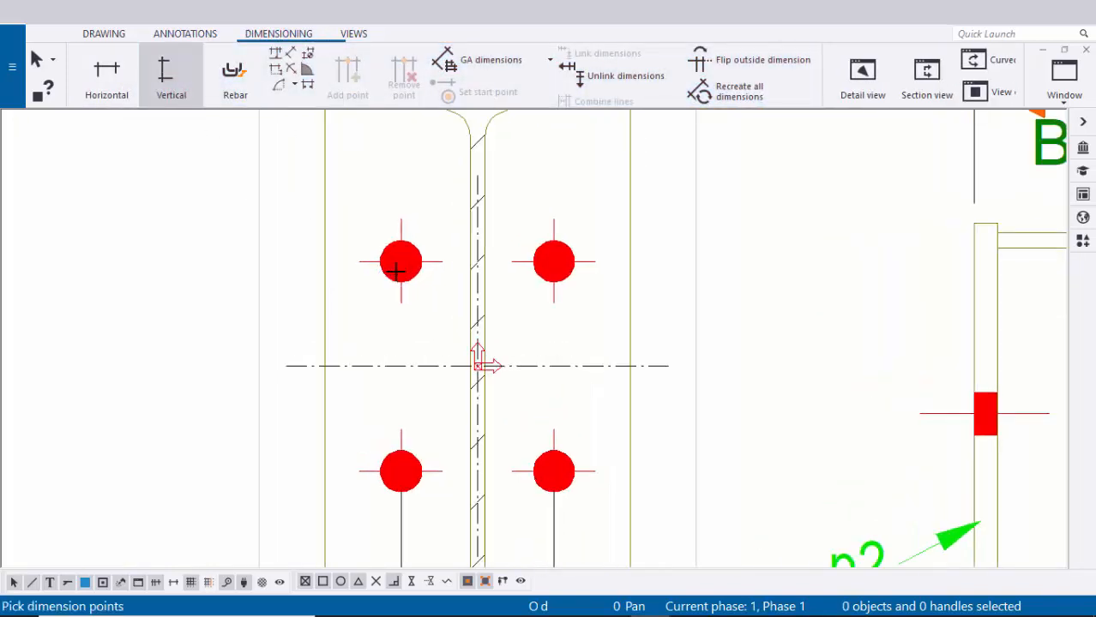
click(401, 263)
scroll(480, 371, up, 4)
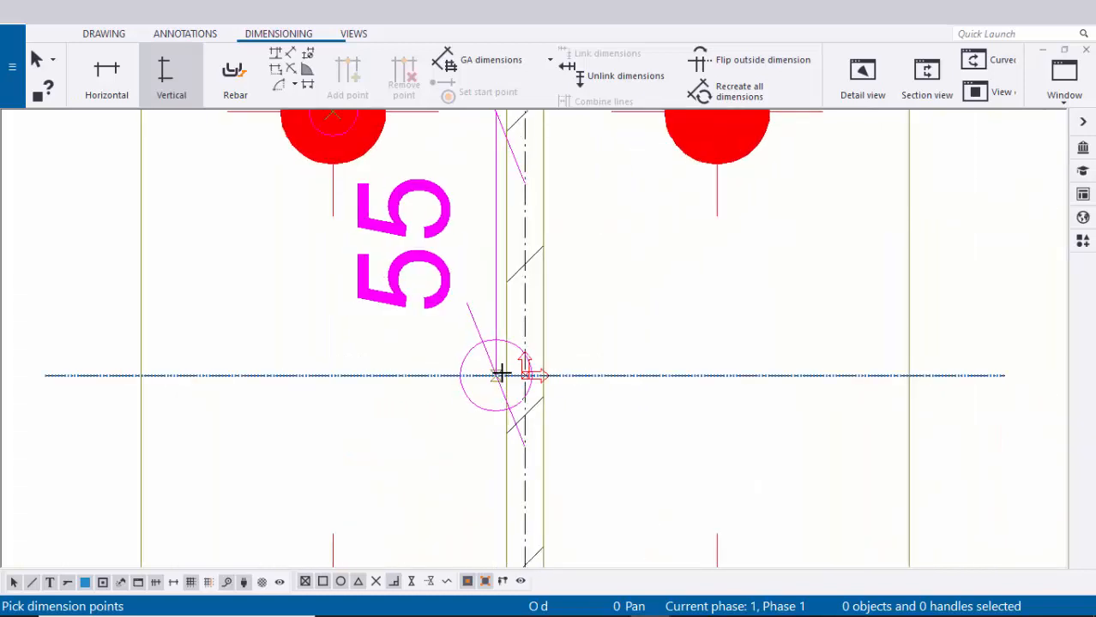
click(498, 374)
scroll(368, 396, down, 3)
middle_drag(368, 429, 436, 226)
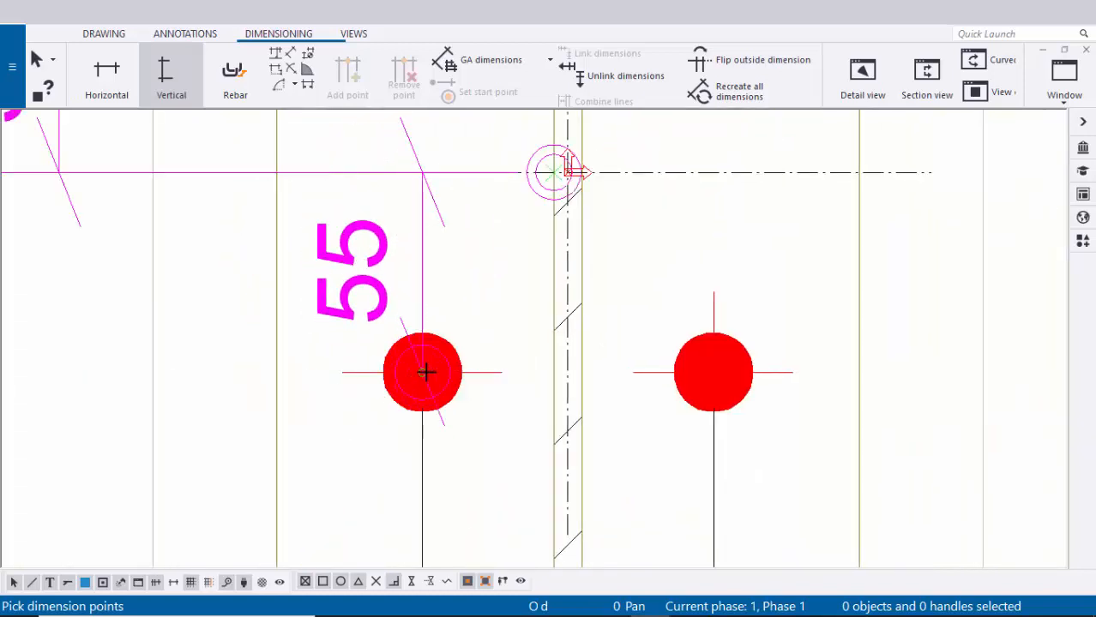
click(426, 372)
scroll(429, 288, down, 2)
middle_drag(429, 288, 498, 316)
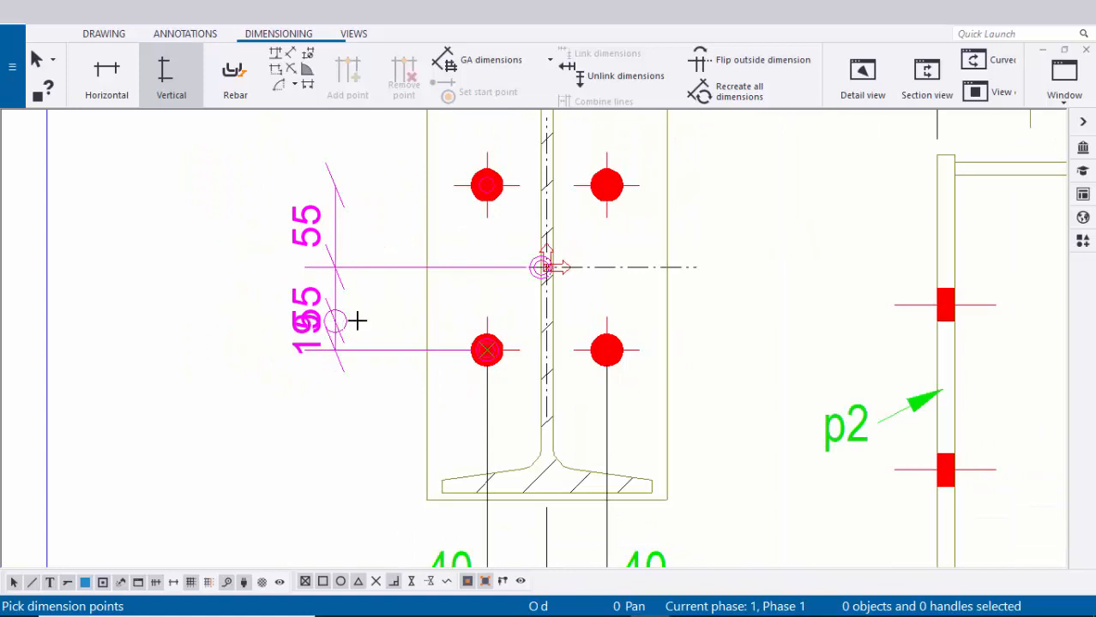
scroll(360, 315, down, 2)
right_click(243, 220)
click(259, 228)
scroll(372, 289, up, 1)
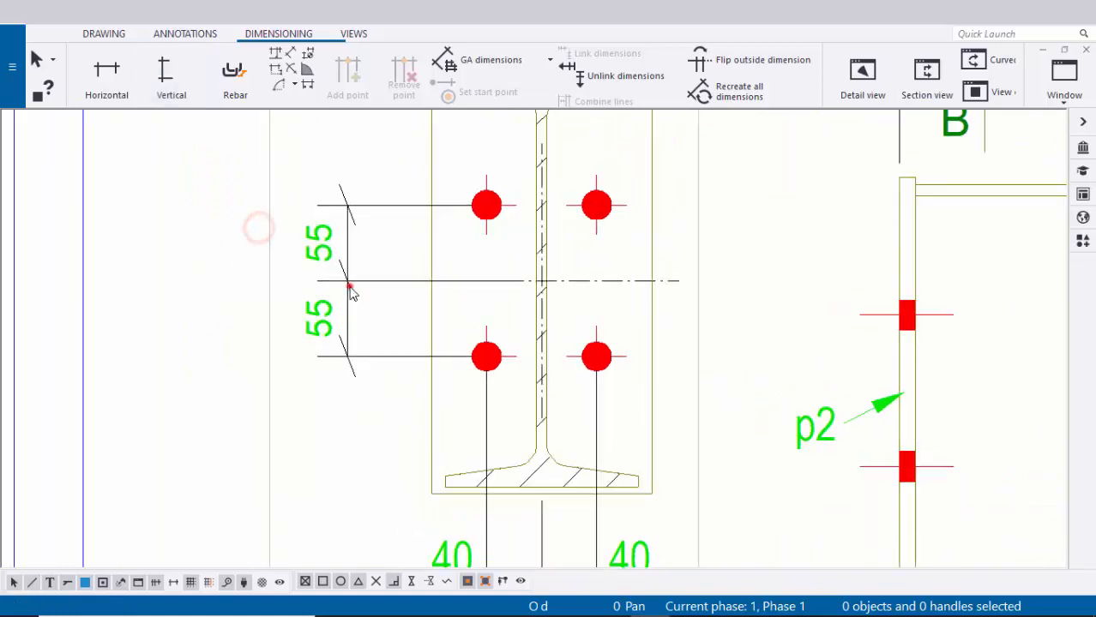
- Move the vertical hole dimension line in section B-B slightly closer to the end plate
click(349, 287)
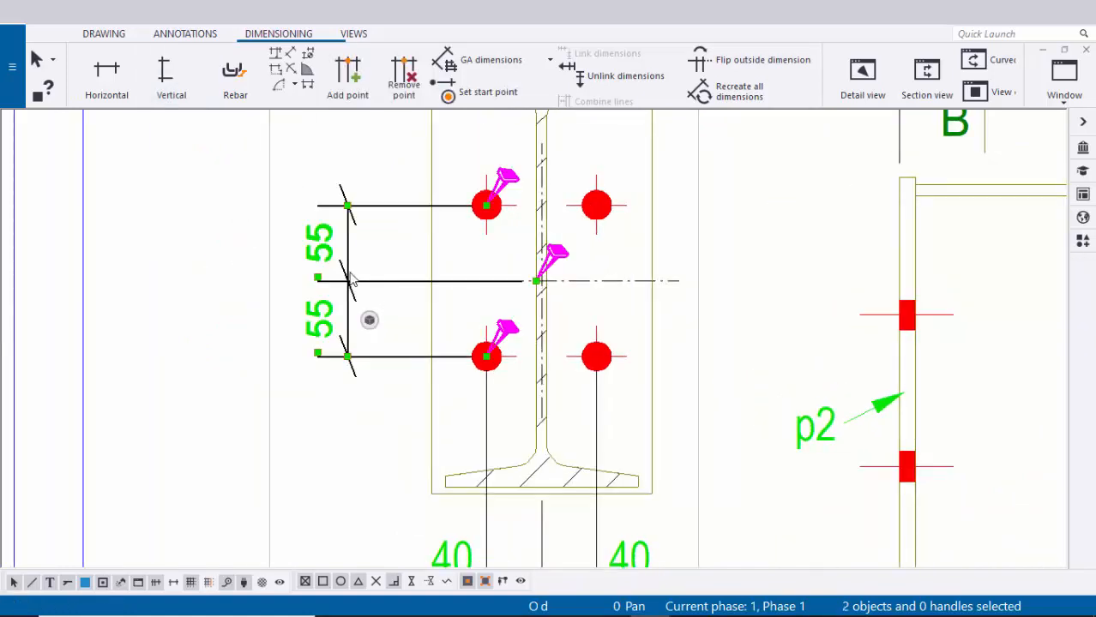
mouse_move(350, 272)
mouse_down()
mouse_move(389, 276)
mouse_move(379, 277)
mouse_up()
click(208, 287)
scroll(424, 403, down, 2)
middle_drag(424, 403, 493, 312)
- Set the section fill type of the beam profile in view B-B to None and apply it to remove the hatching
click(486, 239)
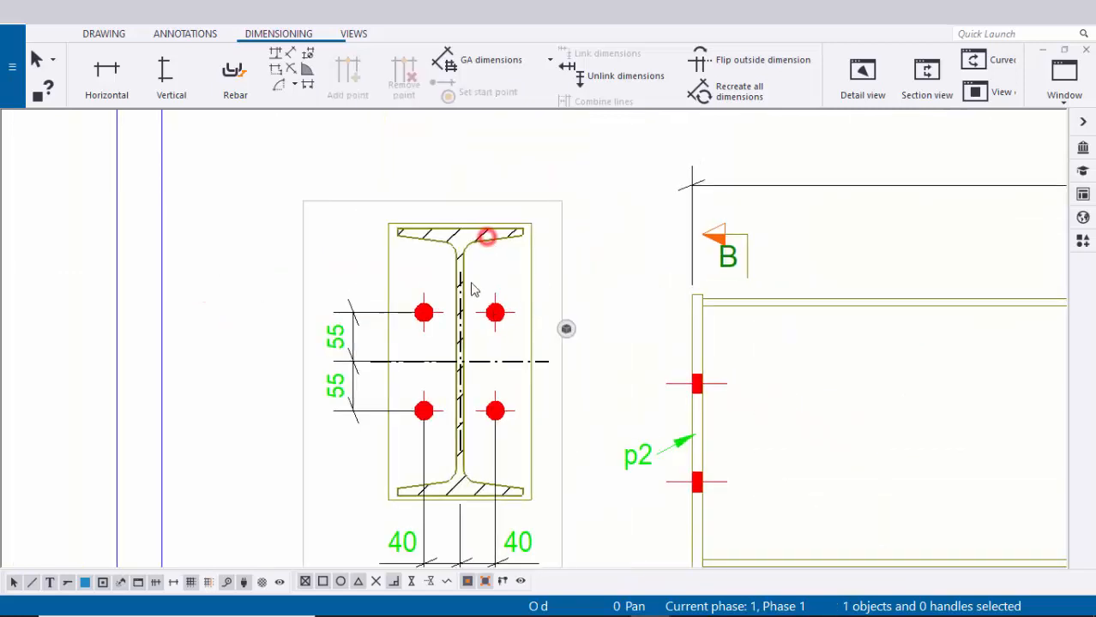
scroll(445, 247, up, 3)
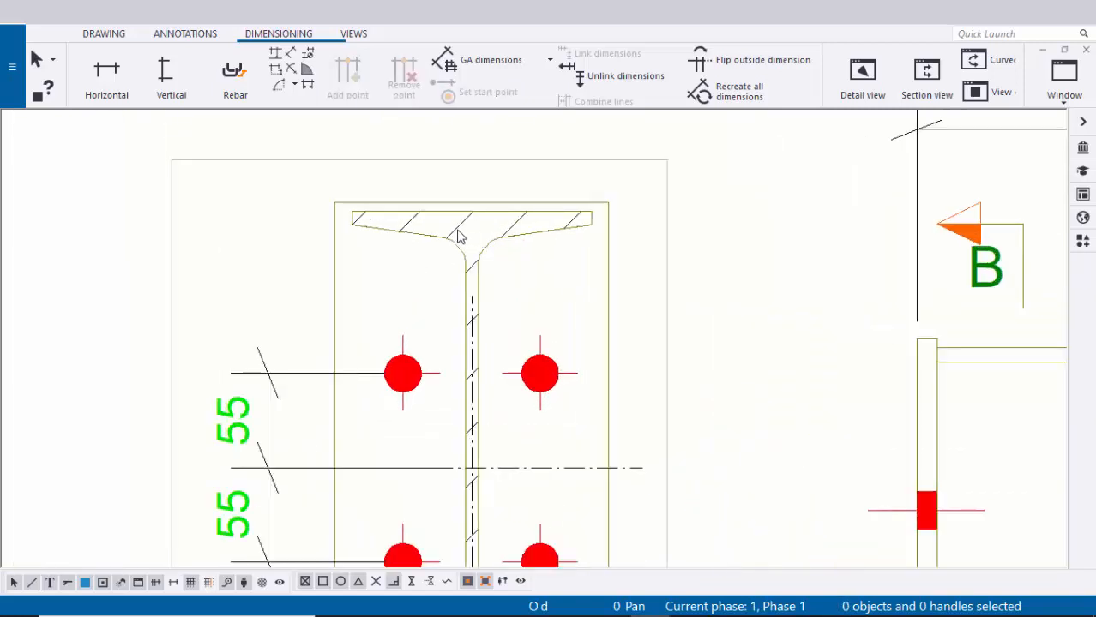
click(459, 224)
double_click(419, 260)
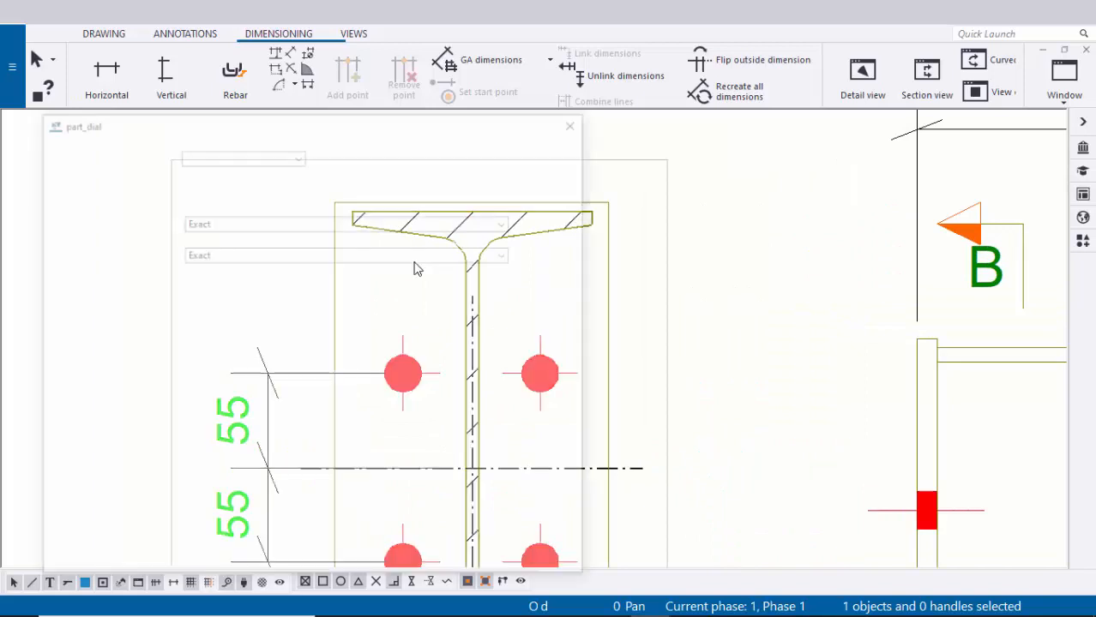
click(163, 122)
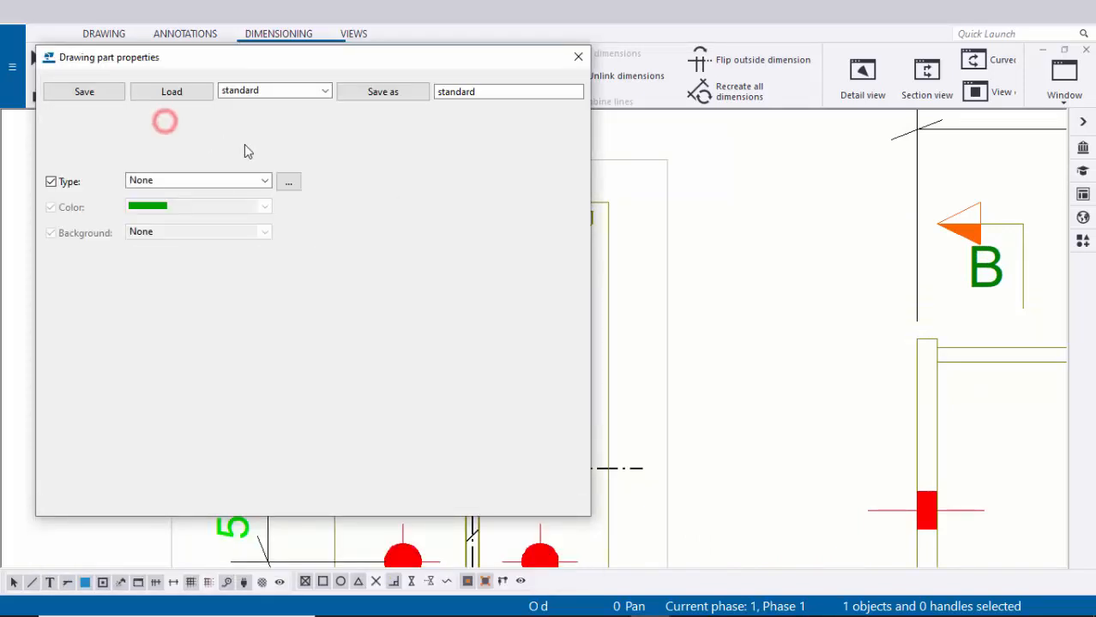
click(440, 181)
click(428, 210)
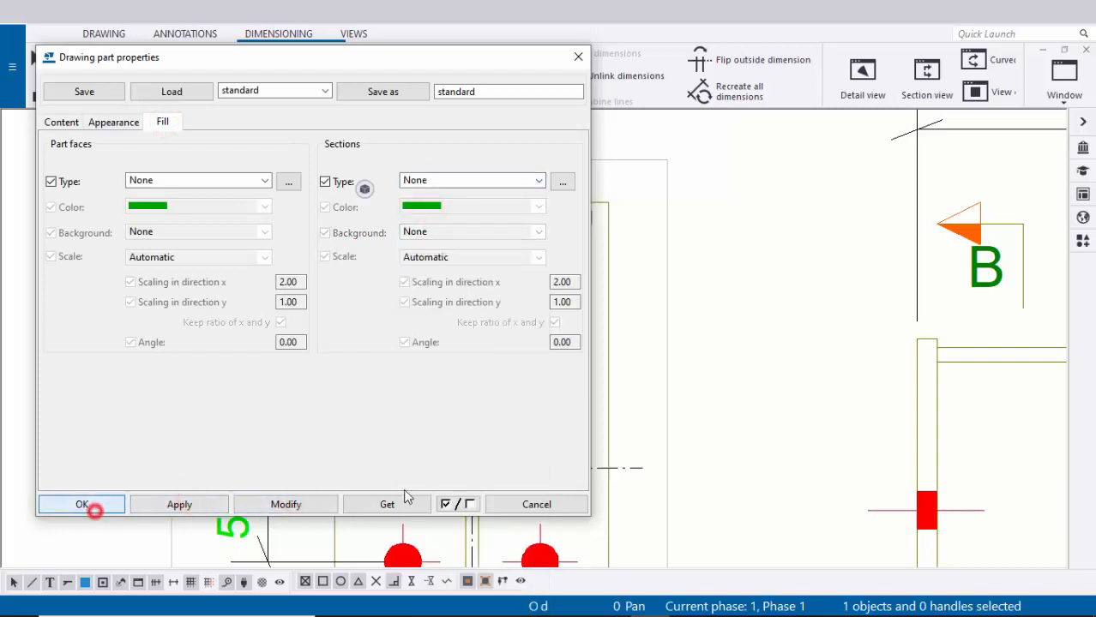
click(90, 506)
click(767, 407)
scroll(686, 394, down, 5)
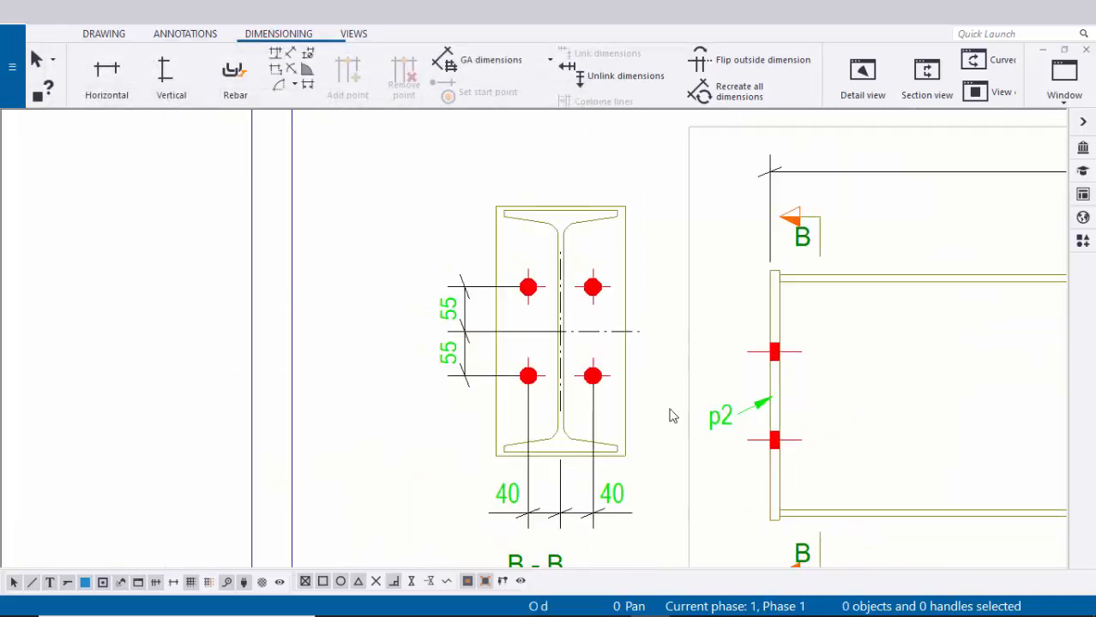
- Compare section B-B's hole layout with the dimensions and hole mark in the single-part view of plate p2
scroll(609, 377, up, 5)
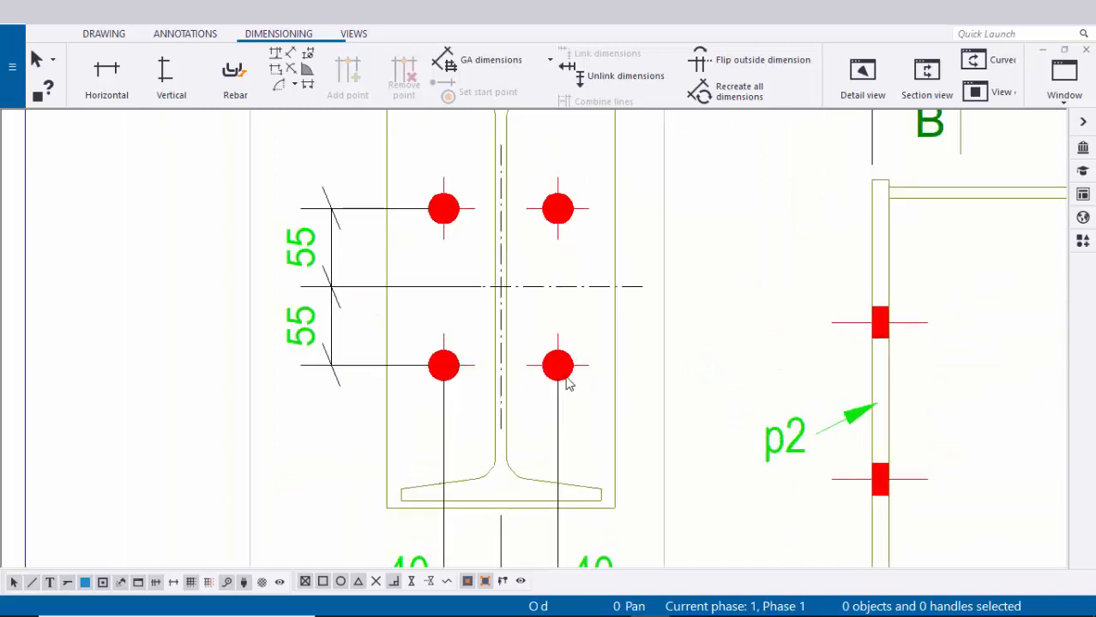
scroll(568, 385, down, 3)
scroll(634, 469, down, 3)
middle_drag(639, 469, 421, 280)
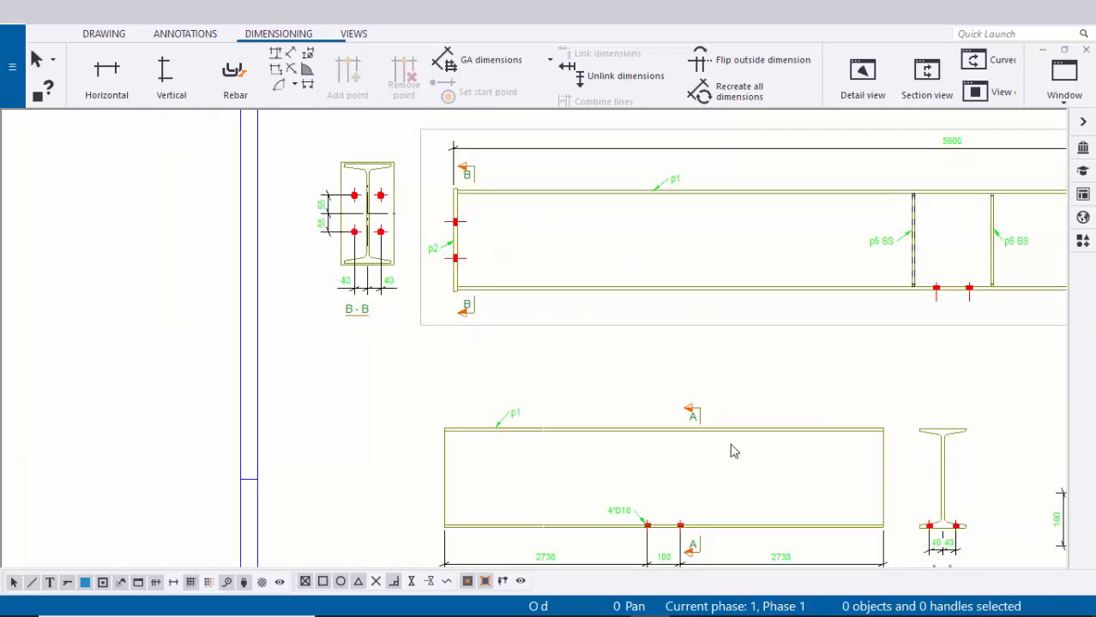
scroll(732, 450, down, 2)
middle_drag(737, 450, 568, 328)
scroll(913, 407, up, 2)
scroll(844, 389, up, 3)
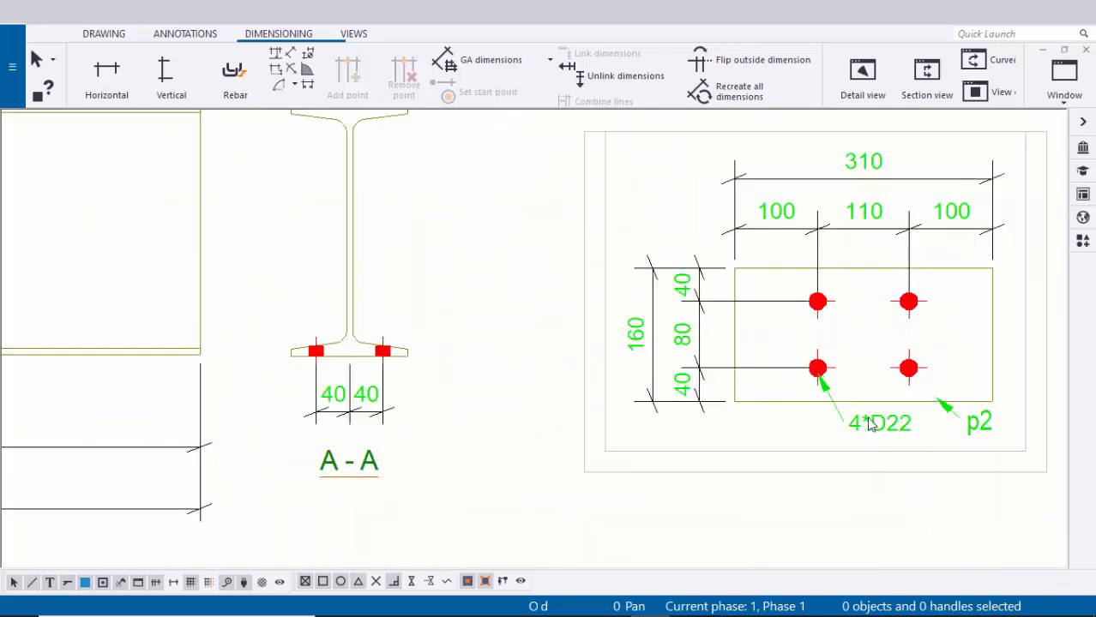
scroll(900, 424, down, 5)
middle_drag(388, 281, 511, 440)
scroll(397, 352, up, 5)
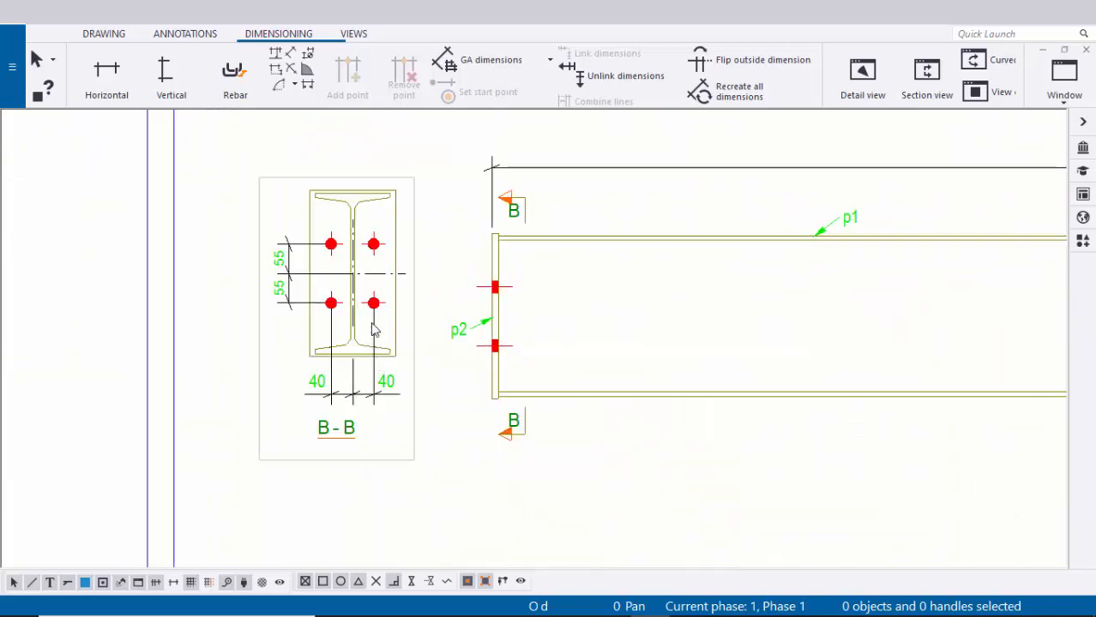
- Add a part mark to the end plate in section B-B using applied mark properties and position it just left of the plate's upper part
mouse_move(340, 248)
middle_down()
mouse_move(372, 354)
mouse_move(419, 374)
middle_up()
scroll(372, 355, up, 2)
scroll(380, 326, up, 1)
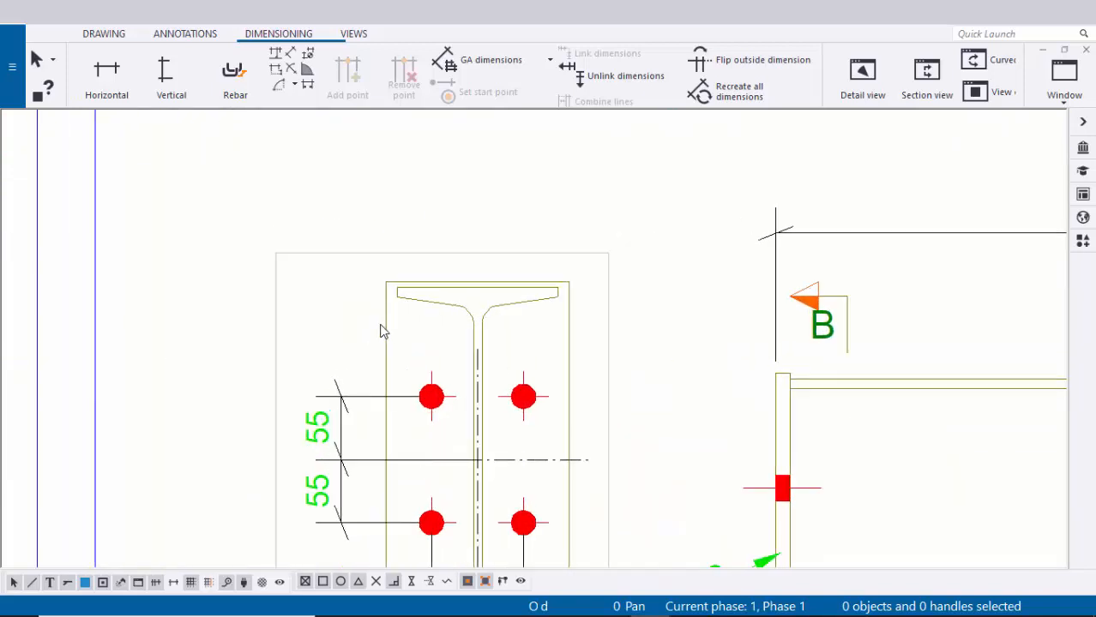
right_click(386, 330)
mouse_move(413, 420)
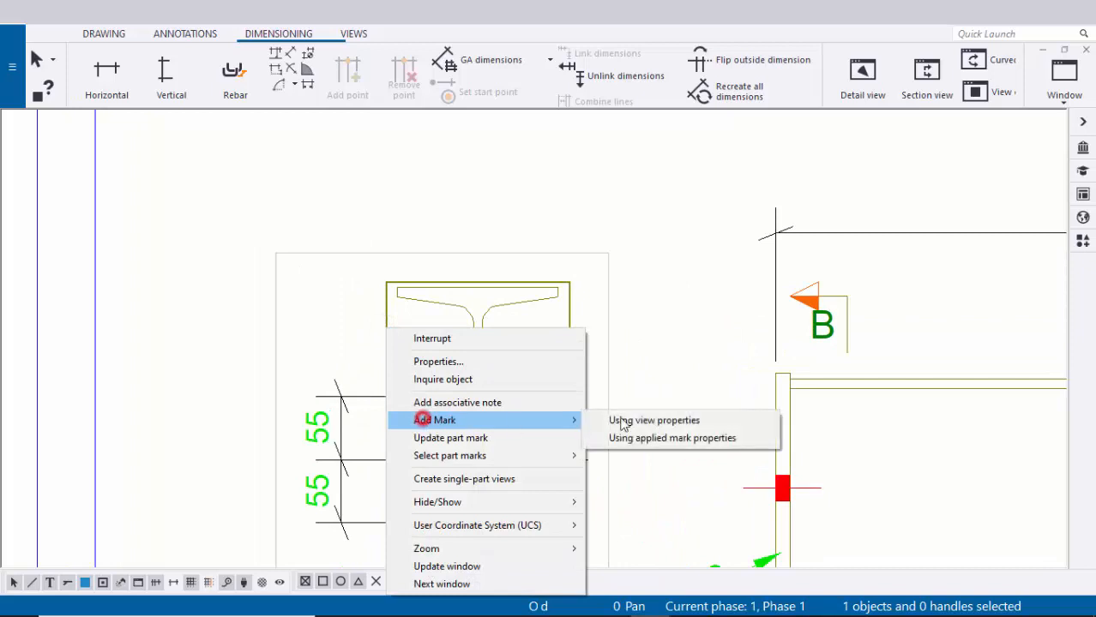
click(646, 438)
middle_drag(289, 342, 448, 362)
scroll(410, 319, up, 1)
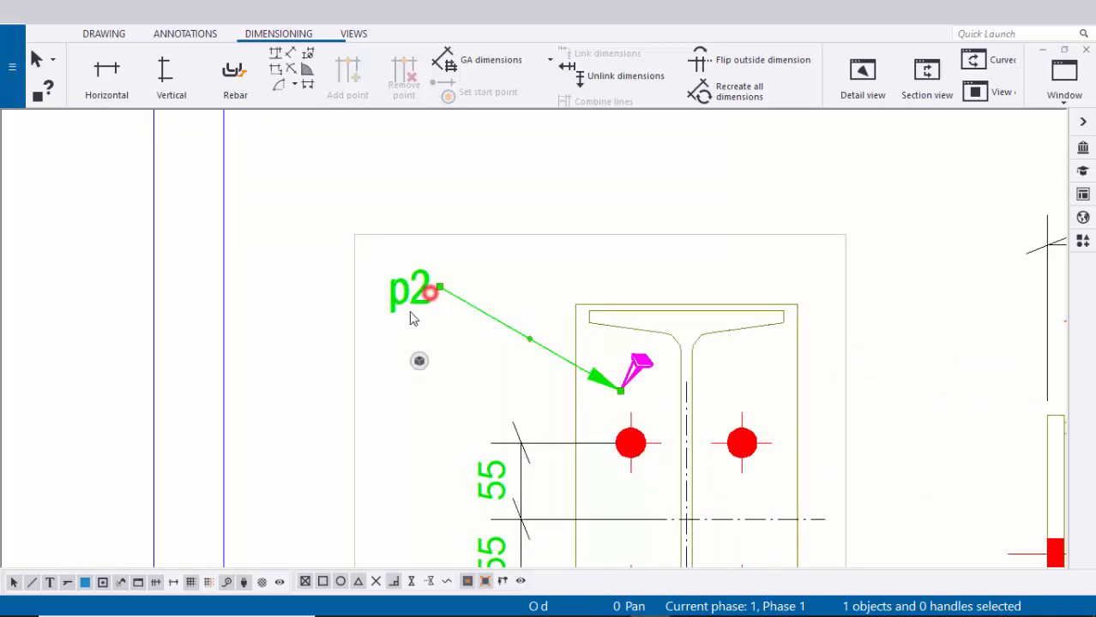
mouse_move(407, 302)
mouse_down()
mouse_move(366, 293)
mouse_move(486, 360)
mouse_up()
scroll(556, 339, up, 1)
scroll(636, 347, up, 1)
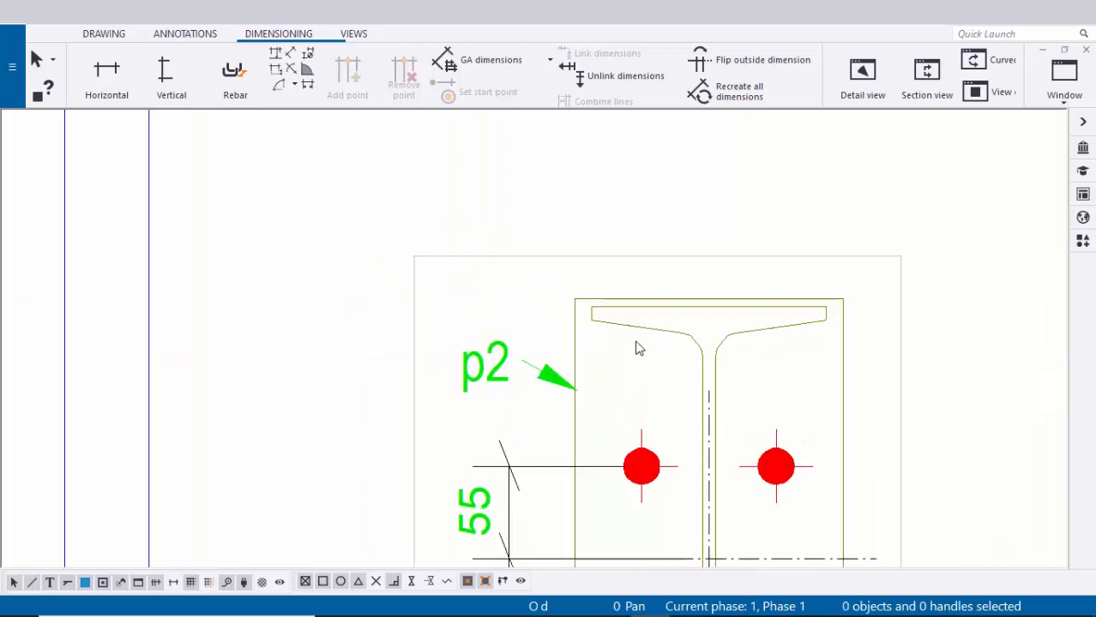
- Add a part mark to the beam profile in section B-B using applied mark properties and place it above the end plate's mark
middle_drag(636, 347, 506, 341)
right_click(516, 331)
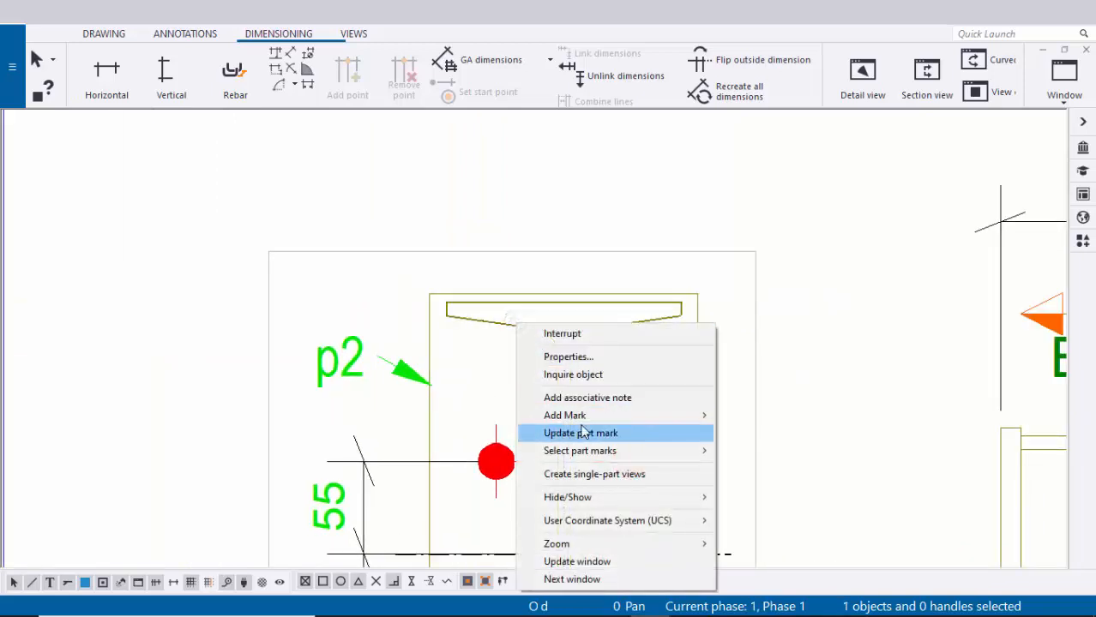
mouse_move(568, 416)
click(765, 437)
scroll(643, 334, down, 2)
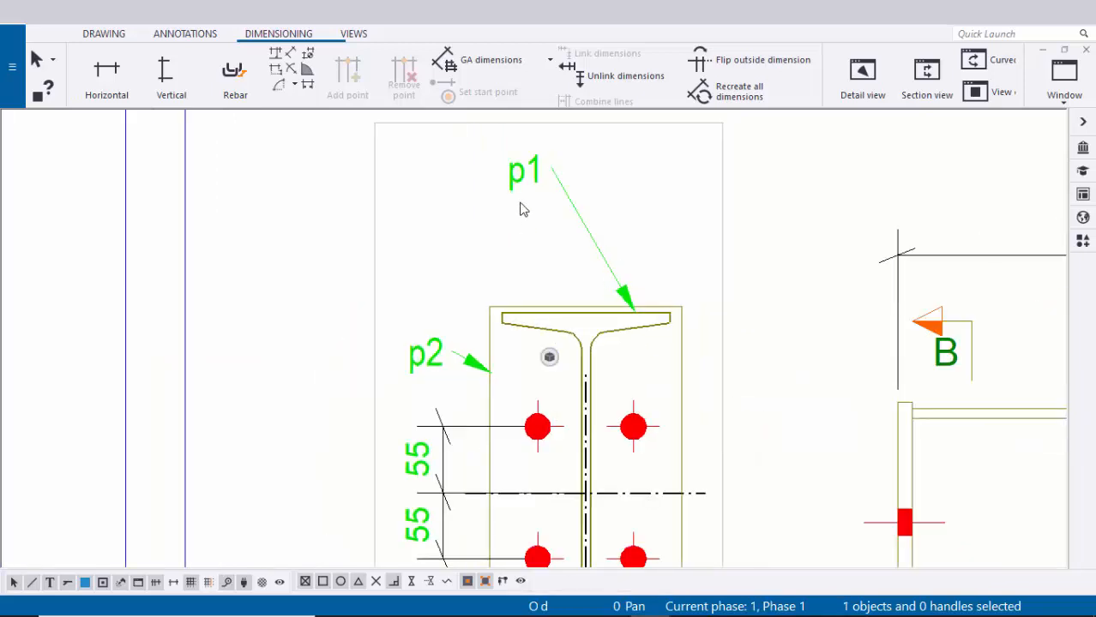
drag(539, 183, 444, 274)
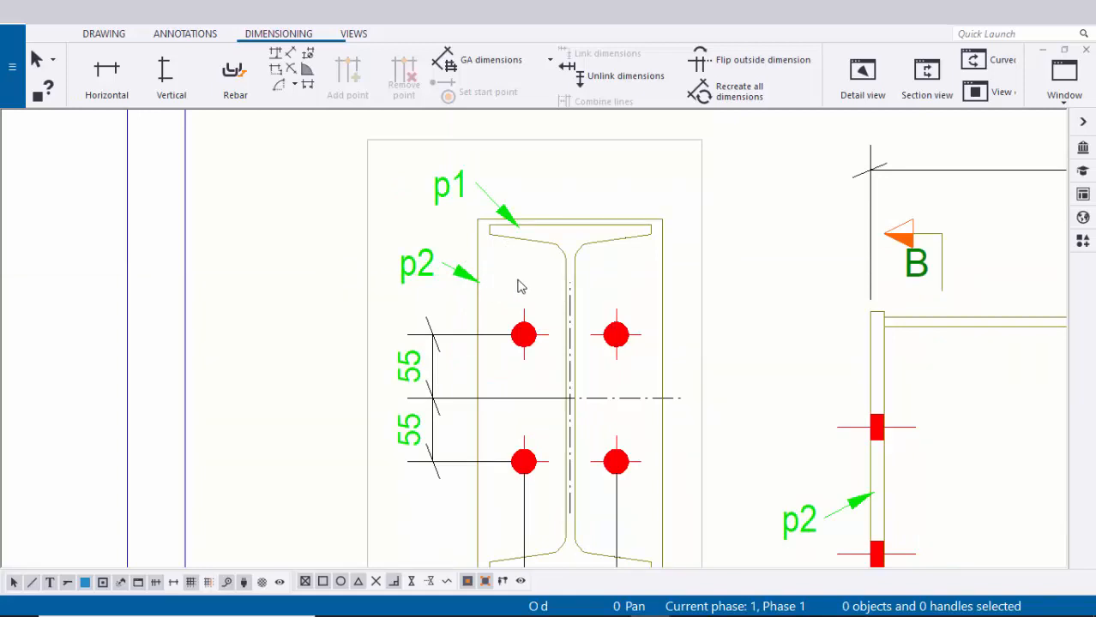
- Review the marked and dimensioned section B-B beside the main beam view
scroll(470, 298, up, 2)
scroll(462, 322, down, 5)
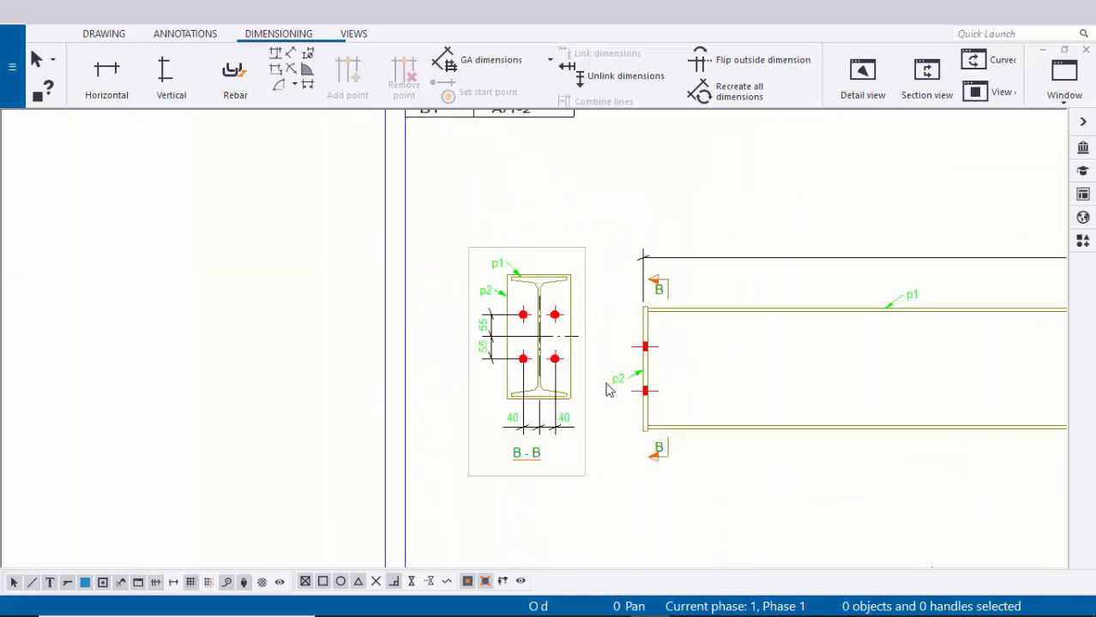
scroll(462, 322, down, 2)
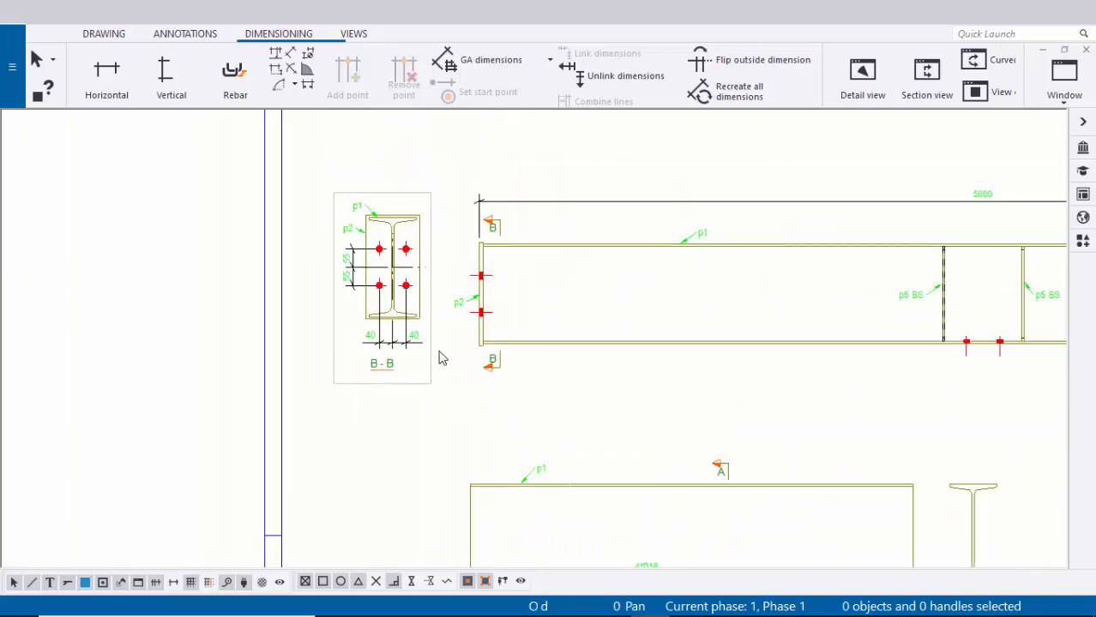
scroll(440, 358, up, 4)
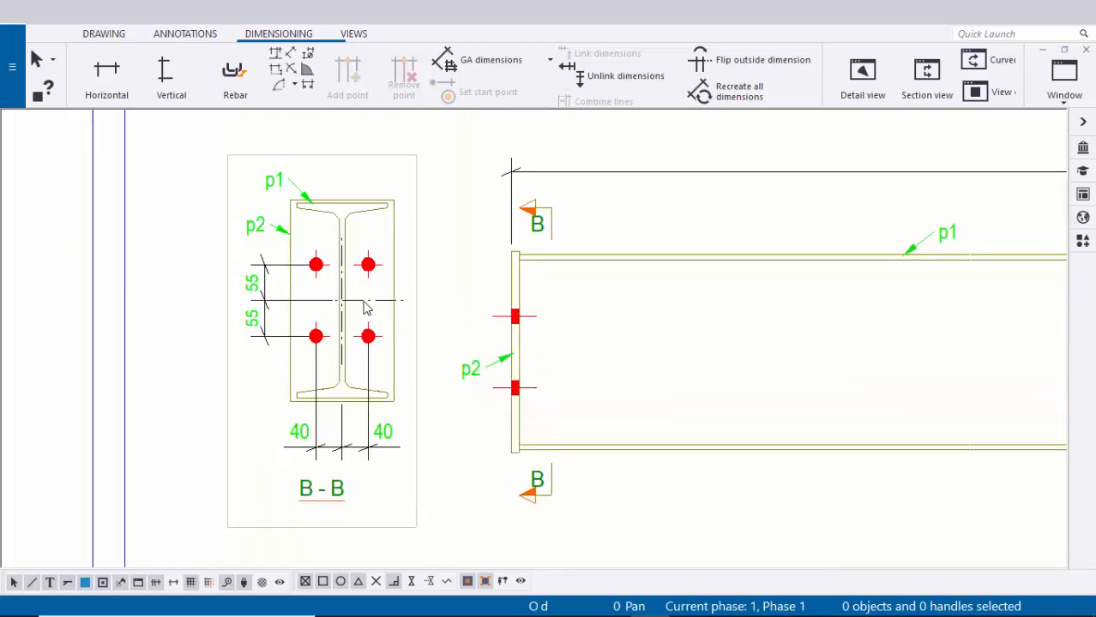
scroll(493, 300, up, 3)
scroll(529, 292, down, 2)
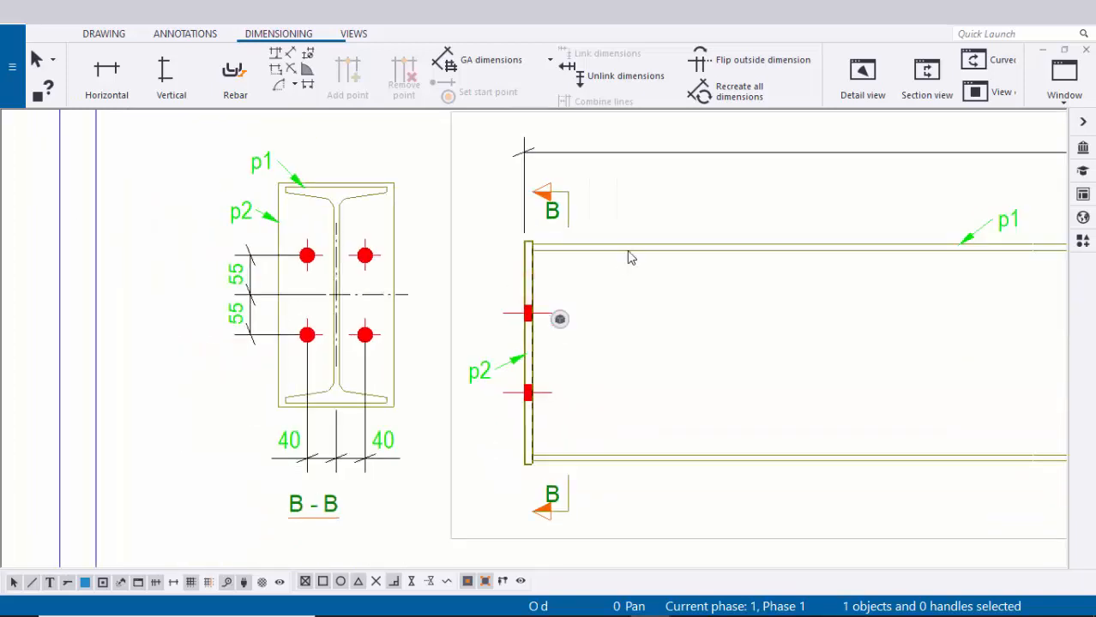
click(591, 334)
- Add a weld mark to the left end plate in the main view, pointing at its inner face between the holes
middle_drag(562, 349, 462, 281)
scroll(492, 312, up, 2)
scroll(524, 326, down, 2)
click(177, 34)
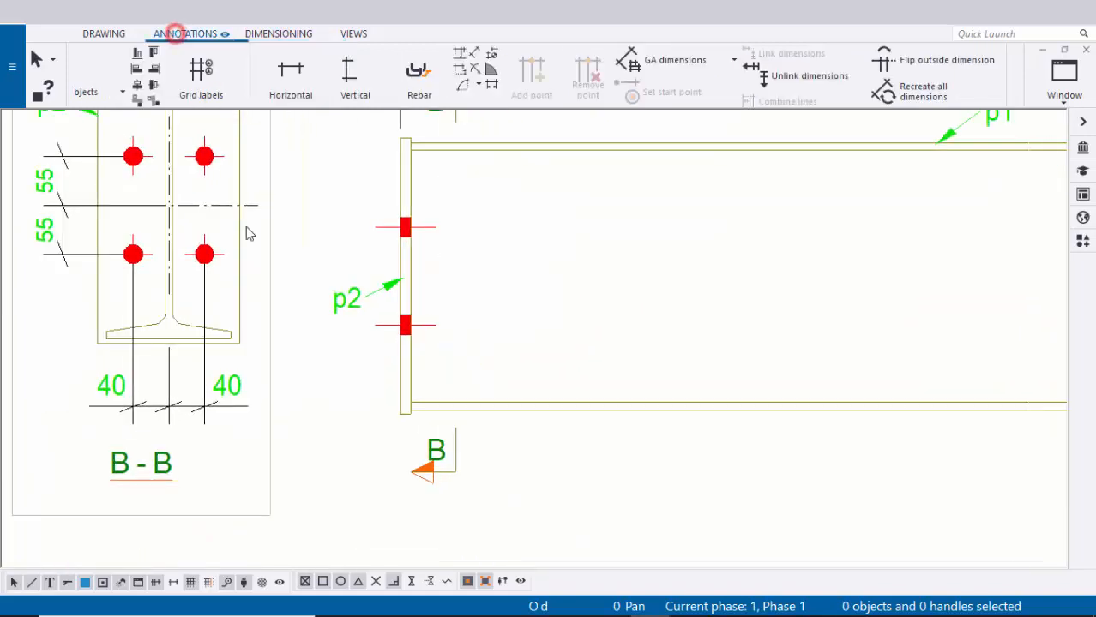
scroll(384, 245, up, 3)
click(384, 224)
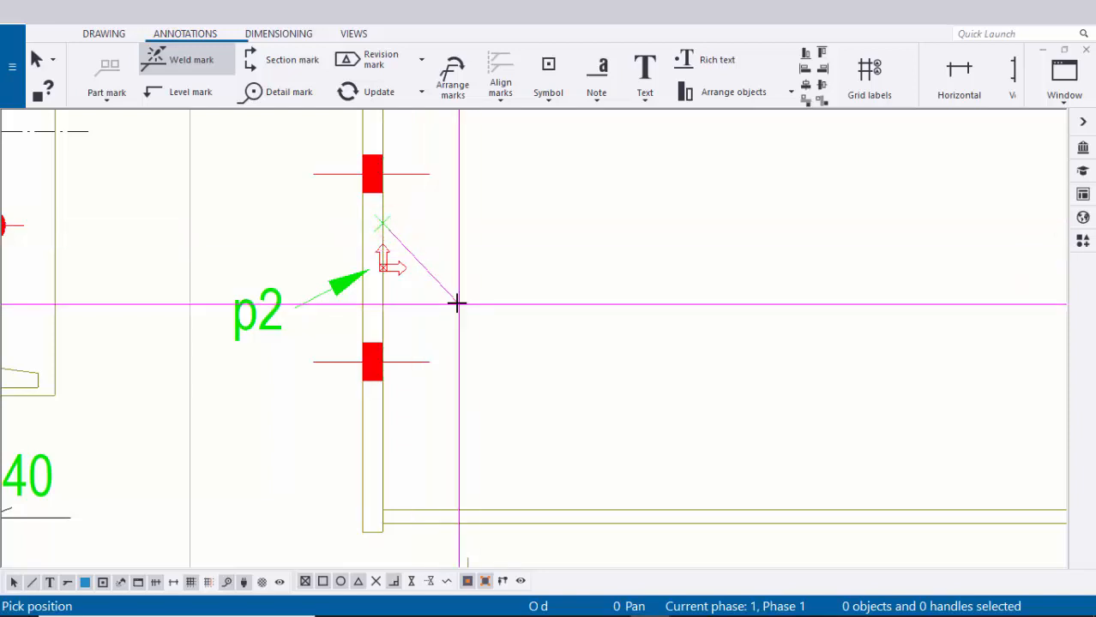
click(456, 303)
scroll(485, 313, down, 3)
scroll(531, 313, up, 1)
right_click(548, 229)
click(573, 246)
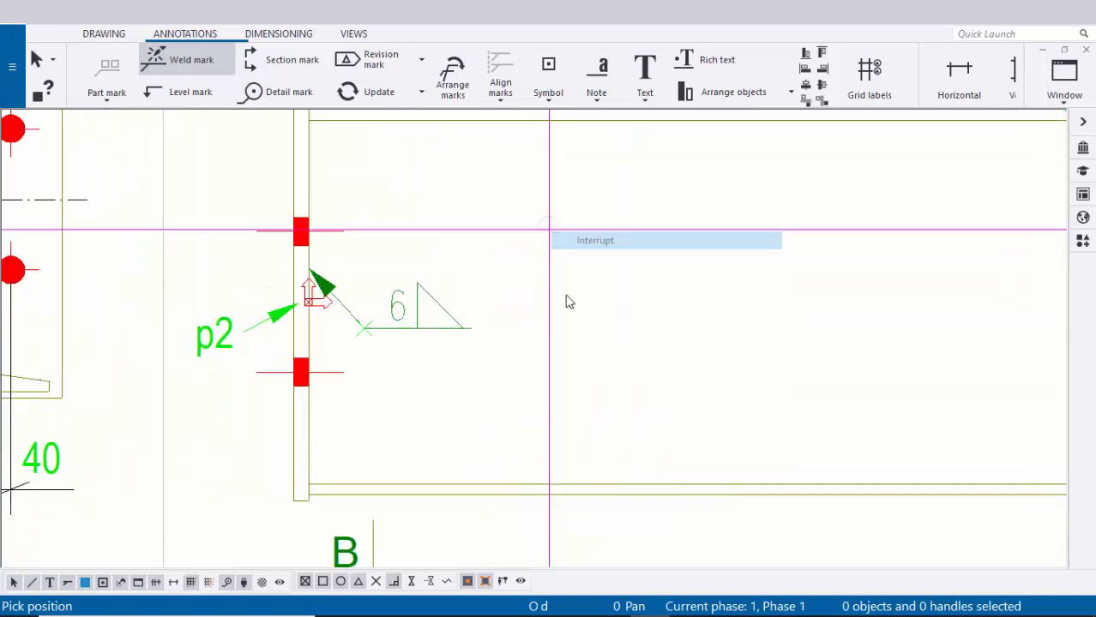
- Switch the weld mark to below the line only: fillet type, size 6, with the above-line size 0 and type empty
scroll(481, 297, down, 3)
middle_drag(464, 293, 565, 296)
scroll(386, 291, up, 2)
middle_drag(195, 240, 323, 314)
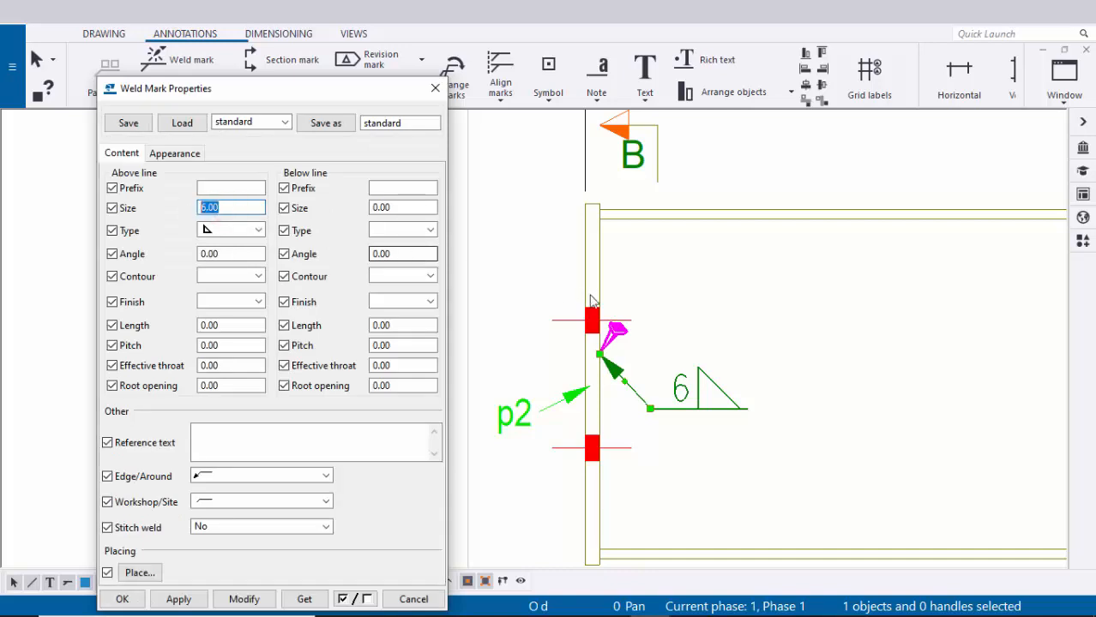
middle_drag(683, 400, 646, 358)
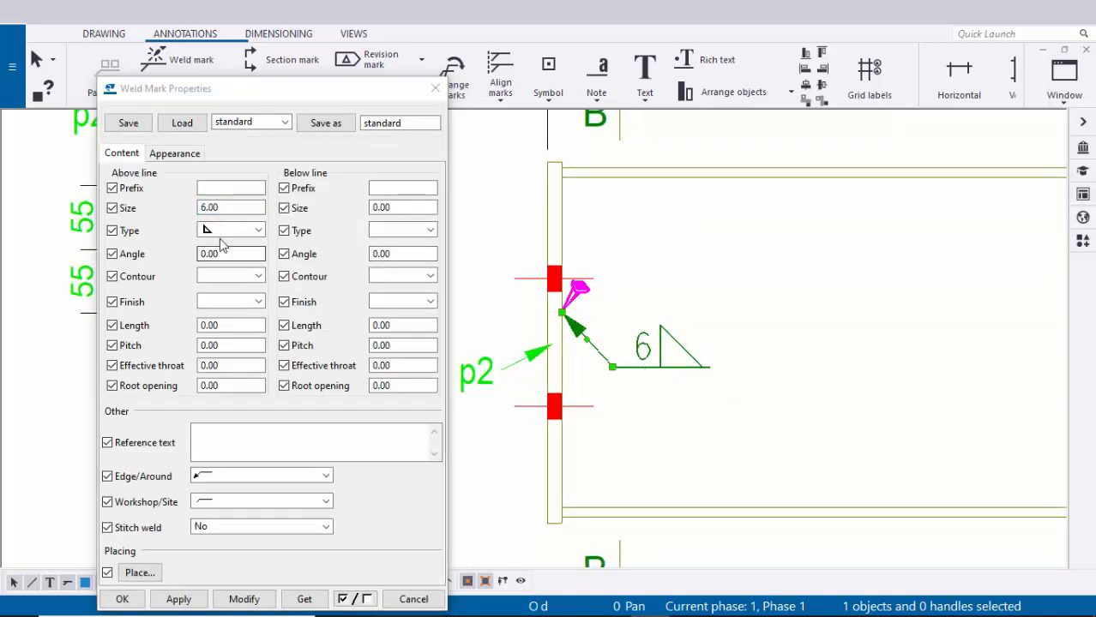
double_click(229, 208)
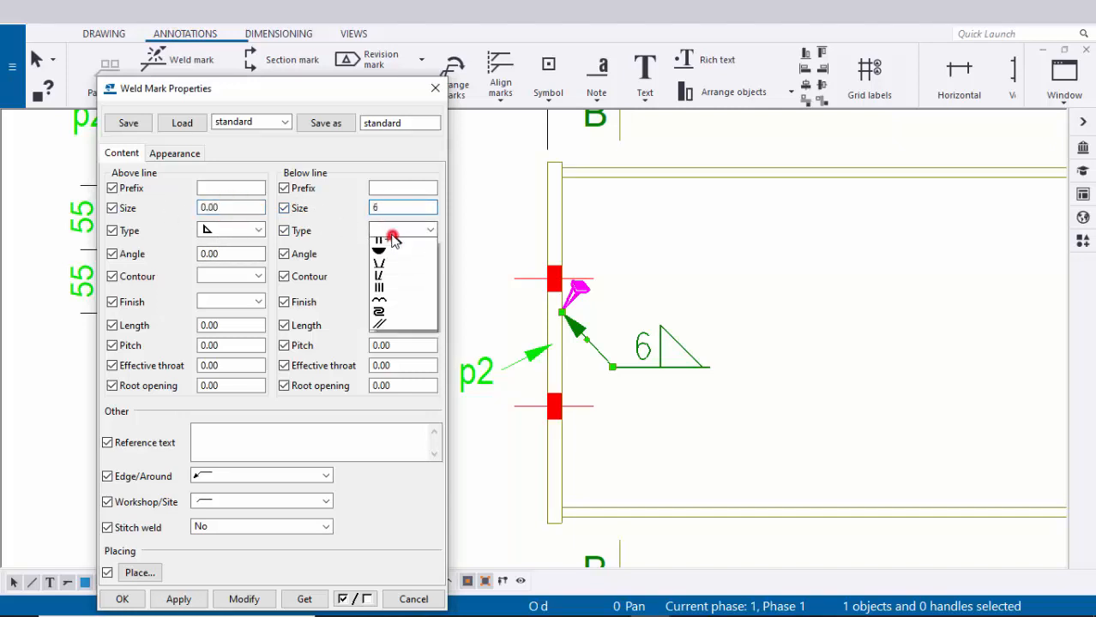
click(221, 229)
click(209, 248)
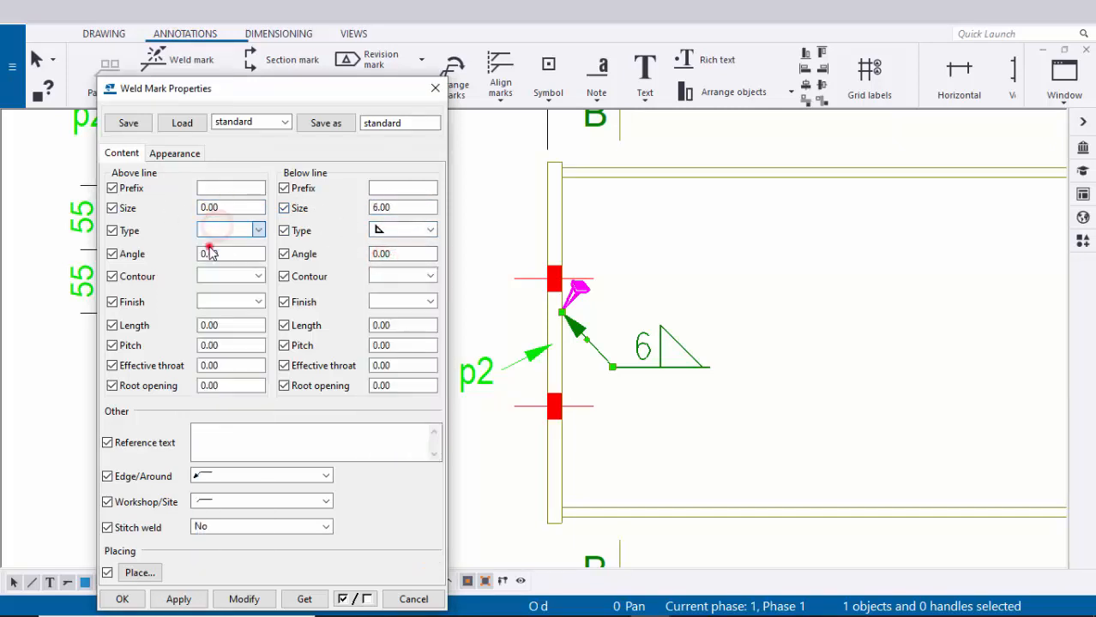
click(245, 599)
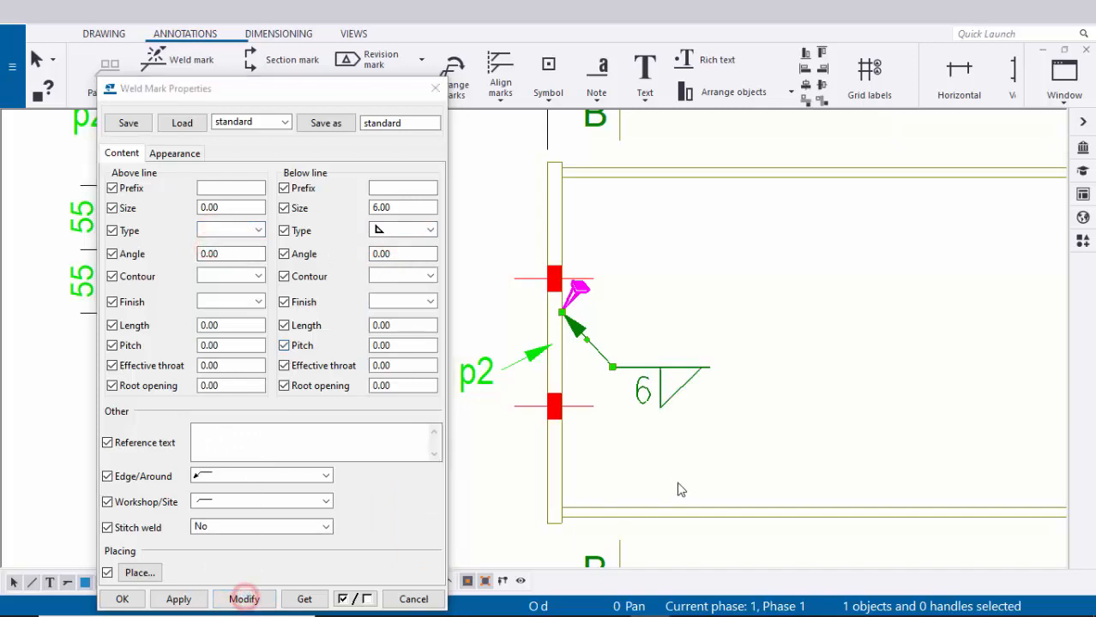
scroll(674, 360, up, 4)
scroll(680, 349, down, 2)
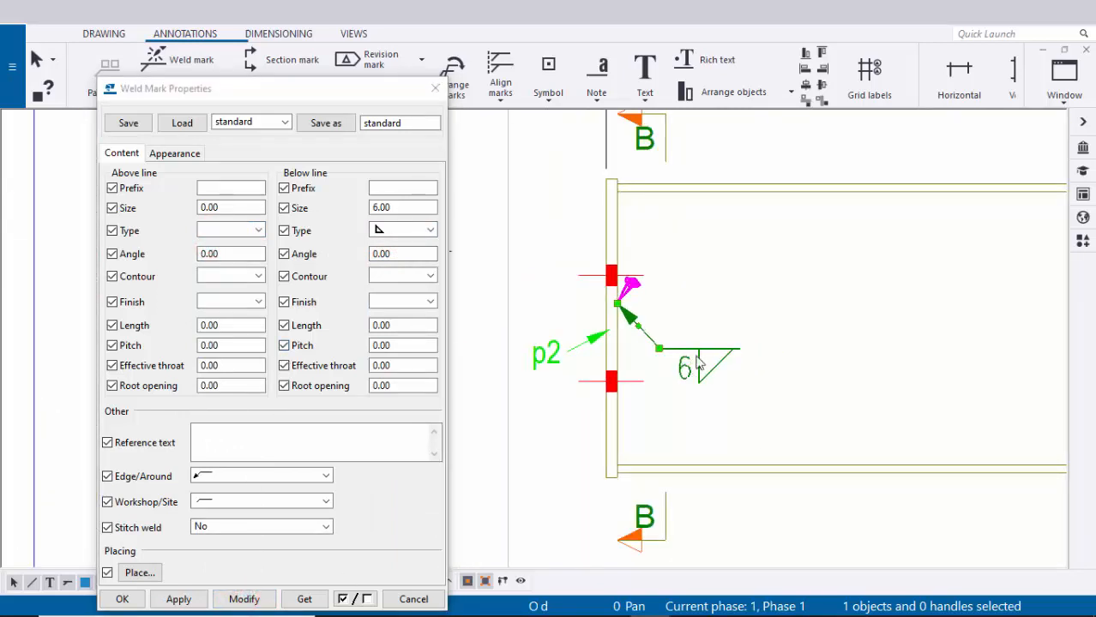
- Set the weld mark's Edge/Around option to the all-around symbol and accept the properties
click(229, 476)
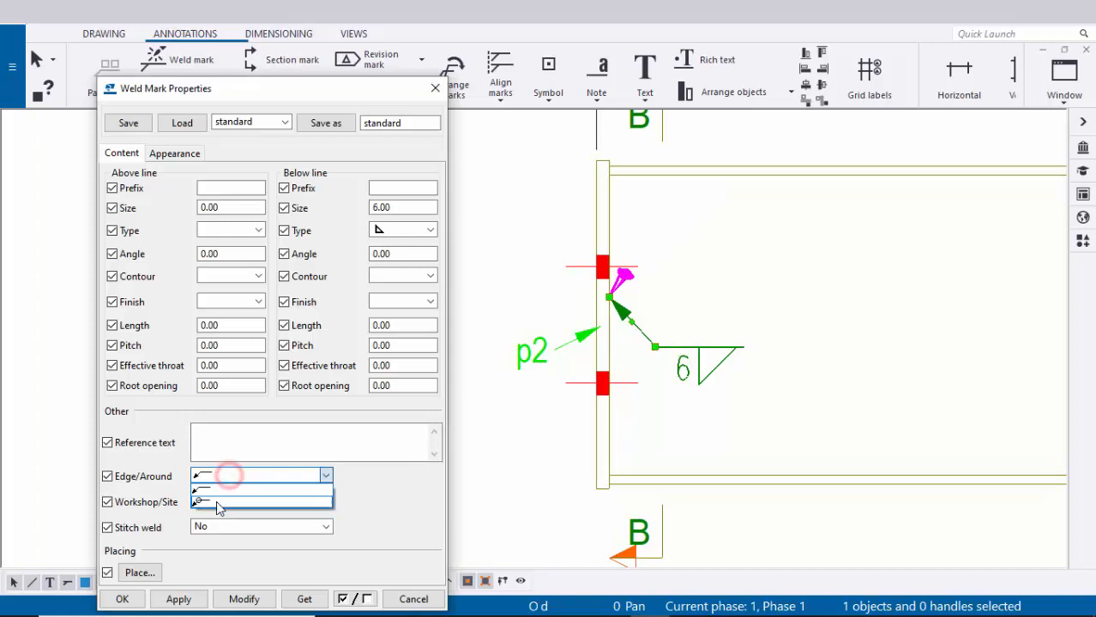
click(129, 602)
click(735, 445)
scroll(777, 420, down, 3)
middle_drag(700, 335, 481, 383)
scroll(481, 384, up, 3)
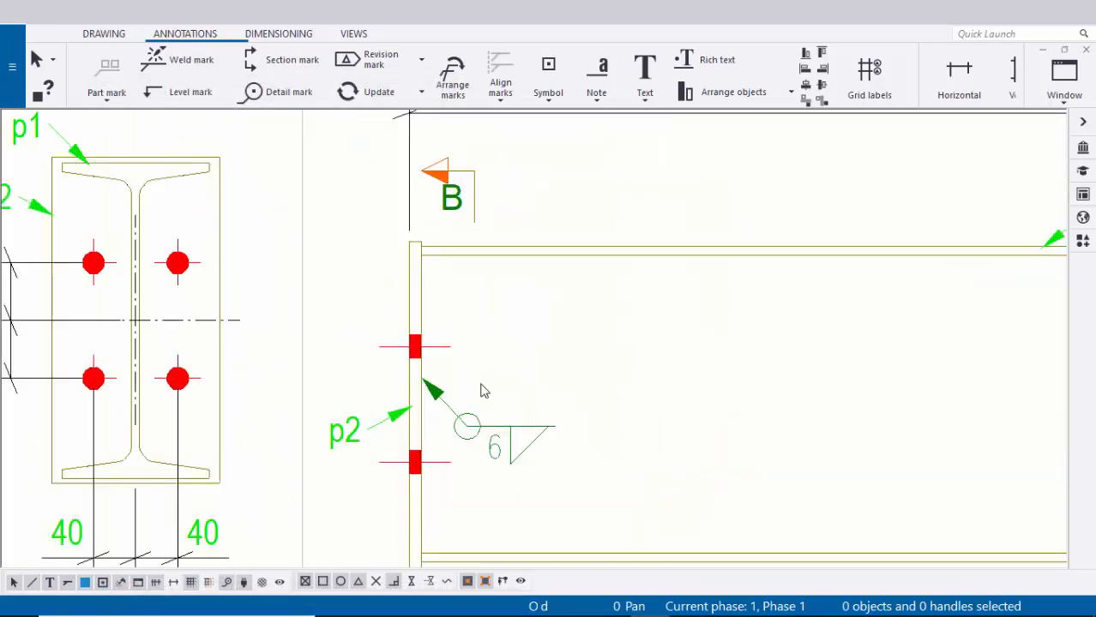
- Start a section view at the beam's right end, with its cut plane along the right end plate's inner face
scroll(481, 391, down, 3)
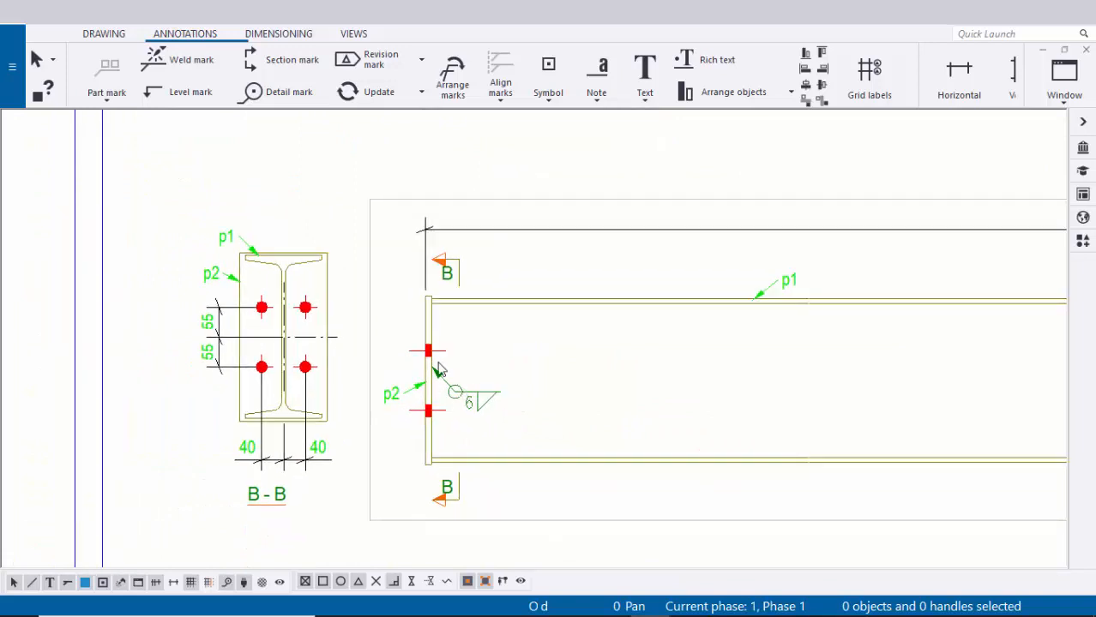
scroll(480, 386, down, 2)
middle_drag(635, 406, 162, 367)
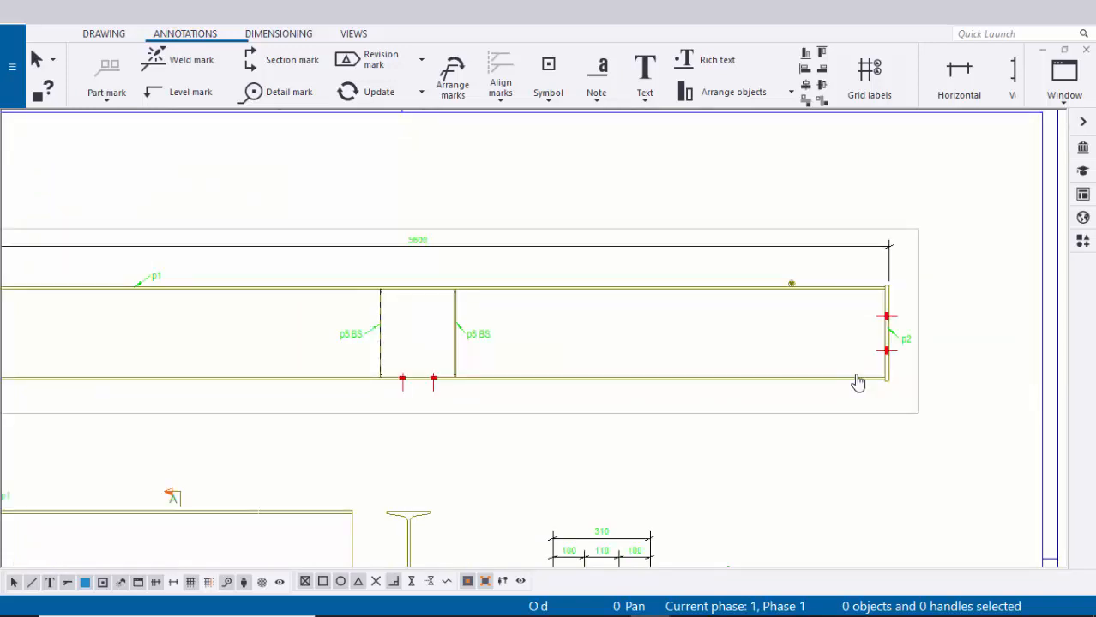
scroll(758, 401, up, 2)
mouse_move(859, 382)
middle_down()
mouse_move(758, 401)
mouse_move(759, 385)
middle_up()
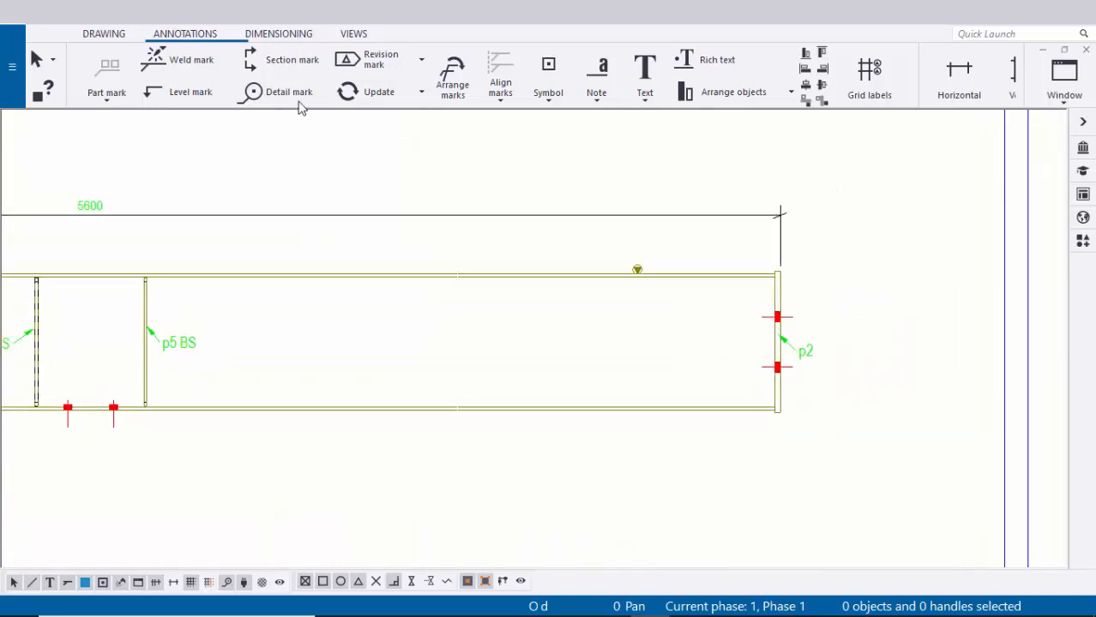
click(351, 34)
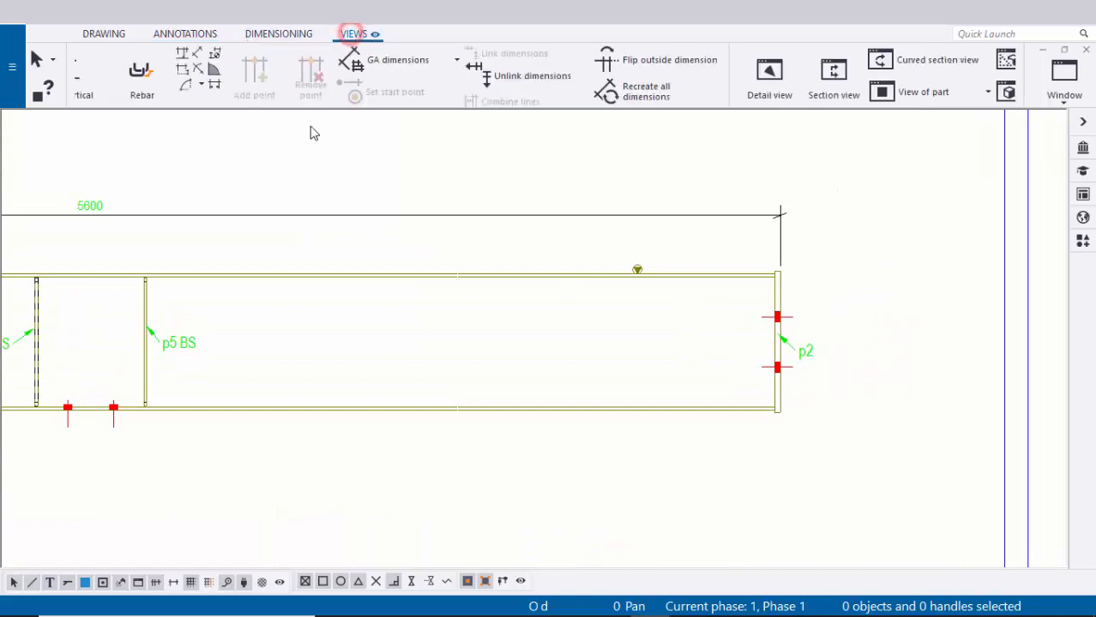
click(171, 72)
scroll(612, 283, up, 5)
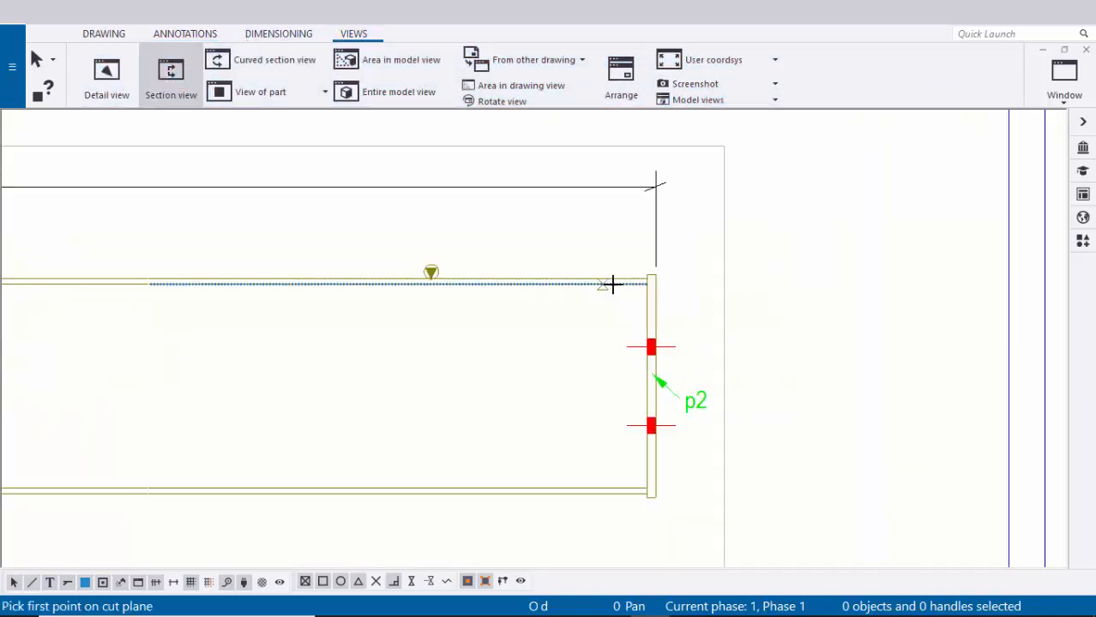
scroll(613, 408, down, 4)
middle_drag(605, 532, 556, 337)
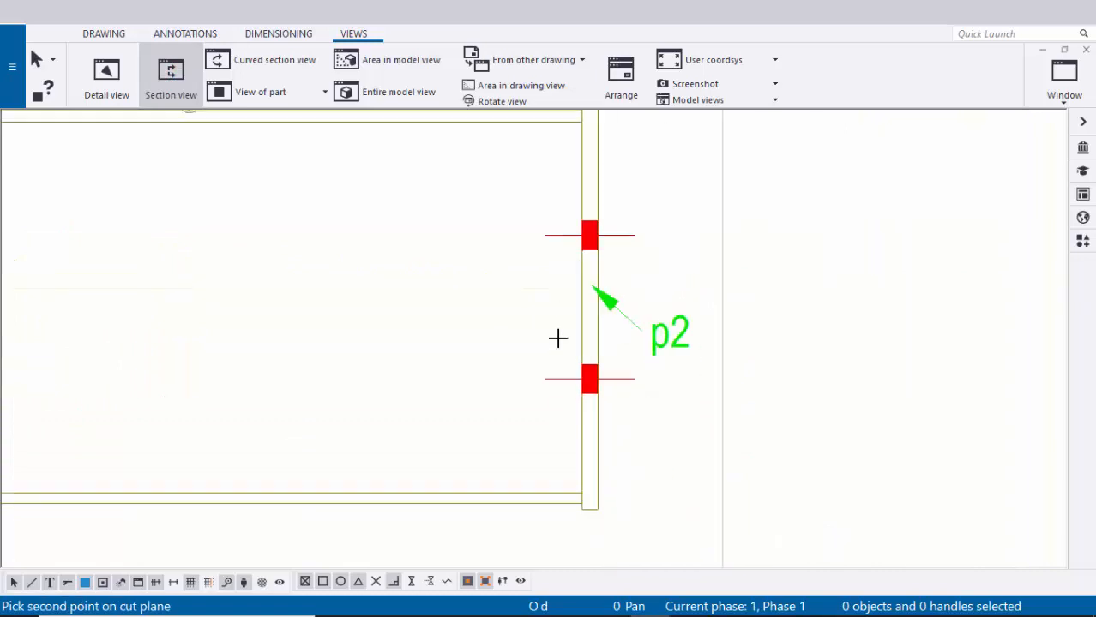
scroll(555, 360, up, 1)
middle_drag(555, 396, 524, 262)
scroll(573, 419, up, 4)
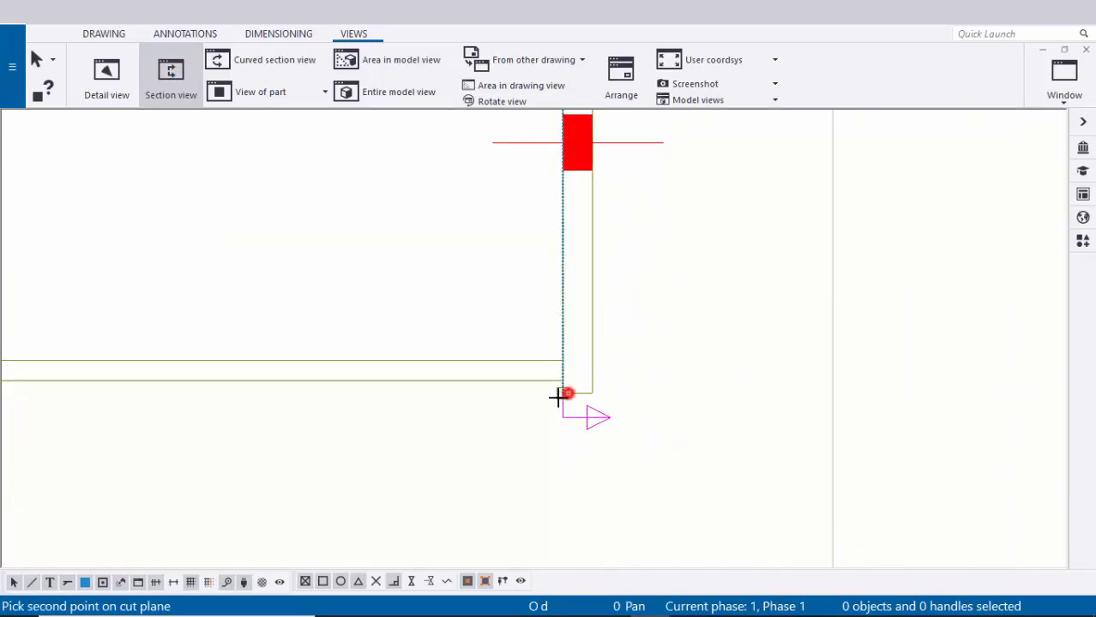
click(557, 397)
- Define the cut box around the full height of the right end plate and place section C-C to the right of the main view
scroll(557, 397, down, 2)
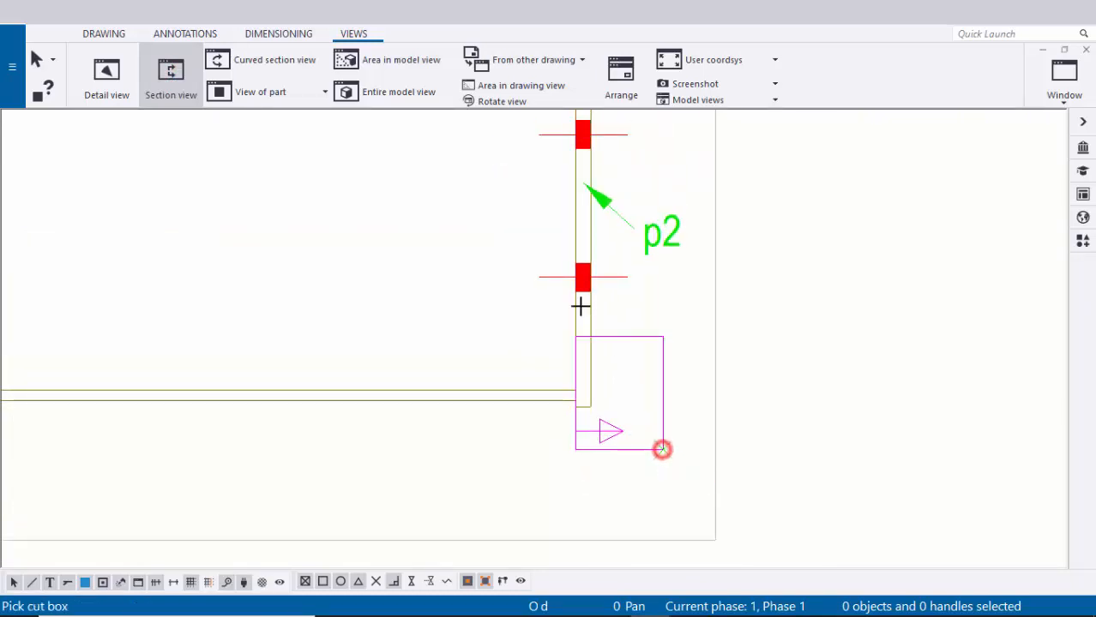
scroll(579, 302, down, 5)
middle_drag(550, 157, 590, 309)
scroll(590, 273, up, 3)
click(584, 224)
scroll(696, 369, down, 2)
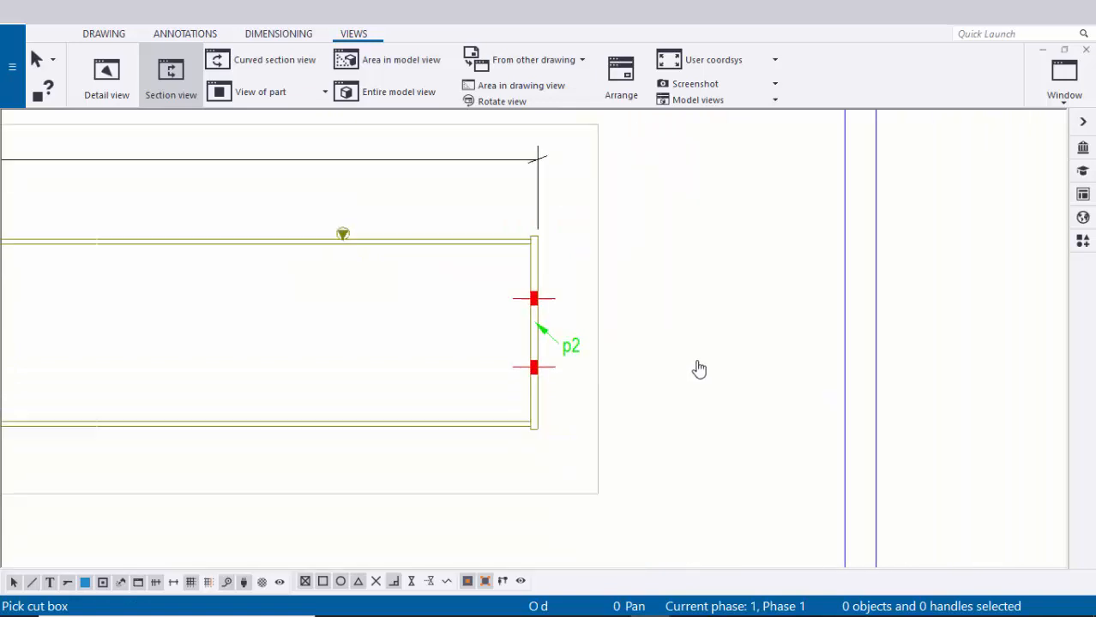
click(694, 346)
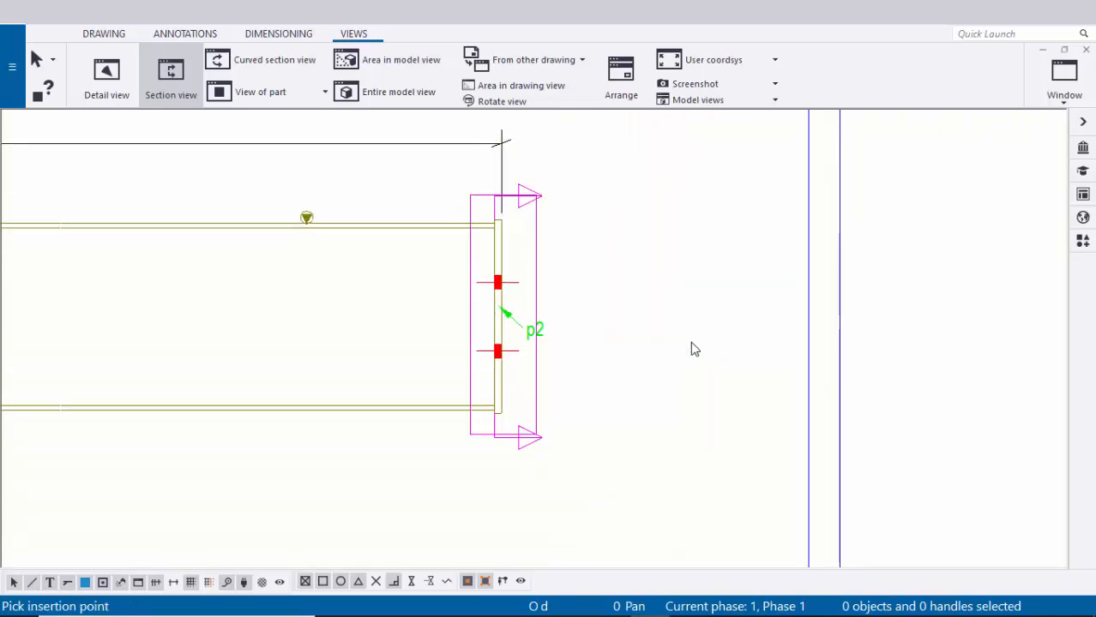
click(391, 286)
- Move the upper and lower C section marks vertically closer to the beam's right end
middle_drag(466, 242, 470, 284)
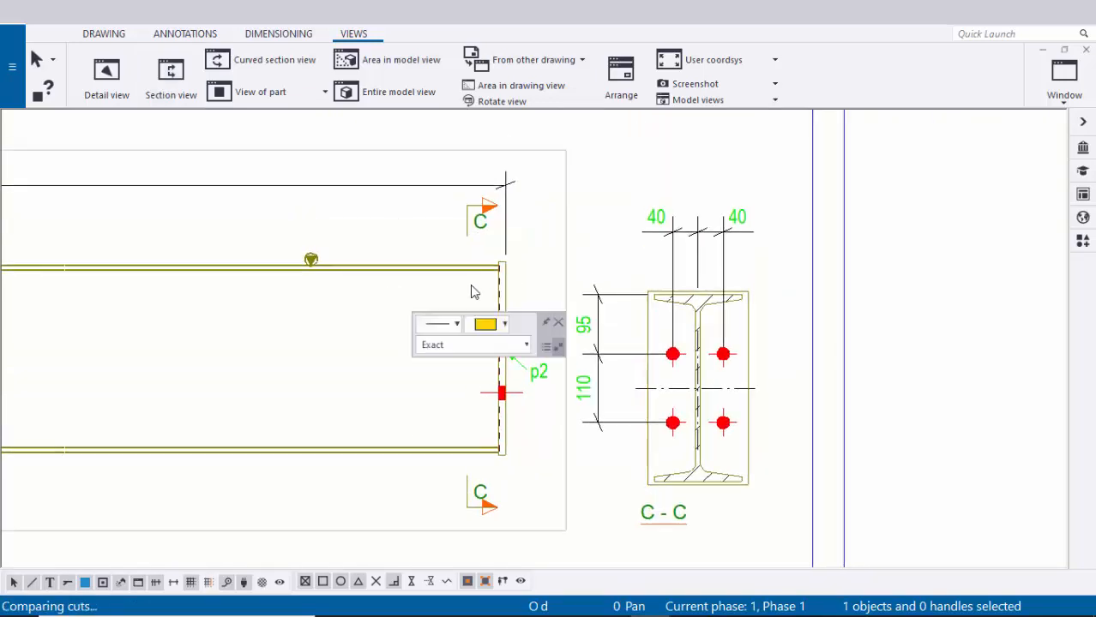
scroll(470, 284, up, 2)
click(467, 206)
drag(478, 187, 477, 209)
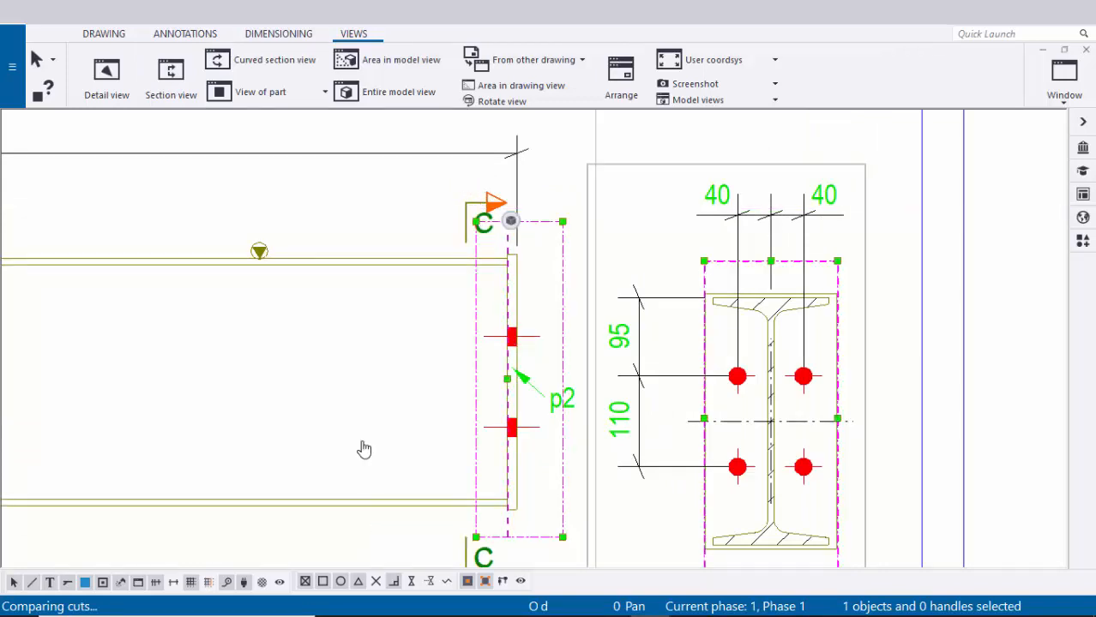
middle_drag(365, 450, 367, 331)
scroll(452, 485, up, 2)
drag(480, 457, 478, 441)
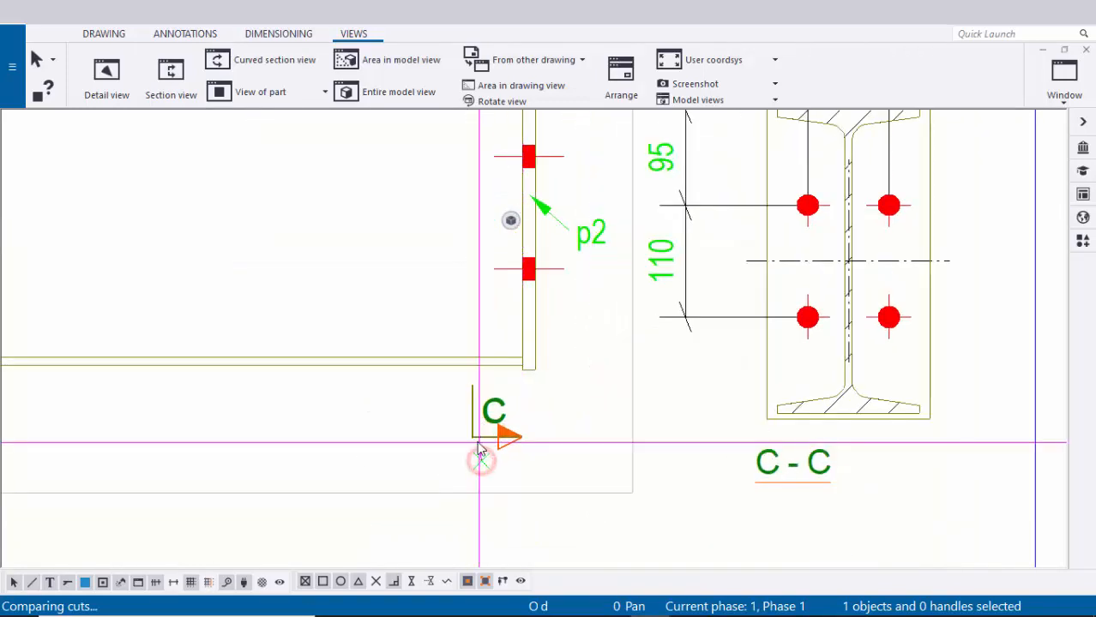
click(425, 443)
- Move section C-C's horizontal hole dimension line down, closer to the top of the end plate
scroll(797, 455, down, 2)
middle_drag(815, 407, 683, 447)
scroll(572, 417, up, 1)
mouse_move(592, 363)
middle_down()
mouse_move(572, 417)
mouse_move(579, 468)
mouse_move(546, 526)
middle_up()
scroll(580, 432, up, 1)
drag(669, 283, 702, 286)
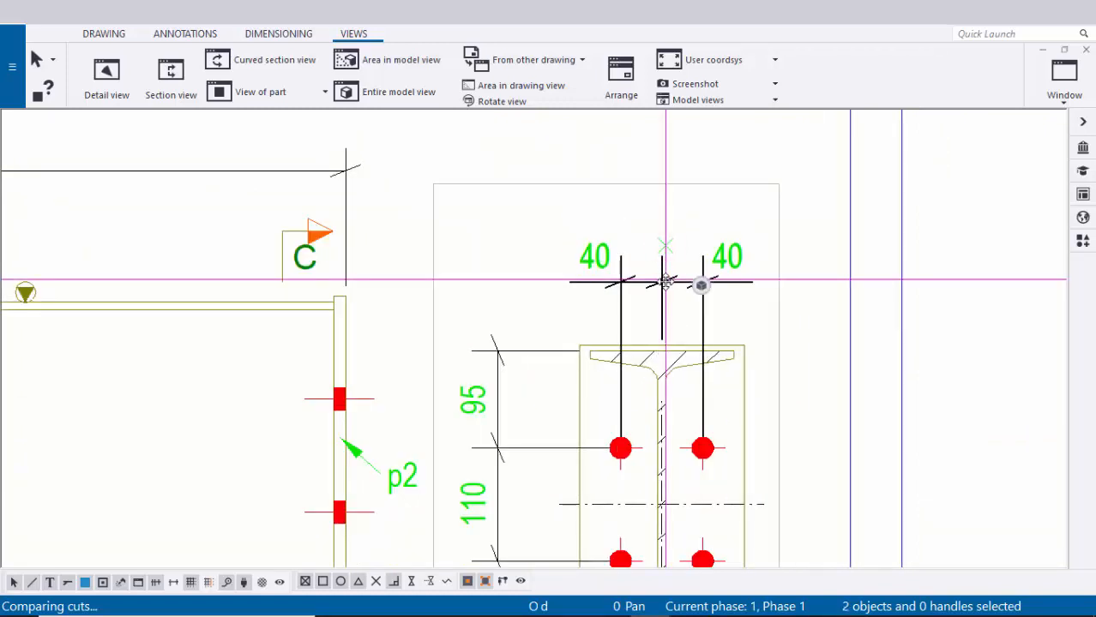
click(994, 294)
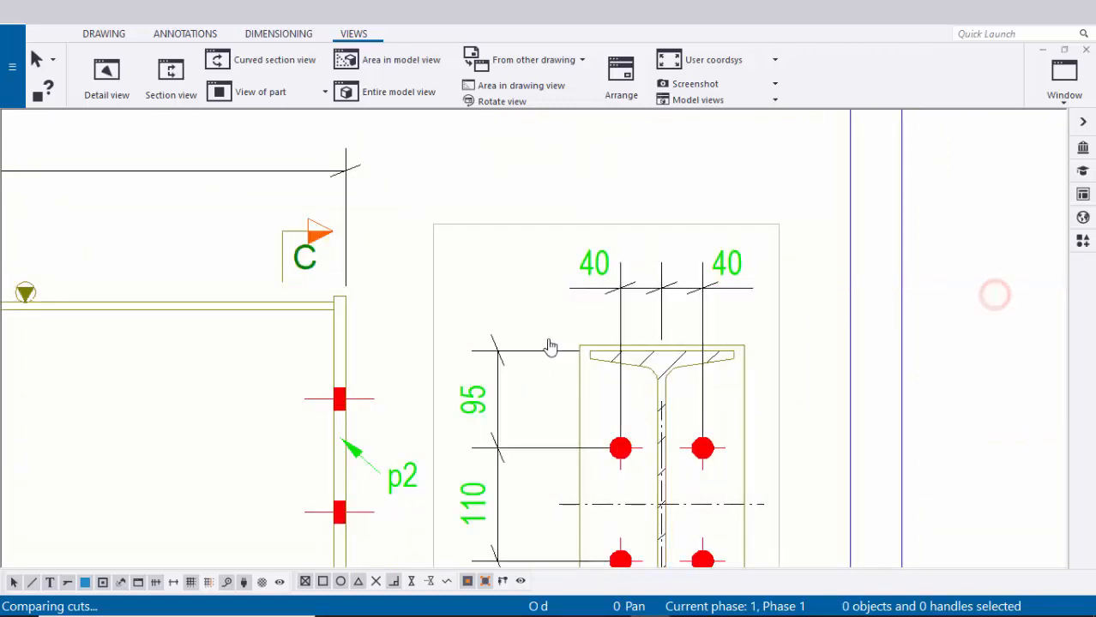
- Delete the automatic vertical dimension on the left side of section C-C
middle_drag(550, 348, 629, 262)
scroll(593, 393, up, 1)
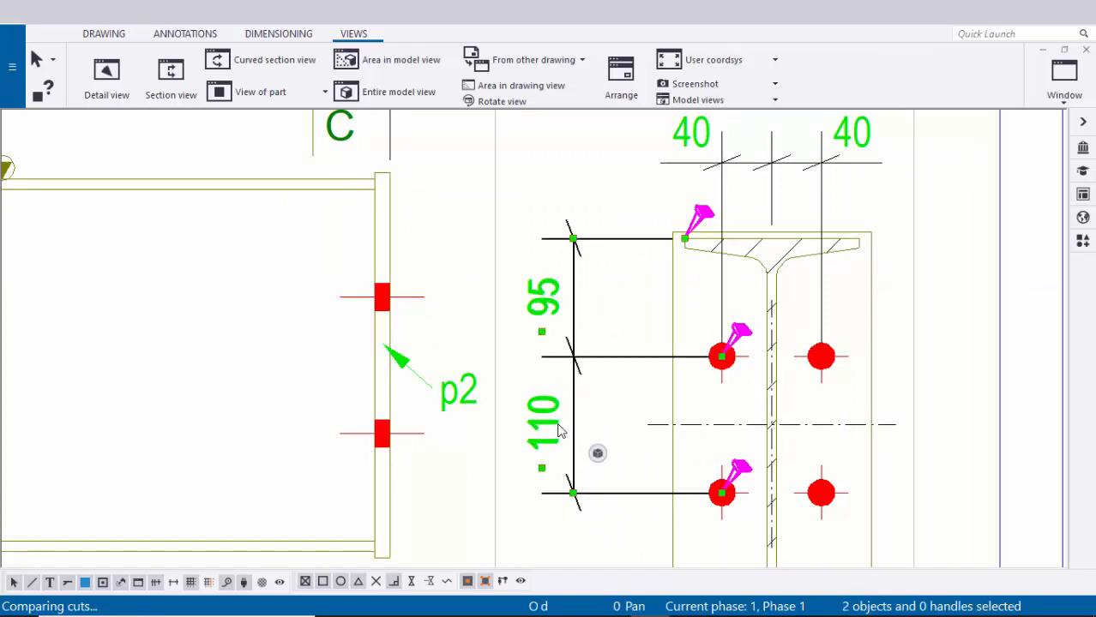
key(Delete)
middle_drag(594, 423, 533, 405)
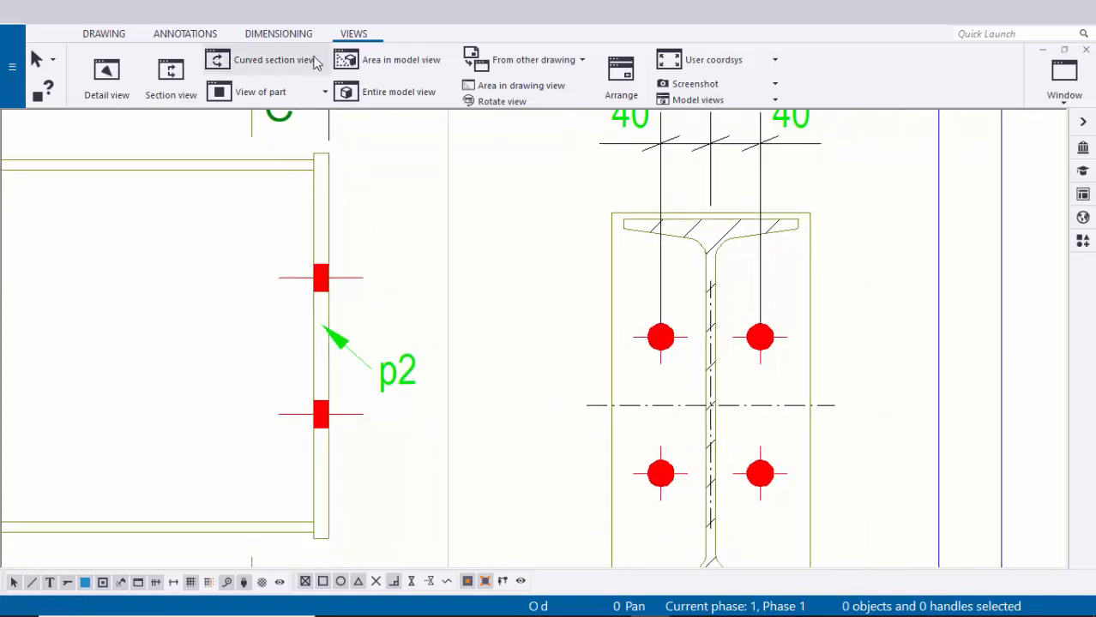
- Add a vertical dimension in section C-C from the upper hole through the centre line to the lower hole, placed left of the plate
click(285, 35)
click(162, 81)
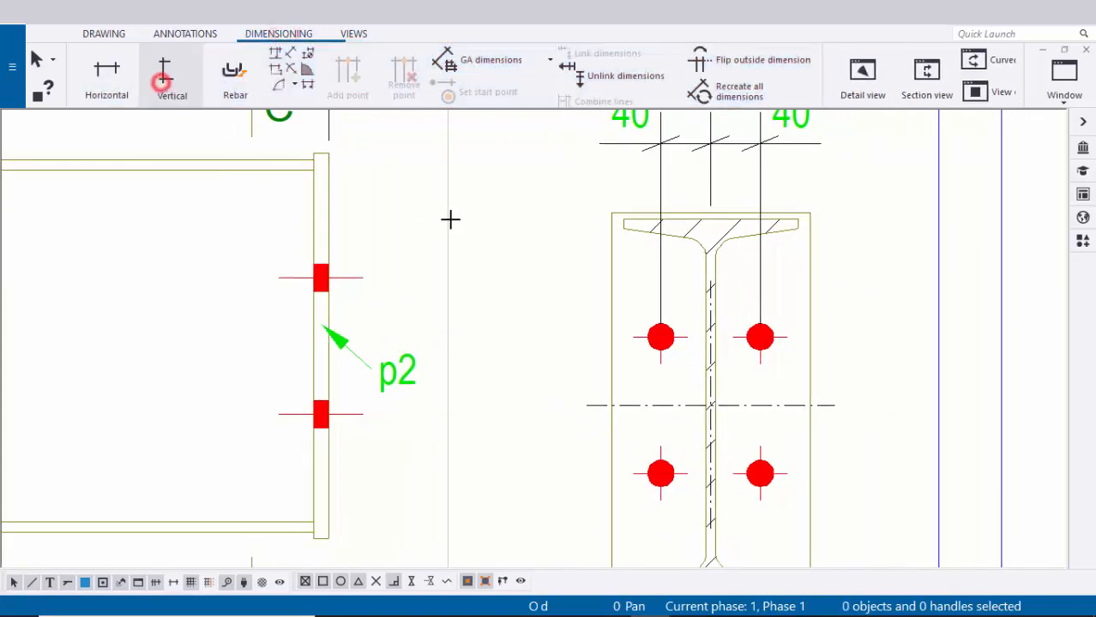
middle_drag(637, 311, 566, 286)
scroll(585, 311, up, 4)
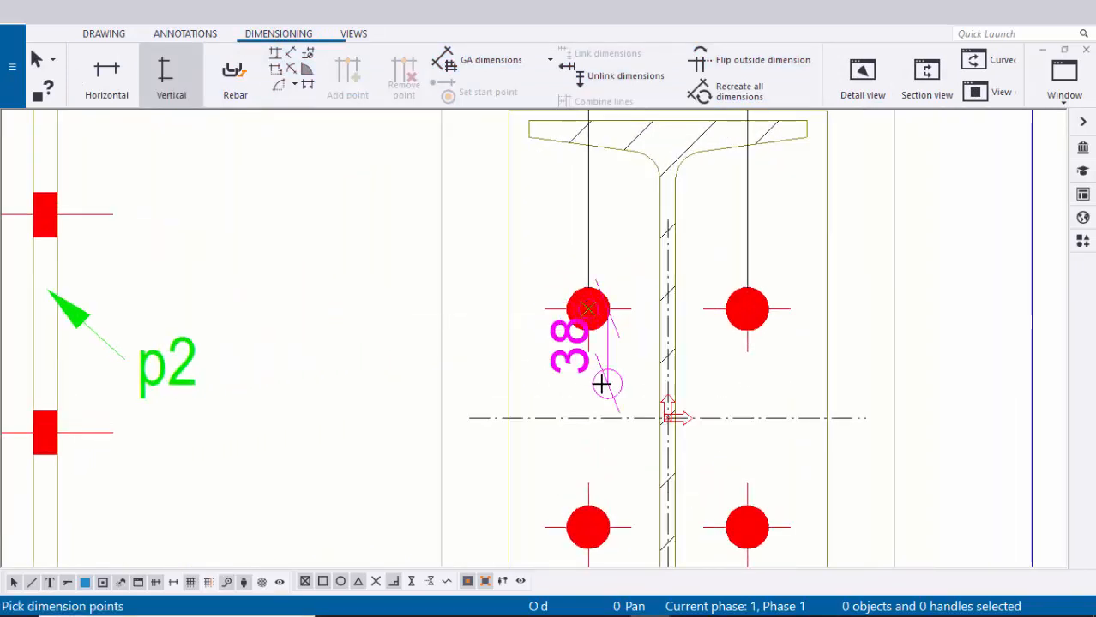
scroll(598, 336, up, 8)
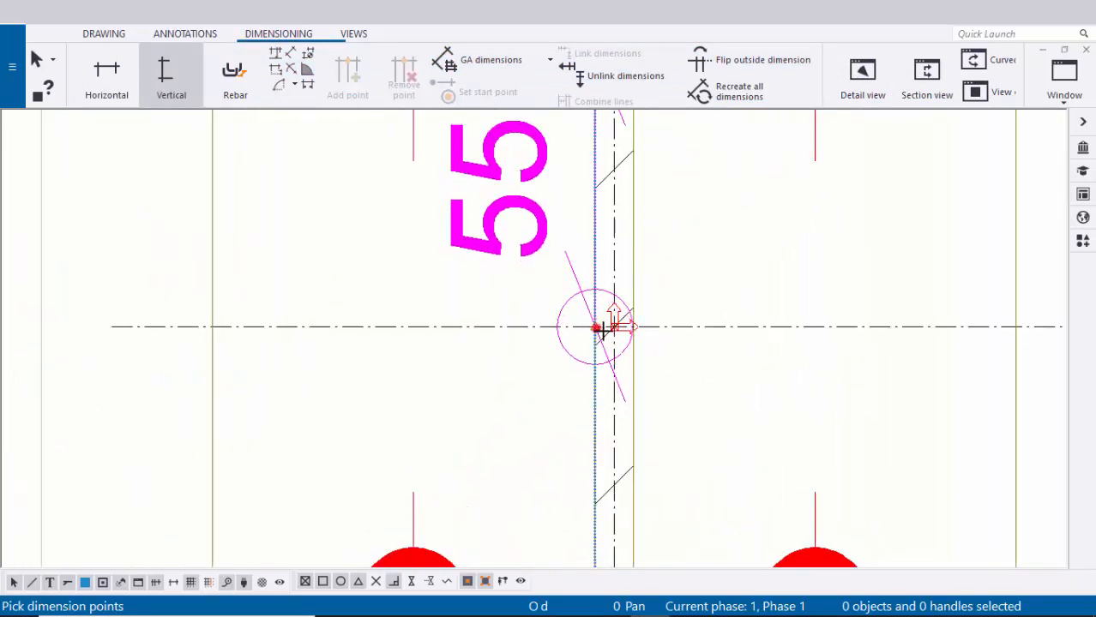
scroll(603, 329, down, 4)
scroll(528, 410, up, 2)
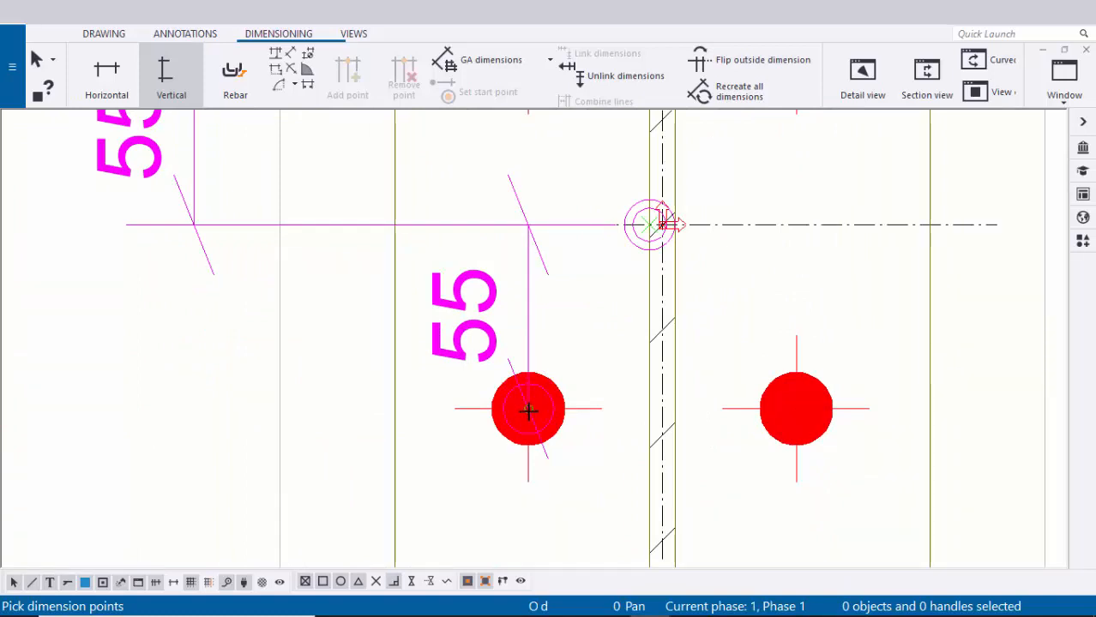
click(528, 410)
scroll(626, 395, down, 4)
middle_drag(636, 382, 751, 384)
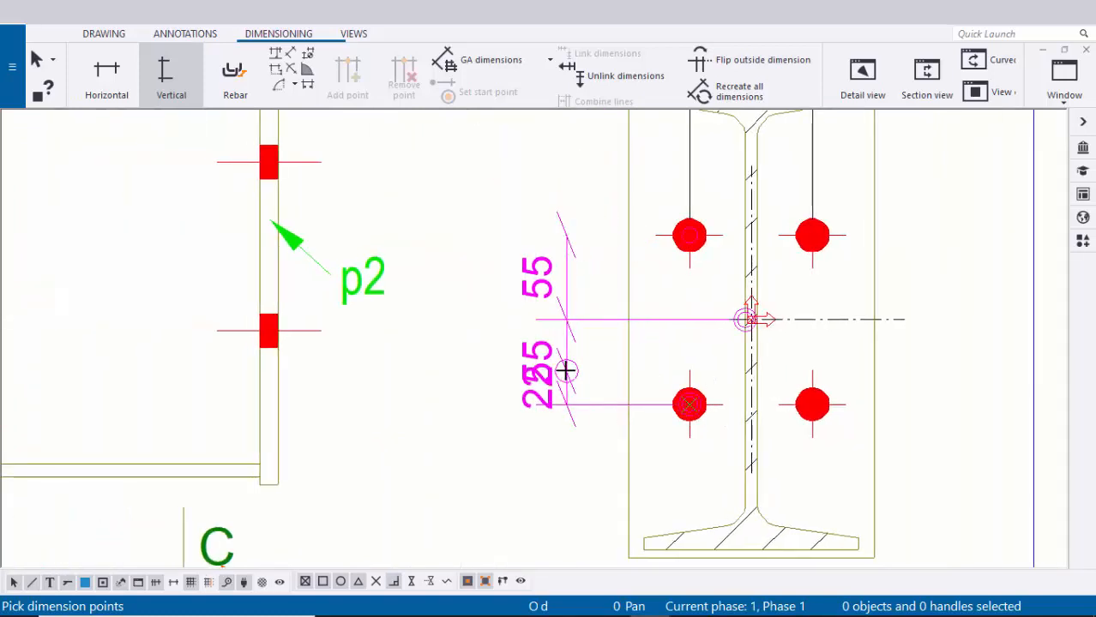
middle_click(565, 371)
scroll(588, 367, down, 2)
middle_drag(611, 382, 639, 451)
right_click(543, 274)
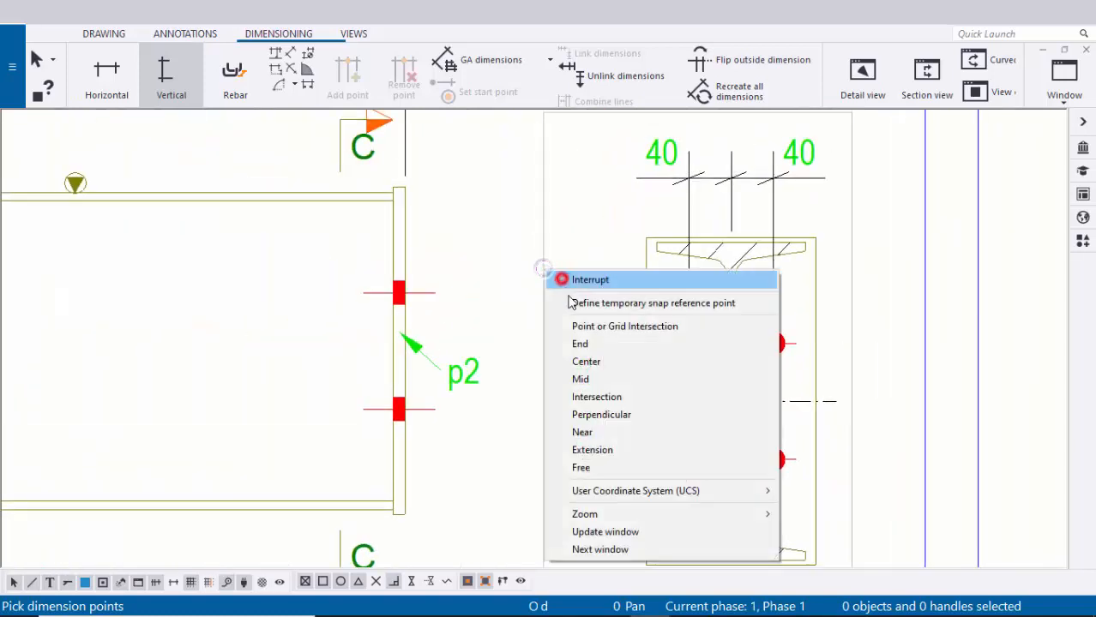
click(562, 279)
- Remove the section hatching from the beam profile in section C-C by setting its section fill type to None
scroll(588, 374, up, 2)
scroll(685, 283, down, 4)
middle_drag(742, 281, 586, 207)
scroll(588, 405, up, 4)
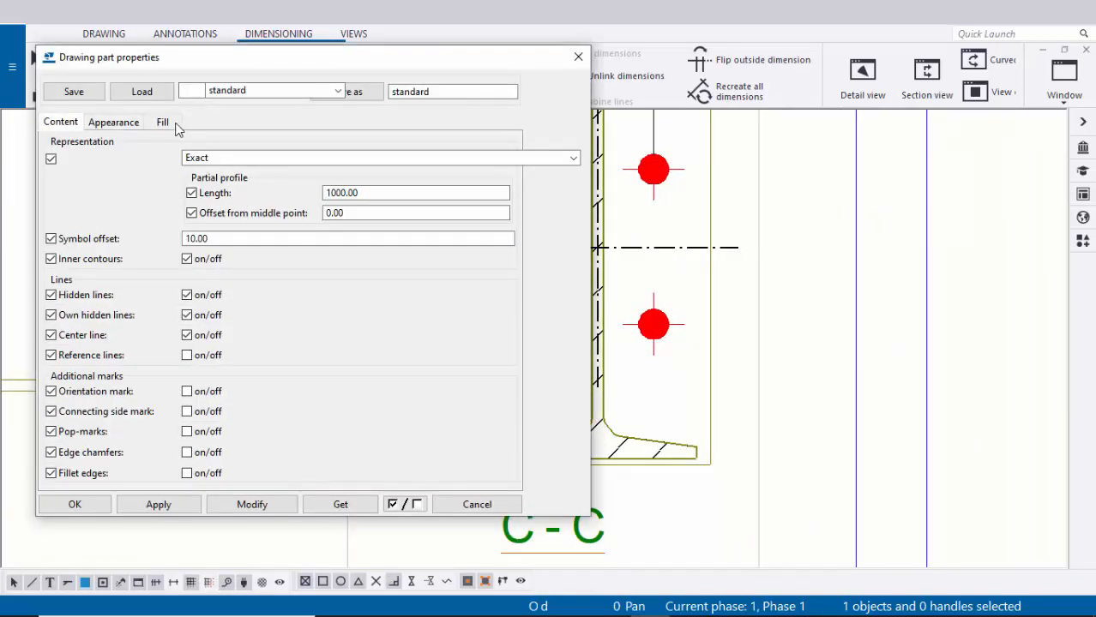
click(462, 181)
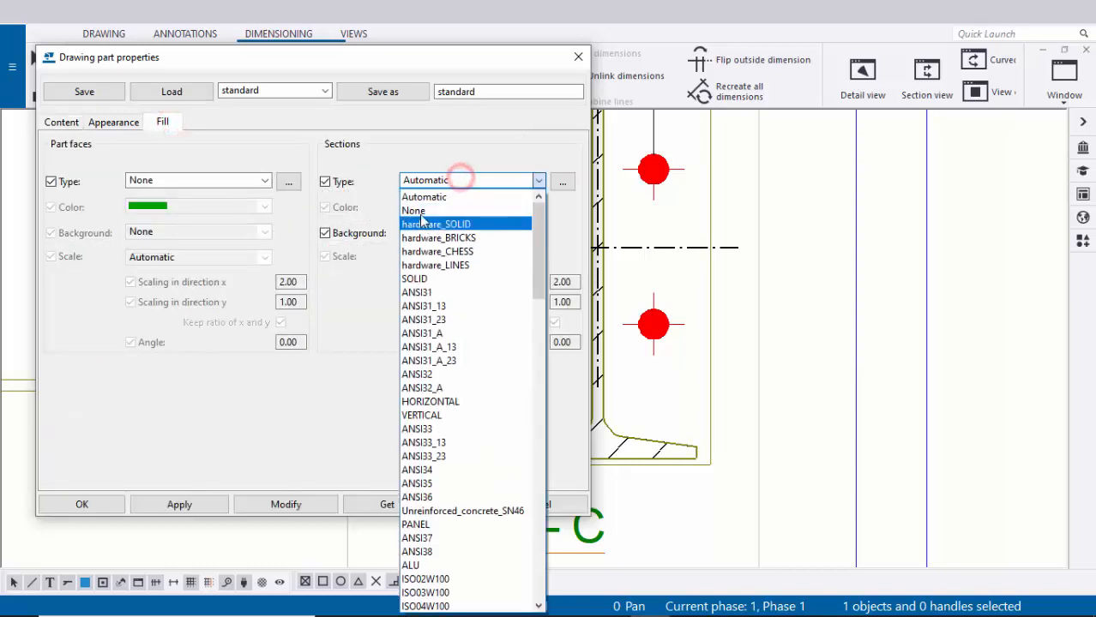
click(420, 208)
click(270, 505)
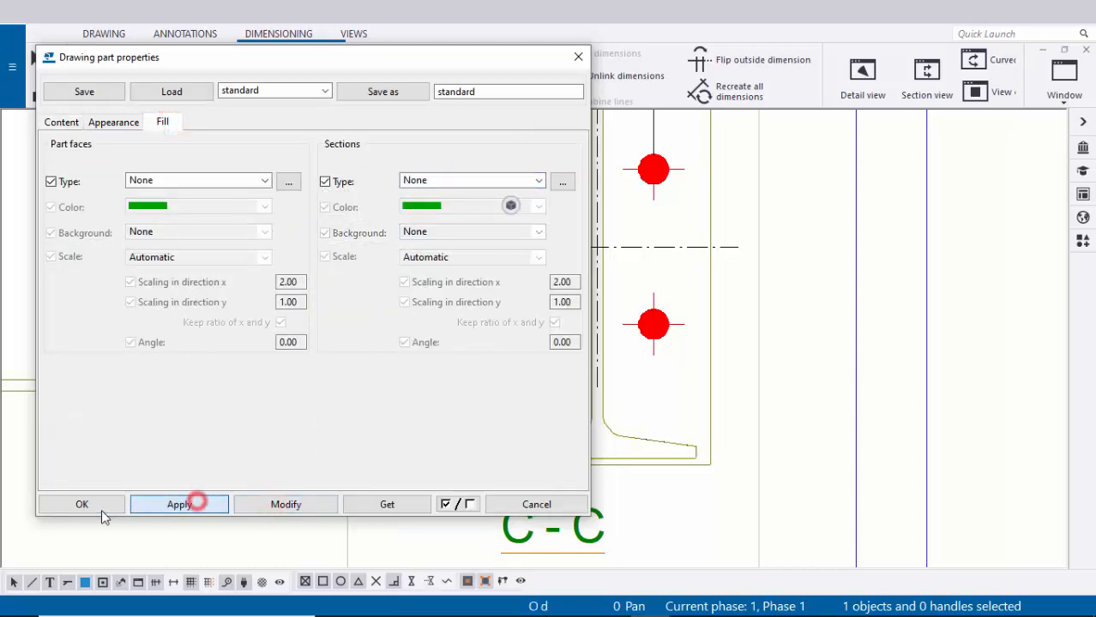
click(100, 511)
click(824, 370)
- Add a weld mark to the joint between the beam's right end and end plate p2, with its text inside the beam outline
scroll(802, 406, down, 4)
middle_drag(783, 420, 797, 463)
scroll(729, 283, up, 5)
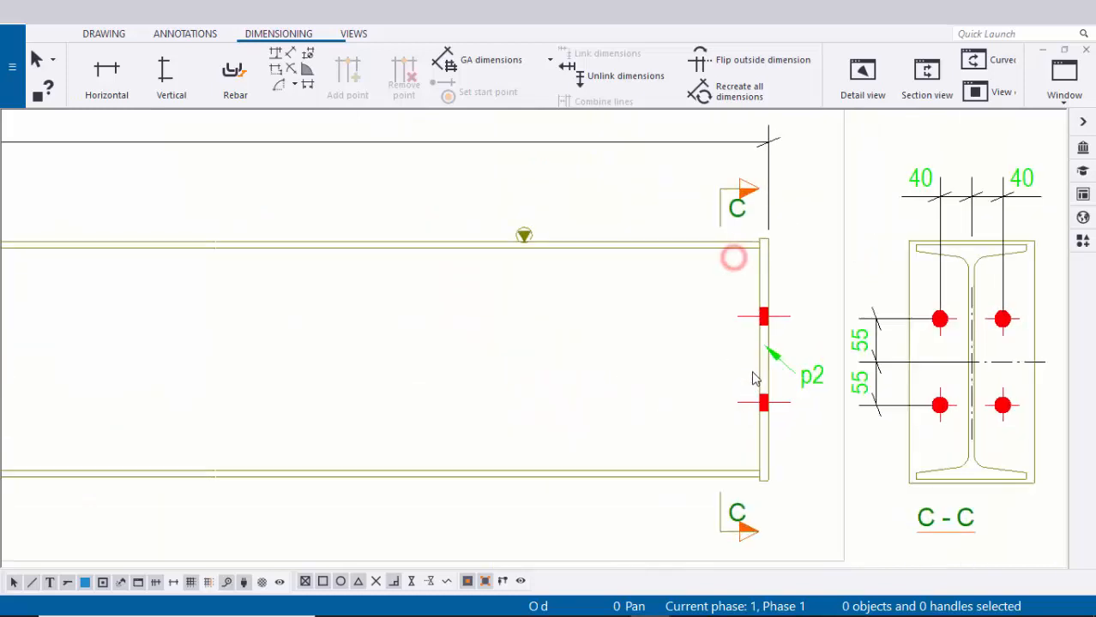
scroll(703, 399, down, 2)
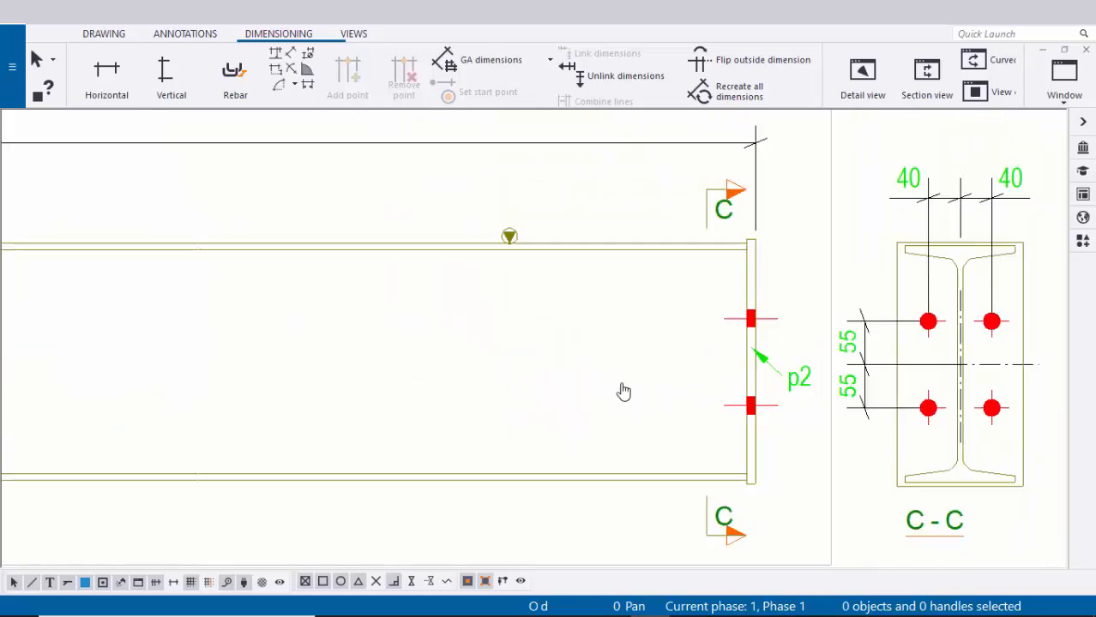
click(185, 35)
click(190, 60)
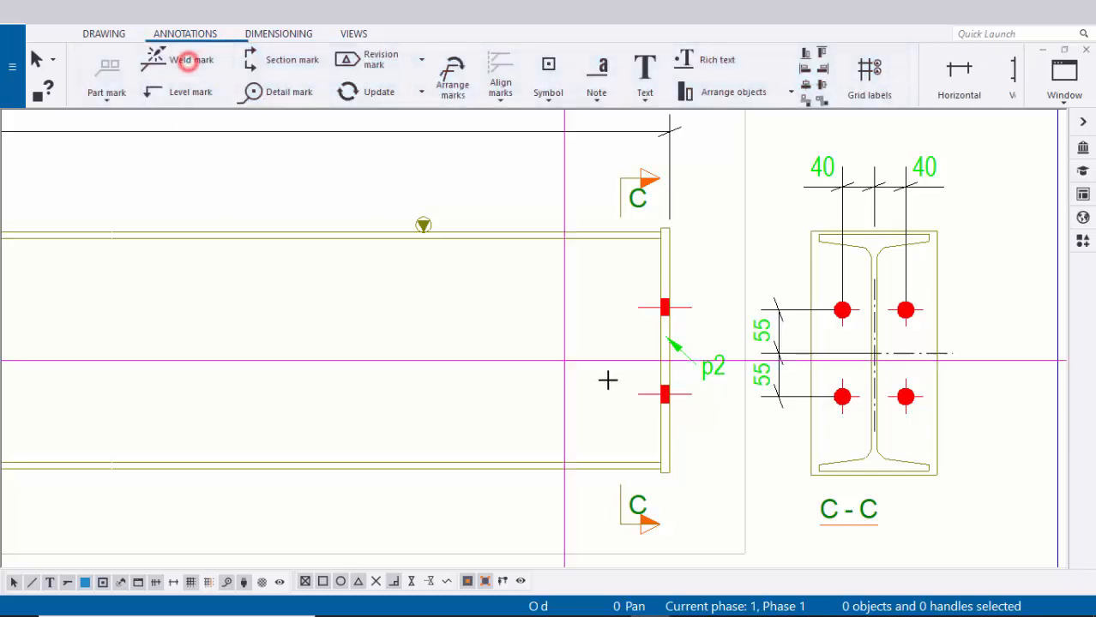
scroll(661, 349, up, 2)
scroll(661, 349, up, 2)
click(675, 338)
click(617, 386)
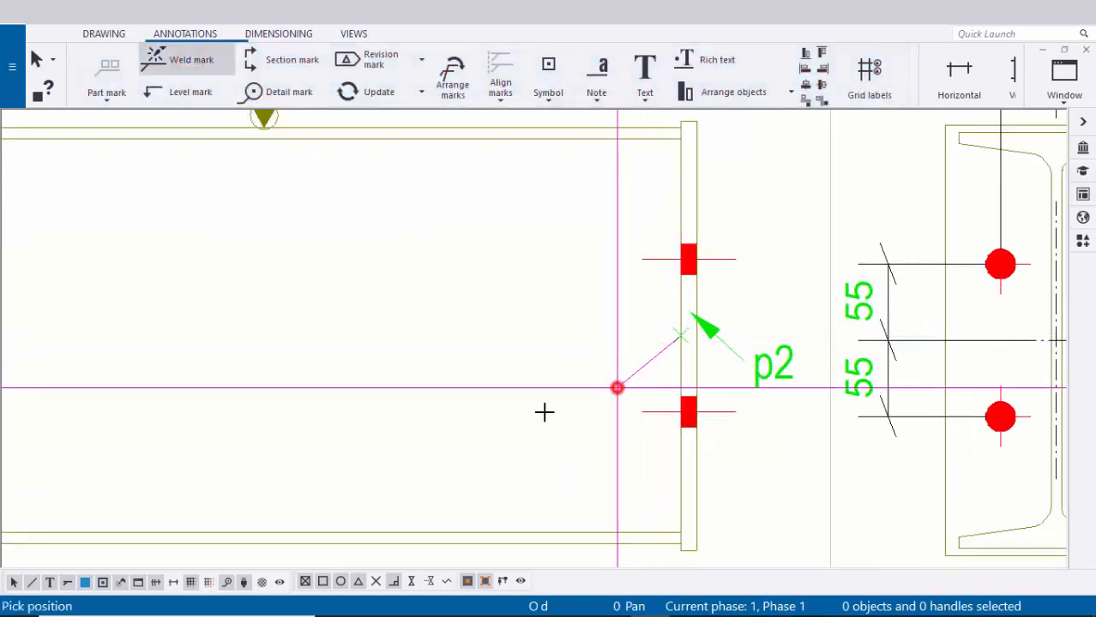
scroll(538, 405, down, 3)
right_click(517, 276)
click(539, 281)
- Move the single-part view of p1, together with section A-A, to the left beneath the beam's main view
scroll(656, 353, down, 4)
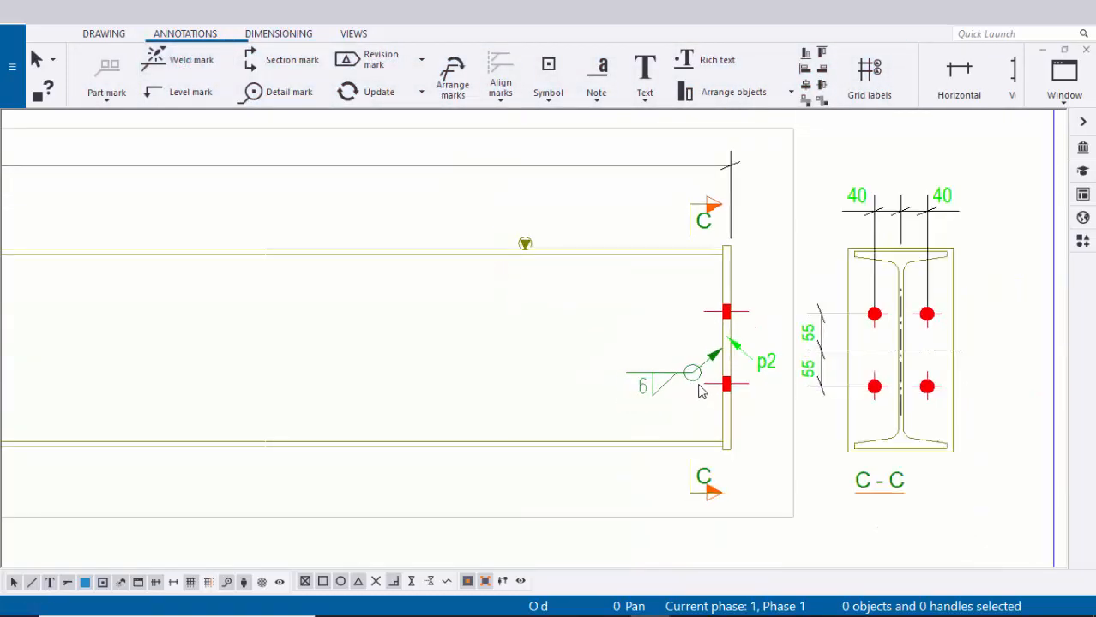
scroll(429, 387, down, 2)
scroll(476, 385, up, 5)
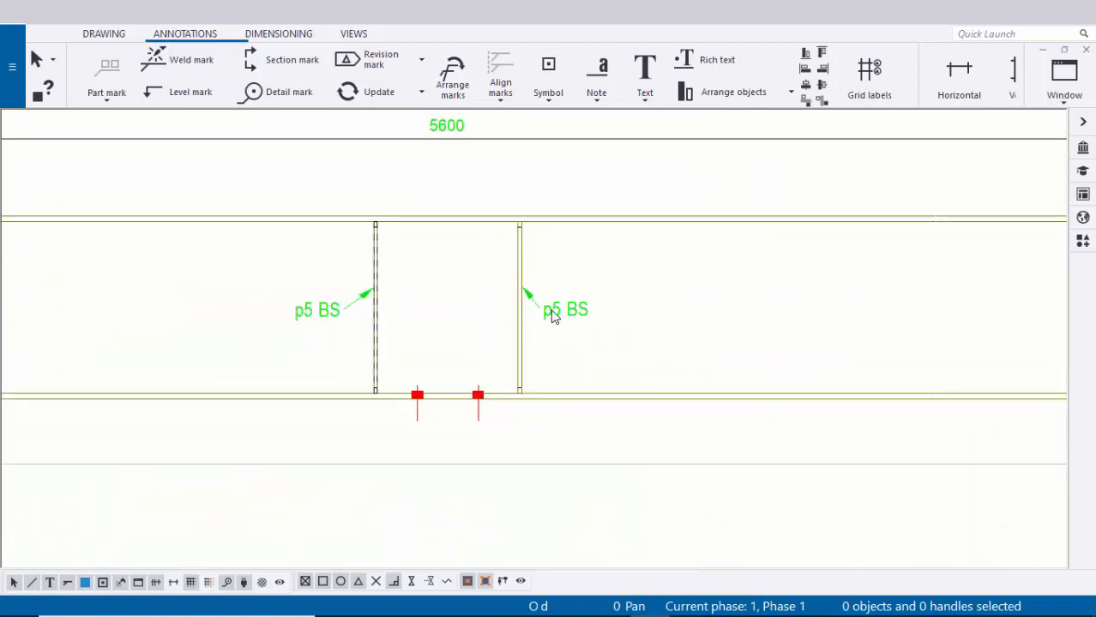
scroll(540, 367, down, 3)
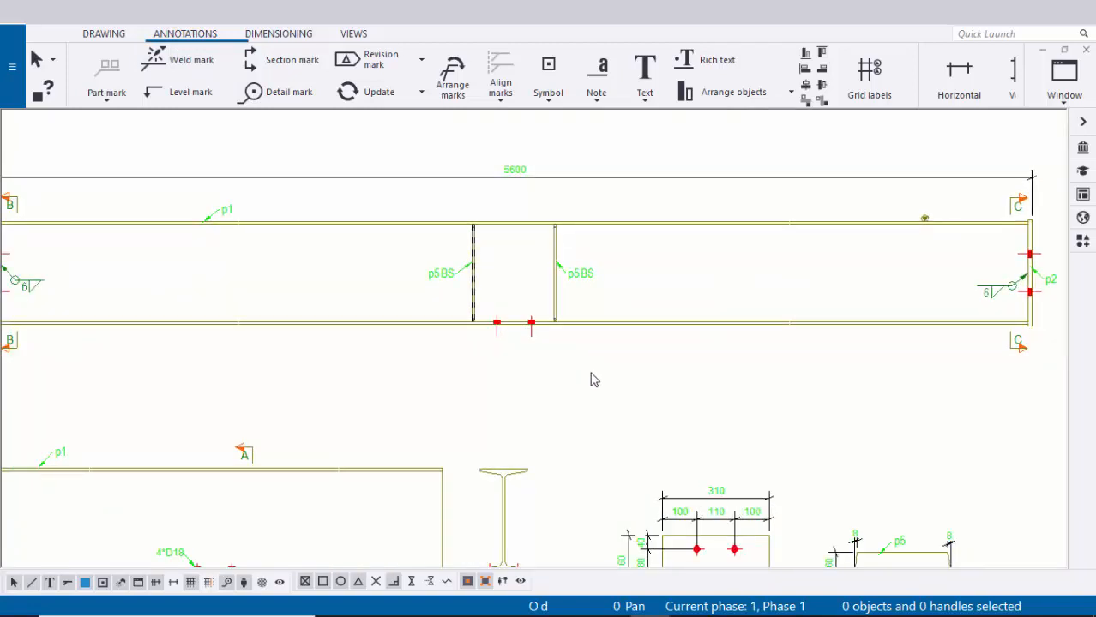
scroll(594, 380, down, 4)
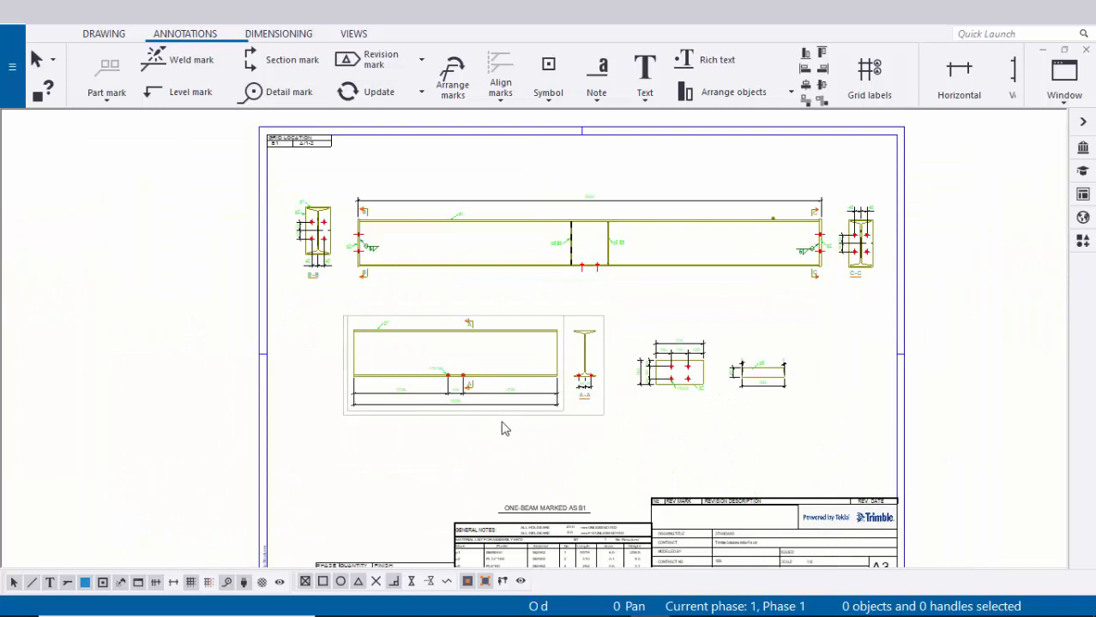
scroll(504, 427, up, 4)
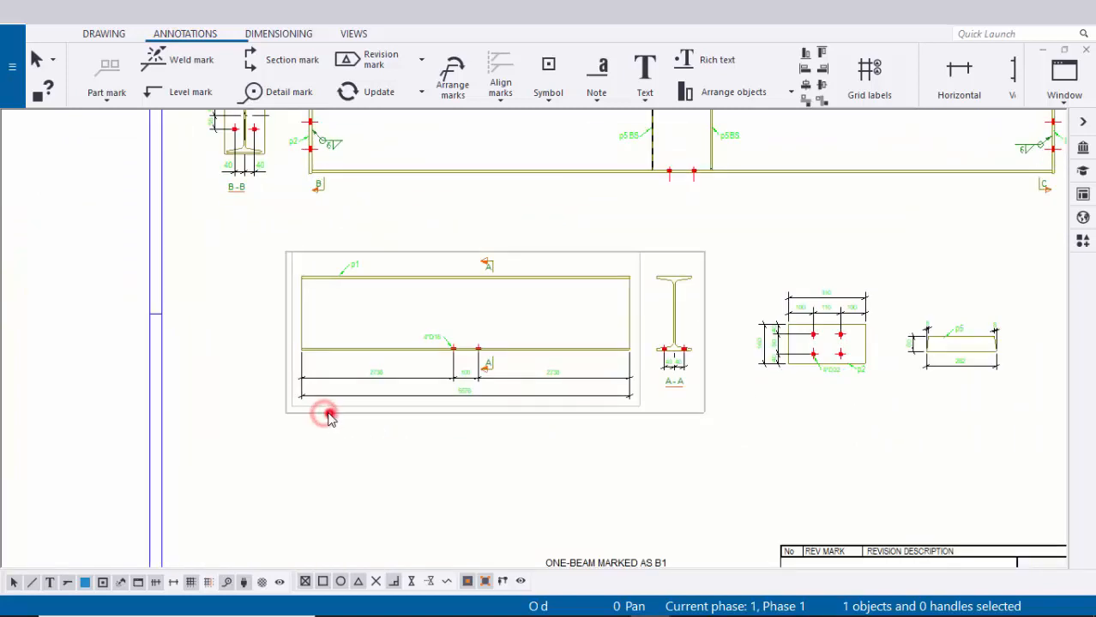
mouse_move(327, 416)
mouse_down()
mouse_move(284, 409)
mouse_move(316, 440)
mouse_up()
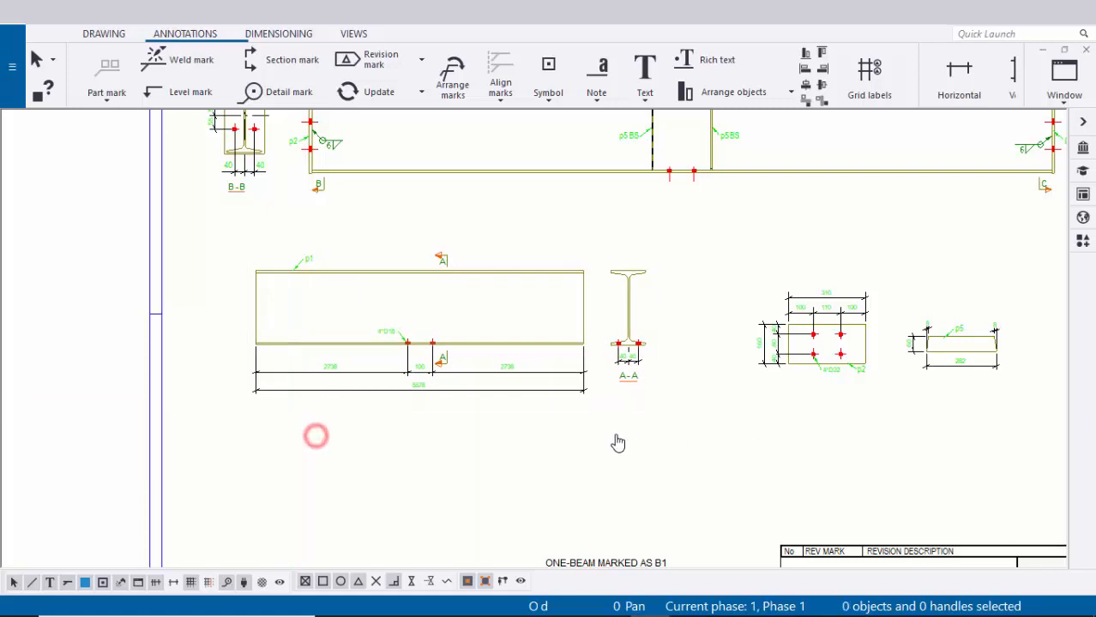
- Move the single-part view of end plate p2 beneath the left part of the p1 view
middle_drag(617, 440, 445, 459)
scroll(672, 415, down, 2)
scroll(655, 415, up, 3)
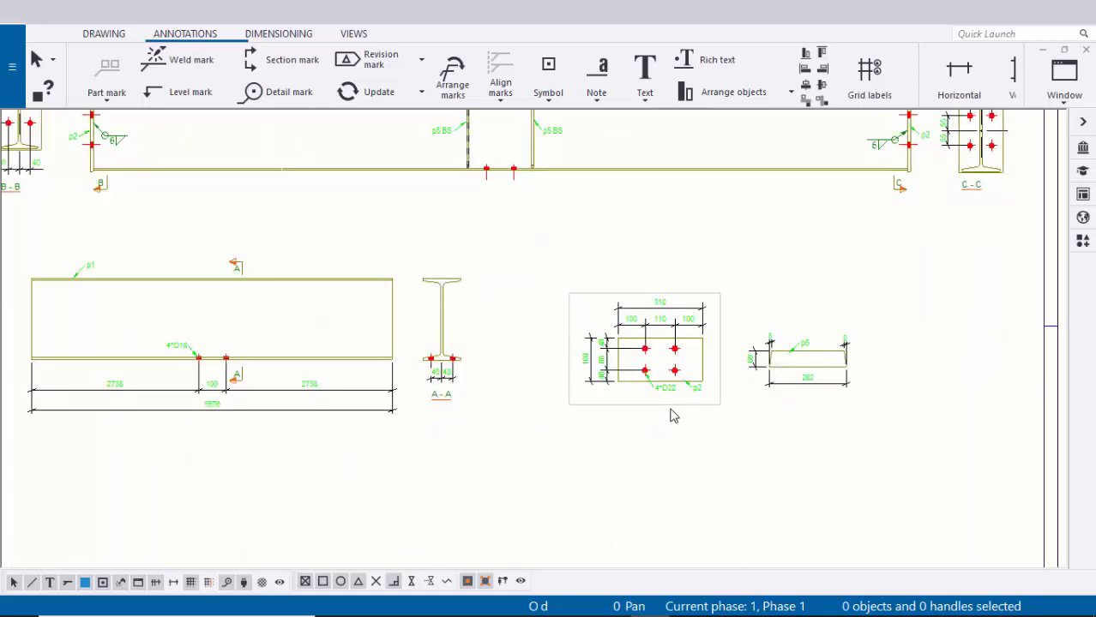
drag(629, 443, 164, 550)
click(339, 528)
- Move the single-part view of stiffener p5 beneath the p1 view, to the right of the p2 plate view
scroll(600, 452, down, 3)
scroll(754, 406, up, 3)
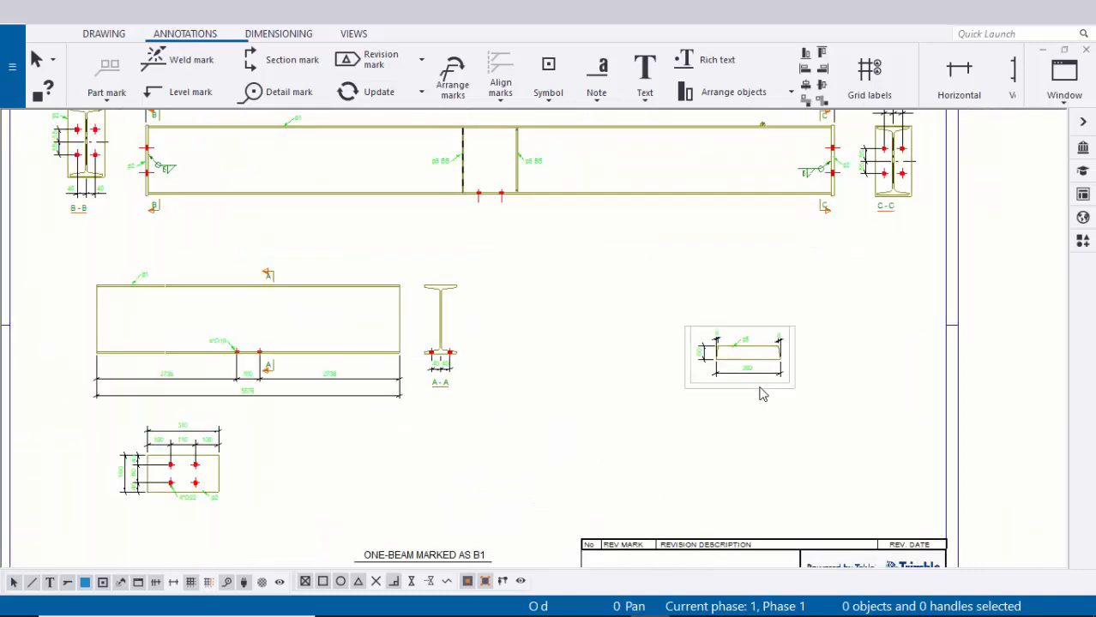
drag(743, 421, 380, 495)
click(506, 474)
- Start a section view of the beam with a vertical cut plane through its full depth, just right of the right p5 stiffener
middle_drag(621, 411, 635, 515)
scroll(560, 225, down, 1)
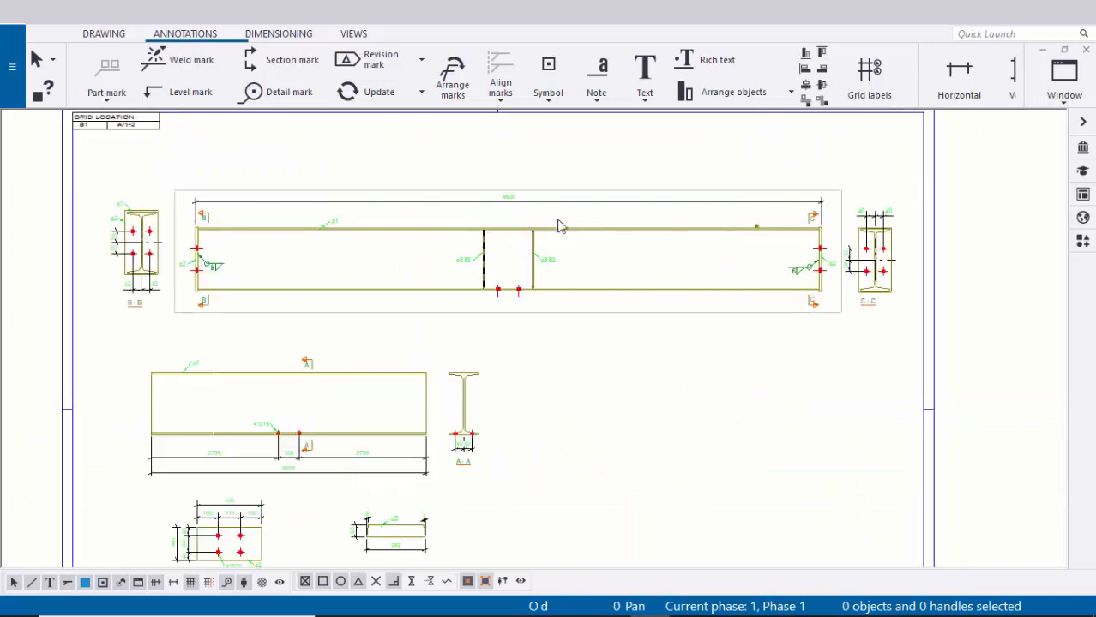
scroll(560, 225, up, 1)
scroll(626, 369, down, 1)
middle_drag(545, 285, 691, 324)
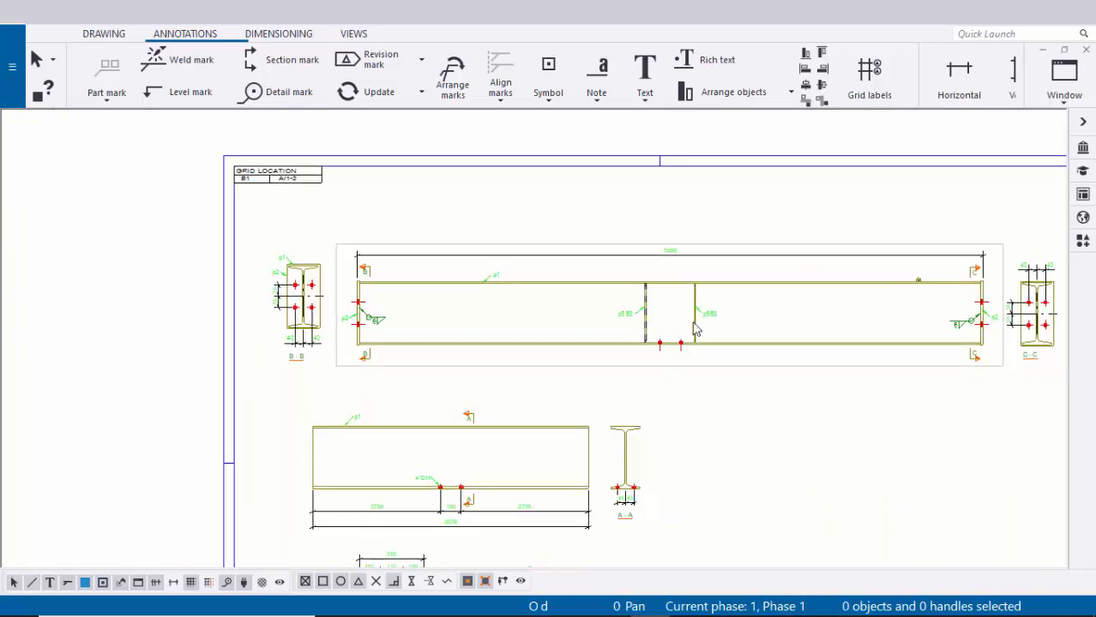
scroll(691, 326, up, 9)
mouse_move(801, 334)
middle_down()
mouse_move(733, 390)
mouse_move(705, 376)
middle_up()
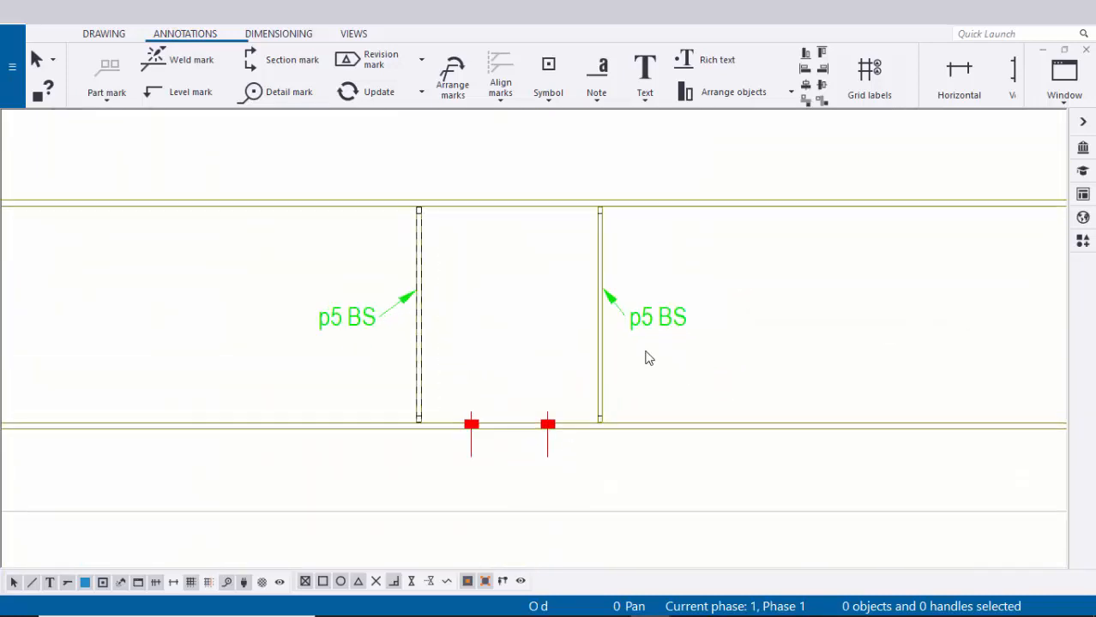
click(351, 36)
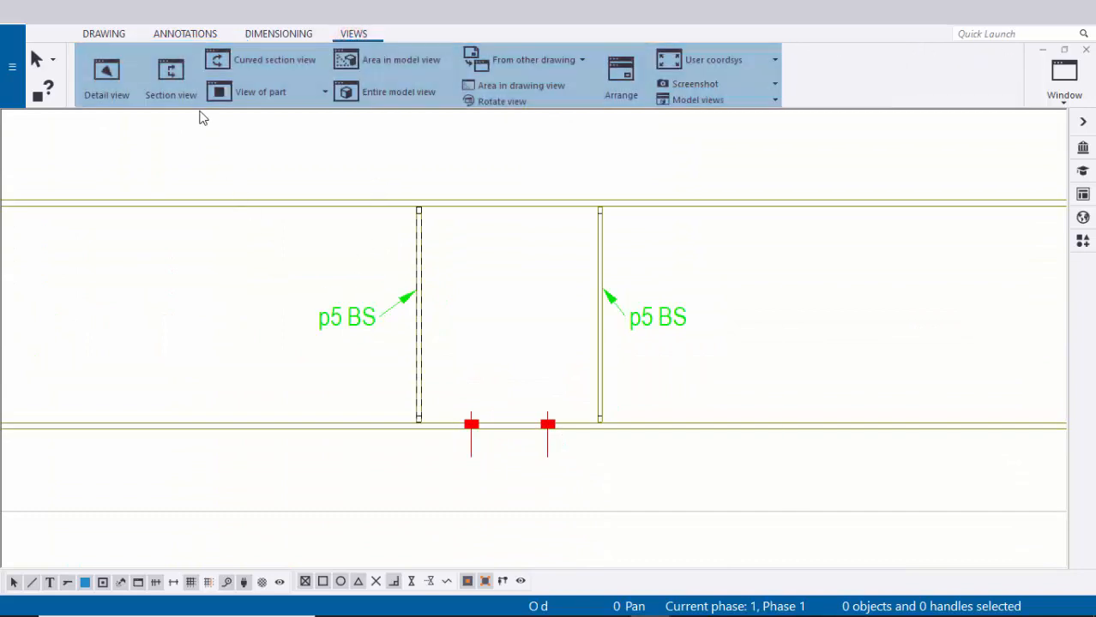
click(174, 93)
scroll(612, 244, up, 4)
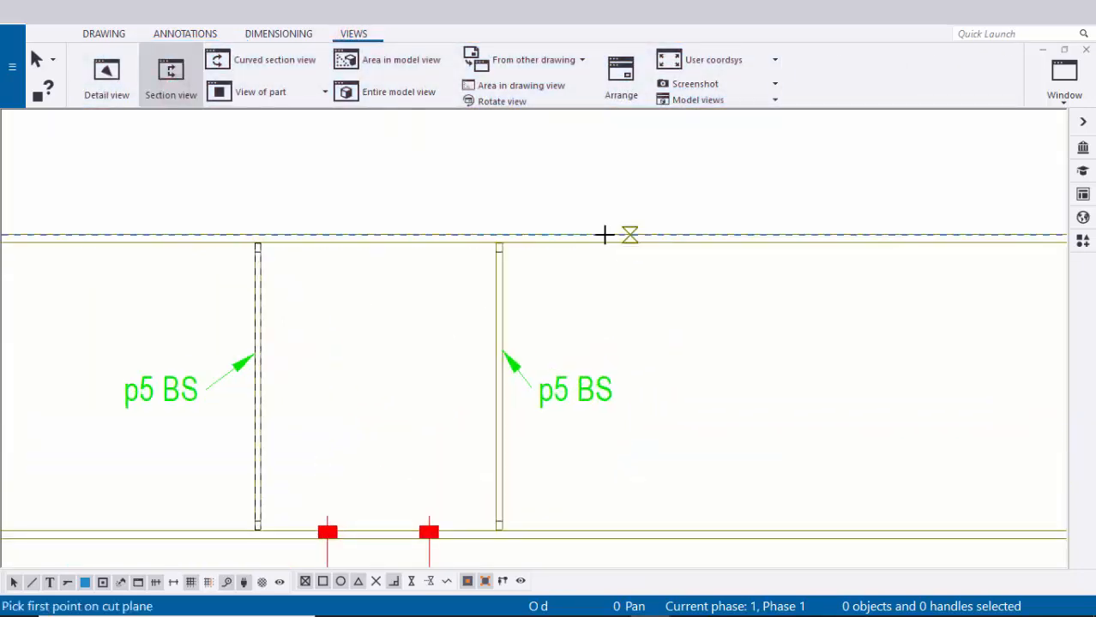
click(609, 236)
scroll(635, 300, down, 3)
middle_drag(624, 492, 601, 389)
scroll(600, 390, up, 1)
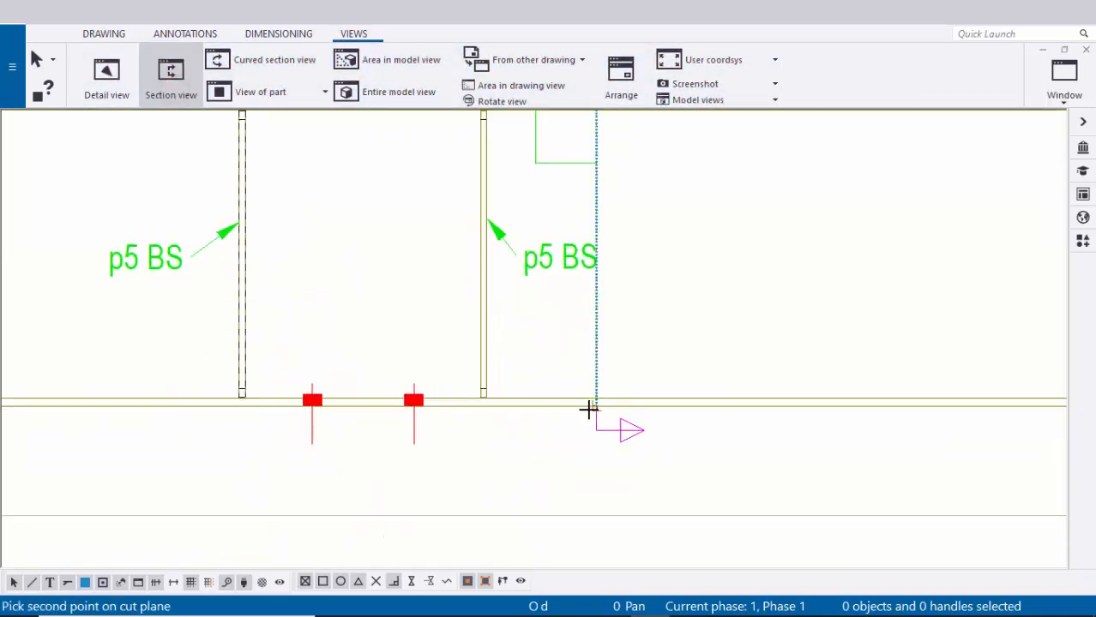
scroll(511, 431, down, 3)
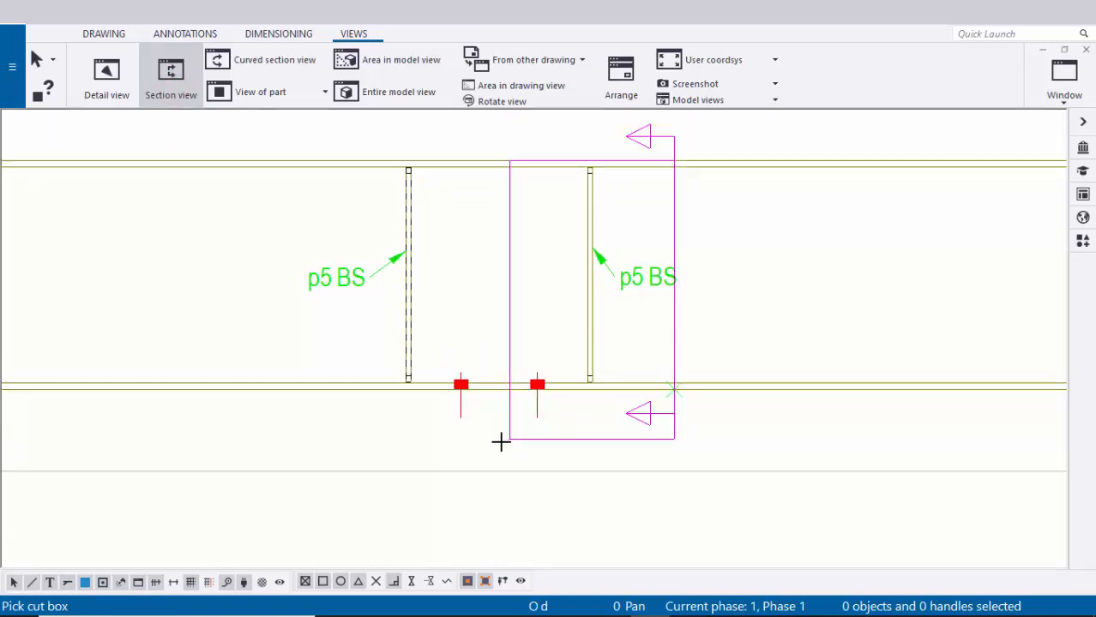
- Define the cut box leftwards past both p5 stiffeners and place the section view below the beam, right of section A-A
middle_drag(479, 443, 503, 430)
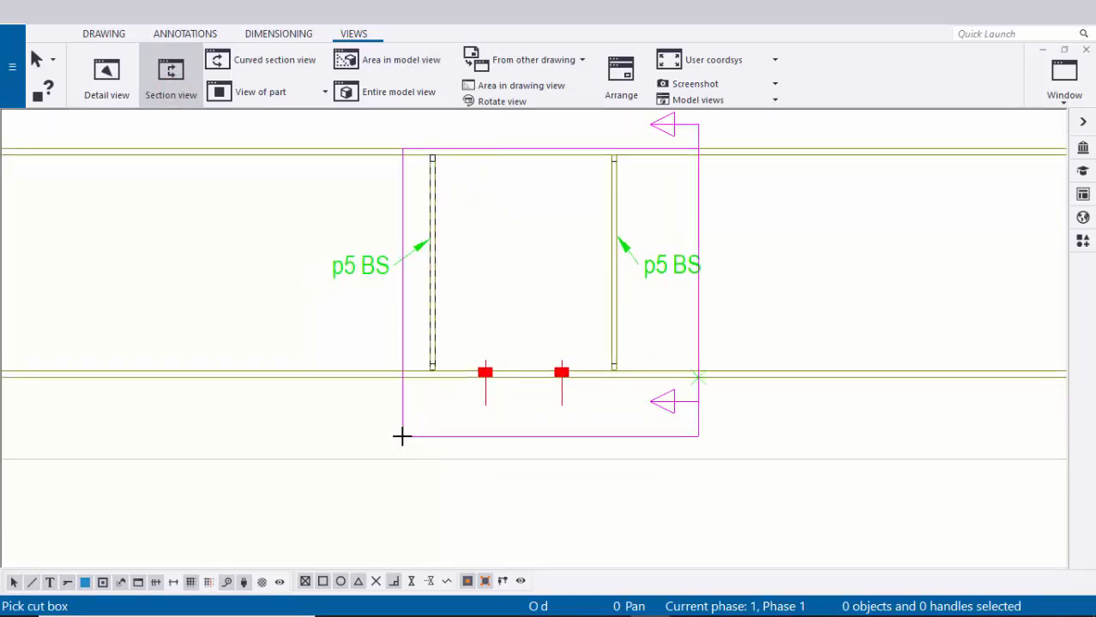
middle_drag(526, 331, 491, 423)
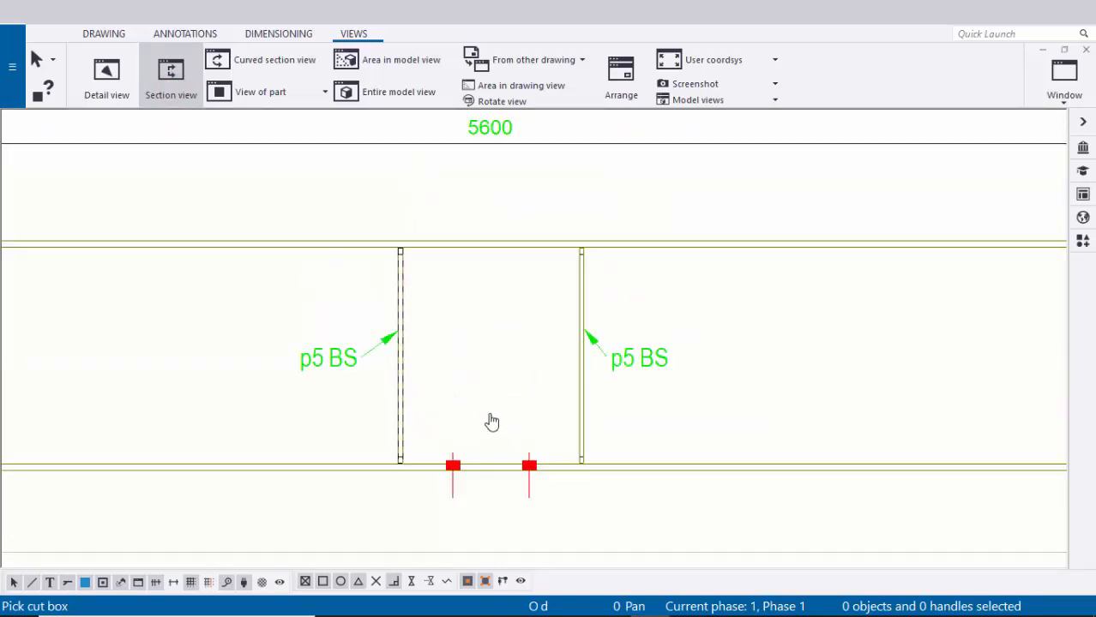
click(493, 205)
scroll(570, 298, down, 5)
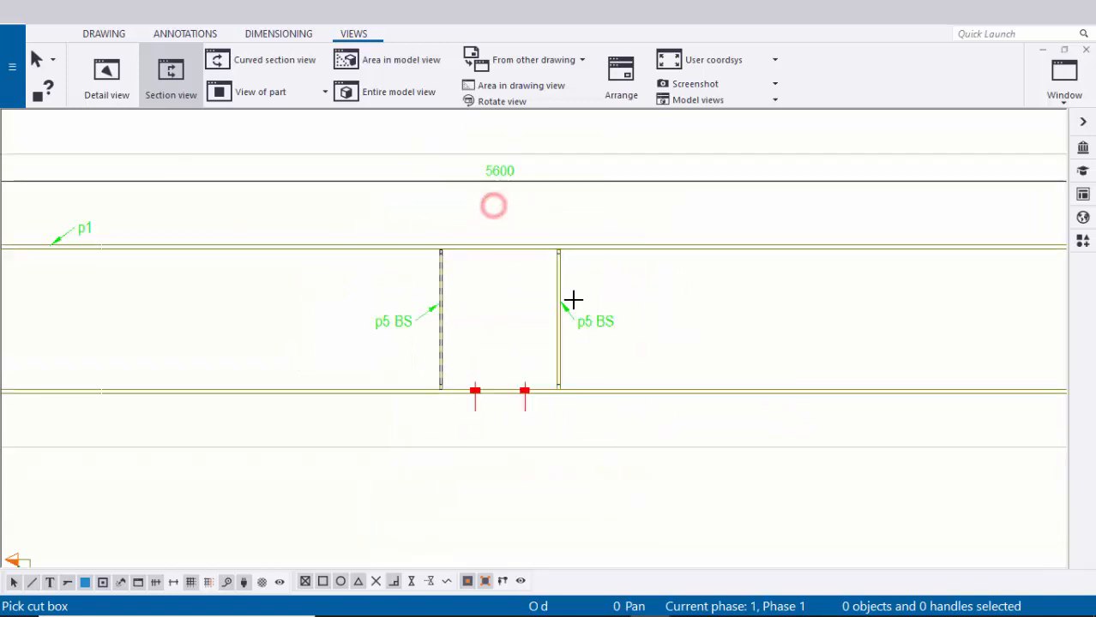
click(661, 431)
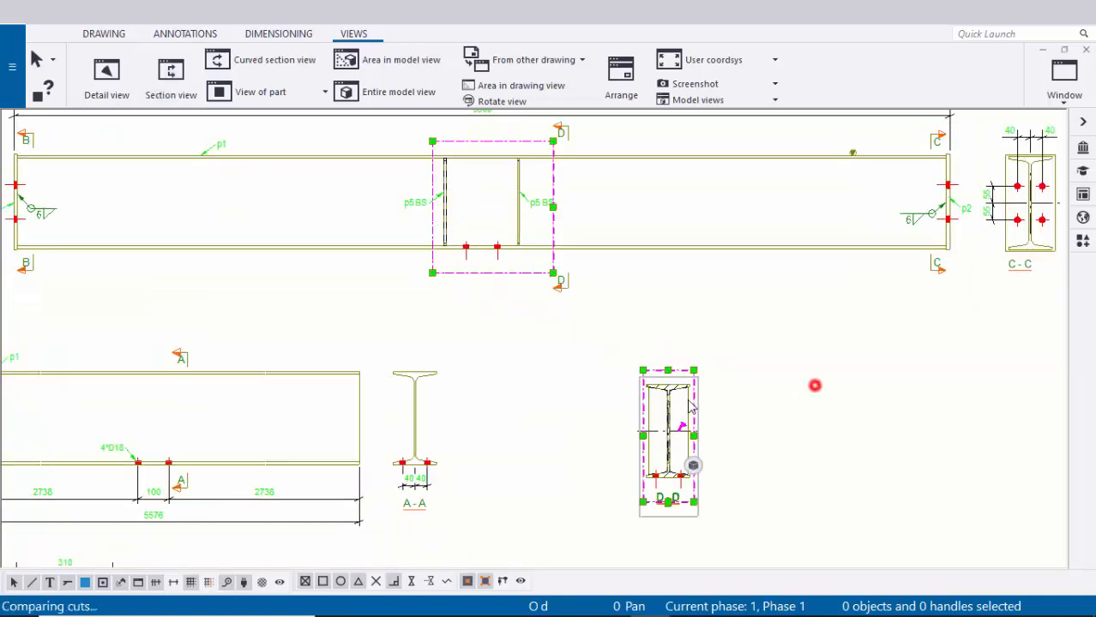
- Move section view D-D slightly left, closer to section A-A
scroll(677, 390, up, 1)
drag(651, 386, 619, 380)
click(757, 361)
scroll(736, 428, down, 3)
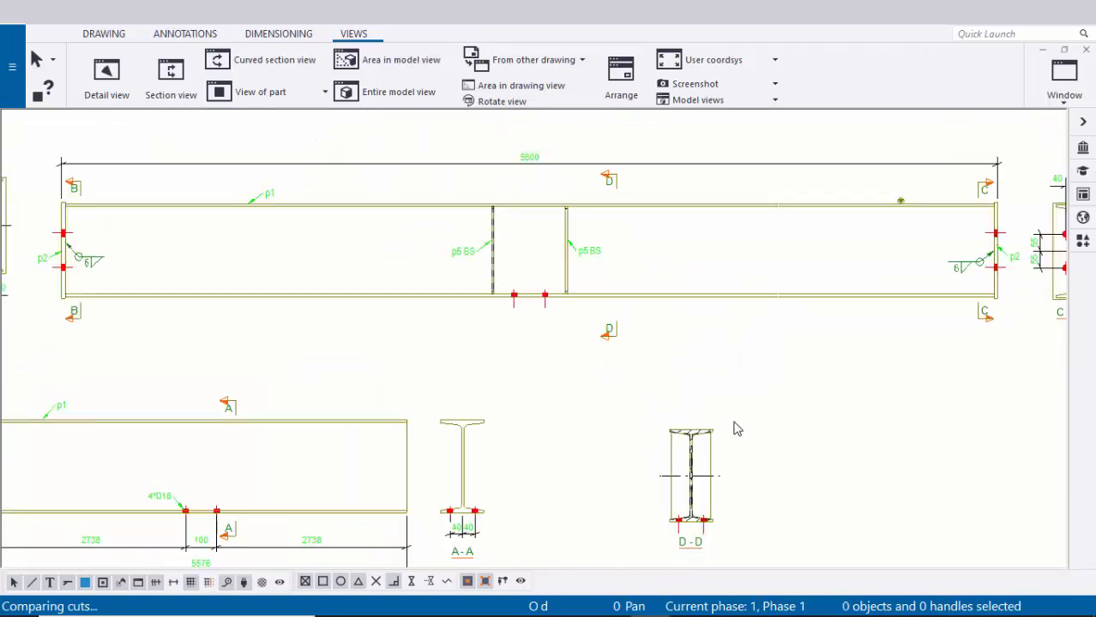
- Remove the section hatching from the beam profile in section D-D by setting its section fill type to None
scroll(733, 440, up, 4)
scroll(733, 441, down, 2)
scroll(668, 448, up, 2)
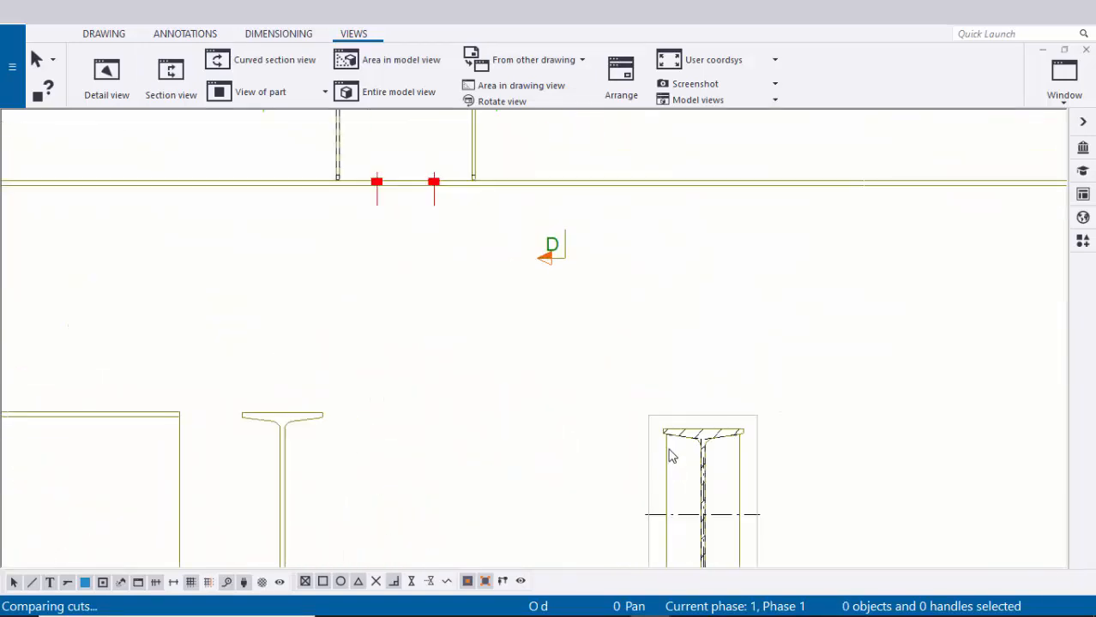
scroll(650, 408, down, 1)
scroll(686, 435, up, 3)
scroll(618, 381, up, 2)
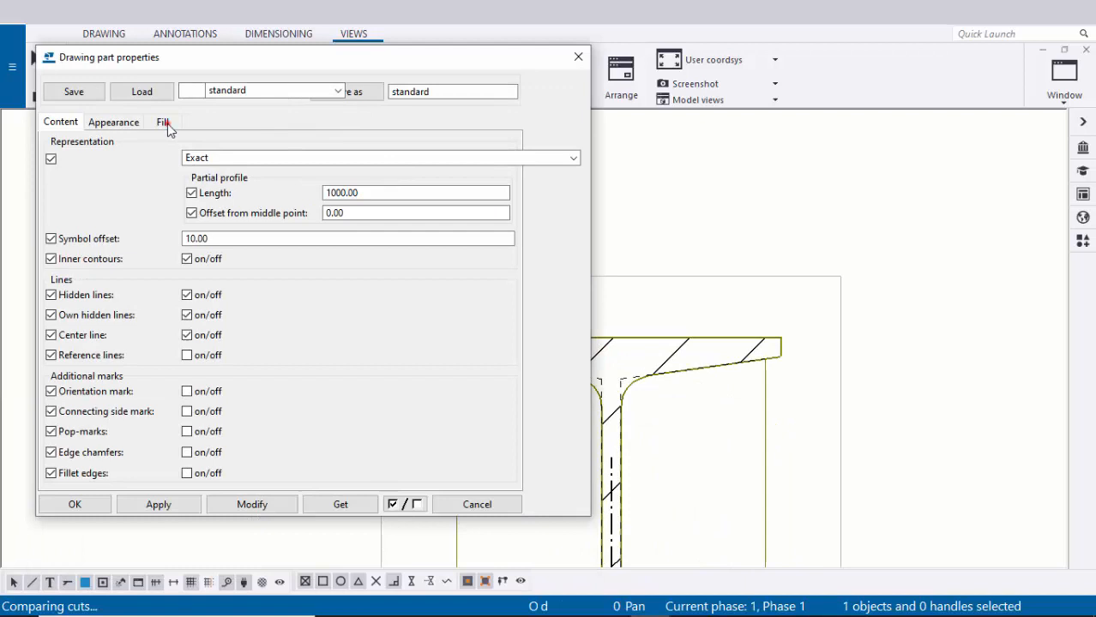
click(164, 122)
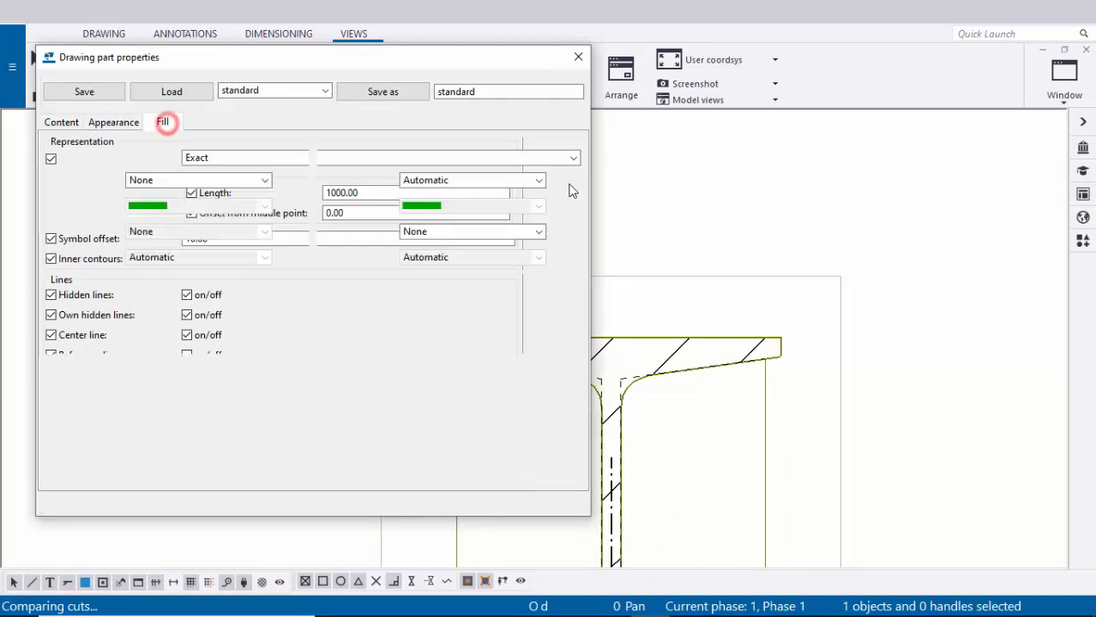
click(453, 180)
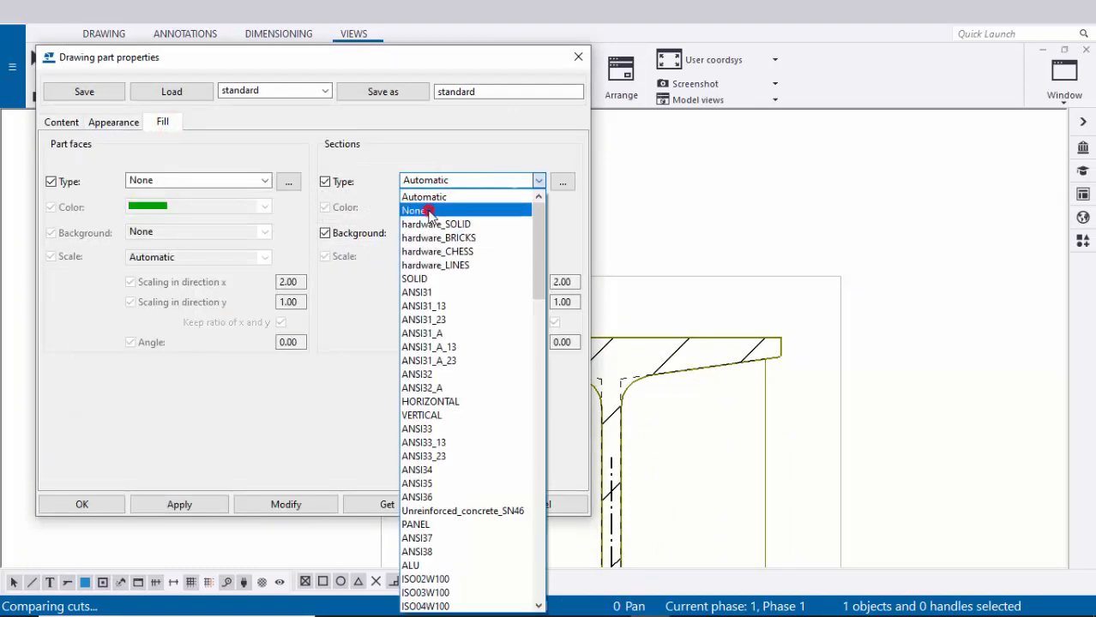
click(429, 211)
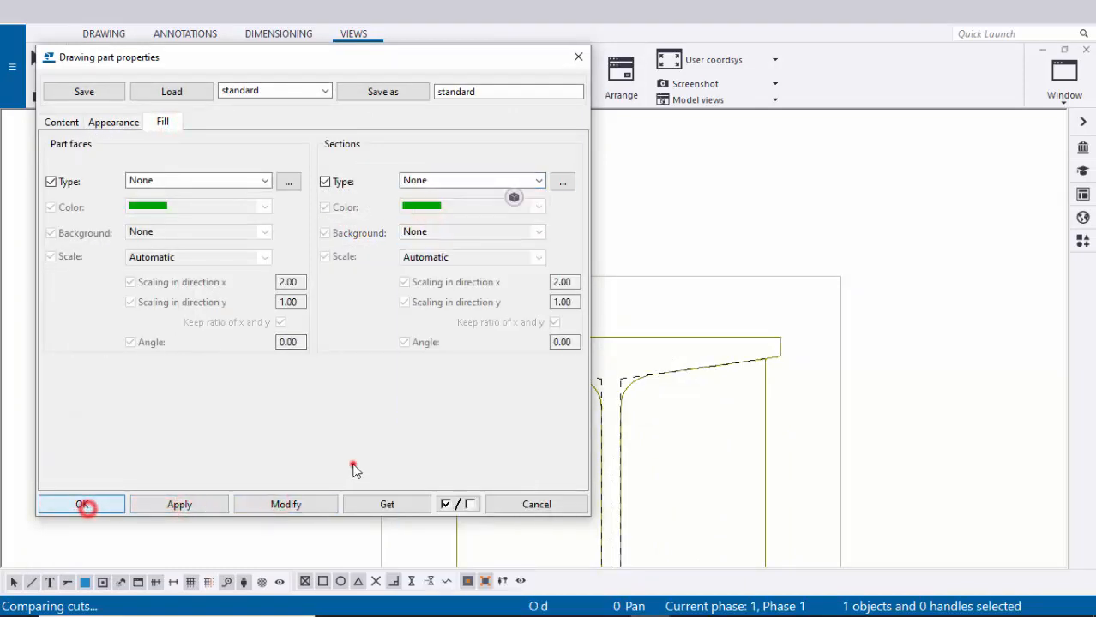
click(352, 466)
- Turn off the center line display for the beam profile in section D-D
scroll(444, 445, down, 2)
middle_drag(452, 445, 457, 258)
middle_drag(551, 453, 536, 244)
middle_drag(531, 379, 535, 383)
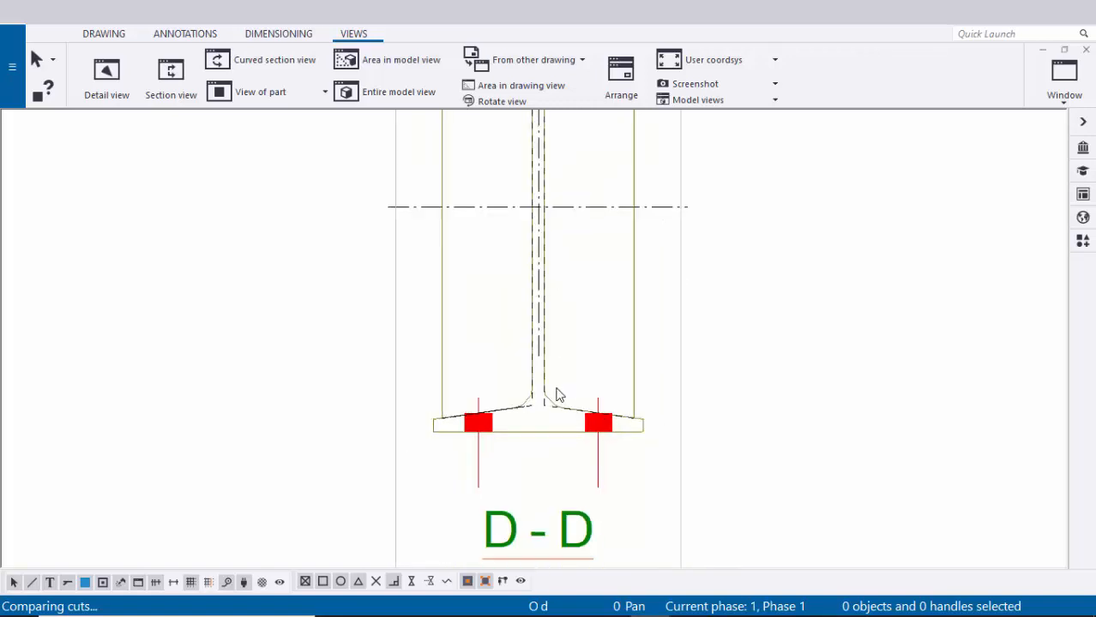
scroll(556, 389, down, 4)
middle_drag(568, 345, 559, 445)
scroll(517, 295, up, 3)
scroll(439, 400, down, 2)
middle_drag(458, 394, 491, 392)
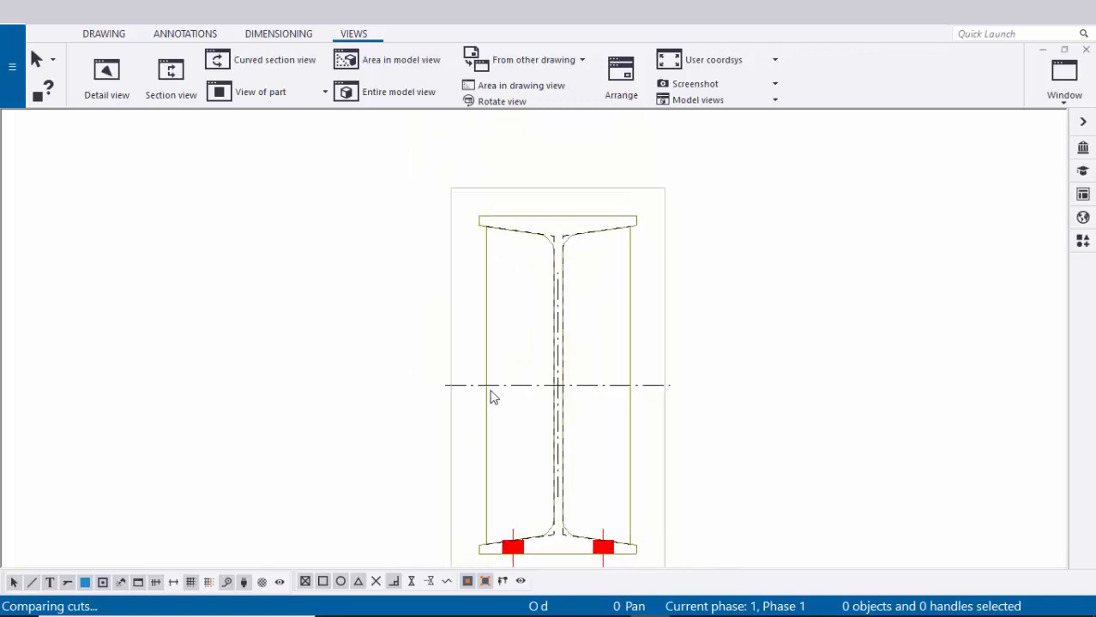
scroll(504, 398, up, 1)
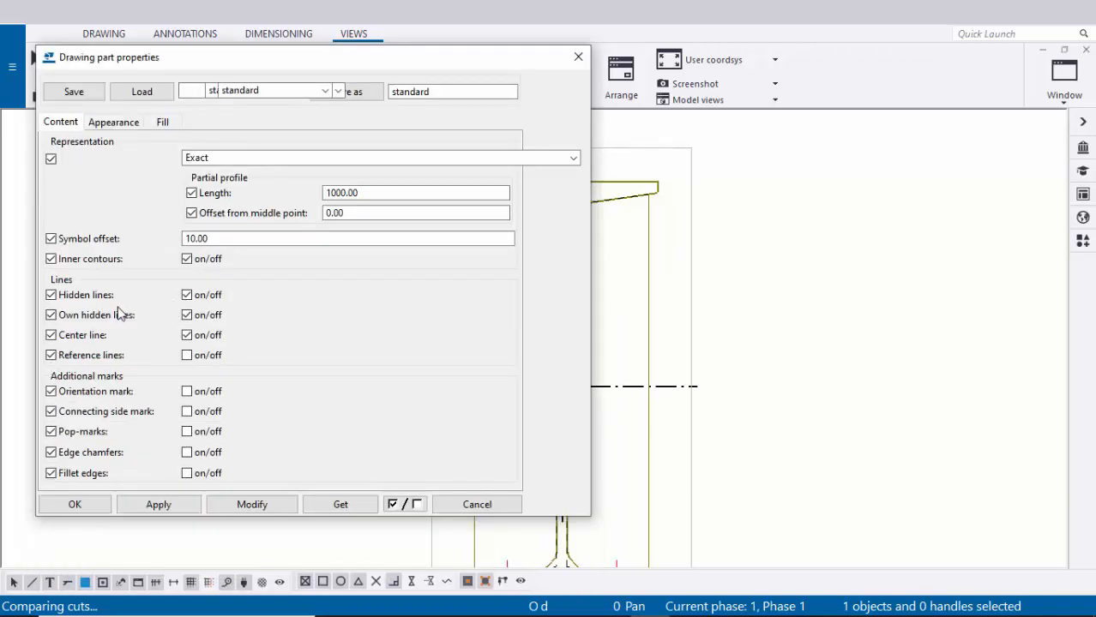
click(187, 335)
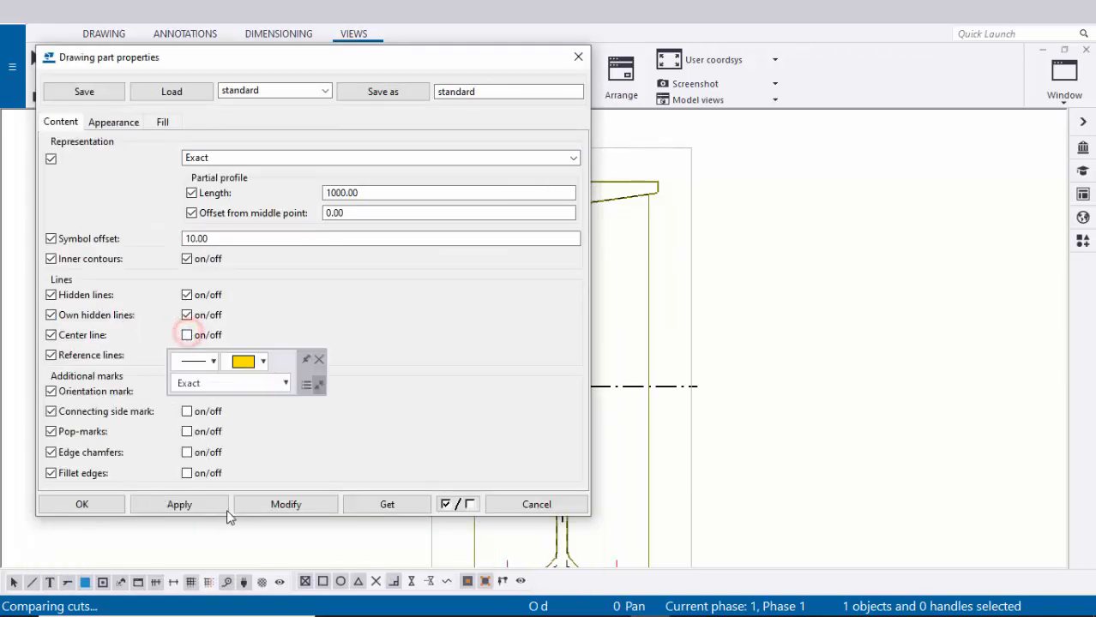
click(93, 504)
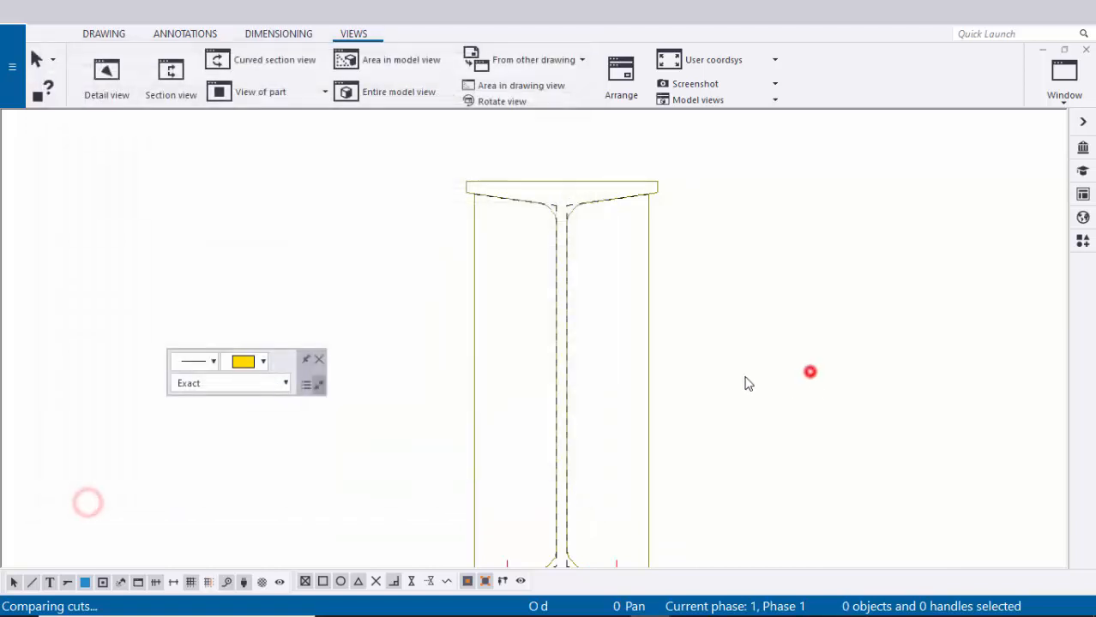
- Move the lower D section mark closer to the beam's bottom flange in the main view
scroll(746, 385, down, 5)
scroll(603, 380, up, 4)
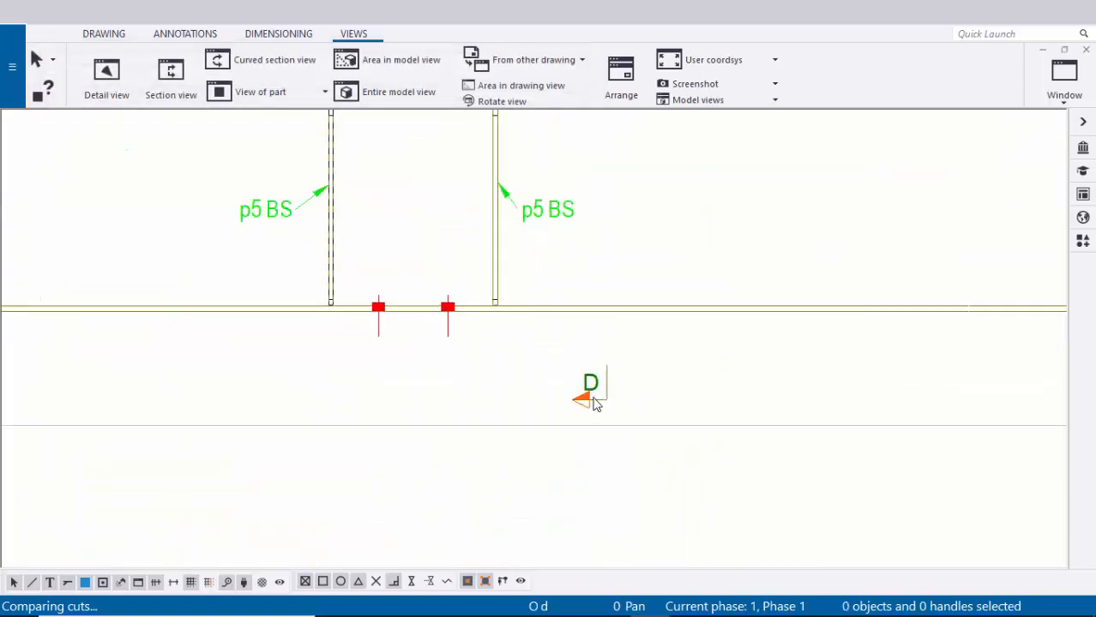
click(587, 411)
drag(582, 367, 580, 360)
click(782, 334)
scroll(771, 339, down, 2)
middle_drag(716, 377, 669, 549)
scroll(617, 283, up, 2)
click(592, 285)
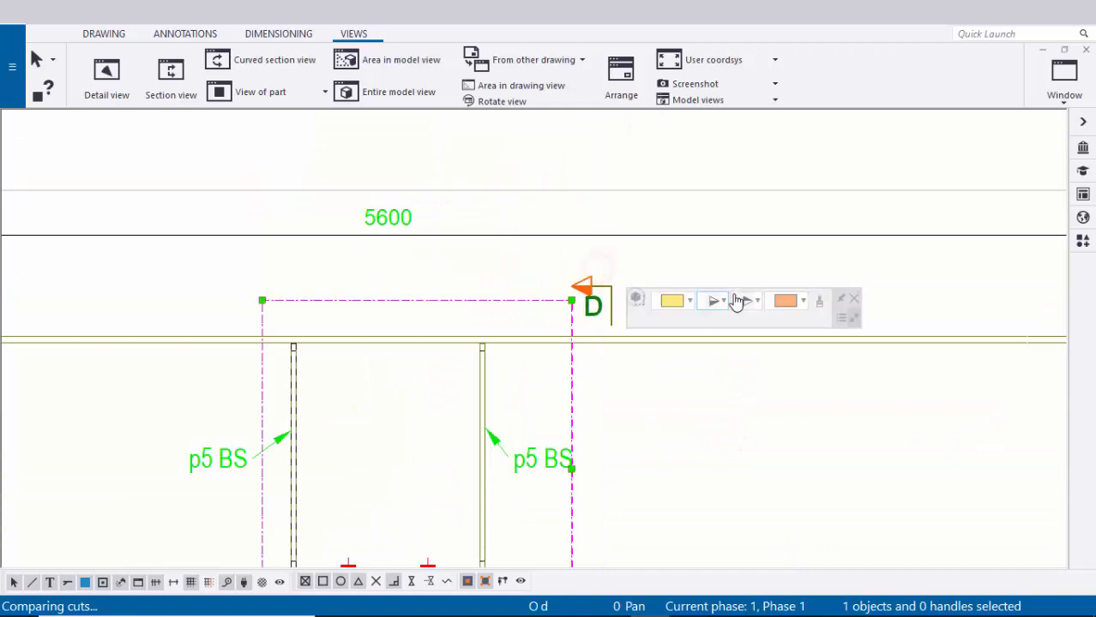
scroll(497, 272, down, 4)
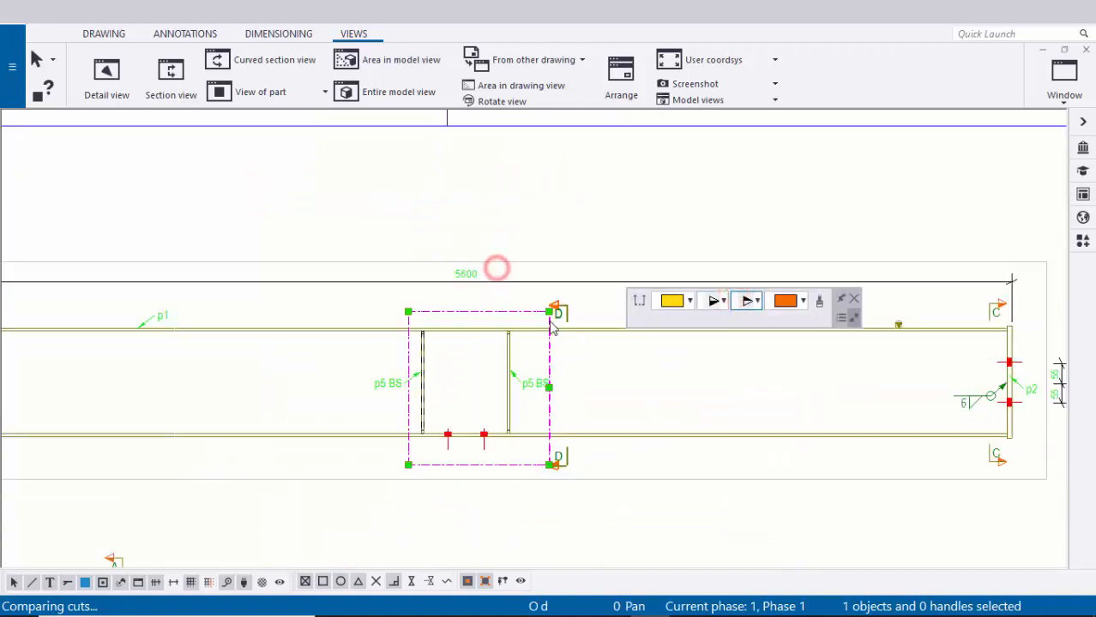
click(633, 373)
- Examine the main beam view from the left end plate p2 to the p5 stiffeners
scroll(573, 392, up, 2)
scroll(476, 383, up, 1)
scroll(262, 339, up, 2)
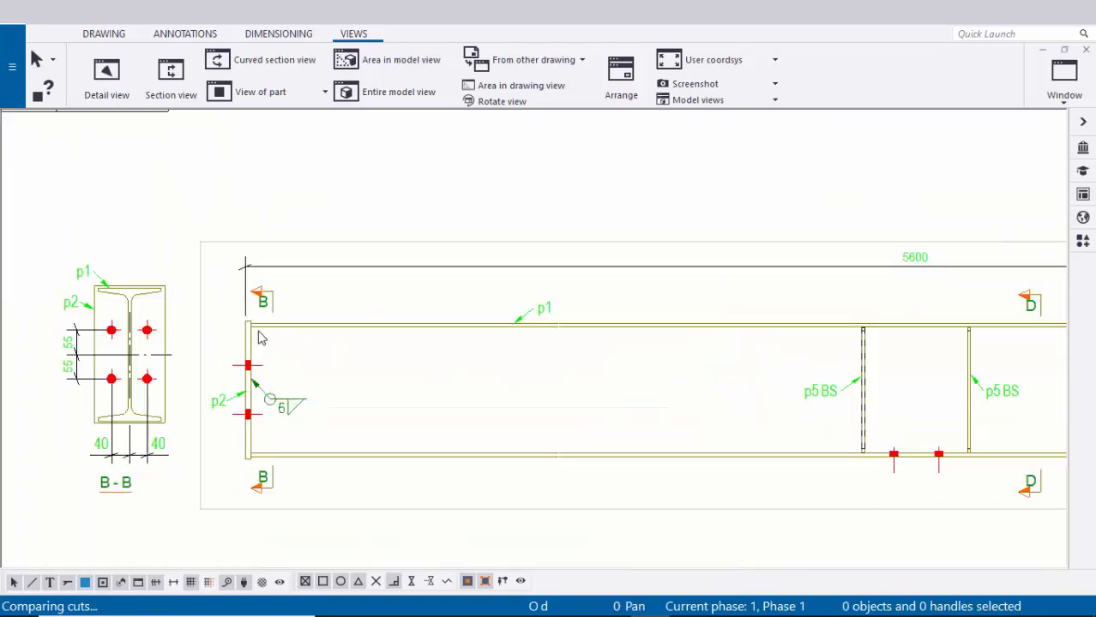
scroll(518, 340, down, 2)
scroll(851, 380, up, 1)
scroll(714, 360, up, 2)
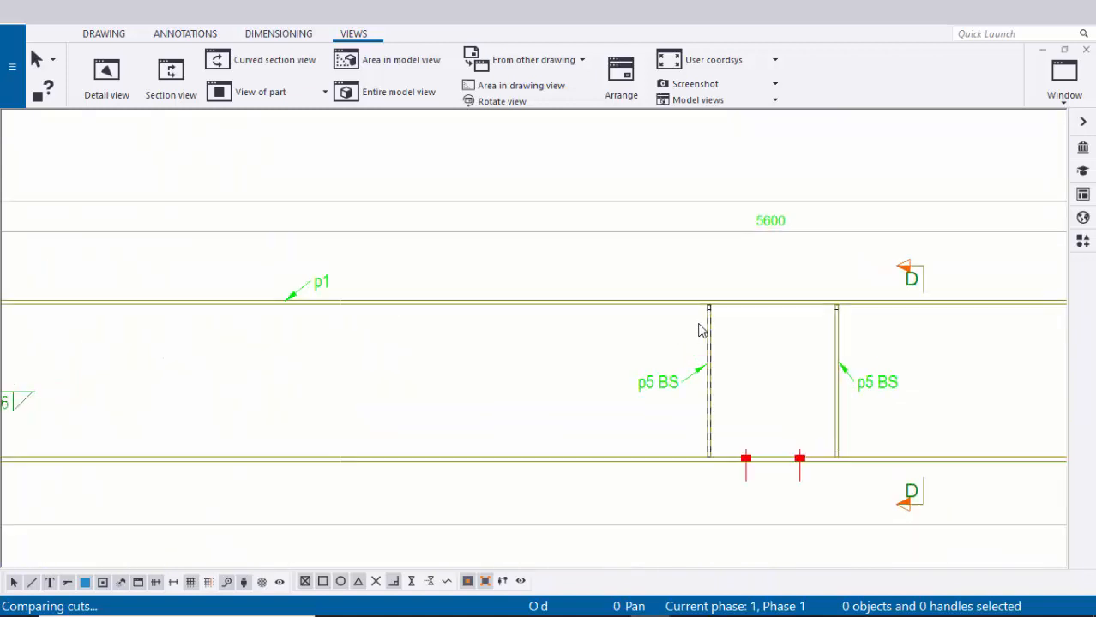
scroll(700, 333, down, 2)
middle_drag(687, 355, 480, 358)
scroll(500, 350, down, 1)
middle_drag(318, 339, 460, 317)
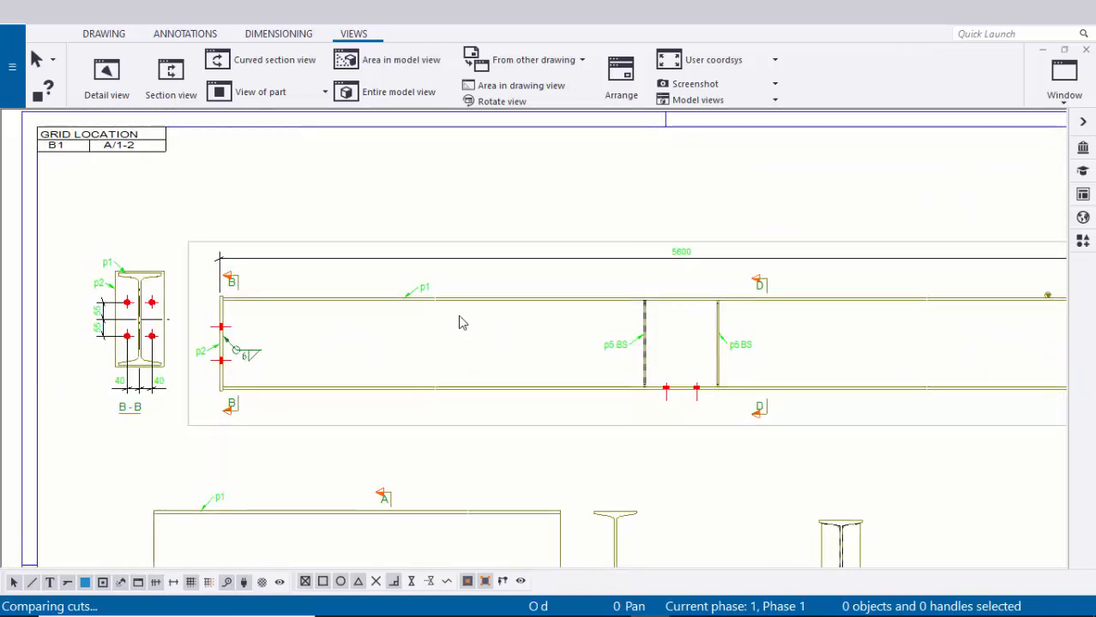
- Start a horizontal dimension at the left end of beam p1, on the inner face of end plate p2
click(261, 38)
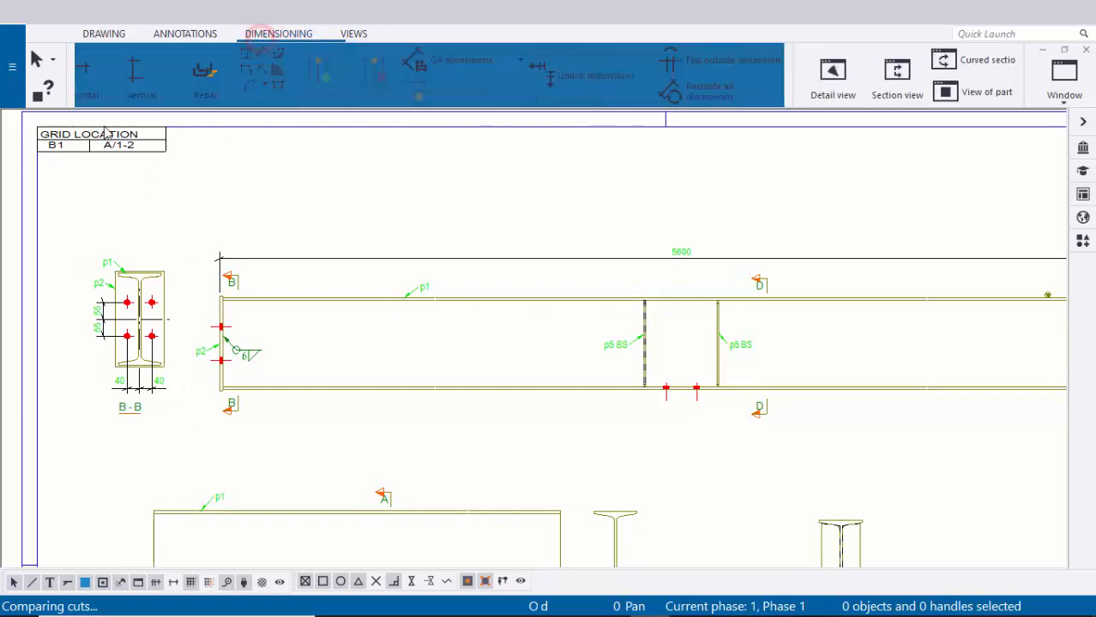
click(106, 72)
scroll(220, 295, up, 5)
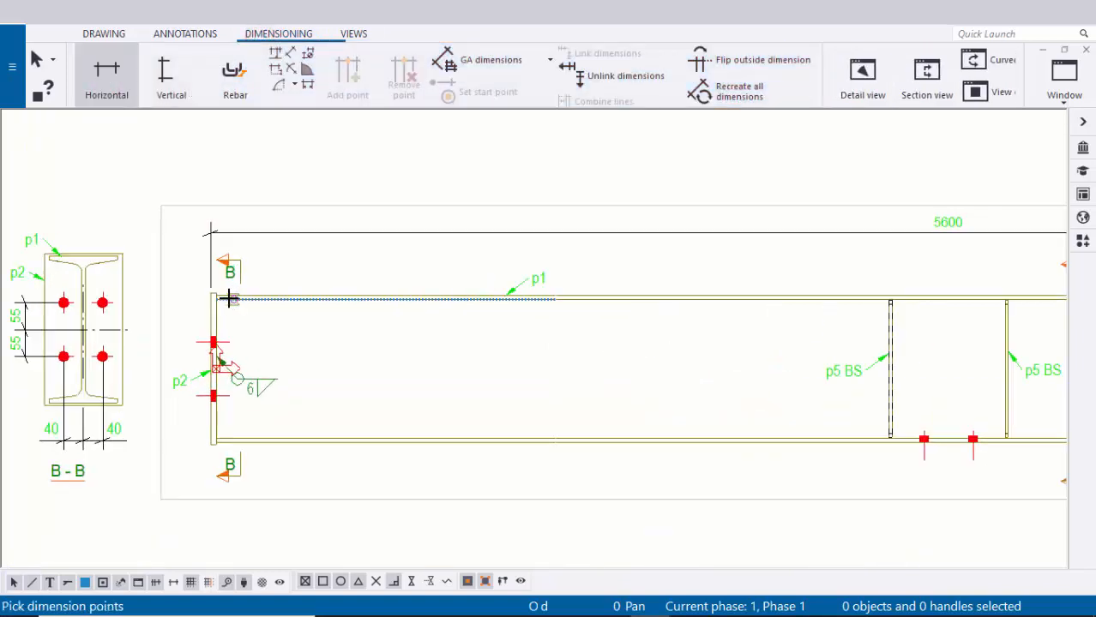
scroll(185, 266, up, 3)
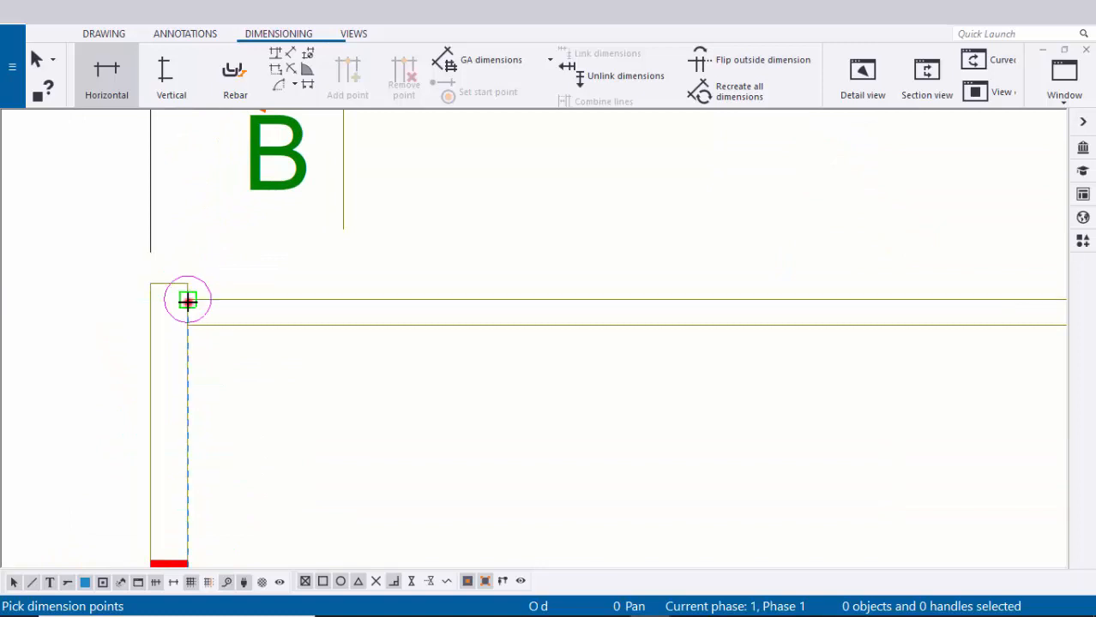
click(188, 301)
scroll(118, 269, down, 4)
scroll(574, 276, down, 2)
middle_drag(763, 284, 197, 292)
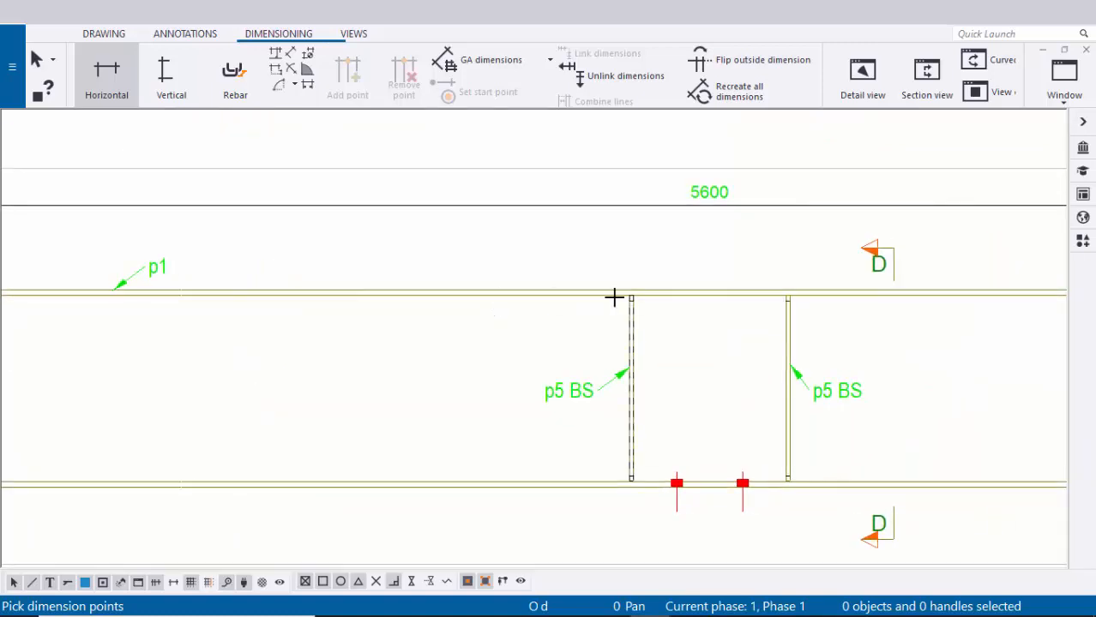
- Add the left faces of both p5 stiffeners at the top flange as dimension points
scroll(614, 297, up, 5)
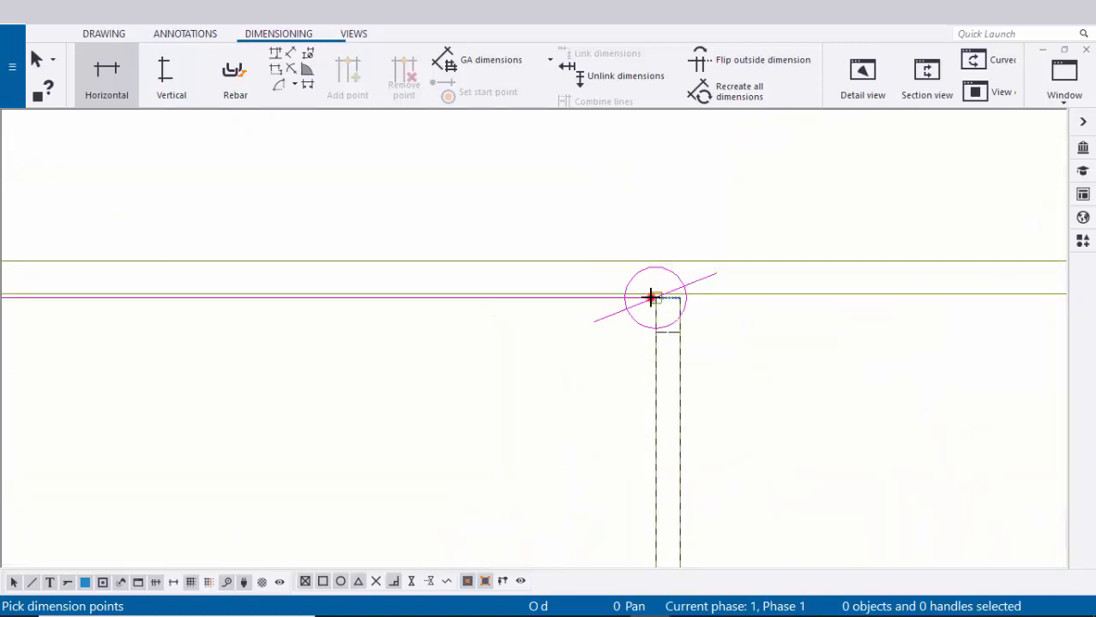
scroll(446, 283, down, 5)
scroll(782, 267, down, 1)
middle_drag(1054, 278, 708, 240)
scroll(710, 242, down, 2)
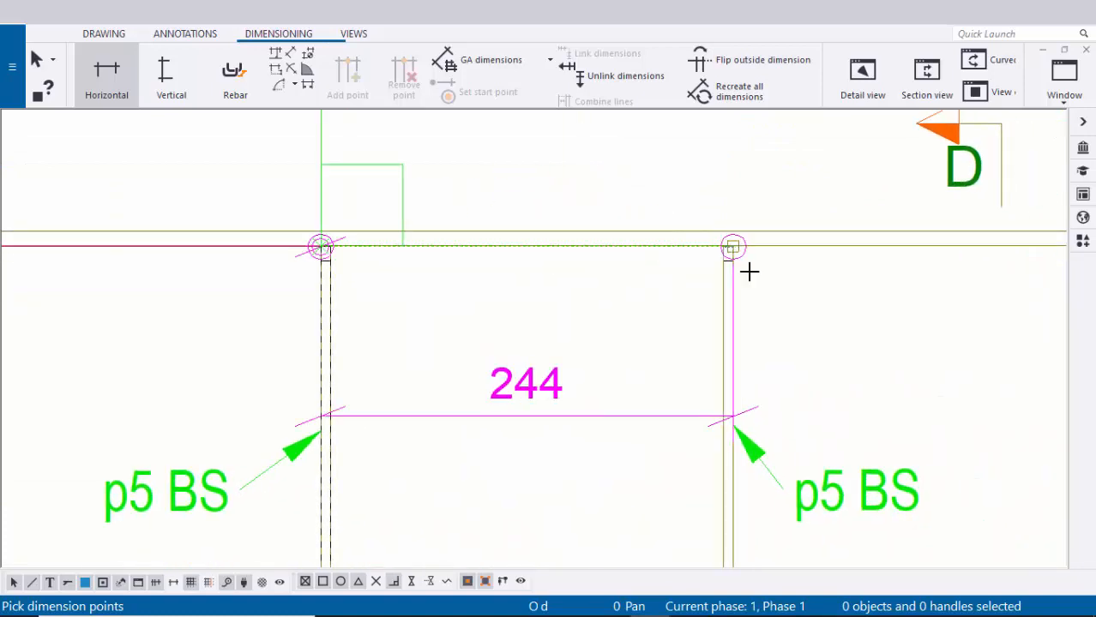
scroll(727, 260, up, 1)
scroll(727, 261, up, 4)
click(734, 241)
scroll(751, 242, down, 8)
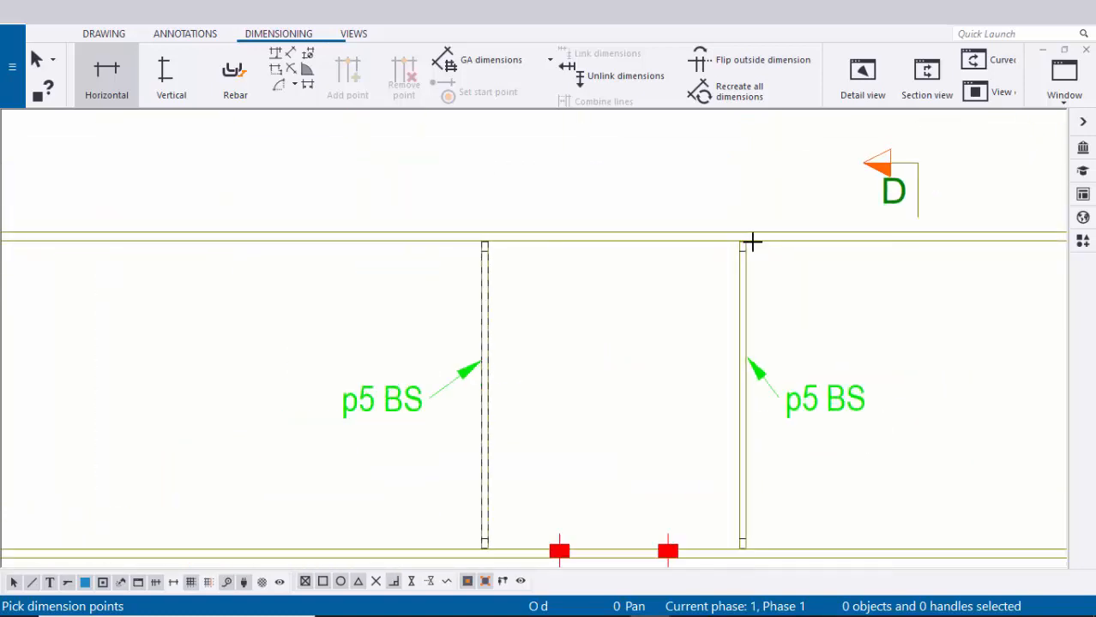
scroll(751, 241, up, 1)
scroll(749, 242, up, 5)
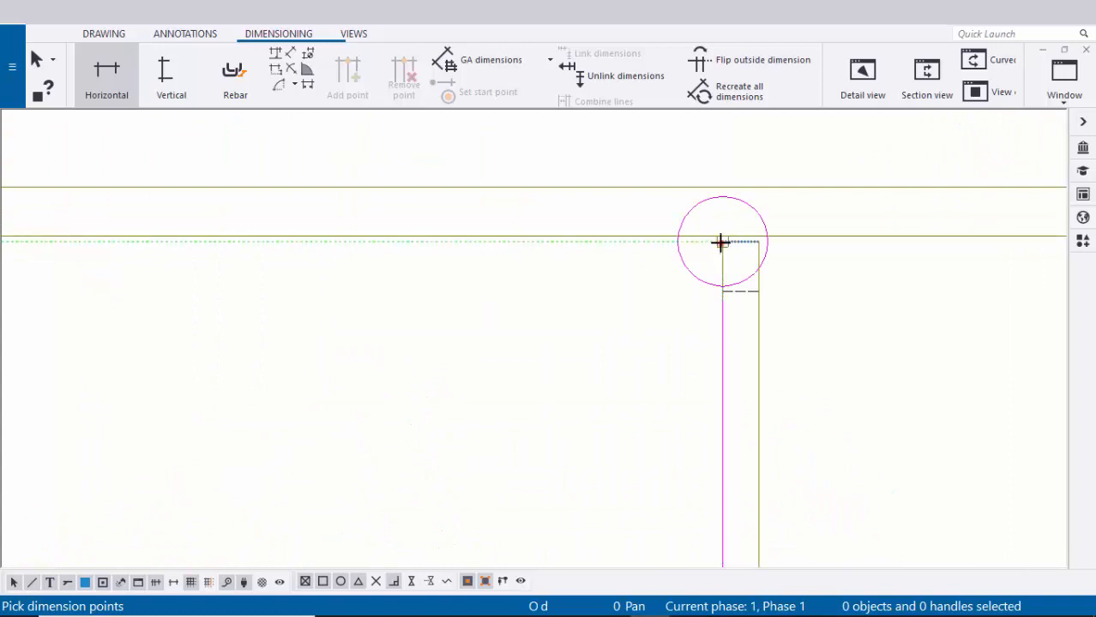
scroll(782, 221, down, 8)
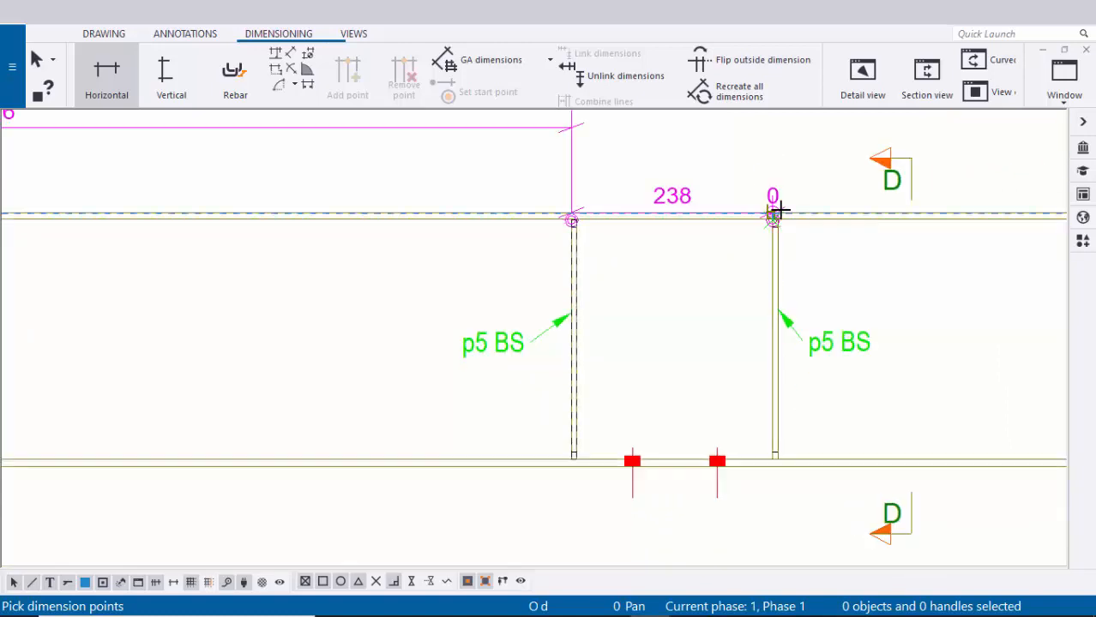
- Extend the dimension chain to the right end of beam p1, at the inner face of the right end plate
middle_drag(775, 213, 689, 317)
scroll(712, 264, down, 4)
middle_drag(515, 310, 99, 327)
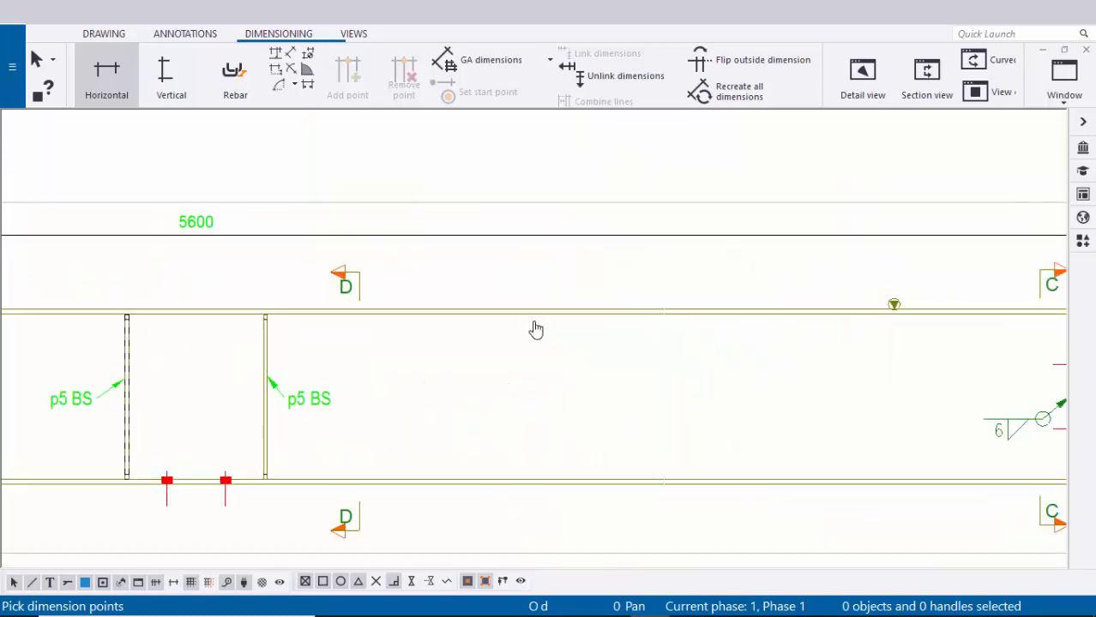
middle_drag(536, 327, 227, 339)
scroll(770, 329, up, 1)
scroll(769, 329, up, 5)
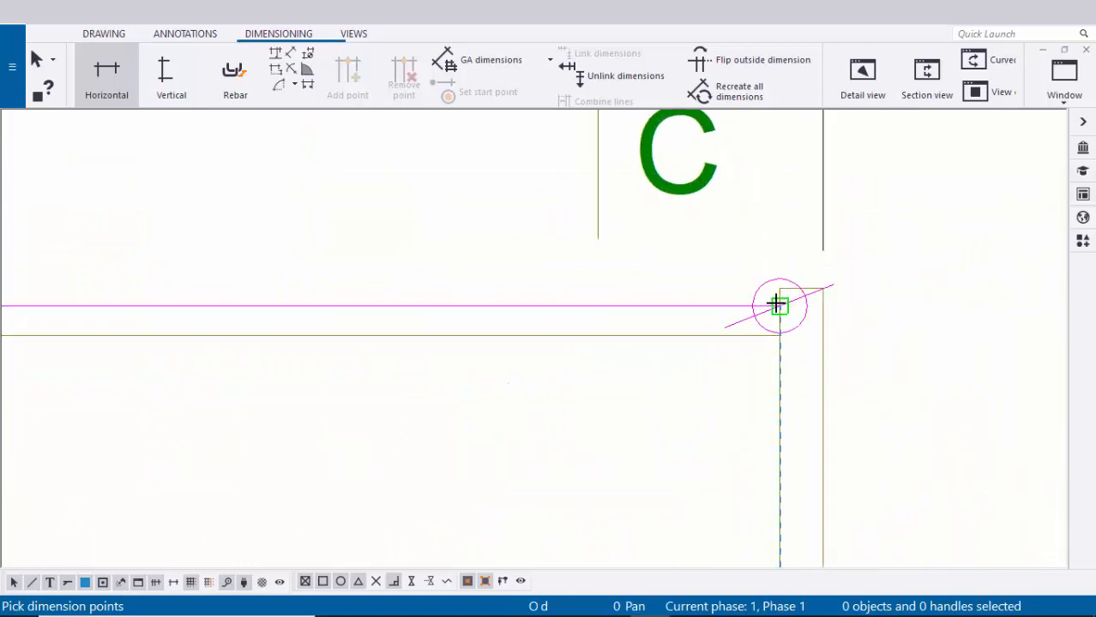
- Place the dimension chain between the top flange and the 5600 overall dimension, and end the dimensioning
scroll(566, 298, down, 3)
middle_drag(502, 308, 991, 313)
scroll(257, 287, down, 1)
middle_drag(196, 279, 487, 295)
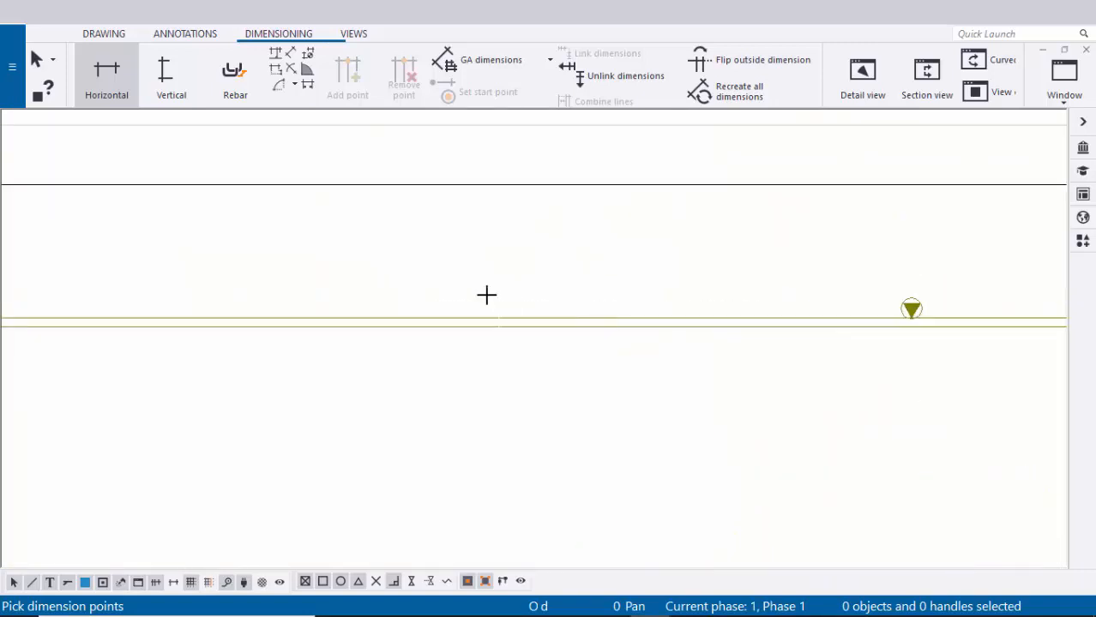
scroll(491, 259, down, 1)
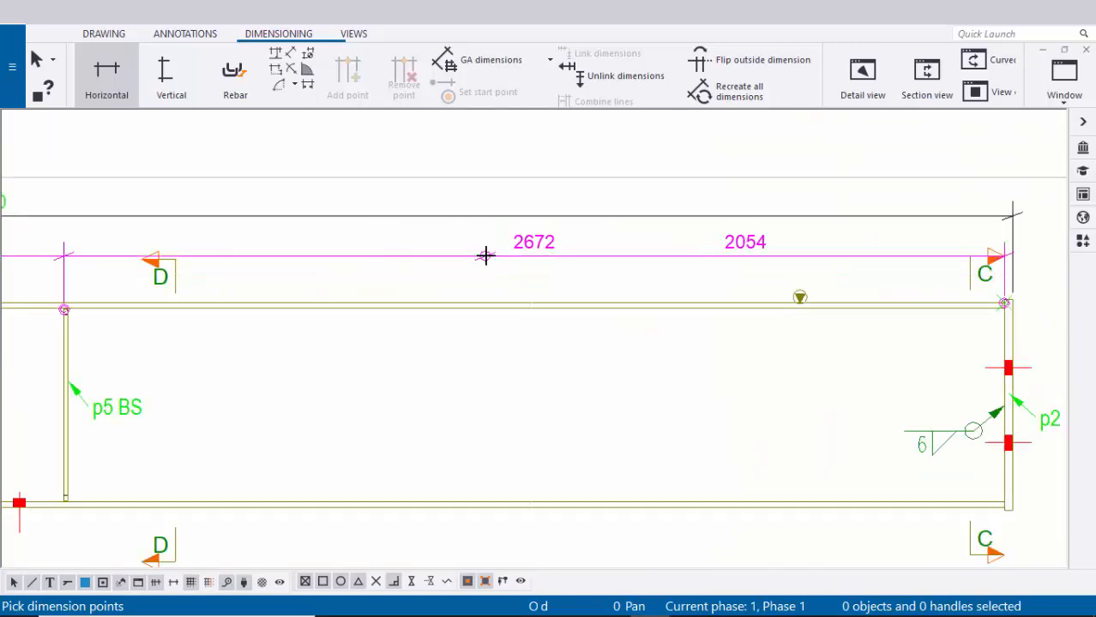
middle_click(486, 256)
scroll(520, 267, down, 4)
middle_drag(300, 279, 570, 293)
right_click(535, 195)
click(558, 206)
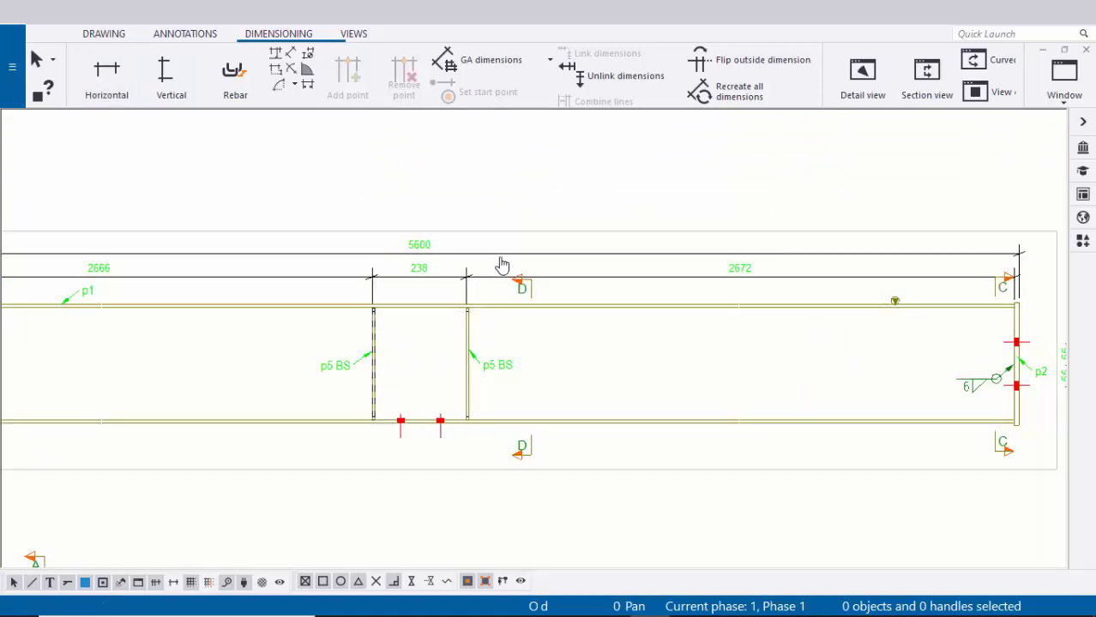
- Move the 5600 overall dimension and the stiffener dimension chain slightly farther above the beam
middle_drag(499, 260, 682, 268)
scroll(544, 261, up, 3)
click(540, 260)
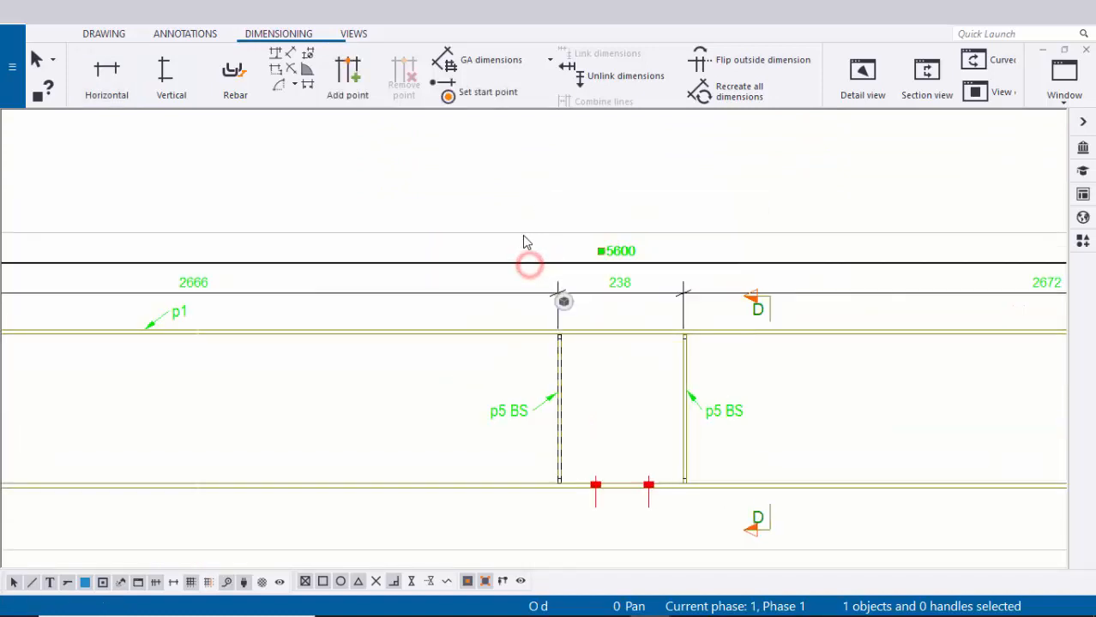
scroll(530, 264, up, 2)
drag(517, 252, 518, 239)
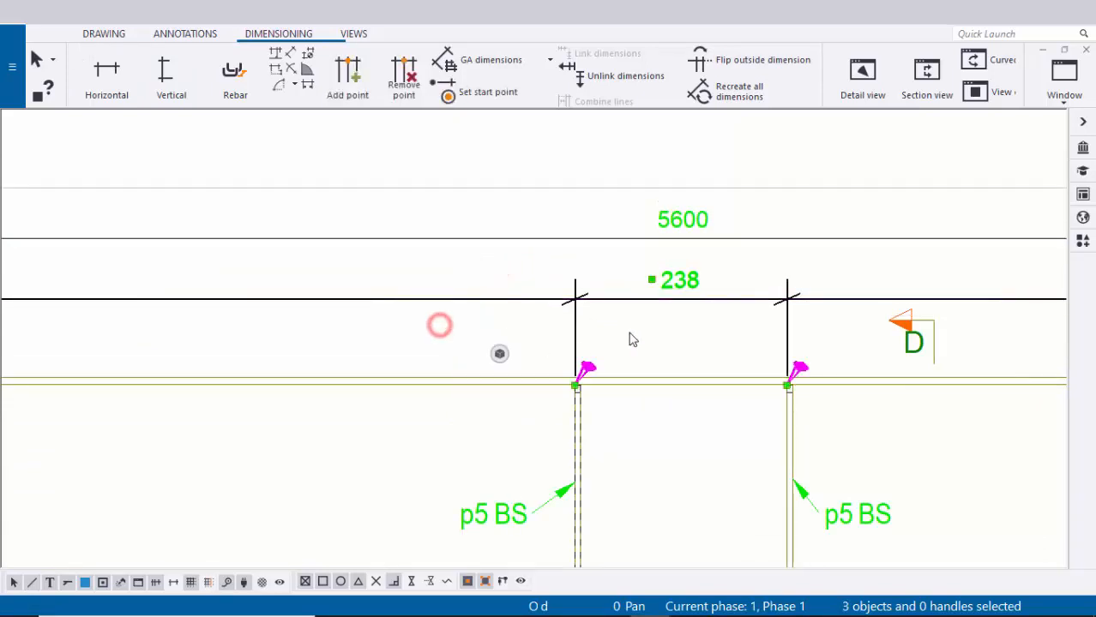
- Examine the new horizontal dimensions from the left end plate to the p5 stiffeners
scroll(629, 341, down, 2)
scroll(290, 369, down, 1)
middle_drag(272, 372, 455, 345)
scroll(329, 317, up, 3)
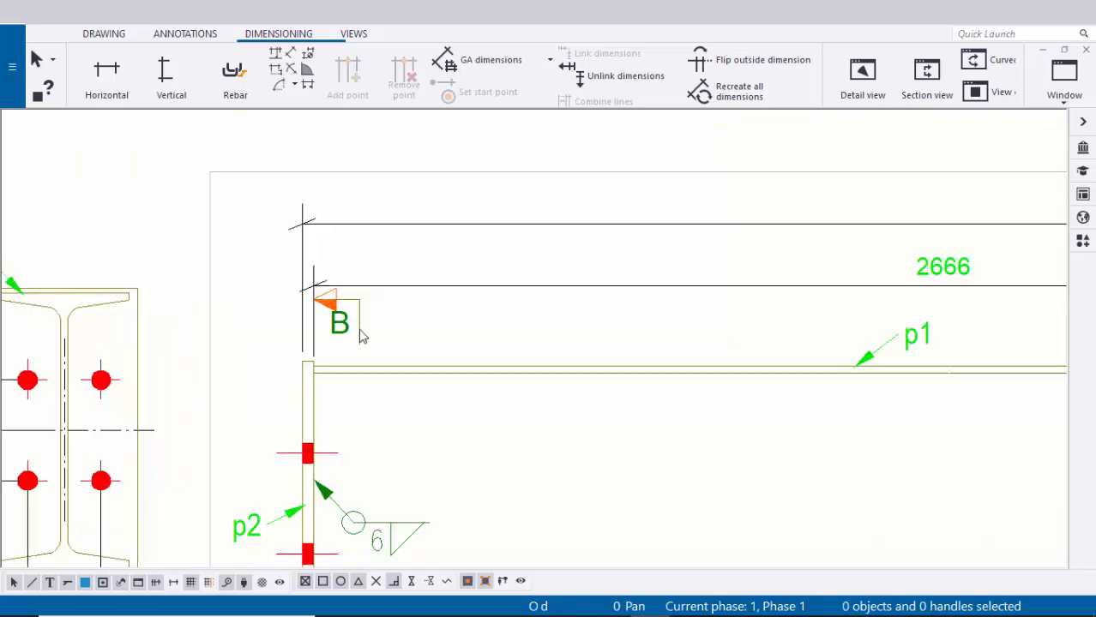
scroll(360, 336, up, 1)
scroll(350, 336, down, 6)
middle_drag(343, 343, 205, 362)
middle_drag(909, 374, 595, 368)
scroll(590, 365, up, 4)
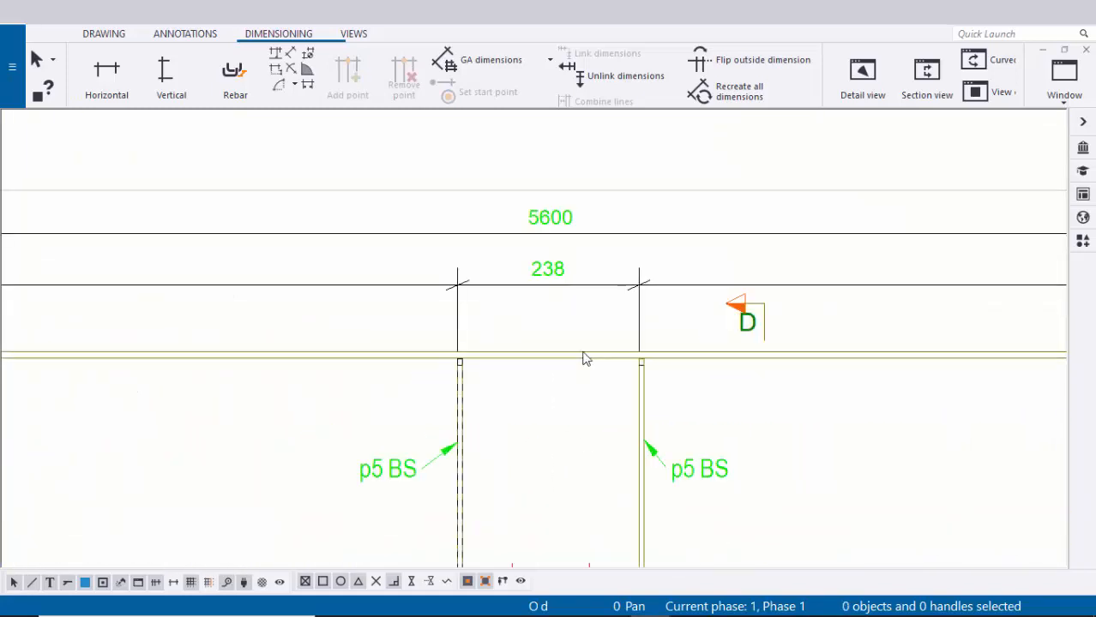
scroll(560, 336, down, 2)
scroll(547, 358, up, 2)
scroll(554, 377, up, 1)
middle_drag(560, 433, 583, 384)
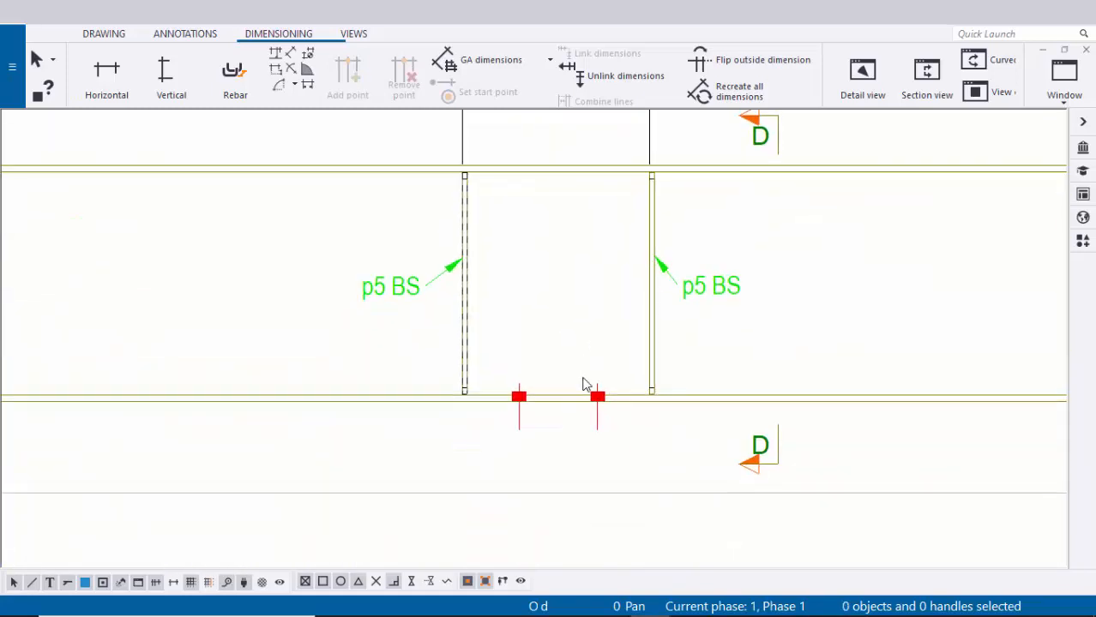
- Compare the bottom flange holes between the p5 stiffeners with the hole dimensions in the p1 view below
scroll(583, 384, down, 4)
scroll(568, 394, up, 2)
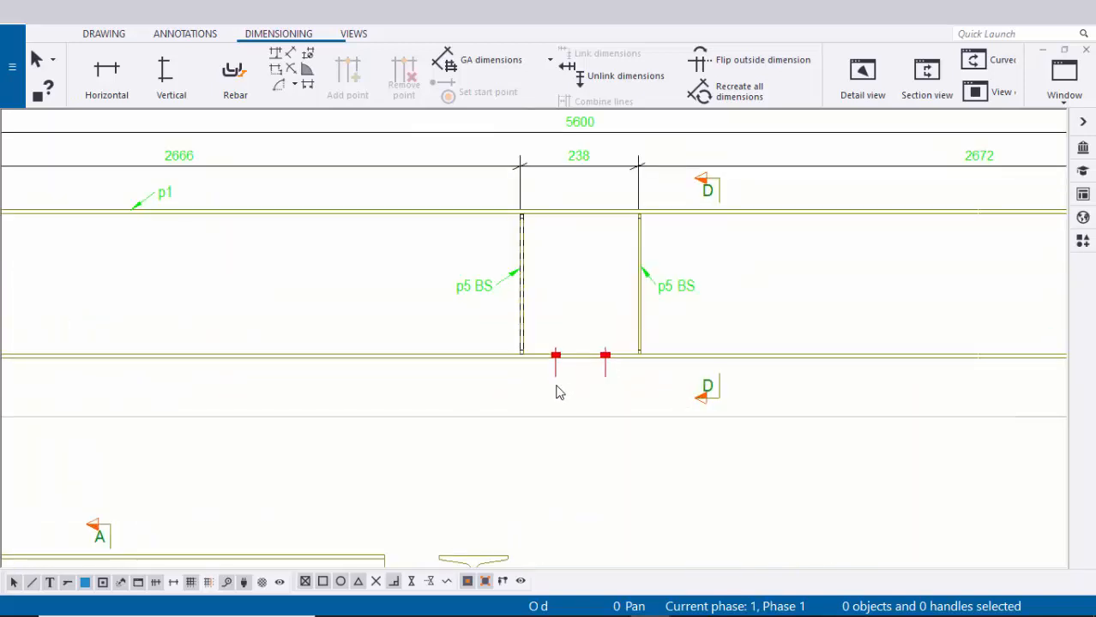
scroll(555, 392, down, 4)
scroll(649, 338, up, 2)
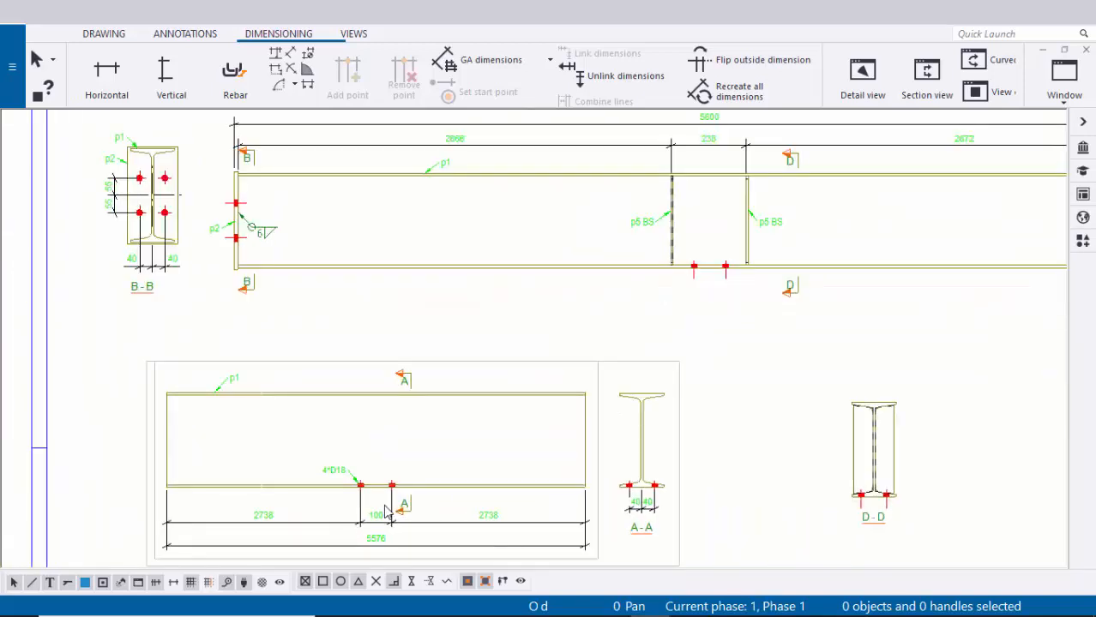
scroll(387, 508, up, 5)
scroll(375, 492, down, 1)
scroll(738, 371, down, 2)
mouse_move(738, 370)
middle_down()
mouse_move(541, 462)
mouse_move(481, 477)
middle_up()
scroll(720, 250, up, 2)
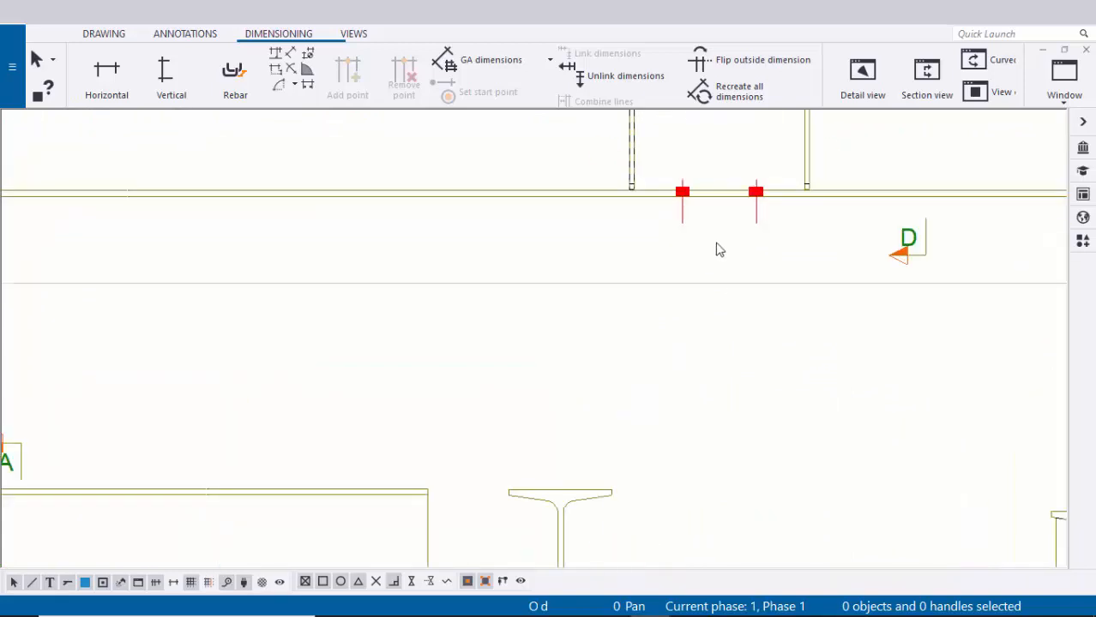
middle_drag(697, 240, 662, 365)
scroll(662, 335, up, 1)
middle_drag(635, 309, 612, 358)
scroll(612, 357, up, 3)
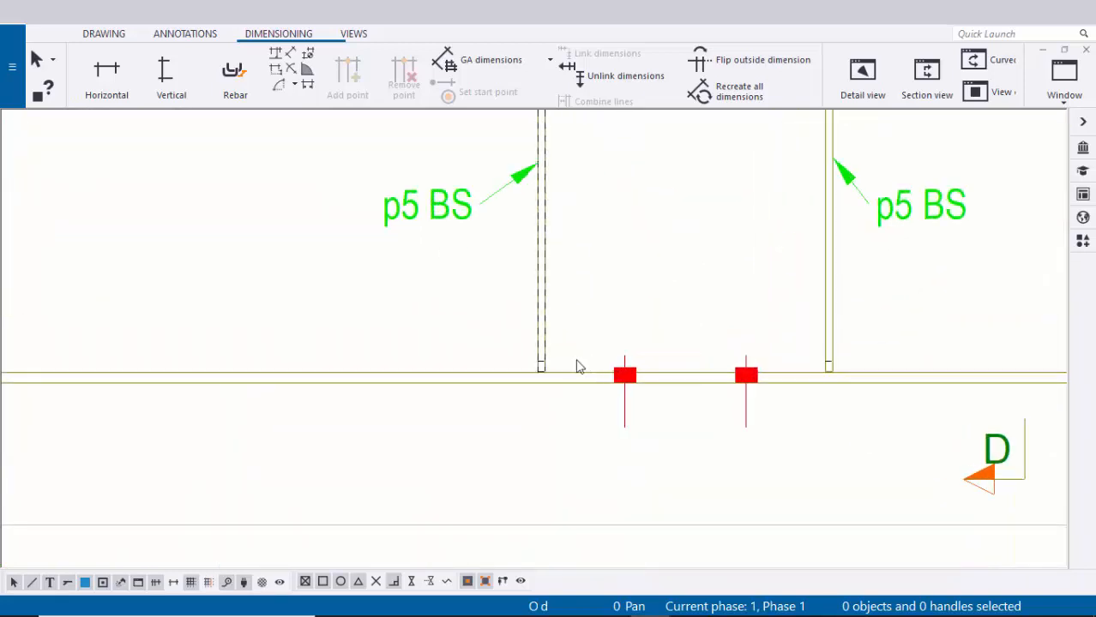
scroll(577, 367, up, 2)
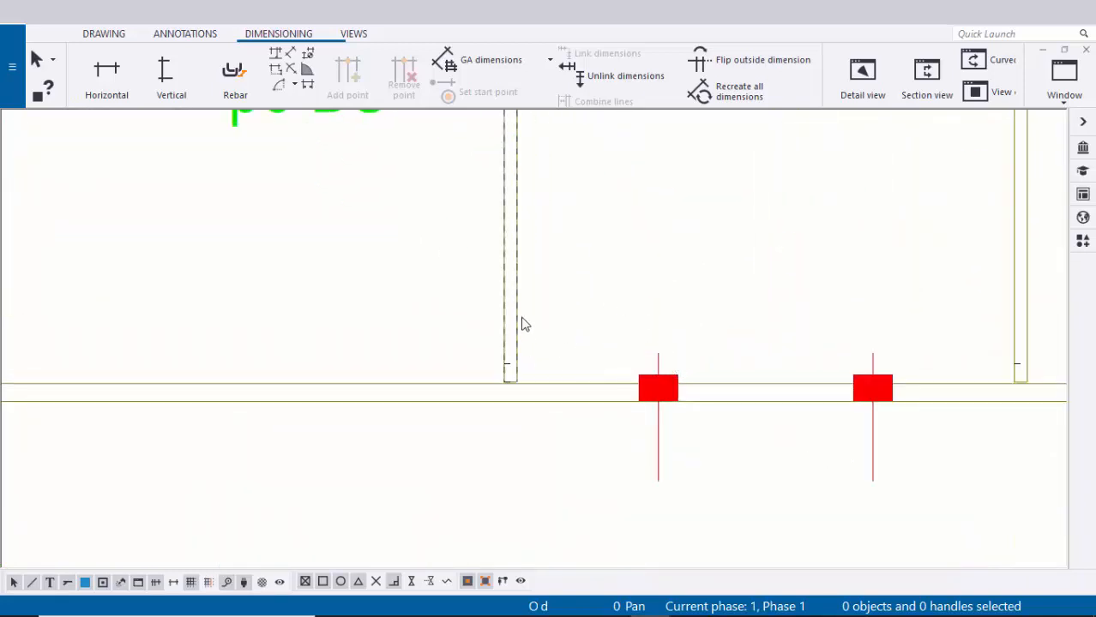
- Add a horizontal dimension between the left bottom flange hole and the left p5 stiffener, placed just above the bottom flange
scroll(525, 344, down, 2)
scroll(641, 325, down, 2)
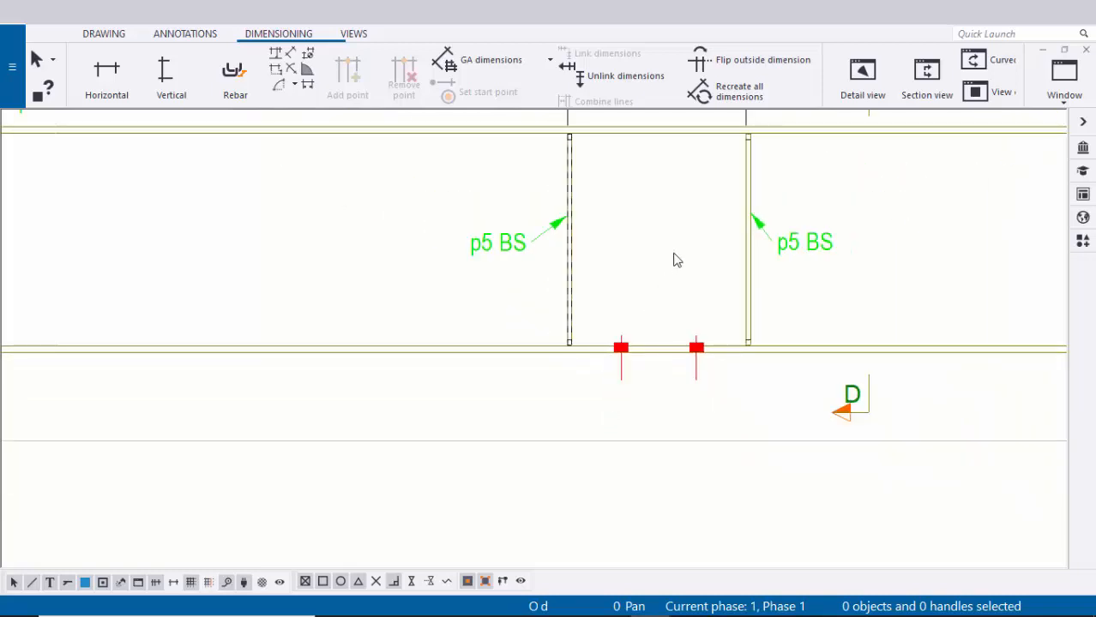
middle_drag(675, 257, 646, 342)
scroll(646, 342, down, 1)
scroll(642, 204, up, 1)
scroll(600, 214, up, 1)
scroll(606, 329, down, 2)
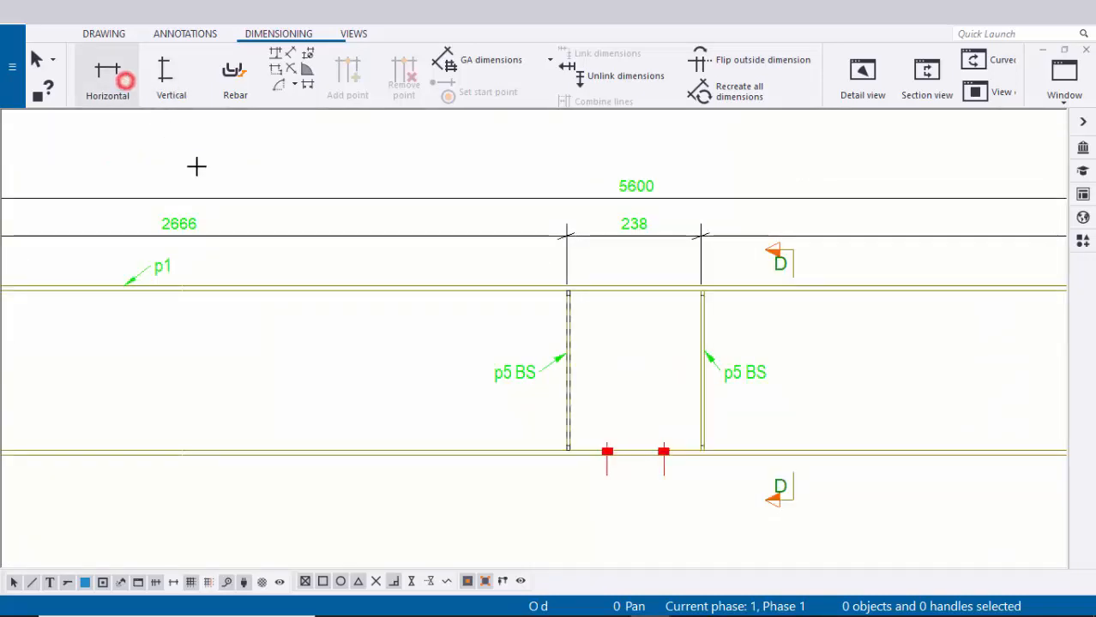
middle_drag(616, 458, 568, 366)
scroll(568, 367, up, 9)
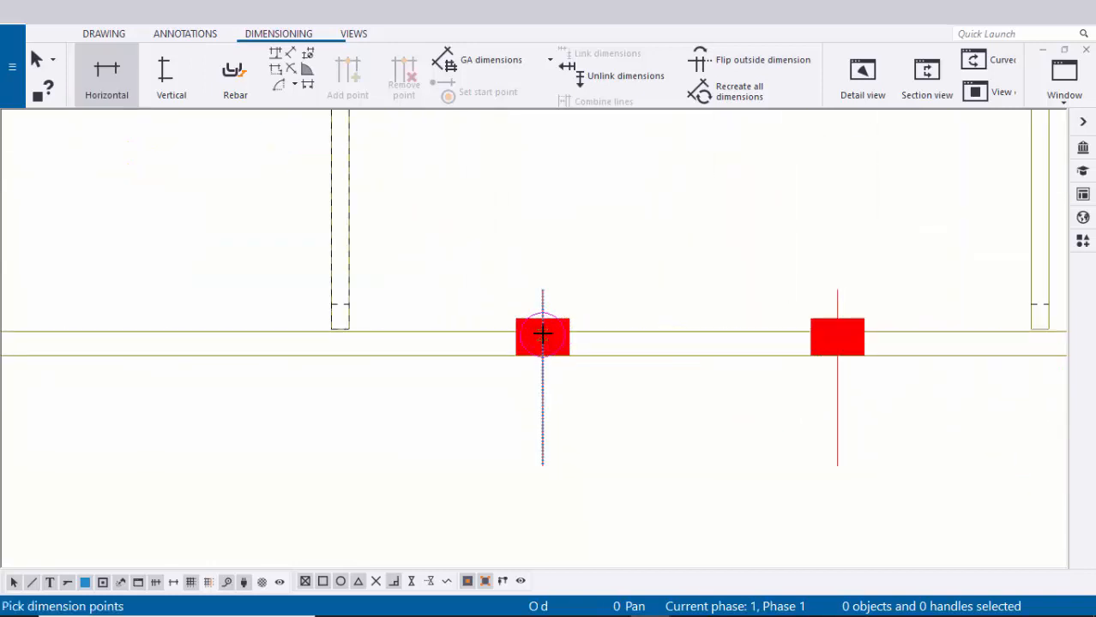
middle_drag(377, 307, 421, 350)
scroll(396, 367, up, 2)
click(386, 367)
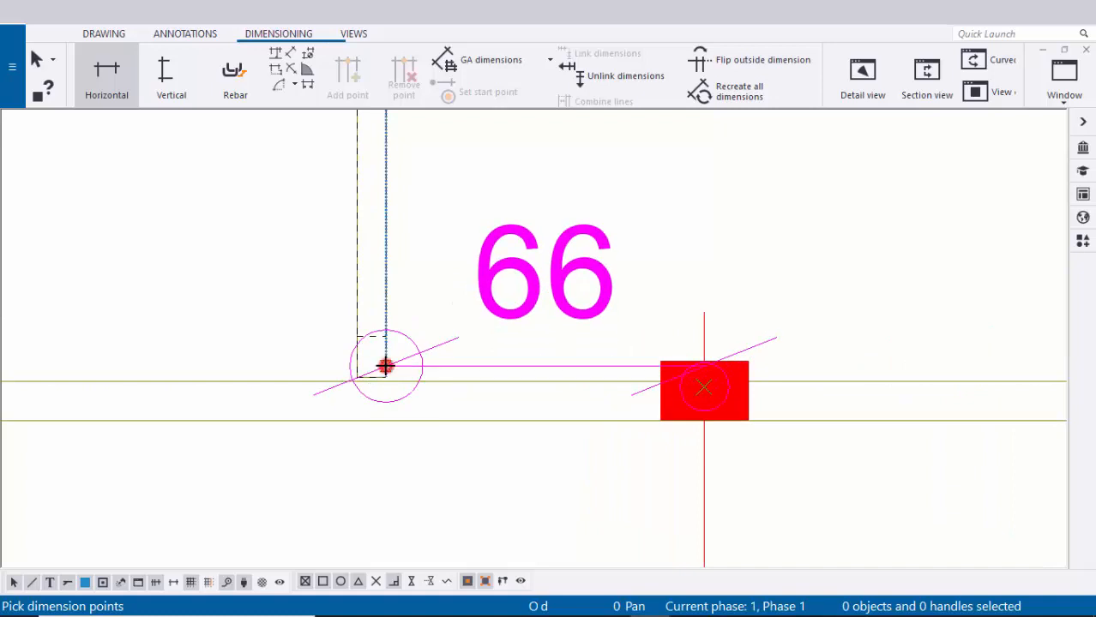
scroll(509, 327, down, 1)
middle_drag(507, 330, 459, 409)
middle_click(546, 315)
scroll(546, 315, down, 2)
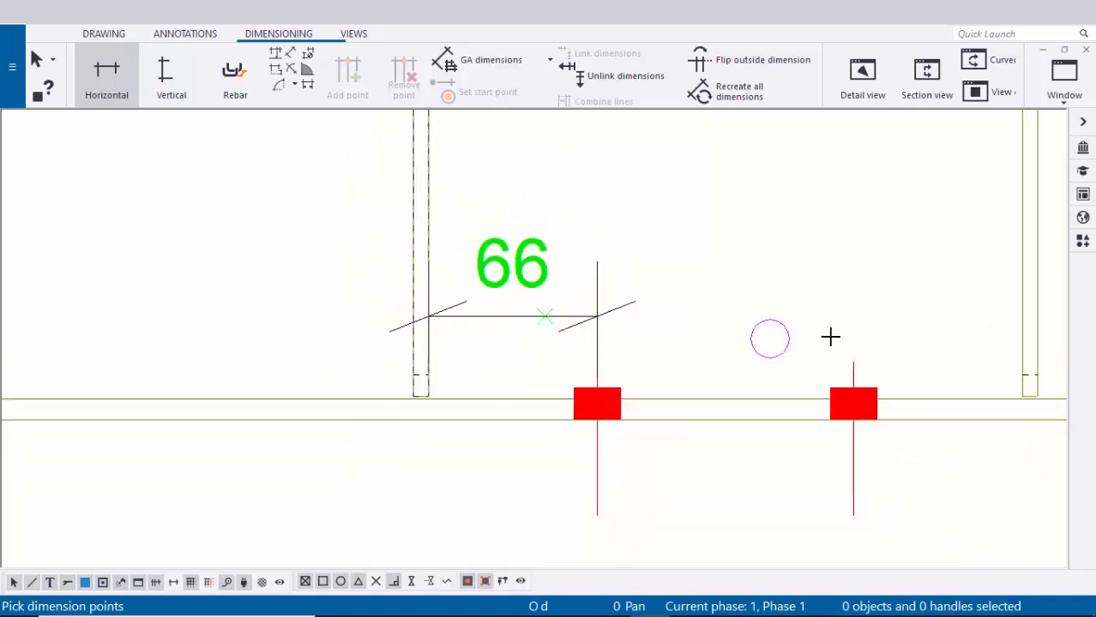
- Add a matching horizontal dimension between the right bottom flange hole and the right p5 stiffener, and end the dimensioning
middle_drag(927, 399, 696, 378)
scroll(668, 373, up, 2)
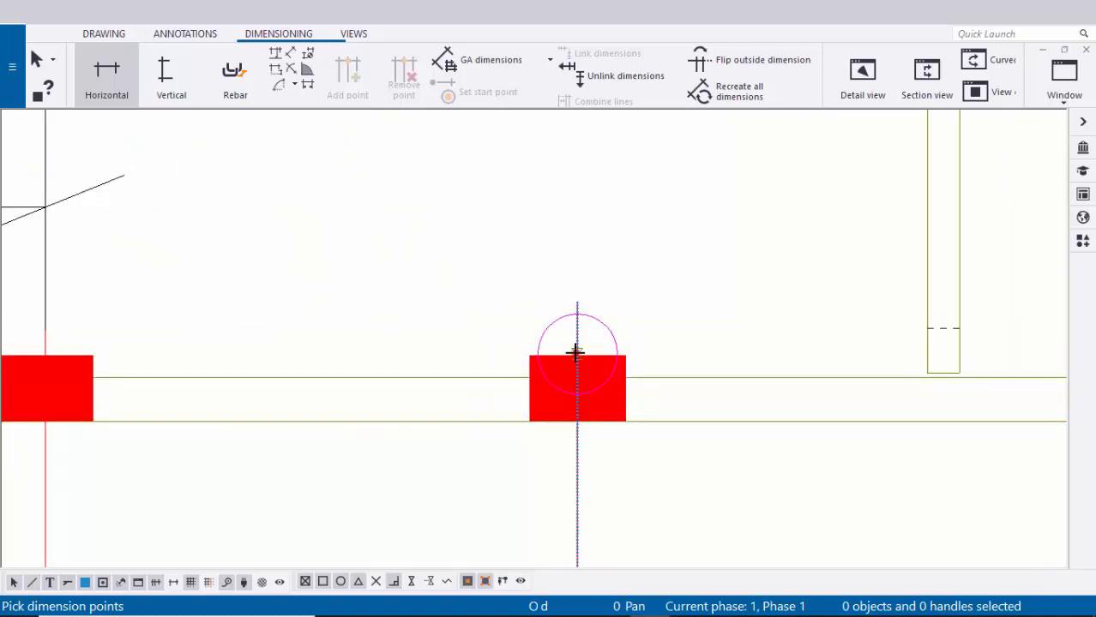
click(575, 352)
middle_drag(760, 340, 652, 352)
click(820, 323)
middle_drag(693, 232, 729, 305)
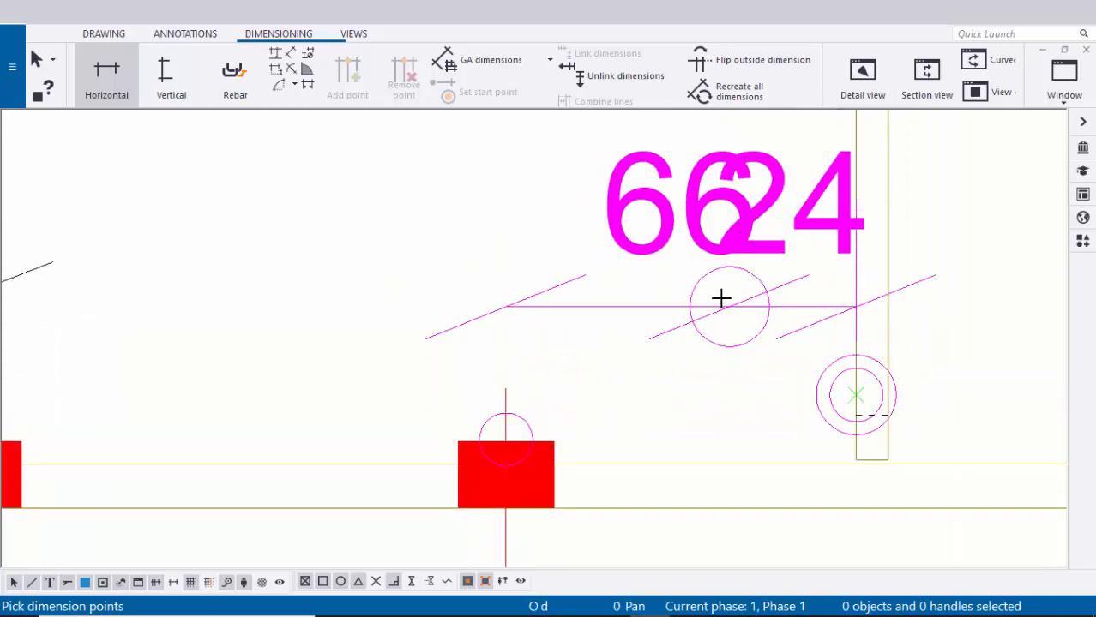
middle_click(720, 298)
scroll(723, 301, down, 2)
right_click(949, 228)
click(949, 228)
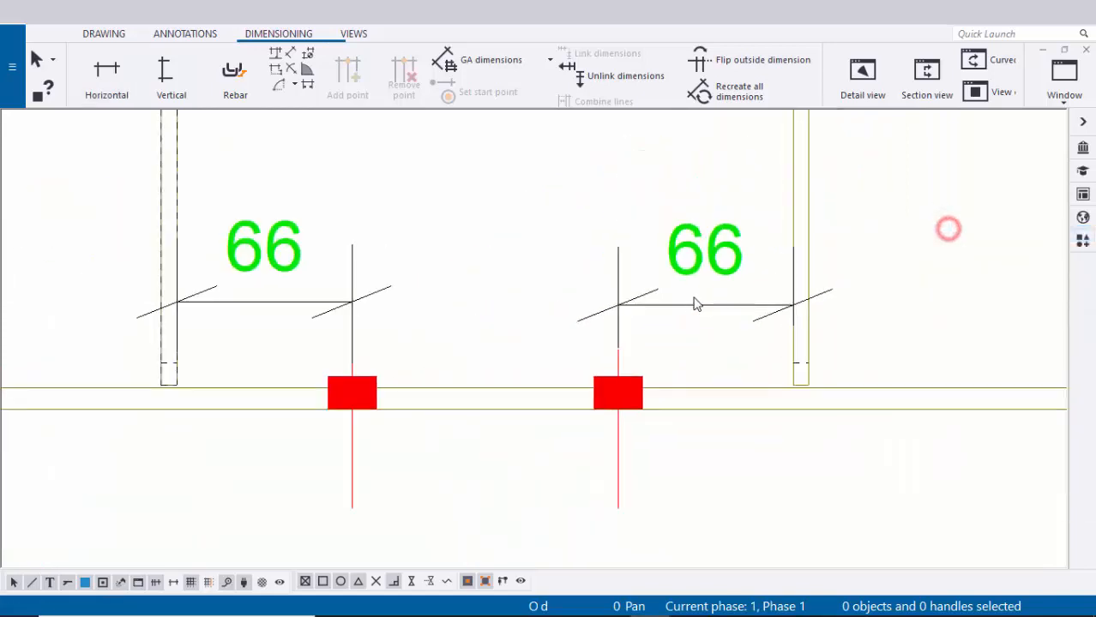
click(870, 229)
- Examine the two hole-to-stiffener dimensions against the stiffener dimension chain above the beam
scroll(858, 304, down, 1)
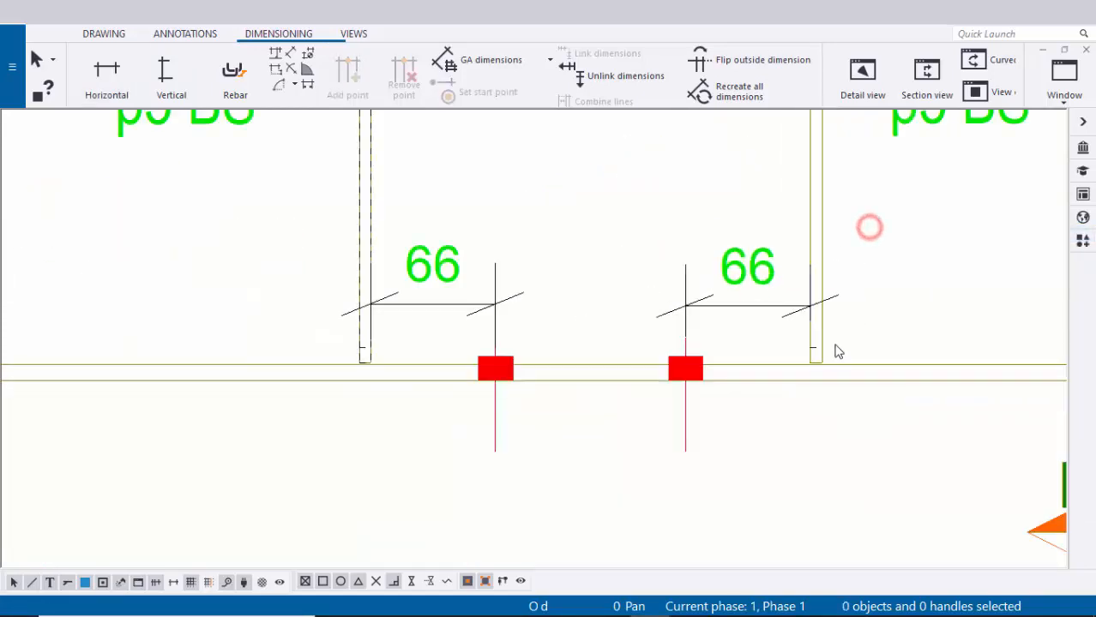
middle_drag(788, 276, 742, 391)
scroll(742, 391, down, 2)
scroll(738, 343, down, 1)
mouse_move(736, 282)
middle_down()
mouse_move(717, 338)
mouse_move(701, 341)
middle_up()
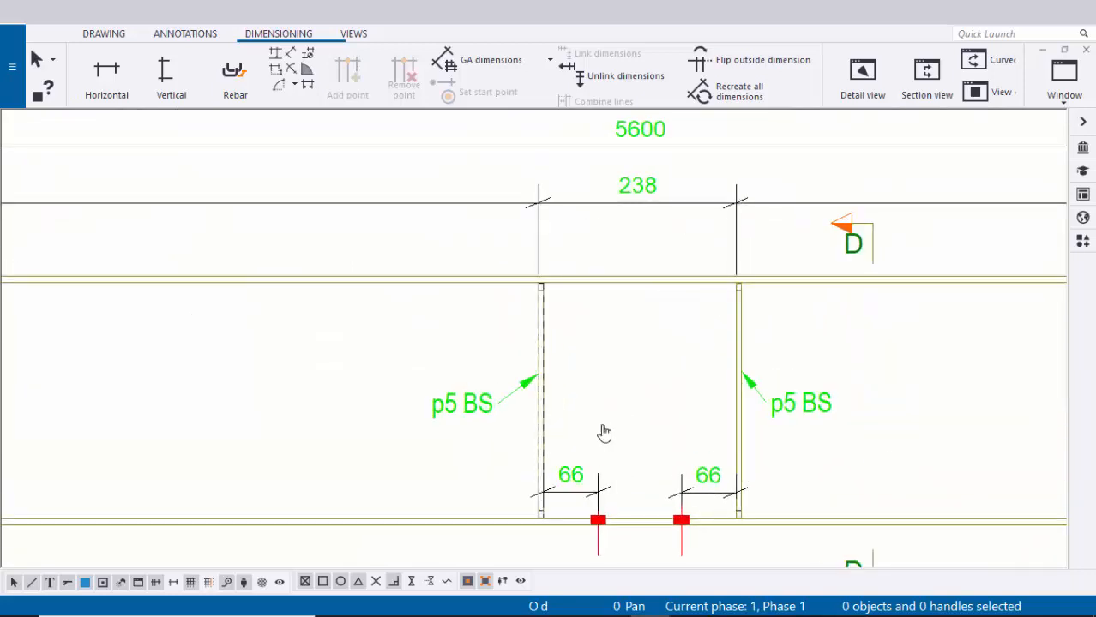
scroll(635, 432, up, 2)
scroll(682, 433, up, 1)
scroll(705, 434, down, 3)
scroll(716, 429, up, 2)
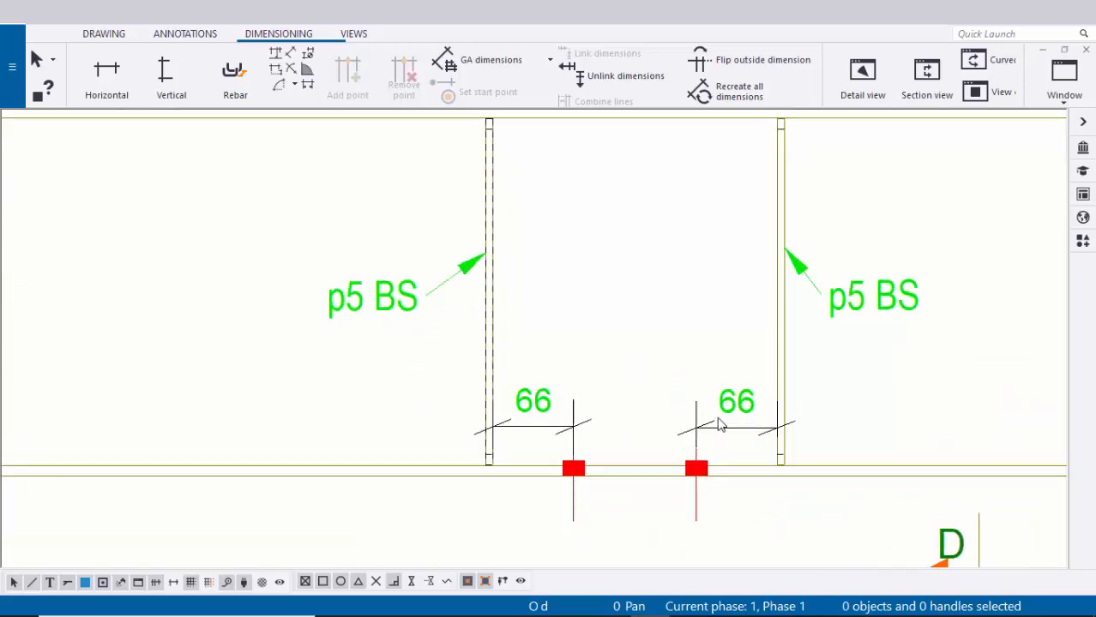
scroll(702, 345, down, 2)
middle_drag(667, 156, 661, 296)
middle_drag(669, 535, 673, 411)
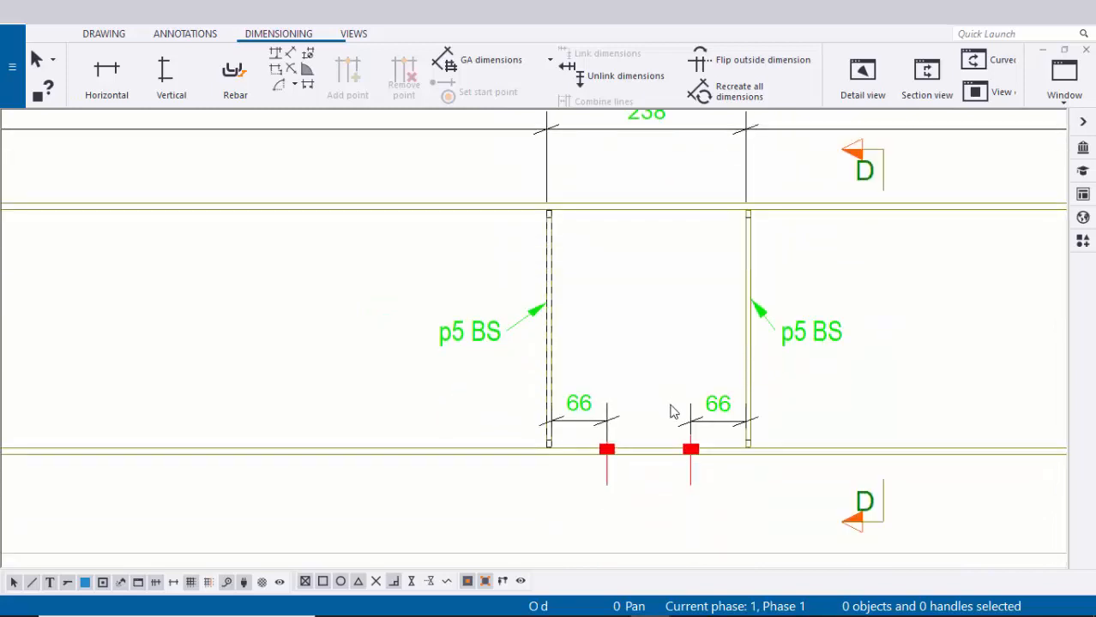
- Delete both hole-to-stiffener dimensions above the bottom flange
scroll(673, 411, up, 2)
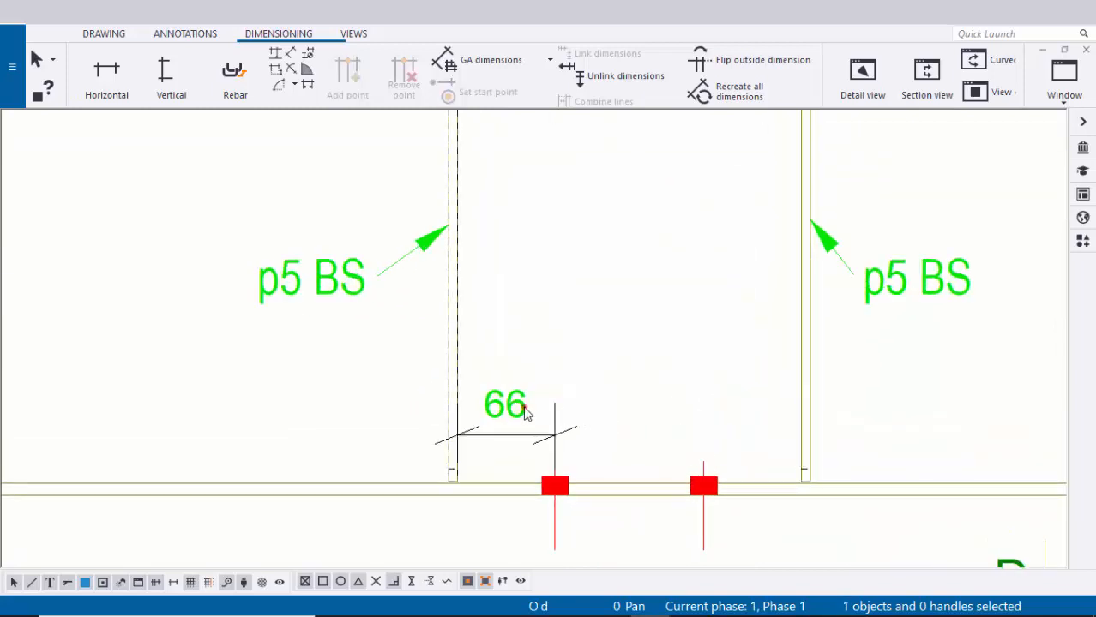
scroll(687, 435, down, 10)
scroll(766, 382, down, 3)
mouse_move(699, 460)
middle_down()
mouse_move(718, 375)
mouse_move(641, 380)
middle_up()
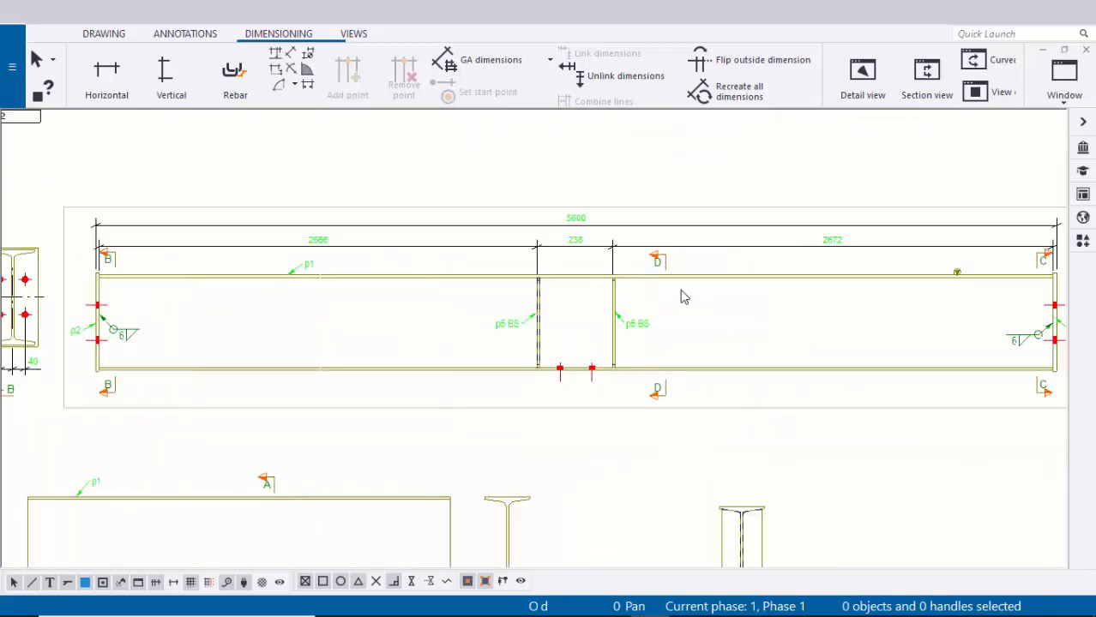
- Add a p5 part mark to the left stiffener in section D-D and move it close to the stiffener edge
scroll(700, 416, up, 1)
mouse_move(701, 416)
middle_down()
mouse_move(698, 441)
mouse_move(579, 220)
middle_up()
scroll(579, 220, down, 2)
middle_drag(503, 227, 510, 385)
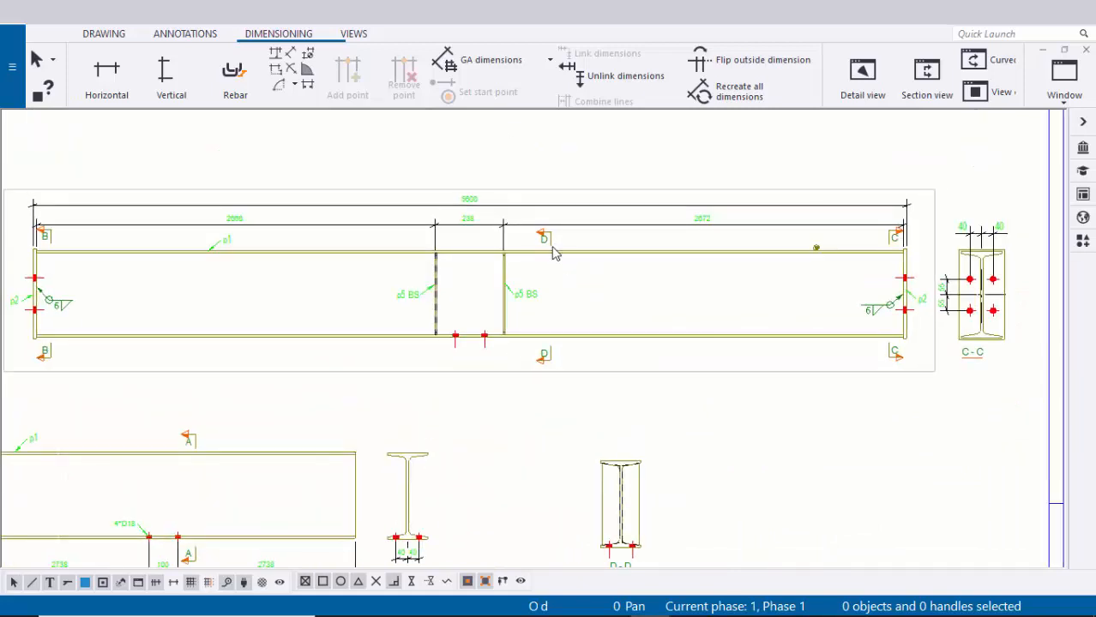
scroll(562, 532, up, 1)
middle_drag(562, 530, 562, 253)
scroll(623, 459, up, 7)
mouse_move(596, 297)
middle_down()
mouse_move(567, 385)
mouse_move(569, 375)
middle_up()
scroll(576, 411, up, 2)
scroll(567, 370, up, 3)
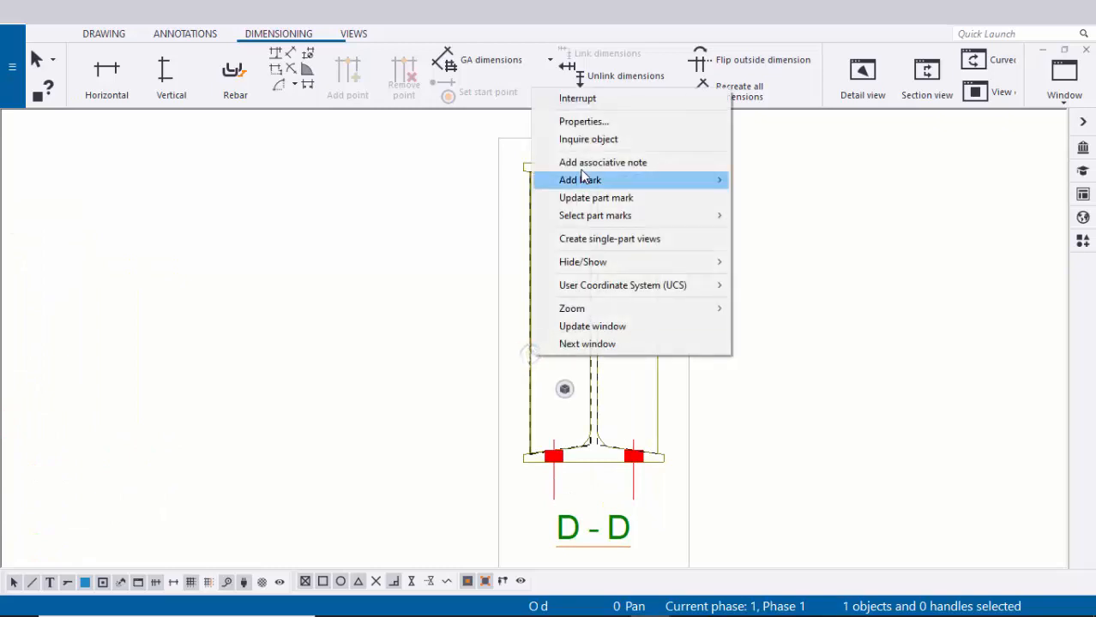
click(742, 198)
scroll(477, 329, up, 2)
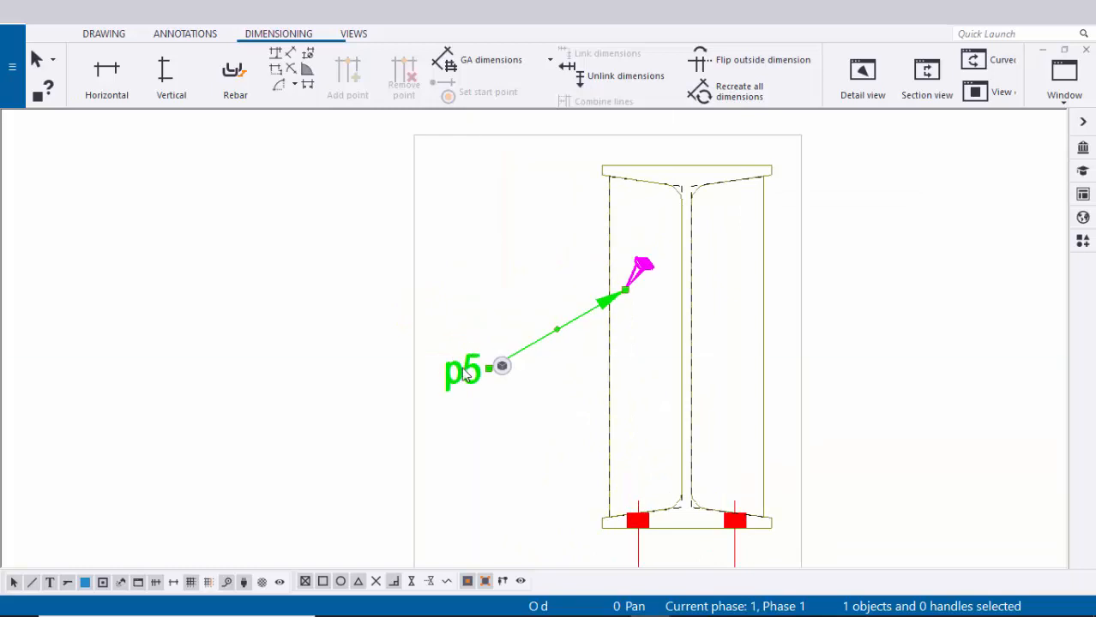
drag(530, 322, 549, 320)
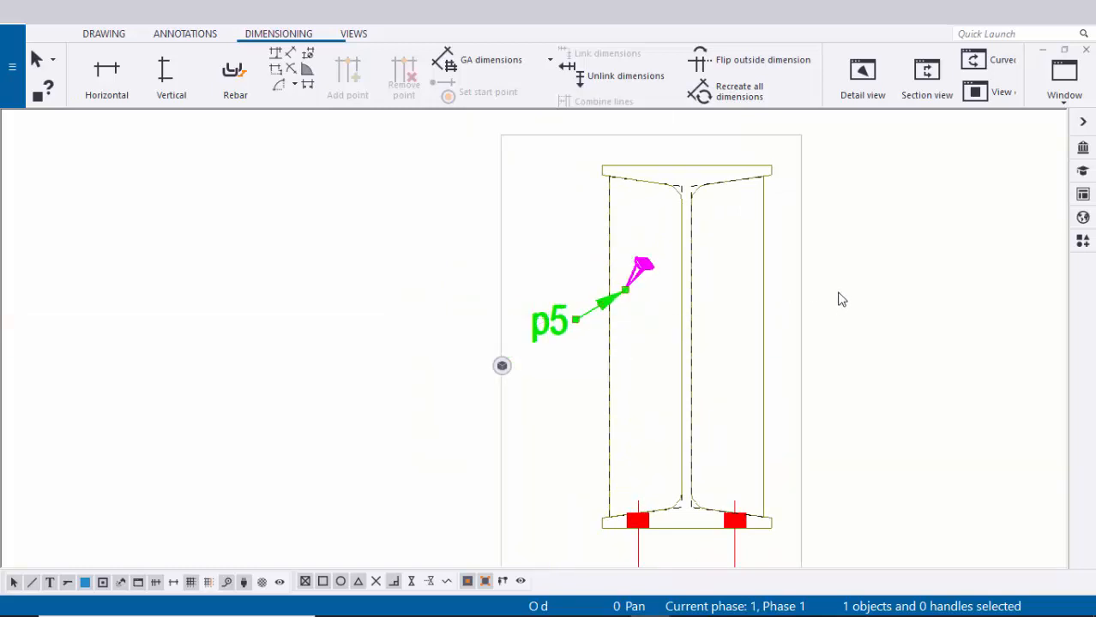
- Add a p5 part mark to the right stiffener in section D-D and place it beside the stiffener, opposite the left mark
scroll(772, 313, up, 2)
right_click(762, 297)
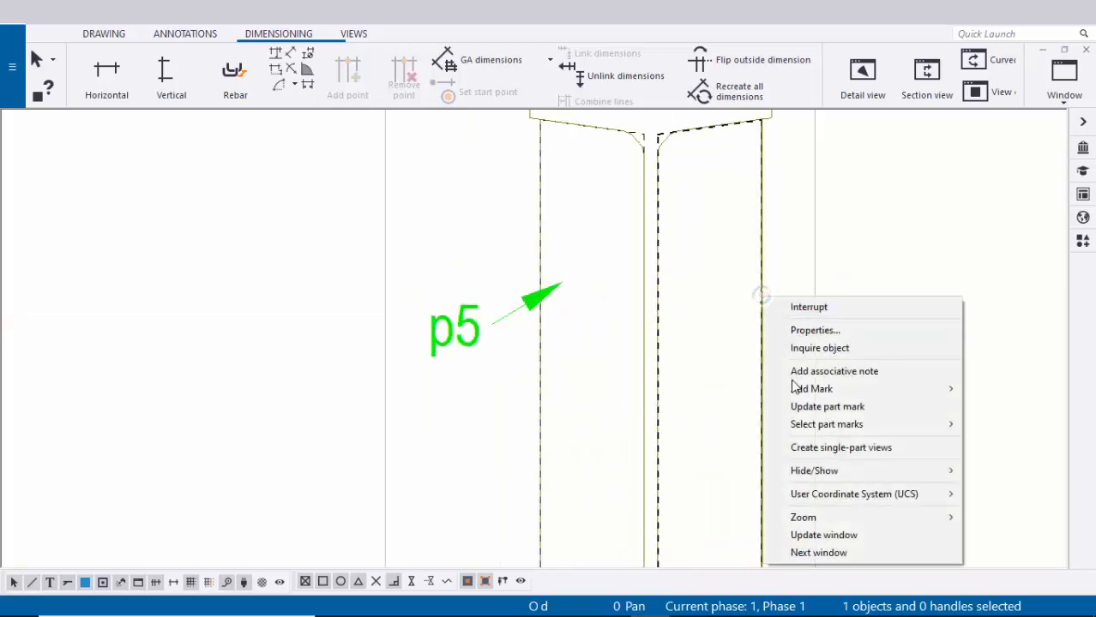
click(736, 405)
scroll(795, 350, down, 2)
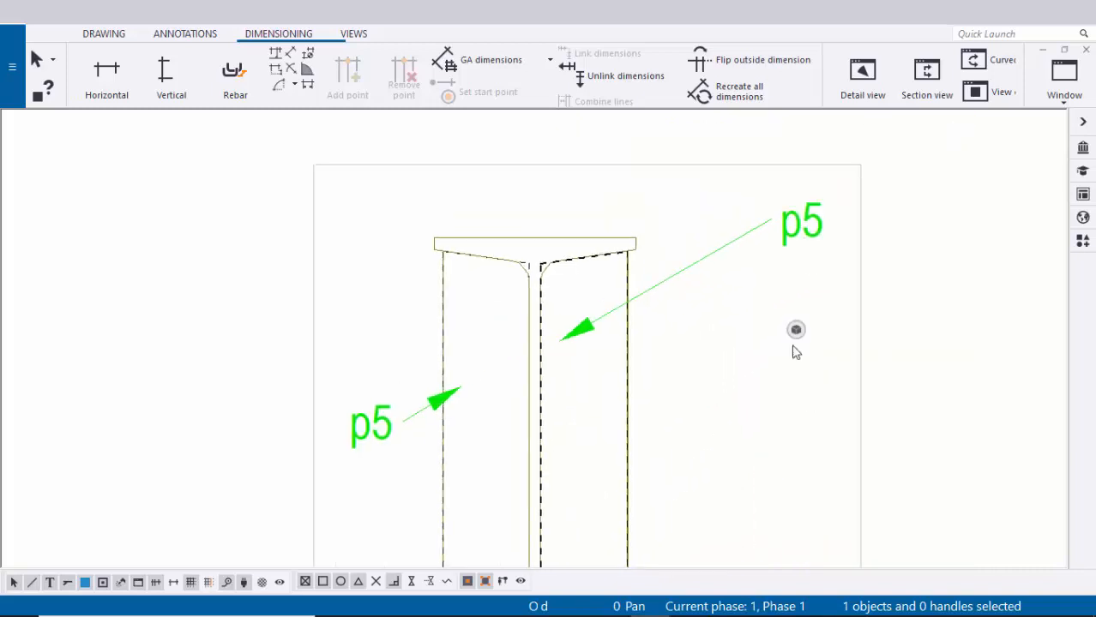
click(809, 223)
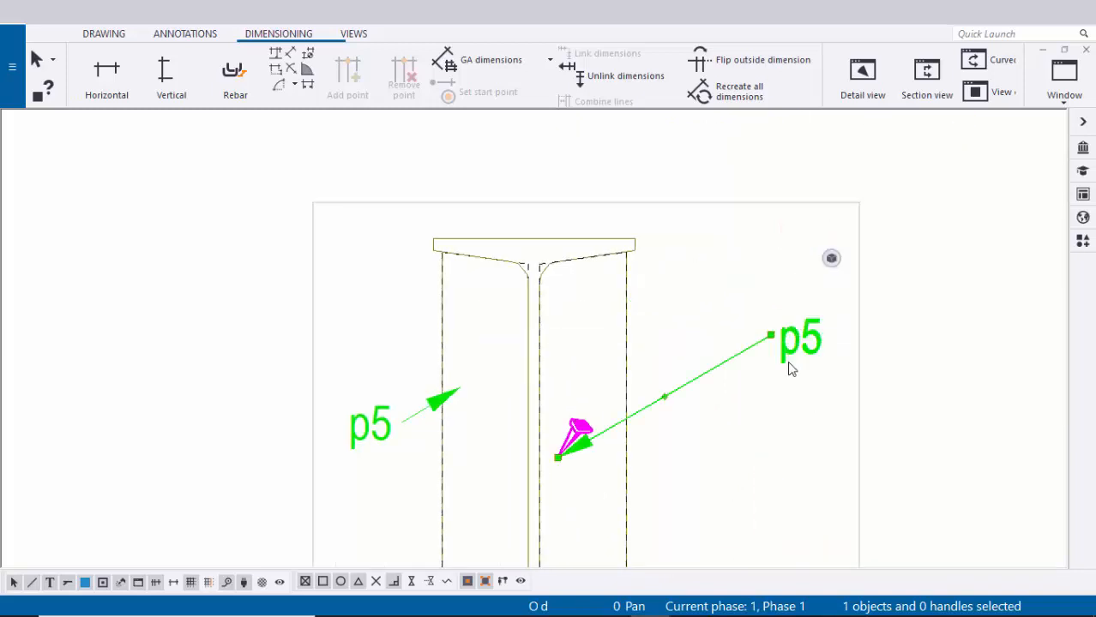
drag(800, 352, 682, 437)
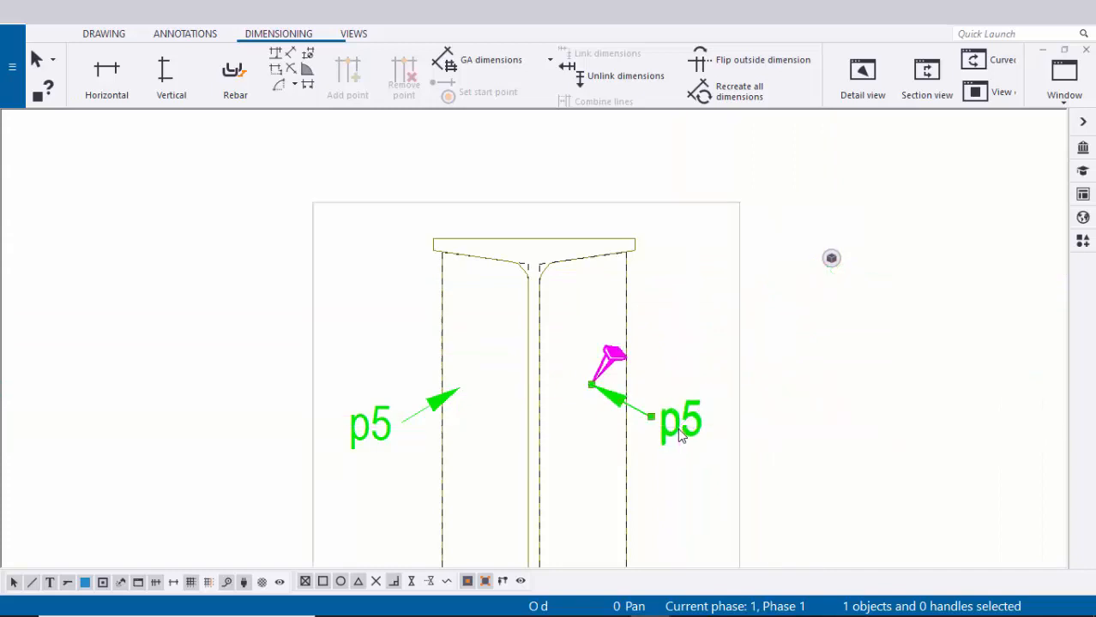
click(698, 319)
- Add a p1 mark to the beam in section D-D using applied mark properties, and place it just above the top flange
scroll(699, 320, down, 1)
mouse_move(699, 322)
middle_down()
mouse_move(766, 374)
mouse_move(796, 380)
middle_up()
scroll(635, 331, up, 2)
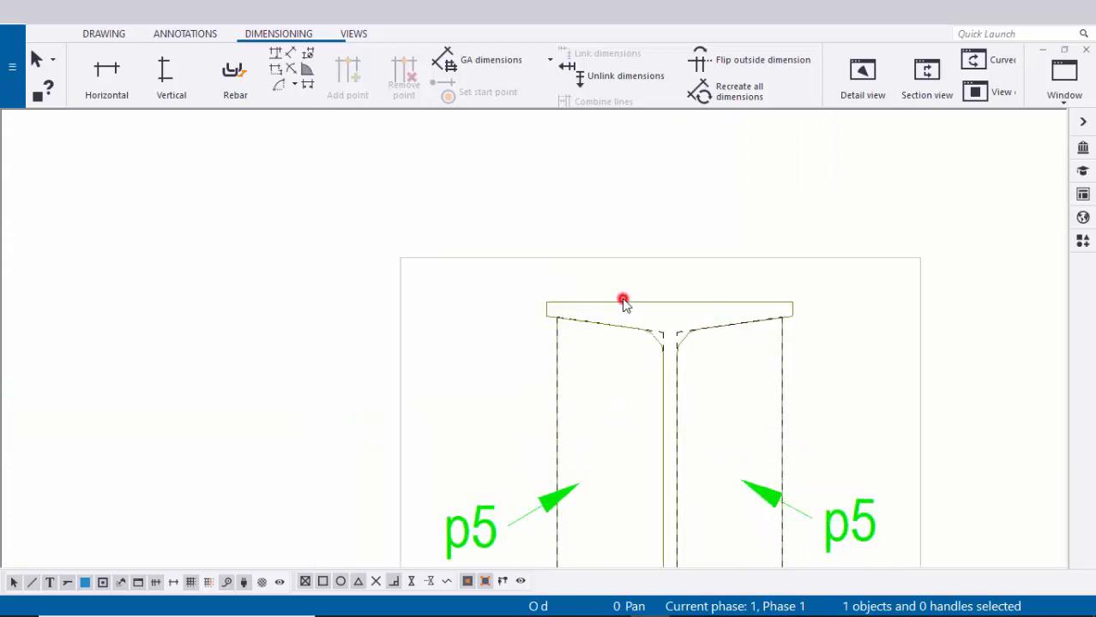
right_click(624, 304)
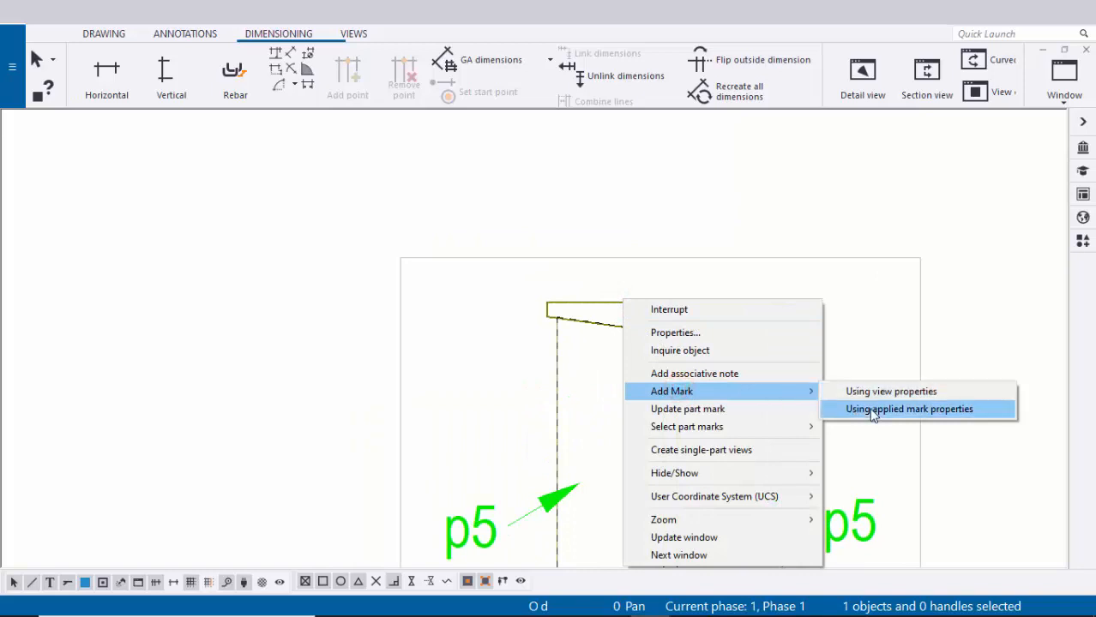
click(872, 410)
middle_click(656, 329)
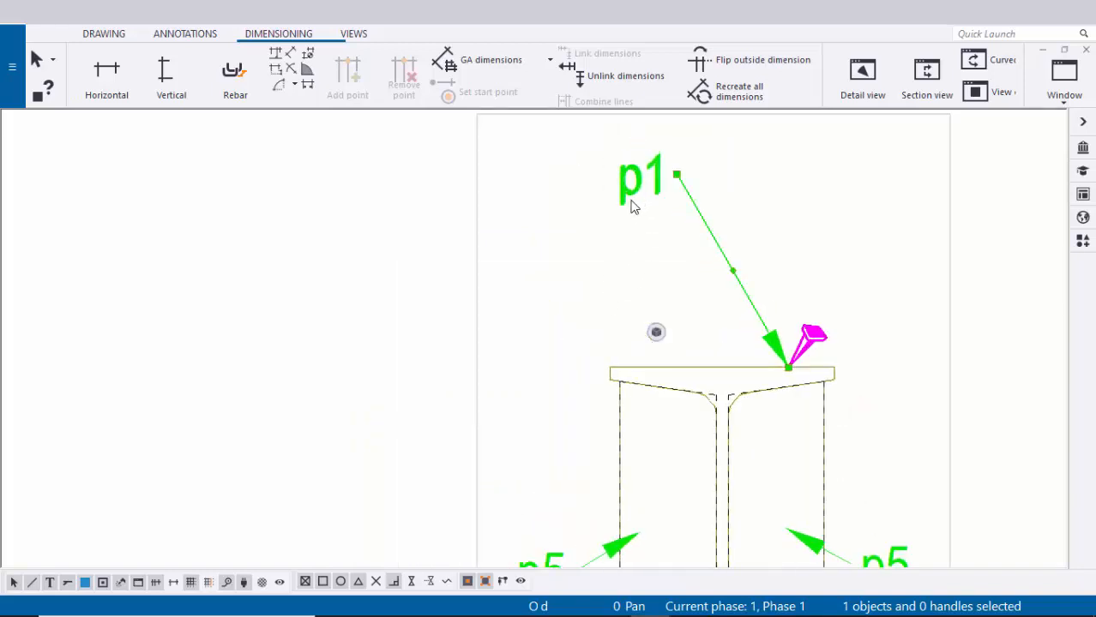
drag(608, 204, 581, 330)
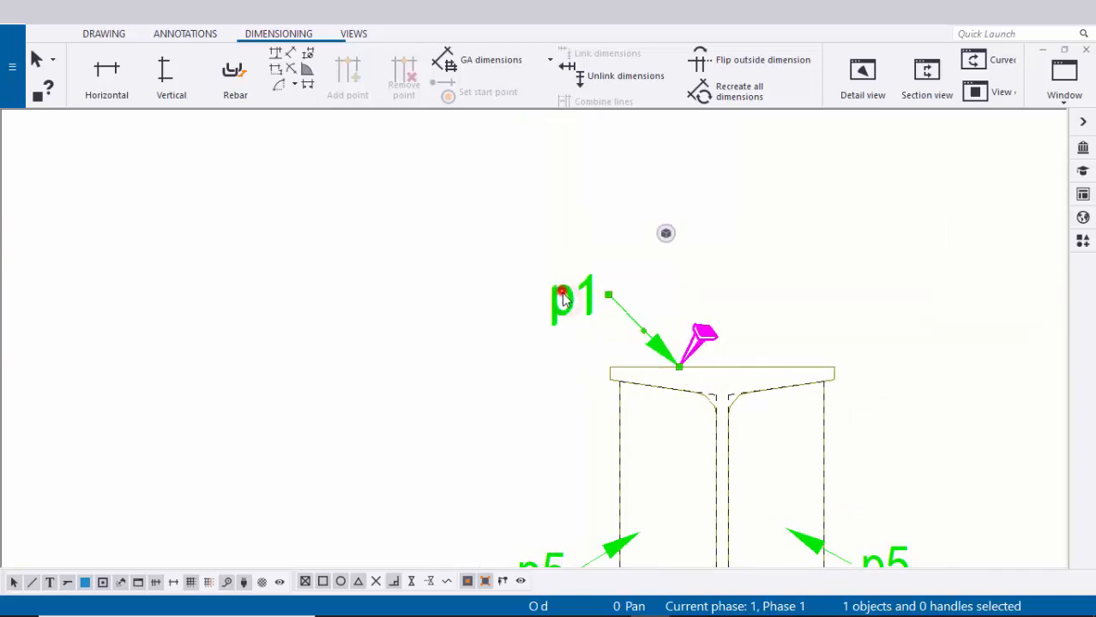
scroll(509, 381, down, 2)
- Compare the part marks in section D-D with the p5 stiffeners in the beam's front view
scroll(556, 421, up, 3)
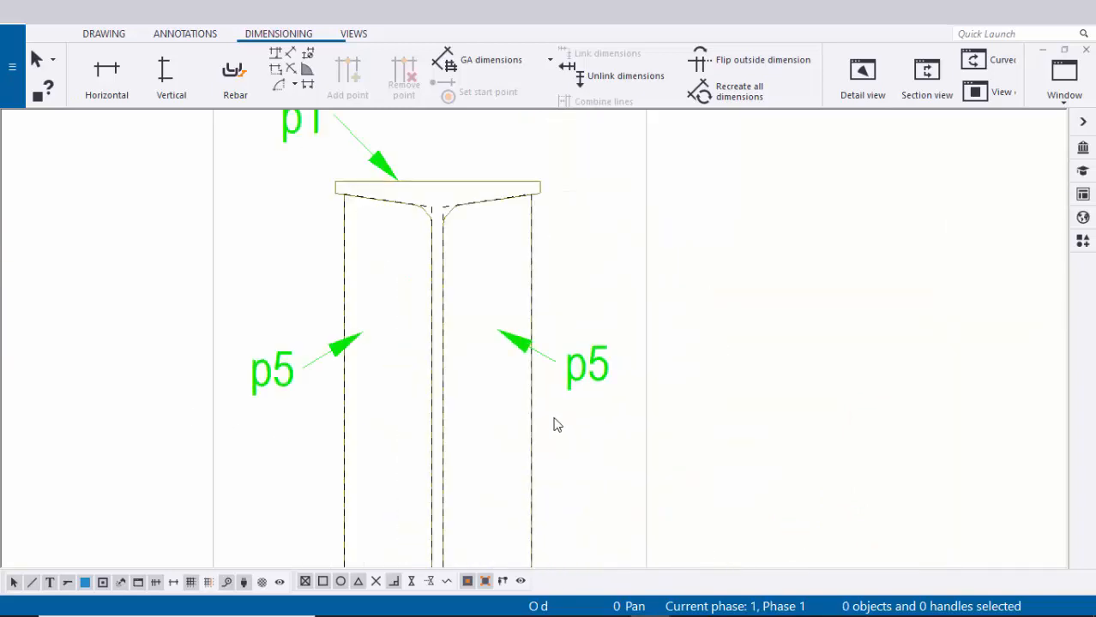
scroll(535, 357, down, 5)
middle_drag(529, 360, 558, 416)
scroll(557, 416, down, 5)
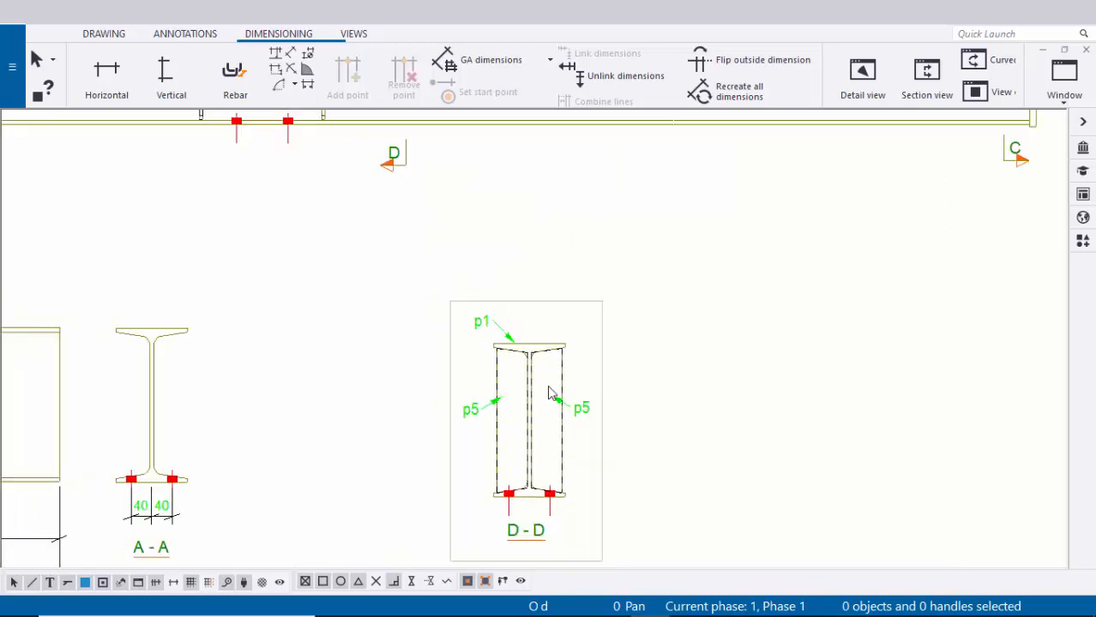
scroll(562, 455, up, 6)
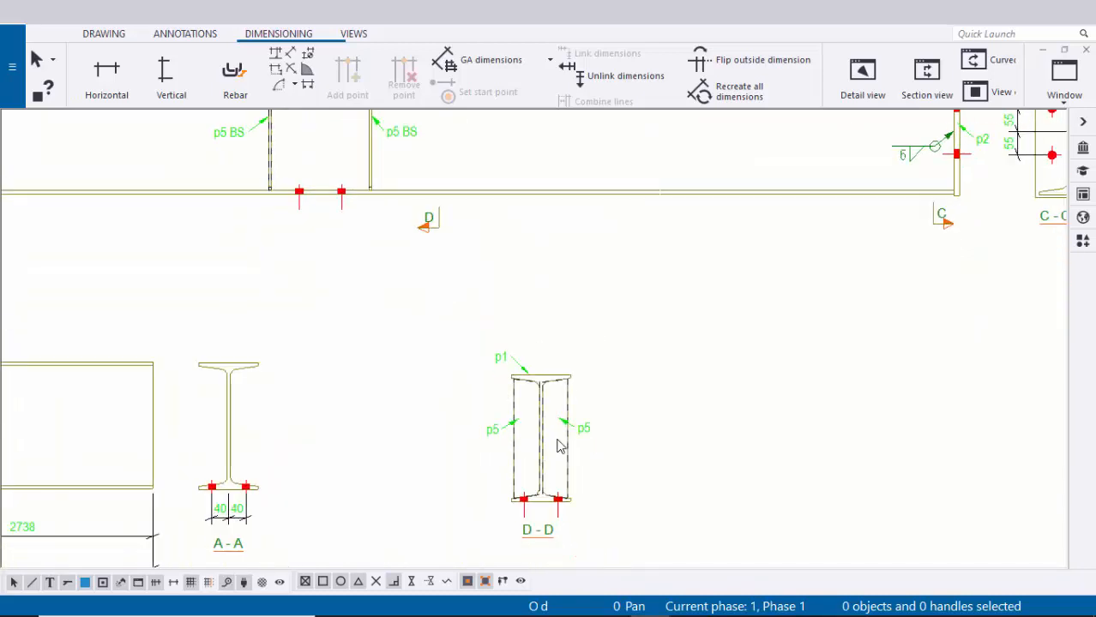
scroll(567, 469, down, 3)
scroll(350, 242, up, 3)
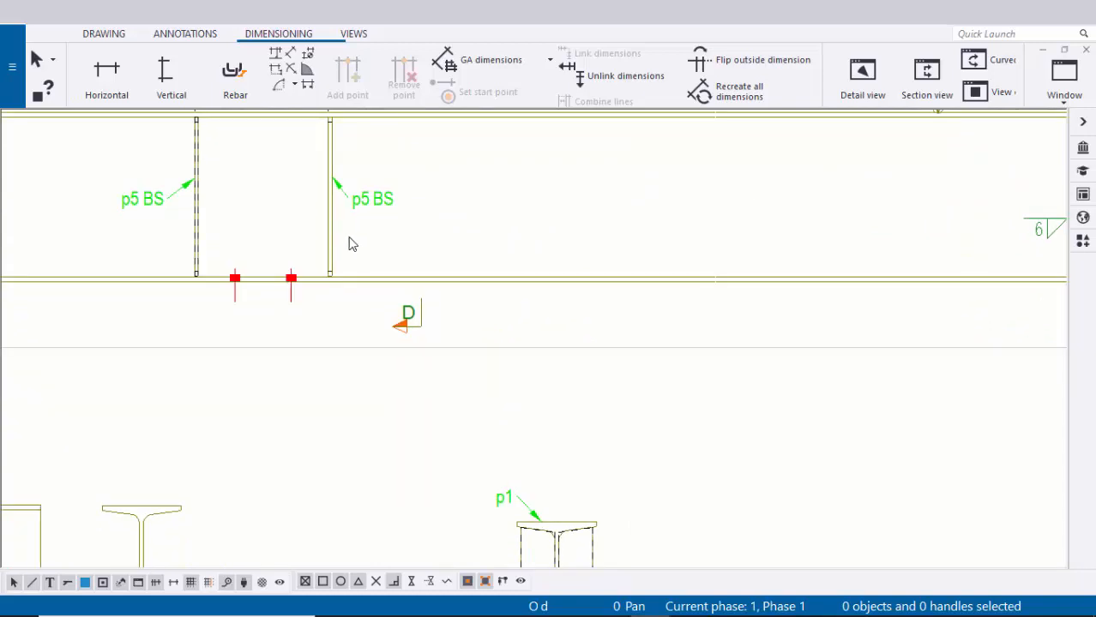
scroll(452, 263, down, 2)
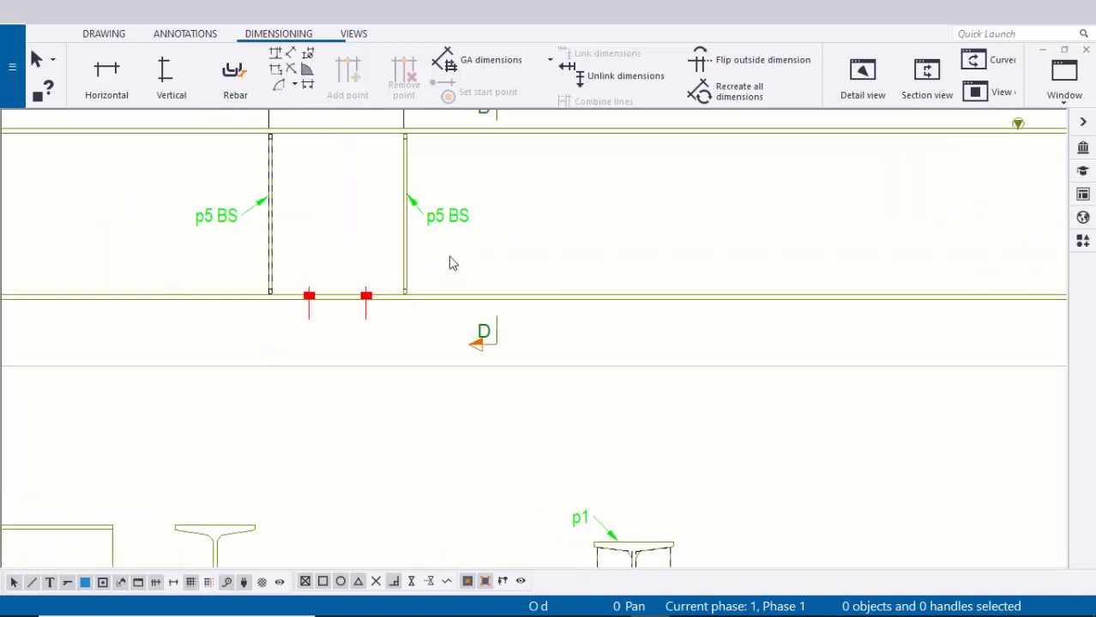
- Add a weld mark in section D-D, pointing at the joint between the beam web and the right stiffener, placed outside the stiffener
click(186, 34)
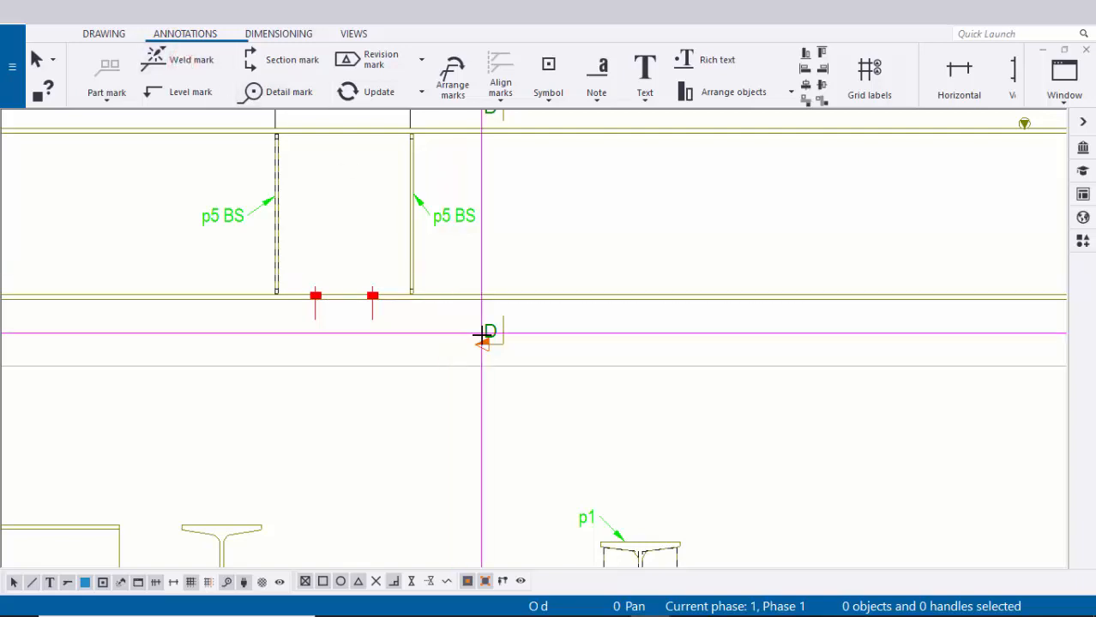
middle_drag(482, 336, 428, 259)
middle_drag(398, 186, 414, 272)
middle_drag(441, 194, 424, 154)
scroll(424, 154, down, 2)
scroll(515, 434, up, 2)
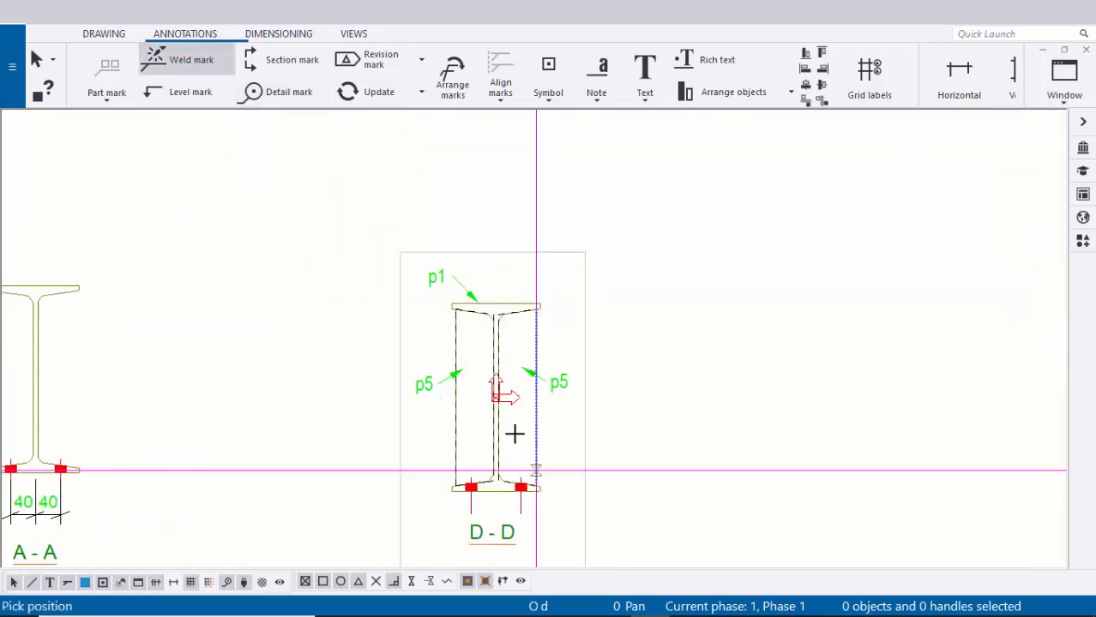
scroll(514, 434, up, 5)
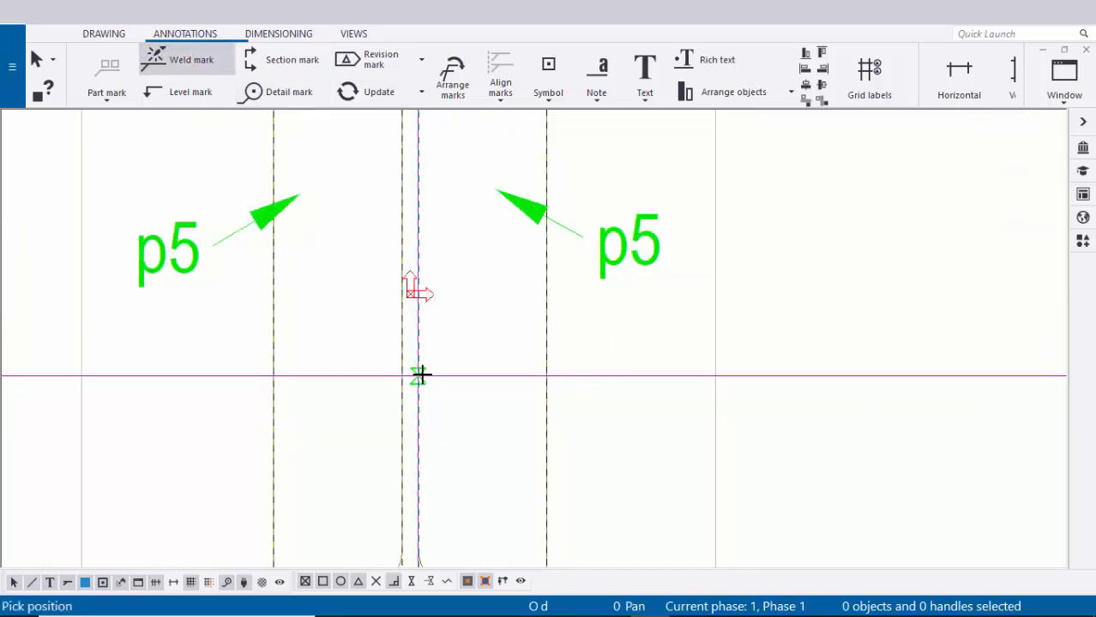
click(419, 375)
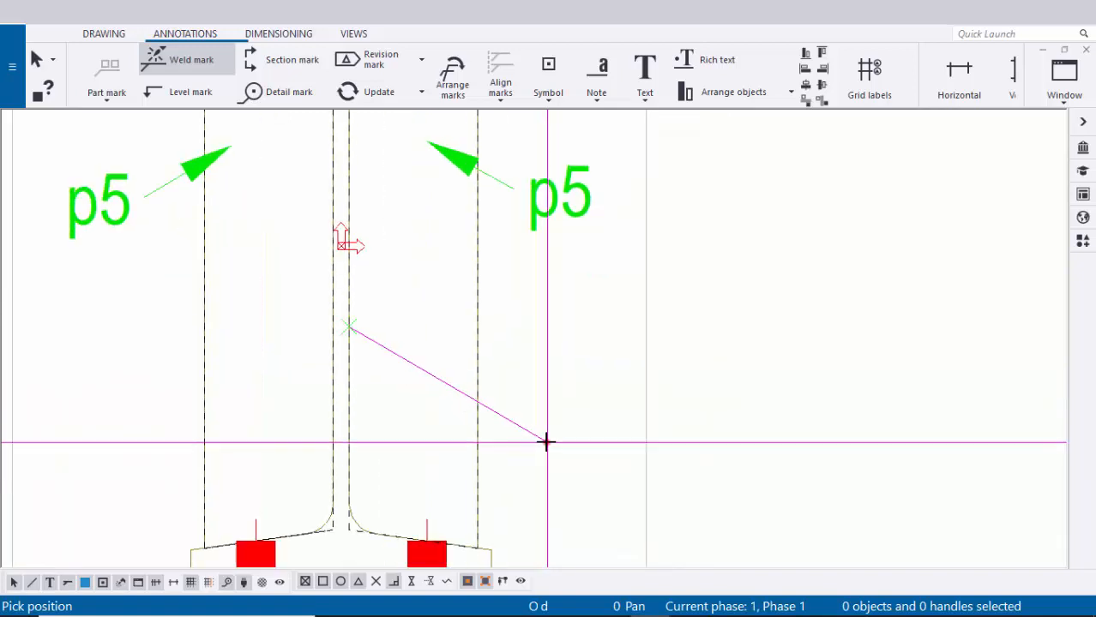
scroll(652, 360, down, 2)
right_click(686, 290)
click(692, 296)
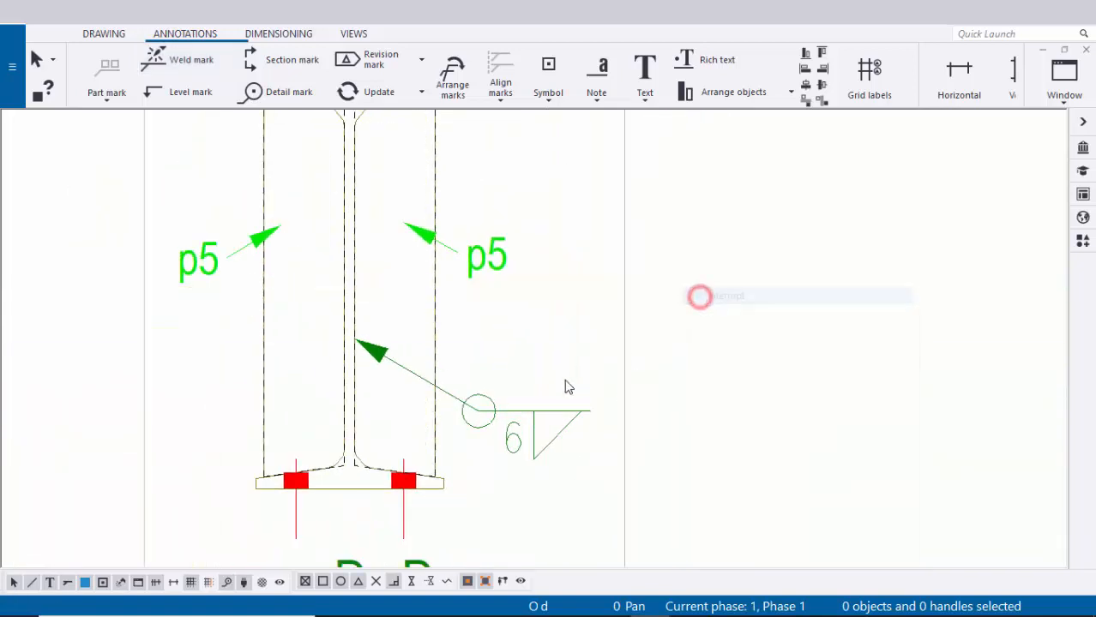
- Change the new weld mark's Edge/Around setting to edge so that the weld-all-around circle is removed
key(Up)
middle_drag(592, 494, 540, 424)
scroll(602, 429, up, 2)
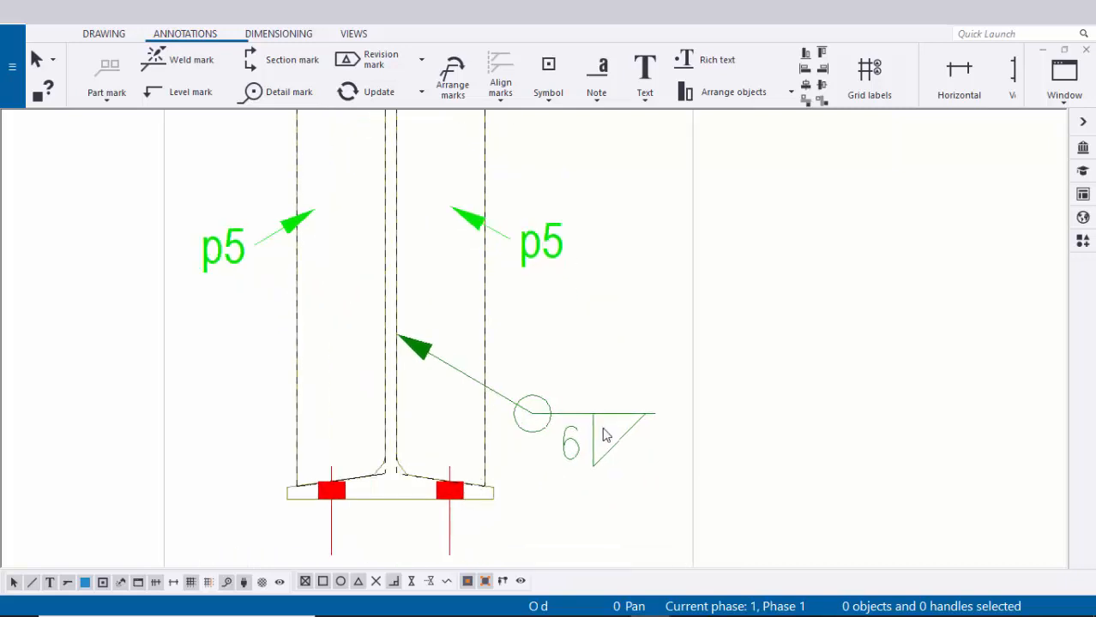
double_click(594, 415)
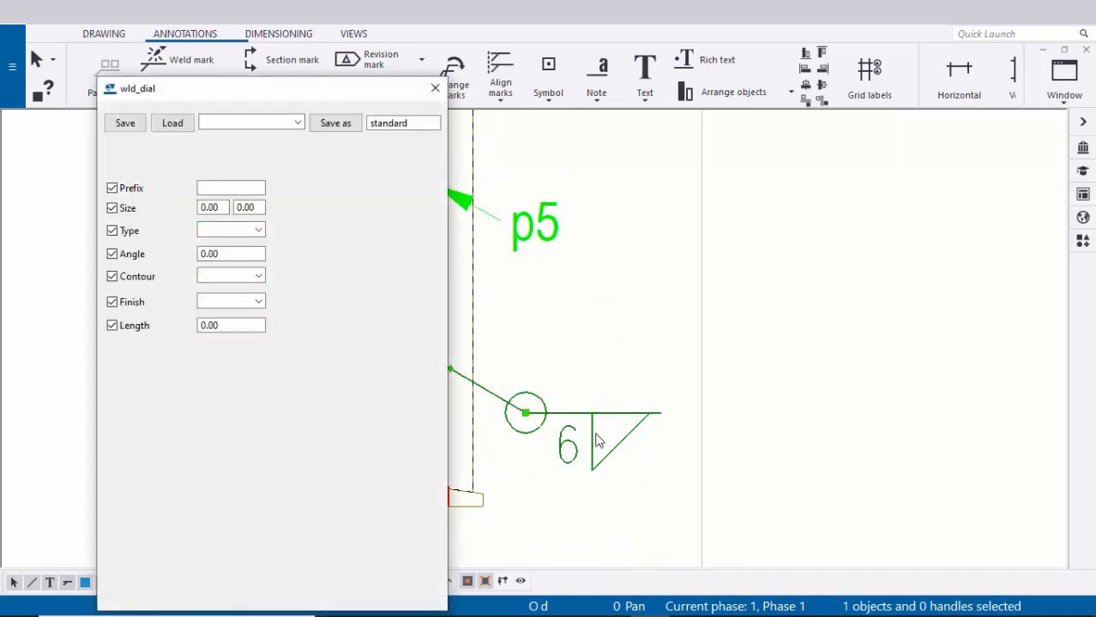
middle_drag(557, 448, 694, 429)
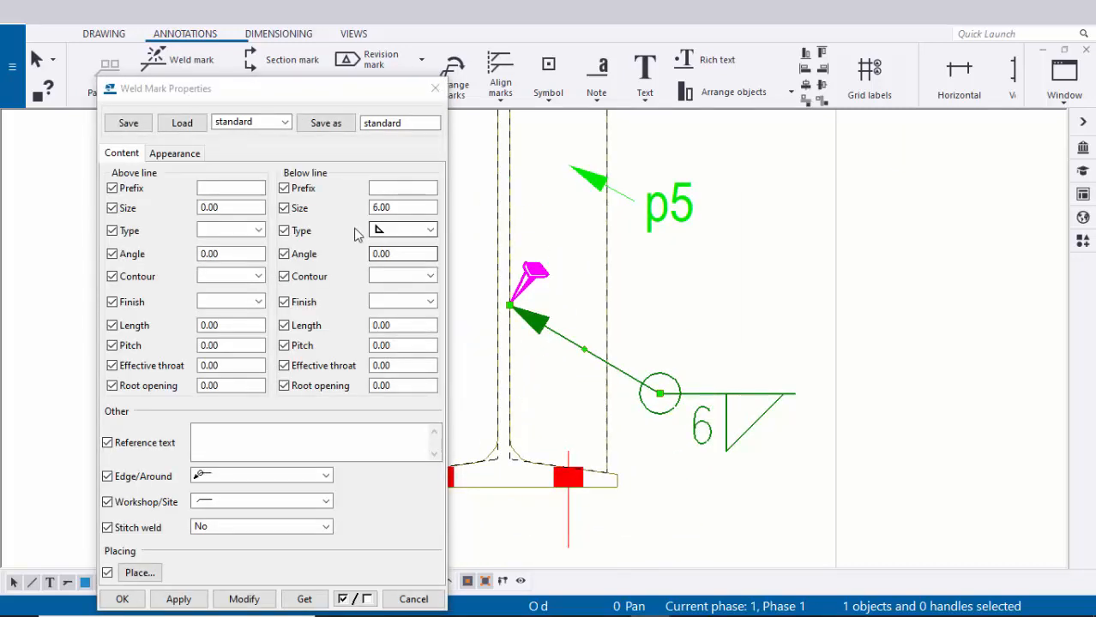
click(247, 477)
click(240, 499)
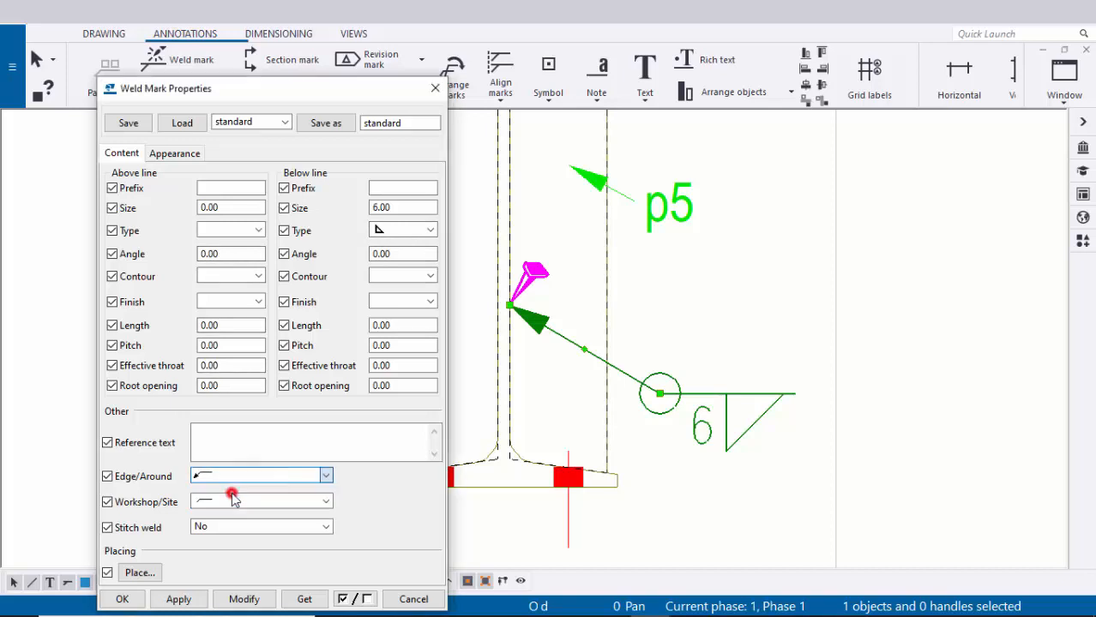
click(243, 597)
scroll(821, 404, up, 1)
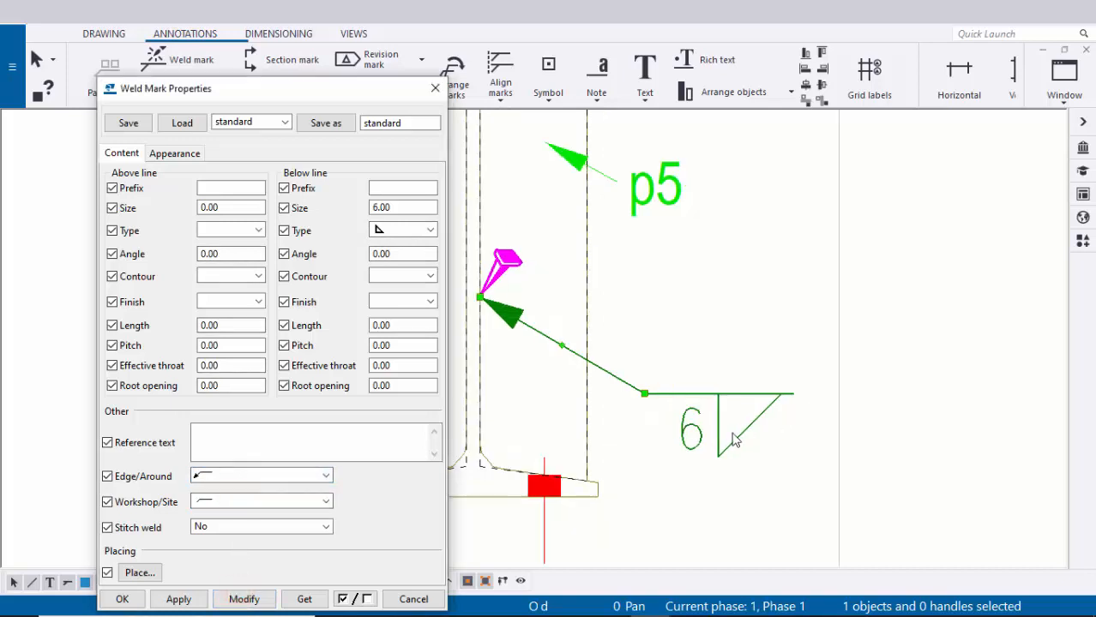
- Add the reference text "3 side" to the weld mark in section D-D and accept its properties
click(212, 447)
text(3 side)
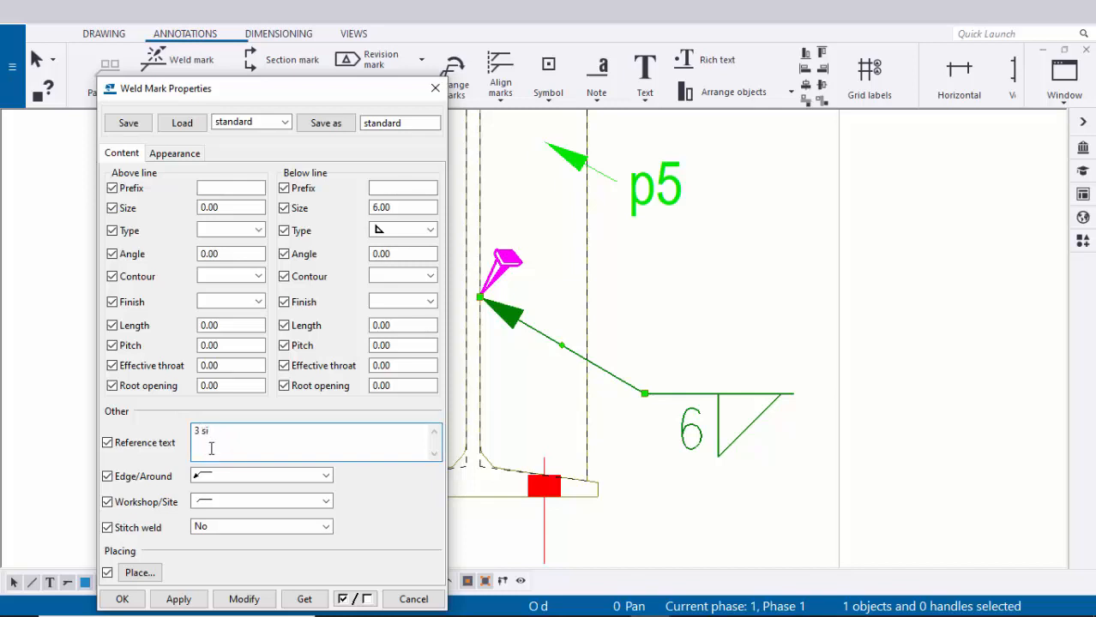
click(240, 600)
scroll(750, 519, down, 2)
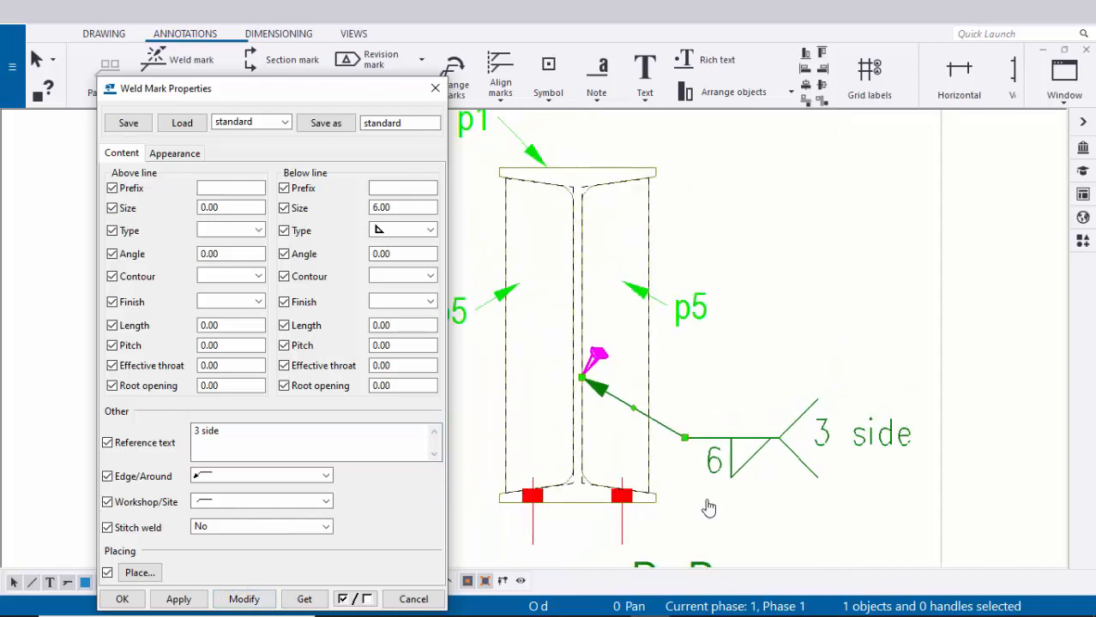
middle_drag(709, 509, 821, 505)
click(198, 598)
click(132, 602)
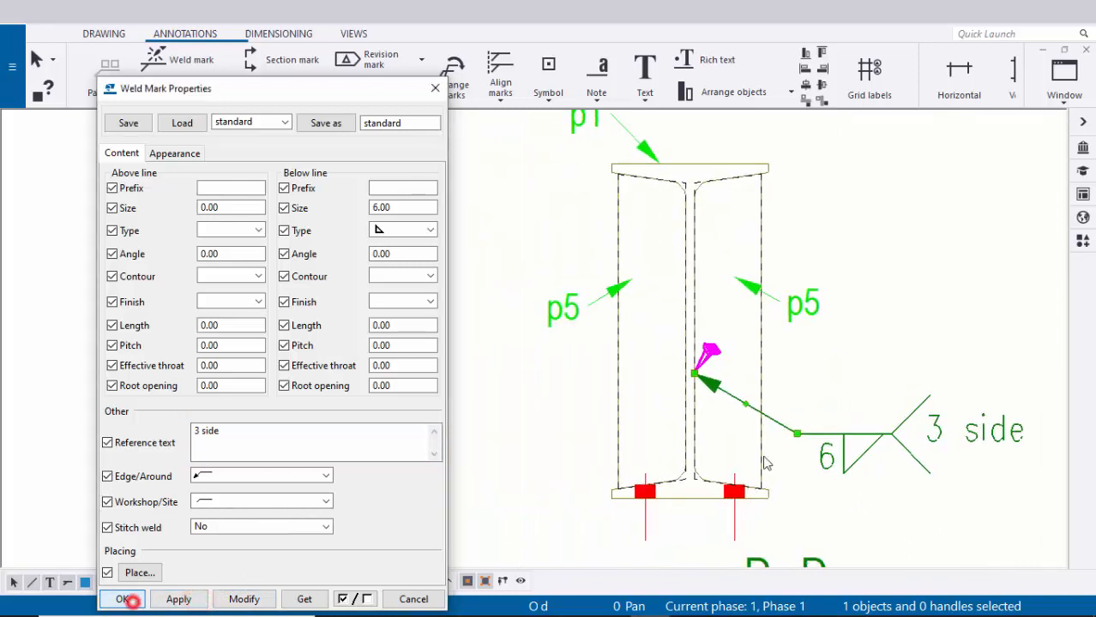
click(788, 375)
- Extend the reference text of section D-D's weld mark to read "3 side (typ)" and accept the properties
scroll(788, 375, up, 4)
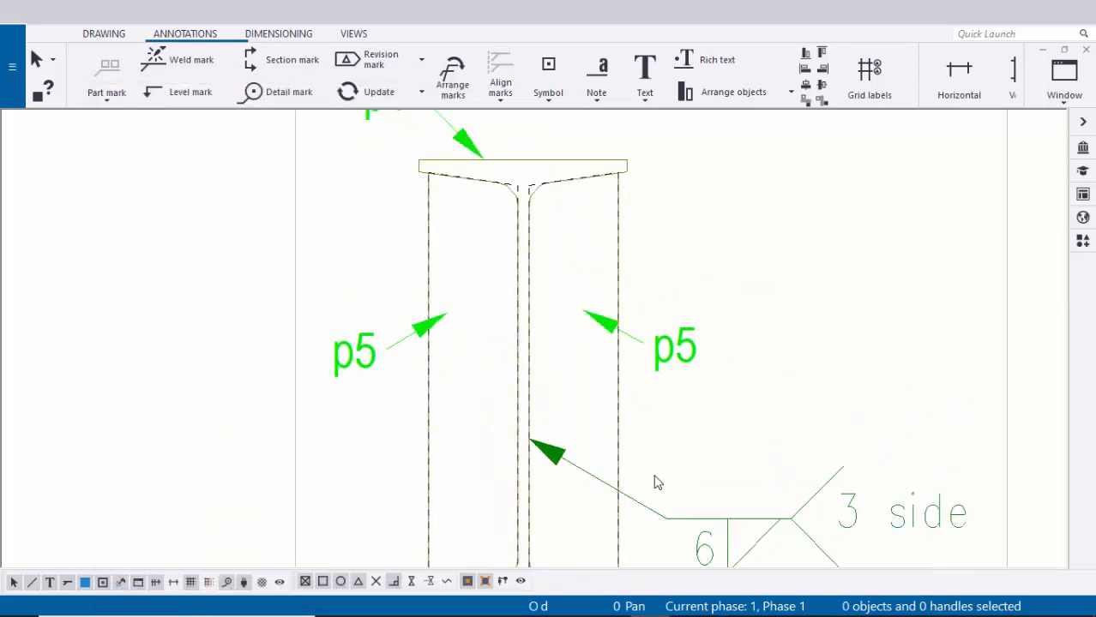
scroll(547, 472, up, 2)
scroll(521, 449, down, 3)
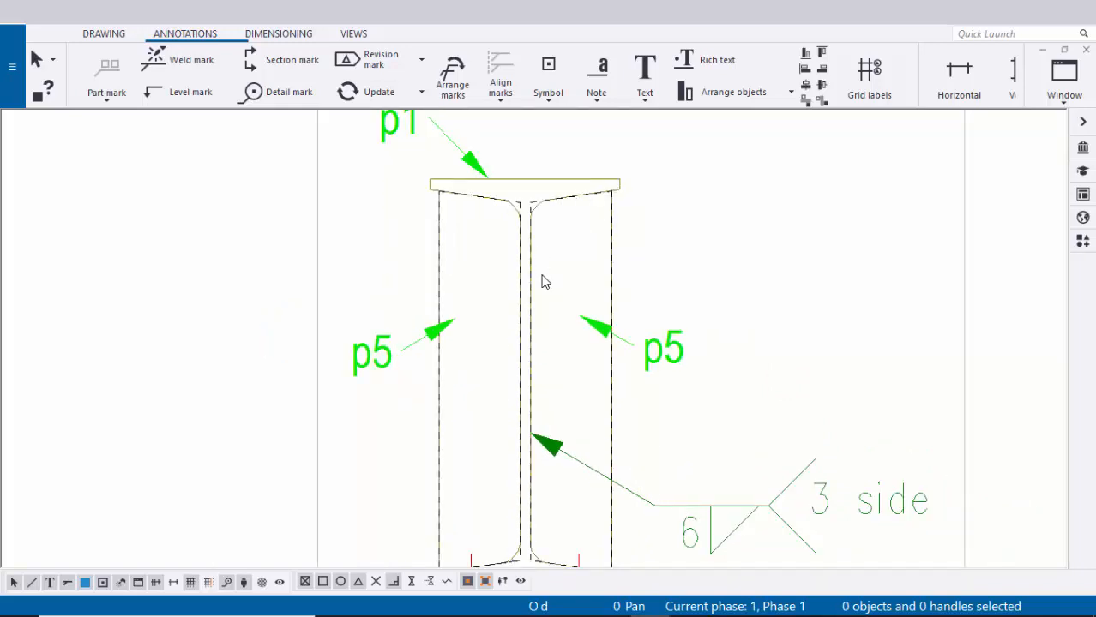
middle_drag(566, 535, 538, 466)
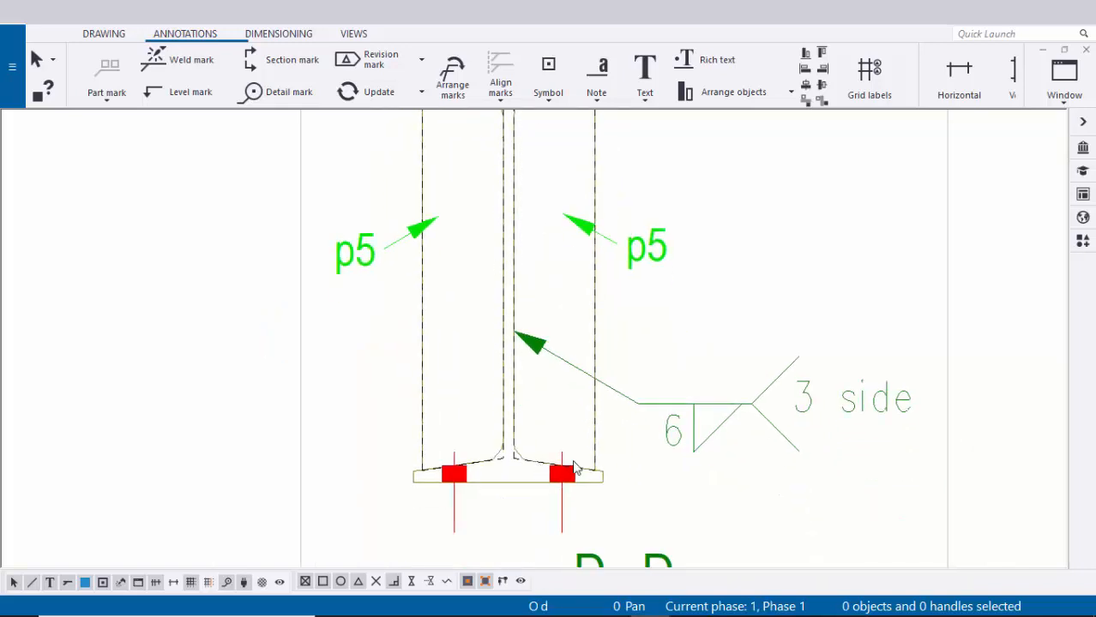
scroll(600, 464, down, 2)
scroll(638, 459, up, 2)
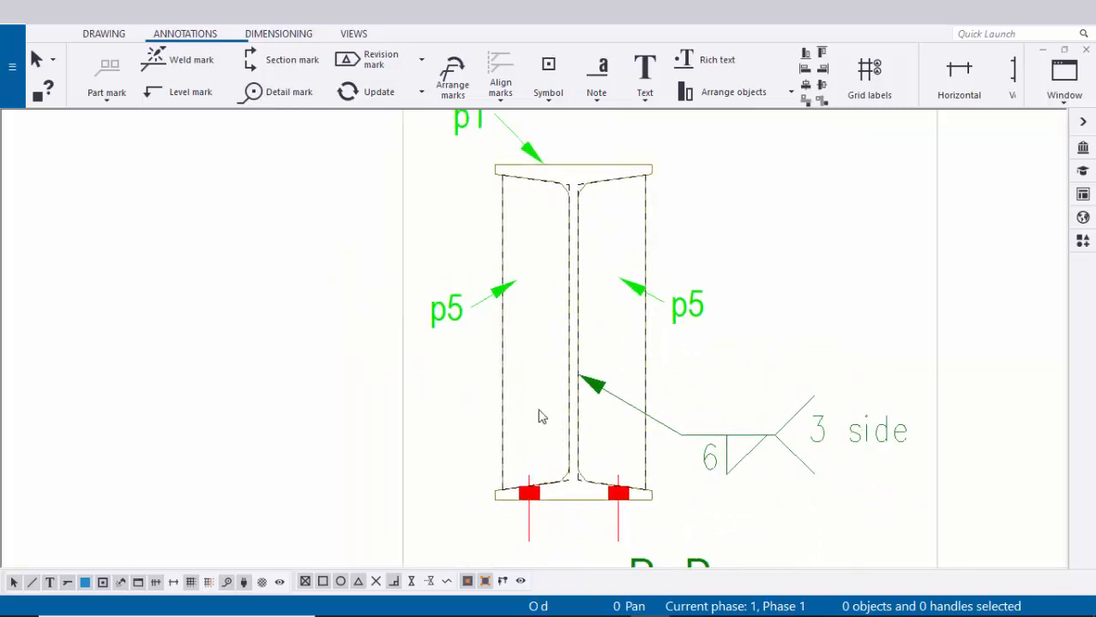
scroll(562, 384, up, 4)
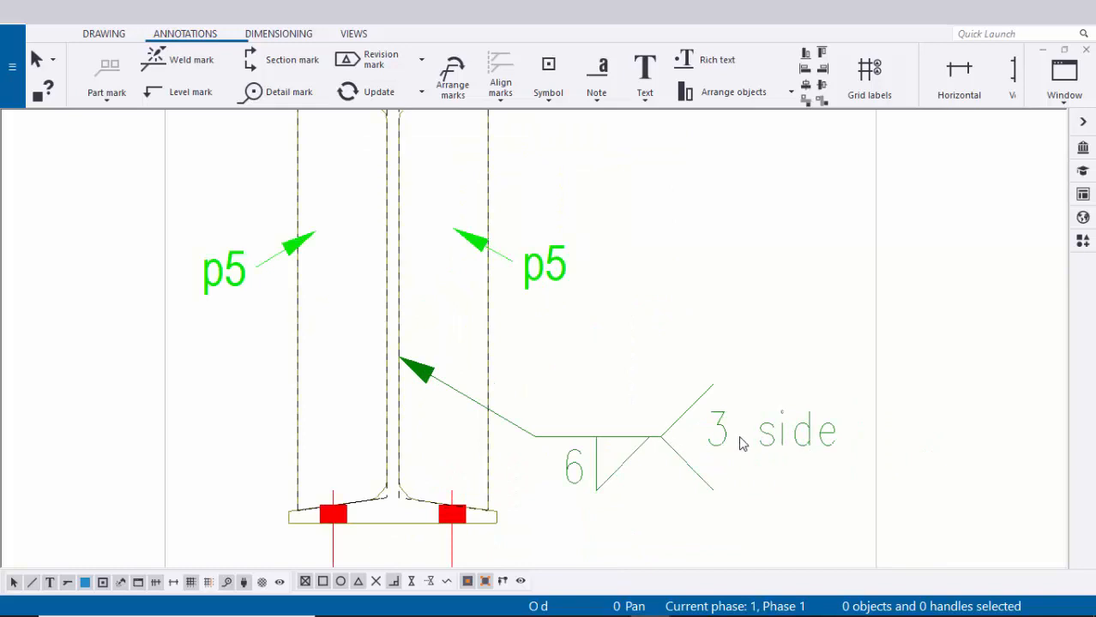
double_click(643, 449)
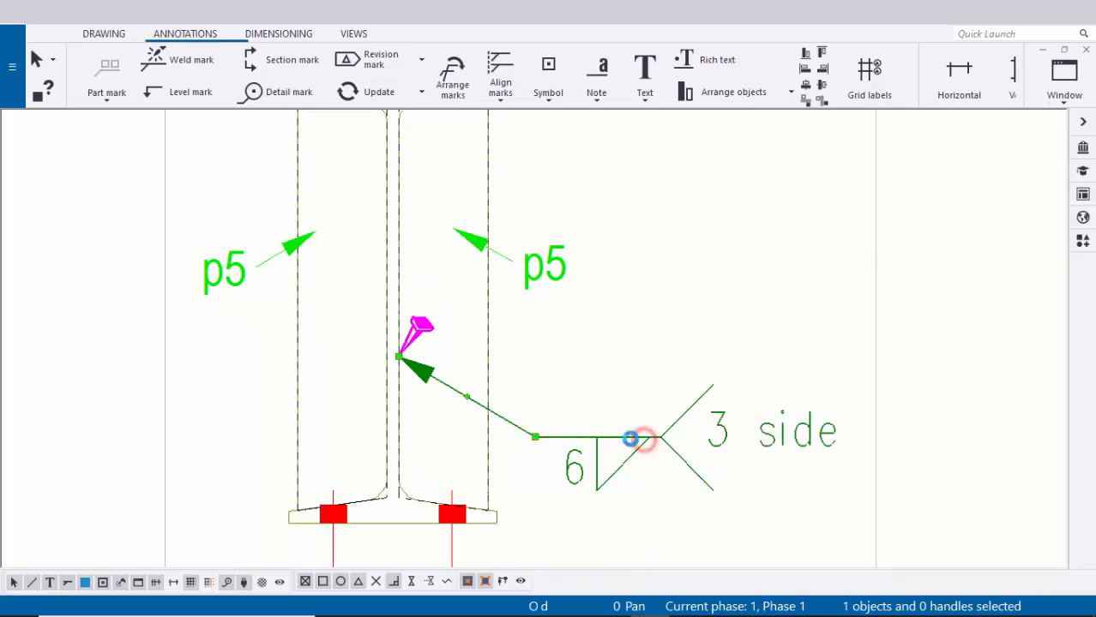
click(241, 431)
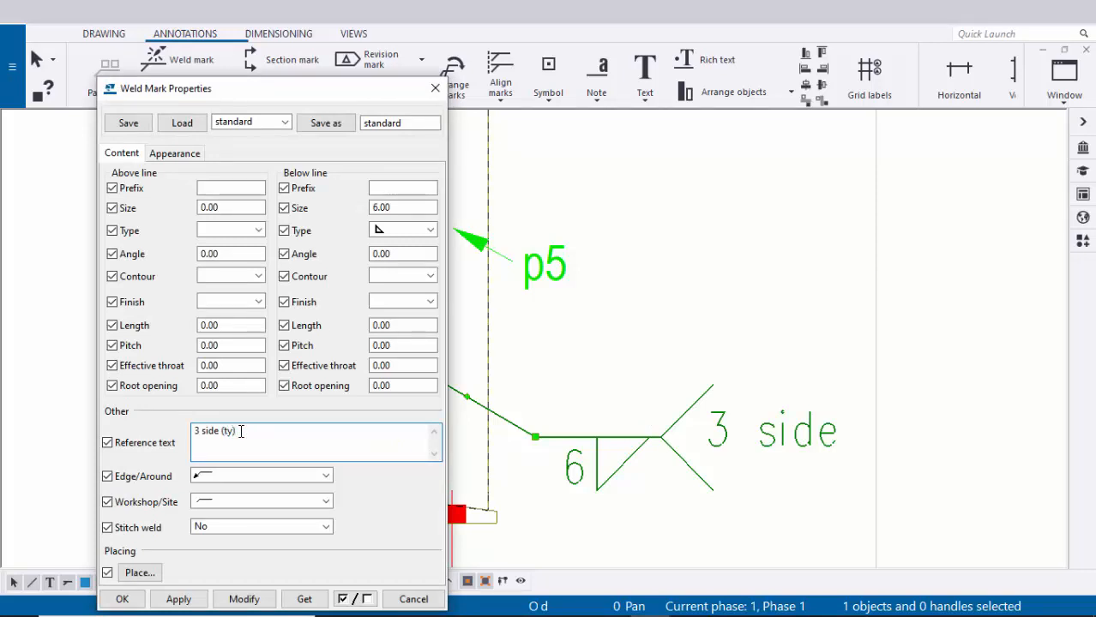
text((typ))
click(243, 599)
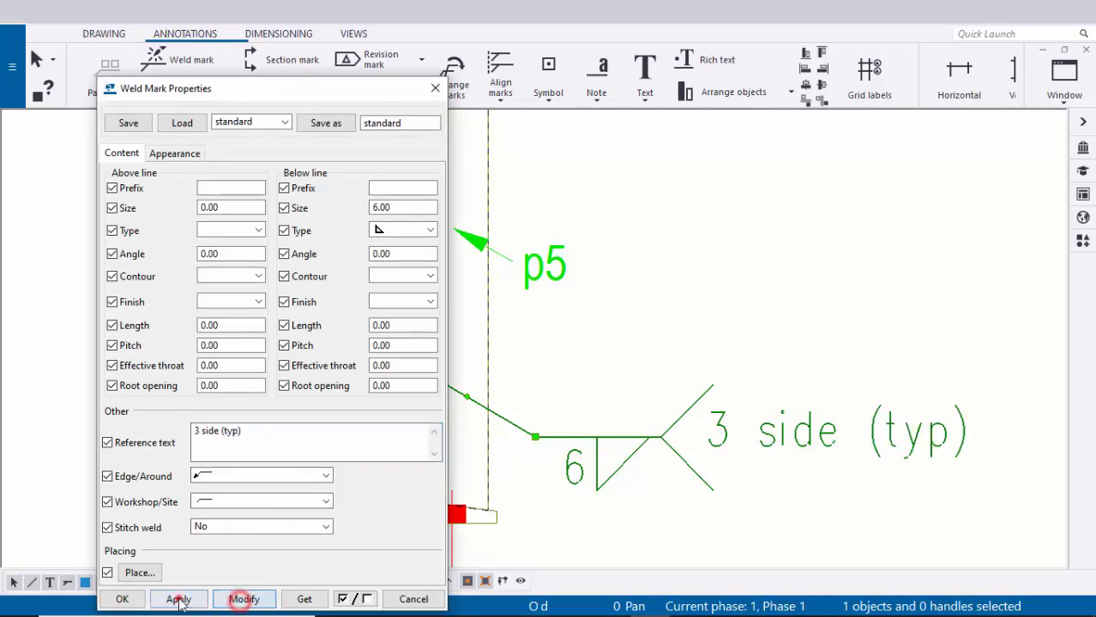
click(179, 598)
click(122, 598)
click(878, 299)
middle_drag(782, 391, 764, 356)
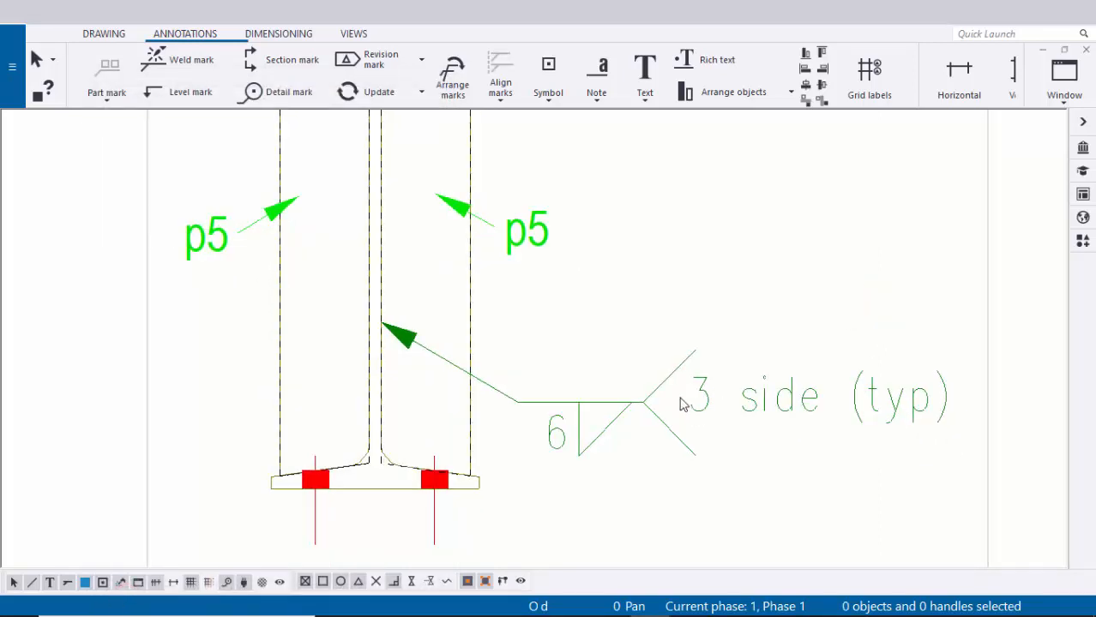
click(677, 391)
click(612, 327)
scroll(618, 352, down, 3)
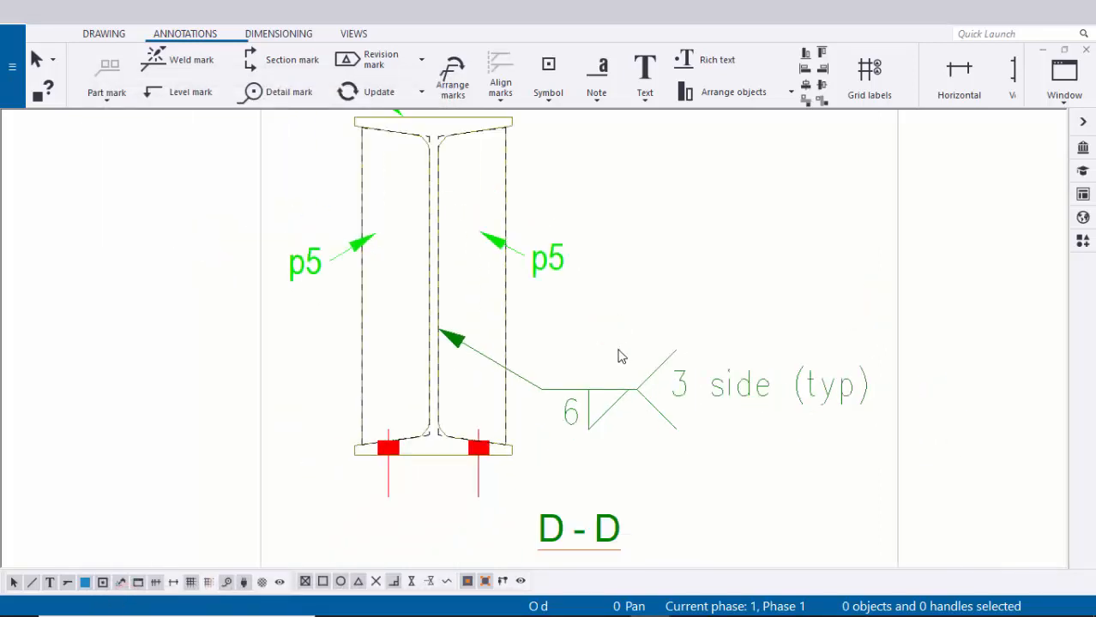
scroll(604, 388, up, 2)
click(594, 373)
click(685, 298)
scroll(702, 319, down, 4)
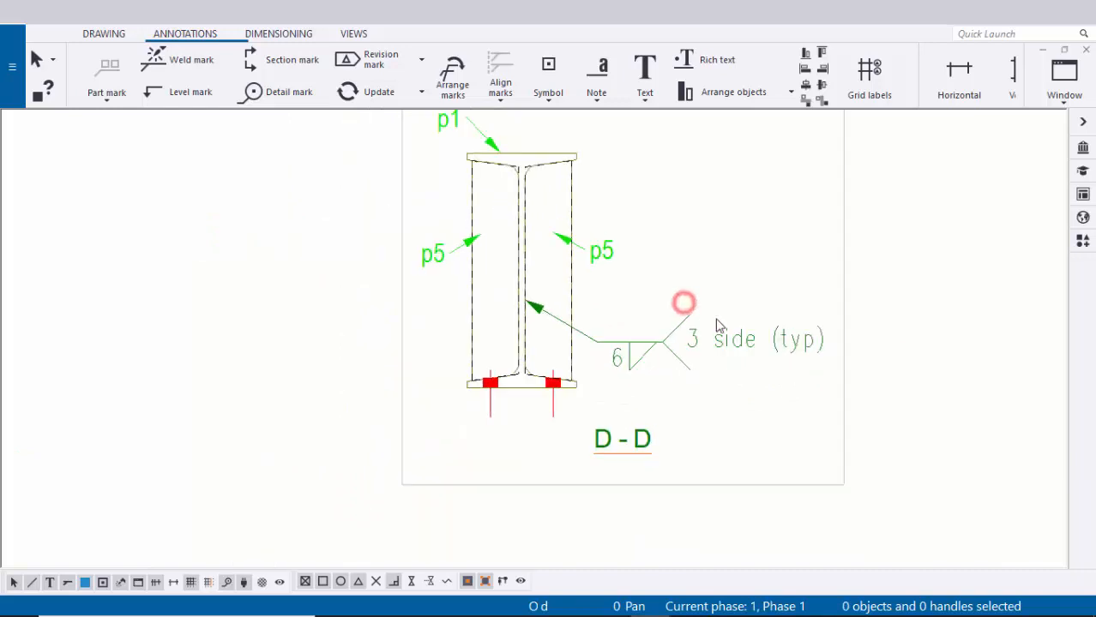
- Move the section D-D view closer to section A-A on the sheet
scroll(703, 319, down, 6)
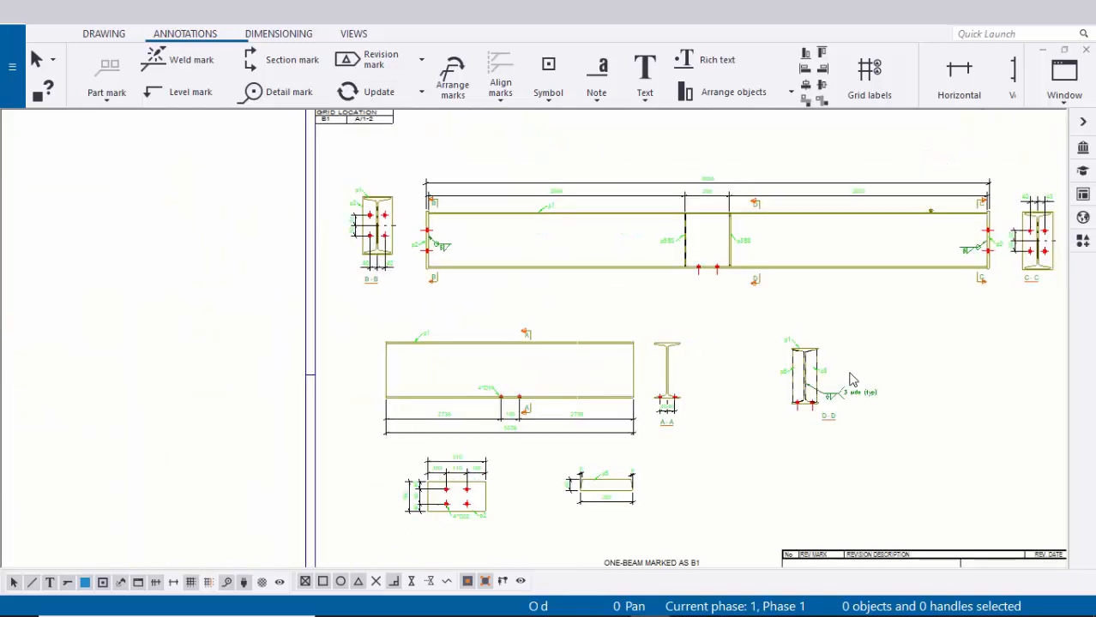
scroll(745, 357, up, 4)
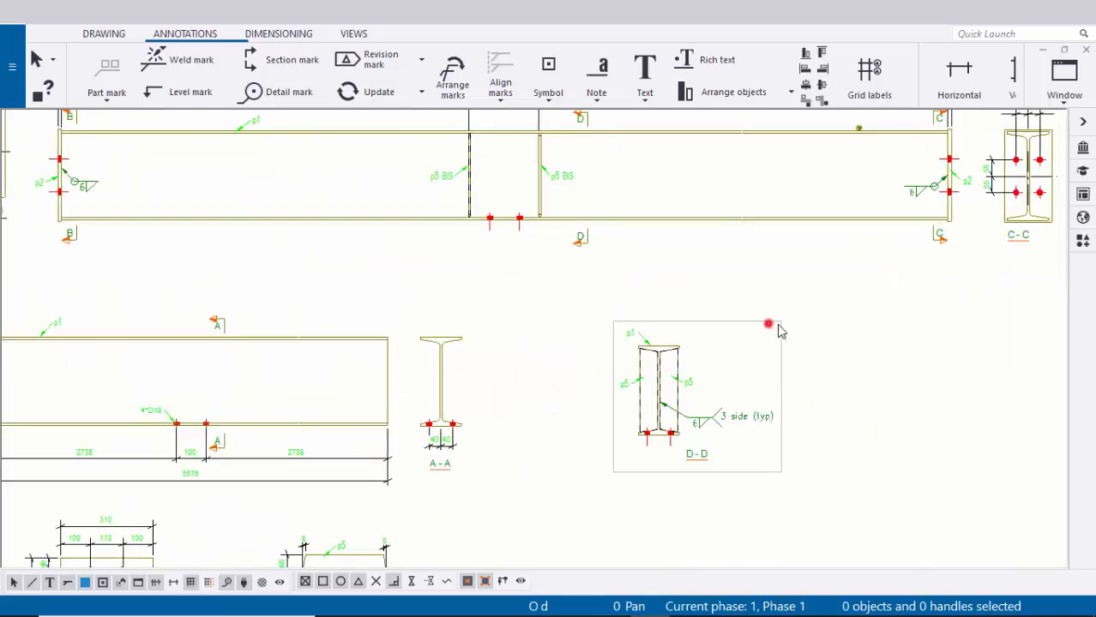
mouse_move(769, 324)
mouse_down()
mouse_move(704, 322)
mouse_move(729, 296)
mouse_up()
- Move the D-D view label from beside the section to directly below the beam's bottom flange
scroll(614, 467, up, 5)
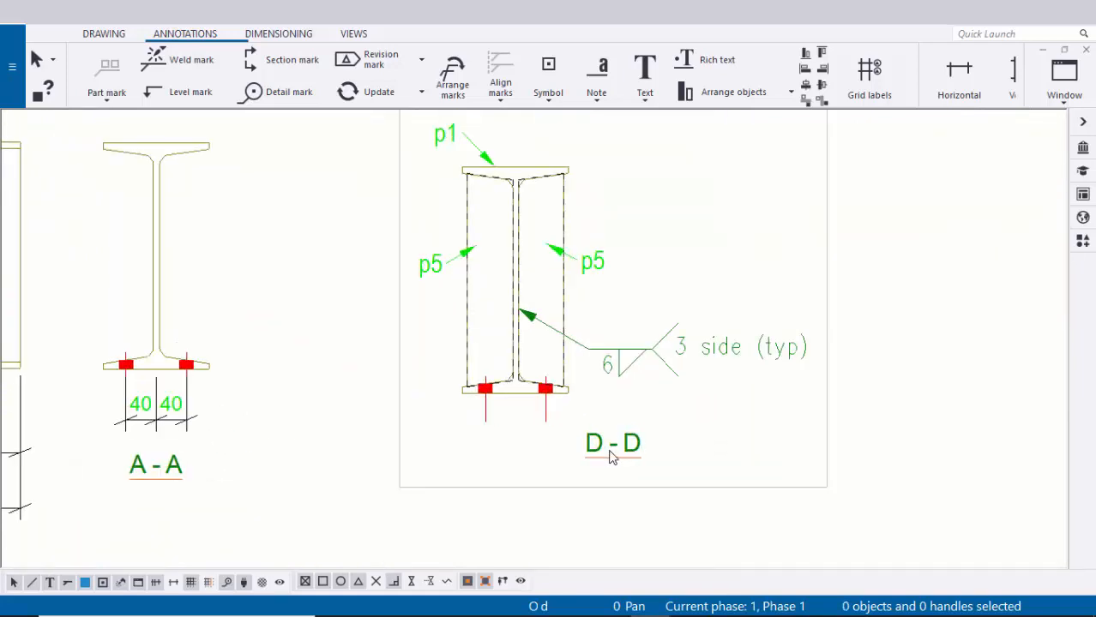
click(612, 457)
scroll(616, 460, up, 3)
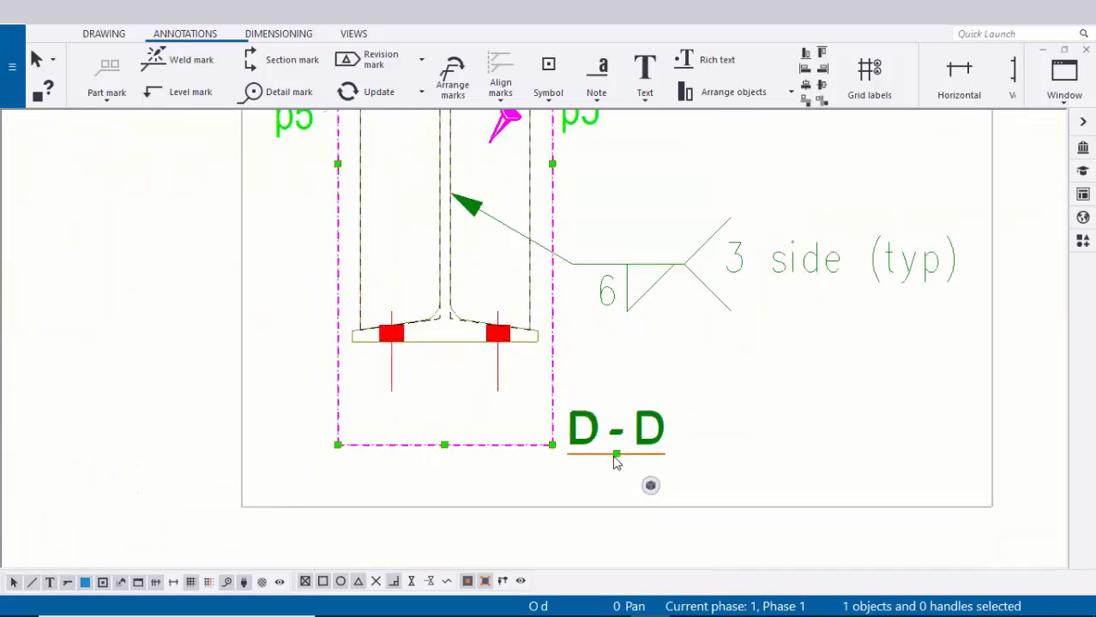
click(744, 418)
click(650, 429)
scroll(620, 461, up, 4)
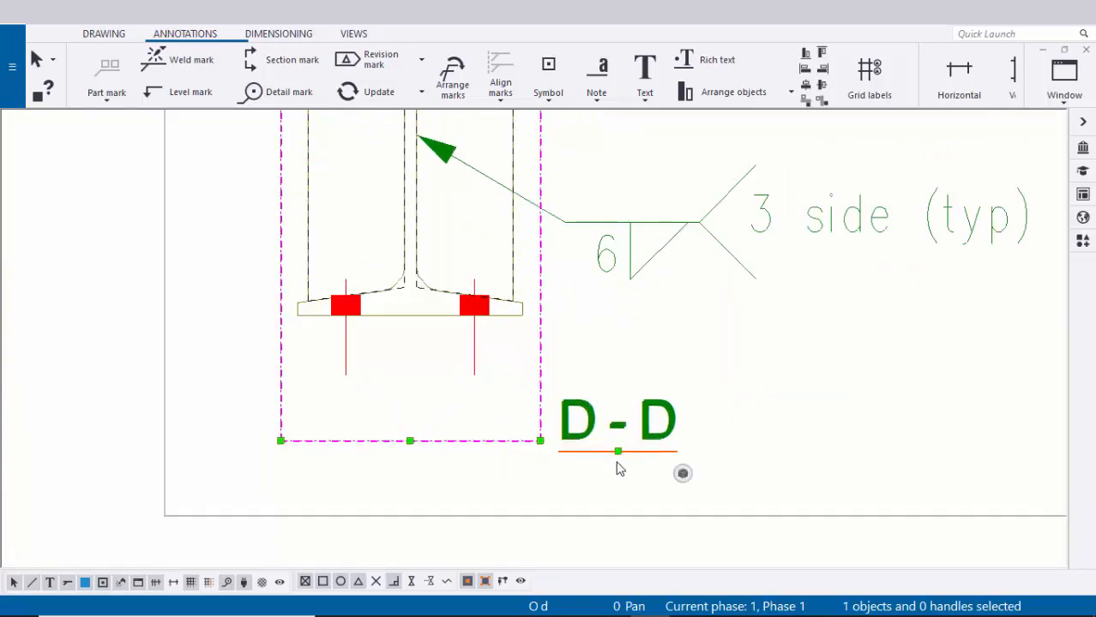
drag(620, 451, 344, 464)
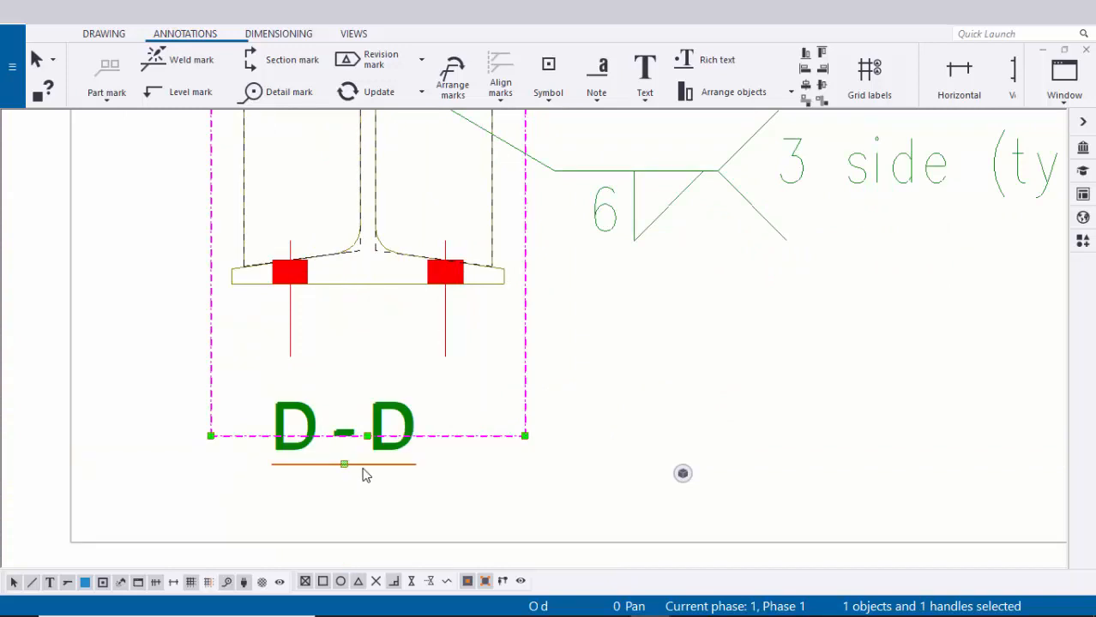
click(733, 382)
scroll(360, 455, down, 6)
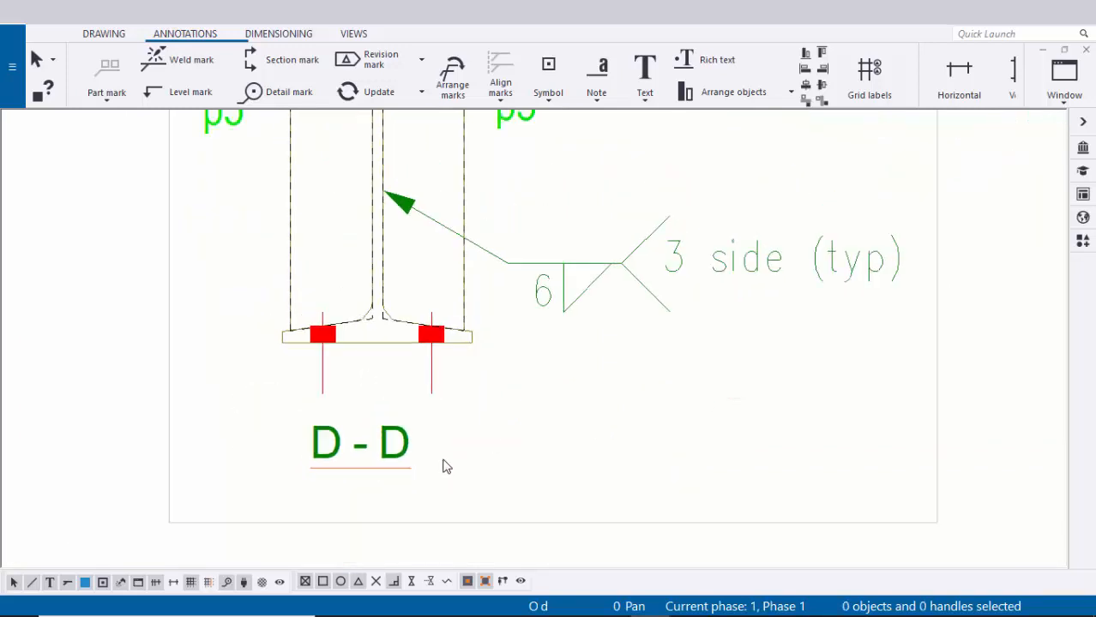
- Shift the D-D label slightly right so it is centred under the section's web
scroll(446, 464, up, 4)
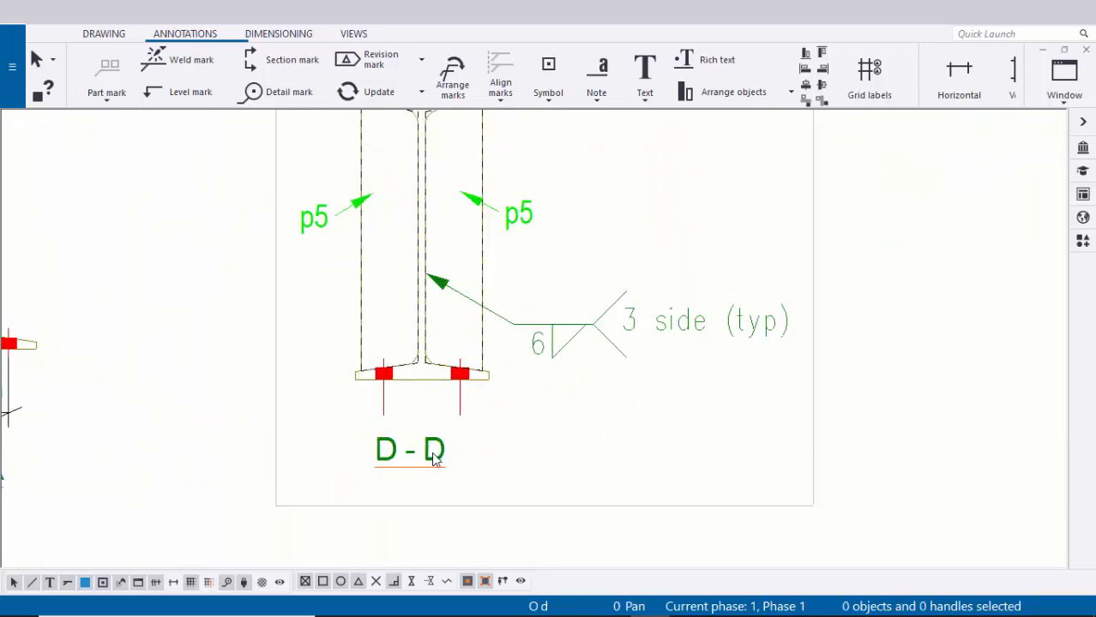
click(422, 464)
scroll(420, 467, up, 2)
click(407, 470)
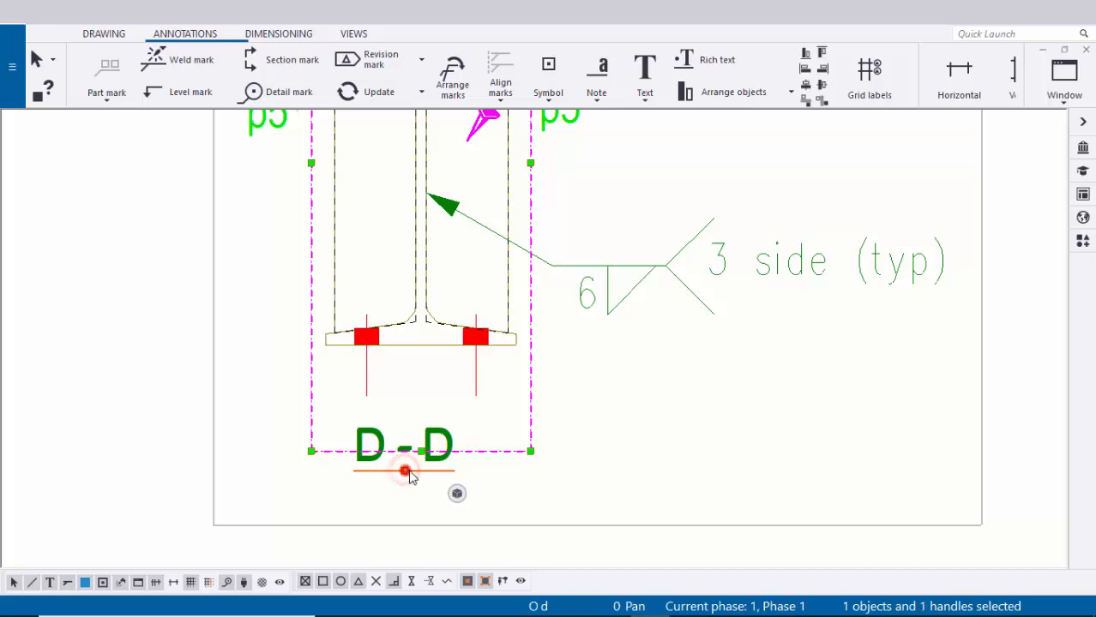
drag(406, 471, 423, 473)
click(652, 457)
scroll(656, 463, down, 7)
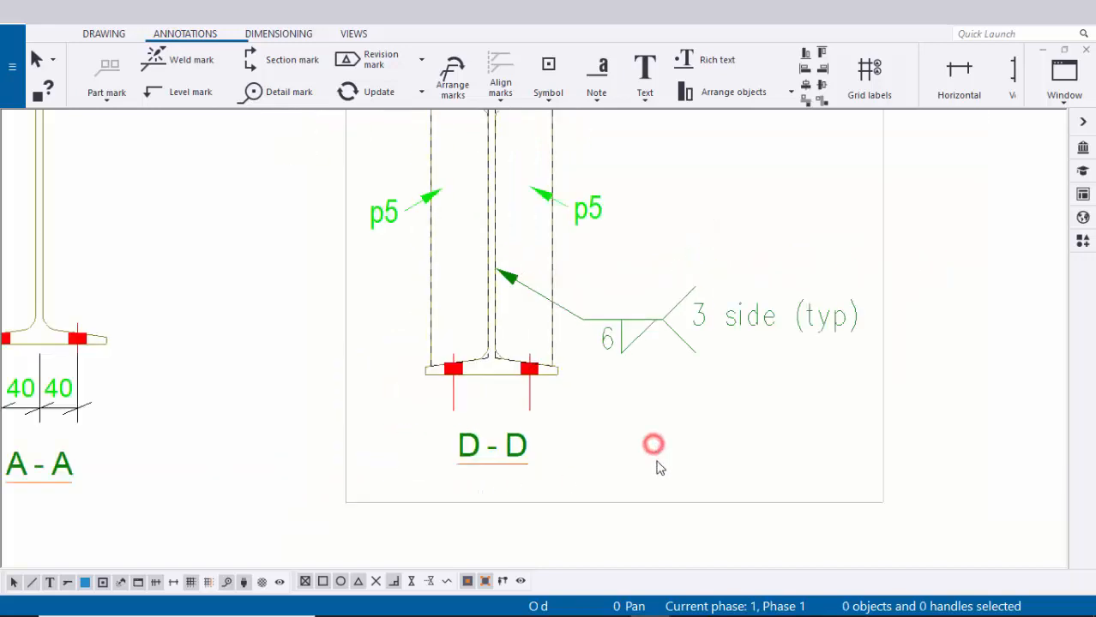
middle_drag(597, 459, 595, 523)
scroll(608, 506, down, 2)
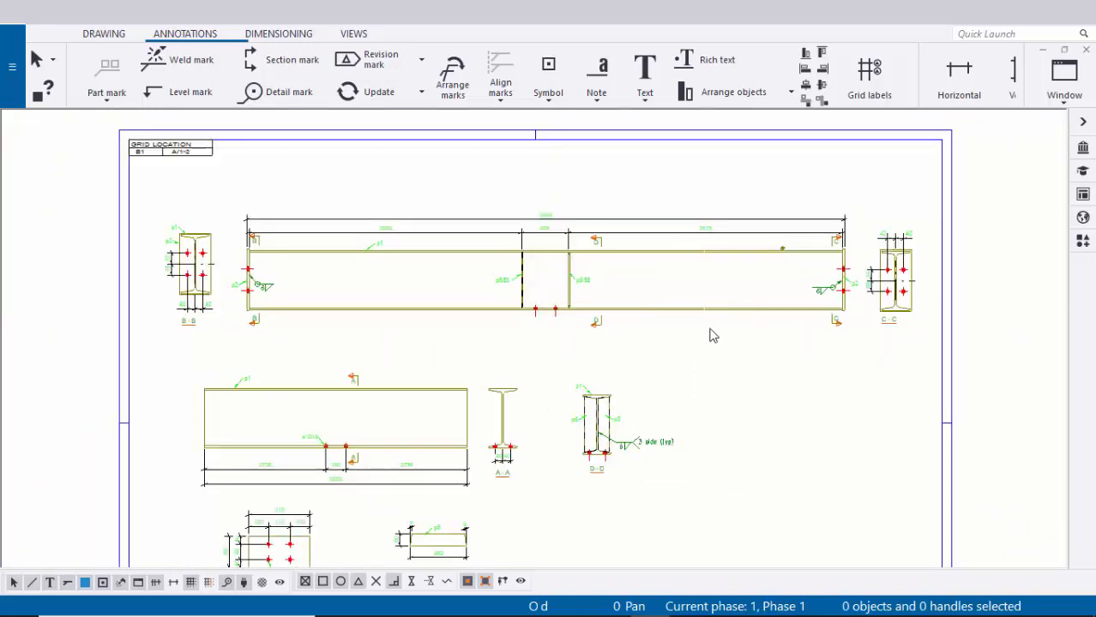
- Save the finished beam B1 assembly drawing and close it to return to the model
scroll(711, 350, up, 1)
scroll(710, 364, down, 2)
middle_drag(729, 378, 688, 372)
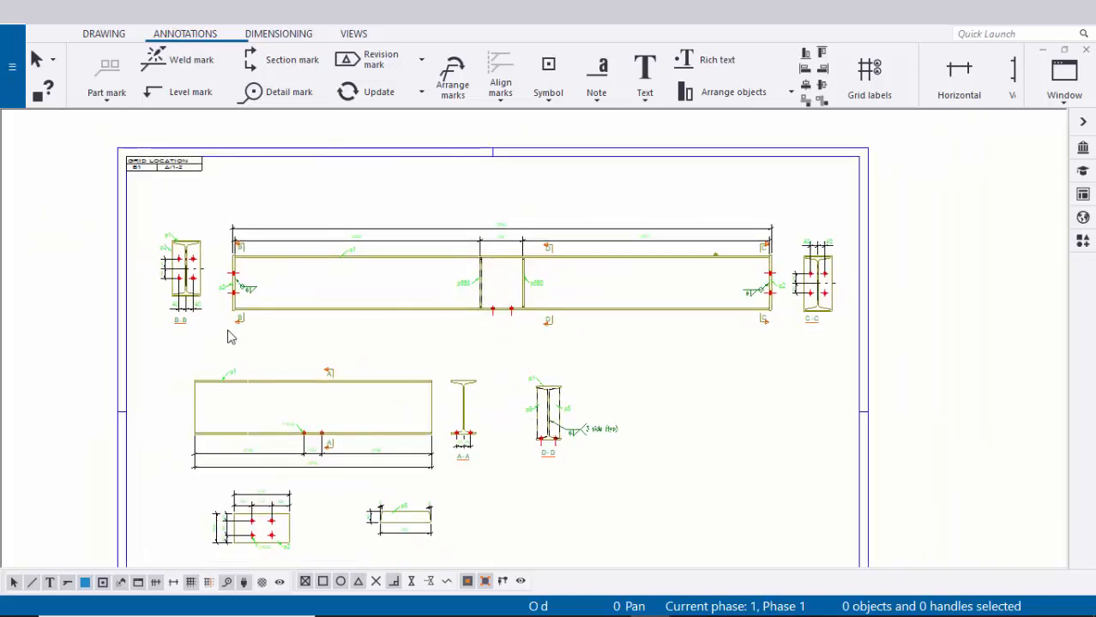
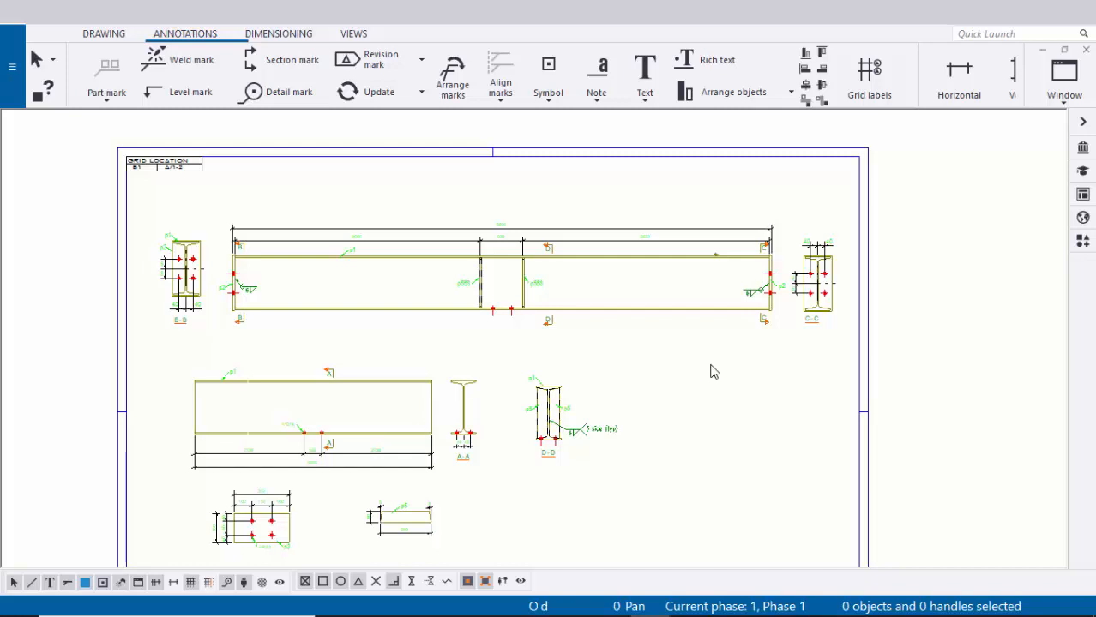
key(ctrl+s)
click(1086, 49)
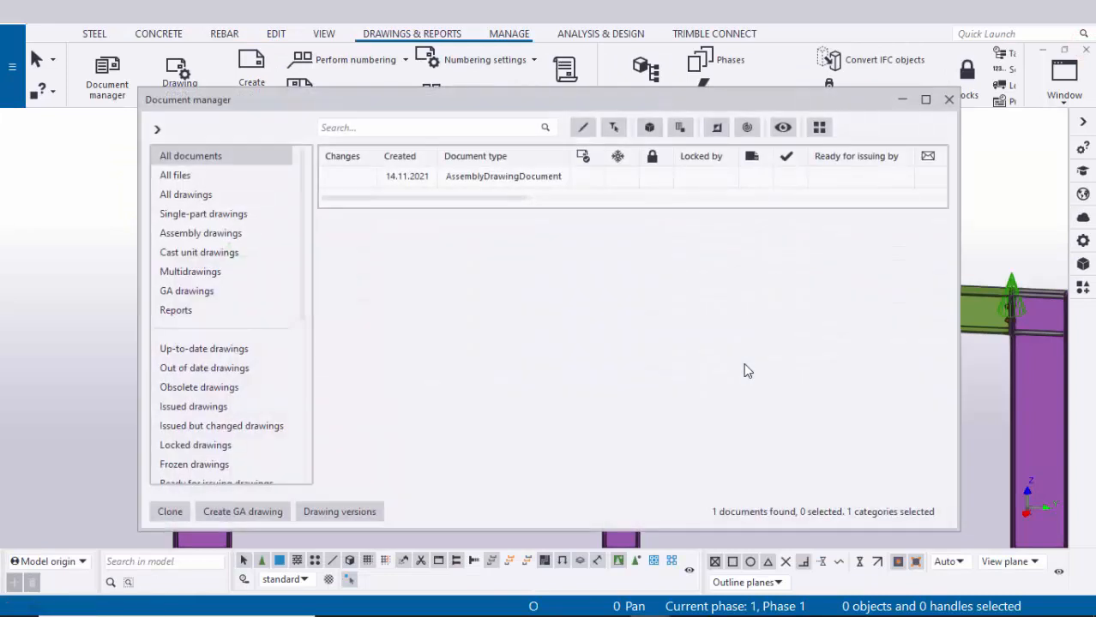
- Examine the PDF print options for drawing B.1, including opening the folder when finished and the colour choices, and close without printing
scroll(743, 197, right, 3)
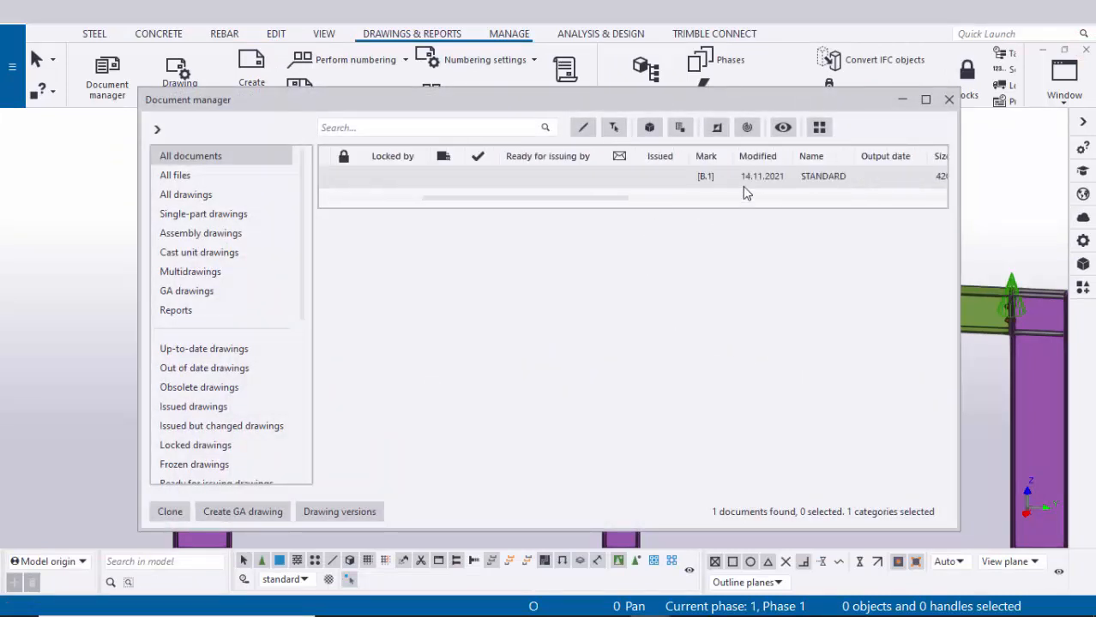
click(708, 178)
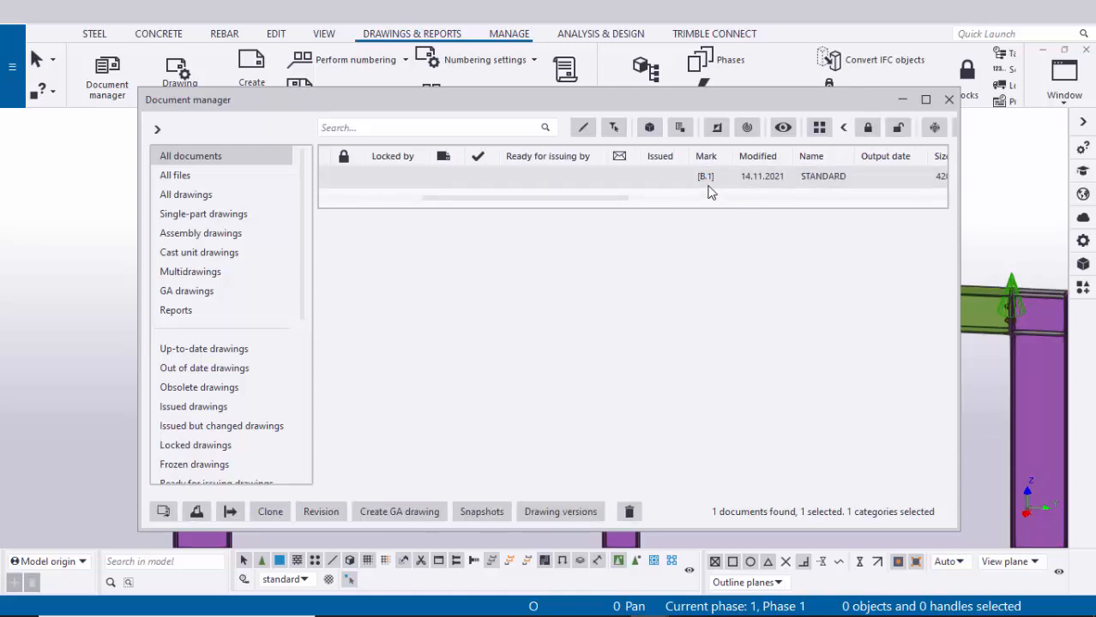
right_click(700, 180)
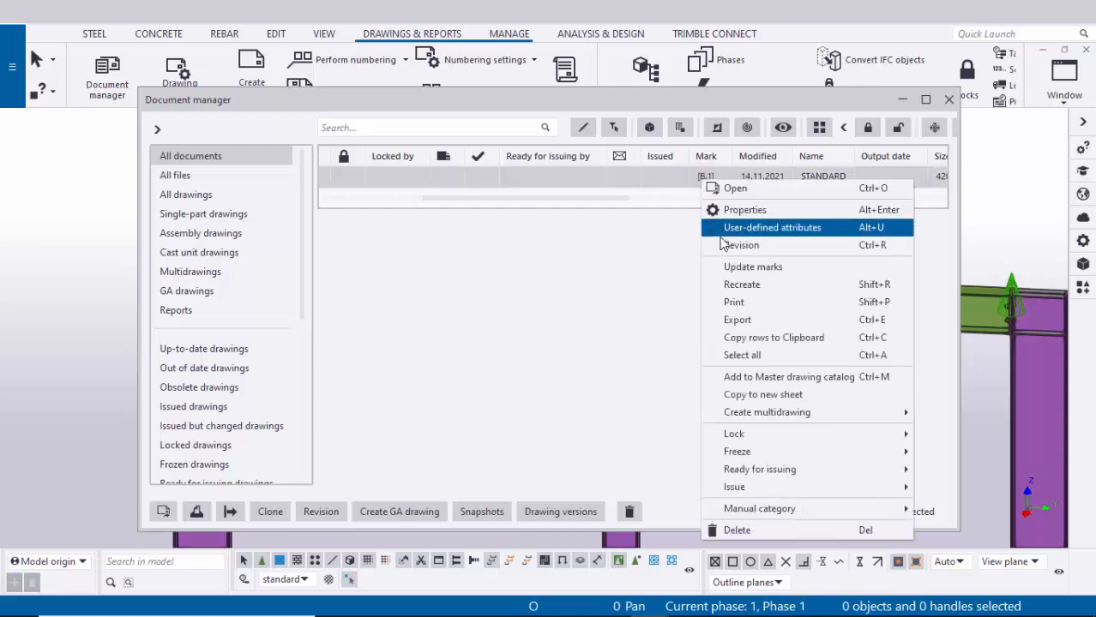
click(739, 302)
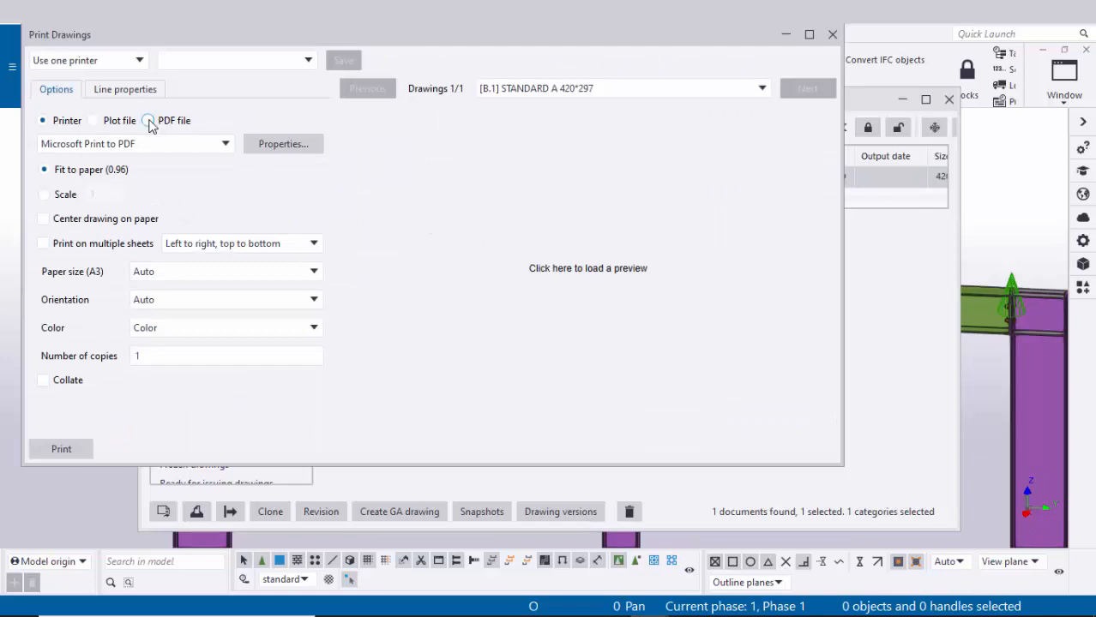
click(148, 121)
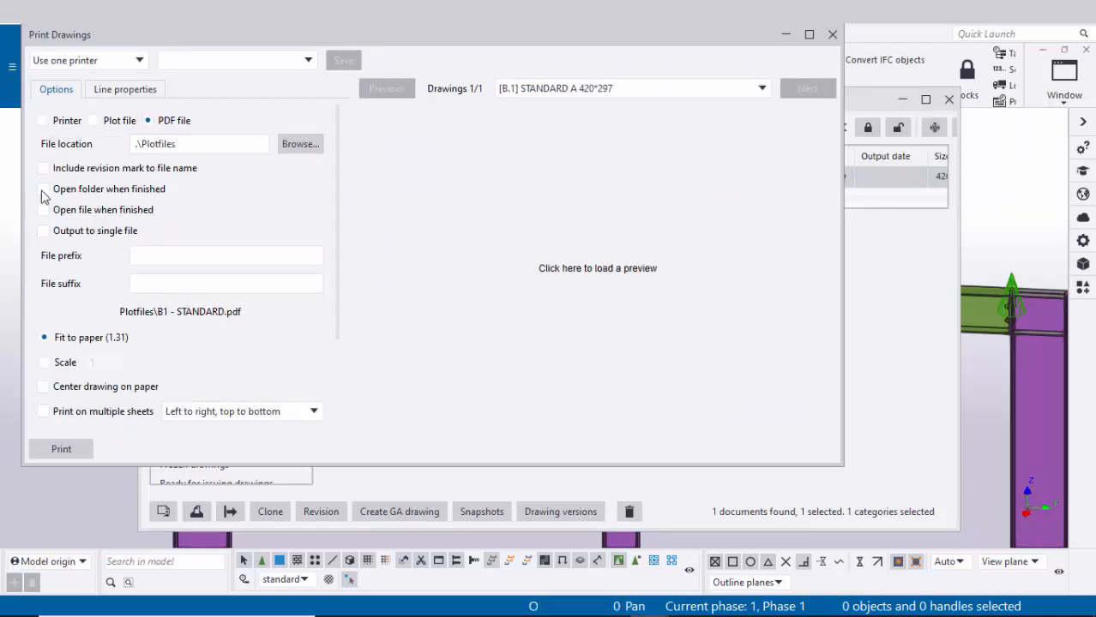
click(43, 189)
scroll(112, 337, down, 3)
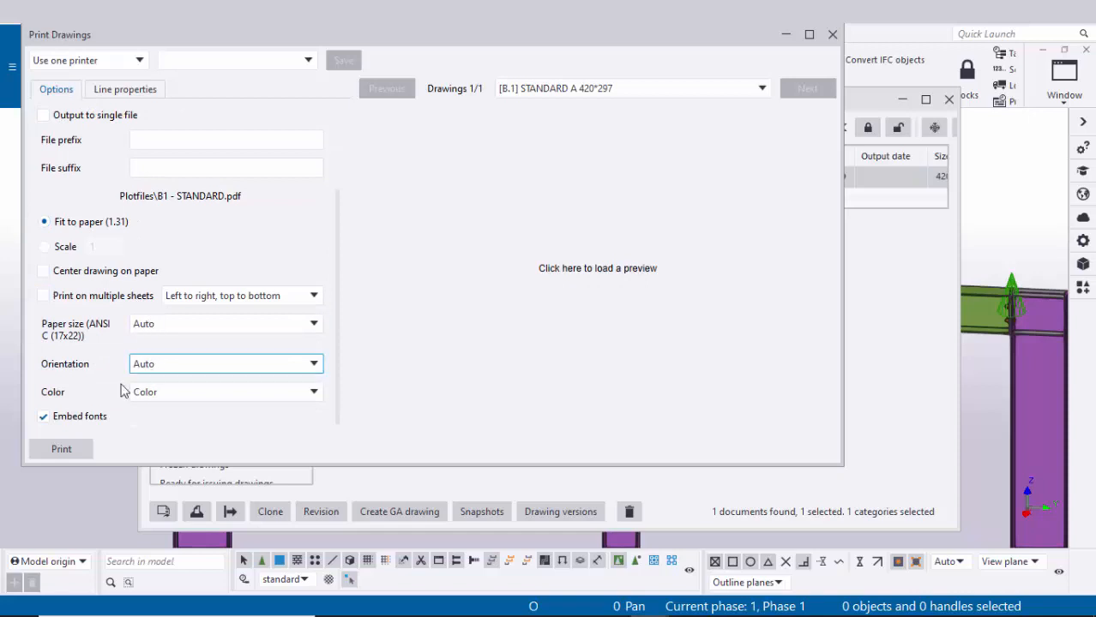
click(171, 393)
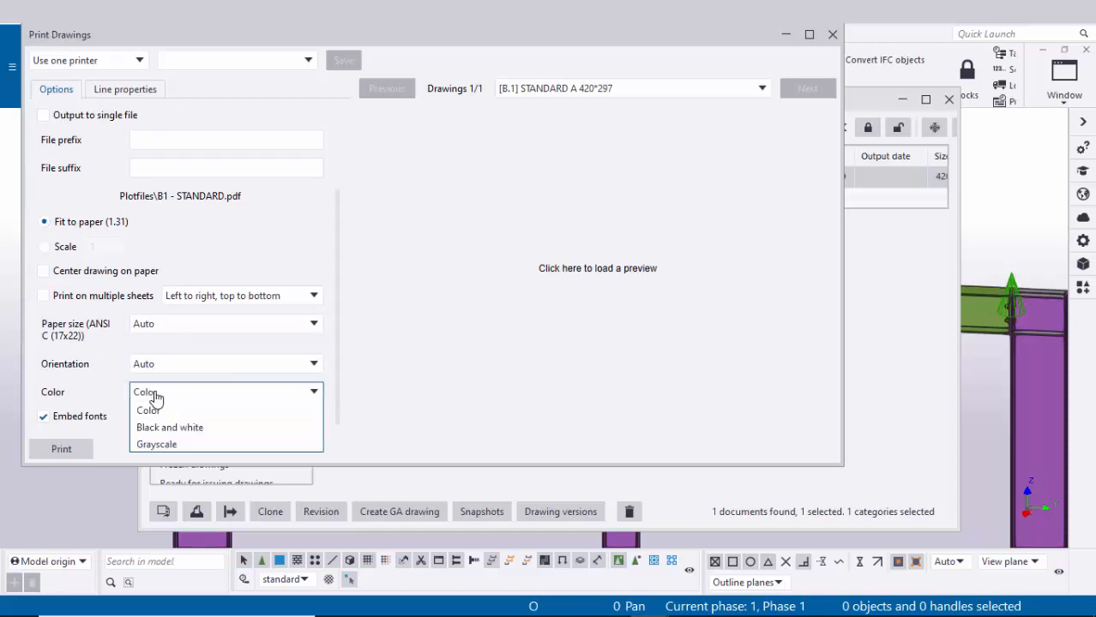
click(167, 392)
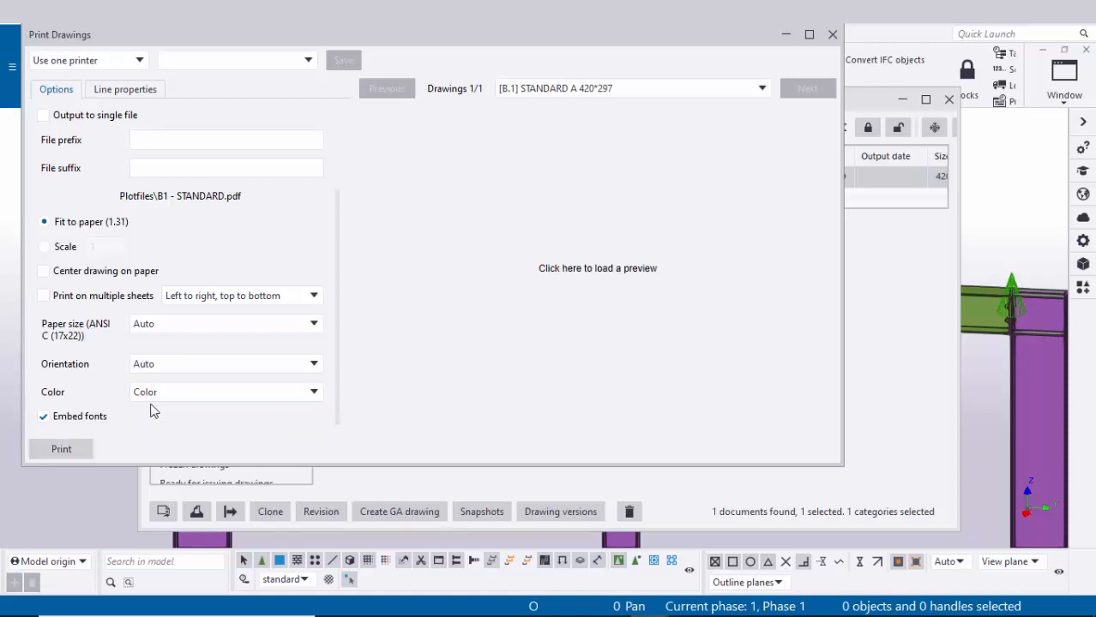
click(831, 36)
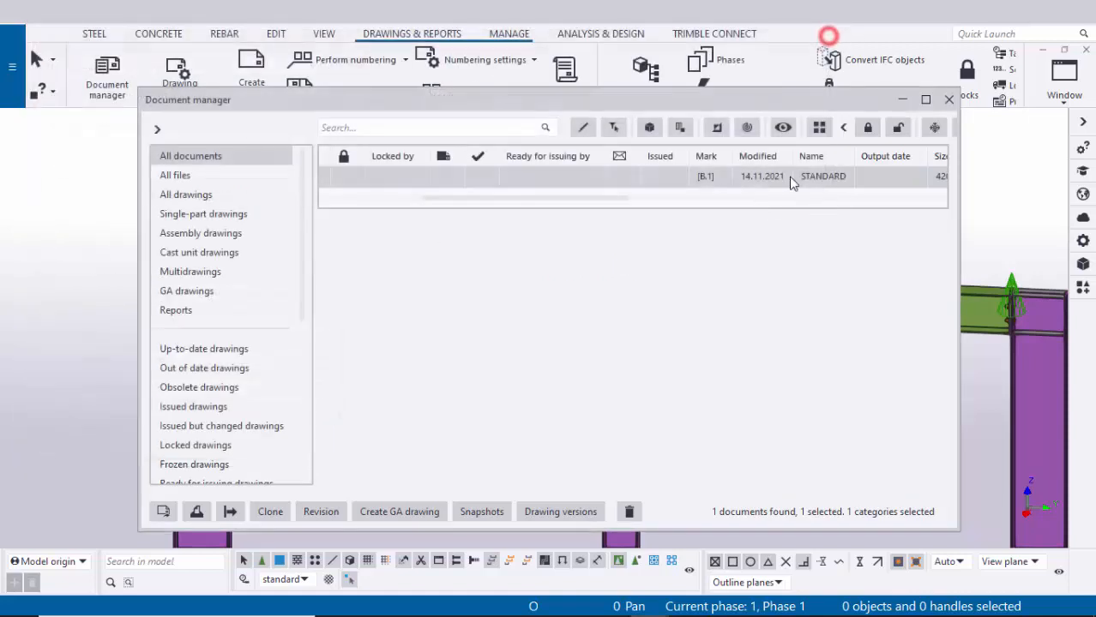
- Examine the DWG/DXF export options for drawing B.1, including opening the folder when finished and the file type, and close without exporting
right_click(679, 180)
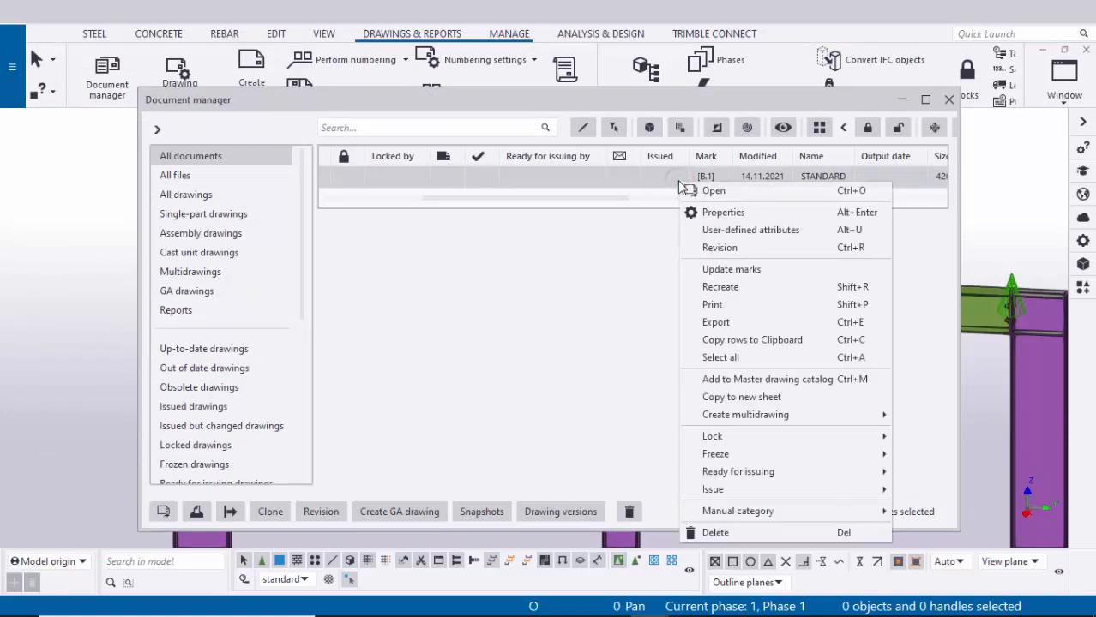
click(751, 323)
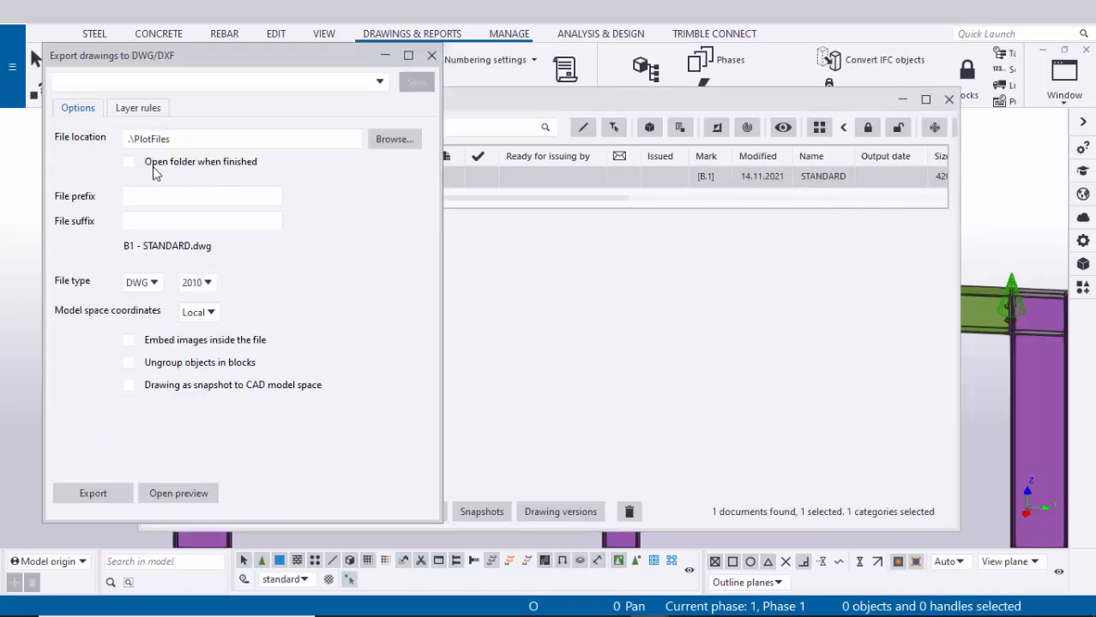
click(128, 163)
click(155, 291)
click(151, 288)
click(149, 290)
click(147, 284)
click(432, 57)
click(949, 99)
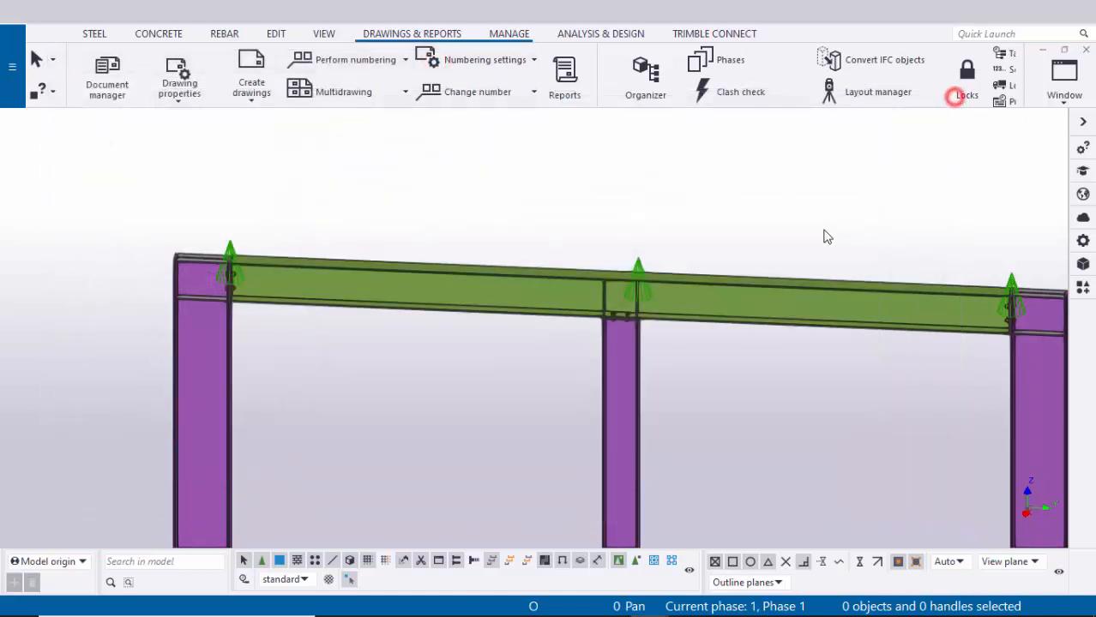
scroll(735, 319, down, 3)
scroll(637, 327, up, 3)
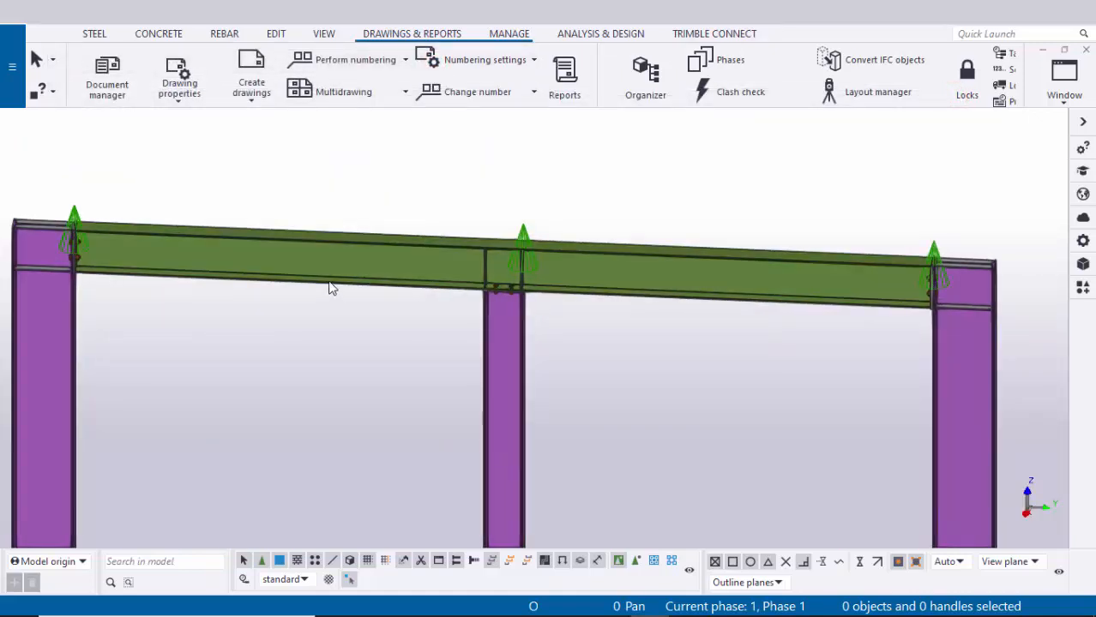
scroll(327, 287, up, 1)
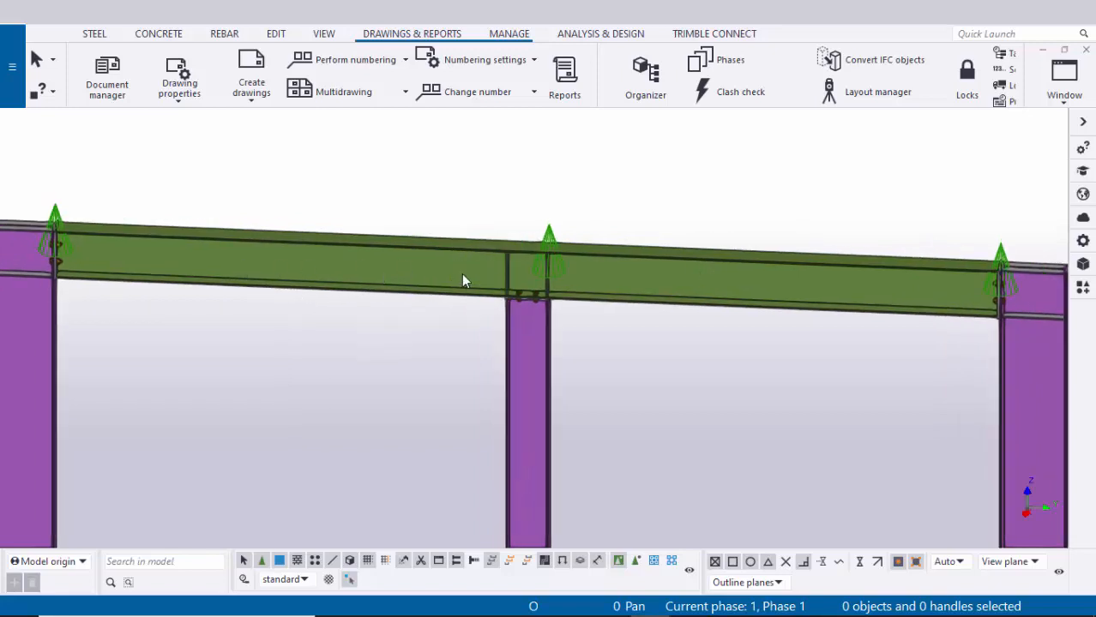